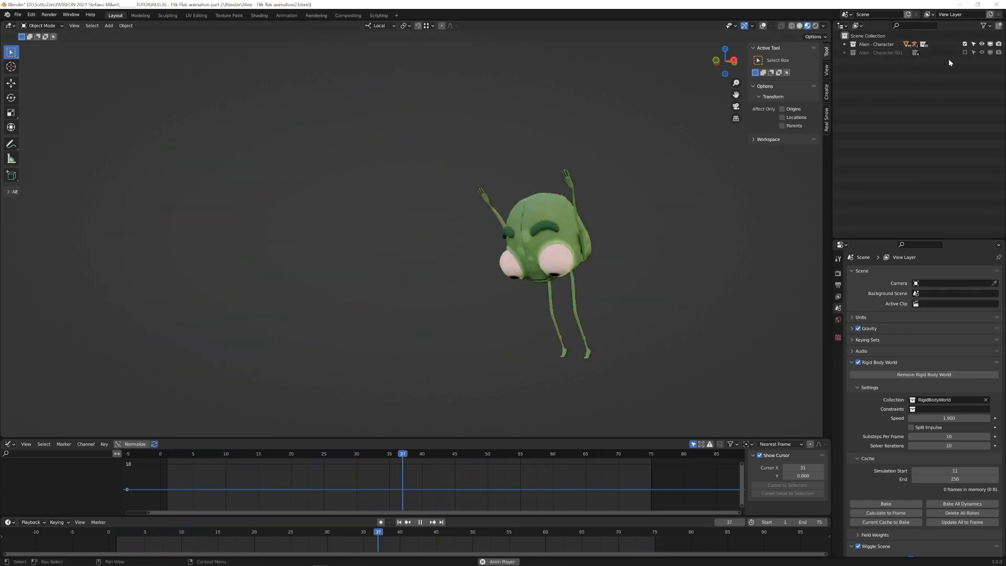
# Turn on the viewport overlays to show the rig and statistics, and stop the animation playback.
pyautogui.click(763, 26)
pyautogui.keyDown('shift'); pyautogui.moveTo(653, 218); pyautogui.dragTo(624, 207, button='middle'); pyautogui.keyUp('shift')
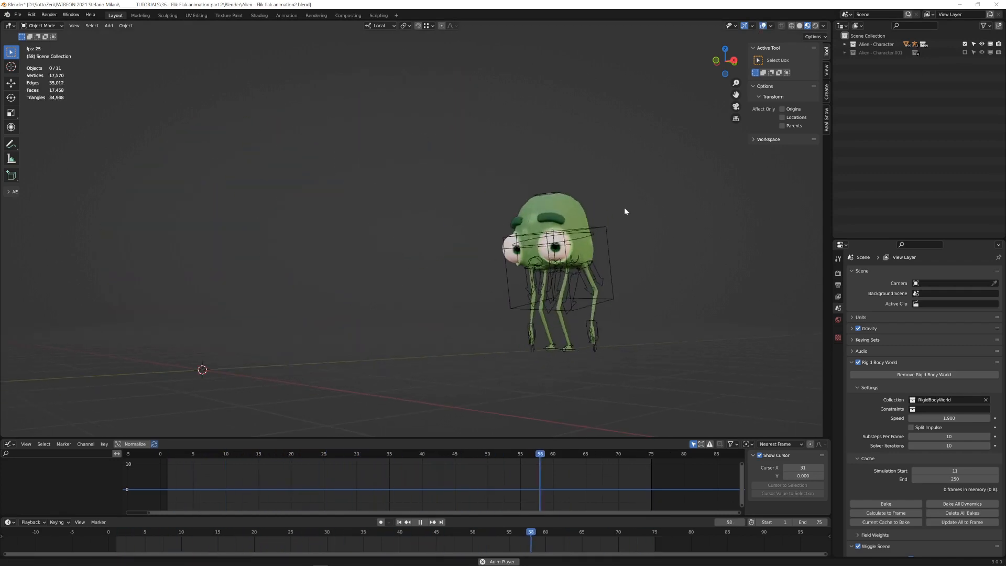
pyautogui.press('Escape')
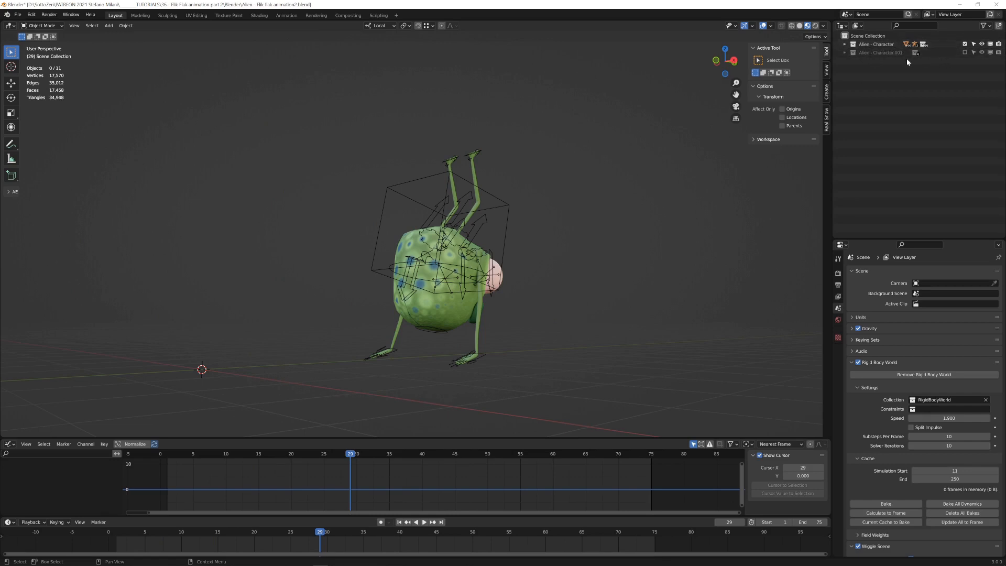
# Exclude the Alien - Character collection, enable Alien - Character.001, and show it deselected in the right orthographic view.
pyautogui.click(965, 44)
pyautogui.click(965, 52)
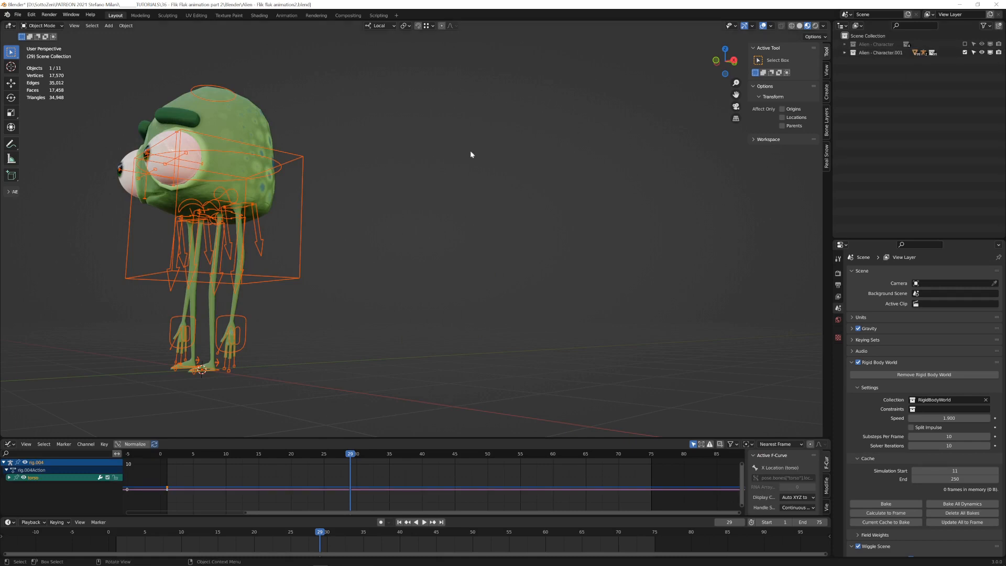
pyautogui.press('KP_3')
pyautogui.scroll(-2, 457, 184)
pyautogui.keyDown('shift'); pyautogui.moveTo(425, 206); pyautogui.dragTo(460, 225, button='middle'); pyautogui.keyUp('shift')
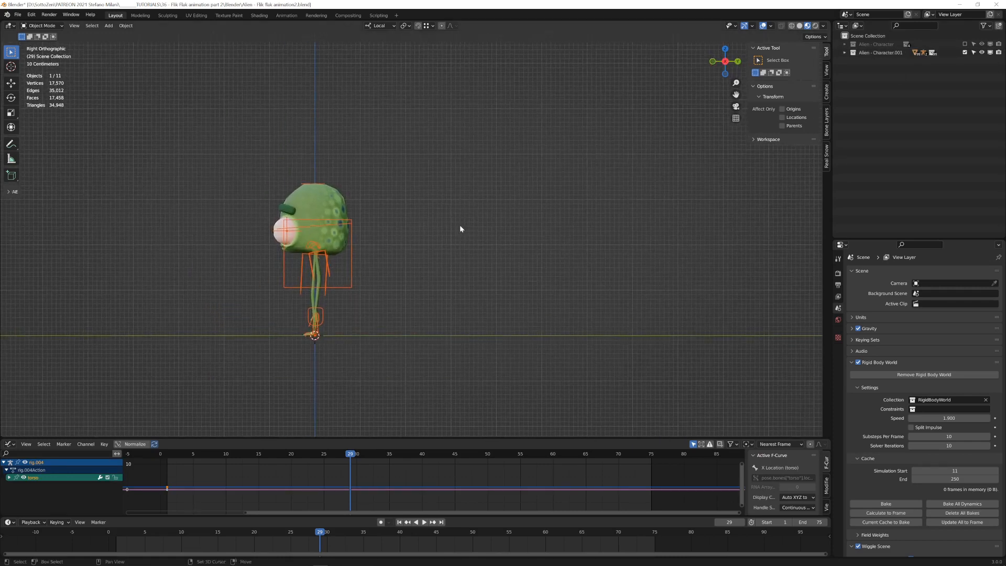
pyautogui.scroll(1, 461, 225)
pyautogui.click(344, 283)
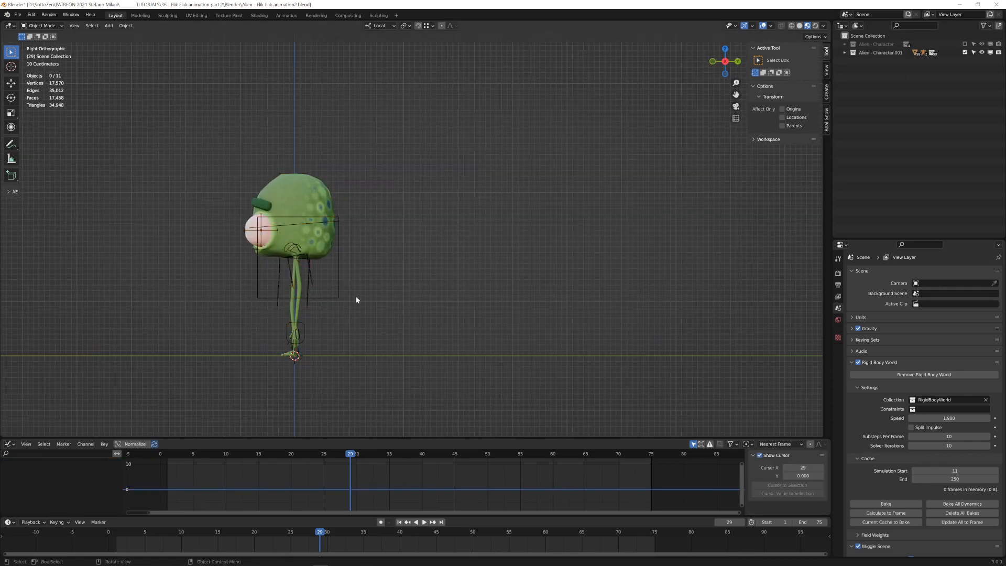
# Enlarge the graph editor area and play the timeline briefly to check the second character.
pyautogui.moveTo(424, 440); pyautogui.dragTo(424, 340)
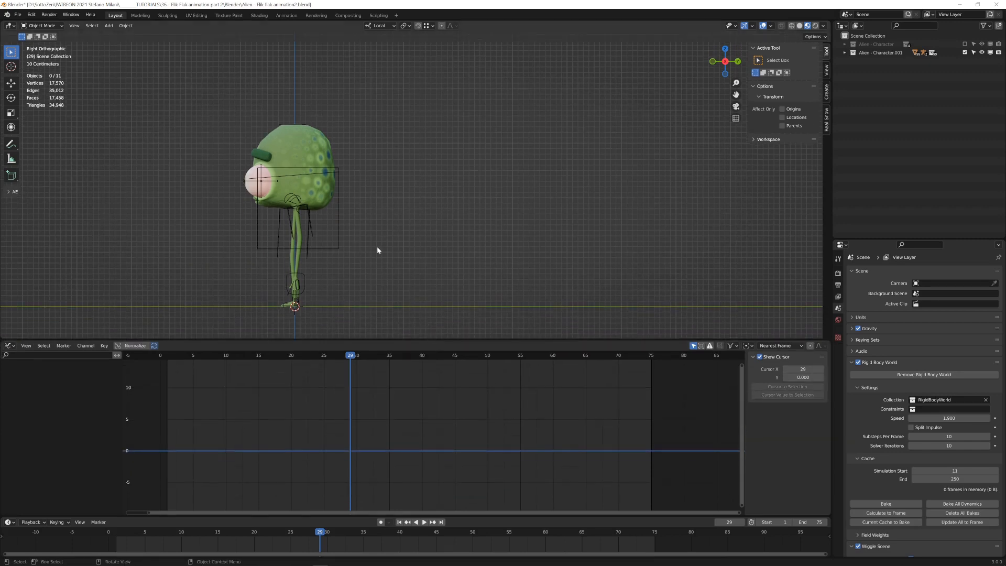
pyautogui.press('space')
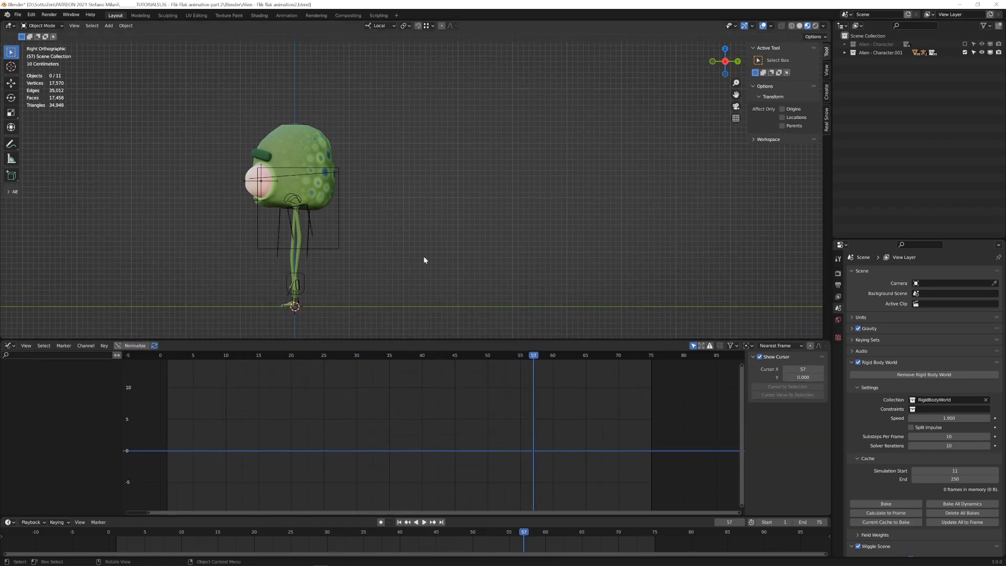
pyautogui.press('space')
# Return to frame 1 and select the second character's rig, inspecting it in perspective and from the right side.
pyautogui.moveTo(301, 419); pyautogui.dragTo(330, 419, button='middle')
pyautogui.hotkey('shift', 'Left')
pyautogui.moveTo(380, 214); pyautogui.dragTo(458, 217, button='middle')
pyautogui.press('KP_3')
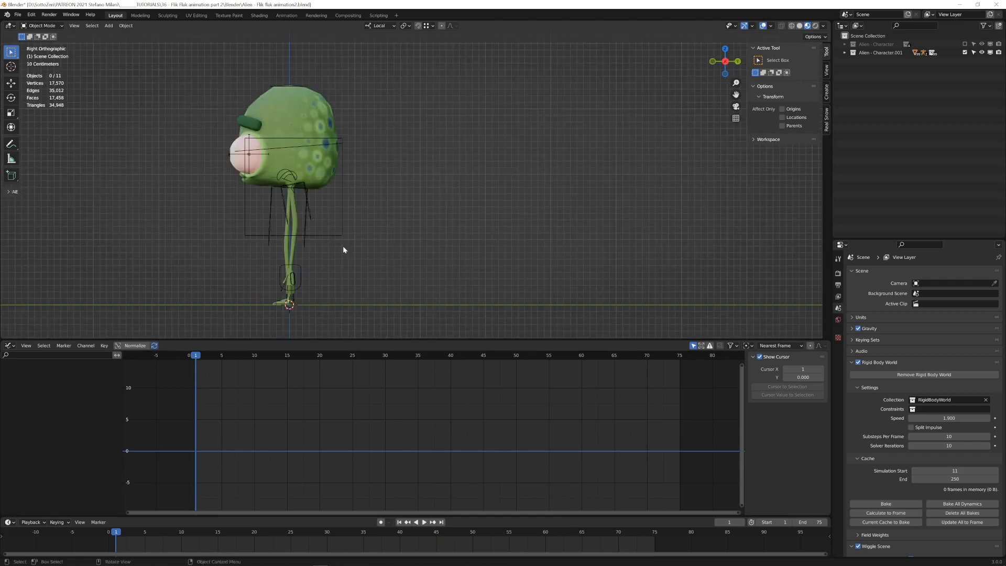
pyautogui.click(342, 234)
pyautogui.moveTo(342, 235); pyautogui.dragTo(379, 230, button='middle')
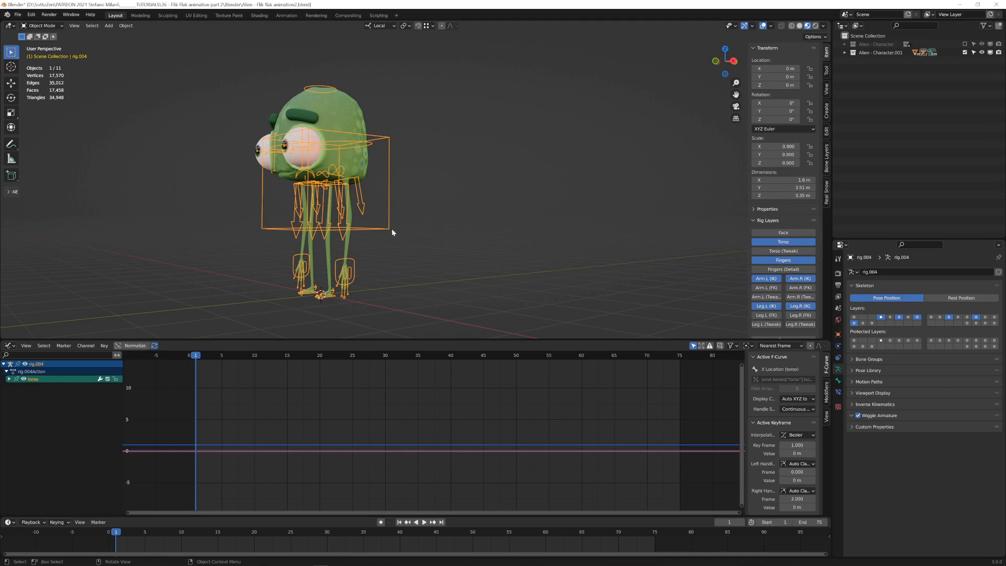
pyautogui.press('KP_3')
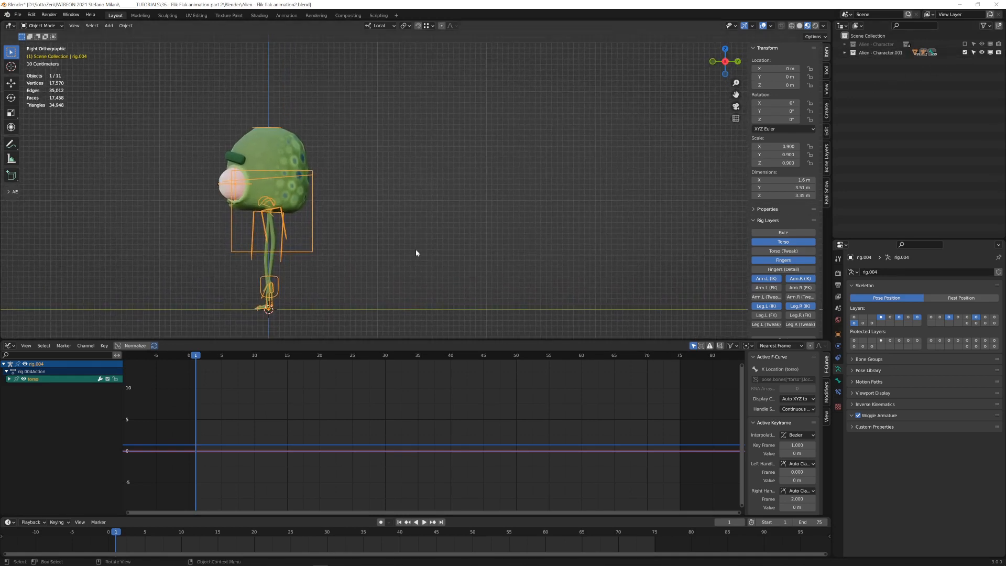
# Switch back to the Alien - Character collection and play its animation to examine the movement from the side.
pyautogui.click(966, 53)
pyautogui.click(965, 44)
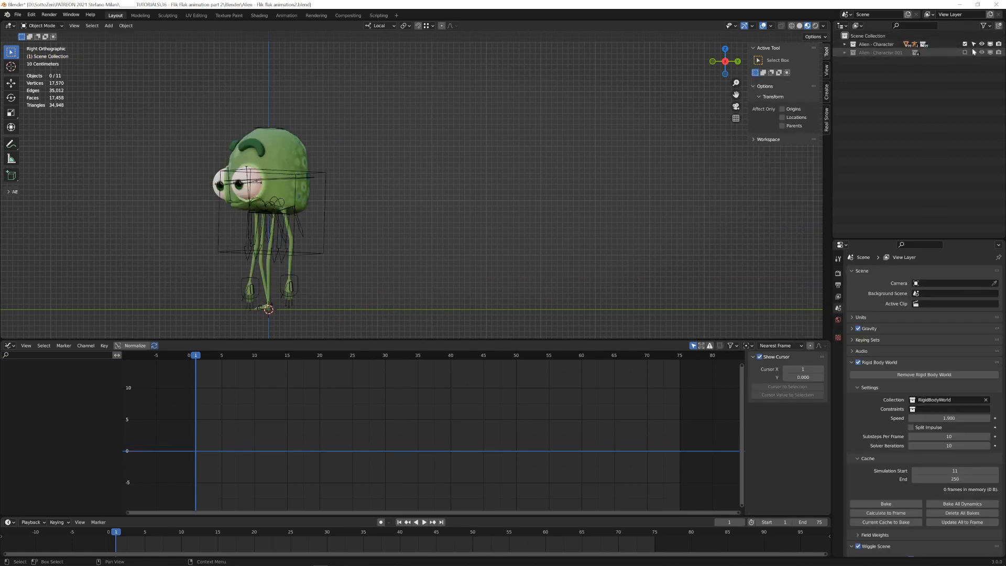
pyautogui.keyDown('shift'); pyautogui.moveTo(498, 174); pyautogui.dragTo(491, 179, button='middle'); pyautogui.keyUp('shift')
pyautogui.press('space')
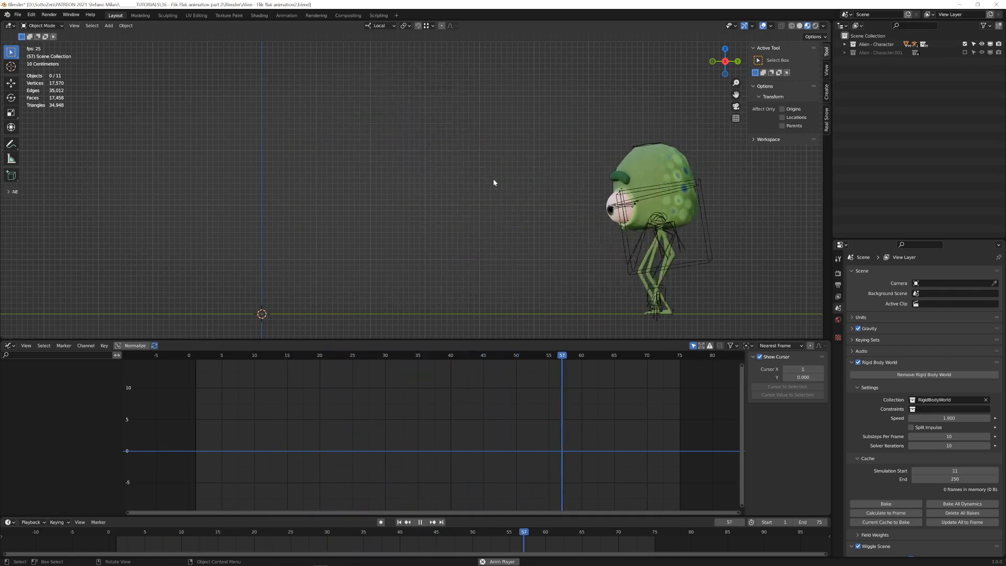
pyautogui.press('space')
pyautogui.scroll(-2, 438, 288)
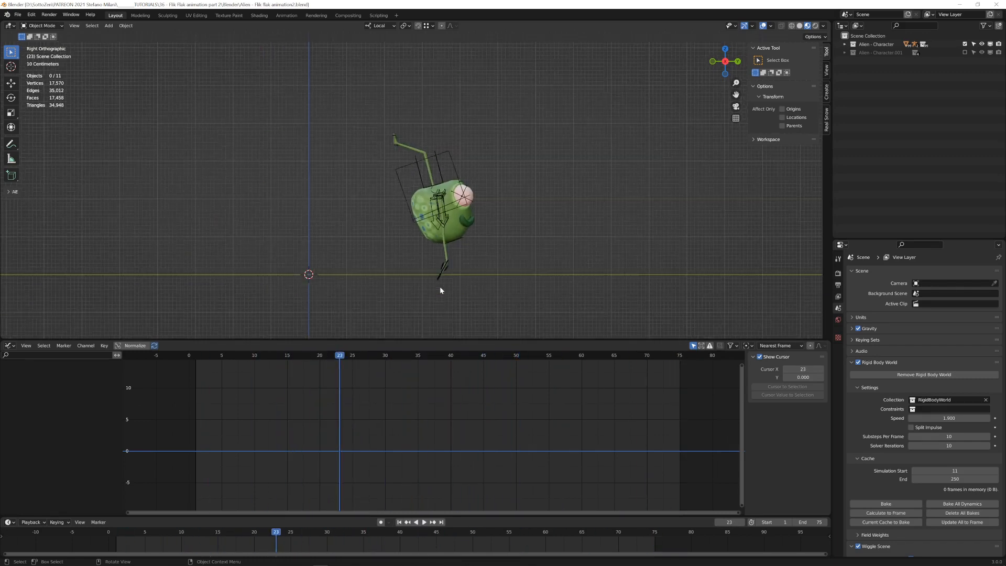
pyautogui.keyDown('shift'); pyautogui.moveTo(426, 278); pyautogui.dragTo(325, 299, button='middle'); pyautogui.keyUp('shift')
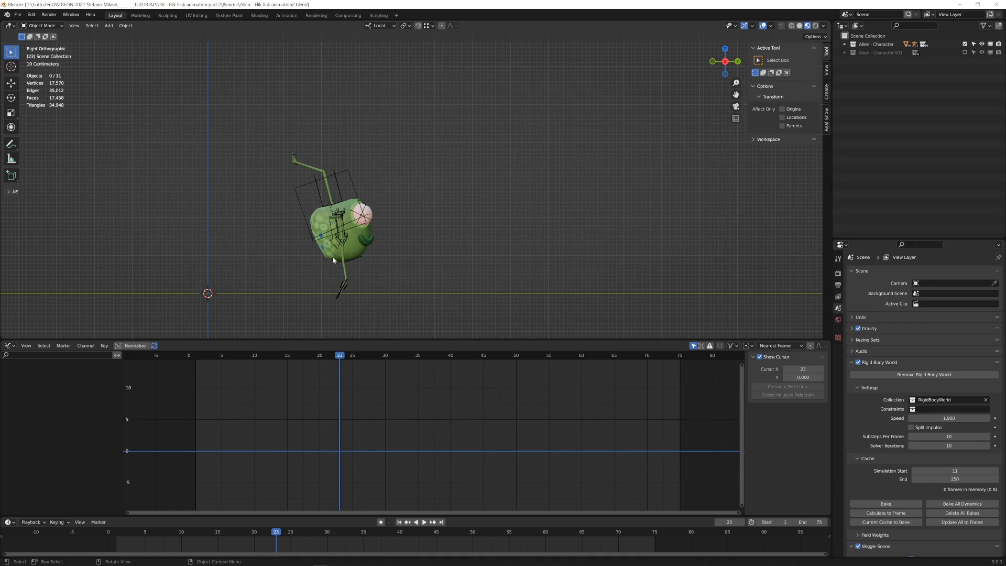
pyautogui.scroll(1, 379, 281)
pyautogui.keyDown('shift'); pyautogui.moveTo(387, 275); pyautogui.dragTo(439, 276, button='middle'); pyautogui.keyUp('shift')
pyautogui.scroll(-1, 412, 270)
pyautogui.scroll(1, 395, 262)
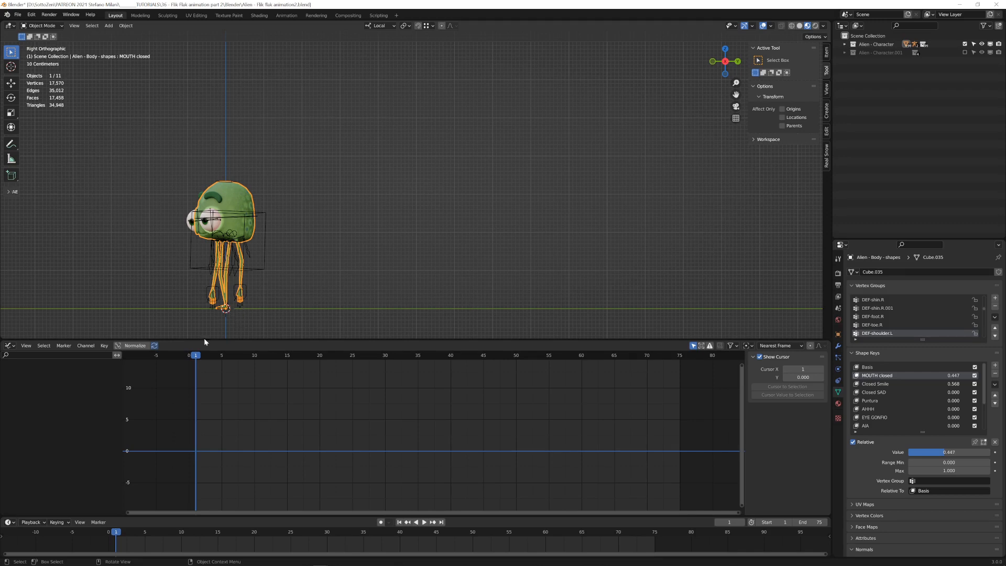
# Play and scrub through the finished animation up to frame 27 to examine the crouch and flip poses.
pyautogui.press('space')
pyautogui.click(235, 355)
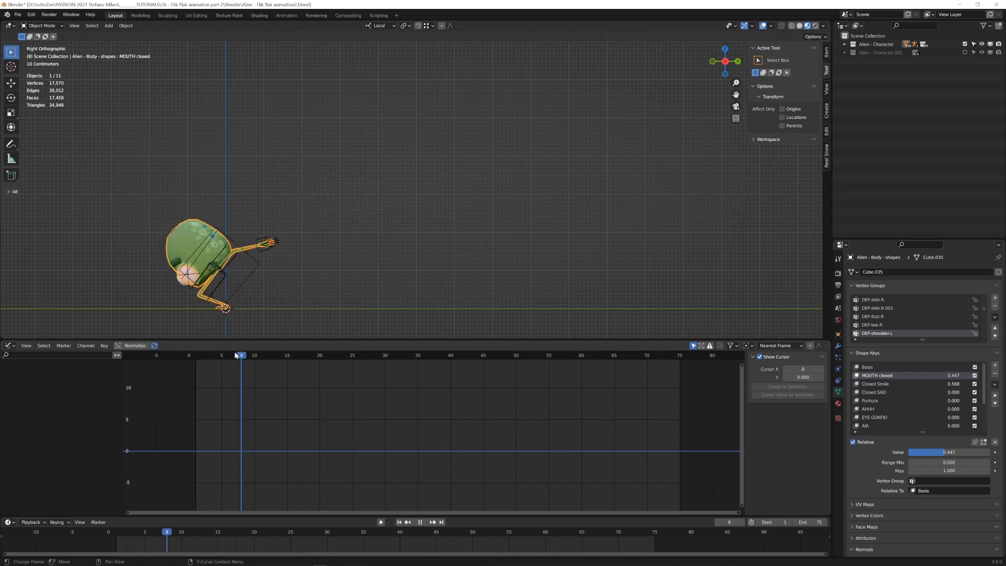
pyautogui.press('Escape')
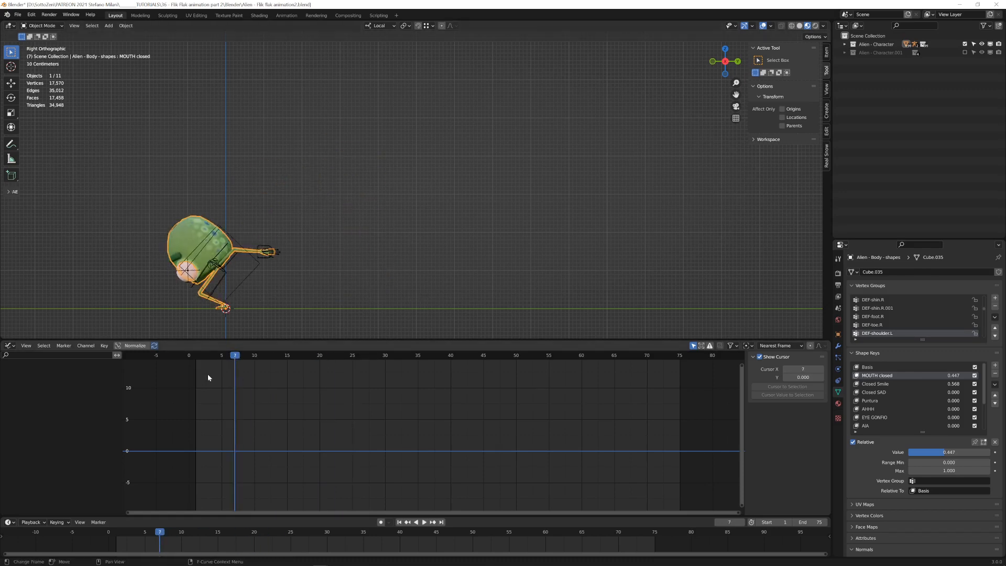
pyautogui.moveTo(230, 358); pyautogui.dragTo(206, 361)
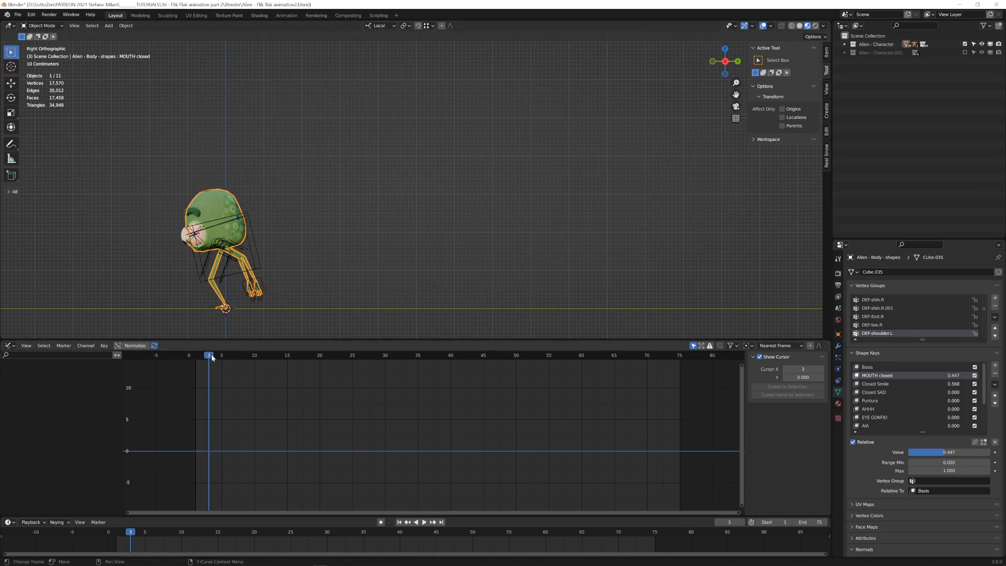
pyautogui.press('space')
pyautogui.moveTo(410, 359); pyautogui.dragTo(252, 360)
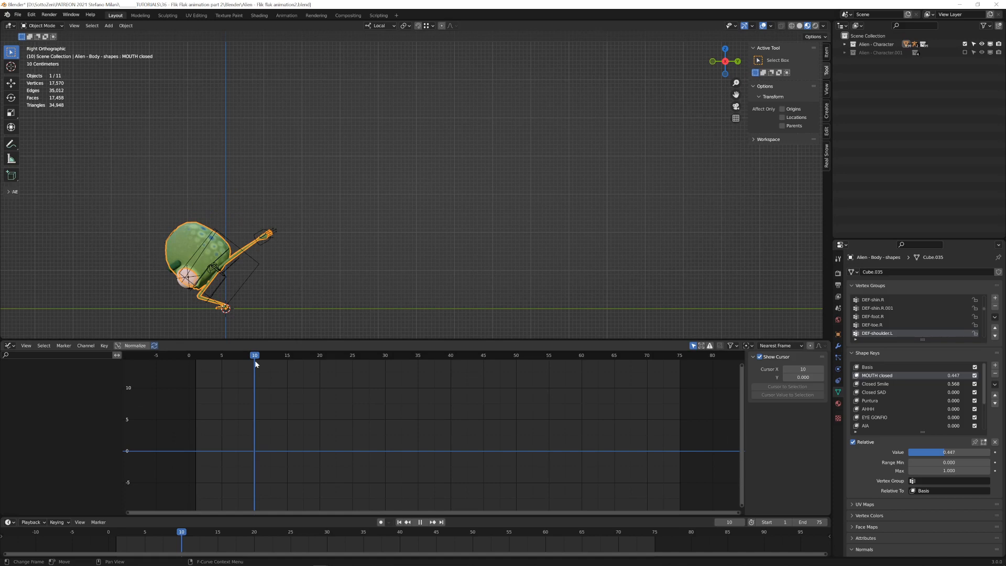
pyautogui.moveTo(255, 363); pyautogui.dragTo(365, 363)
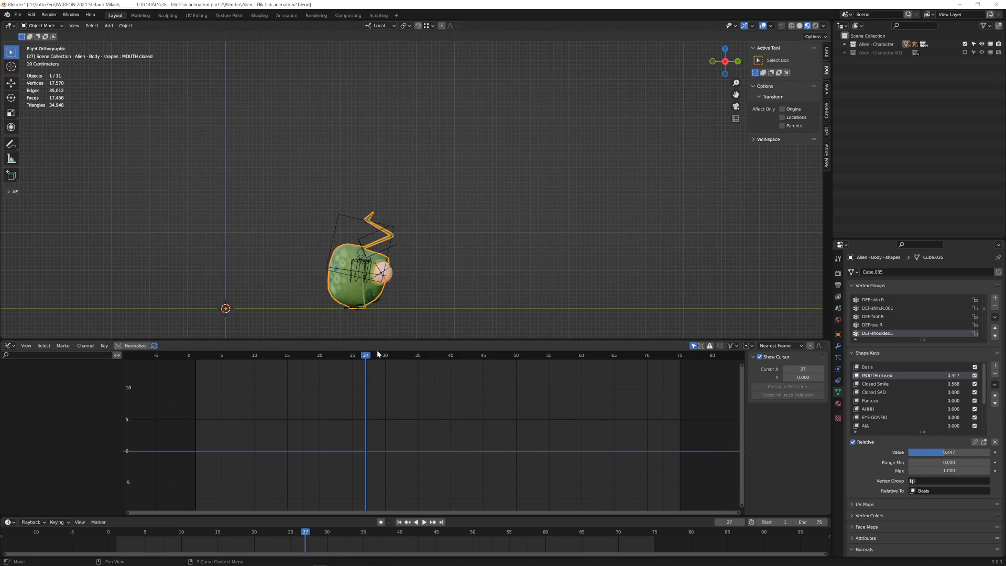
# Return to frame 1, exclude the Alien - Character collection and enable Alien - Character.001 instead.
pyautogui.hotkey('shift', 'Left')
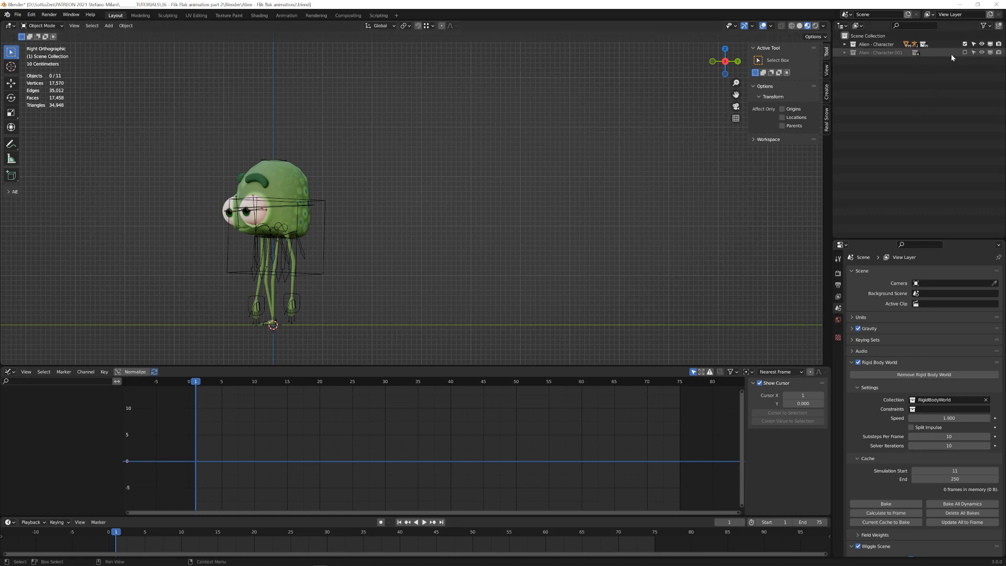
pyautogui.click(965, 45)
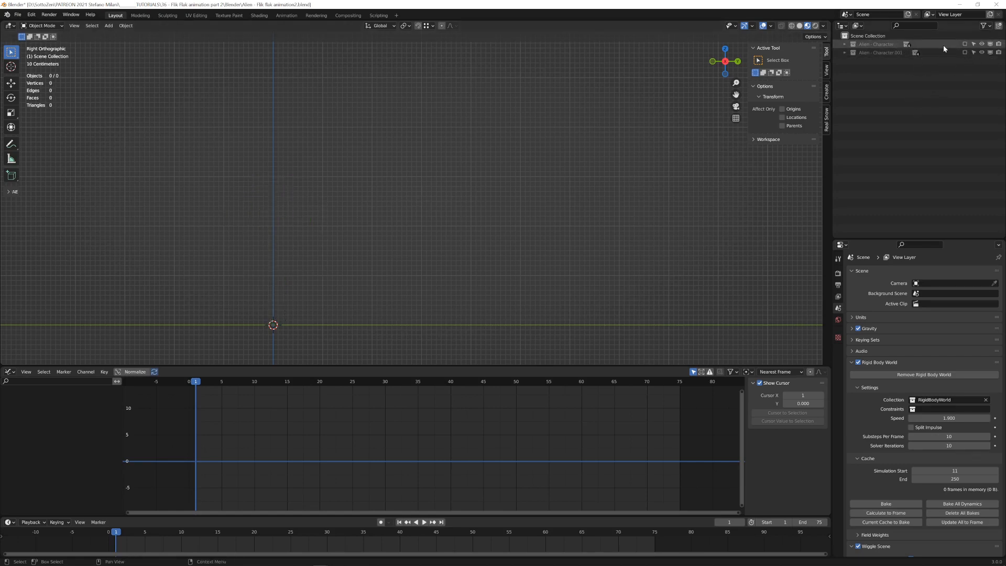
pyautogui.click(964, 52)
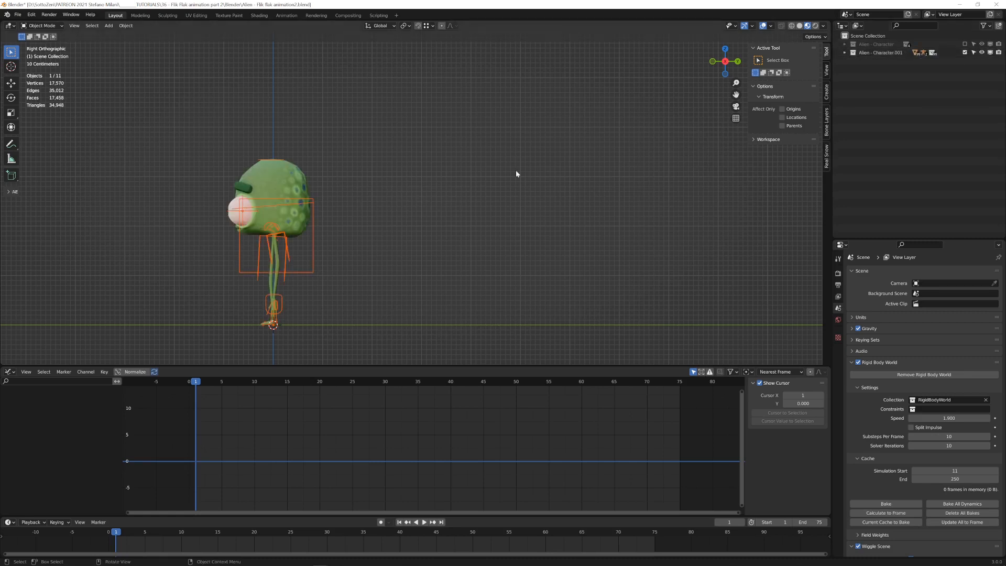
# Select the character's rig, enter Pose Mode and deselect all bones.
pyautogui.click(322, 270)
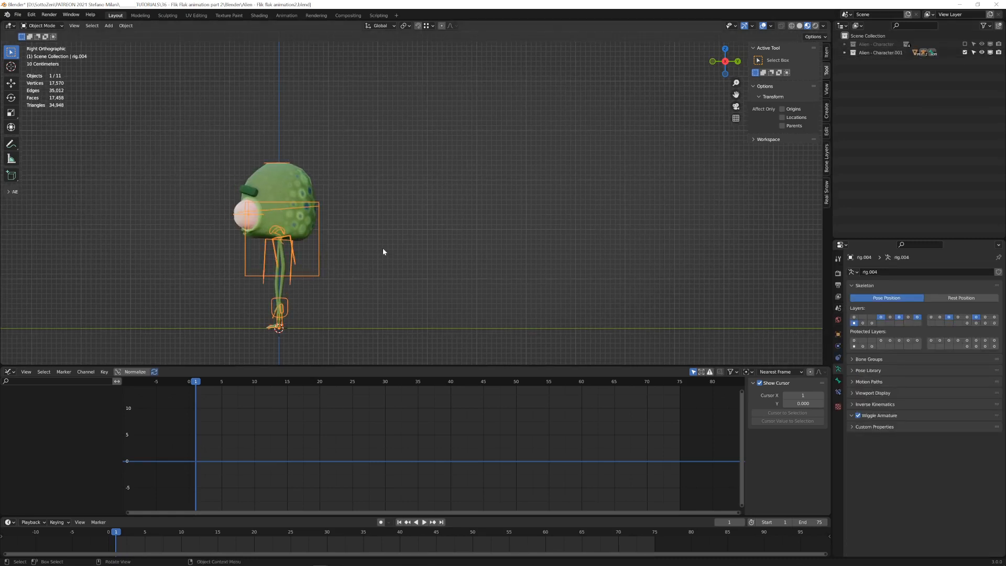
pyautogui.keyDown('shift'); pyautogui.moveTo(383, 251); pyautogui.dragTo(396, 234, button='middle'); pyautogui.keyUp('shift')
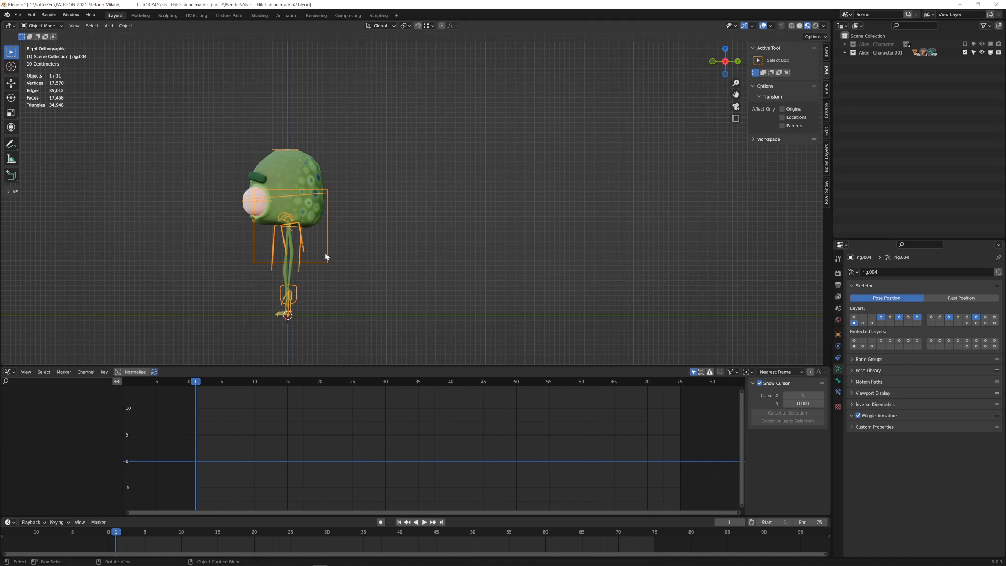
pyautogui.hotkey('ctrl', 'Tab')
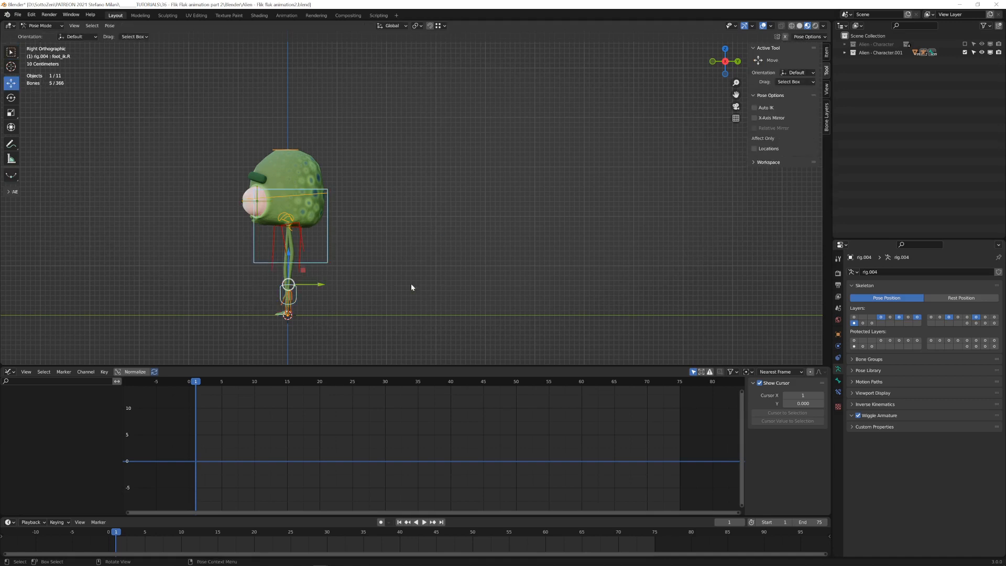
pyautogui.moveTo(406, 260)
pyautogui.mouseDown(button='middle')
pyautogui.moveTo(438, 221)
pyautogui.moveTo(475, 228)
pyautogui.moveTo(421, 259)
pyautogui.mouseUp(button='middle')
pyautogui.click(413, 283)
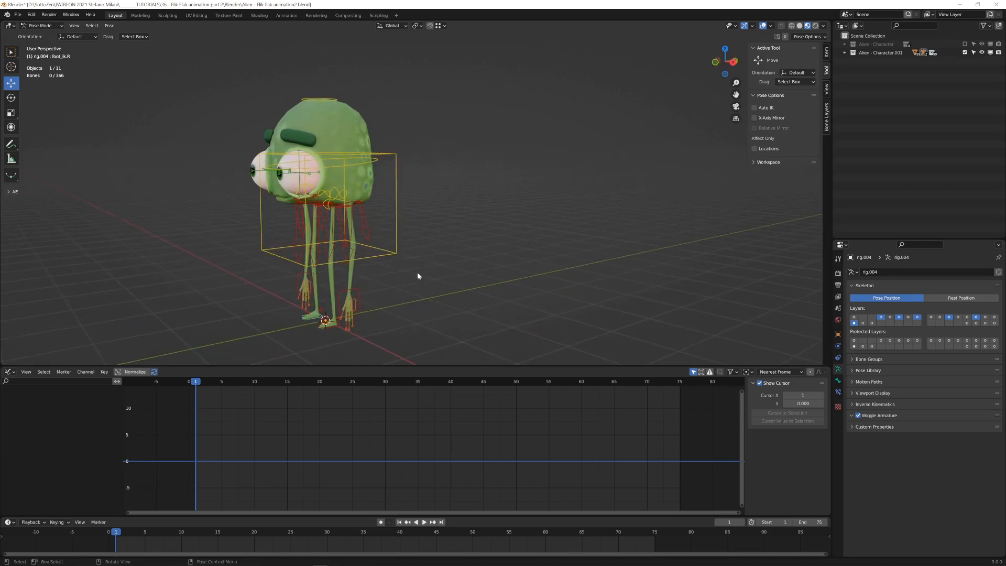
# Insert a Location & Rotation keyframe at frame 1 for the torso, both hand IK and both foot IK controls, and enlarge the graph editor.
pyautogui.click(397, 253)
pyautogui.keyDown('shift'); pyautogui.click(348, 302); pyautogui.keyUp('shift')
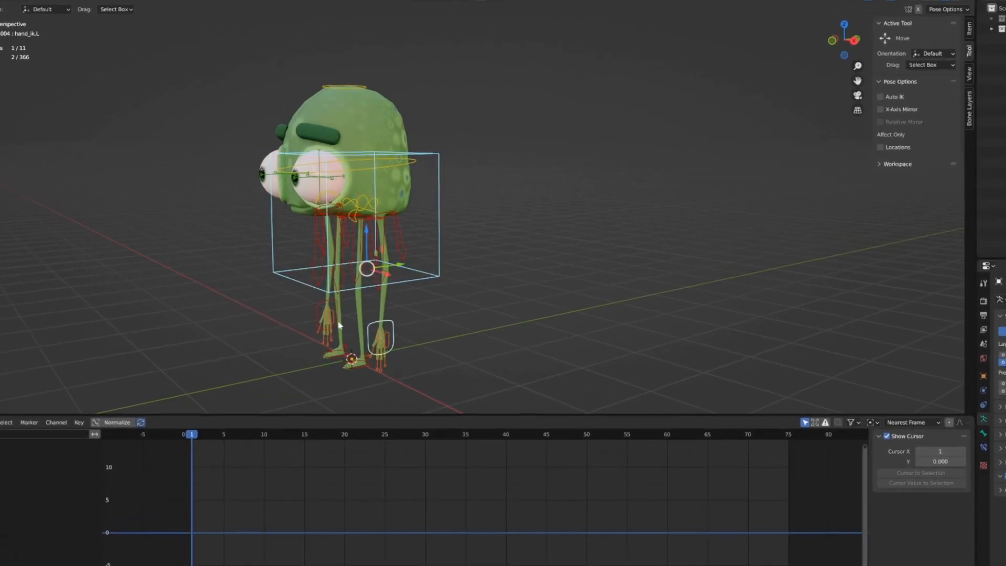
pyautogui.keyDown('shift'); pyautogui.click(329, 324); pyautogui.keyUp('shift')
pyautogui.keyDown('shift'); pyautogui.click(381, 391); pyautogui.keyUp('shift')
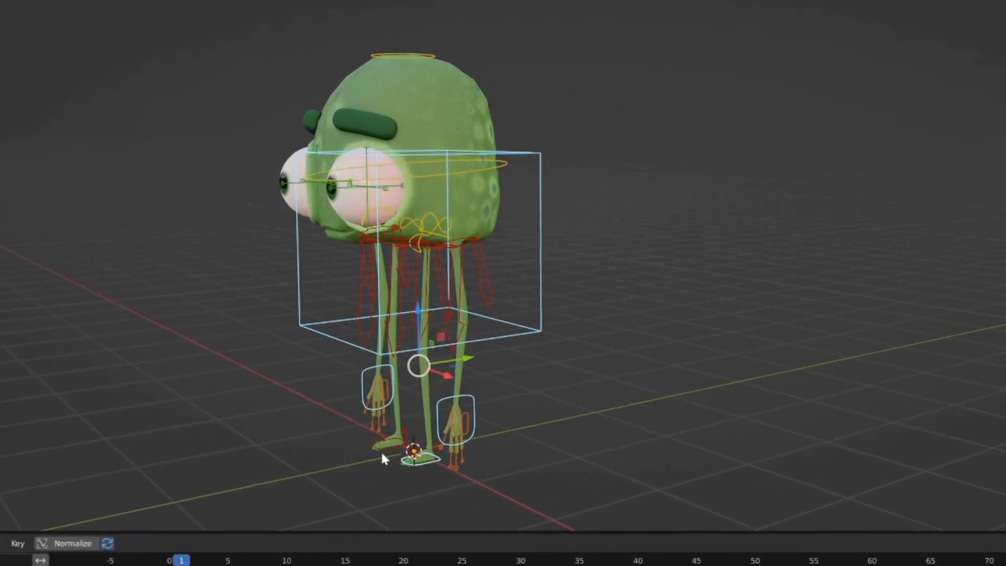
pyautogui.keyDown('shift'); pyautogui.click(397, 468); pyautogui.keyUp('shift')
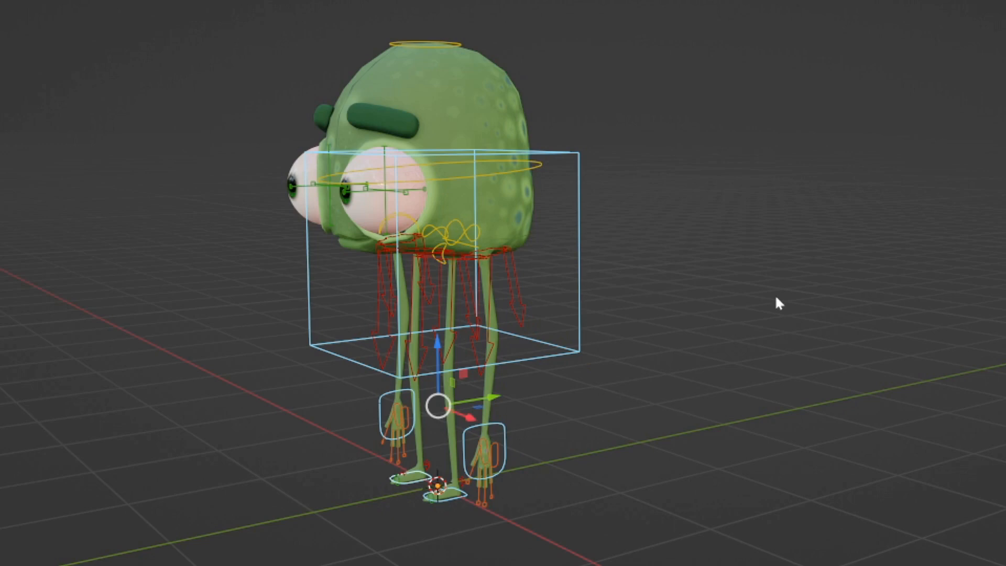
pyautogui.press('KP_3')
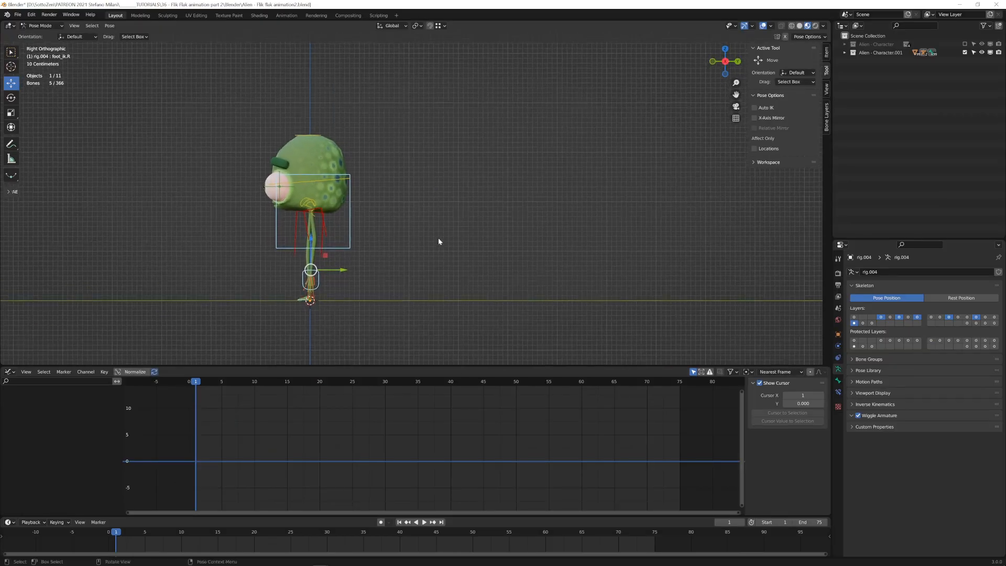
pyautogui.scroll(2, 438, 238)
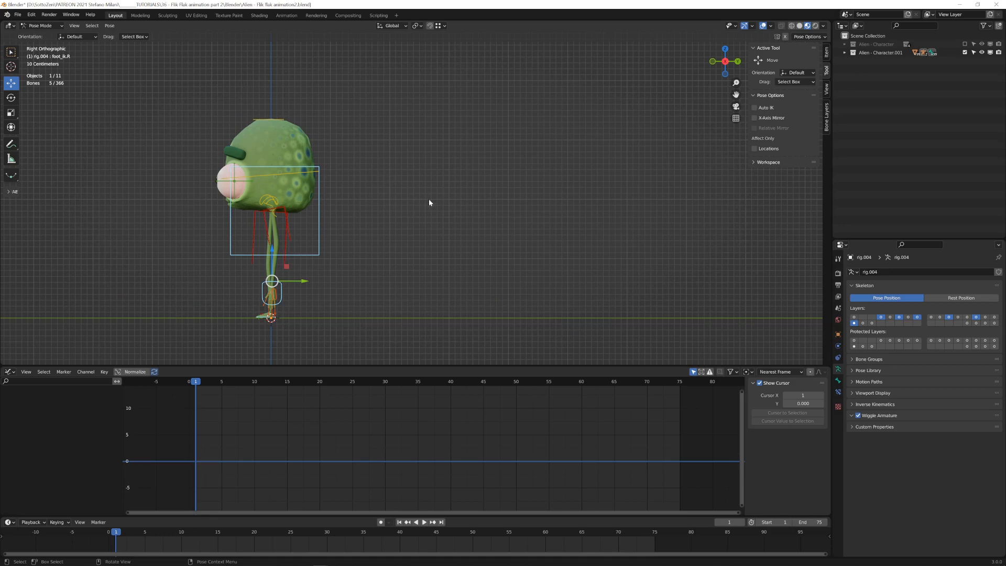
pyautogui.press('i')
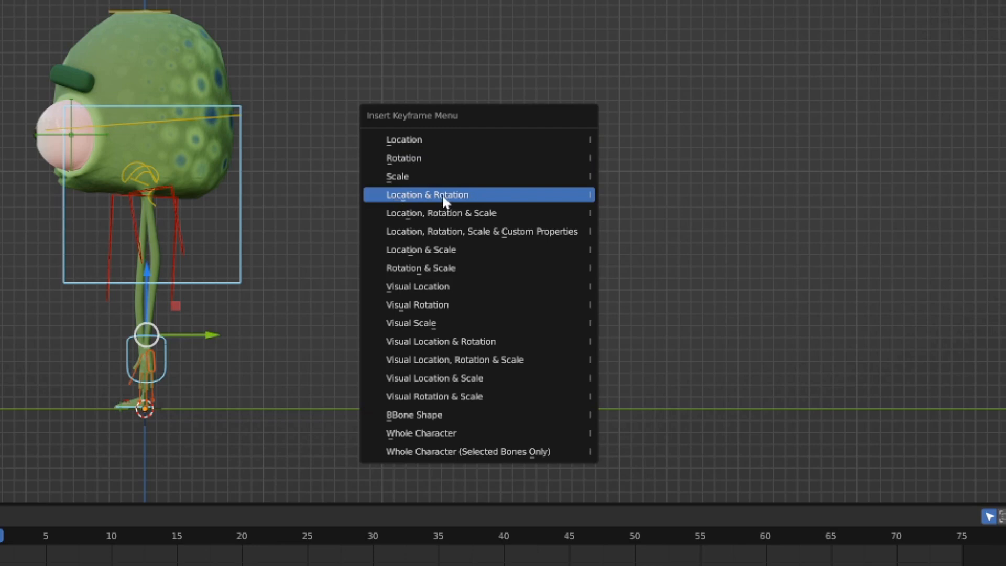
pyautogui.click(442, 194)
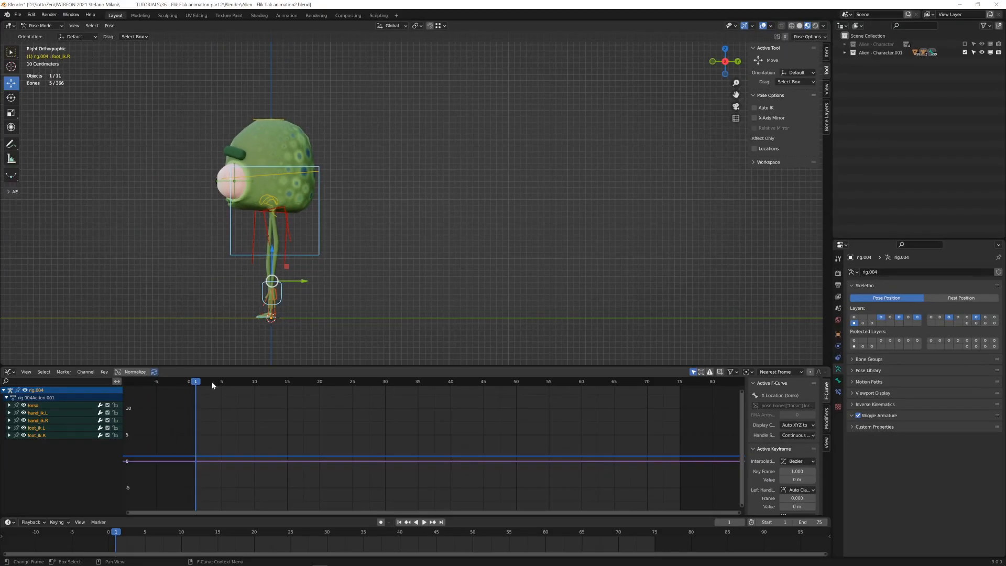
pyautogui.moveTo(234, 366); pyautogui.dragTo(234, 263)
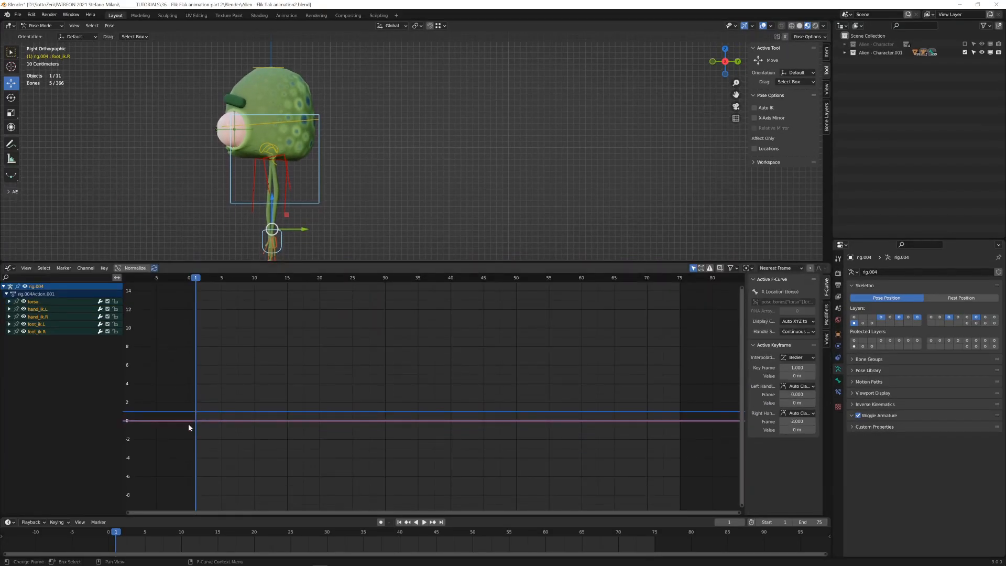
# Expand the torso and left hand IK channels in the graph editor to examine their keyed curves.
pyautogui.click(8, 302)
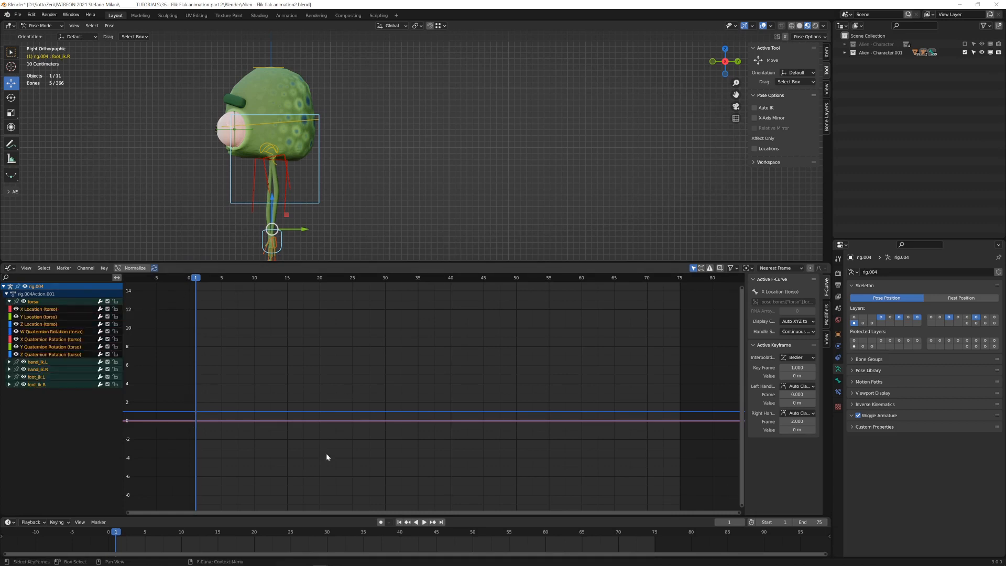
pyautogui.click(10, 363)
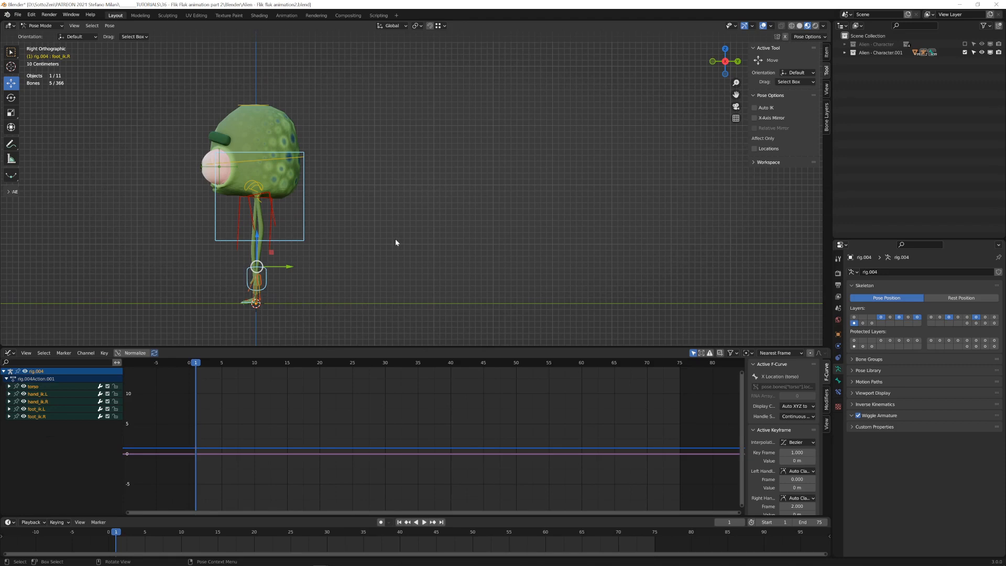
# At frame 6, move the torso about 0.42 m down and 0.13 m along negative Y, and rotate it about -33.1°.
pyautogui.press('Right')
pyautogui.press('Right')
pyautogui.press('Right')
pyautogui.press('Right')
pyautogui.press('Right')
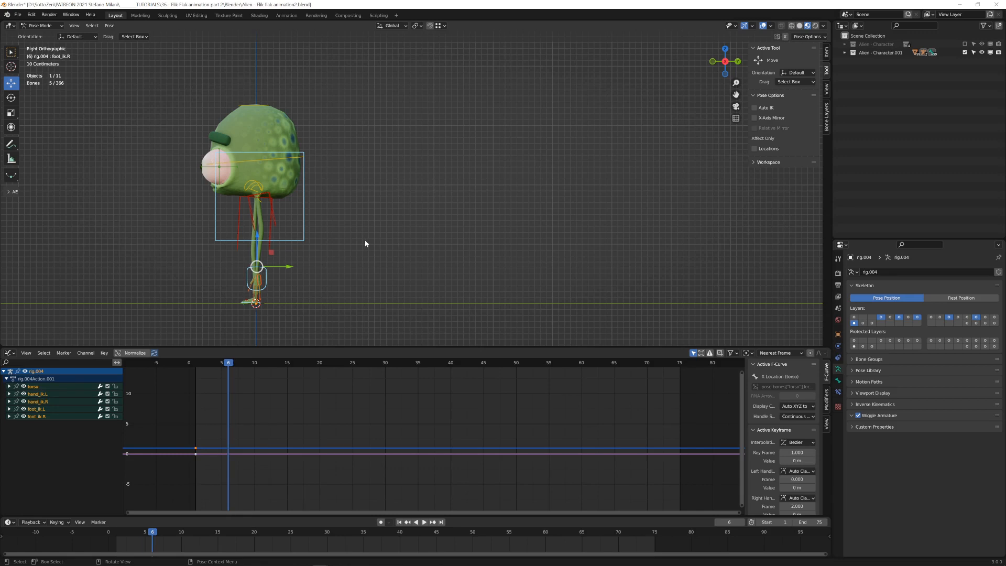
pyautogui.click(313, 238)
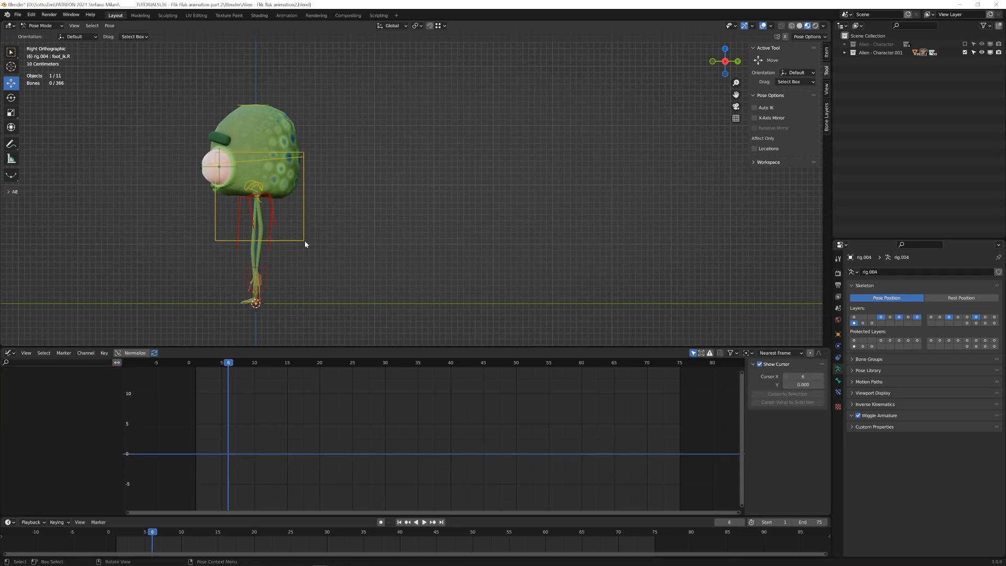
pyautogui.click(304, 241)
pyautogui.press('g')
pyautogui.click(332, 229)
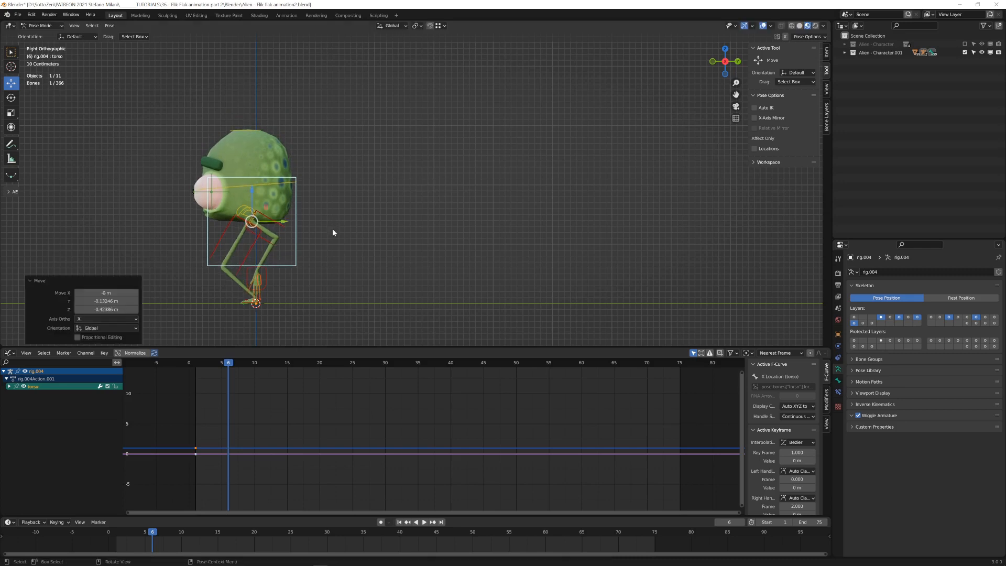
pyautogui.press('r')
pyautogui.click(302, 273)
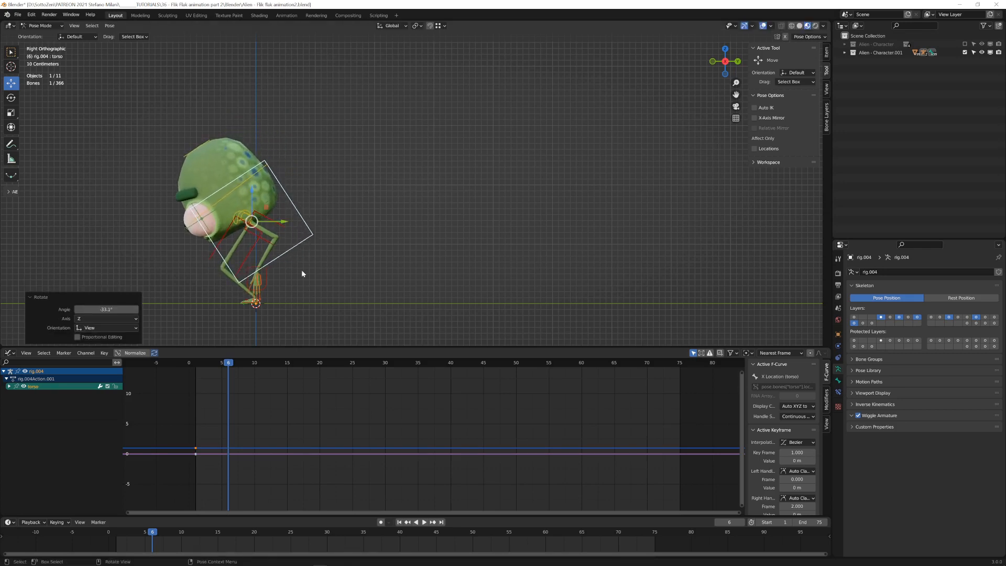
# Move both hand IK controls about 1.08 m along Y and 0.67 m up, and rotate them so the hands extend behind the body.
pyautogui.click(268, 280)
pyautogui.keyDown('shift'); pyautogui.click(269, 279); pyautogui.keyUp('shift')
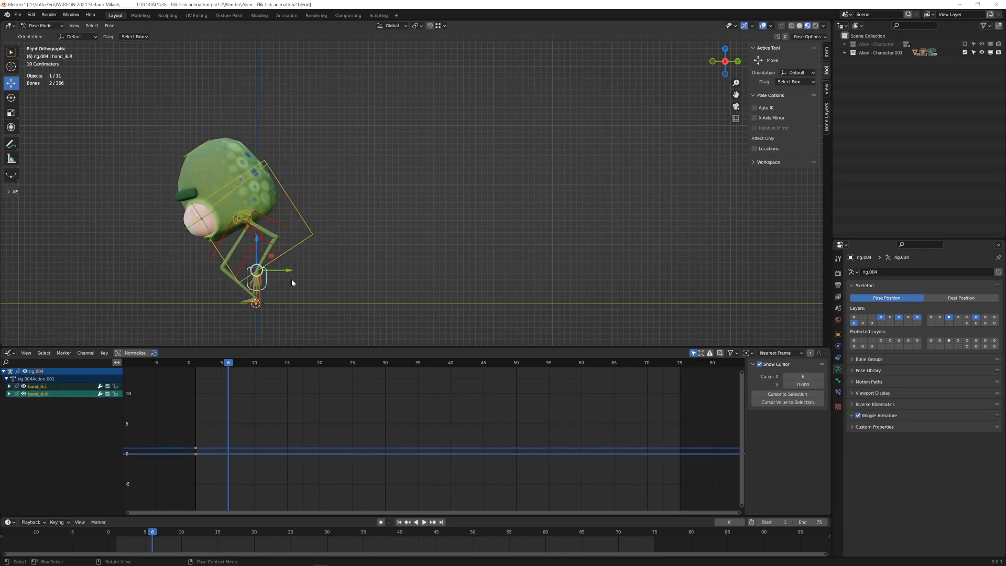
pyautogui.press('g')
pyautogui.click(353, 227)
pyautogui.press('r')
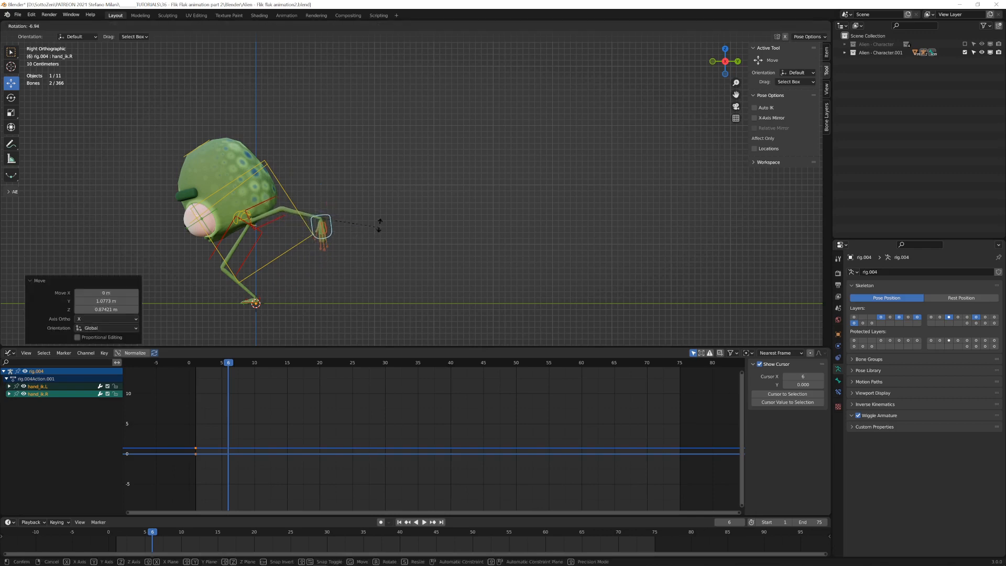
pyautogui.click(377, 174)
# Rotate the torso a further -4.66° to deepen the forward lean.
pyautogui.click(282, 190)
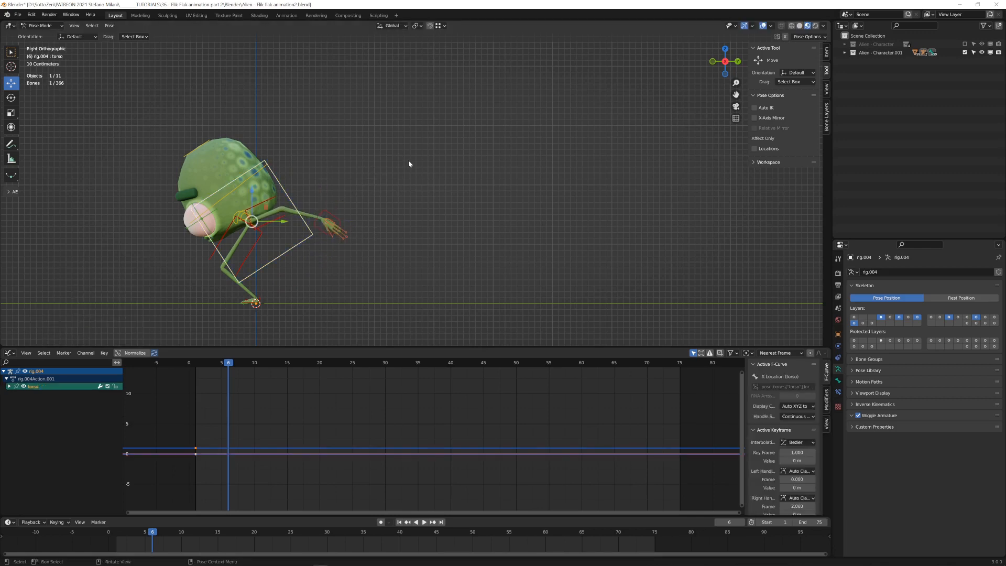
pyautogui.press('r')
pyautogui.click(404, 172)
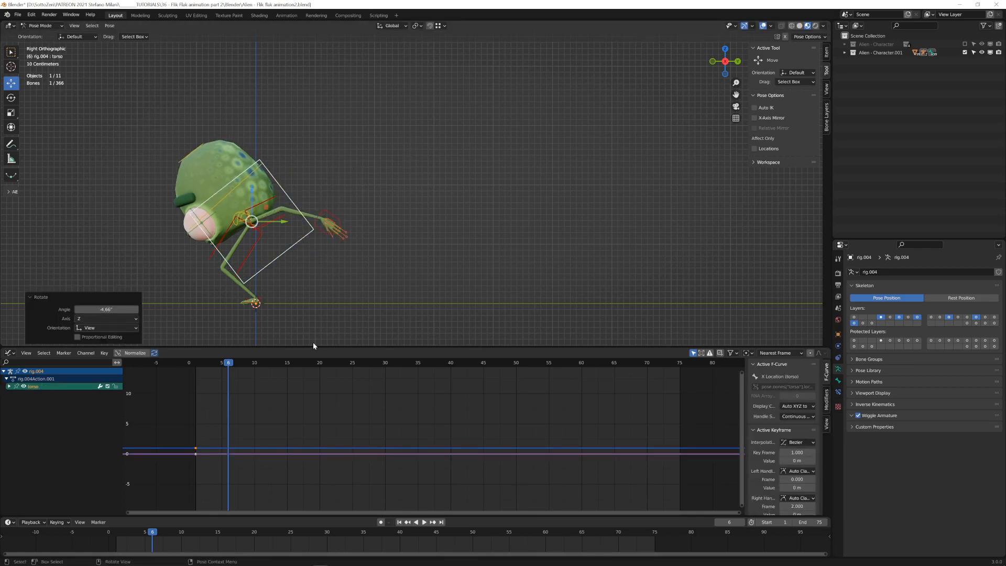
# Insert Available keyframes at frame 6 for the torso, both hand IK and both foot IK controls.
pyautogui.keyDown('shift'); pyautogui.click(332, 213); pyautogui.keyUp('shift')
pyautogui.keyDown('shift'); pyautogui.click(331, 216); pyautogui.keyUp('shift')
pyautogui.moveTo(314, 306); pyautogui.dragTo(274, 322, button='middle')
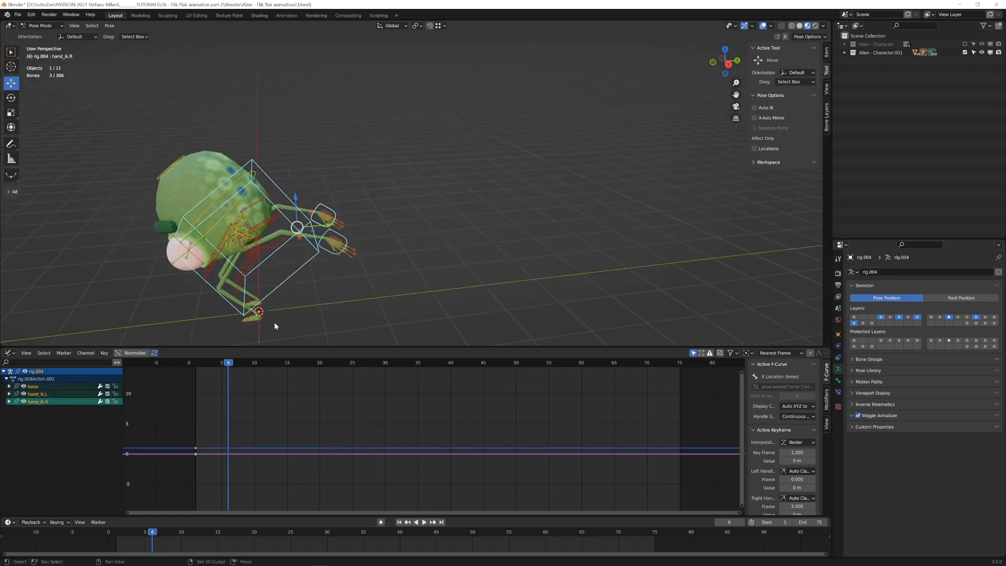
pyautogui.keyDown('shift'); pyautogui.click(256, 319); pyautogui.keyUp('shift')
pyautogui.keyDown('shift'); pyautogui.click(254, 306); pyautogui.keyUp('shift')
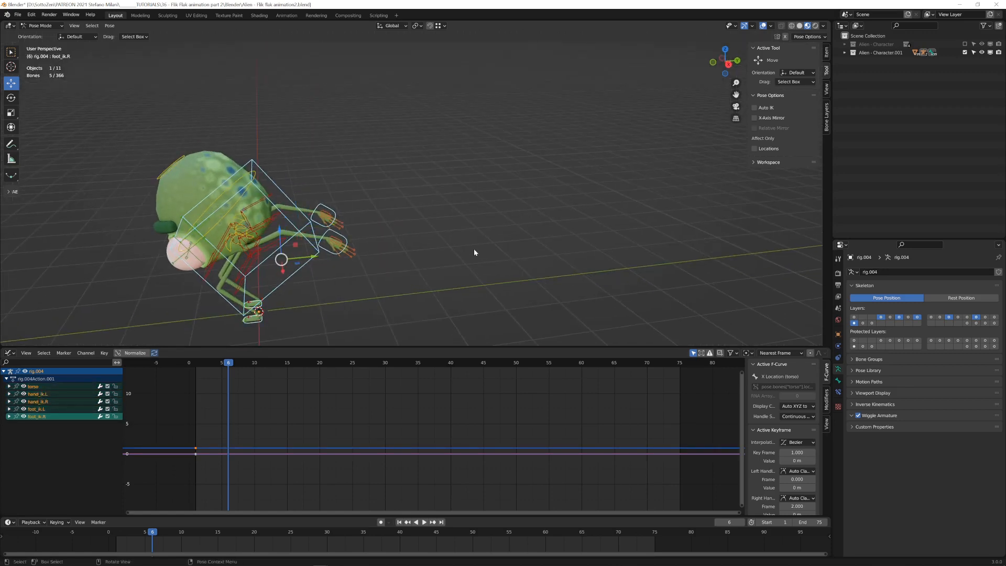
pyautogui.press('i')
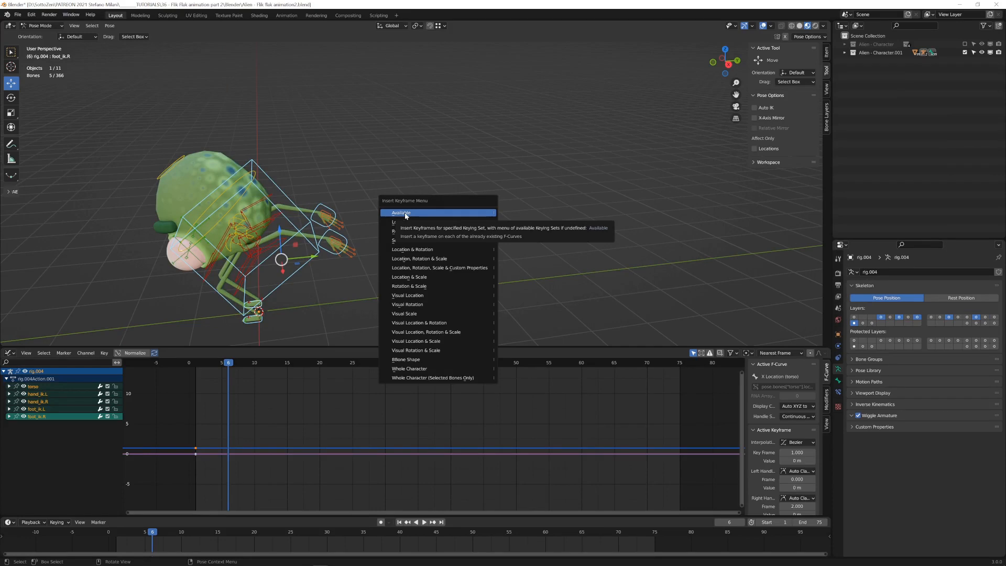
pyautogui.click(406, 213)
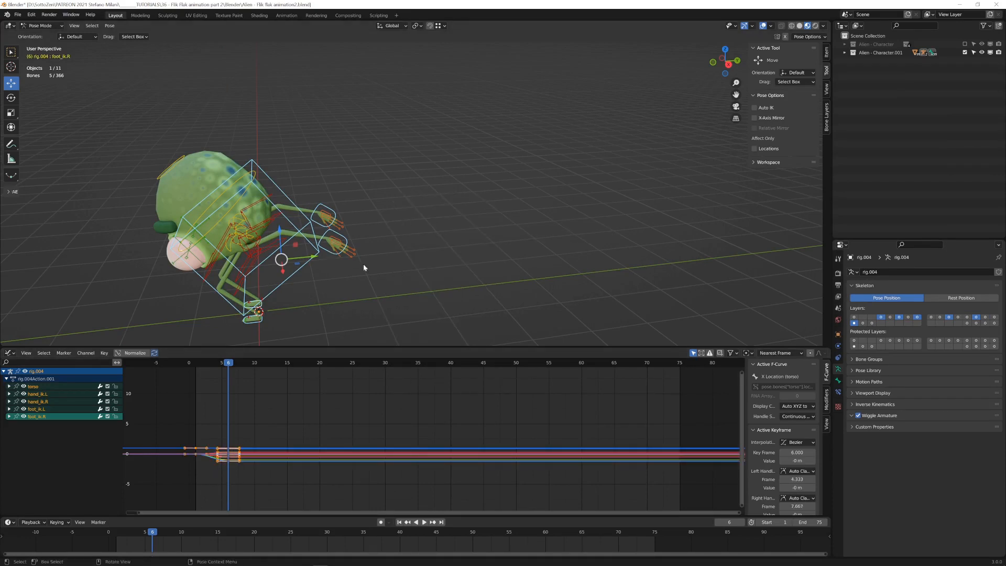
# Play the animation twice from the first frame in the right side view to check the crouch timing.
pyautogui.press('KP_3')
pyautogui.keyDown('shift'); pyautogui.moveTo(404, 241); pyautogui.dragTo(419, 260, button='middle'); pyautogui.keyUp('shift')
pyautogui.scroll(2, 391, 239)
pyautogui.scroll(-1, 413, 242)
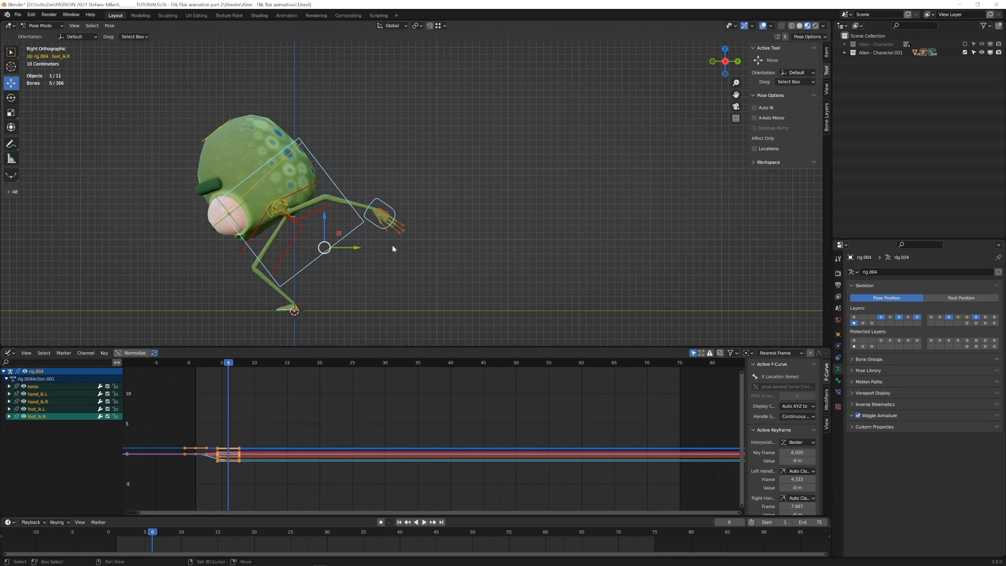
pyautogui.hotkey('shift', 'Left')
pyautogui.press('space')
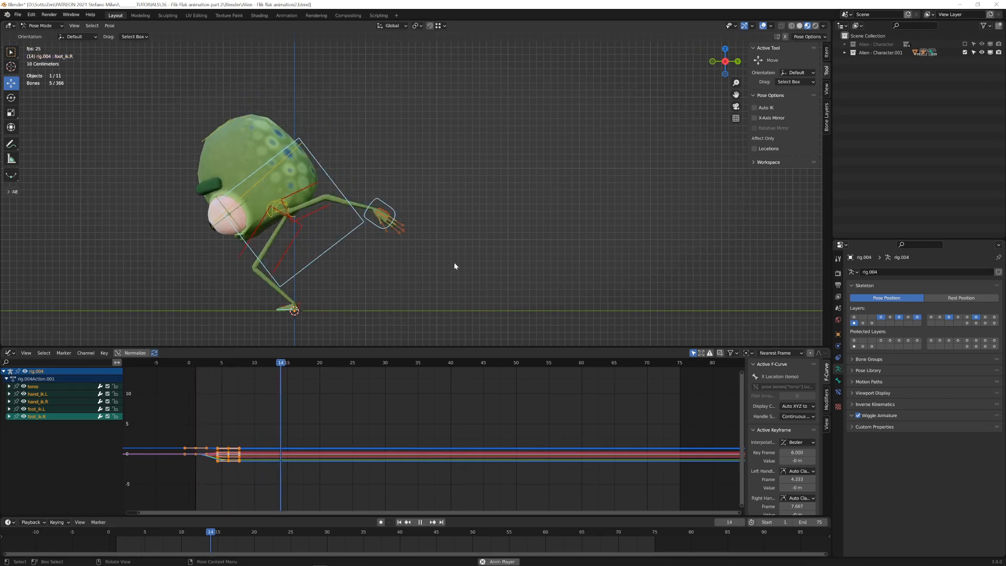
pyautogui.press('space')
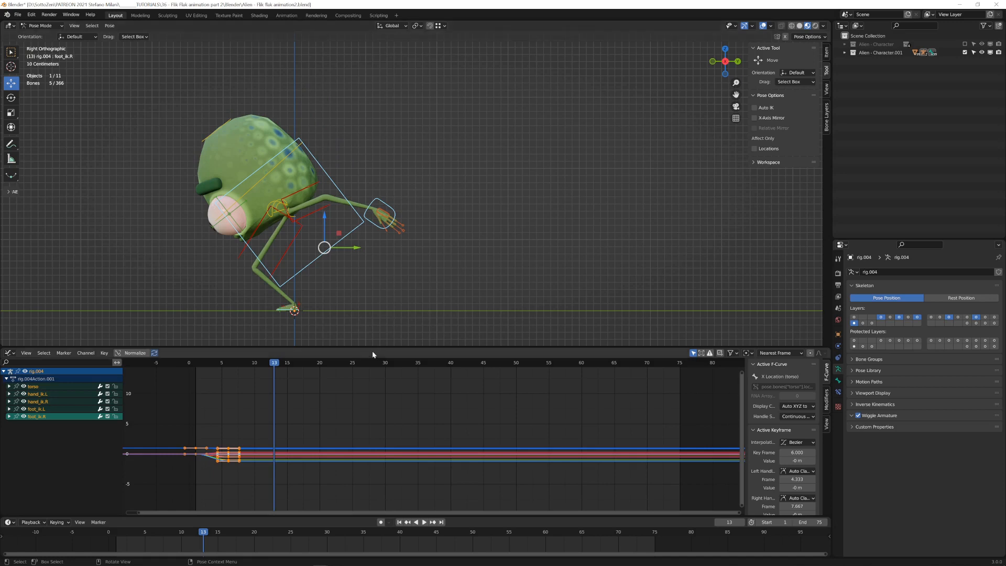
pyautogui.hotkey('shift', 'Left')
pyautogui.press('space')
pyautogui.press('space')
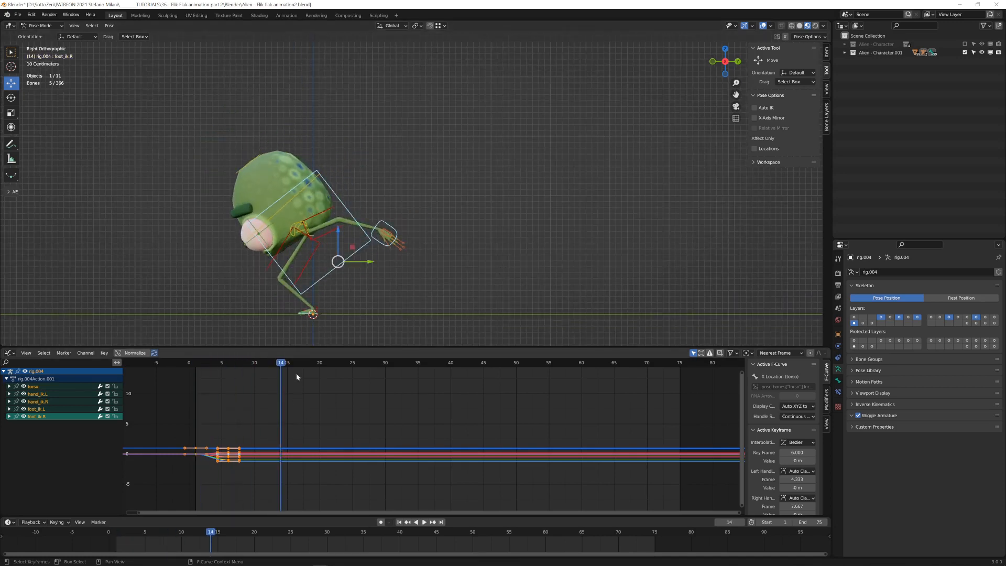
# Set the scene's end frame to 15 and play the shortened loop to judge the crouch speed.
pyautogui.click(818, 522)
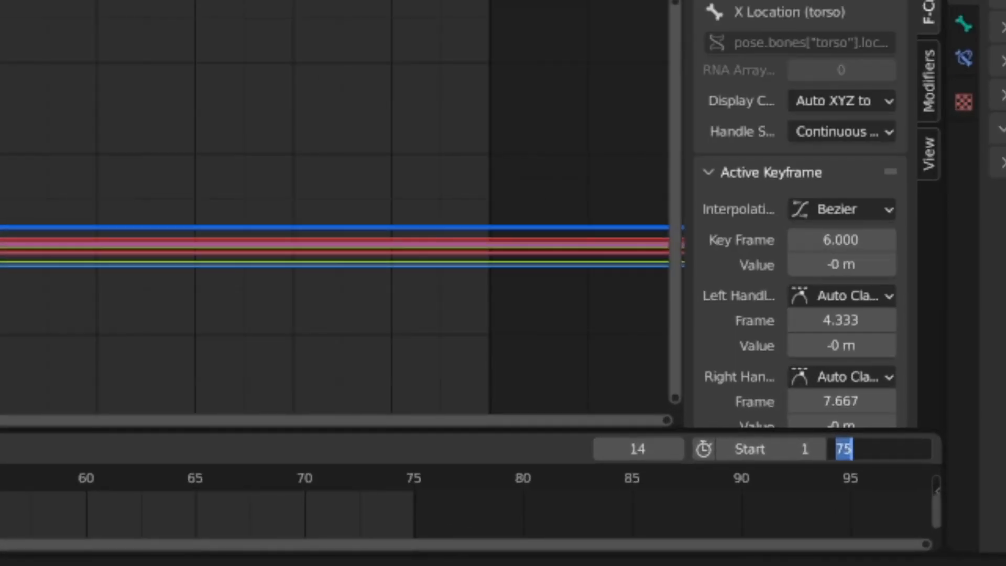
pyautogui.write('15')
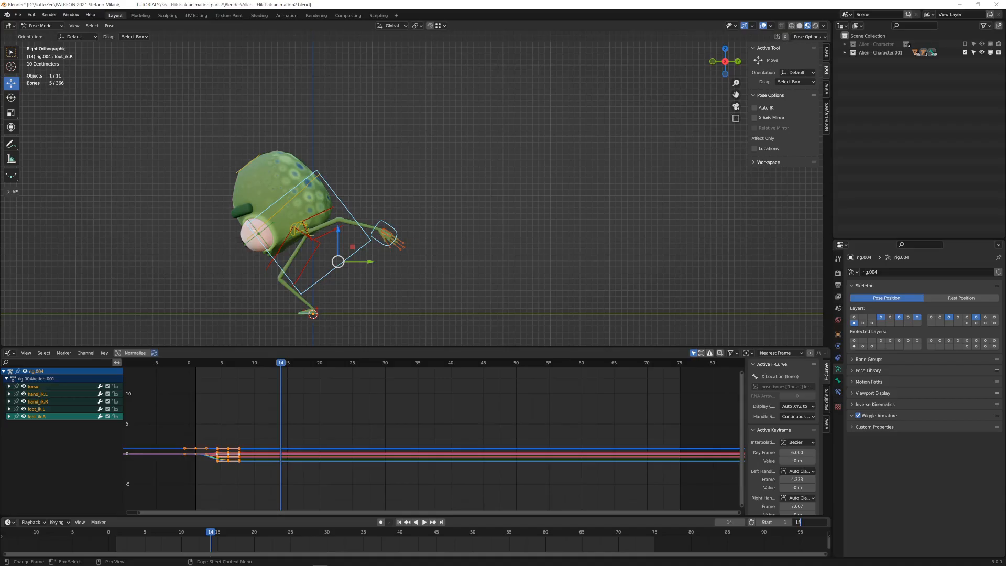
pyautogui.press('Return')
pyautogui.press('space')
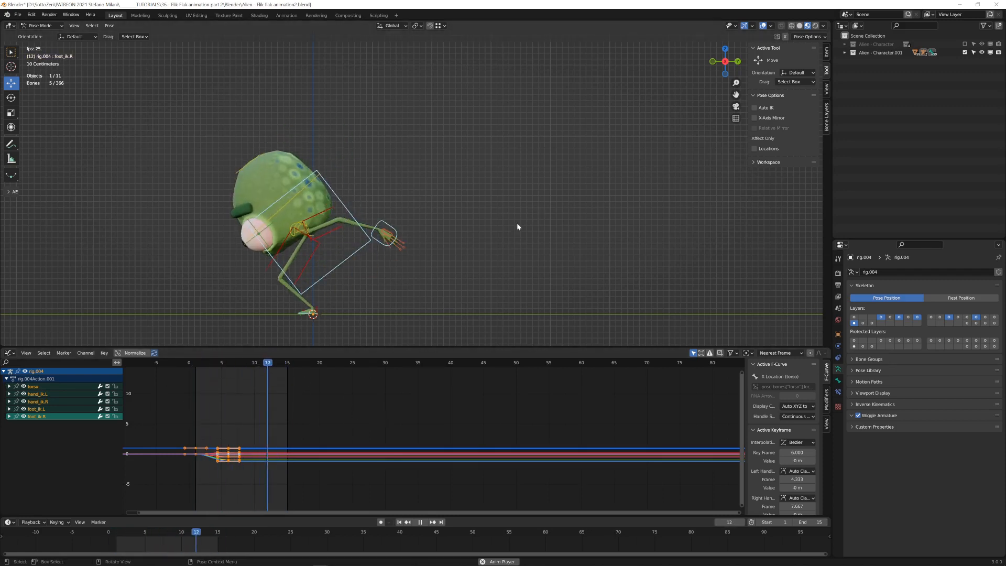
pyautogui.press('space')
# Shift the frame 6 keyframes of all selected controls two frames later to frame 8.
pyautogui.click(256, 467)
pyautogui.moveTo(237, 438); pyautogui.dragTo(212, 475)
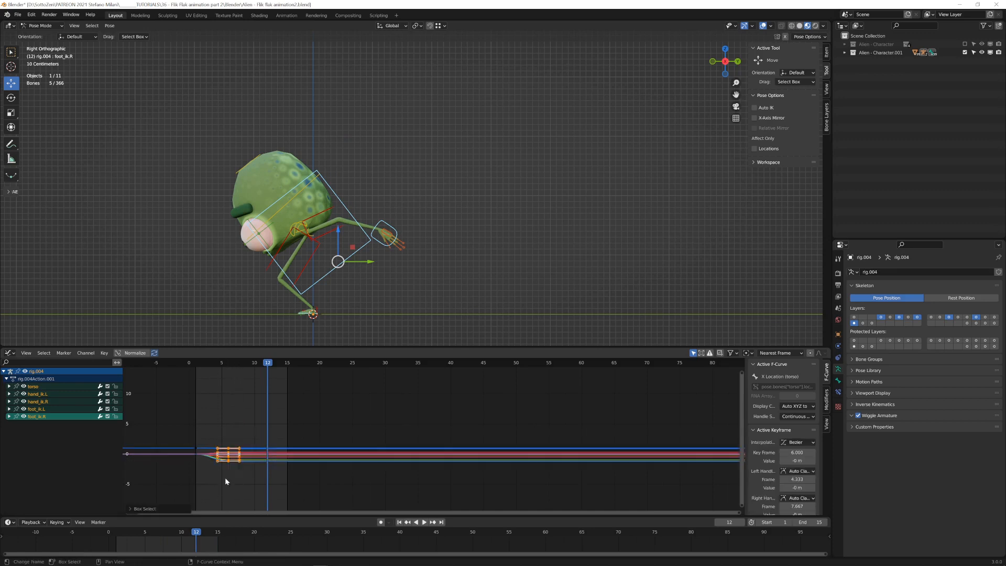
pyautogui.press('g')
pyautogui.press('x')
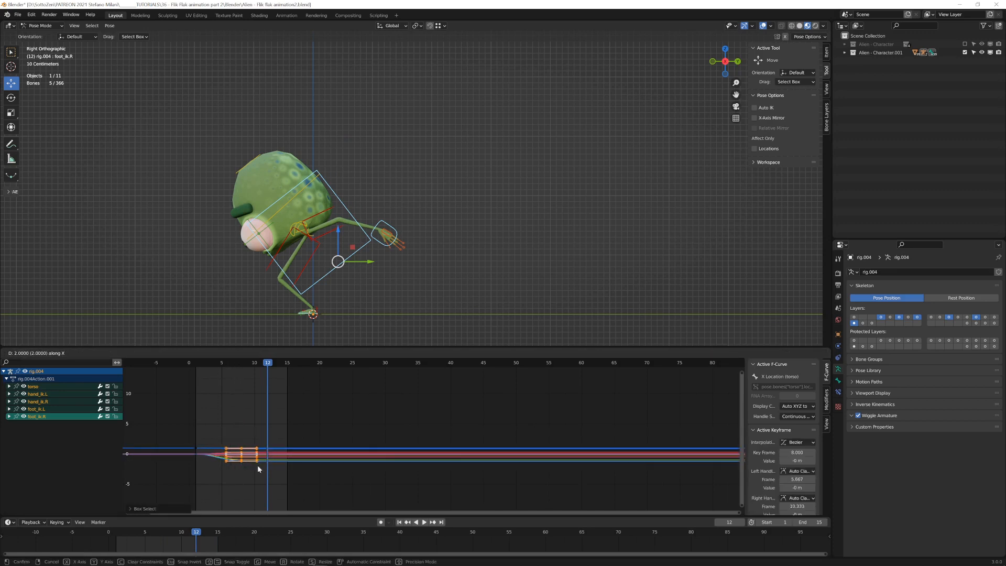
pyautogui.click(259, 467)
# Set the scene's end frame to 20.
pyautogui.click(800, 522)
pyautogui.write('20')
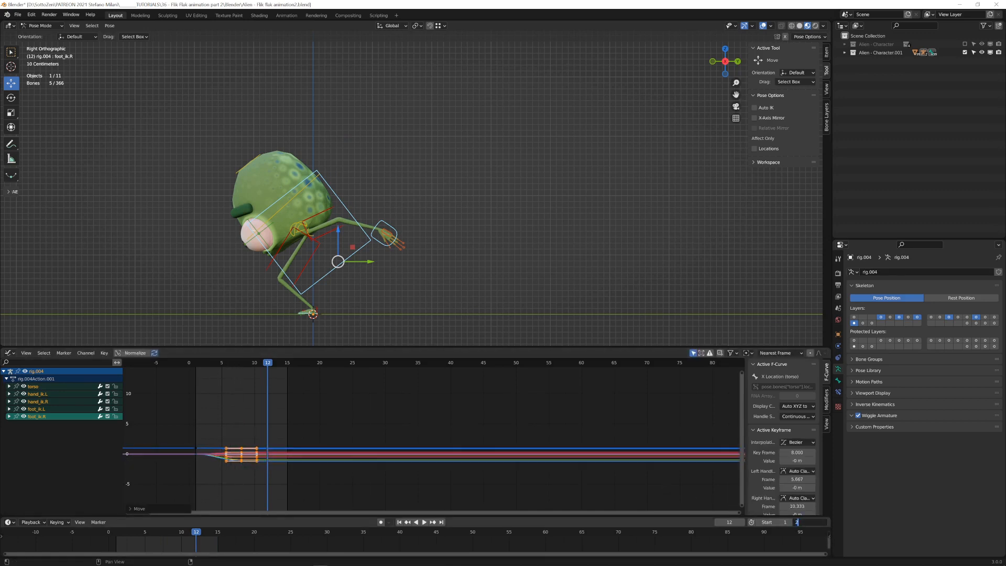
pyautogui.press('Return')
# Go to frame 16, select the torso with both hand IK controls, and set the pivot point to Median Point.
pyautogui.moveTo(252, 367); pyautogui.dragTo(243, 364)
pyautogui.press('Right')
pyautogui.press('Right')
pyautogui.press('Right')
pyautogui.press('Right')
pyautogui.press('Right')
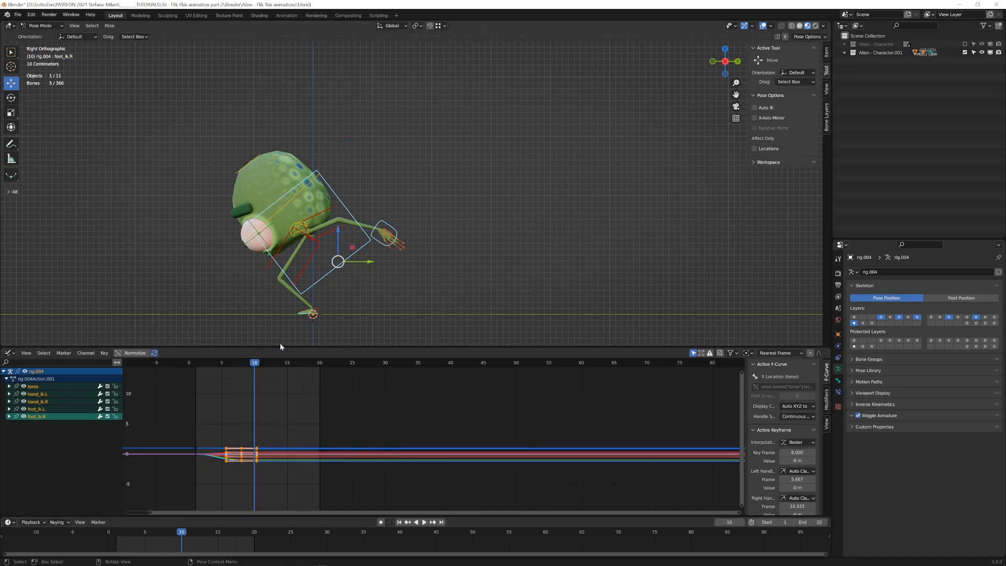
pyautogui.press('Right')
pyautogui.press('Right')
pyautogui.press('Right')
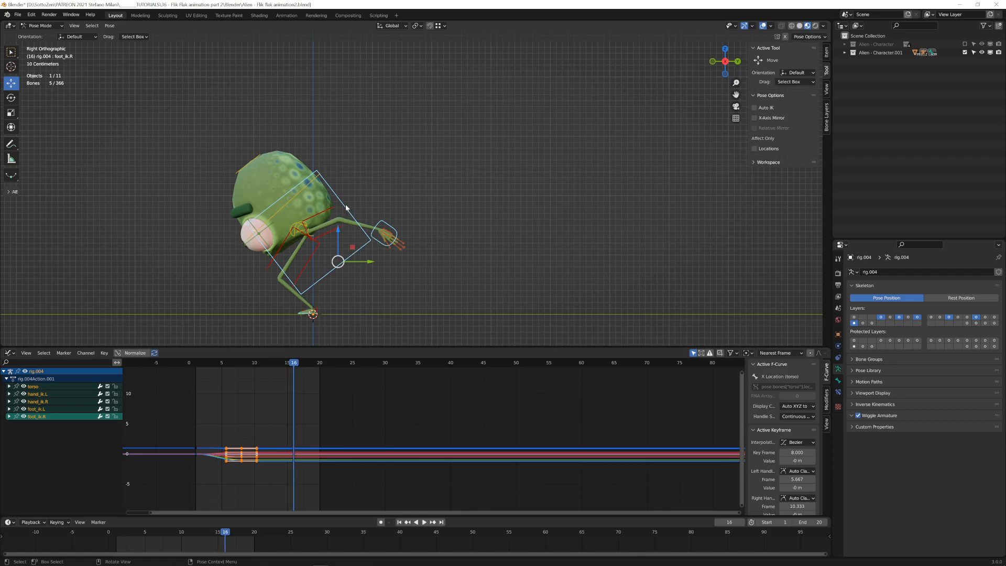
pyautogui.click(371, 242)
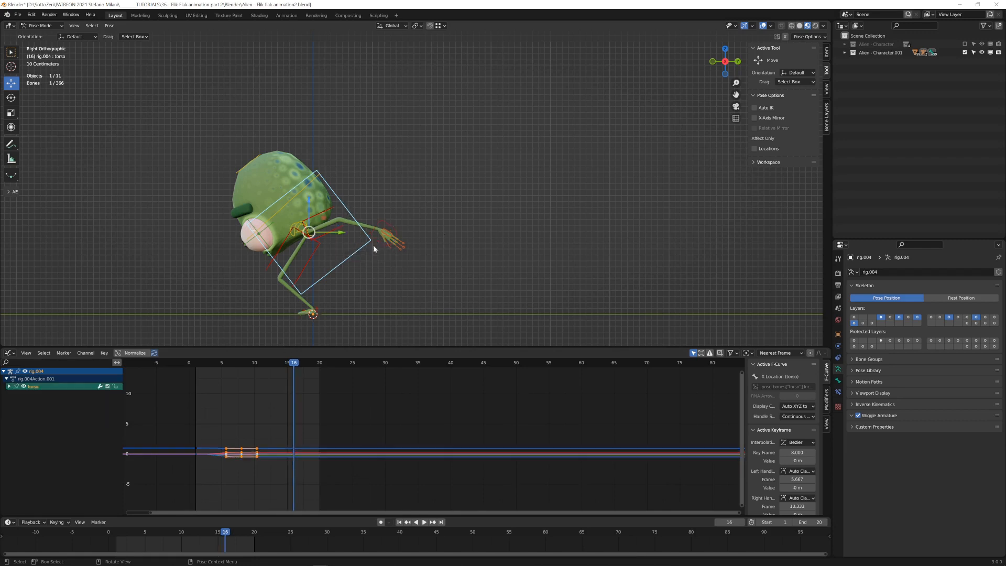
pyautogui.keyDown('shift'); pyautogui.click(388, 224); pyautogui.keyUp('shift')
pyautogui.keyDown('shift'); pyautogui.click(388, 225); pyautogui.keyUp('shift')
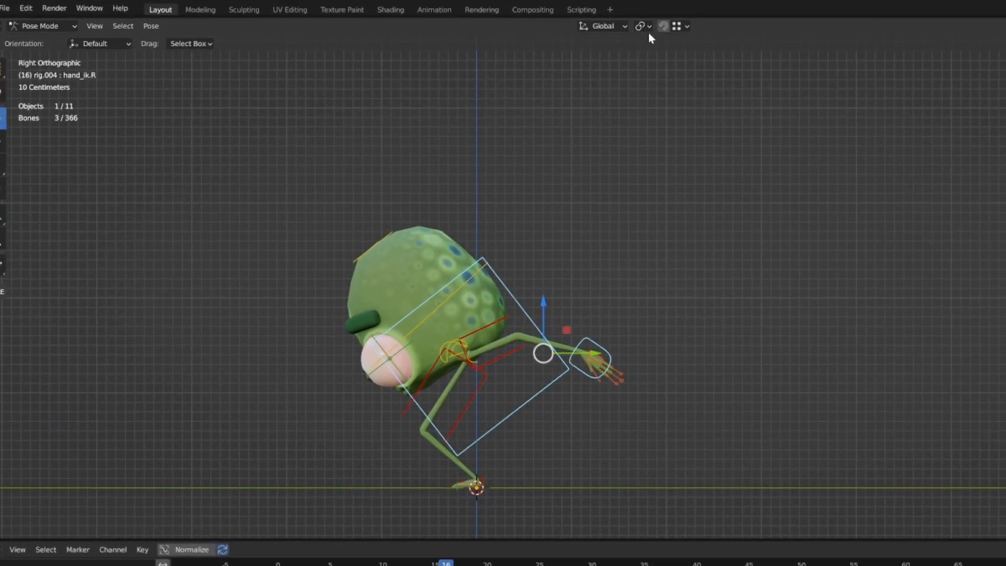
pyautogui.click(643, 26)
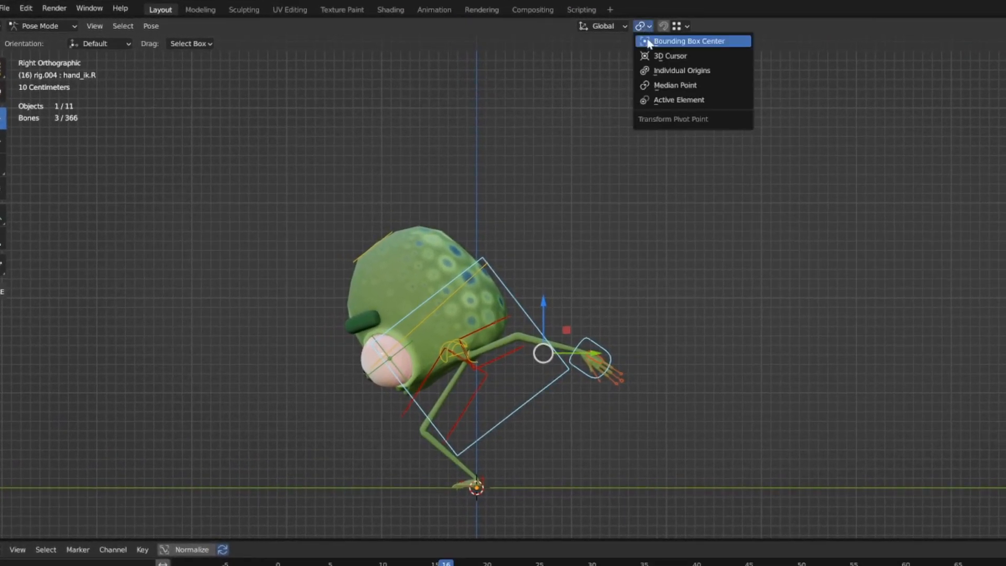
pyautogui.click(672, 86)
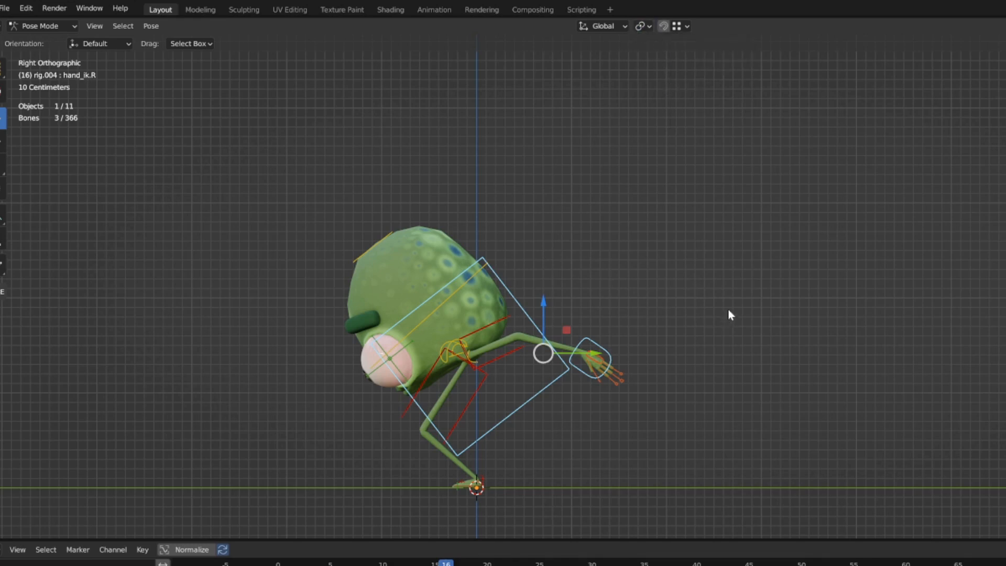
# Rotate the selected controls about -7.2°, lower them about 0.04 m, and keyframe the pose at frame 16.
pyautogui.press('r')
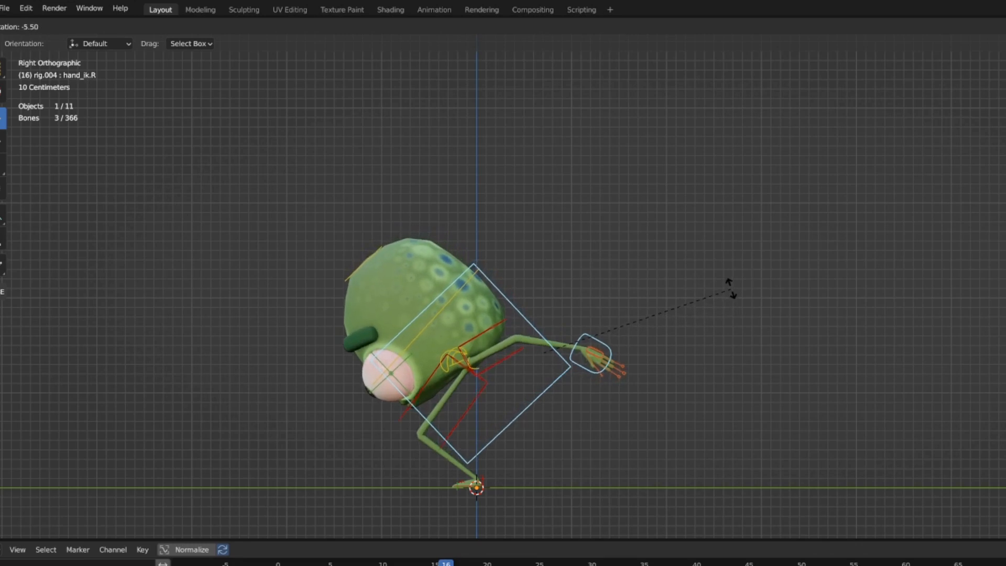
pyautogui.click(731, 283)
pyautogui.press('g')
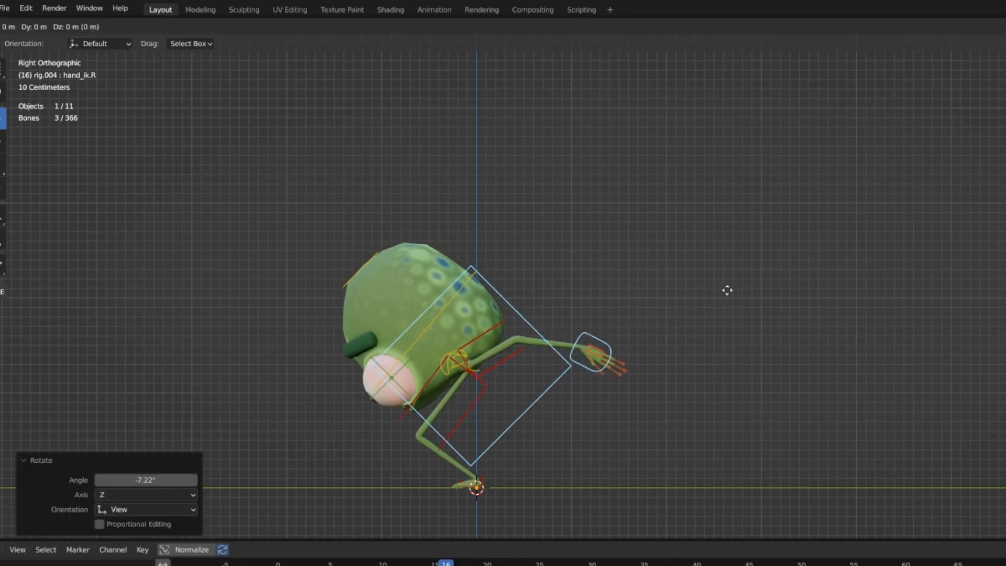
pyautogui.click(725, 294)
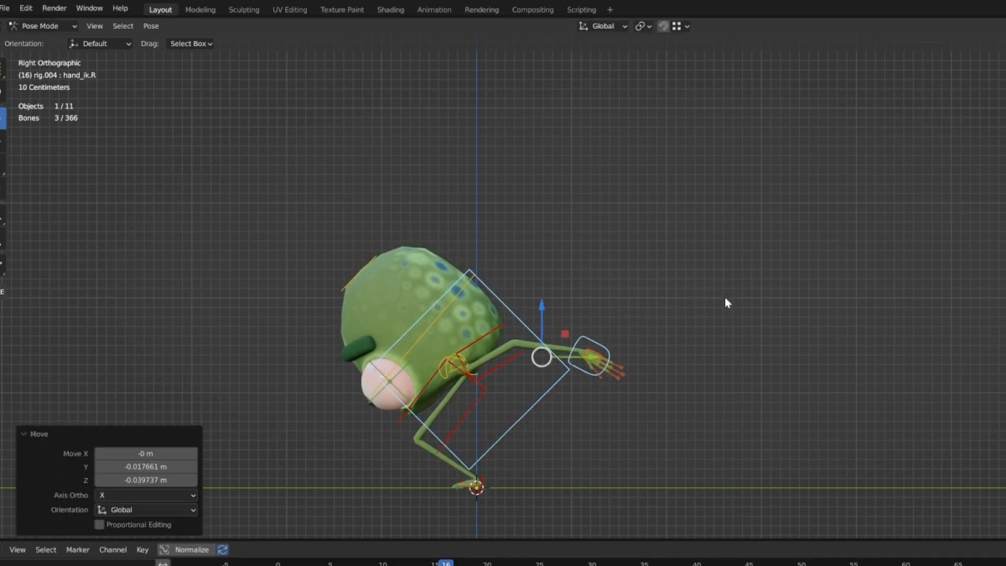
pyautogui.press('i')
pyautogui.click(662, 296)
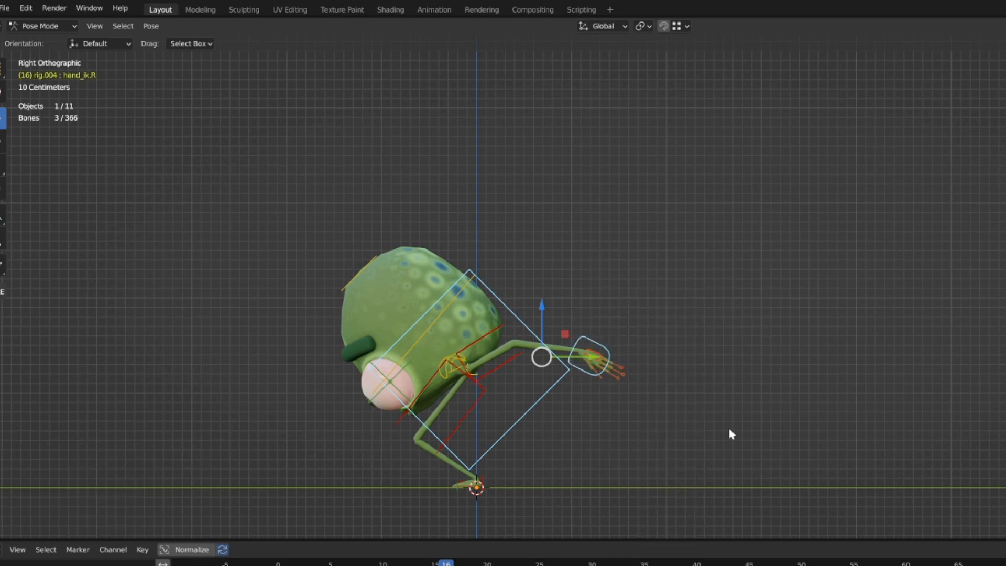
# Play the animation from frame 1 to check the anticipation, and return to the first frame.
pyautogui.hotkey('shift', 'Left')
pyautogui.press('space')
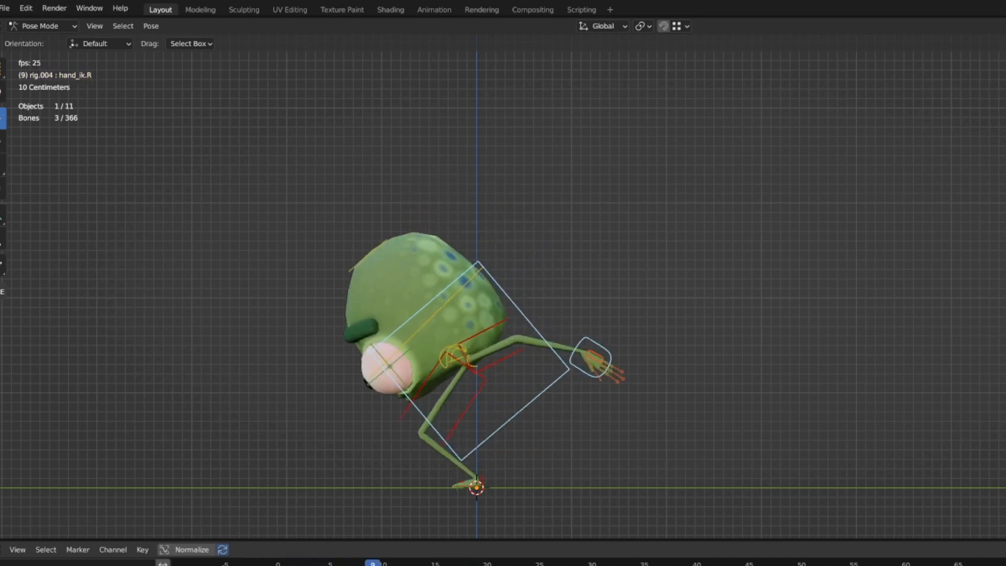
pyautogui.press('space')
pyautogui.hotkey('shift', 'Left')
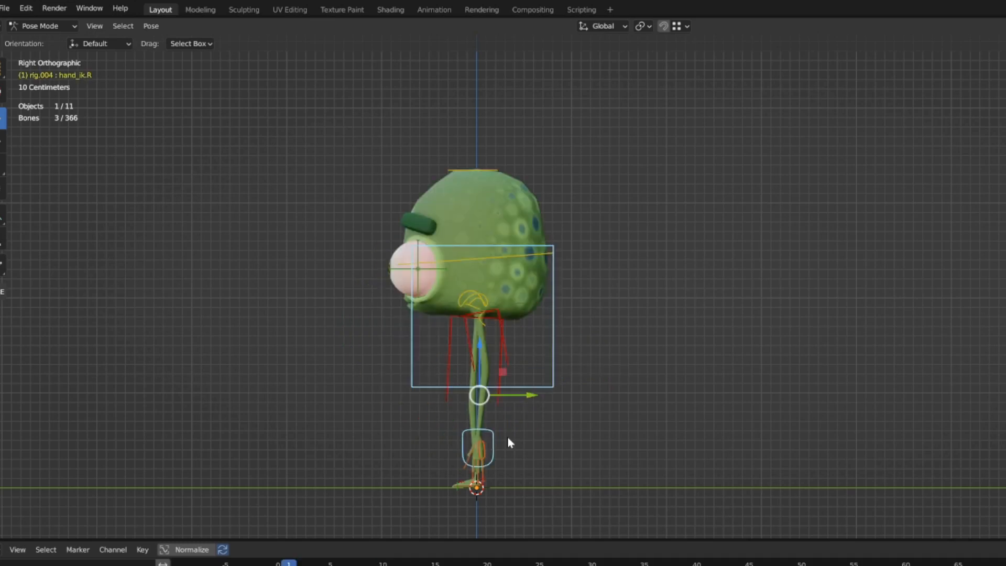
# Select both eye controls and insert a Rotation keyframe at frame 1.
pyautogui.click(419, 279)
pyautogui.moveTo(426, 306); pyautogui.dragTo(480, 320, button='middle')
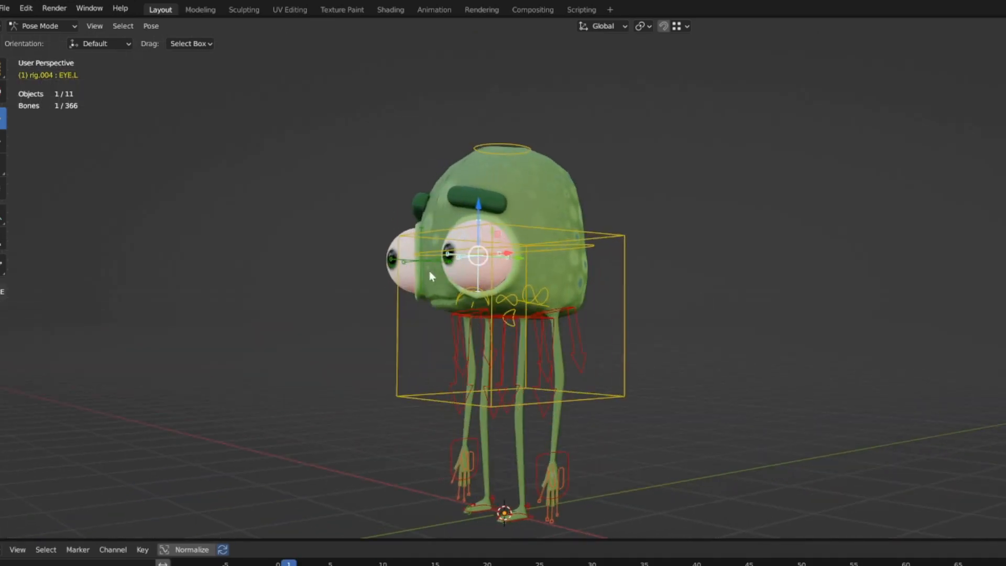
pyautogui.keyDown('shift'); pyautogui.click(404, 261); pyautogui.keyUp('shift')
pyautogui.press('KP_3')
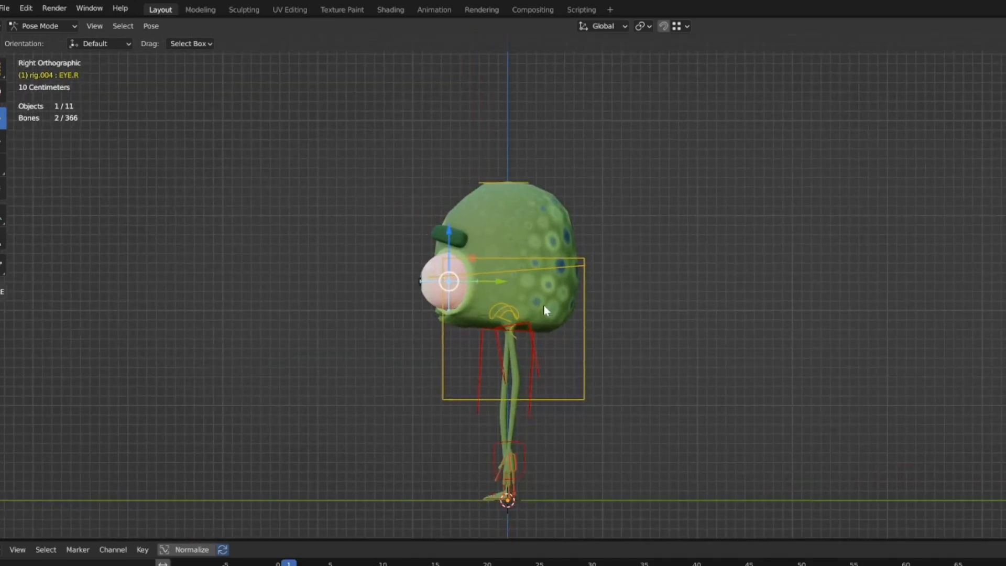
pyautogui.keyDown('shift'); pyautogui.moveTo(544, 307); pyautogui.dragTo(554, 308, button='middle'); pyautogui.keyUp('shift')
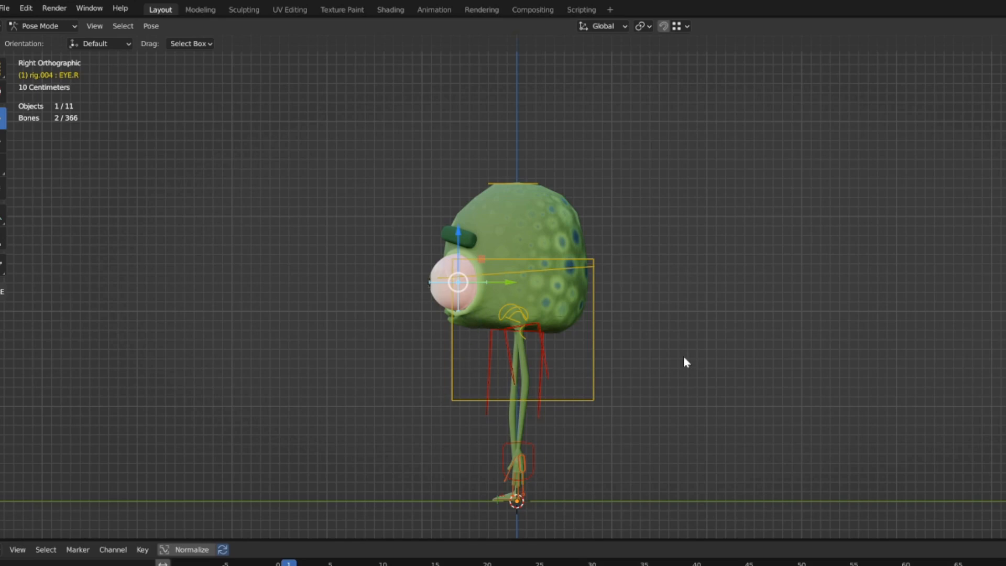
pyautogui.press('i')
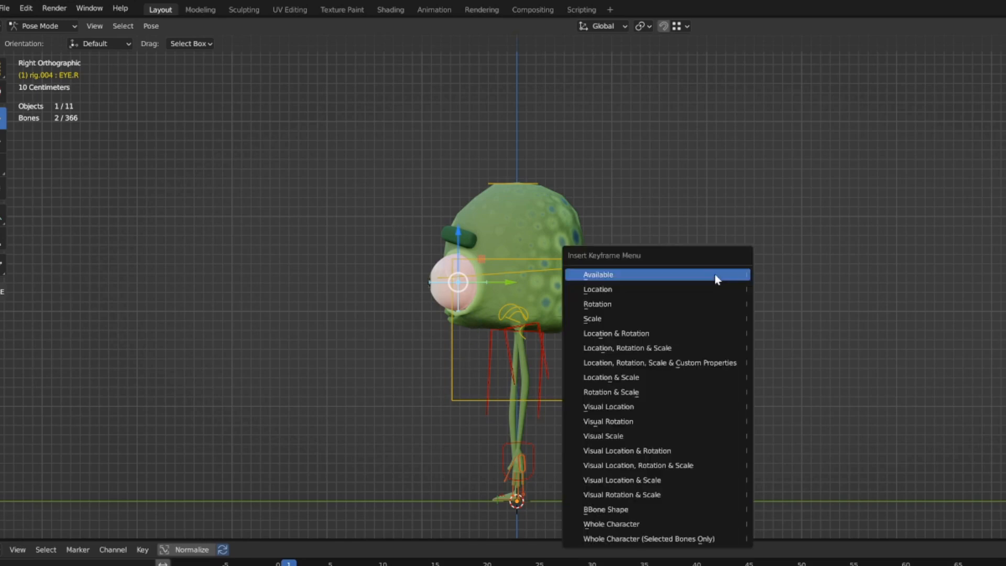
pyautogui.click(703, 305)
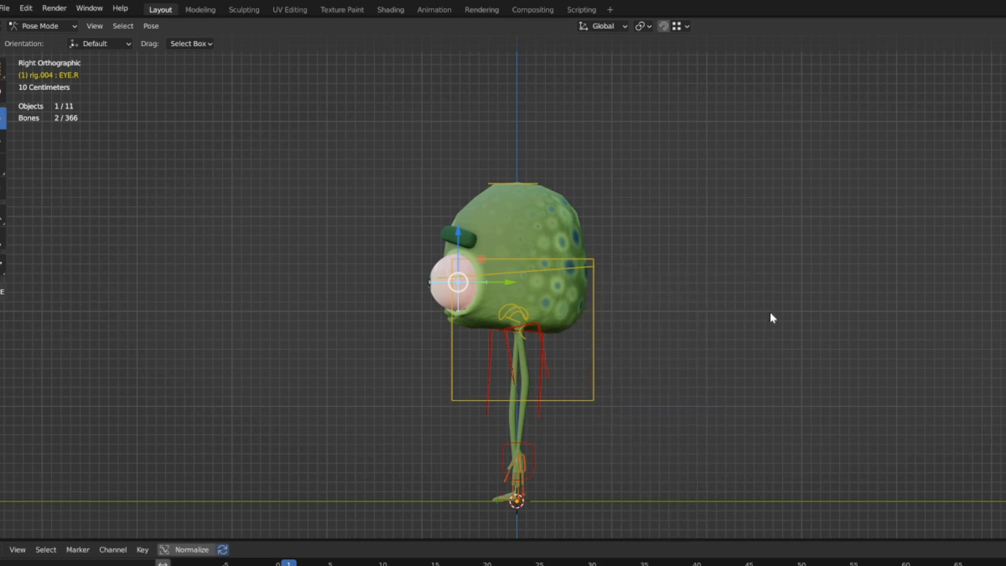
# At frame 5, rotate both eye controls about -31.6° and keyframe their rotation.
pyautogui.press('space')
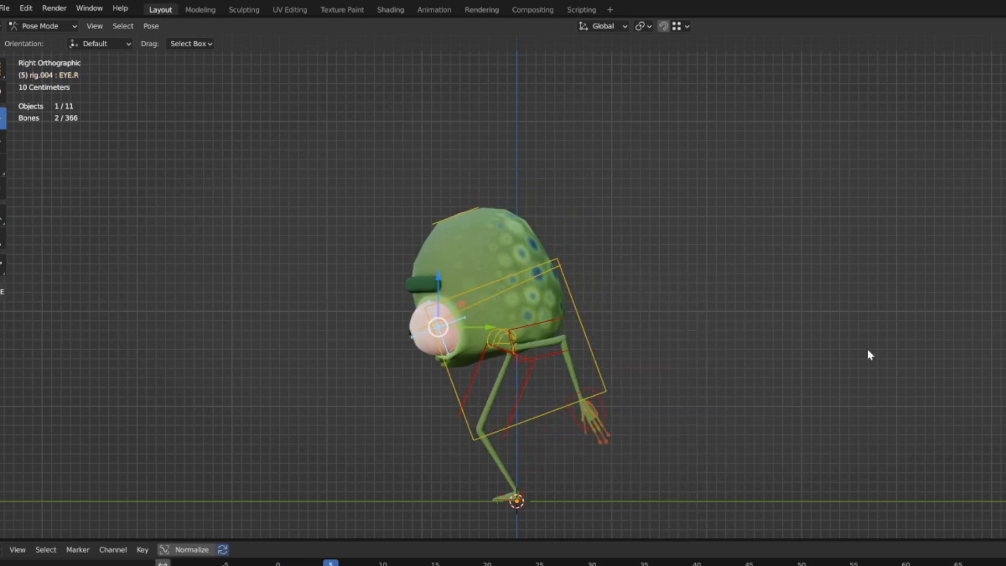
pyautogui.press('r')
pyautogui.click(809, 128)
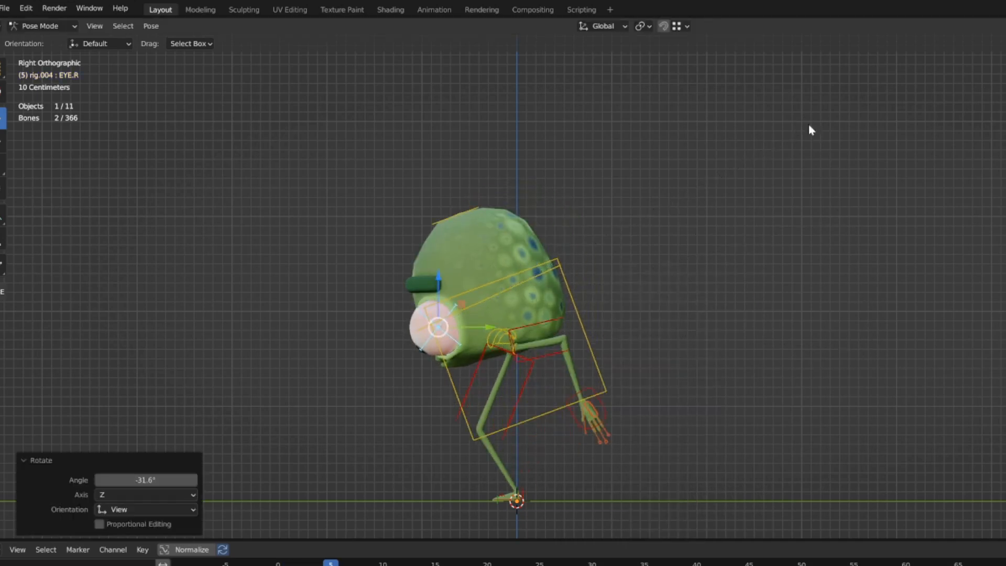
pyautogui.press('i')
pyautogui.click(810, 124)
# Review the eye motion in playback with the viewport overlays hidden, and show the overlays again.
pyautogui.press('space')
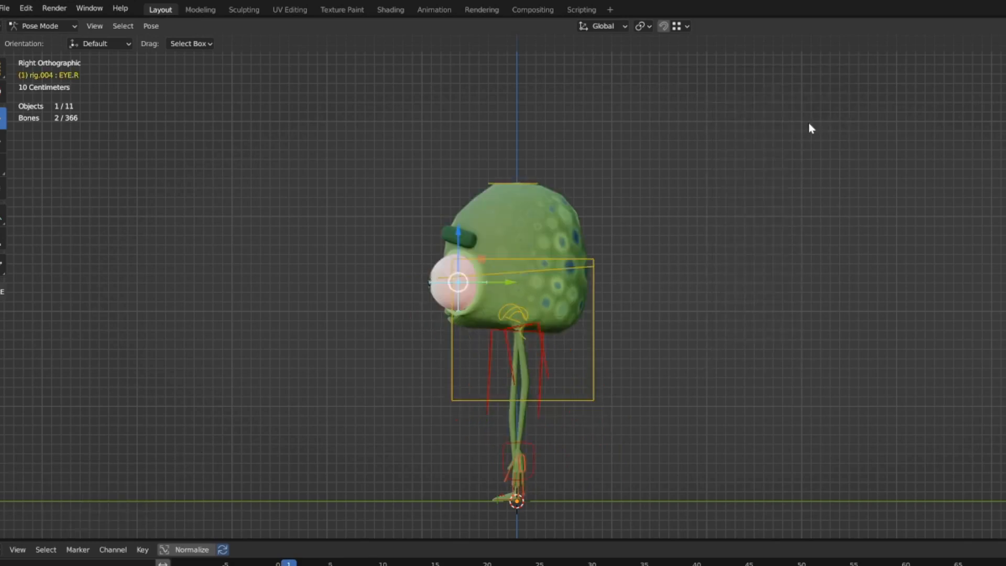
pyautogui.press('Escape')
pyautogui.press('Up')
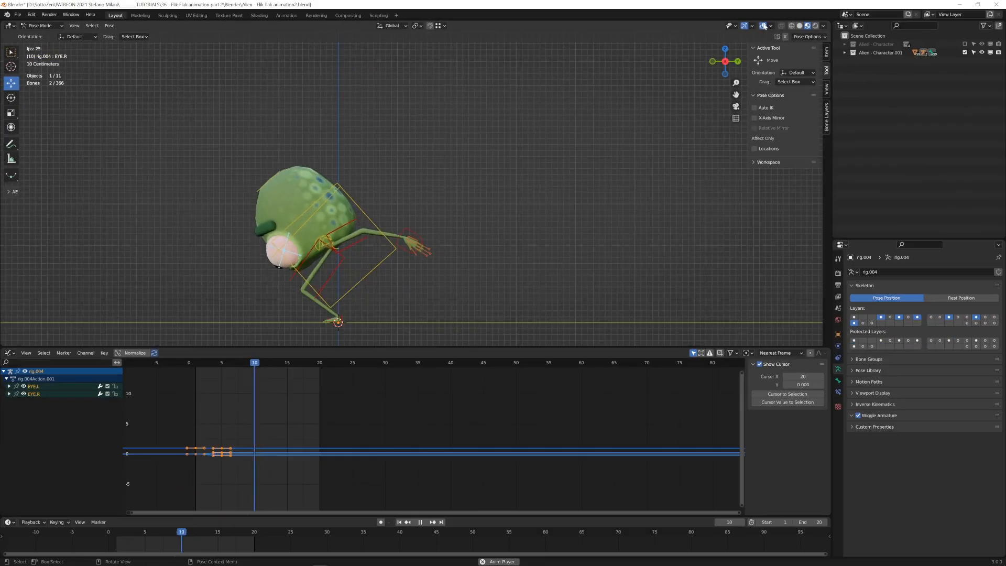
pyautogui.click(763, 27)
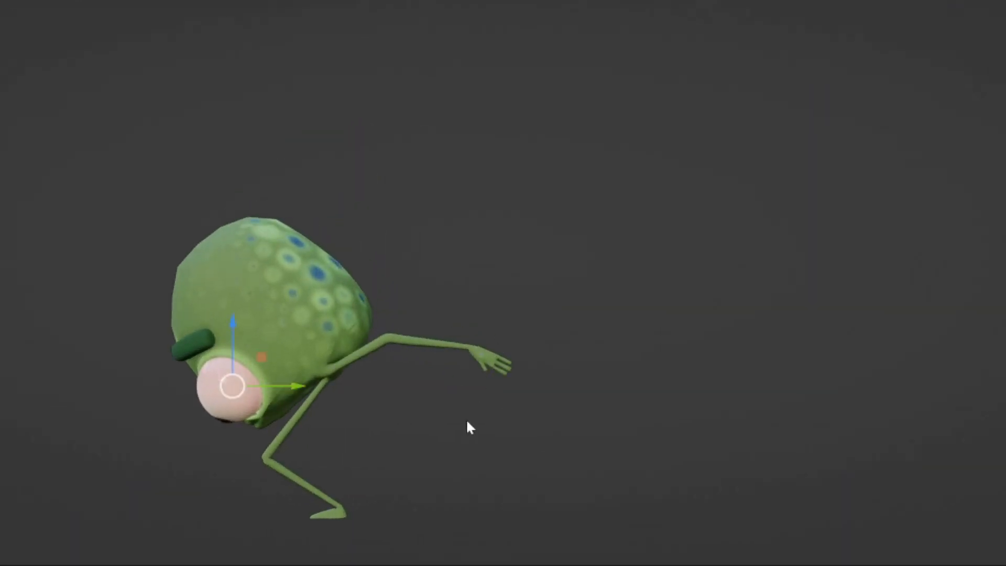
pyautogui.click(893, 1)
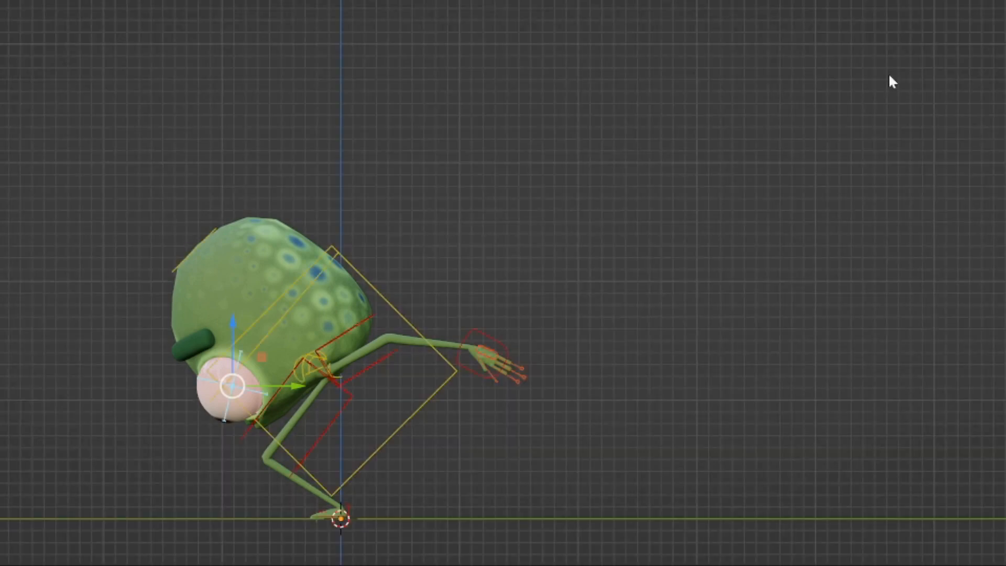
# Select both hand IK controls, rotate the hands so the fingers tilt upward, and keyframe their rotation at frame 16.
pyautogui.click(477, 347)
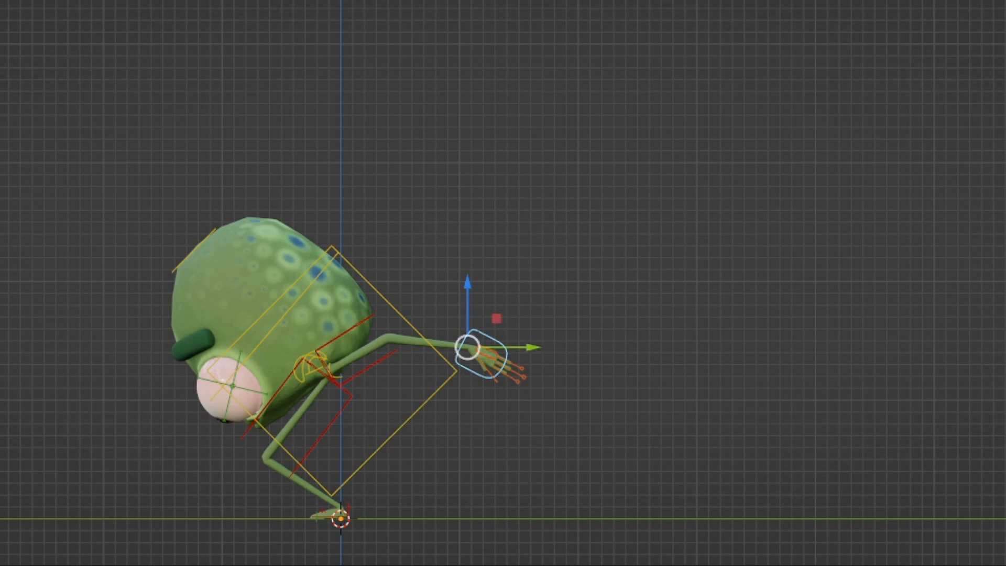
pyautogui.press('r')
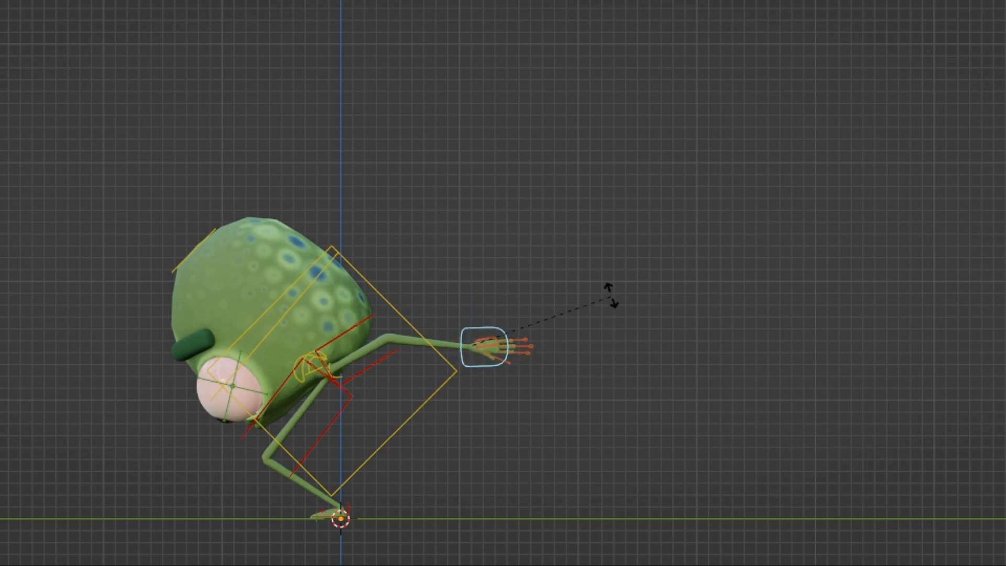
pyautogui.click(611, 272)
pyautogui.press('i')
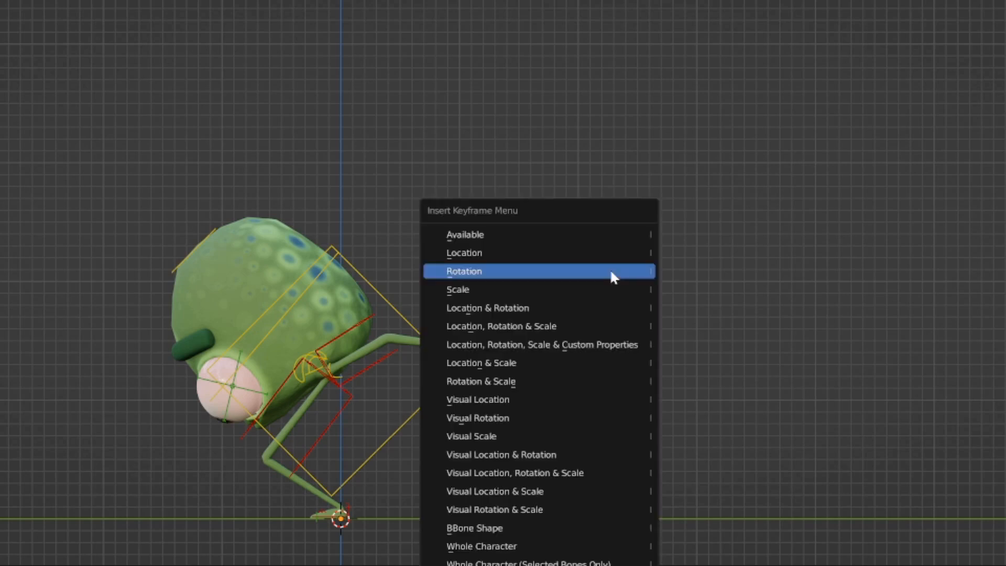
pyautogui.click(612, 272)
# Hide the viewport overlays and play the animation to judge the hand motion.
pyautogui.hotkey('shift', 'alt', 'z')
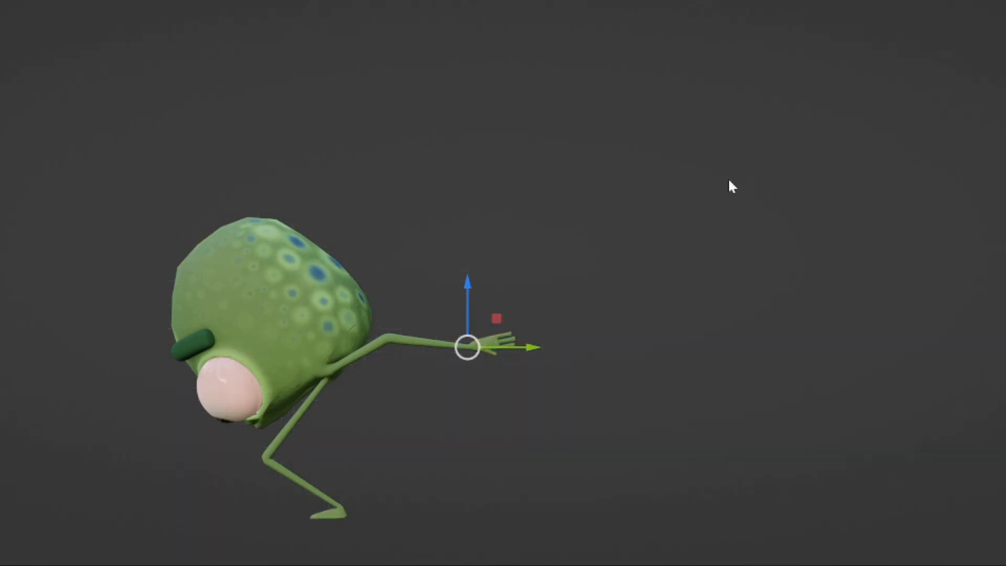
pyautogui.press('space')
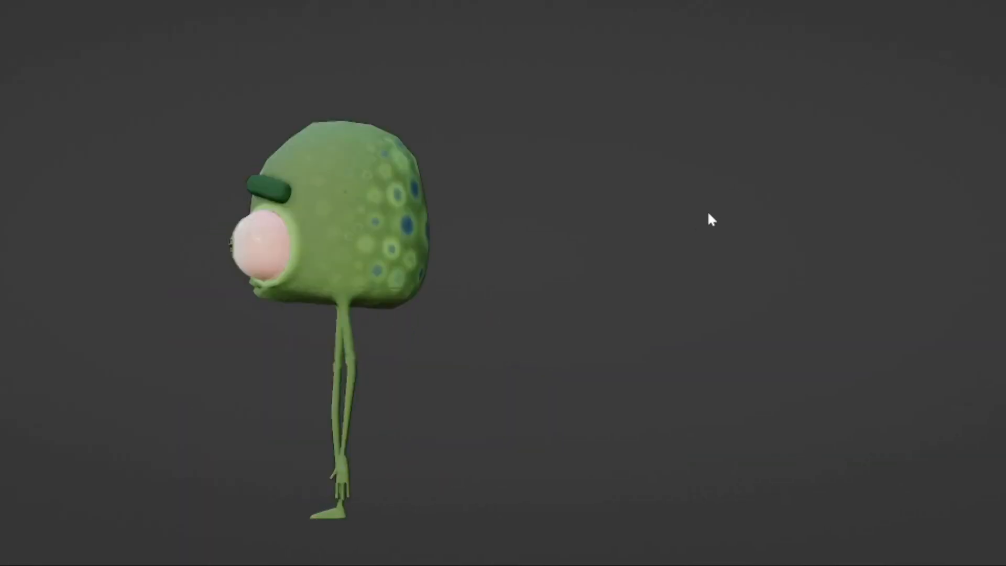
pyautogui.press('space')
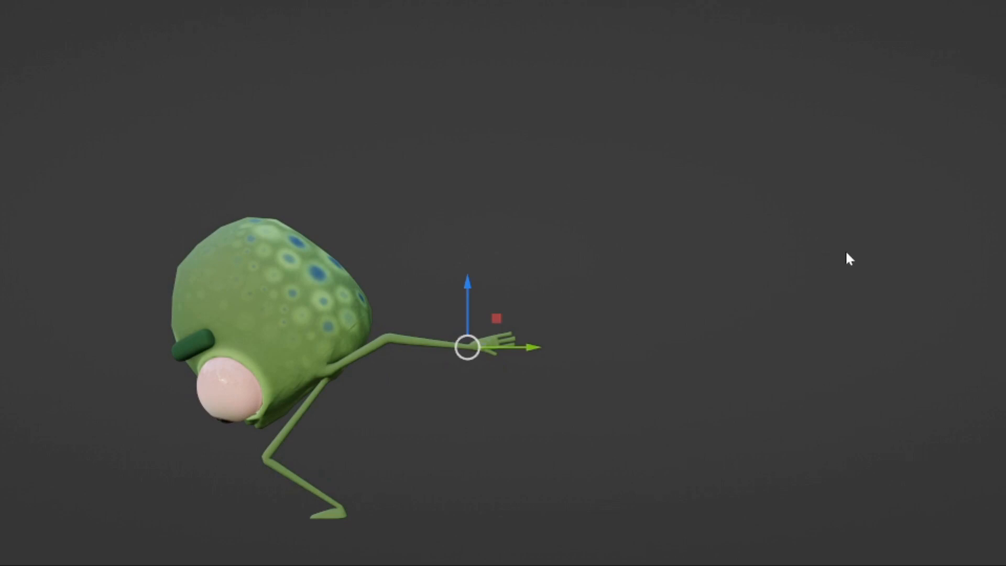
# Rotate both hand controls slightly back down and update their keyframe at frame 16.
pyautogui.press('r')
pyautogui.click(848, 367)
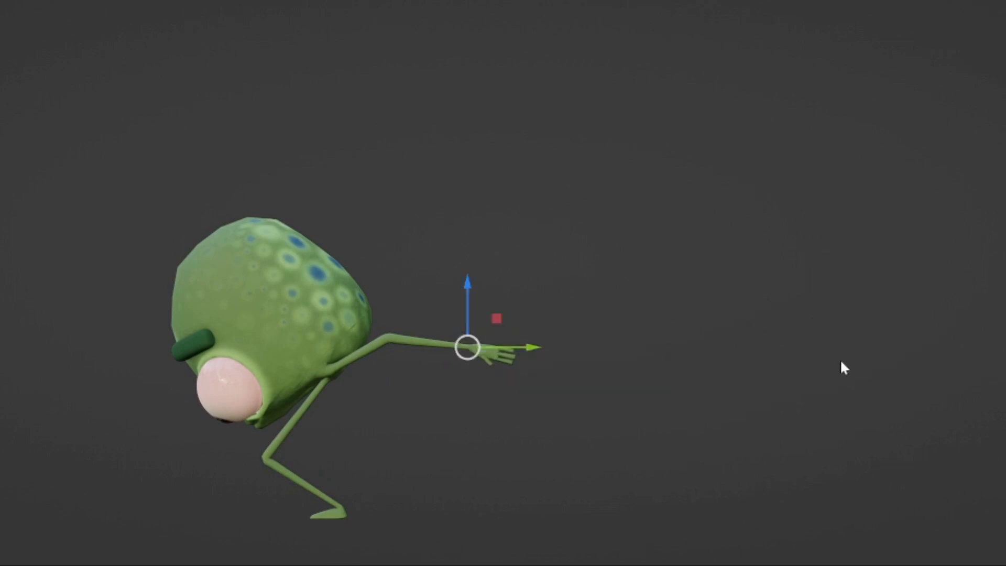
pyautogui.press('i')
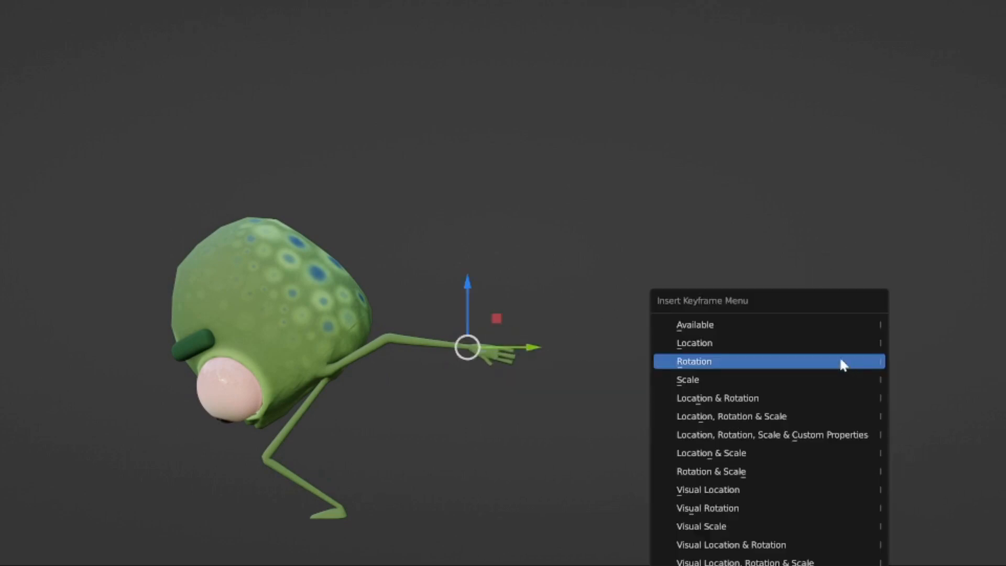
pyautogui.click(838, 324)
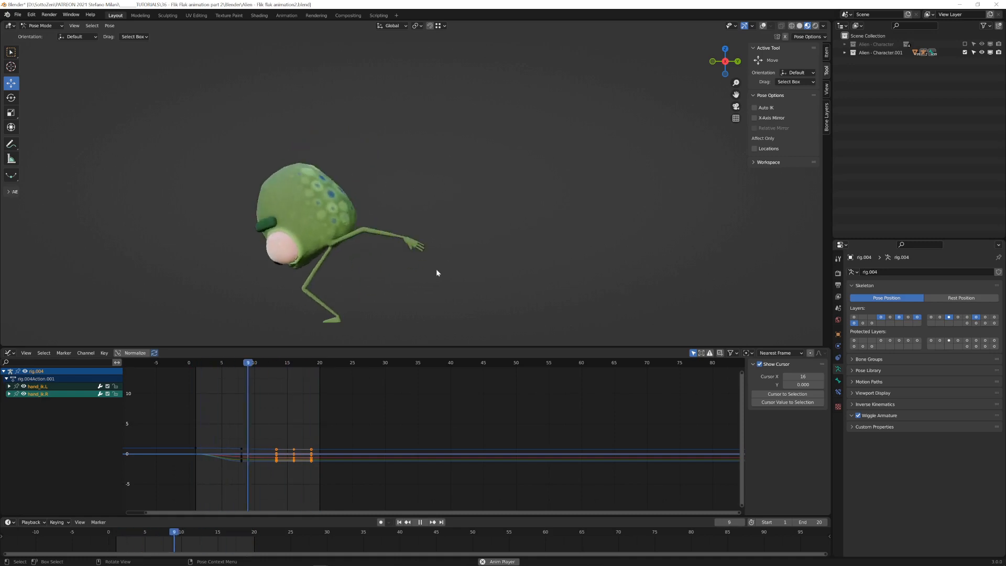
# Stop the playback, return to frame 1, and turn the viewport overlays back on.
pyautogui.press('space')
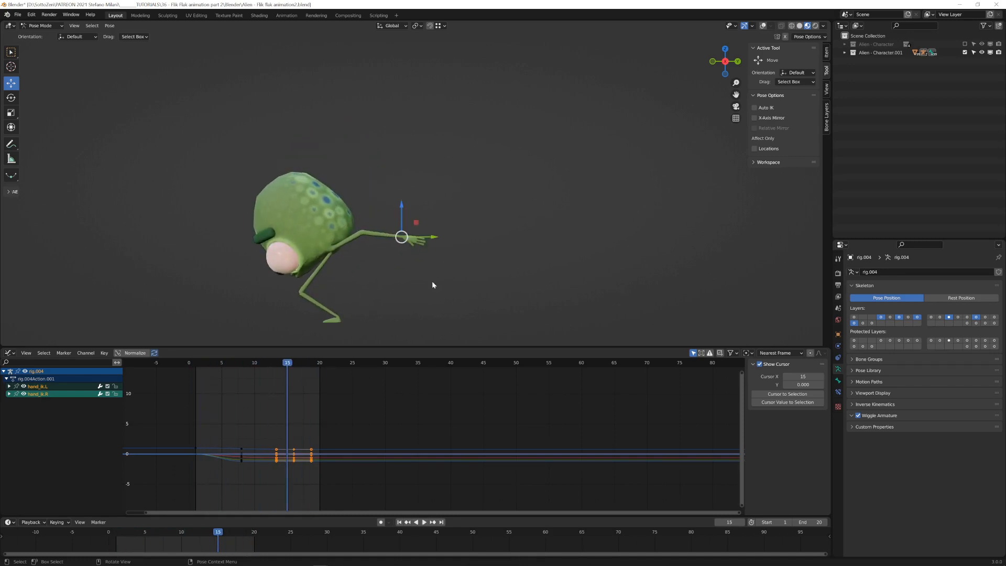
pyautogui.hotkey('shift', 'Left')
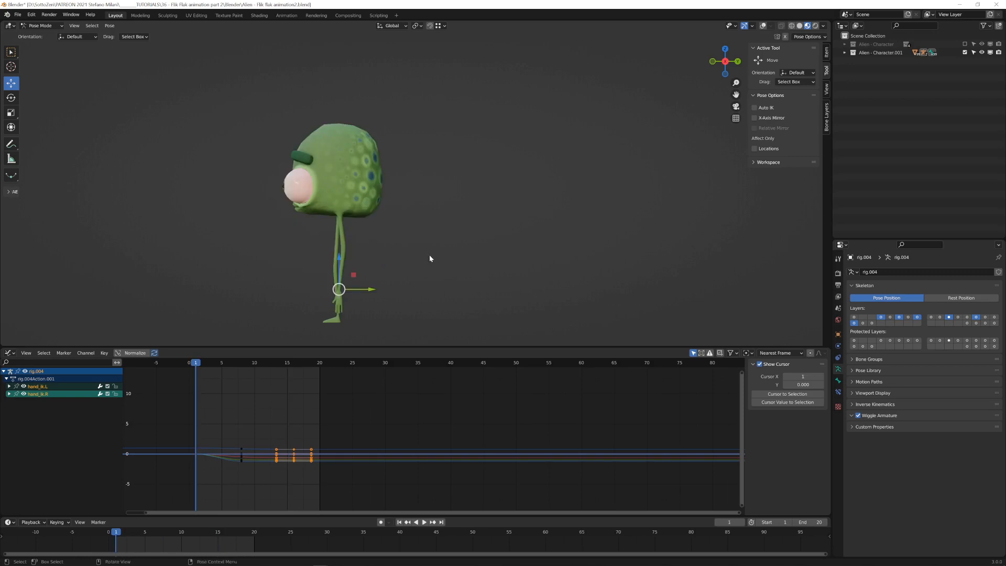
pyautogui.click(764, 25)
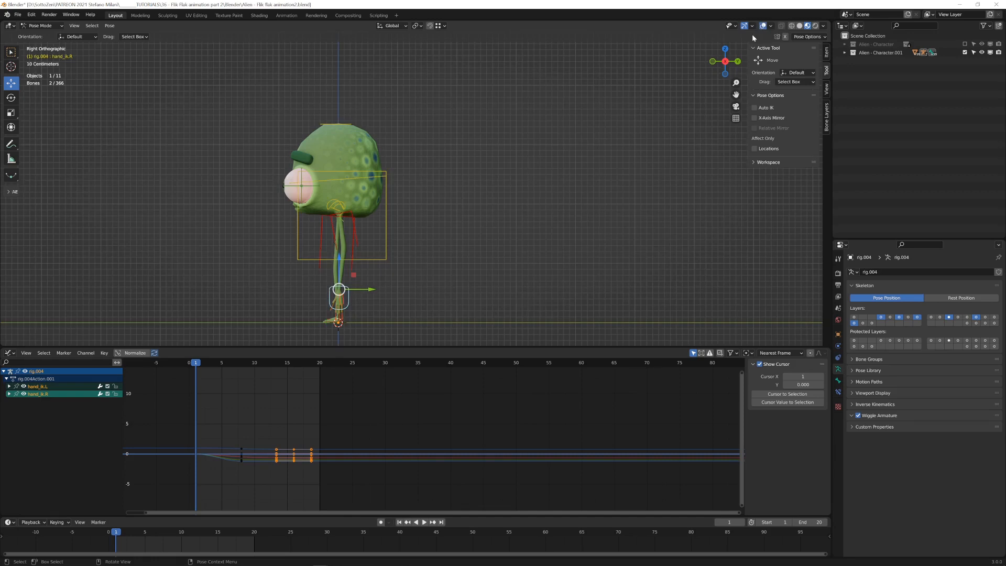
# Set the scene's end frame to 50.
pyautogui.keyDown('shift'); pyautogui.moveTo(532, 190); pyautogui.dragTo(472, 201, button='middle'); pyautogui.keyUp('shift')
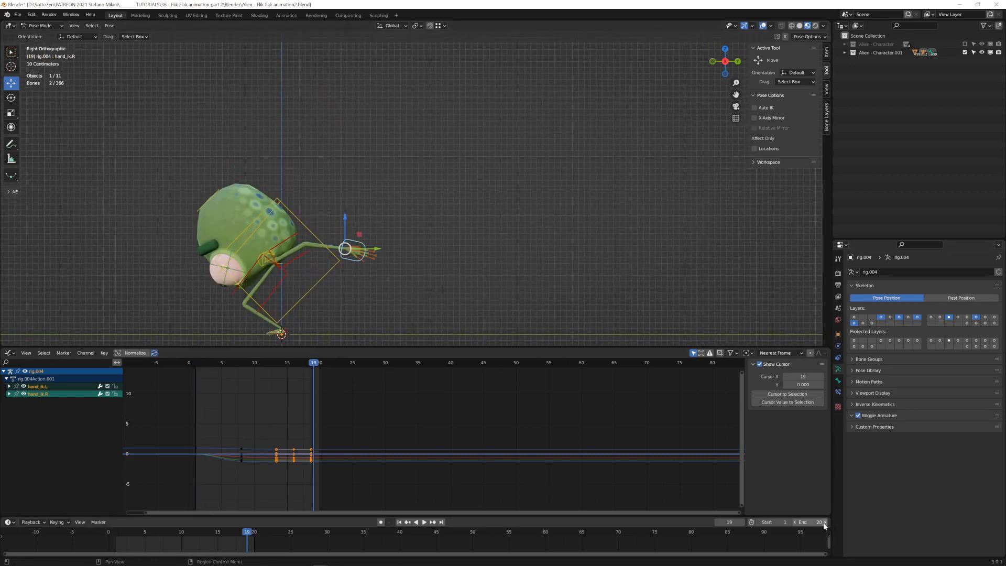
pyautogui.doubleClick(812, 523)
pyautogui.press('Return')
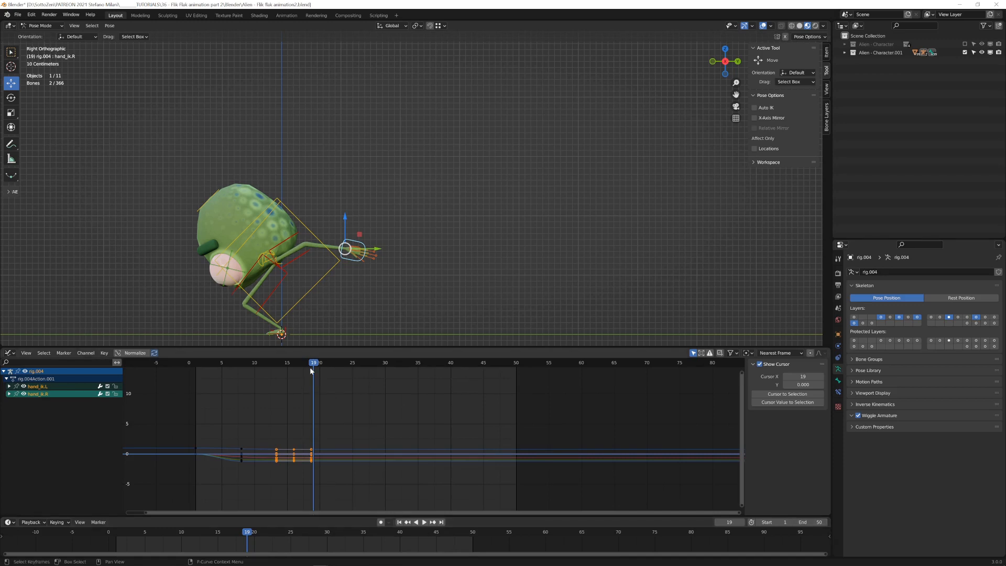
# Go to frame 19, add the torso to the selected hand IK controls, and rotate them about 44.7° in the right view.
pyautogui.moveTo(311, 364); pyautogui.dragTo(297, 366)
pyautogui.keyDown('shift'); pyautogui.moveTo(352, 283); pyautogui.dragTo(349, 214, button='middle'); pyautogui.keyUp('shift')
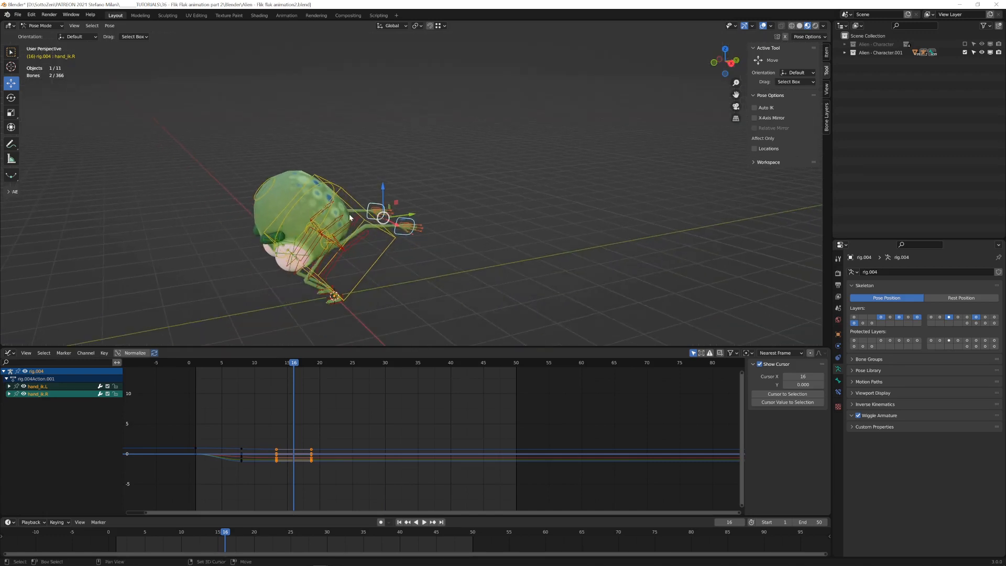
pyautogui.press('KP_3')
pyautogui.scroll(2, 445, 218)
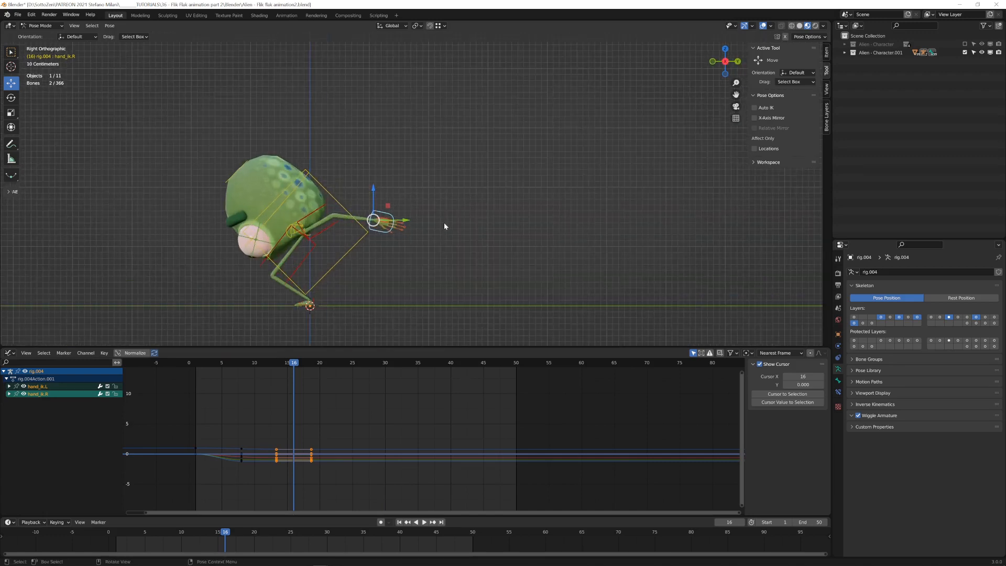
pyautogui.keyDown('shift'); pyautogui.moveTo(453, 238); pyautogui.dragTo(455, 240, button='middle'); pyautogui.keyUp('shift')
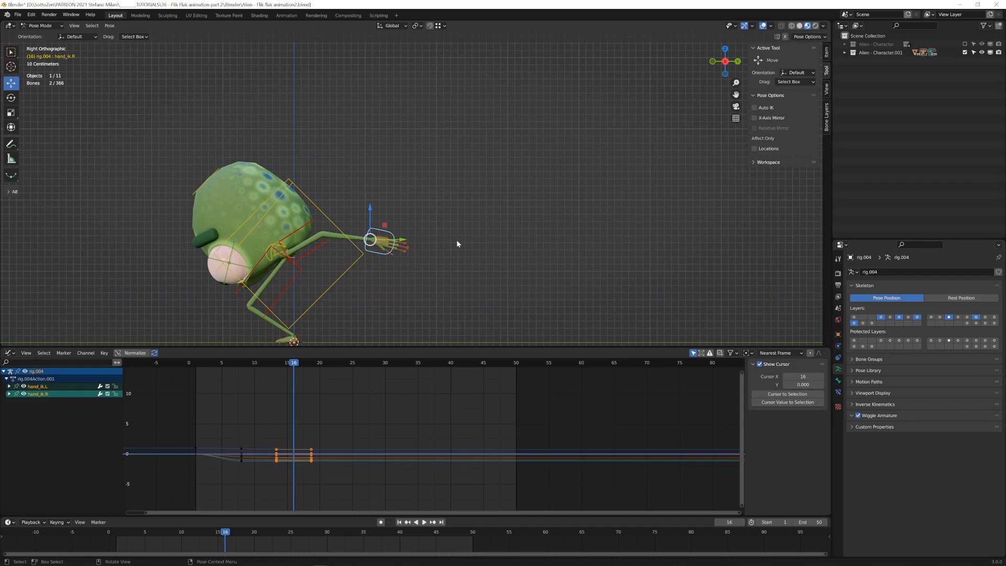
pyautogui.press('Right')
pyautogui.press('Right')
pyautogui.press('Right')
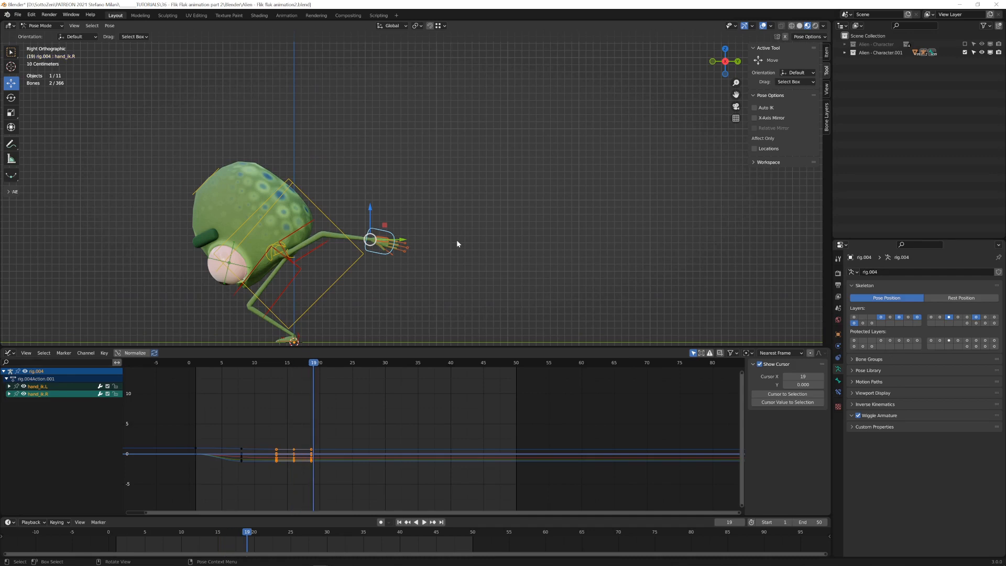
pyautogui.keyDown('shift'); pyautogui.moveTo(400, 234); pyautogui.dragTo(426, 259, button='middle'); pyautogui.keyUp('shift')
pyautogui.scroll(-1, 426, 258)
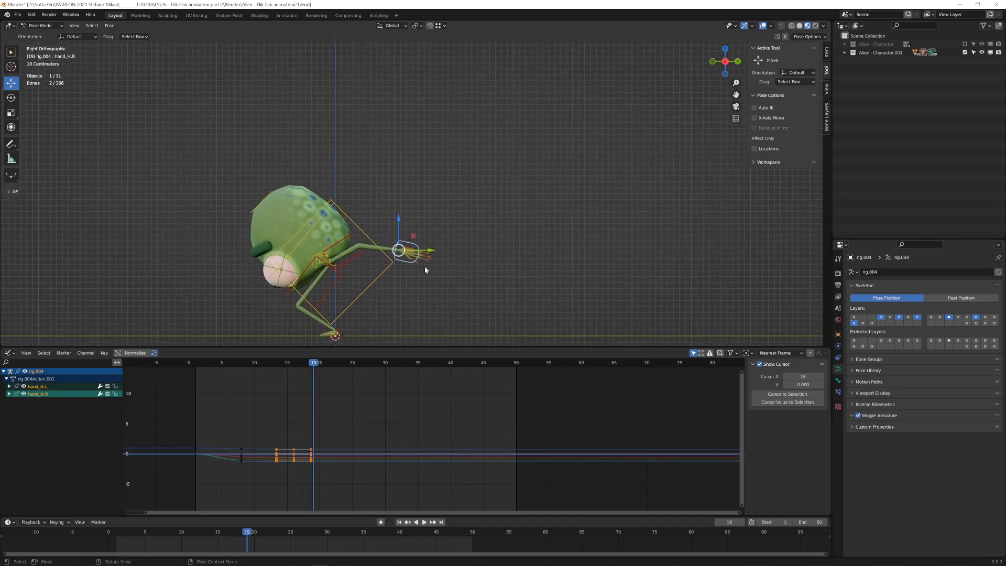
pyautogui.keyDown('shift'); pyautogui.click(373, 281); pyautogui.keyUp('shift')
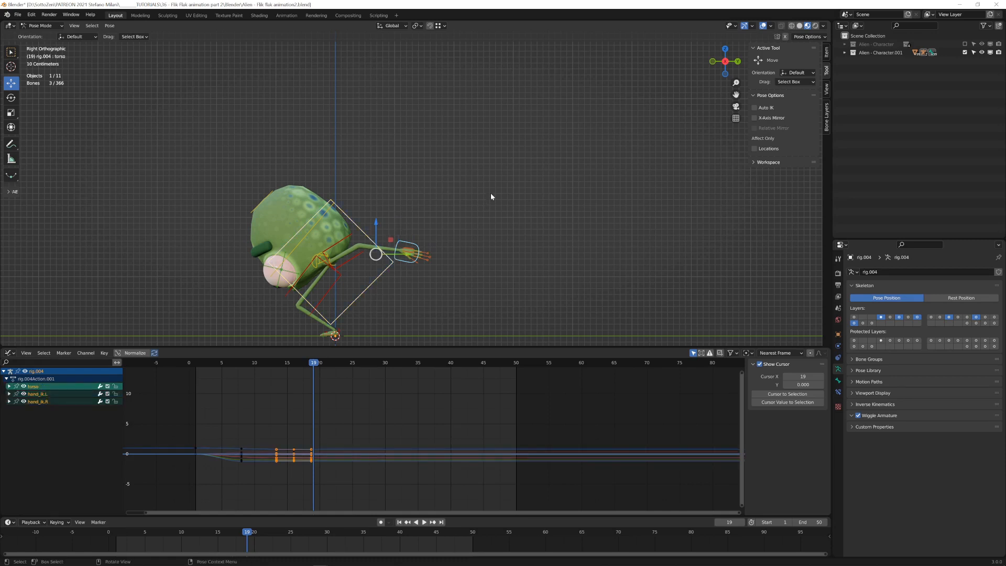
pyautogui.press('r')
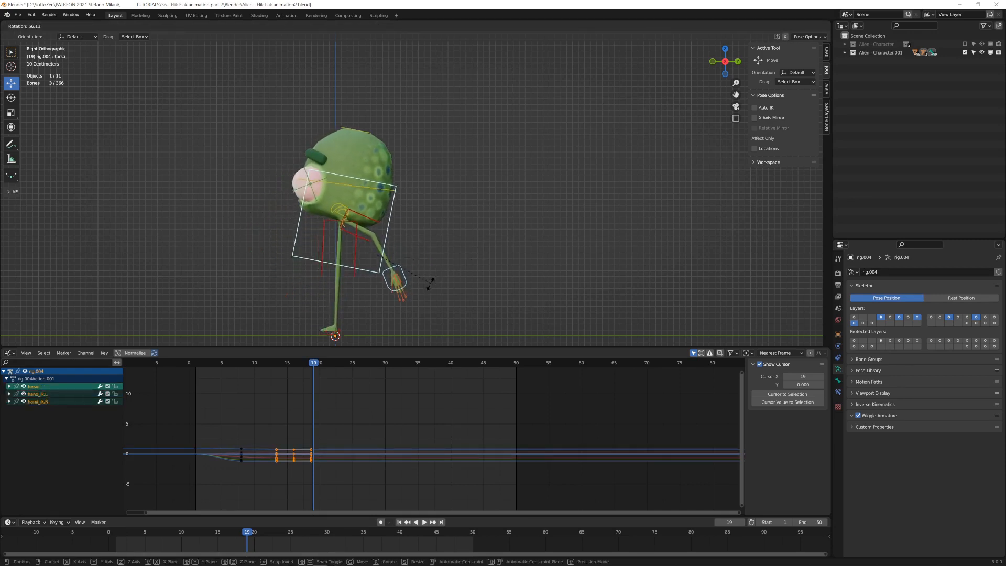
pyautogui.click(443, 276)
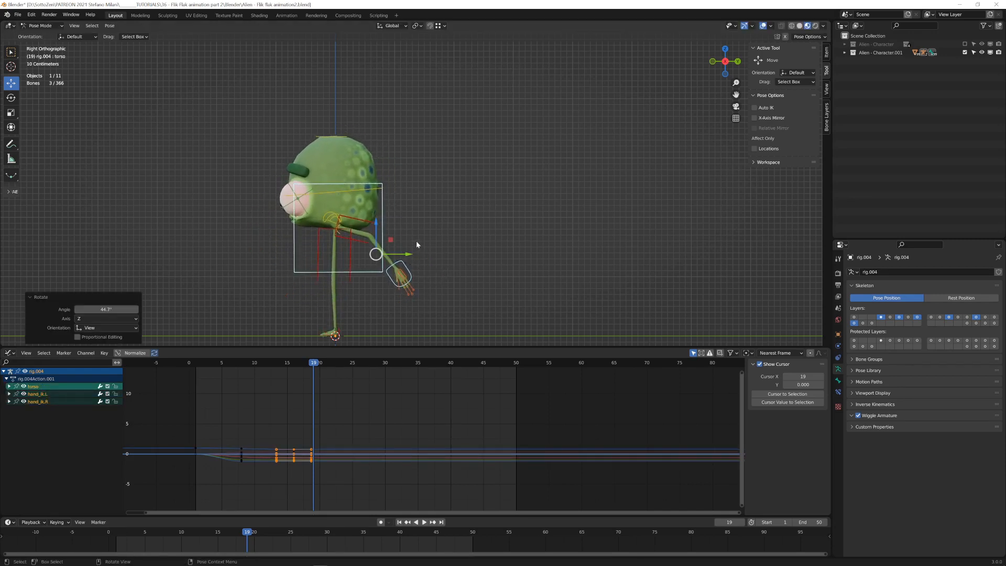
# Move the selected torso and hand controls slightly backward so the body leans behind the feet.
pyautogui.press('g')
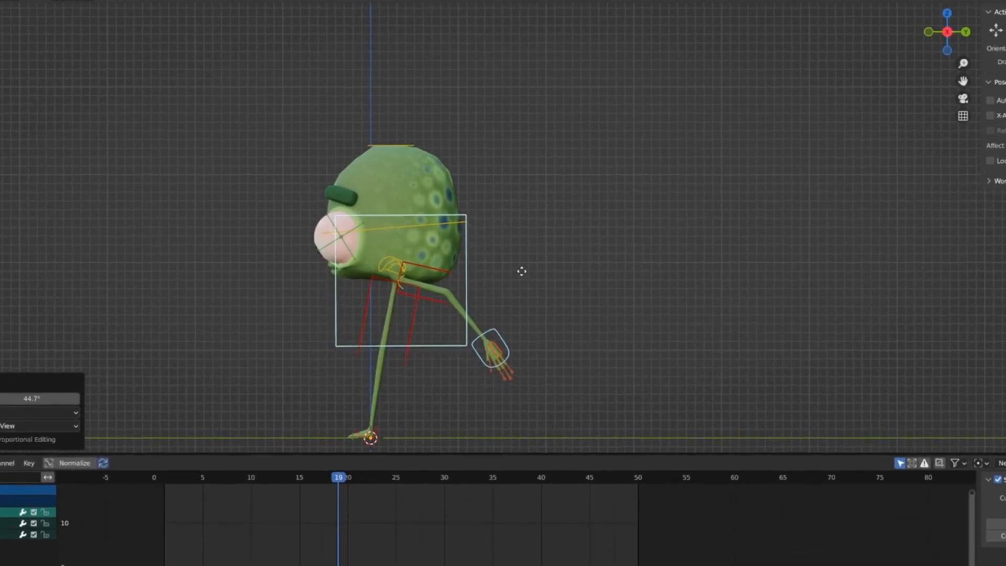
pyautogui.click(616, 312)
pyautogui.scroll(-2, 611, 414)
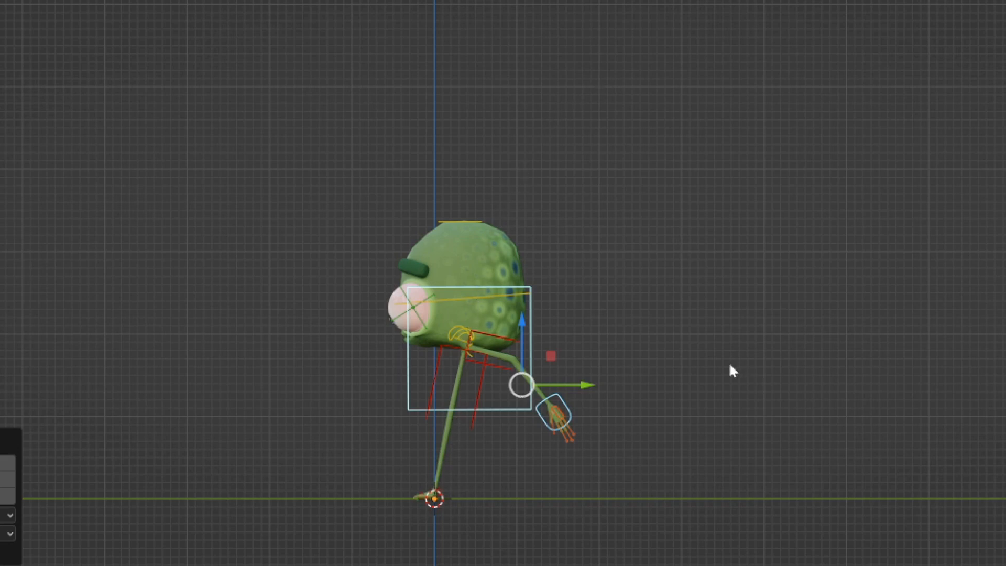
pyautogui.scroll(-1, 729, 364)
pyautogui.keyDown('shift'); pyautogui.moveTo(608, 265); pyautogui.dragTo(577, 325, button='middle'); pyautogui.keyUp('shift')
pyautogui.scroll(2, 572, 338)
pyautogui.keyDown('shift'); pyautogui.moveTo(568, 396); pyautogui.dragTo(636, 260, button='middle'); pyautogui.keyUp('shift')
pyautogui.scroll(2, 634, 270)
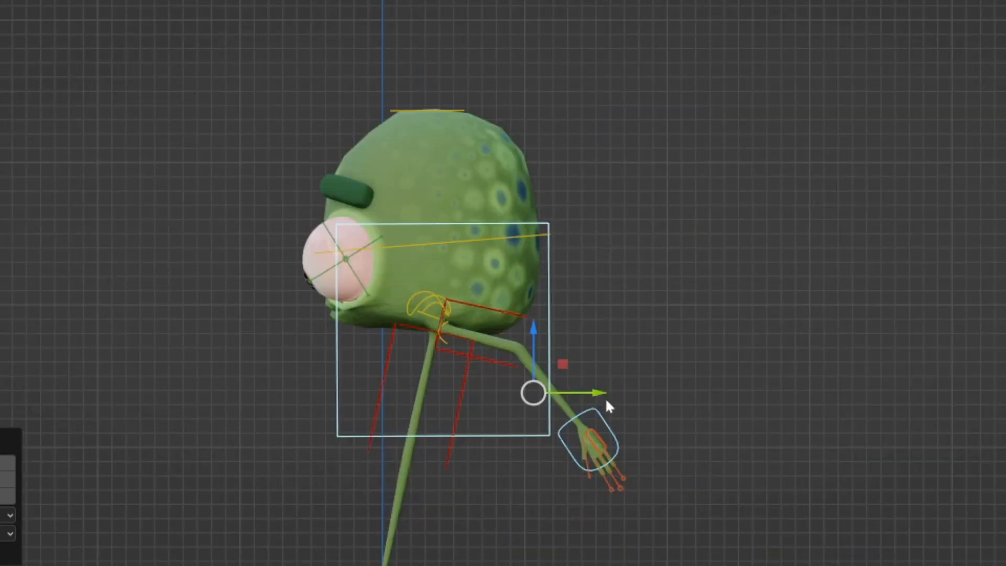
# Bring both hand controls forward in front of the legs, rotate their fingers forward, and insert an Available keyframe.
pyautogui.click(607, 420)
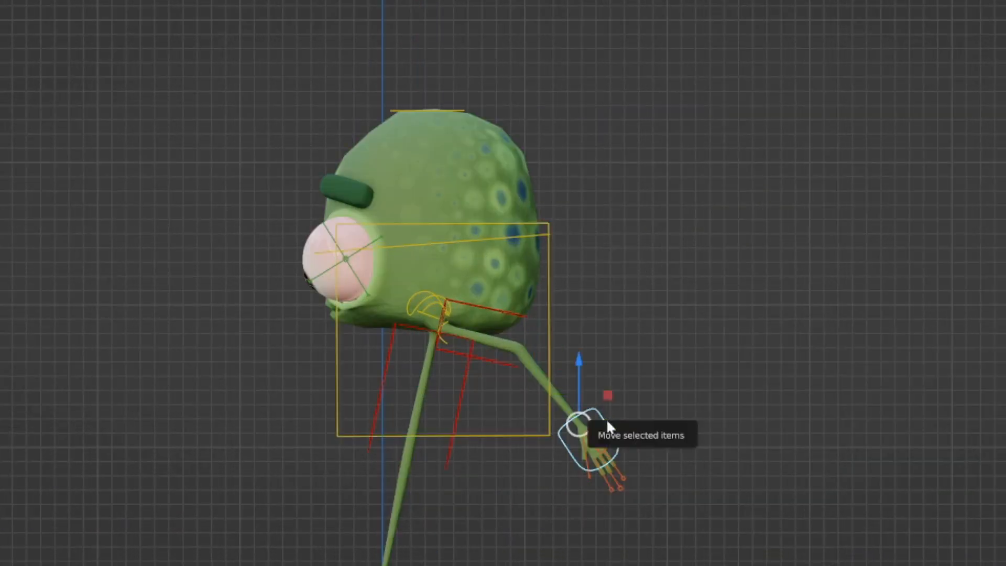
pyautogui.press('g')
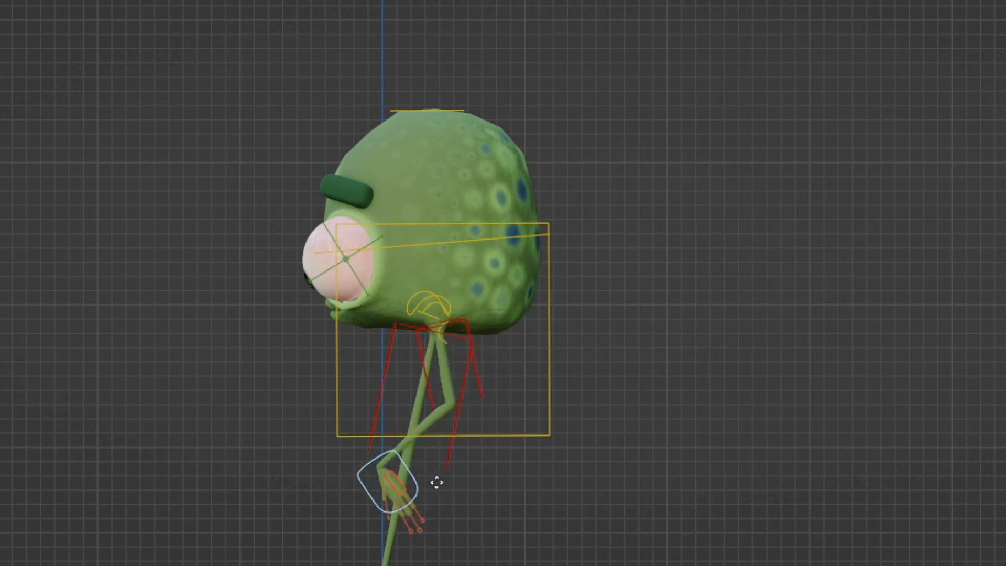
pyautogui.click(422, 476)
pyautogui.press('r')
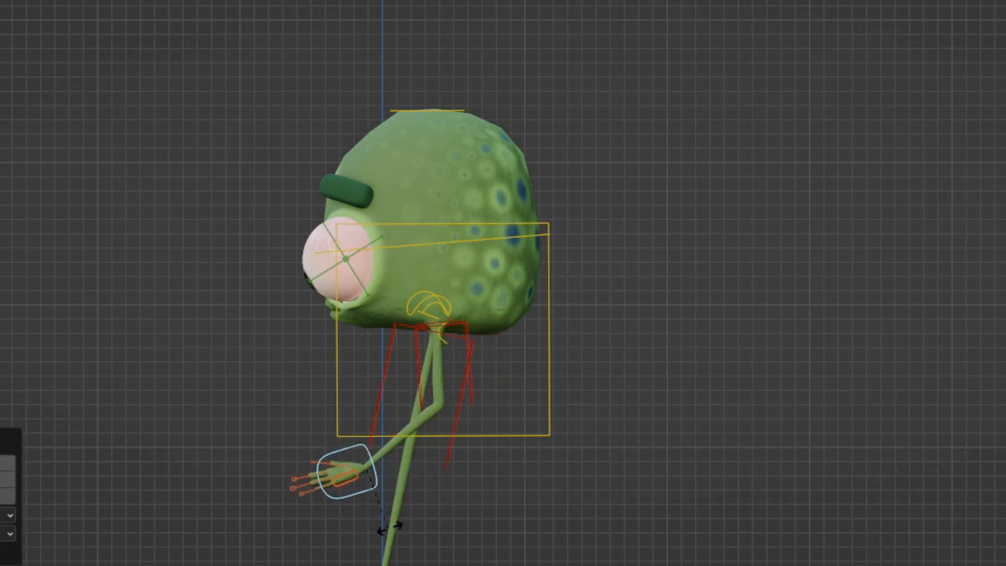
pyautogui.click(414, 531)
pyautogui.press('g')
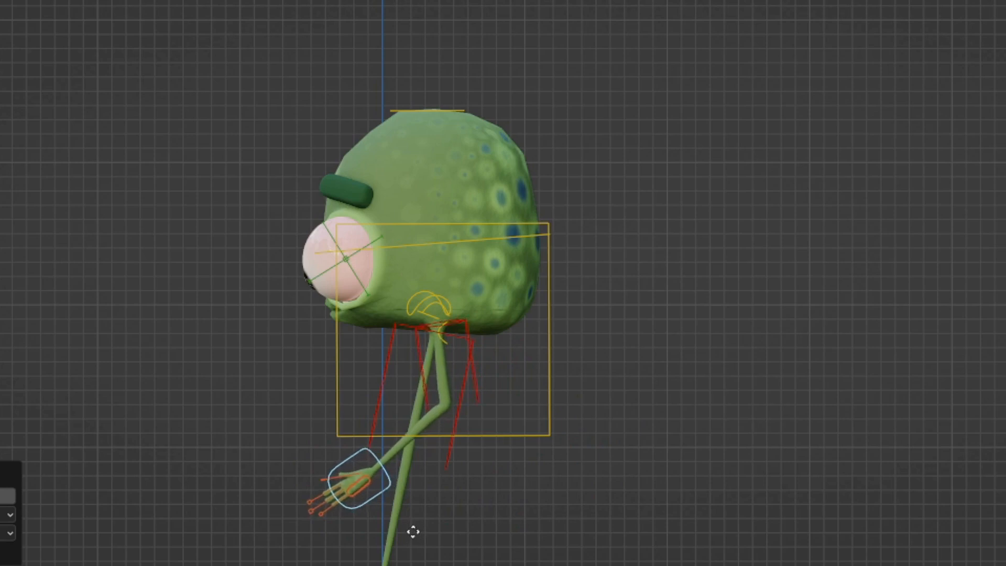
pyautogui.click(454, 496)
pyautogui.press('i')
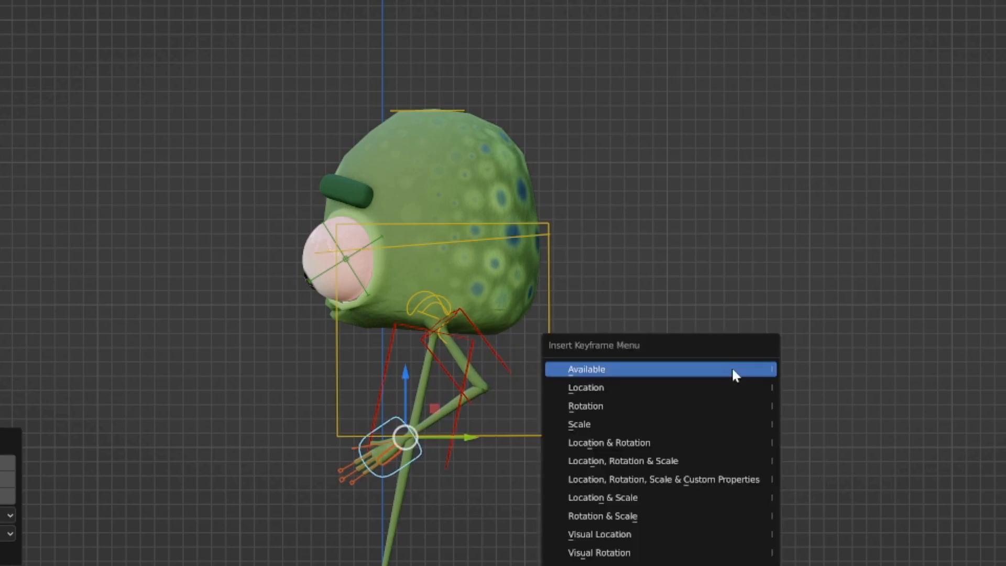
pyautogui.click(733, 369)
# Select the torso control and keyframe its leaning pose at frame 19.
pyautogui.click(541, 438)
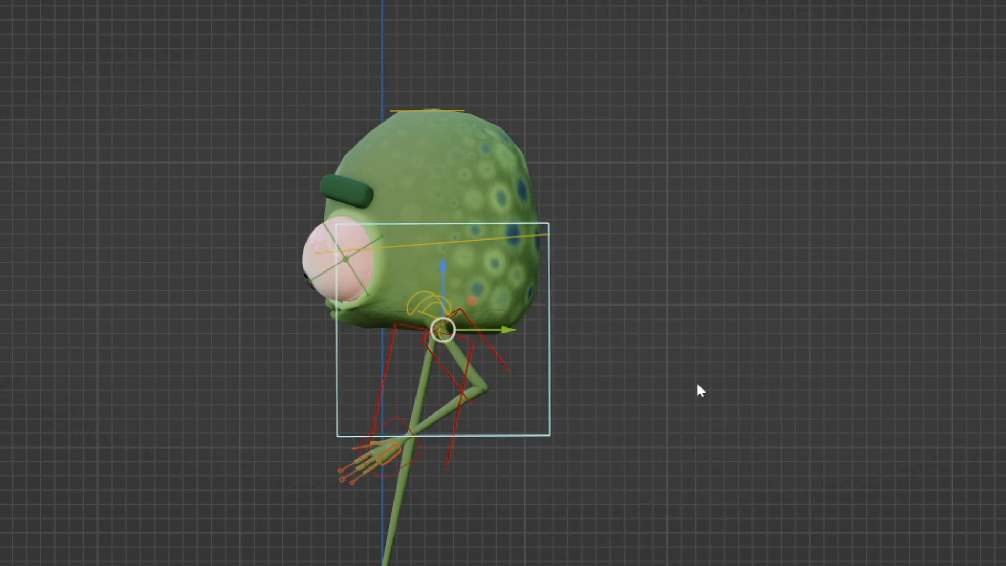
pyautogui.press('i')
pyautogui.click(697, 384)
# Select both foot IK controls and insert an Available keyframe for them at frame 19.
pyautogui.scroll(-2, 524, 420)
pyautogui.moveTo(523, 417); pyautogui.dragTo(551, 411, button='middle')
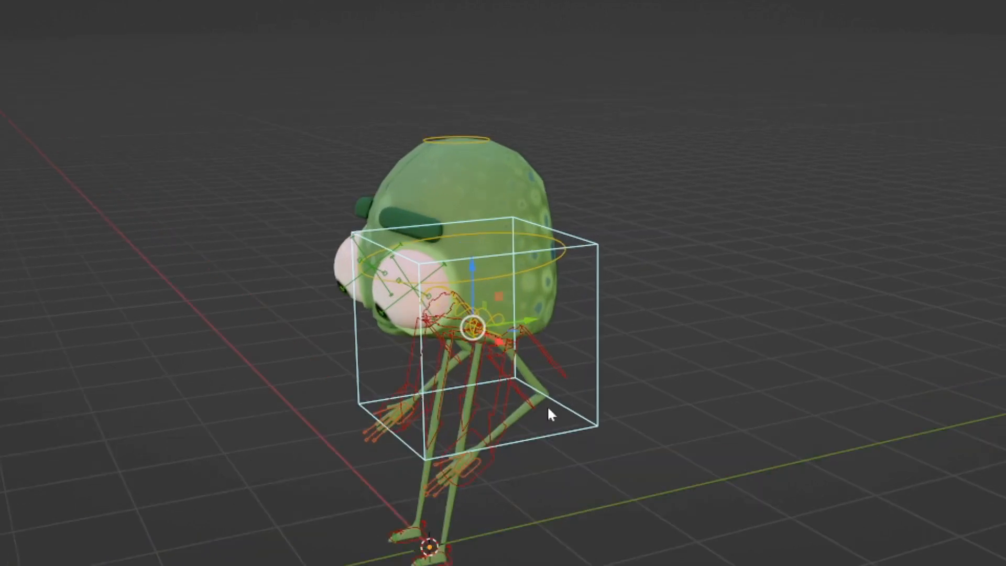
pyautogui.scroll(2, 534, 398)
pyautogui.scroll(2, 530, 392)
pyautogui.click(501, 392)
pyautogui.click(468, 370)
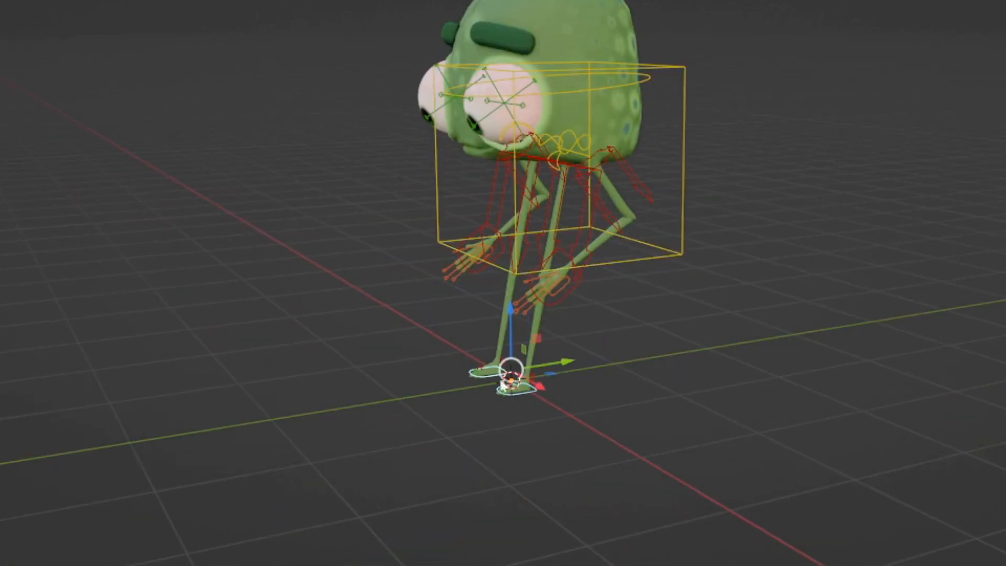
pyautogui.press('i')
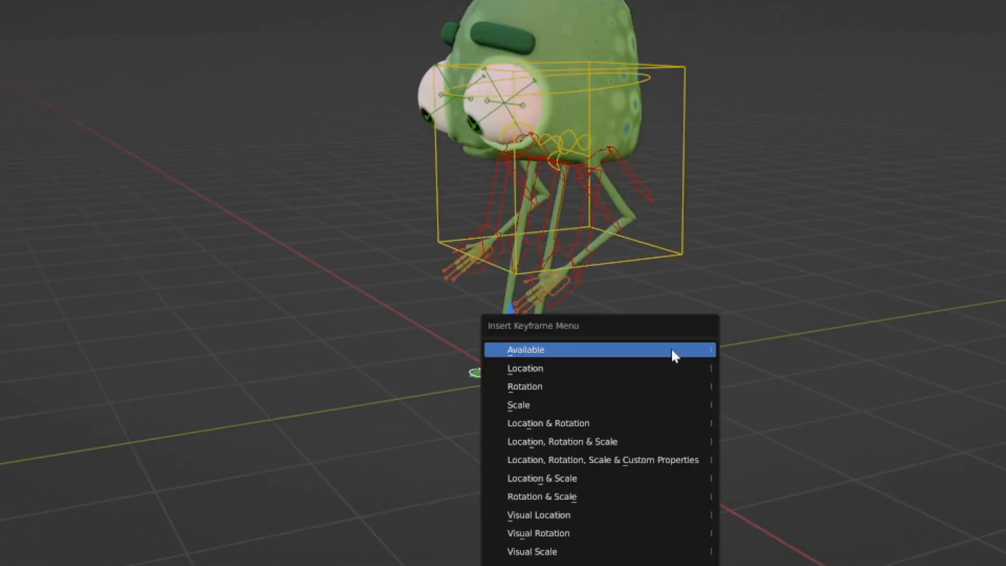
pyautogui.click(672, 350)
# Play back the take-off motion in the right view and stop it to check the pose.
pyautogui.press('KP_3')
pyautogui.scroll(3, 588, 441)
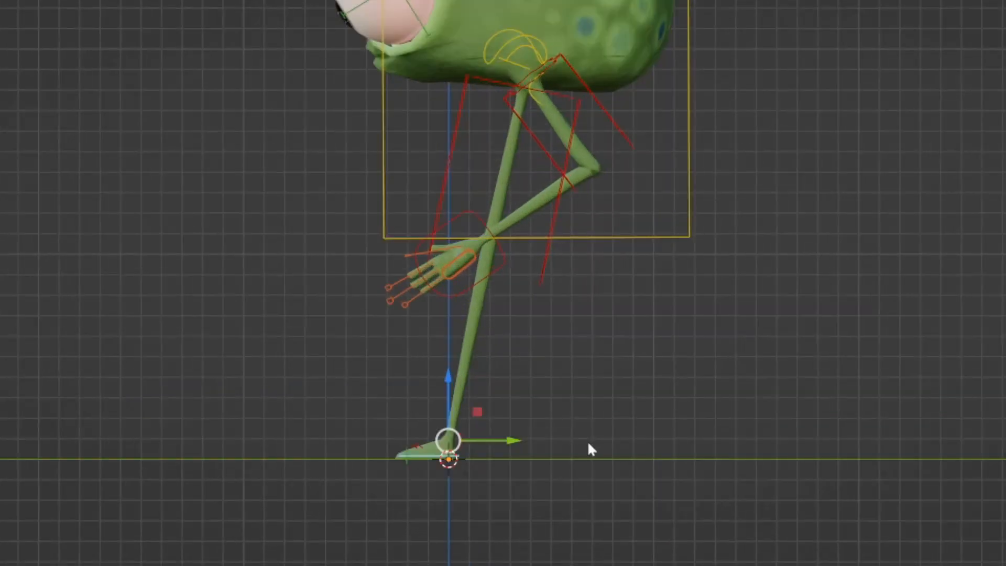
pyautogui.scroll(2, 595, 414)
pyautogui.scroll(-3, 599, 391)
pyautogui.keyDown('shift'); pyautogui.moveTo(600, 391); pyautogui.dragTo(667, 455, button='middle'); pyautogui.keyUp('shift')
pyautogui.scroll(-1, 667, 455)
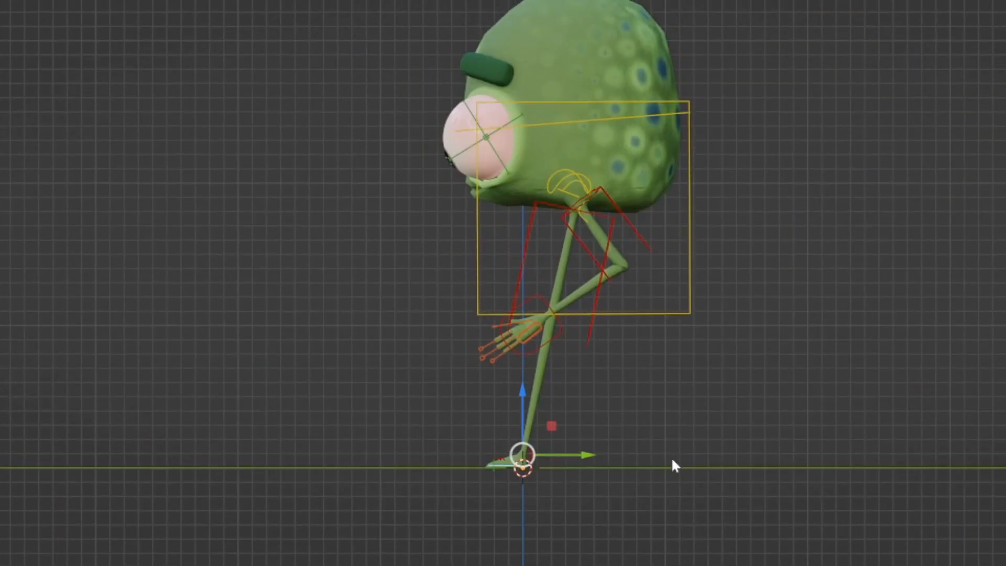
pyautogui.press('space')
pyautogui.press('space')
# Select the left and right foot heel IK controls.
pyautogui.scroll(2, 664, 417)
pyautogui.keyDown('shift'); pyautogui.moveTo(598, 428); pyautogui.dragTo(665, 343, button='middle'); pyautogui.keyUp('shift')
pyautogui.scroll(2, 665, 346)
pyautogui.keyDown('shift'); pyautogui.moveTo(643, 472); pyautogui.dragTo(672, 428, button='middle'); pyautogui.keyUp('shift')
pyautogui.scroll(1, 665, 409)
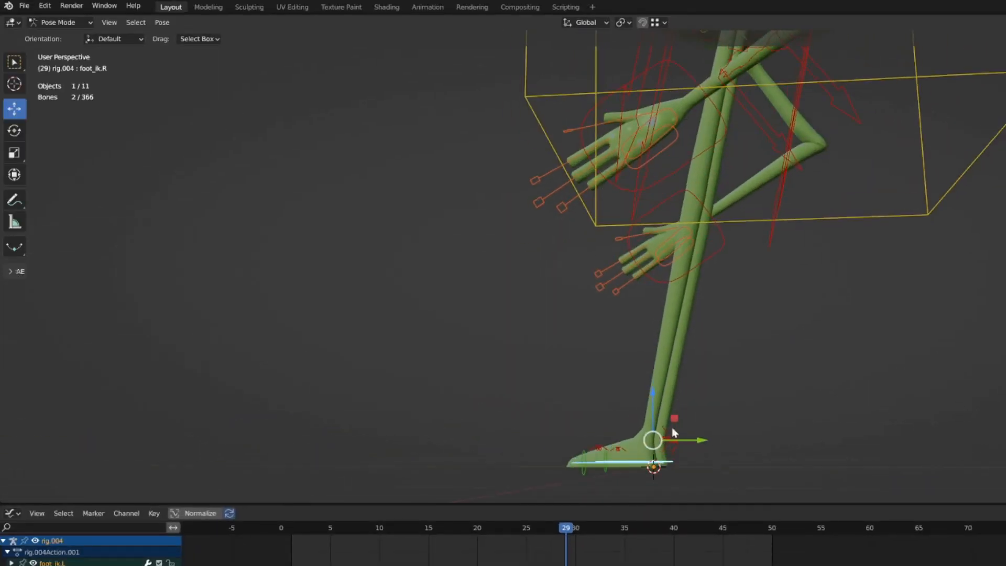
pyautogui.click(672, 447)
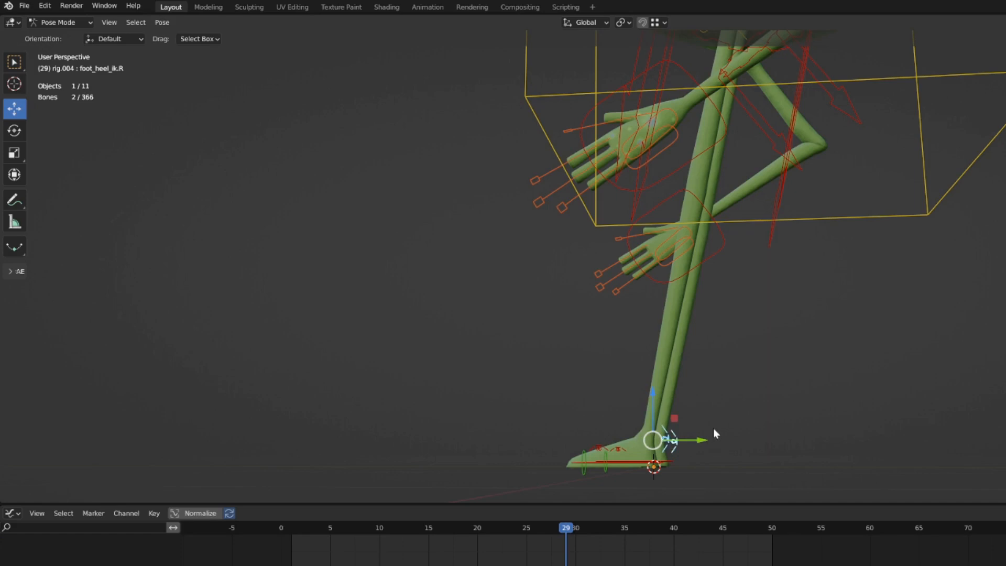
# At frame 19, rotate both heel controls about -44° in the right view to lift the heels, and keyframe them.
pyautogui.press('KP_3')
pyautogui.scroll(-3, 712, 430)
pyautogui.scroll(3, 688, 438)
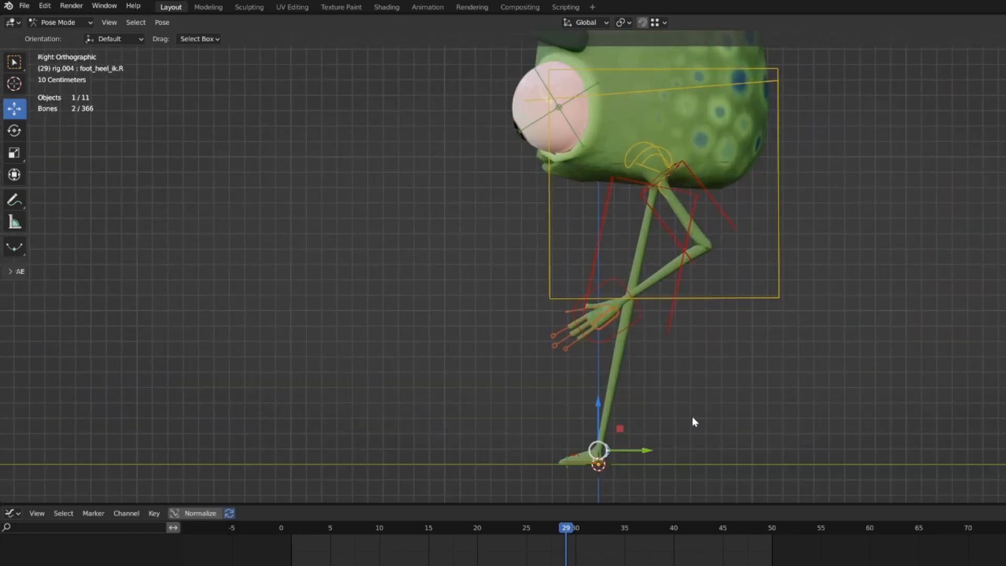
pyautogui.moveTo(684, 396)
pyautogui.keyDown('shift'); pyautogui.mouseDown(button='middle')
pyautogui.moveTo(681, 411)
pyautogui.moveTo(691, 390)
pyautogui.mouseUp(button='middle'); pyautogui.keyUp('shift')
pyautogui.press('Left')
pyautogui.press('Left')
pyautogui.press('Left')
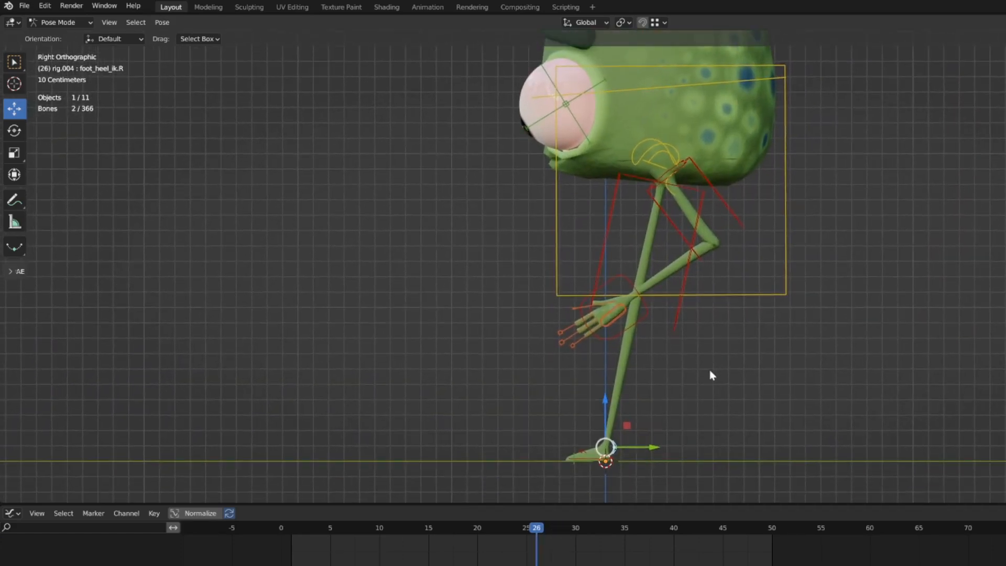
pyautogui.press('Left')
pyautogui.press('Left')
pyautogui.press('Left')
pyautogui.press('Left')
pyautogui.press('Left')
pyautogui.press('Left')
pyautogui.press('Left')
pyautogui.press('Left')
pyautogui.press('Left')
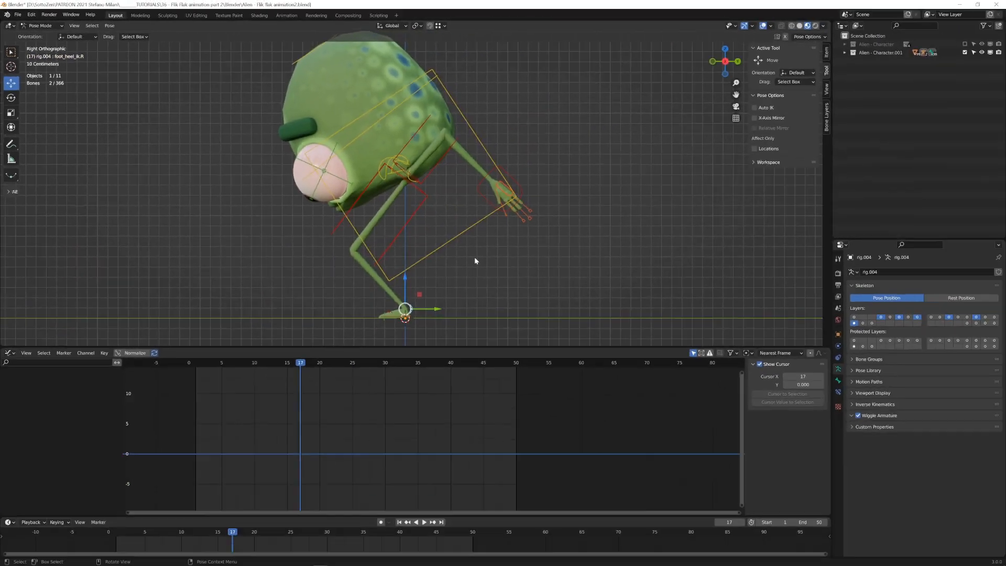
pyautogui.press('Right')
pyautogui.press('Right')
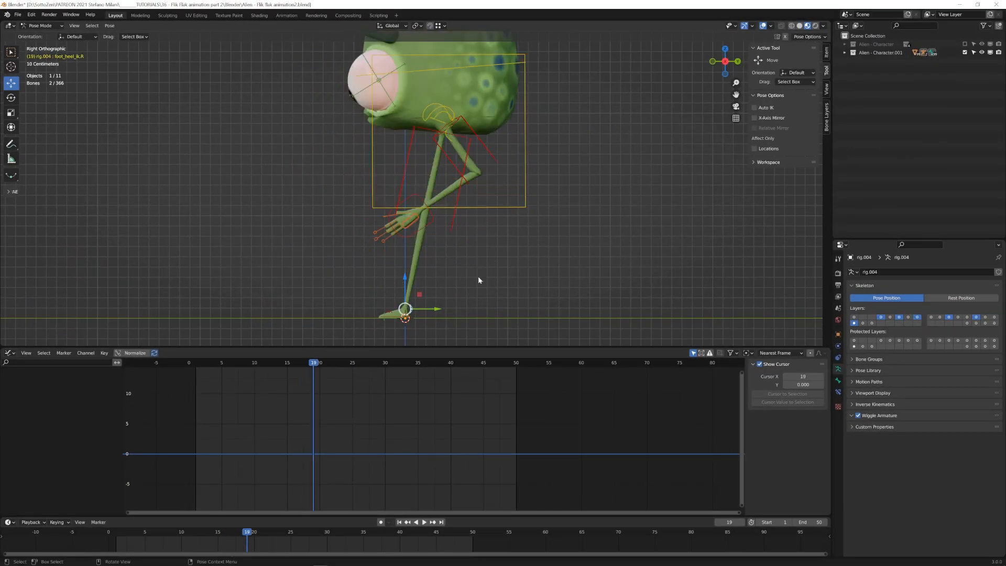
pyautogui.press('r')
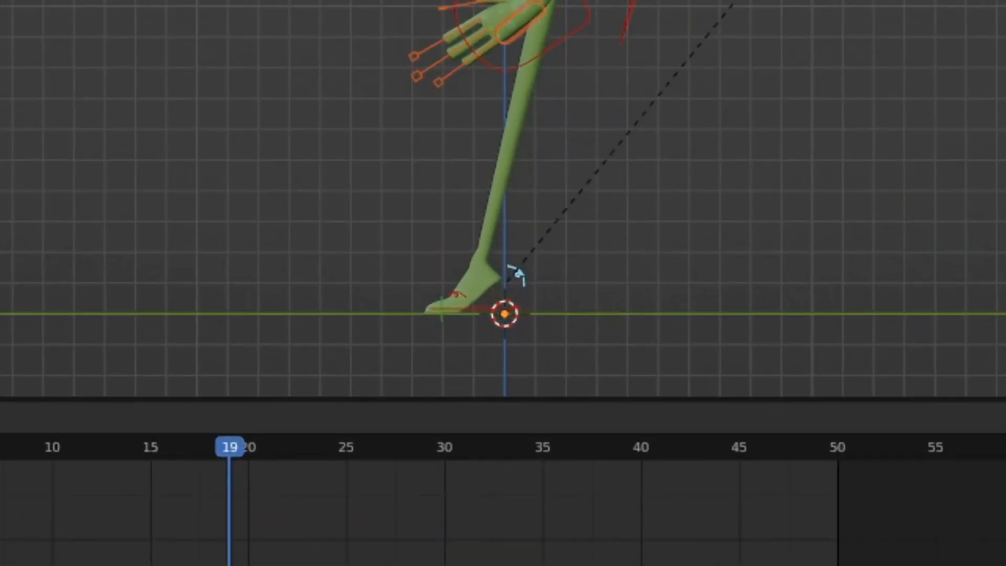
pyautogui.click(876, 81)
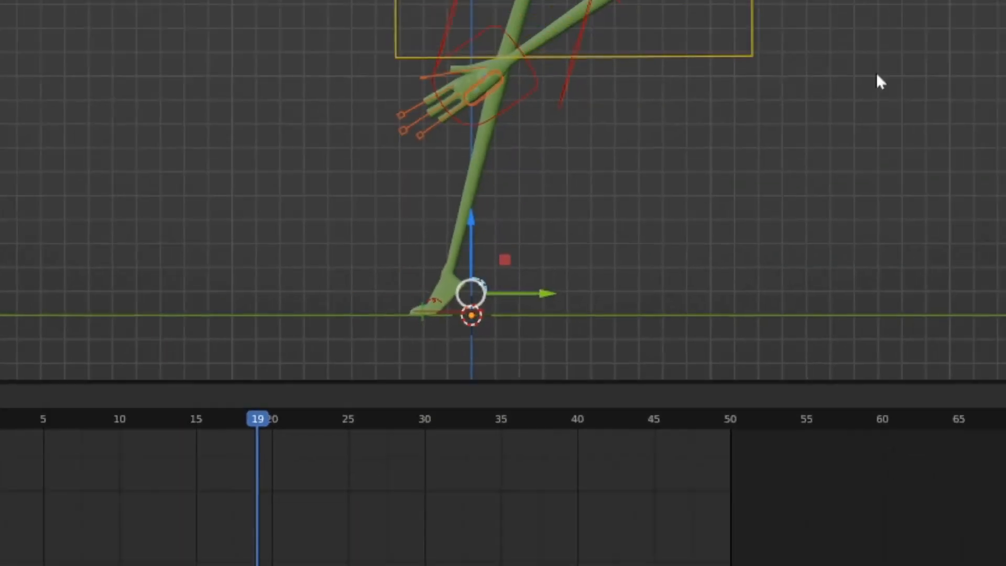
pyautogui.press('i')
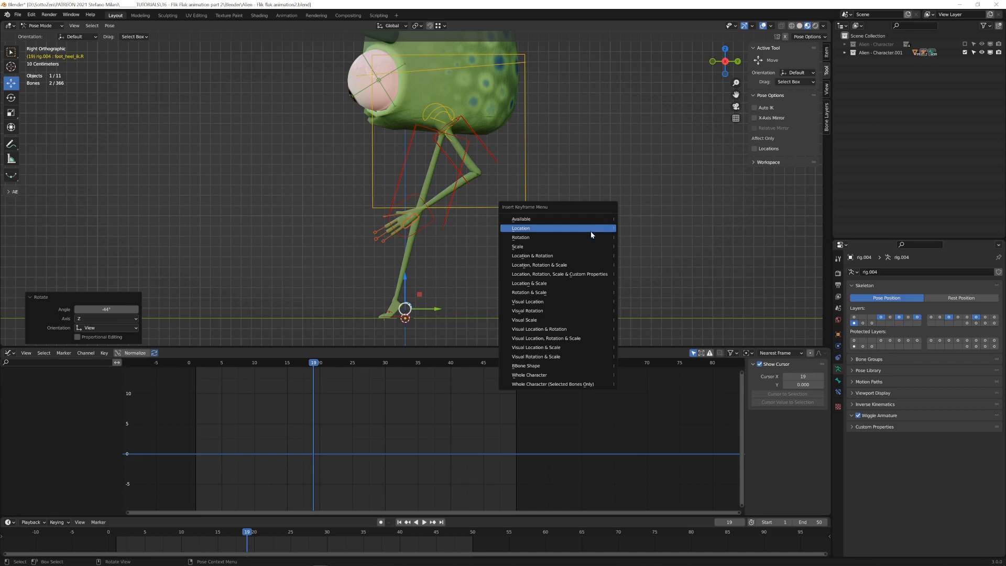
pyautogui.click(595, 228)
# At frame 18, clear the rotation of both heel controls and keyframe the flat feet.
pyautogui.press('Left')
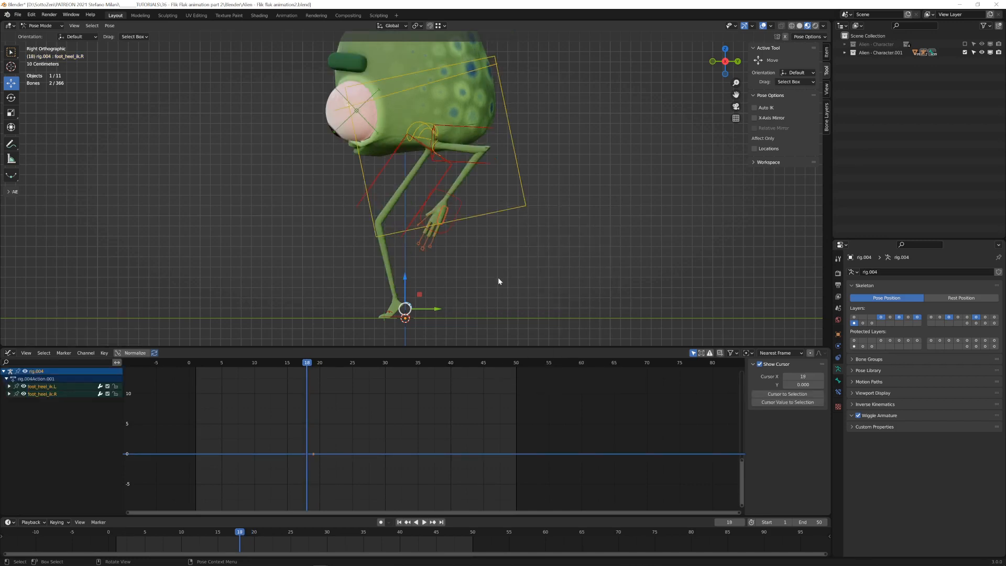
pyautogui.hotkey('alt', 'r')
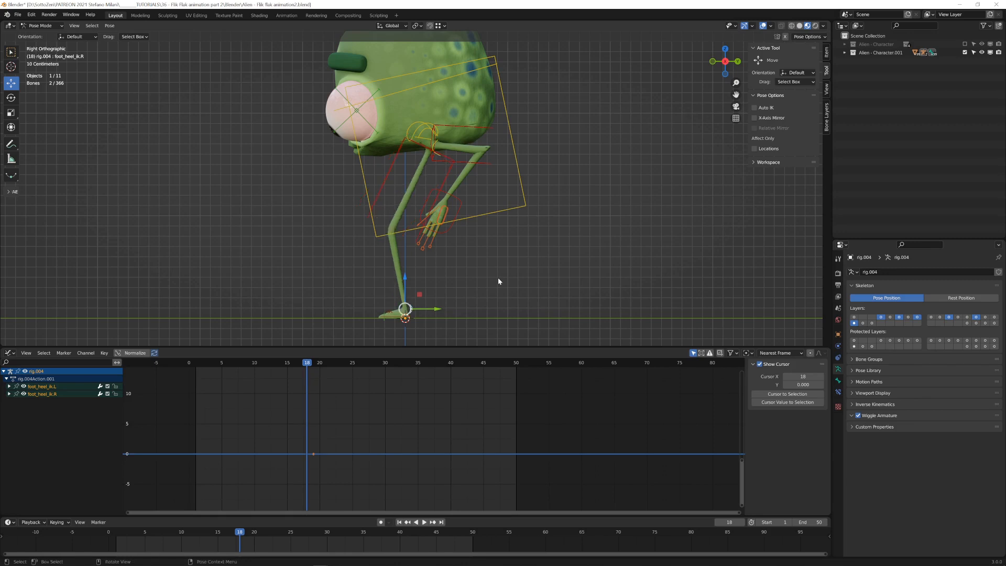
pyautogui.press('i')
pyautogui.click(499, 281)
# Play back the animation with the whole character in view to check the heel lift.
pyautogui.press('Right')
pyautogui.scroll(-2, 497, 232)
pyautogui.keyDown('shift'); pyautogui.moveTo(496, 231); pyautogui.dragTo(514, 245, button='middle'); pyautogui.keyUp('shift')
pyautogui.press('space')
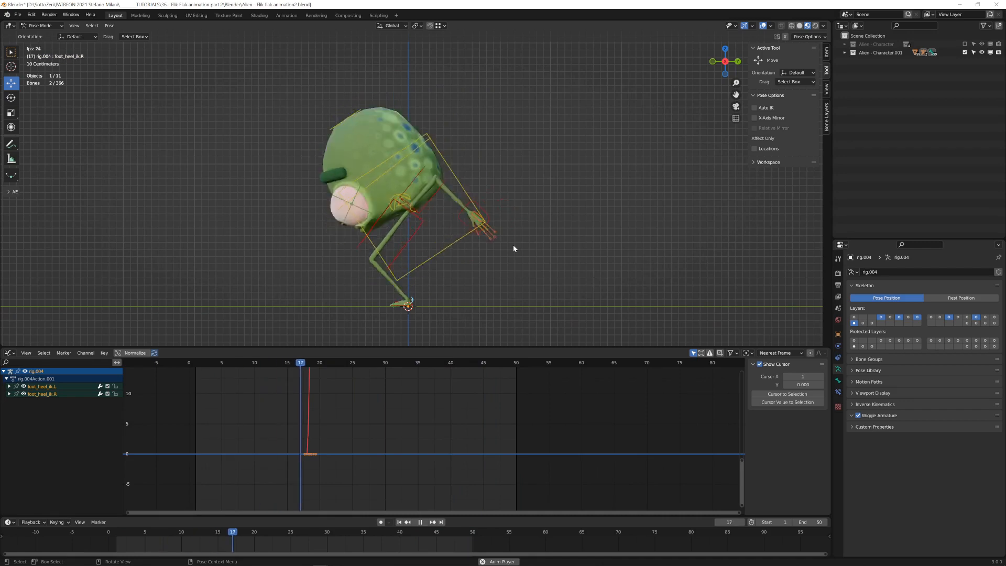
pyautogui.press('space')
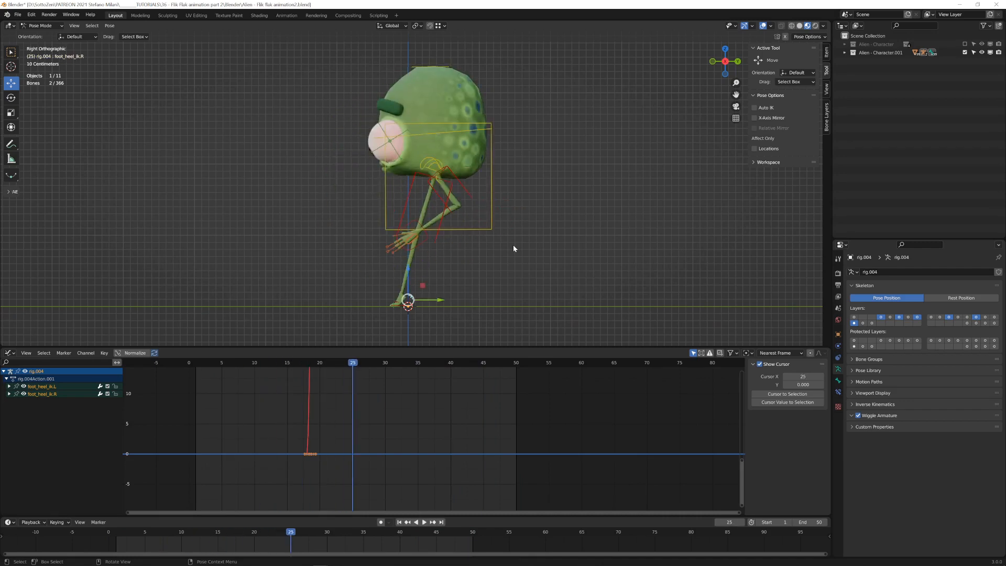
# At frame 19, raise both hand controls forward about 0.64 m, rotate them 61.4°, and insert a Location, Rotation & Scale keyframe.
pyautogui.click(420, 233)
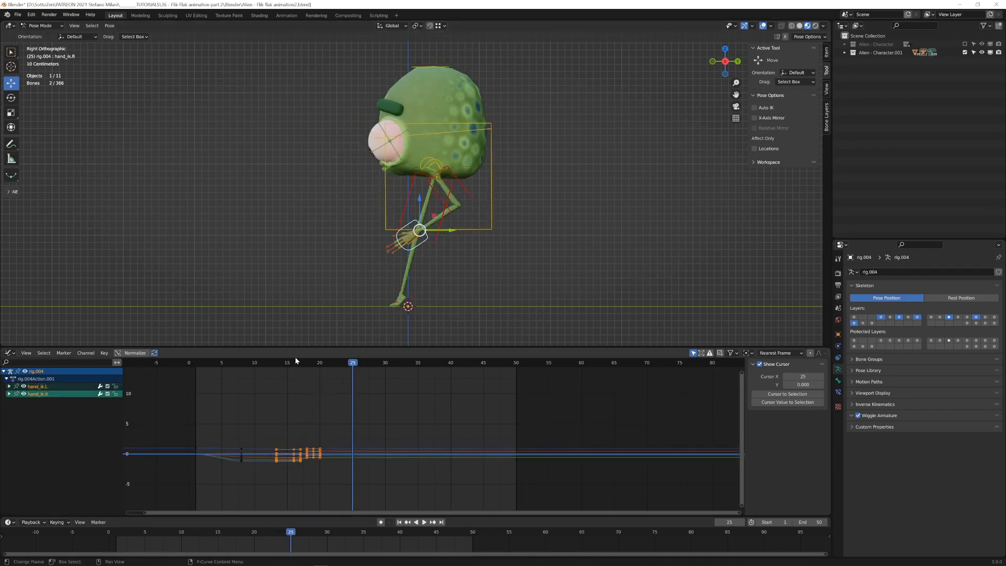
pyautogui.moveTo(282, 363); pyautogui.dragTo(316, 365)
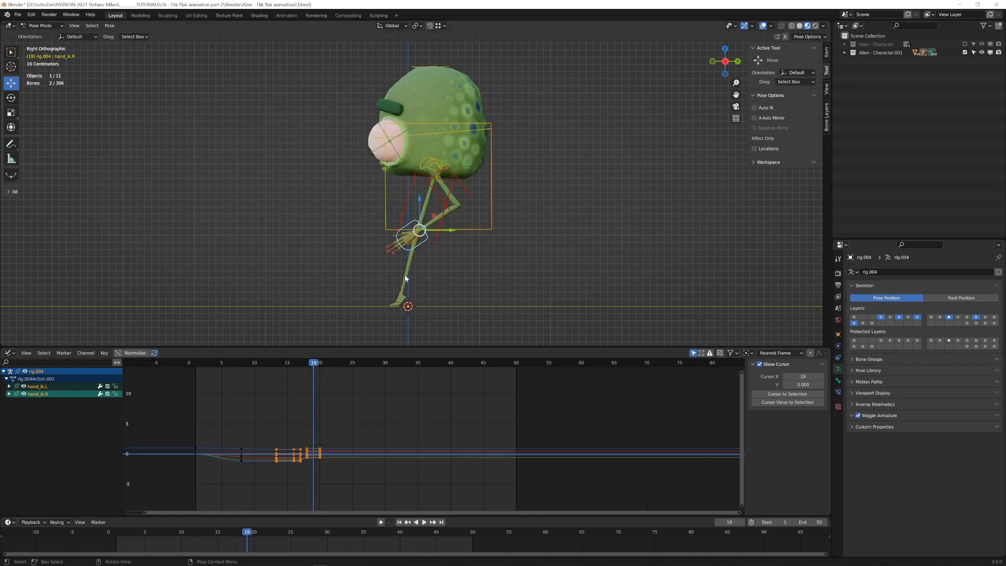
pyautogui.press('g')
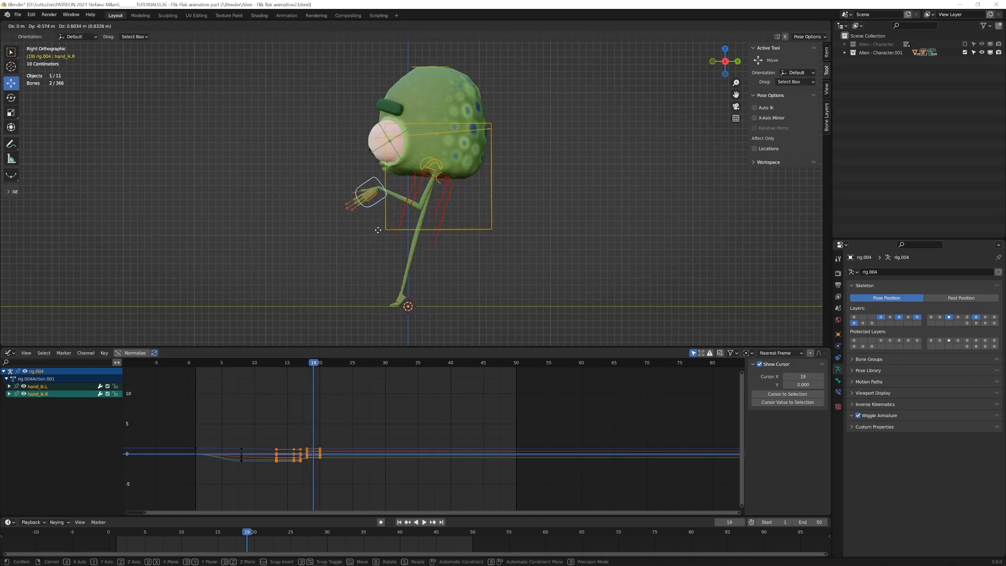
pyautogui.click(397, 228)
pyautogui.press('r')
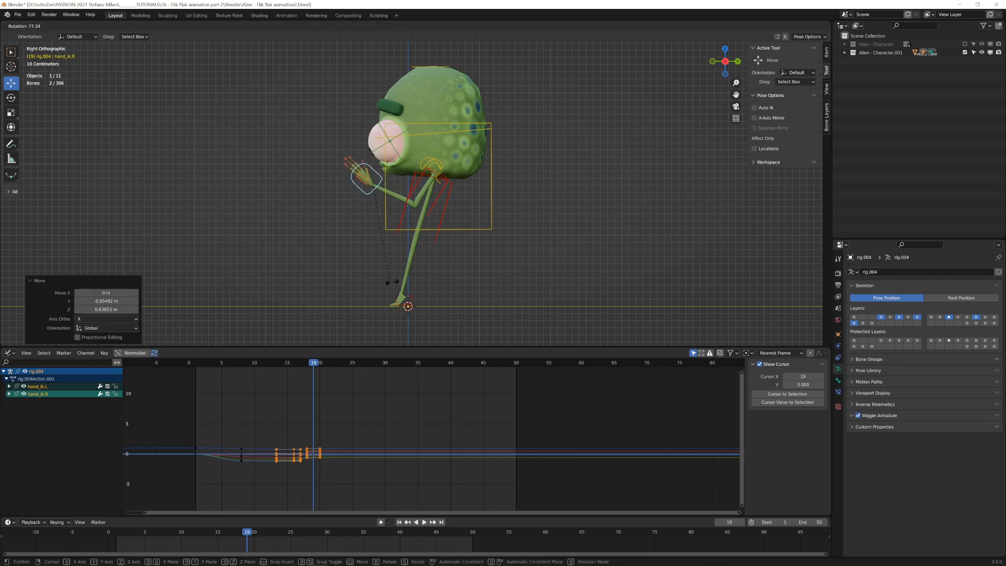
pyautogui.click(416, 277)
pyautogui.press('i')
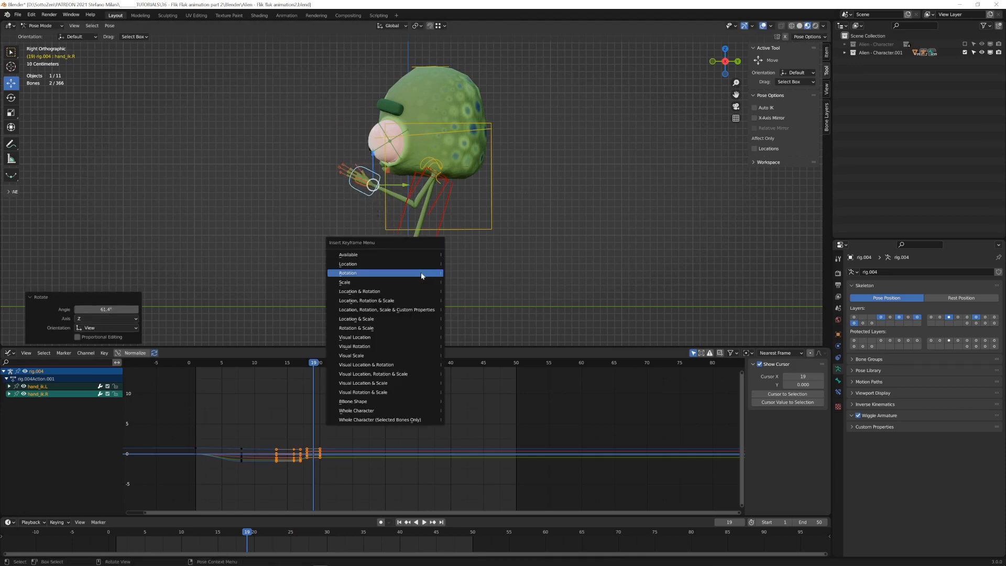
pyautogui.click(425, 300)
# Play the animation from frame 1 twice to review the raised hands in the take-off.
pyautogui.hotkey('shift', 'Left')
pyautogui.press('space')
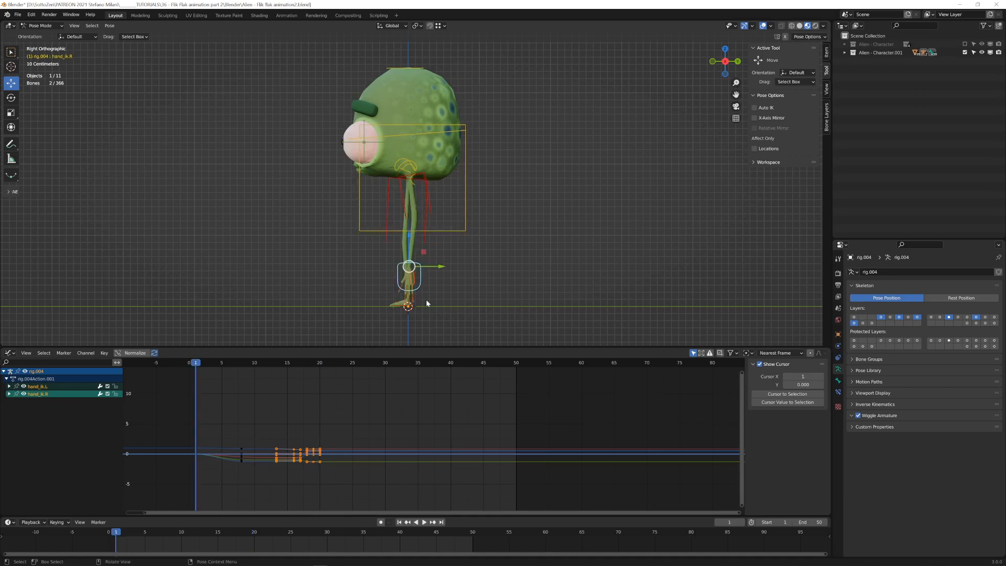
pyautogui.press('space')
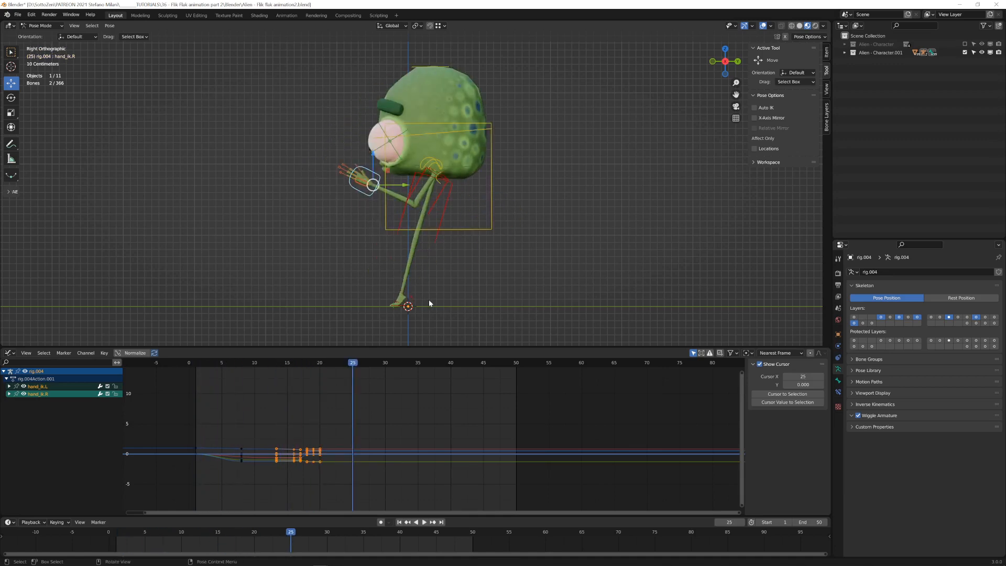
pyautogui.hotkey('shift', 'Left')
pyautogui.press('space')
pyautogui.press('space')
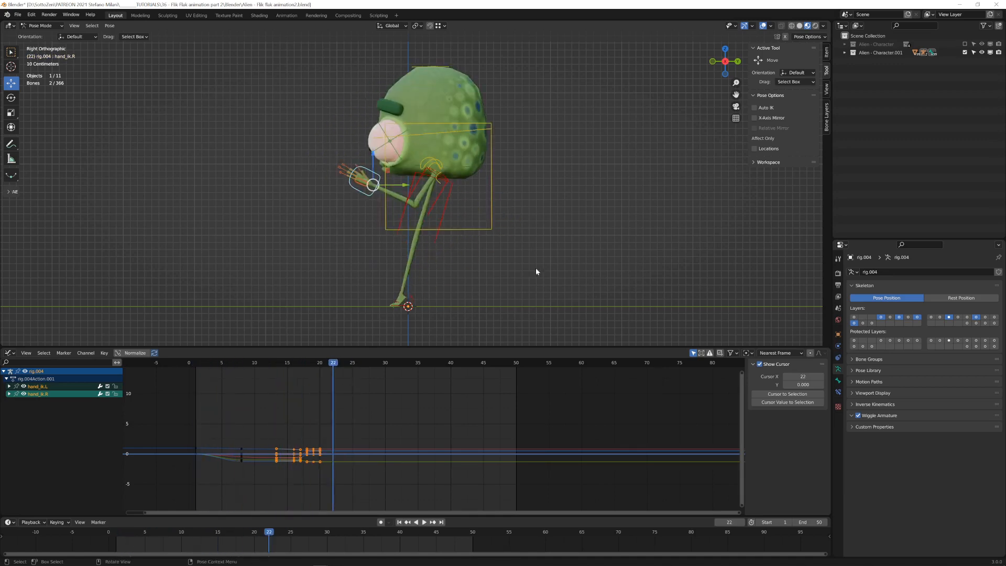
# At frame 19, rotate the torso control 27.3° so the body leans backward, and insert a keyframe.
pyautogui.click(318, 362)
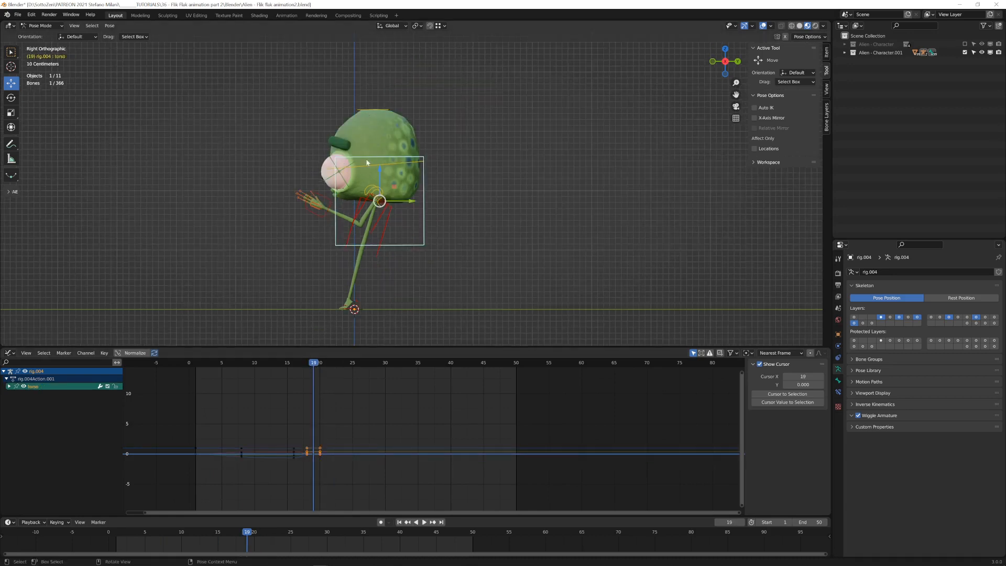
pyautogui.press('r')
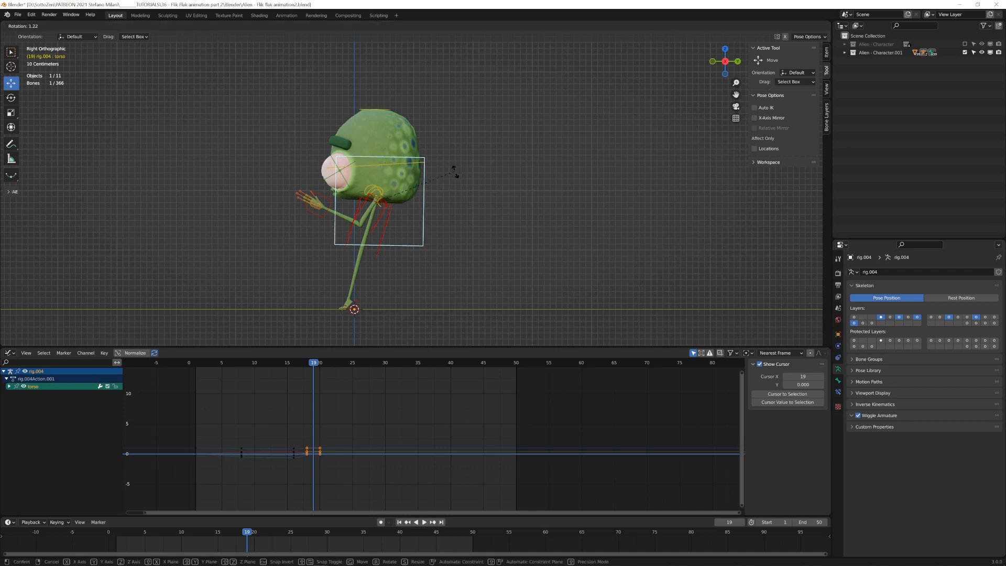
pyautogui.click(451, 206)
pyautogui.press('i')
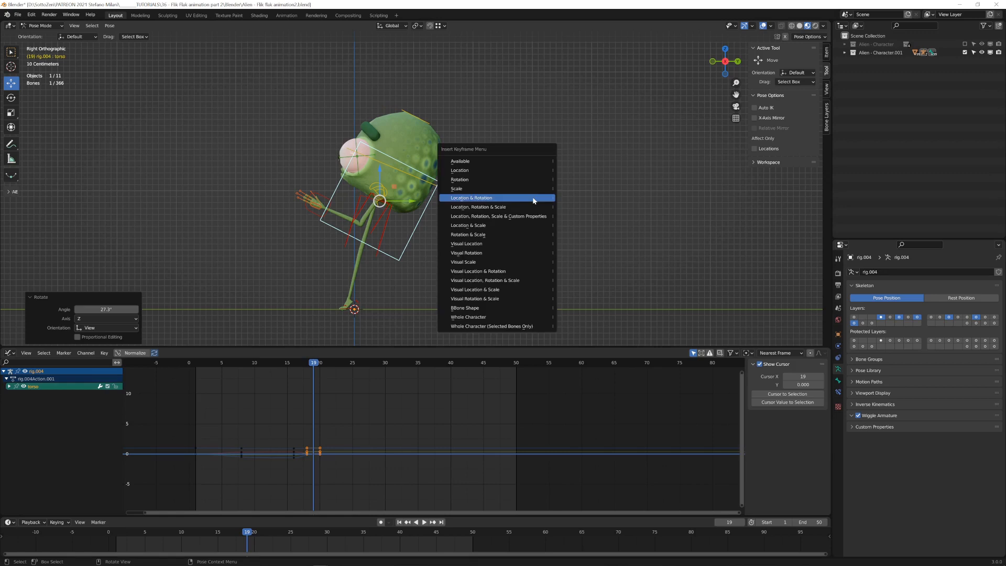
pyautogui.click(532, 183)
# Play the animation with the whole character in view and scrub around frame 19 to check the backward lean.
pyautogui.press('space')
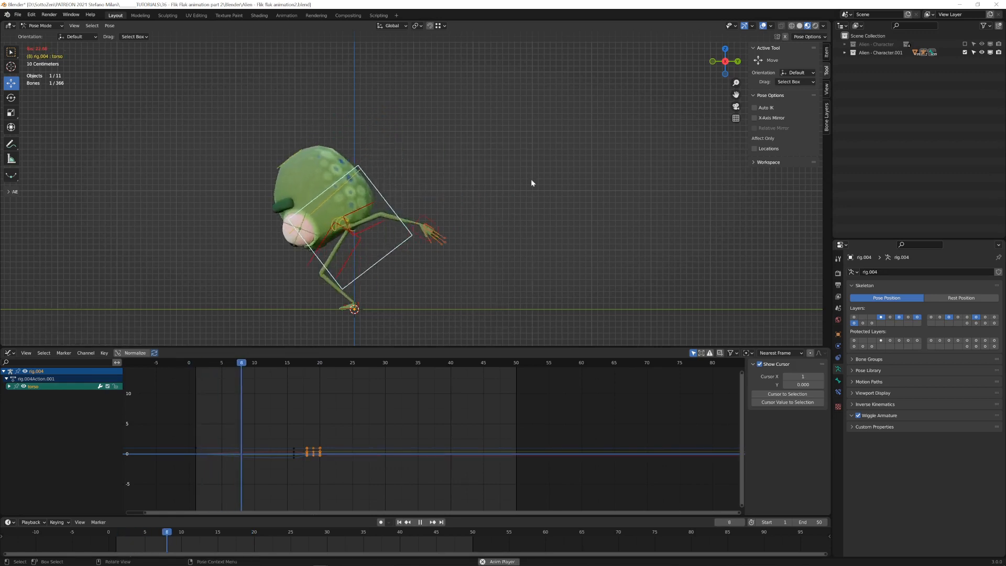
pyautogui.press('space')
pyautogui.scroll(-2, 350, 184)
pyautogui.keyDown('shift'); pyautogui.moveTo(350, 183); pyautogui.dragTo(365, 231, button='middle'); pyautogui.keyUp('shift')
pyautogui.scroll(1, 340, 241)
pyautogui.moveTo(313, 363); pyautogui.dragTo(296, 368)
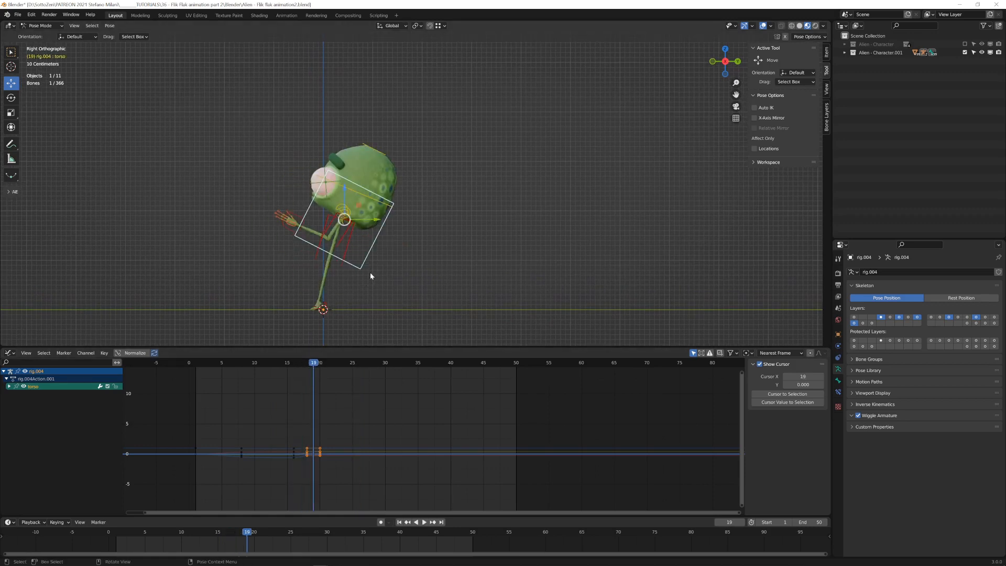
# At frame 23, select the torso, both foot and both hand controls, and move them up and backward off the ground.
pyautogui.press('Right')
pyautogui.press('Right')
pyautogui.press('Right')
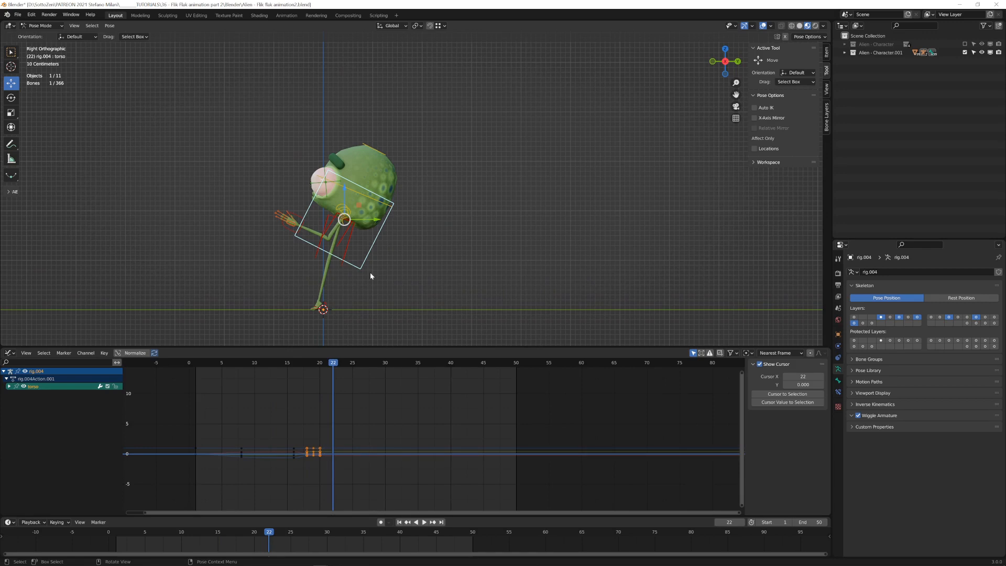
pyautogui.press('Right')
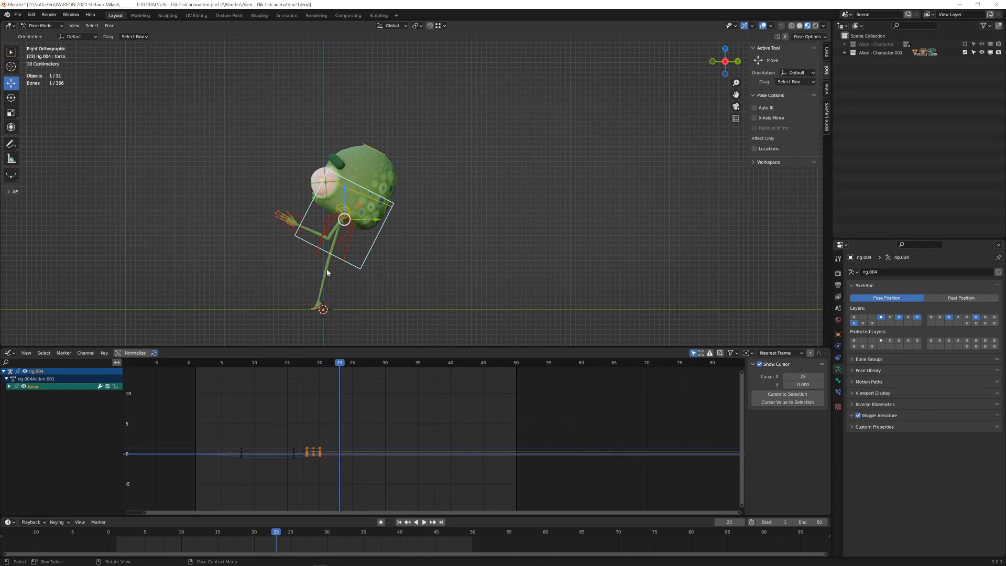
pyautogui.moveTo(326, 269); pyautogui.dragTo(355, 295, button='middle')
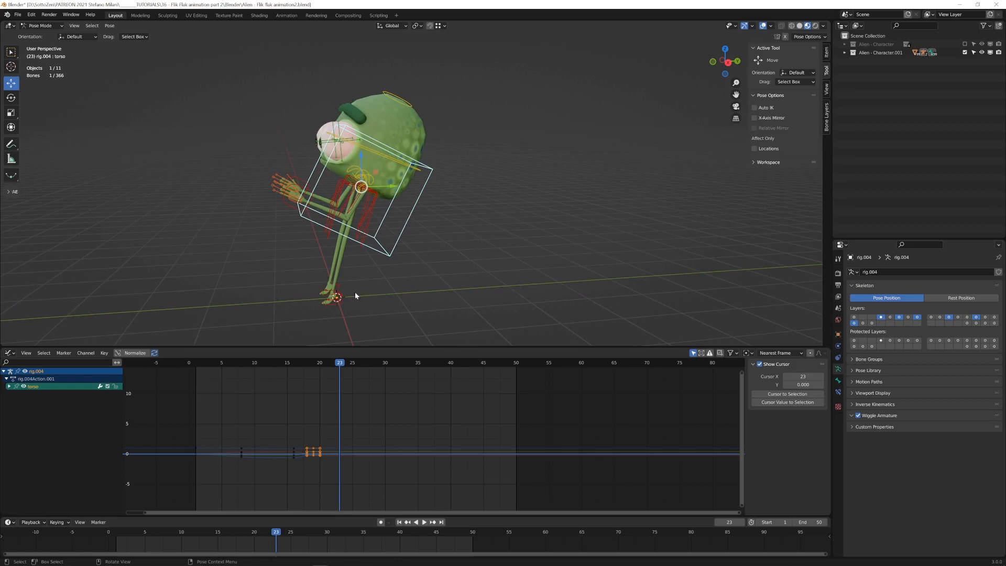
pyautogui.keyDown('shift'); pyautogui.click(327, 297); pyautogui.keyUp('shift')
pyautogui.keyDown('shift'); pyautogui.click(332, 304); pyautogui.keyUp('shift')
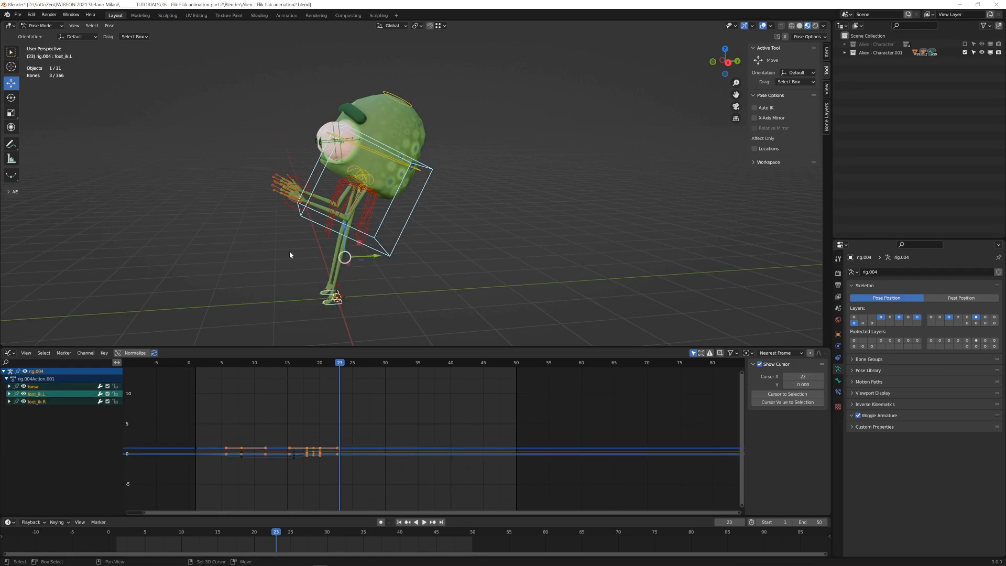
pyautogui.keyDown('shift'); pyautogui.click(302, 188); pyautogui.keyUp('shift')
pyautogui.keyDown('shift'); pyautogui.click(302, 188); pyautogui.keyUp('shift')
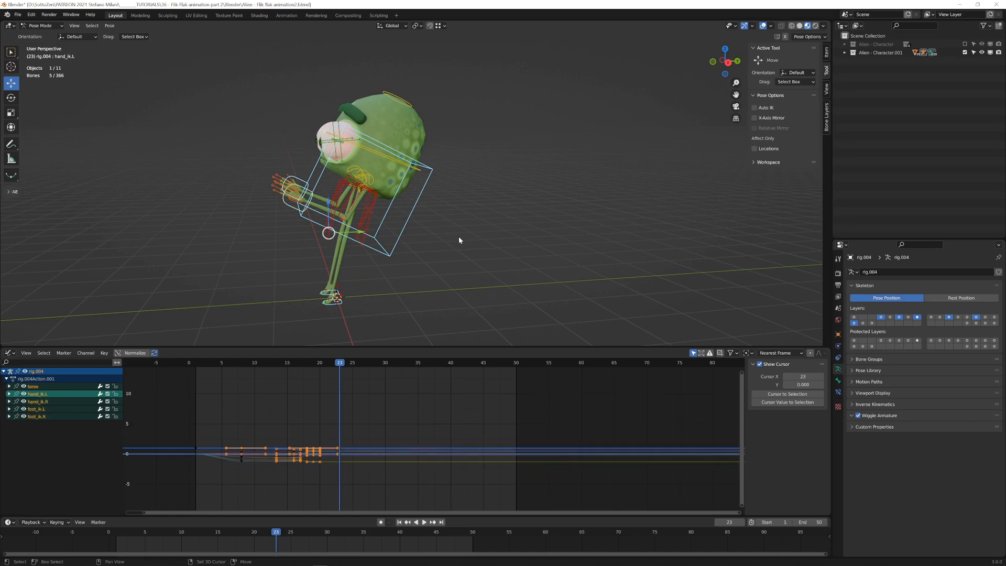
pyautogui.press('KP_3')
pyautogui.keyDown('shift'); pyautogui.moveTo(376, 200); pyautogui.dragTo(329, 265, button='middle'); pyautogui.keyUp('shift')
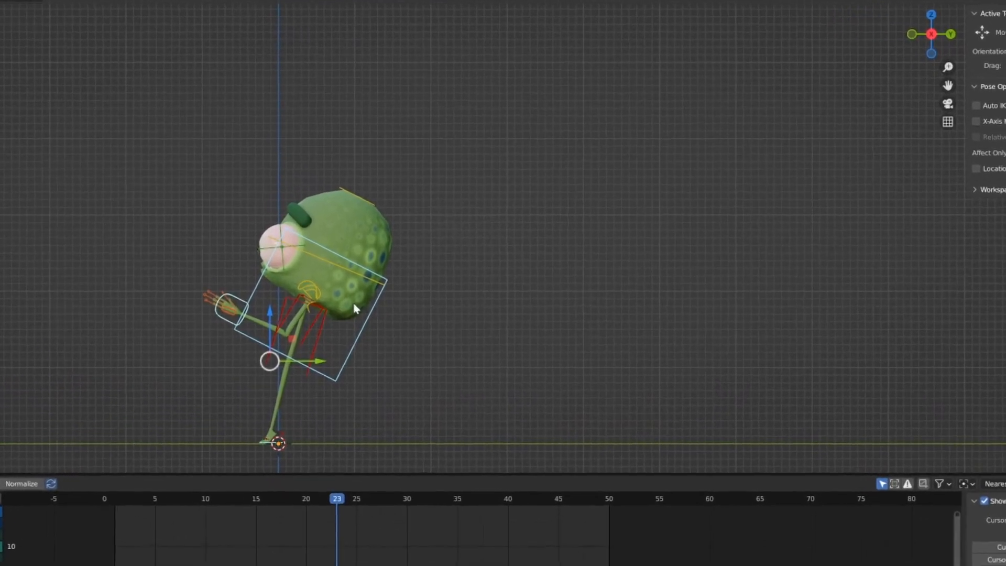
pyautogui.press('g')
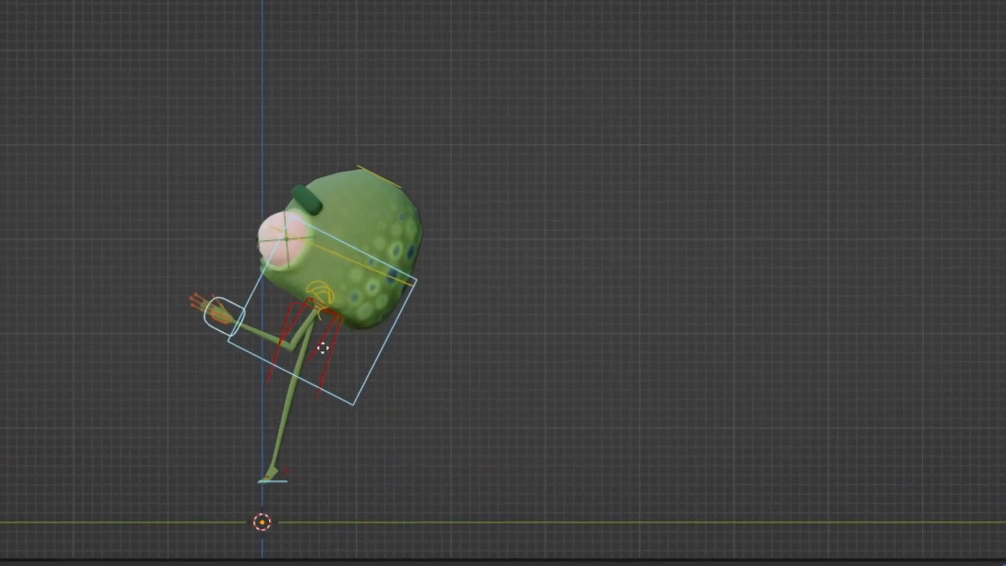
pyautogui.click(400, 272)
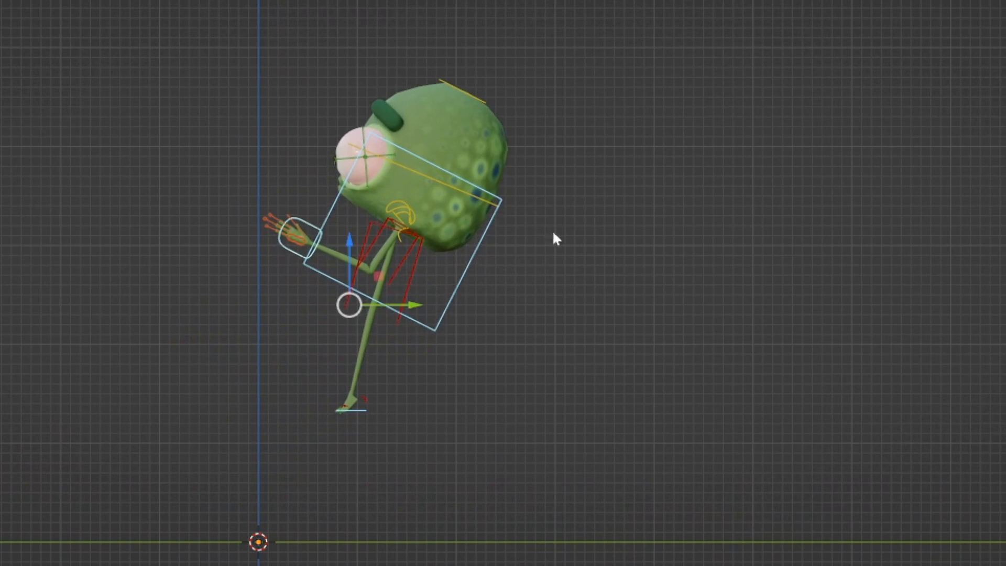
# Rotate the selected body controls further backward, shift them up and back, and insert a keyframe for the airborne pose.
pyautogui.press('r')
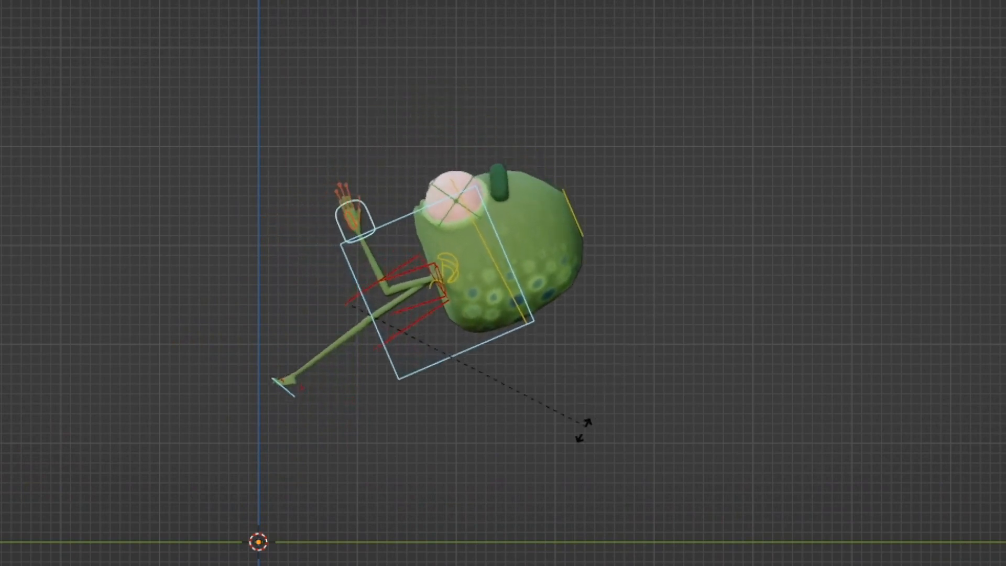
pyautogui.click(577, 442)
pyautogui.press('g')
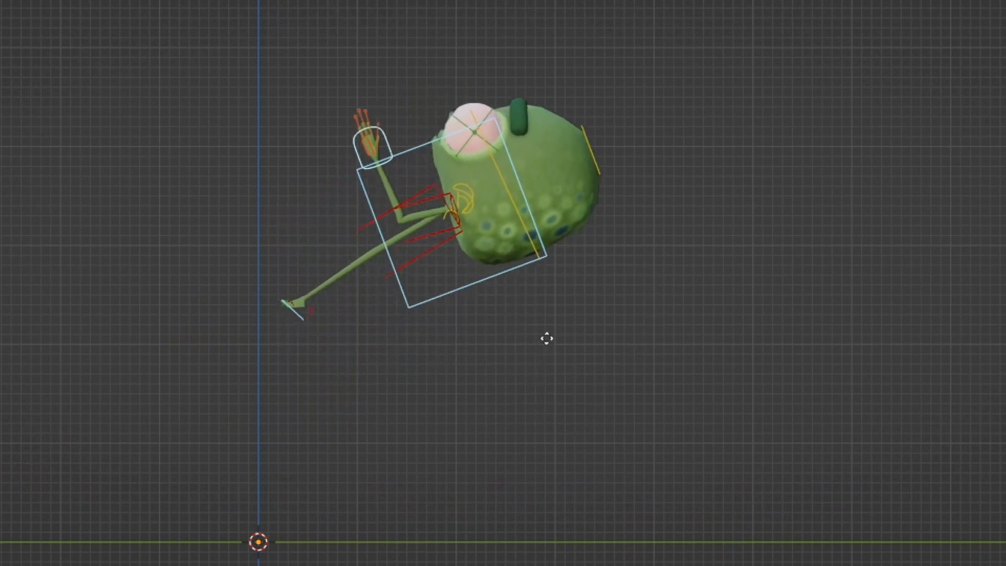
pyautogui.click(603, 334)
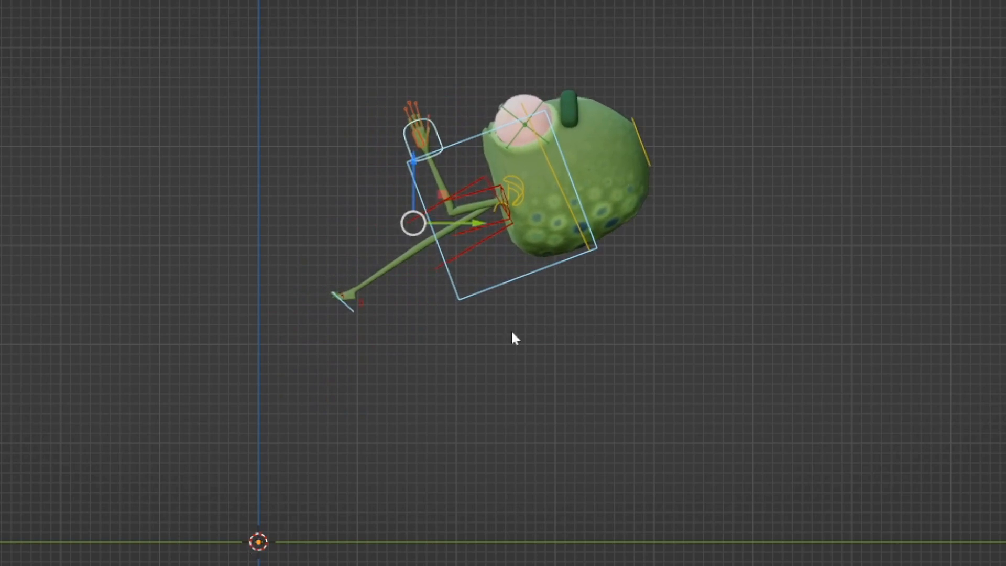
pyautogui.press('i')
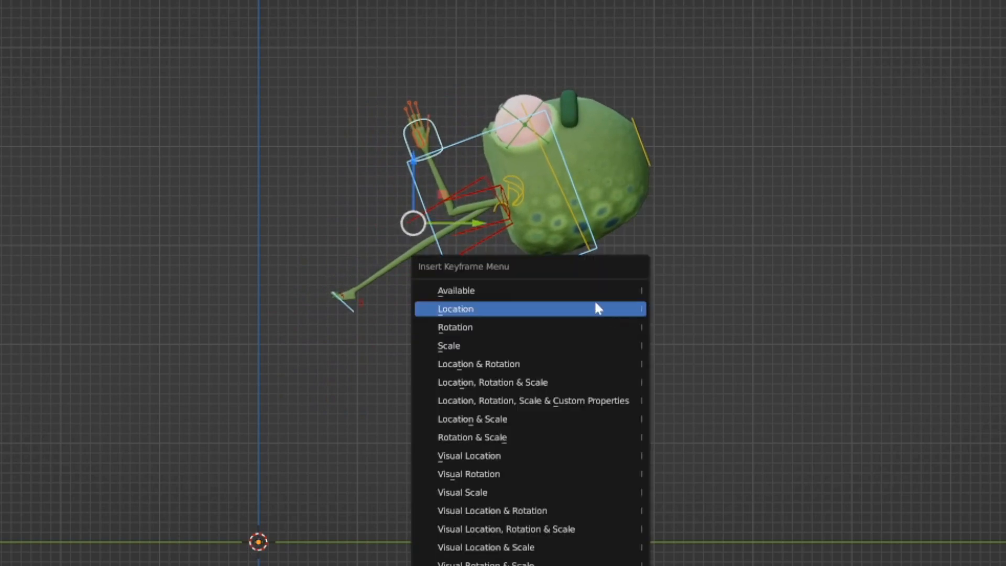
pyautogui.click(594, 292)
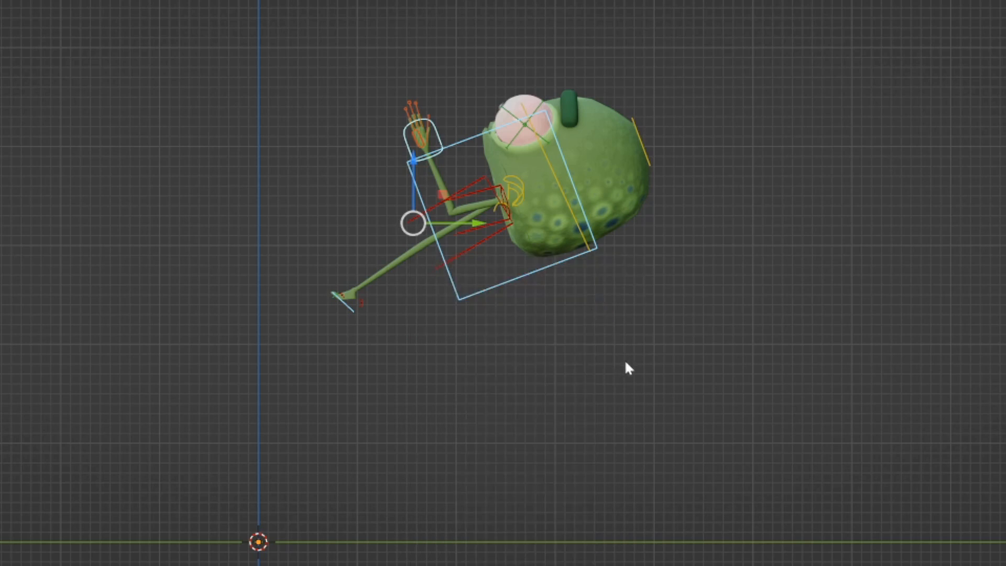
# At frame 23, move both hand controls back beyond the head and rotate them 95.4°.
pyautogui.press('space')
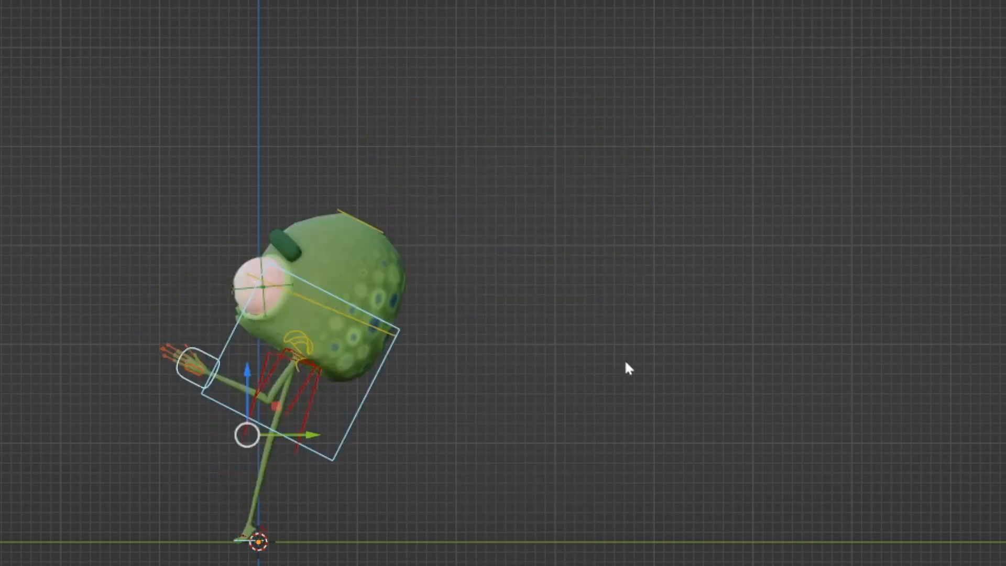
pyautogui.click(236, 325)
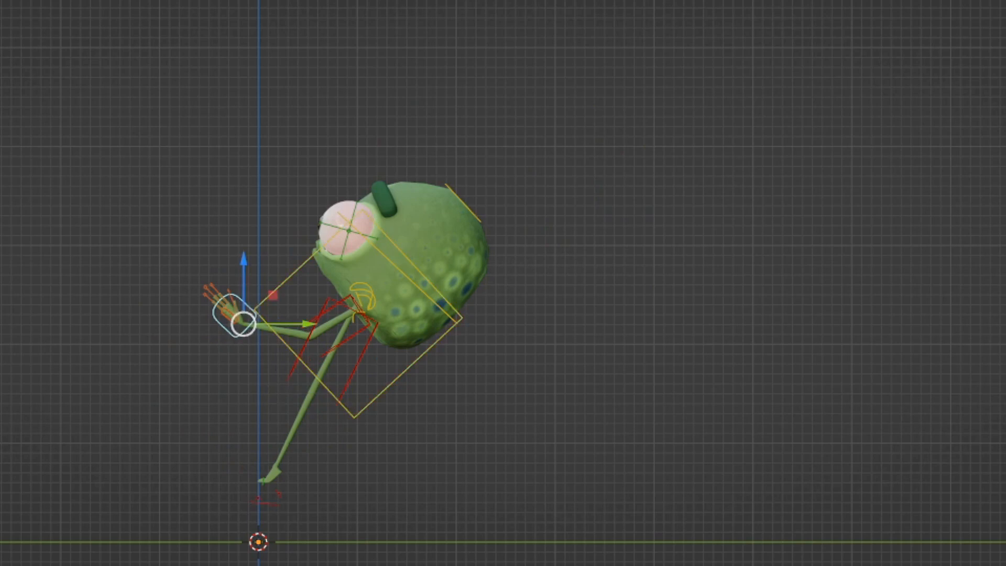
pyautogui.press('space')
pyautogui.press('space')
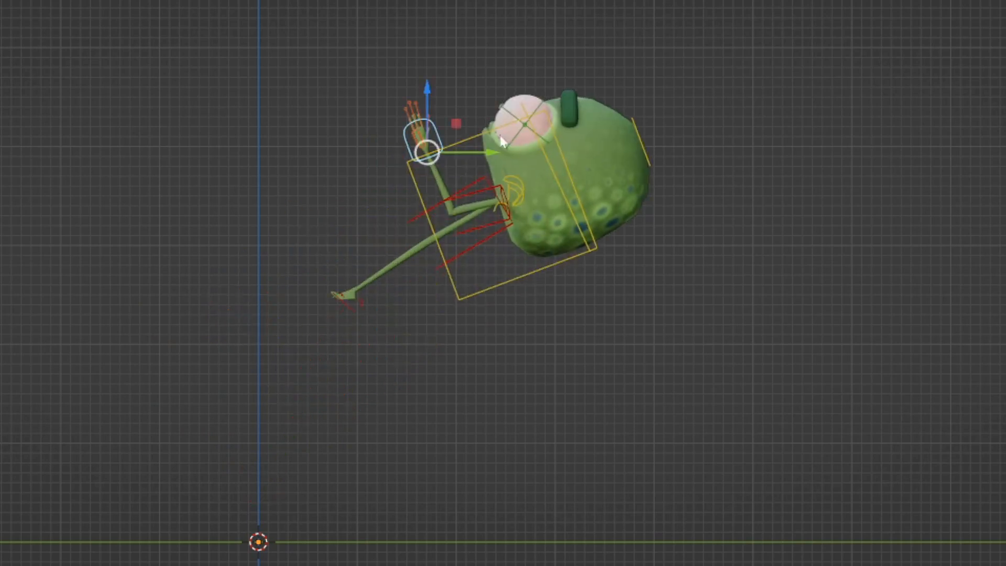
pyautogui.press('g')
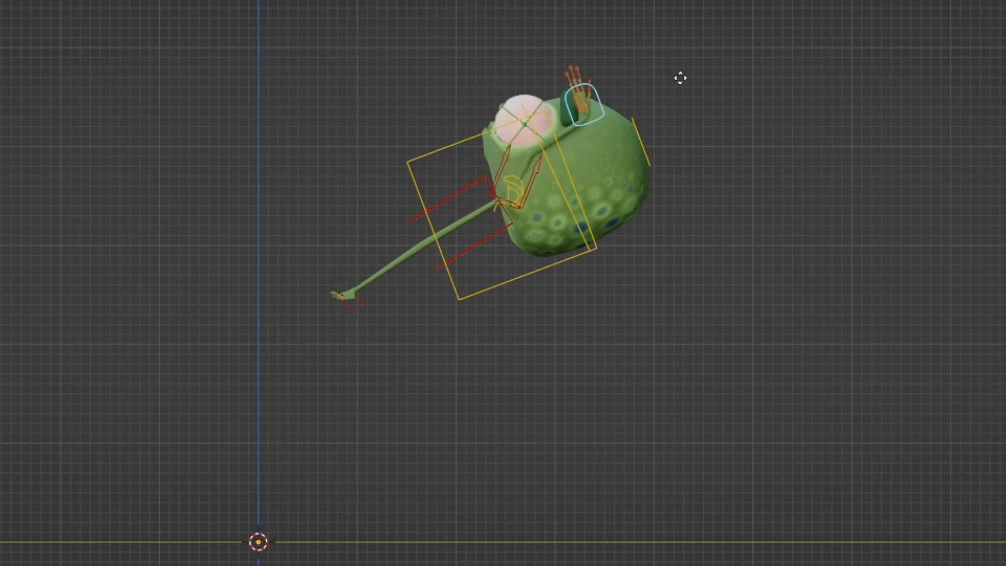
pyautogui.click(713, 90)
pyautogui.press('r')
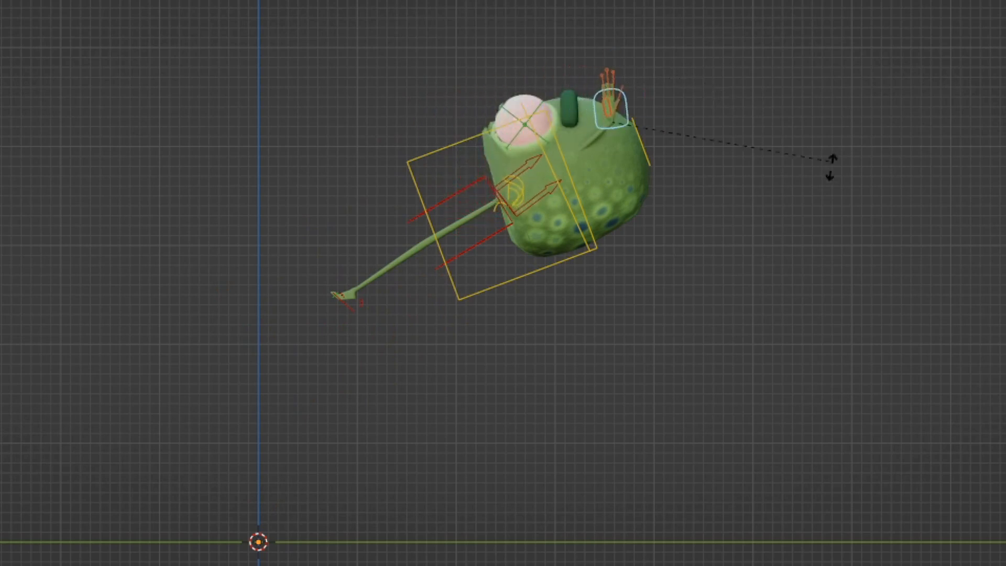
pyautogui.click(607, 394)
# Move the left hand control outward about 0.34 m from the head and rotate it so the palm lies flat.
pyautogui.press('KP_7')
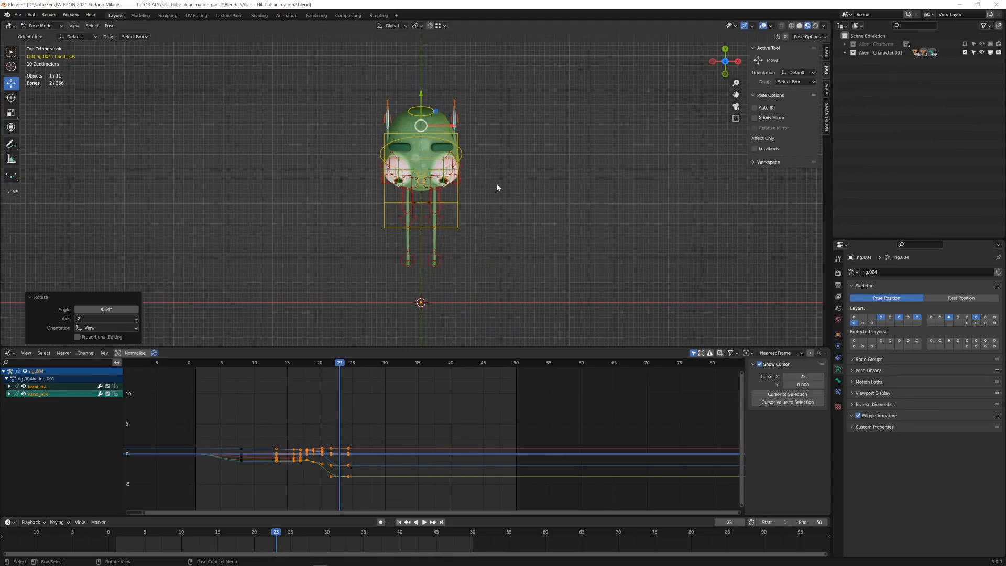
pyautogui.scroll(2, 497, 184)
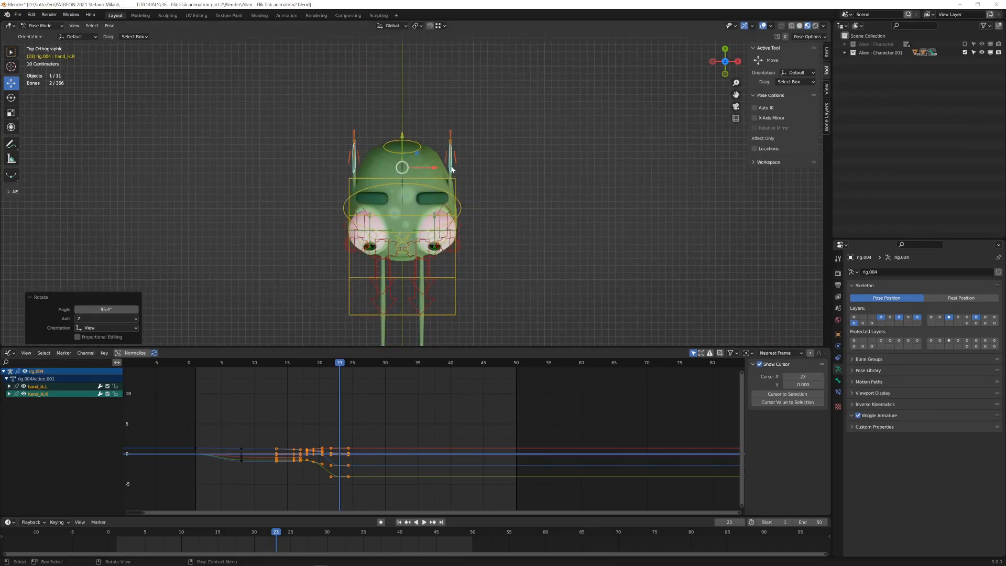
pyautogui.click(452, 167)
pyautogui.press('g')
pyautogui.click(492, 179)
pyautogui.press('r')
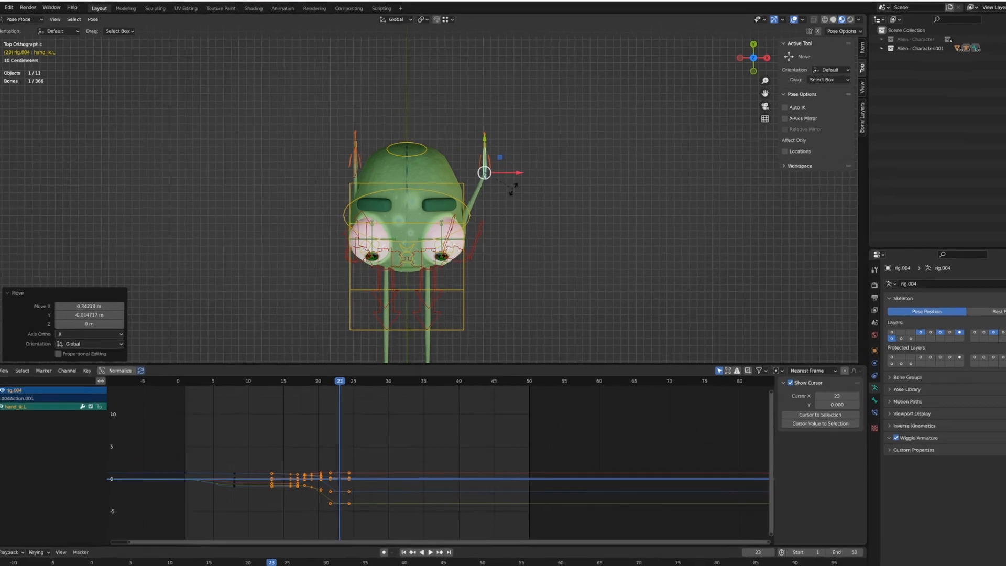
pyautogui.press('r')
pyautogui.click(558, 194)
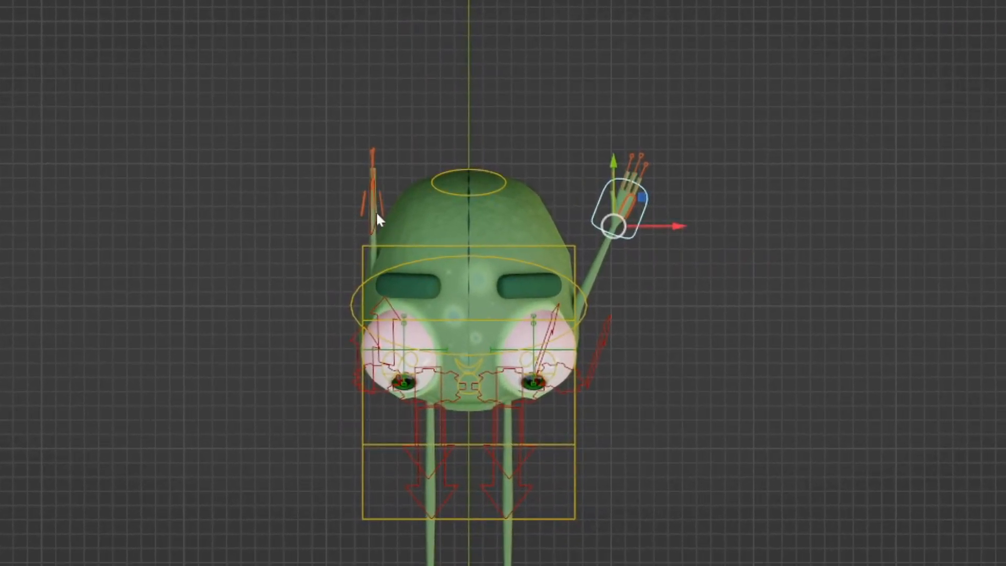
# Move the right hand control outward and rotate it to mirror the left hand.
pyautogui.click(377, 225)
pyautogui.press('g')
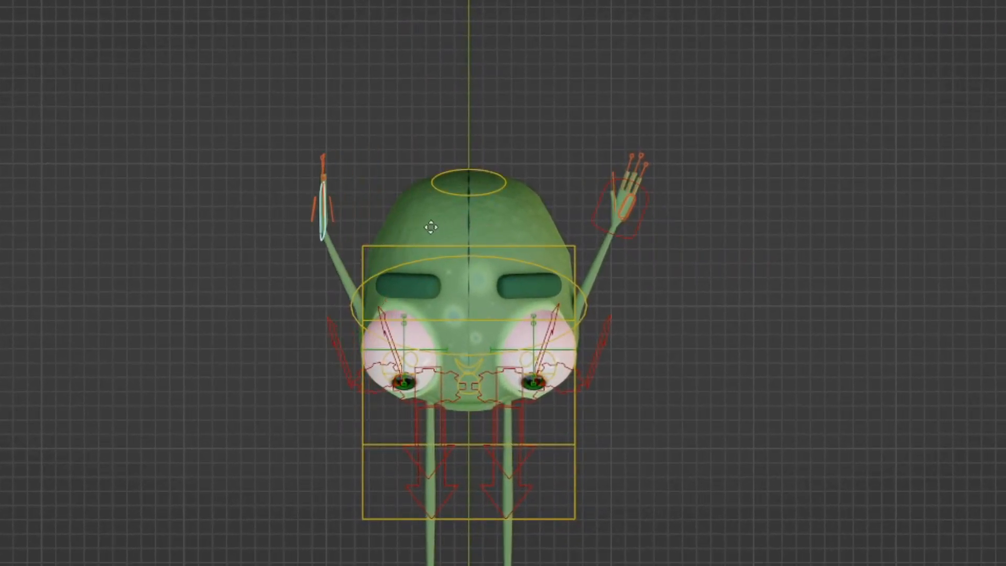
pyautogui.click(430, 227)
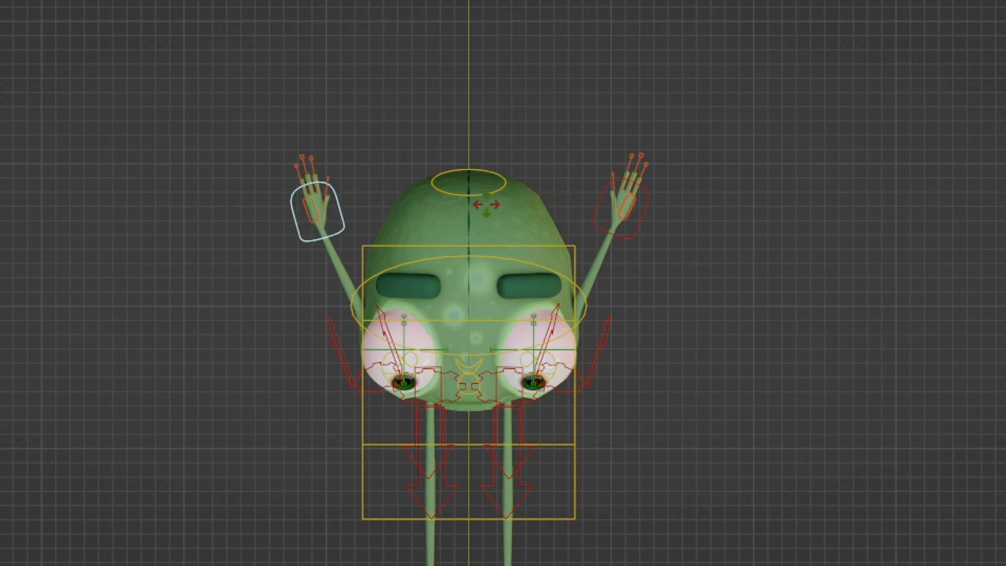
pyautogui.click(482, 208)
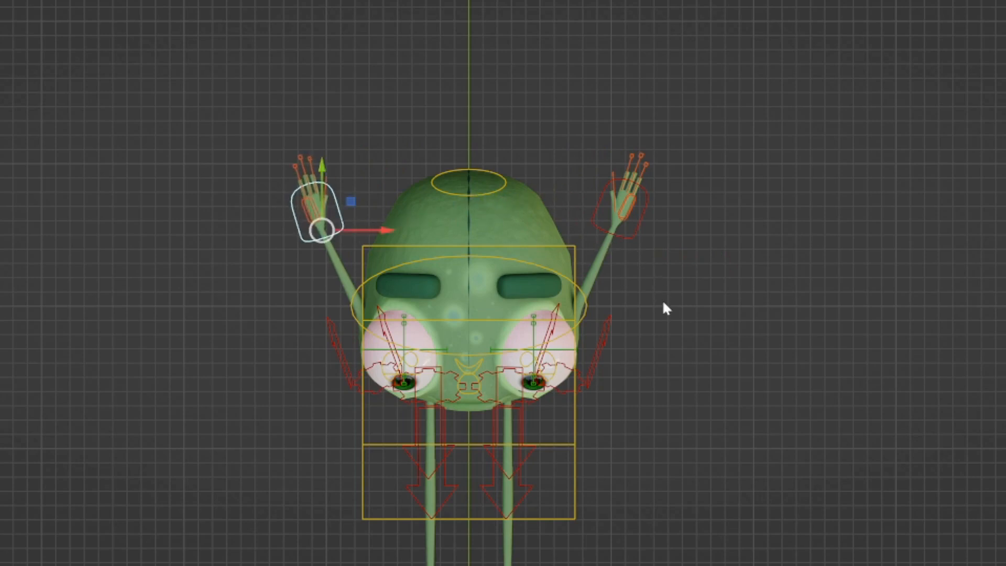
# Select both hand controls and shift them slightly down and backward, checking the arm pose from several angles.
pyautogui.moveTo(664, 303)
pyautogui.mouseDown(button='middle')
pyautogui.moveTo(595, 254)
pyautogui.moveTo(661, 299)
pyautogui.mouseUp(button='middle')
pyautogui.press('KP_1')
pyautogui.press('KP_3')
pyautogui.moveTo(612, 219); pyautogui.dragTo(679, 255, button='middle')
pyautogui.keyDown('shift'); pyautogui.click(619, 126); pyautogui.keyUp('shift')
pyautogui.press('KP_3')
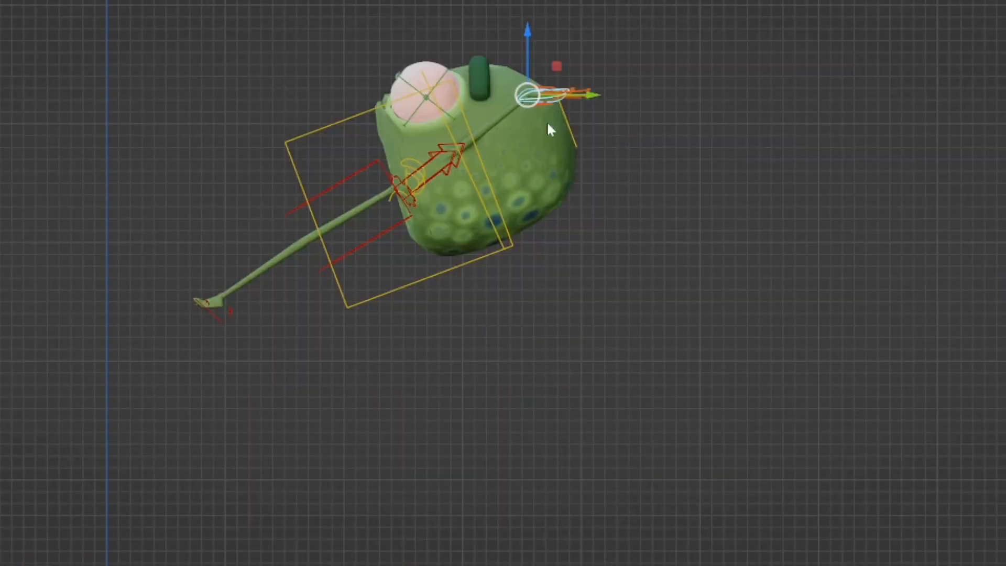
pyautogui.keyDown('shift'); pyautogui.moveTo(587, 147); pyautogui.dragTo(537, 209, button='middle'); pyautogui.keyUp('shift')
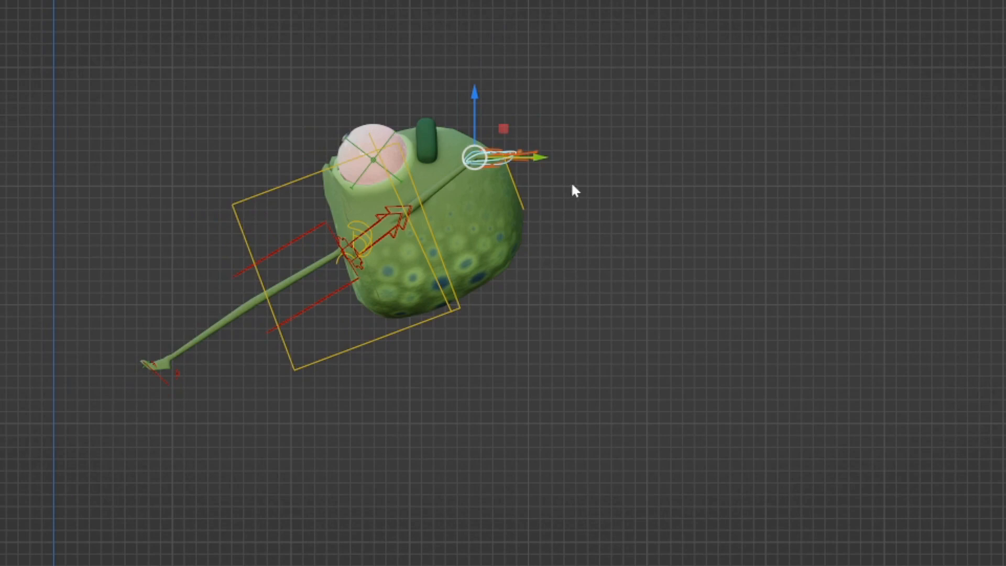
pyautogui.press('g')
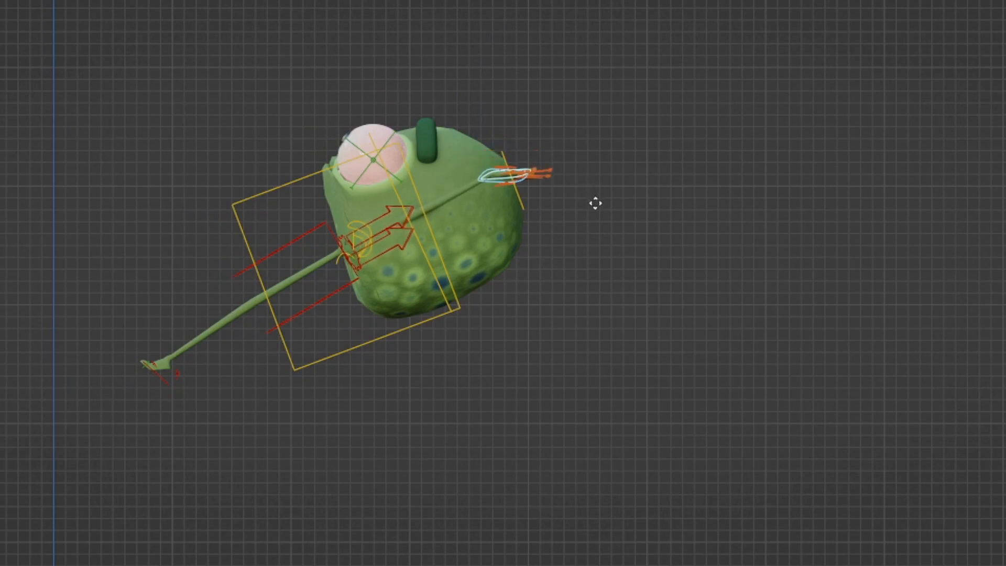
pyautogui.click(596, 202)
pyautogui.moveTo(476, 269); pyautogui.dragTo(574, 323, button='middle')
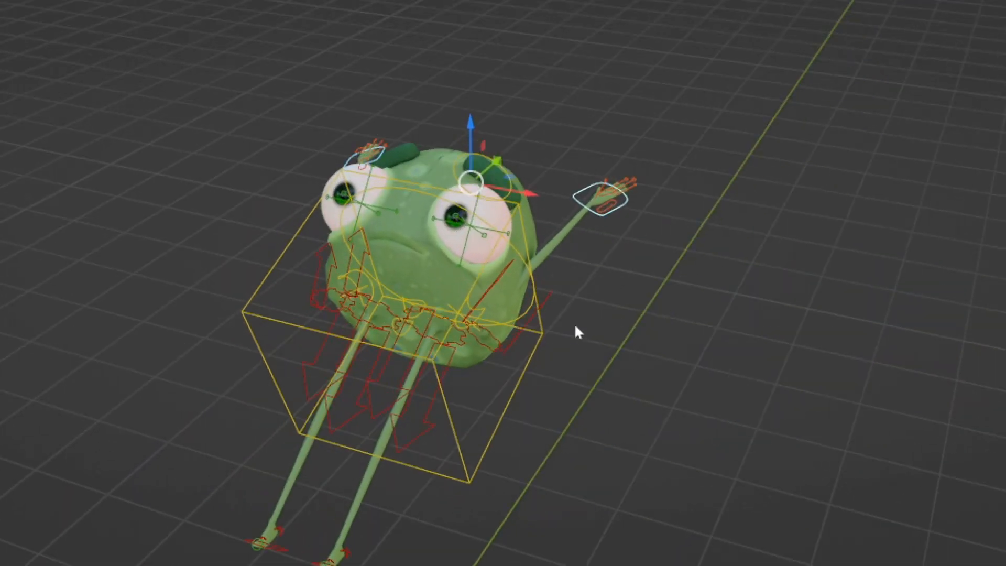
pyautogui.press('KP_7')
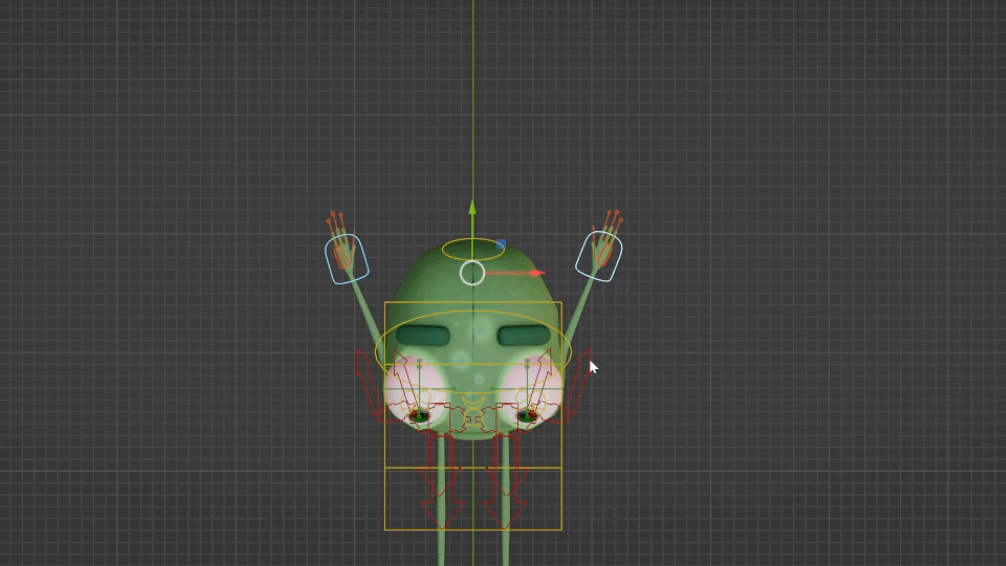
# Check the raised arms from above and from the side, and insert an Available keyframe for both hand controls.
pyautogui.scroll(4, 608, 368)
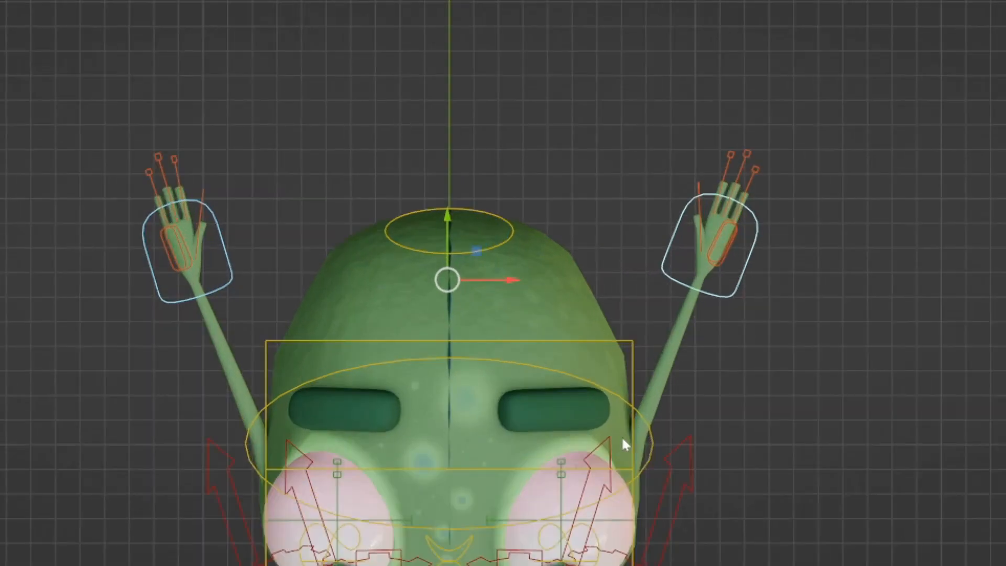
pyautogui.keyDown('shift'); pyautogui.moveTo(624, 445); pyautogui.dragTo(580, 310, button='middle'); pyautogui.keyUp('shift')
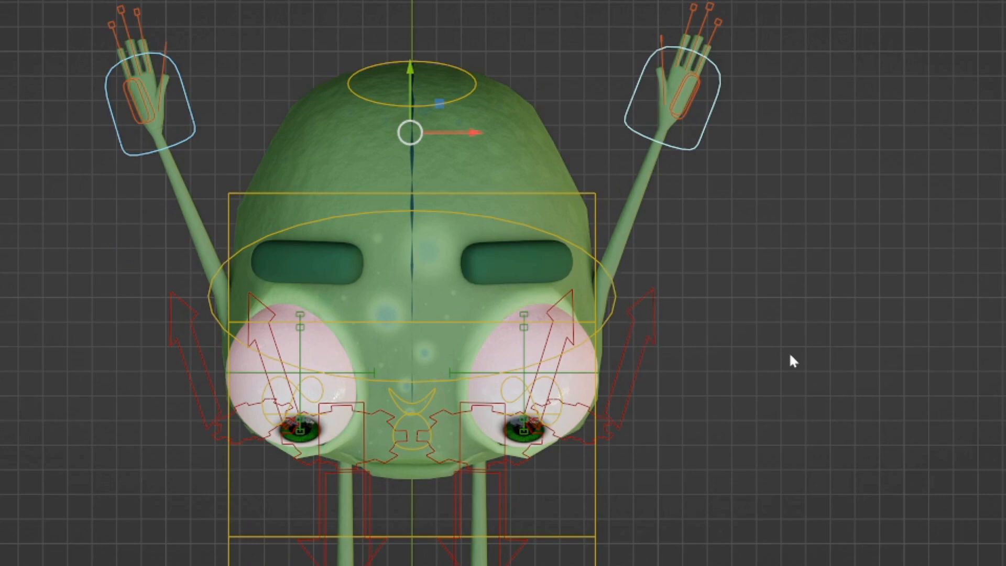
pyautogui.press('KP_3')
pyautogui.scroll(-3, 757, 280)
pyautogui.keyDown('shift'); pyautogui.moveTo(554, 291); pyautogui.dragTo(570, 413, button='middle'); pyautogui.keyUp('shift')
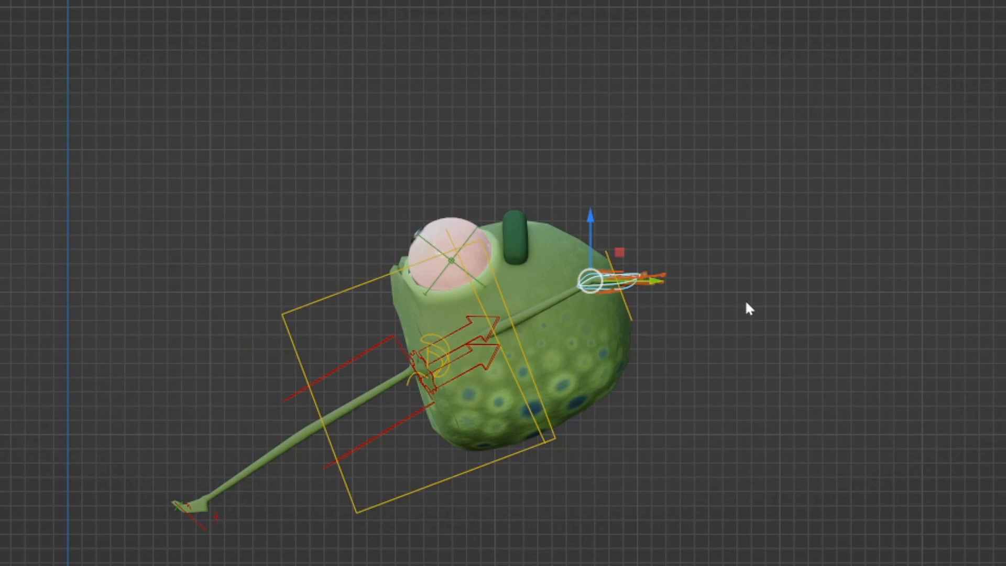
pyautogui.press('i')
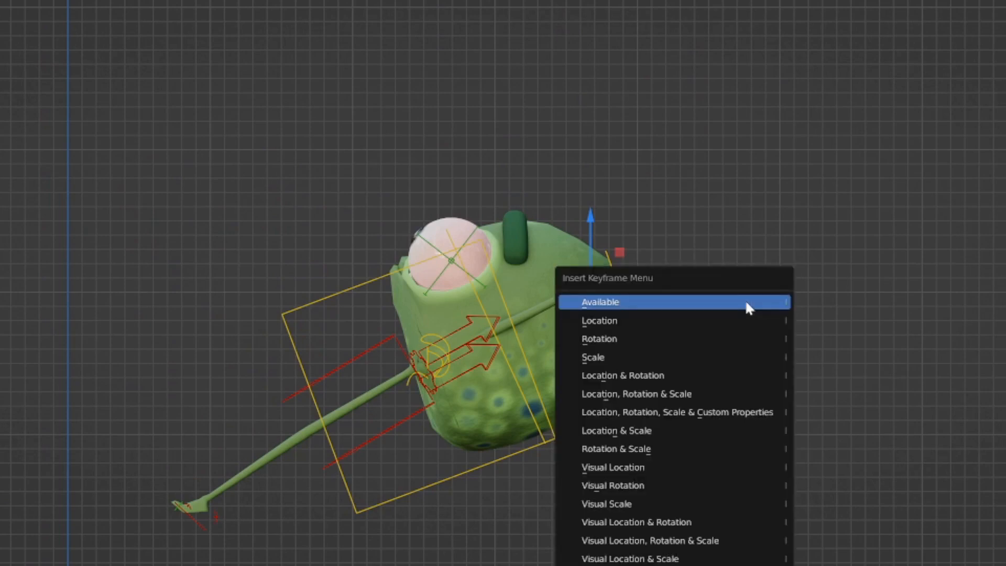
pyautogui.click(665, 302)
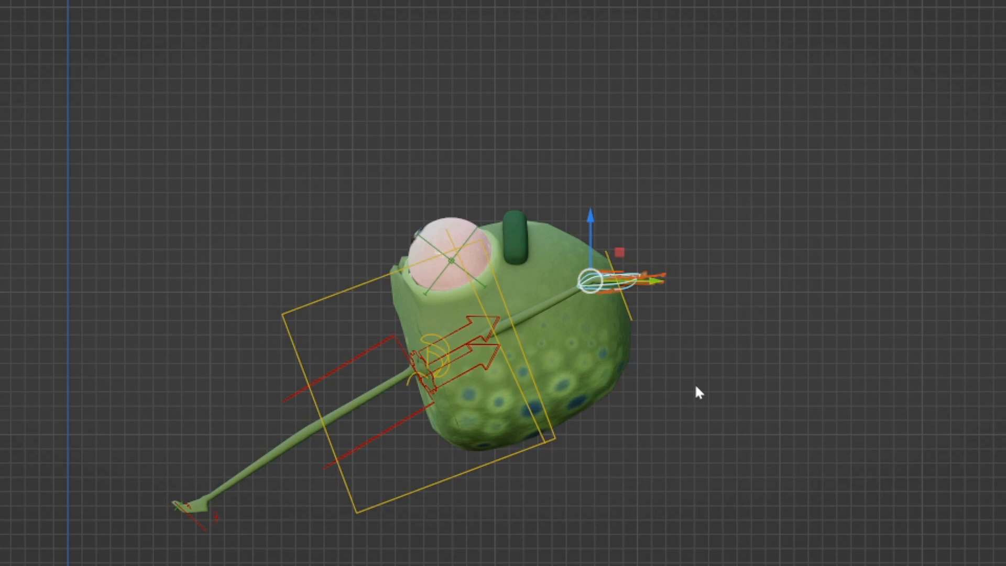
# Step back and forth through frames 19 to 21 to examine how the arms travel into the backward pose.
pyautogui.press('Left')
pyautogui.press('Left')
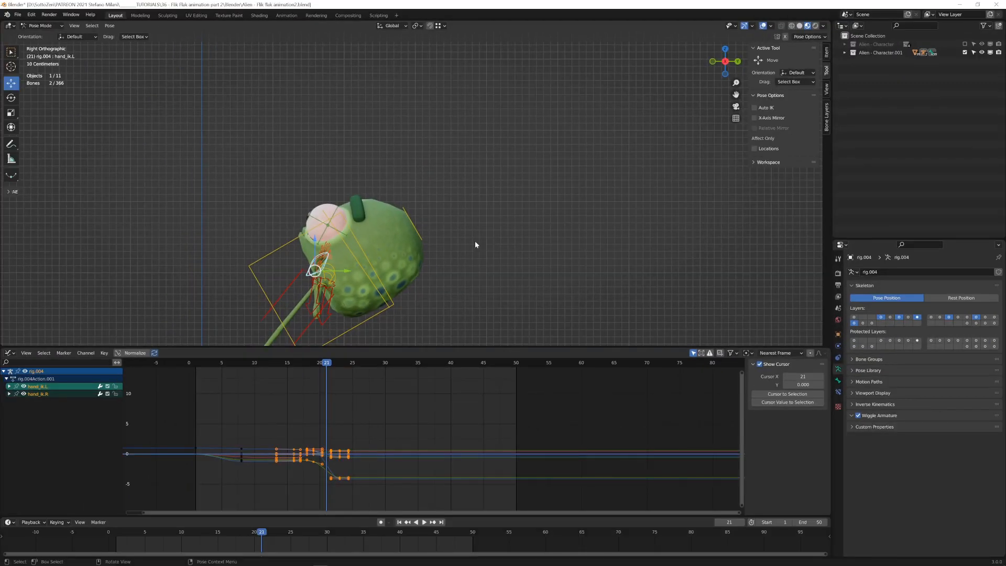
pyautogui.keyDown('shift'); pyautogui.moveTo(438, 242); pyautogui.dragTo(521, 169); pyautogui.keyUp('shift')
pyautogui.press('Left')
pyautogui.press('Left')
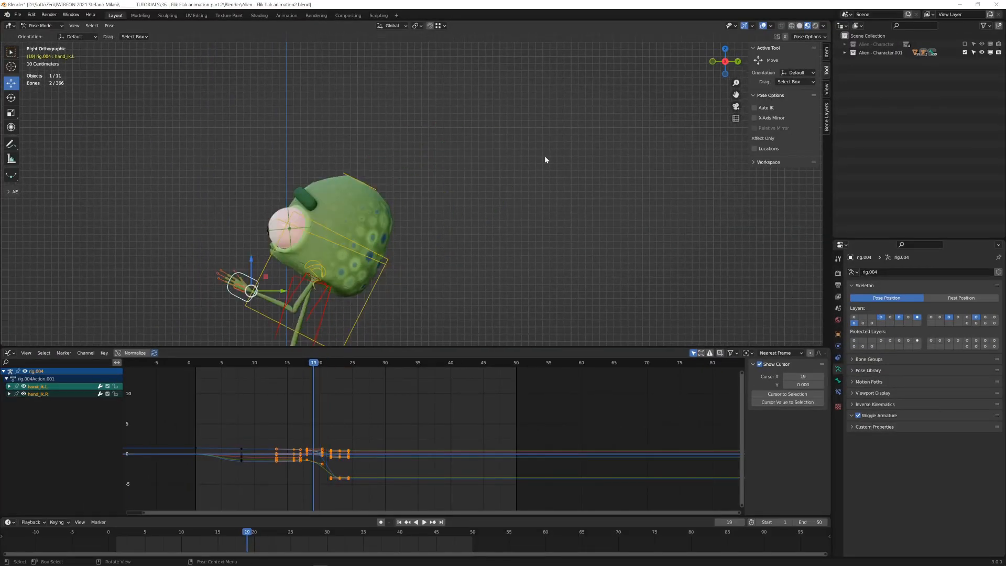
pyautogui.press('Right')
pyautogui.press('Right')
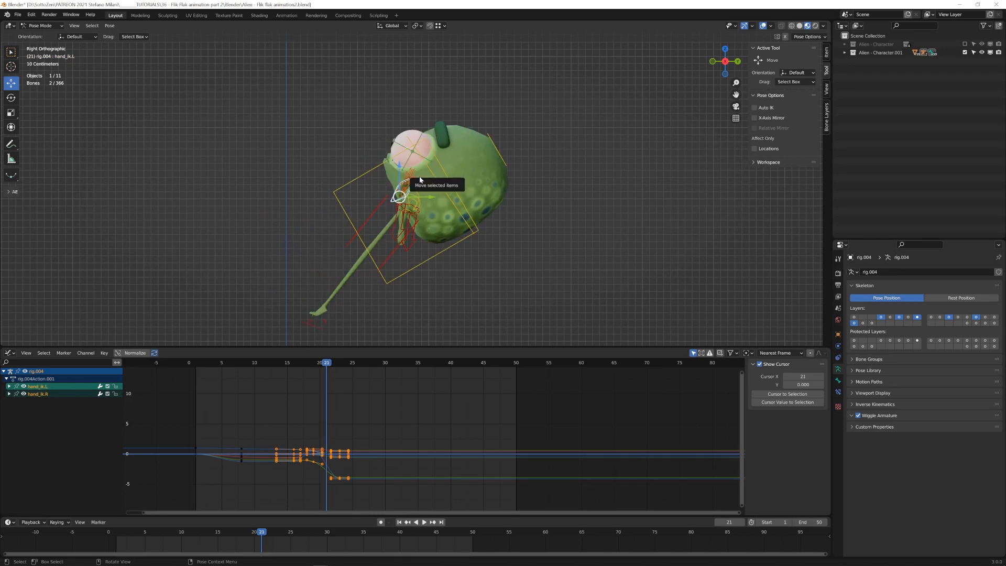
pyautogui.press('Left')
pyautogui.press('Left')
pyautogui.press('Right')
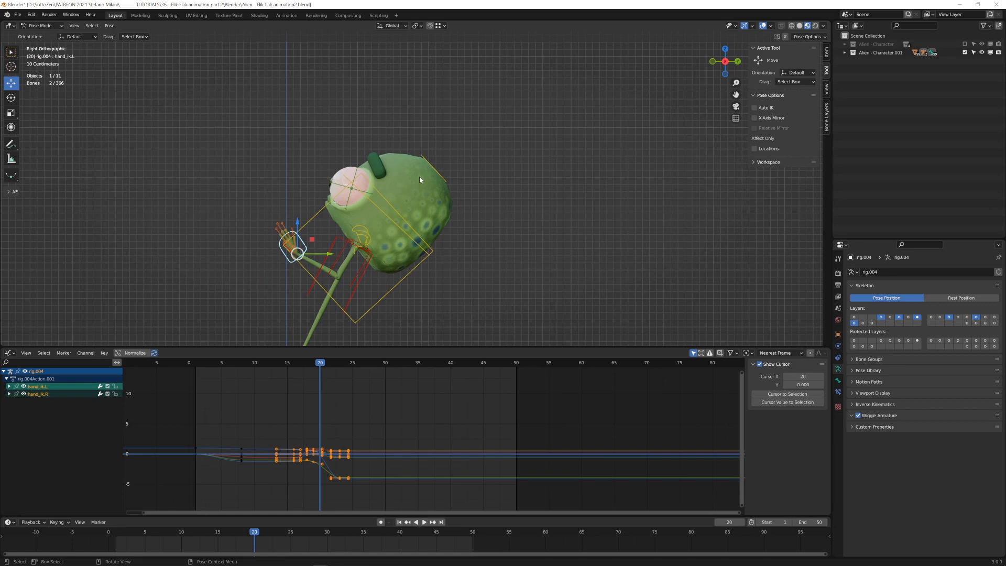
pyautogui.press('Right')
pyautogui.press('Left')
pyautogui.press('Left')
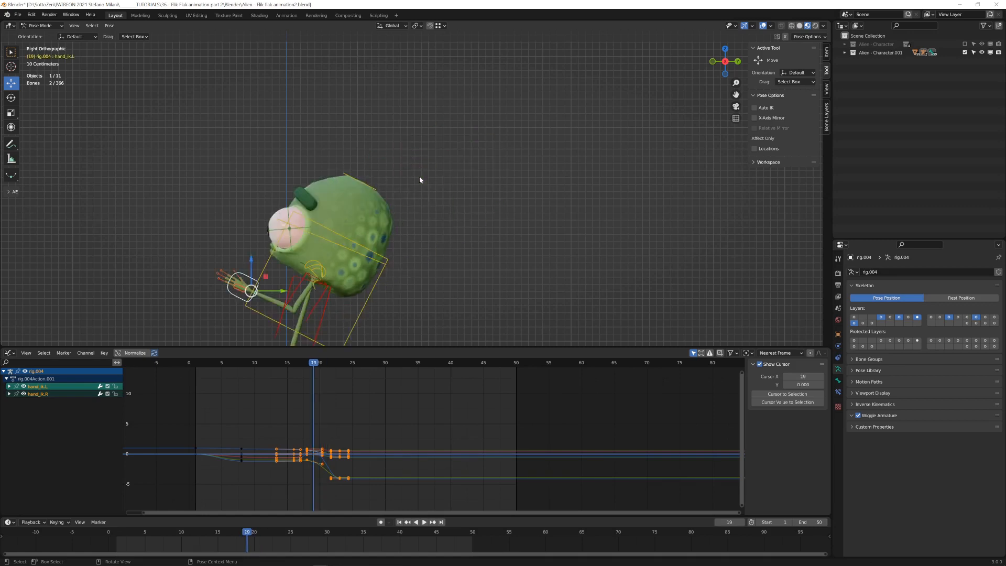
# At frame 21, raise both hand controls about 1.02 m, shift them back about 0.1 m, and insert a keyframe.
pyautogui.press('Right')
pyautogui.press('Right')
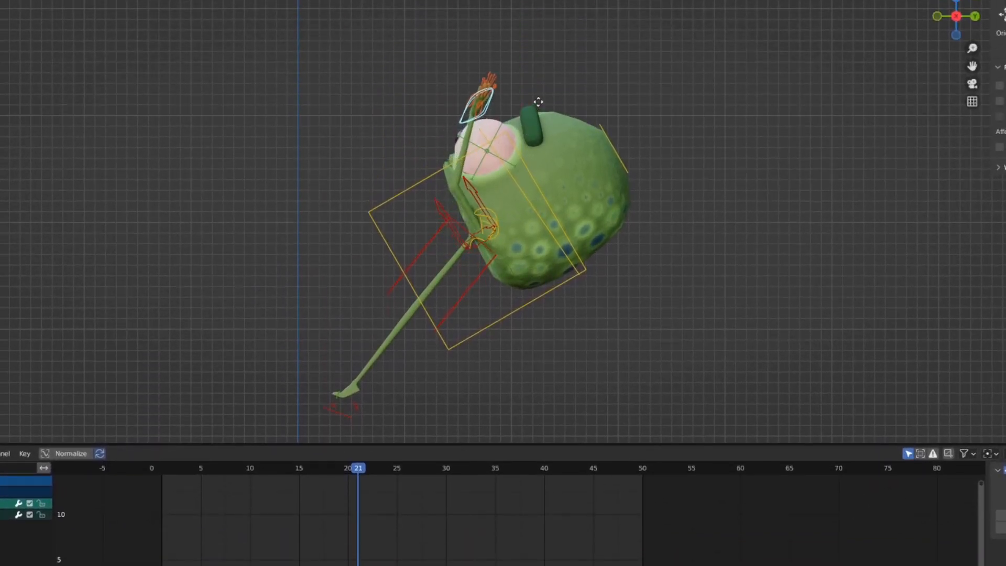
pyautogui.click(545, 102)
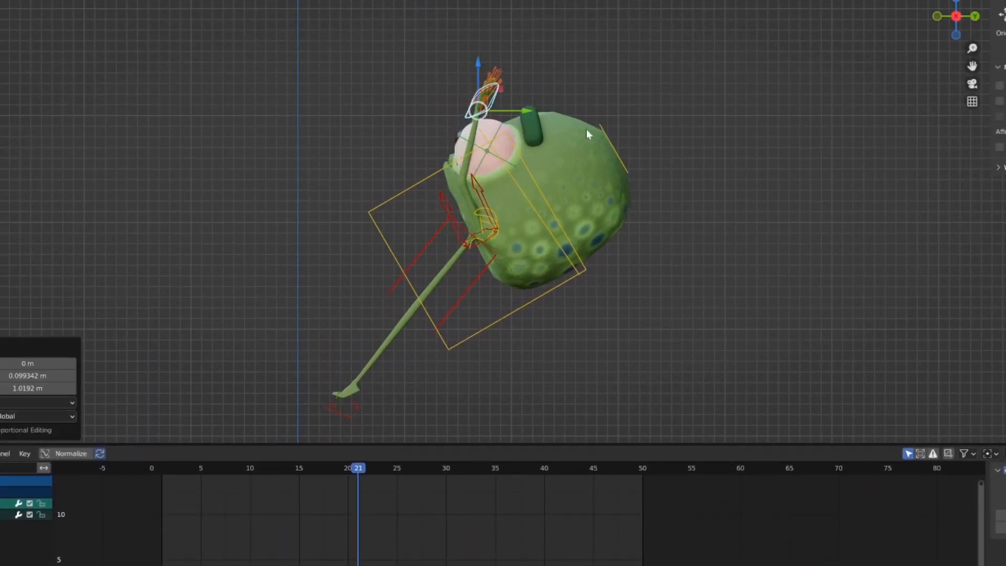
pyautogui.press('i')
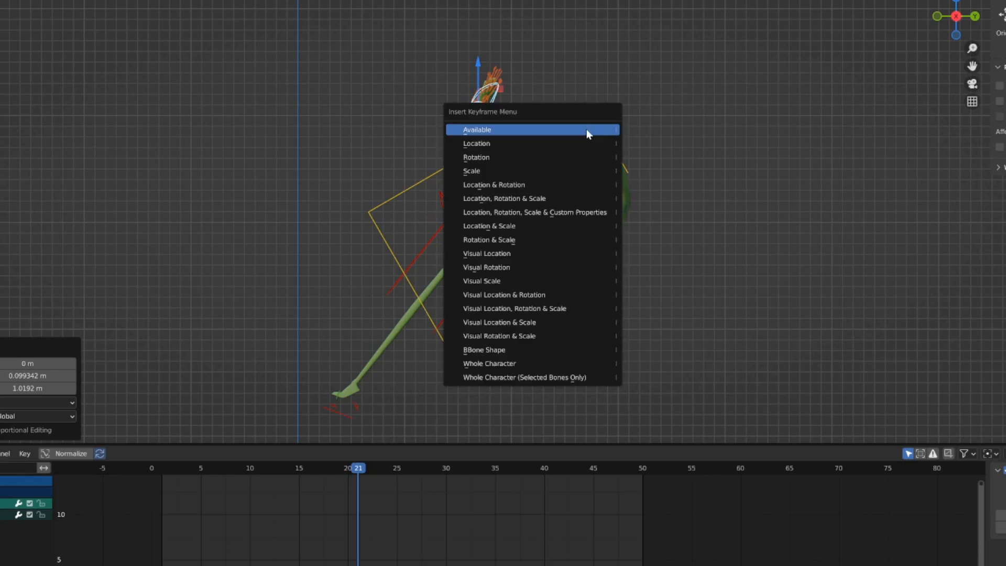
pyautogui.click(487, 144)
# Set the animation's end frame to 40 and play it back to check the arm motion.
pyautogui.hotkey('shift', 'Left')
pyautogui.press('space')
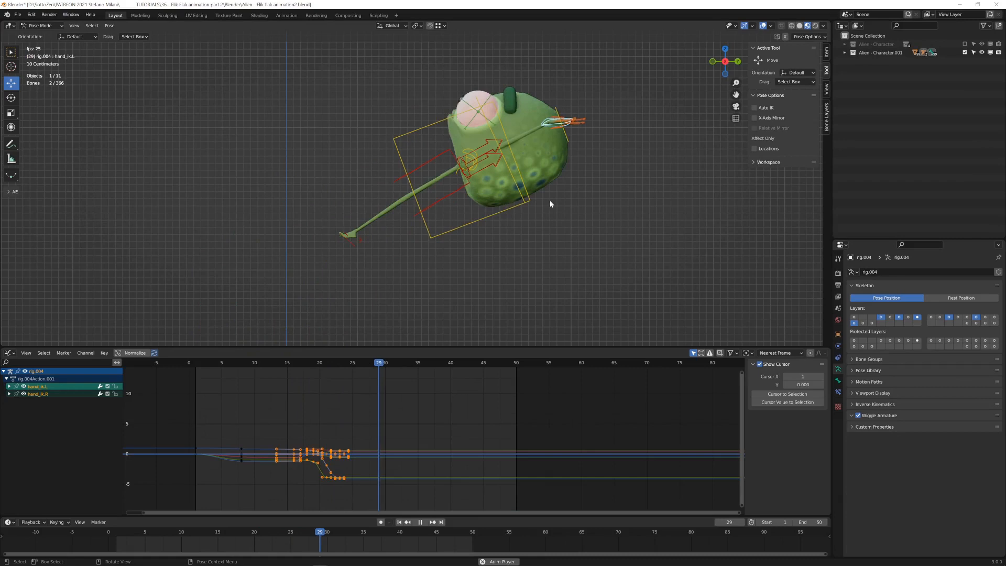
pyautogui.press('space')
pyautogui.scroll(-3, 480, 224)
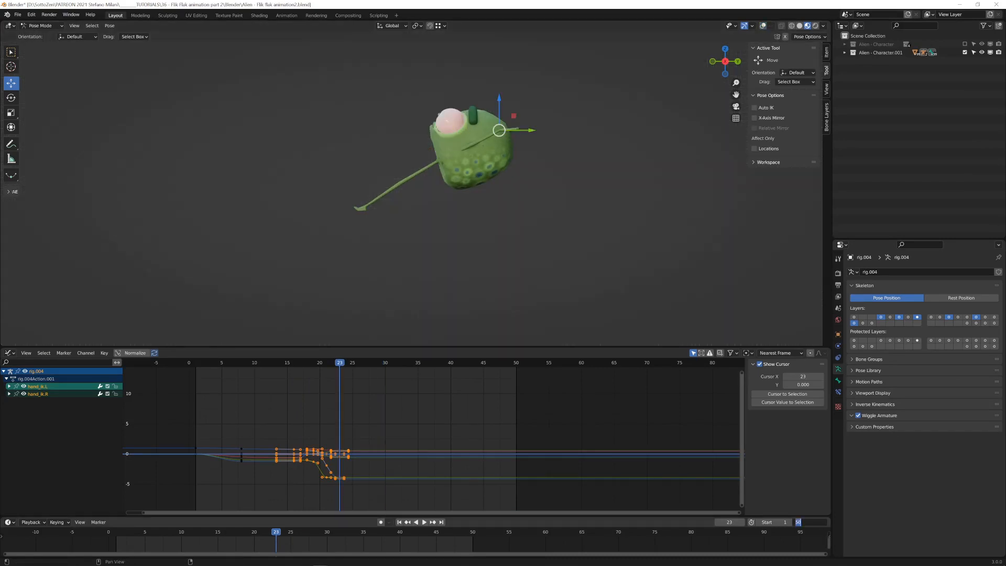
pyautogui.write('40')
pyautogui.press('Return')
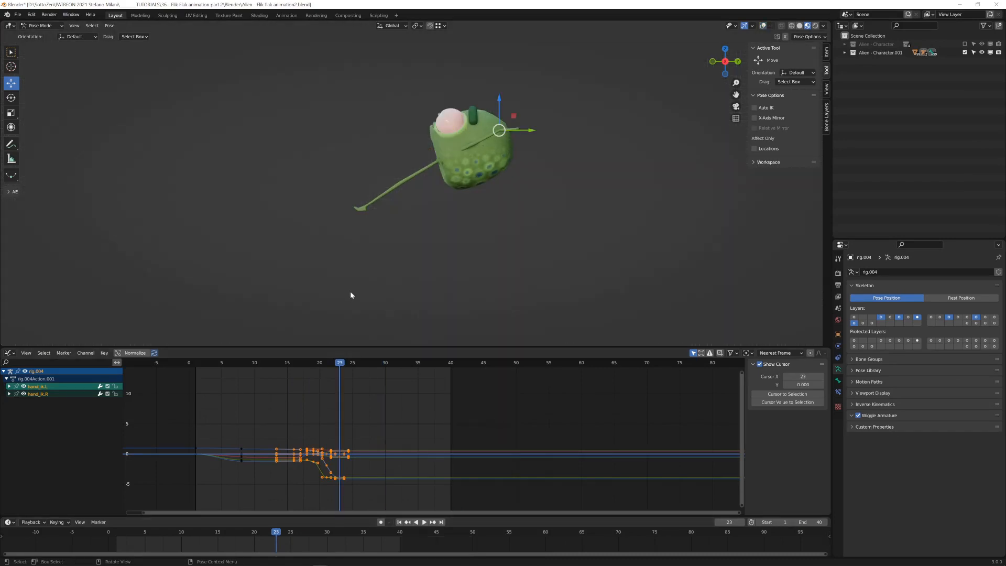
pyautogui.press('space')
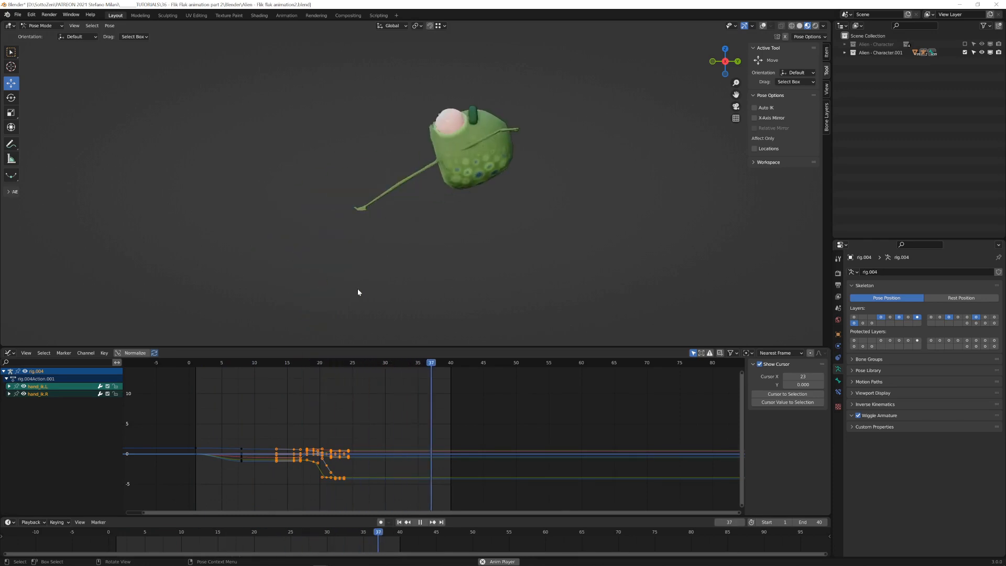
pyautogui.press('space')
pyautogui.hotkey('alt', 'shift', 'z')
# Select both foot heel controls and step through the takeoff frames, ending on frame 20.
pyautogui.keyDown('shift'); pyautogui.moveTo(498, 197); pyautogui.dragTo(520, 200, button='middle'); pyautogui.keyUp('shift')
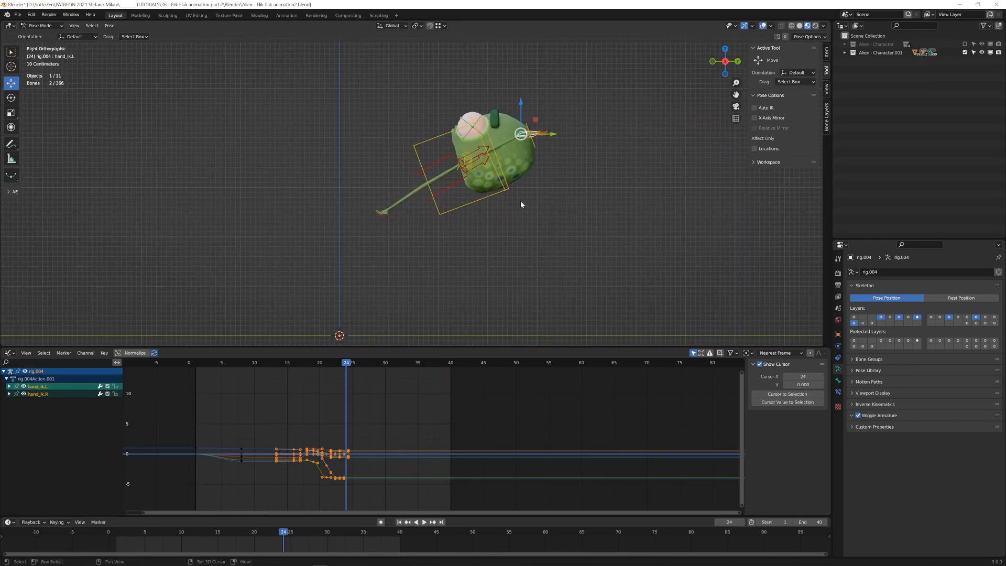
pyautogui.moveTo(341, 365)
pyautogui.mouseDown()
pyautogui.moveTo(297, 373)
pyautogui.moveTo(346, 367)
pyautogui.mouseUp()
pyautogui.moveTo(391, 216); pyautogui.dragTo(395, 225)
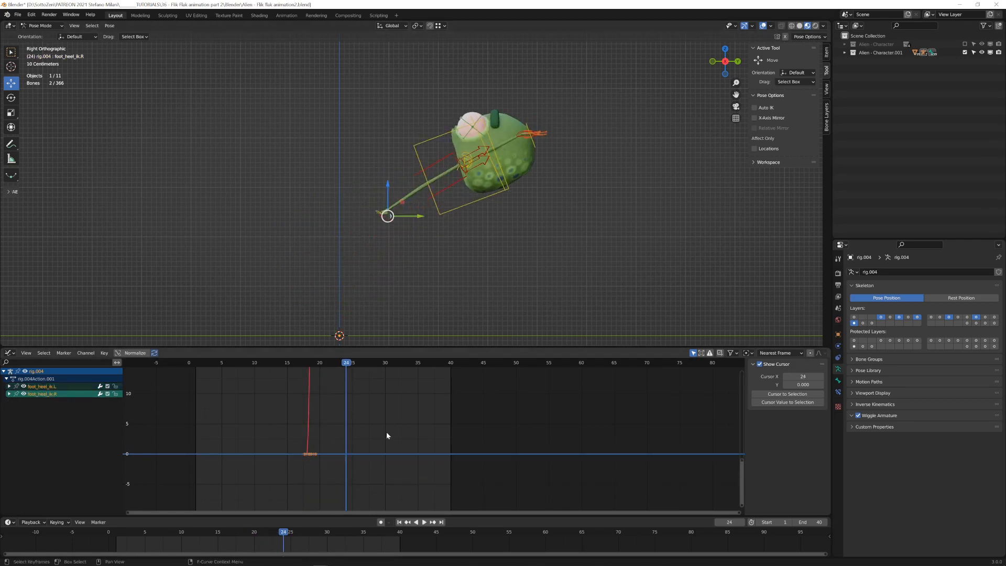
pyautogui.press('Left')
pyautogui.press('Left')
pyautogui.press('Left')
pyautogui.press('Left')
pyautogui.press('Left')
pyautogui.press('Left')
pyautogui.press('Right')
pyautogui.press('Right')
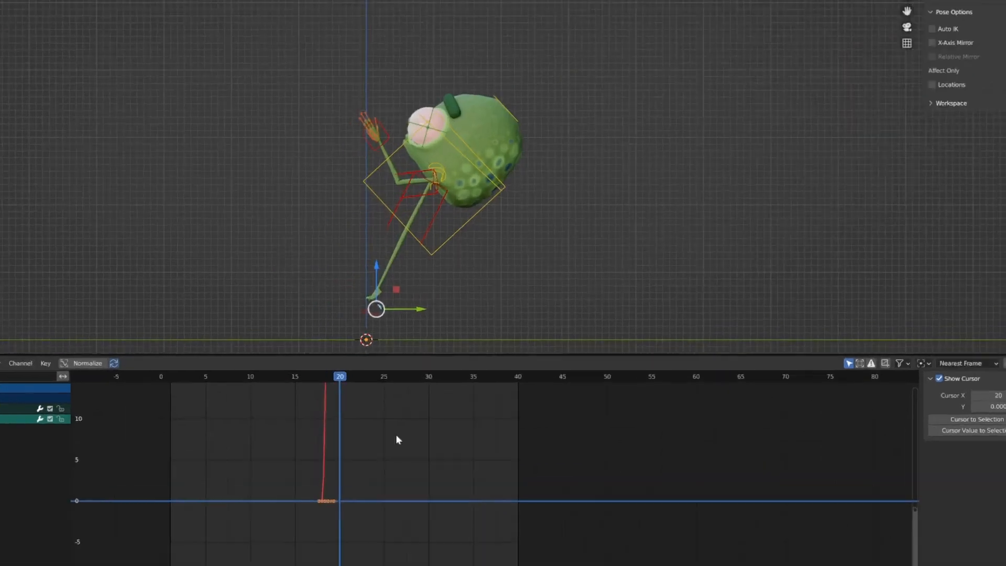
# Clear the rotation of both heel controls at frame 20 and insert a Rotation keyframe.
pyautogui.press('Home')
pyautogui.scroll(-14, 441, 523)
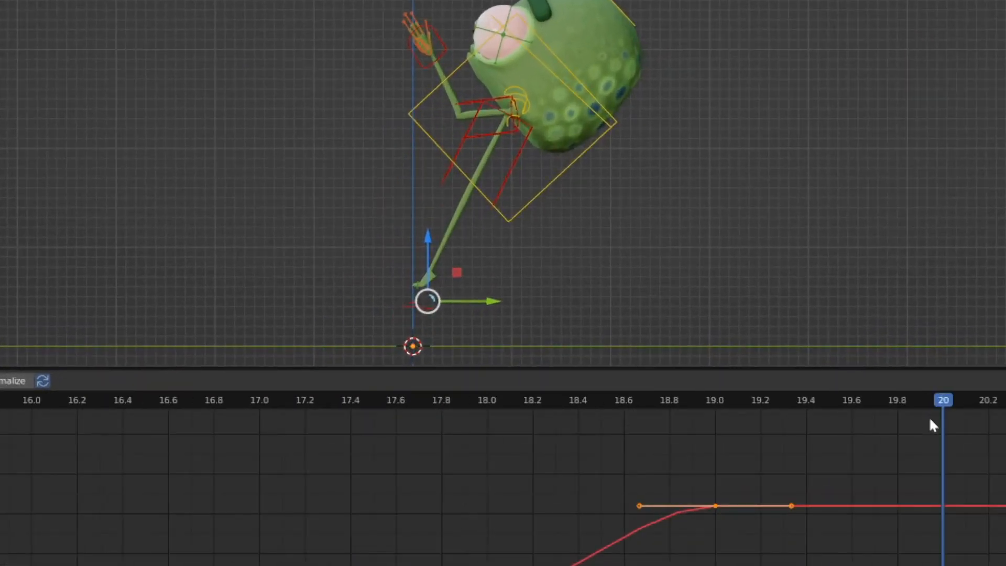
pyautogui.moveTo(939, 403); pyautogui.dragTo(651, 451)
pyautogui.press('Right')
pyautogui.hotkey('alt', 'r')
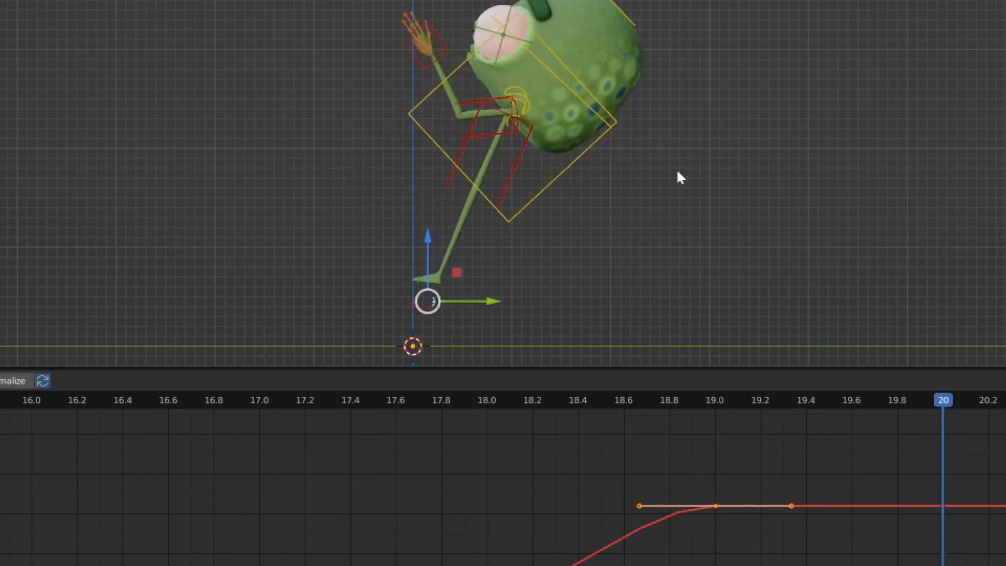
pyautogui.press('i')
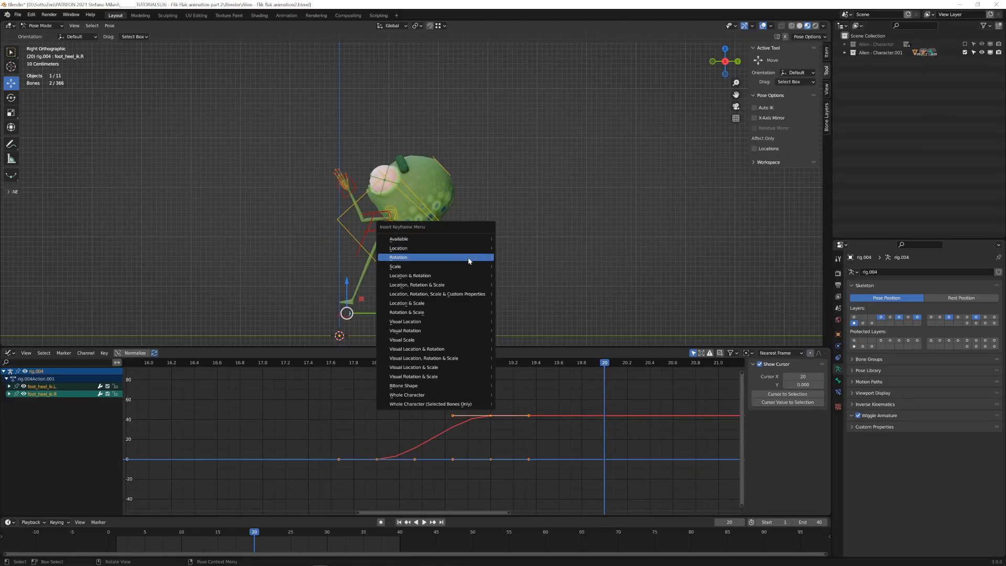
pyautogui.click(676, 168)
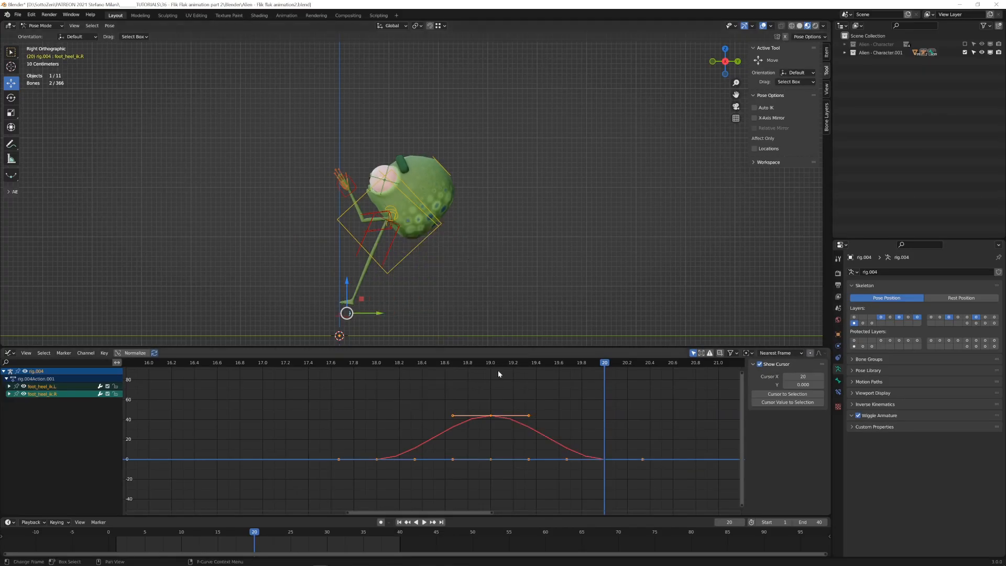
# Select both foot IK controls and rotate them -41° at frame 23.
pyautogui.click(336, 317)
pyautogui.keyDown('shift'); pyautogui.click(336, 317); pyautogui.keyUp('shift')
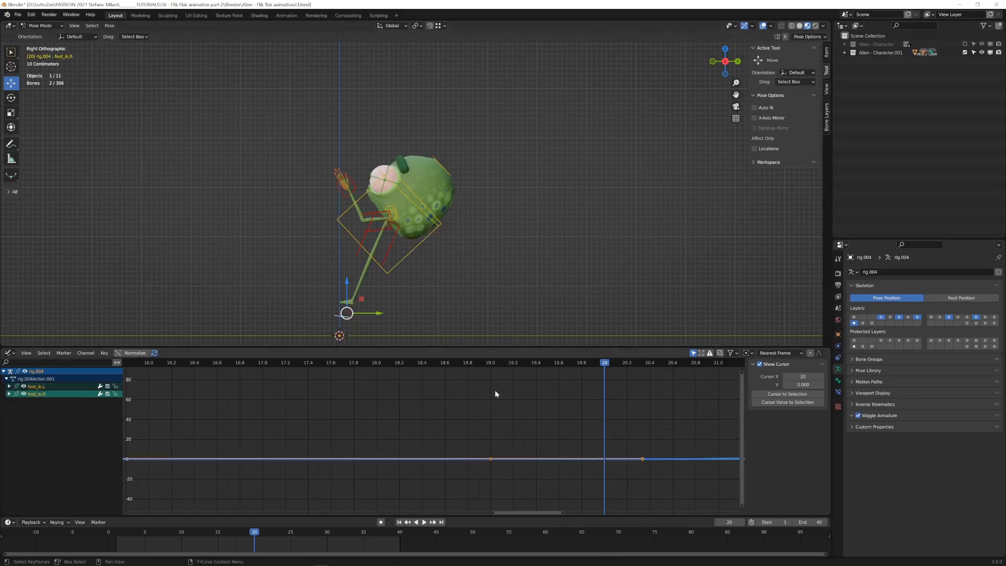
pyautogui.press('Home')
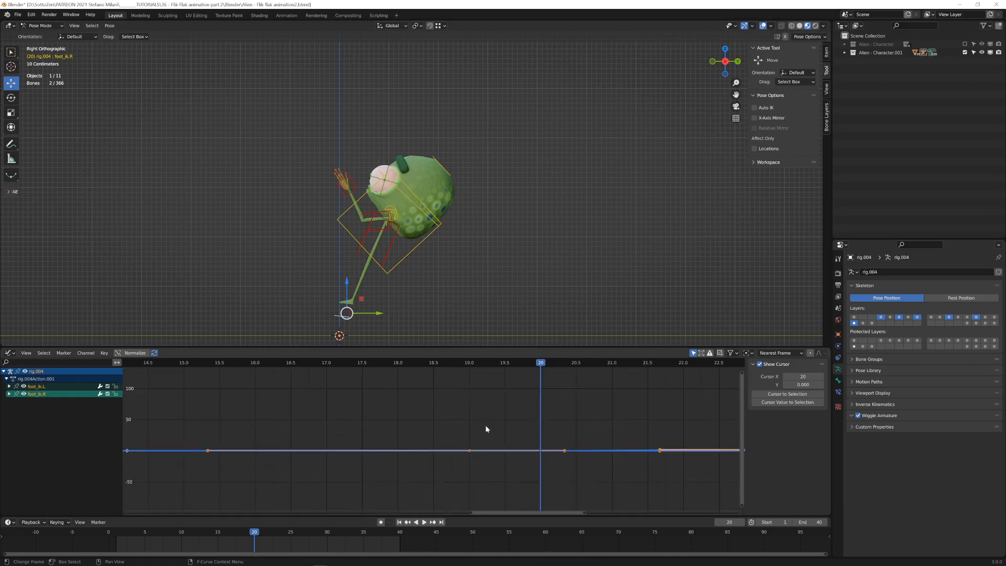
pyautogui.scroll(-9, 450, 417)
pyautogui.moveTo(484, 415); pyautogui.dragTo(428, 429, button='middle')
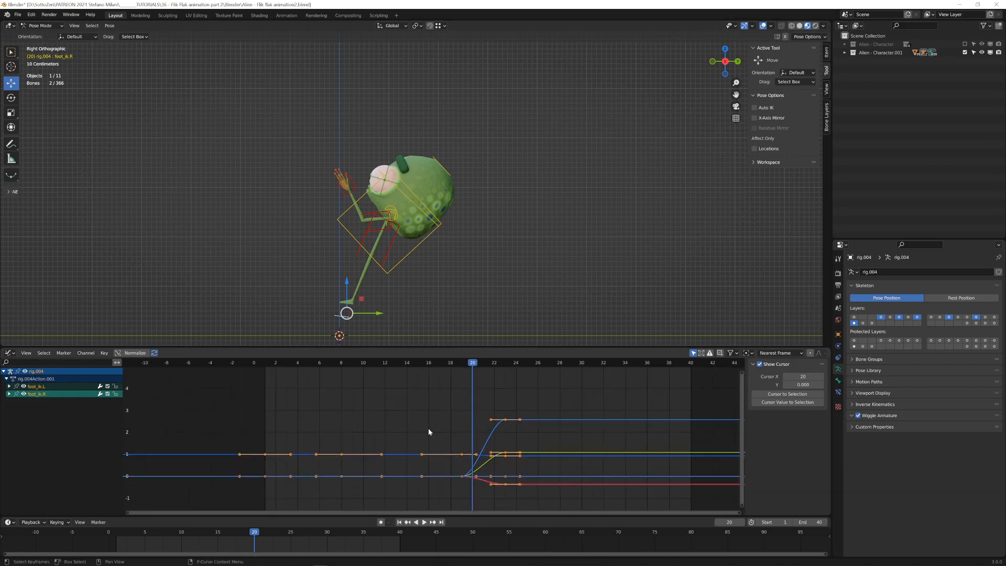
pyautogui.press('Right')
pyautogui.press('Right')
pyautogui.press('Right')
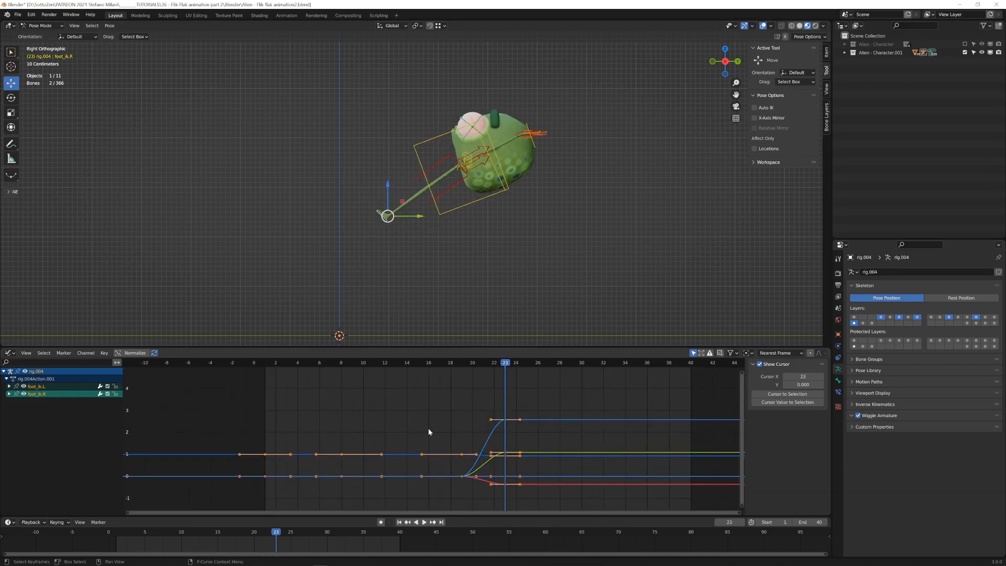
pyautogui.press('r')
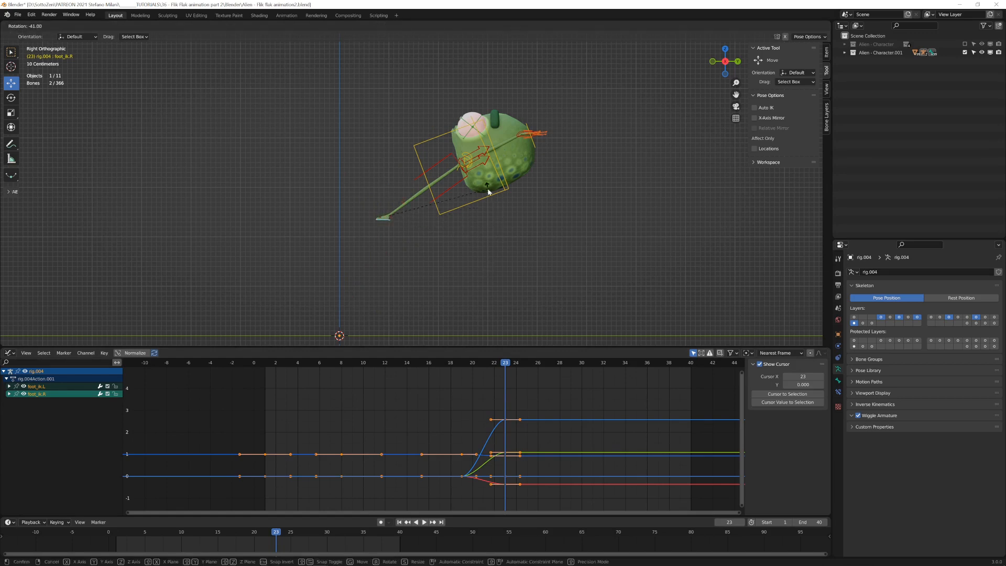
pyautogui.click(488, 192)
# Move both foot controls about 0.22 m backward so the knees bend, and insert a Location & Rotation keyframe.
pyautogui.press('g')
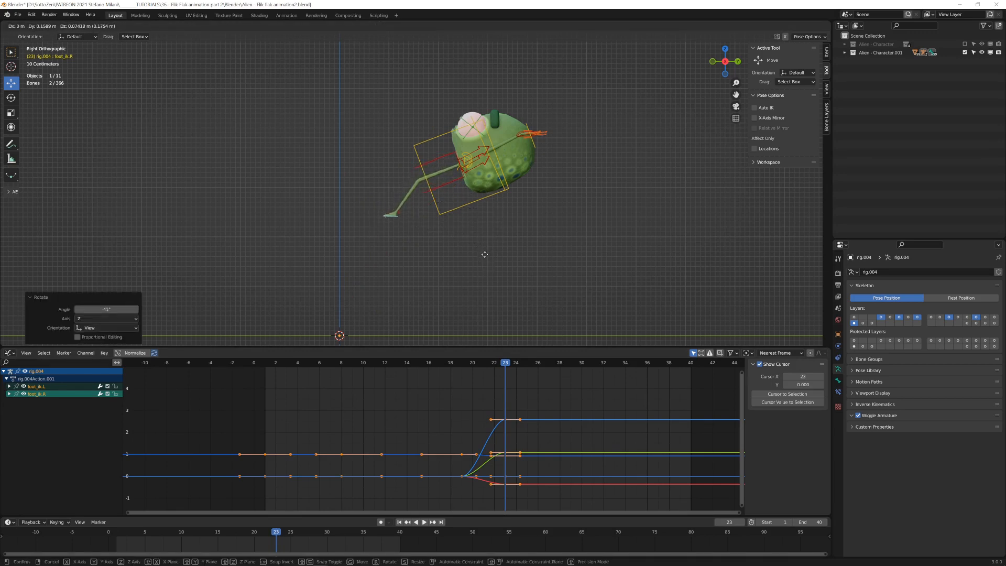
pyautogui.click(487, 260)
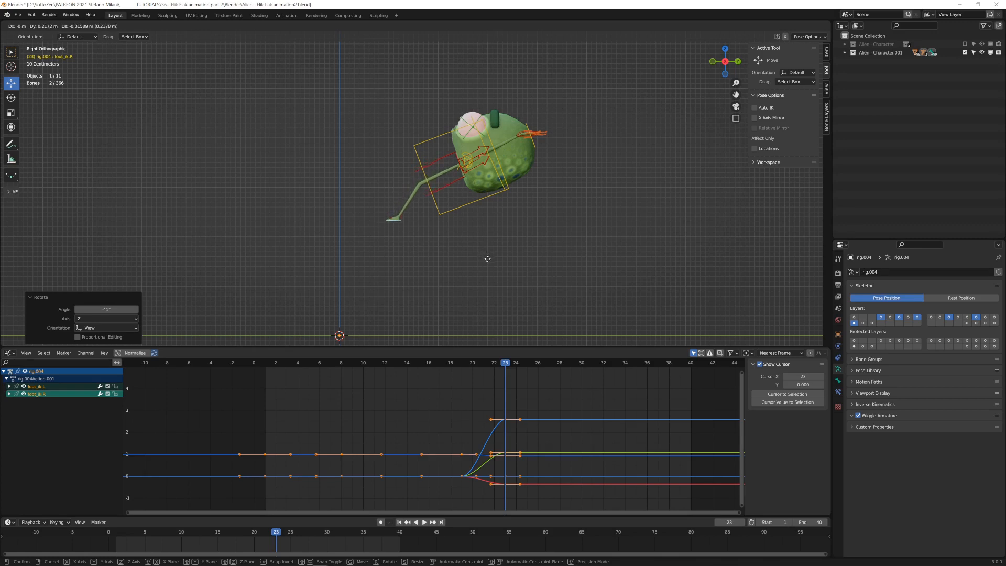
pyautogui.press('i')
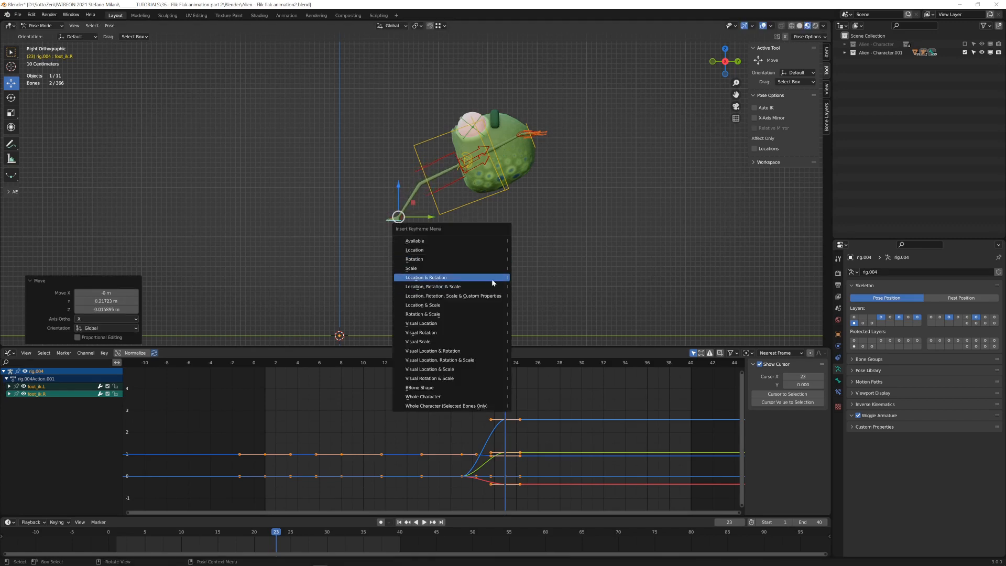
pyautogui.click(494, 280)
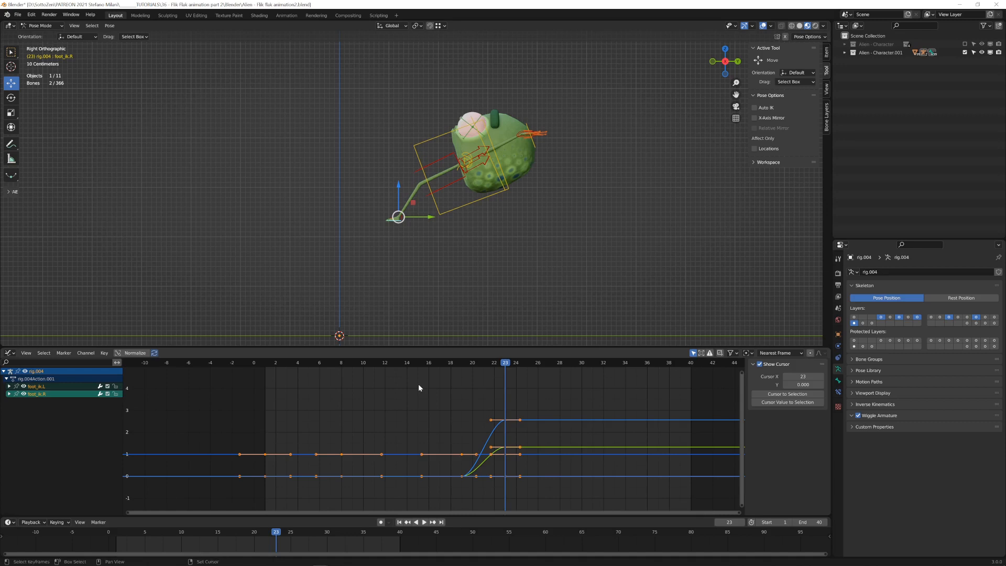
# Play the animation from the first frame to review the leg and foot motion.
pyautogui.hotkey('shift', 'Left')
pyautogui.press('space')
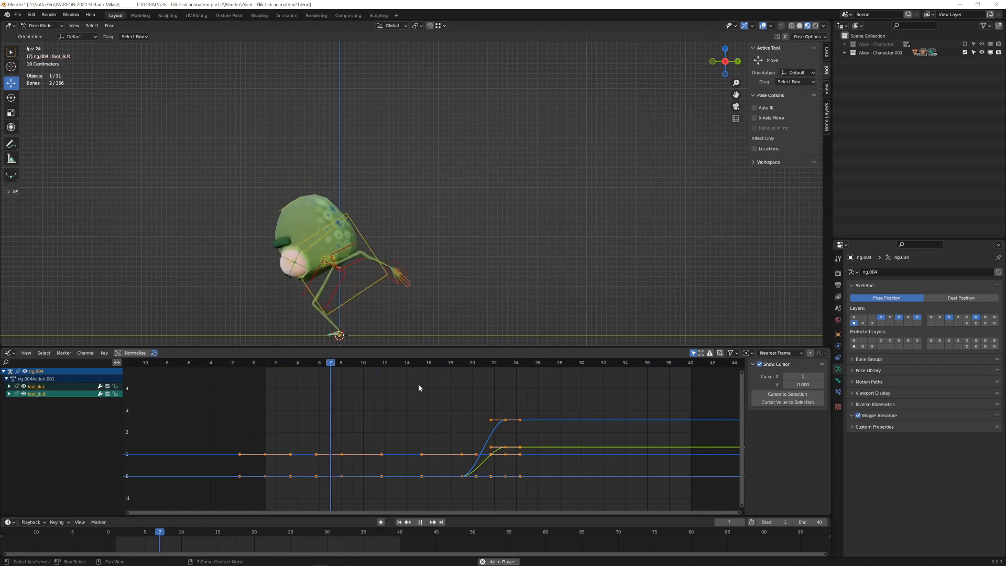
pyautogui.press('space')
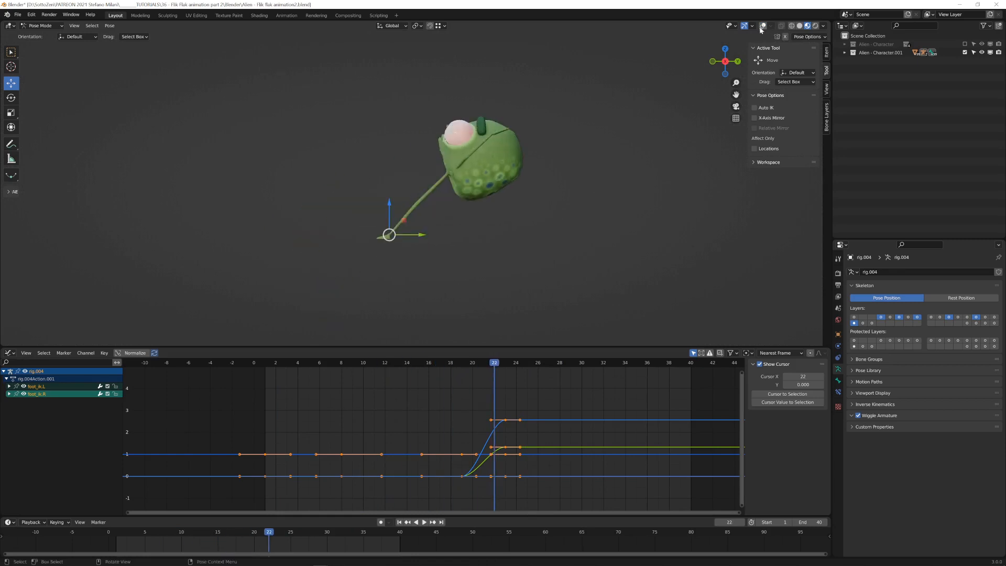
# Select both eye controls at frame 1 in the right side view and set the transform pivot point to Individual Origins.
pyautogui.click(459, 138)
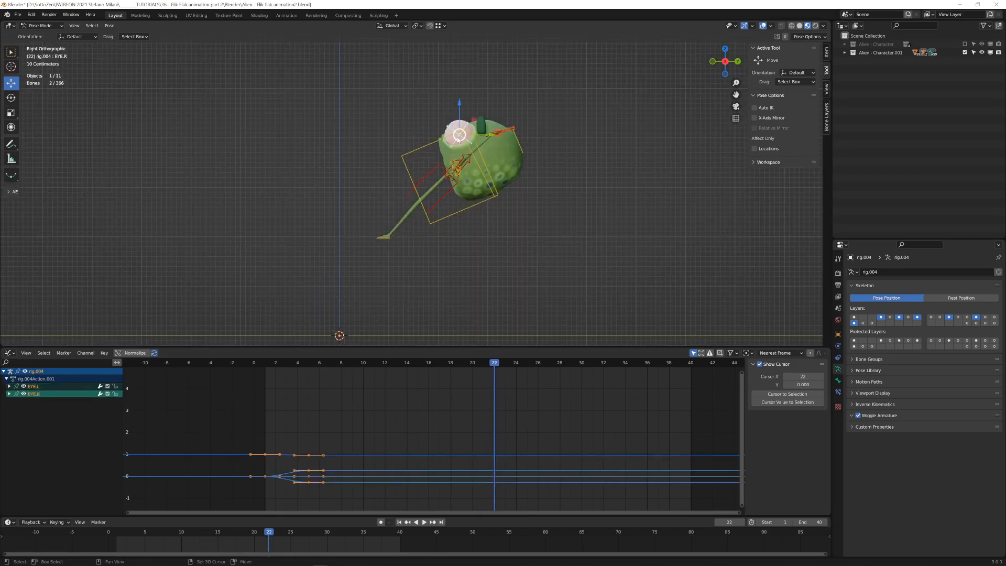
pyautogui.hotkey('shift', 'Left')
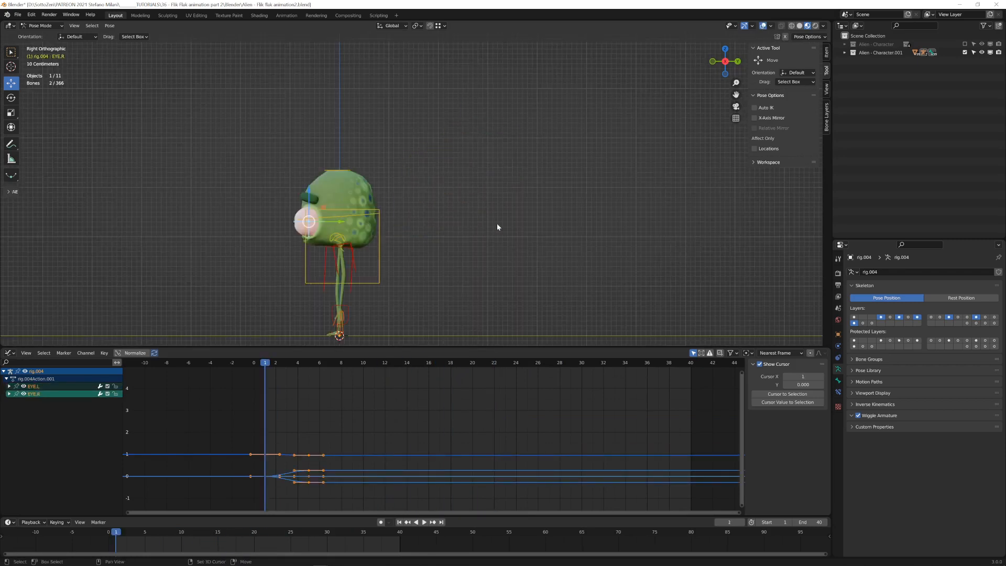
pyautogui.moveTo(503, 211); pyautogui.dragTo(454, 185, button='middle')
pyautogui.press('KP_3')
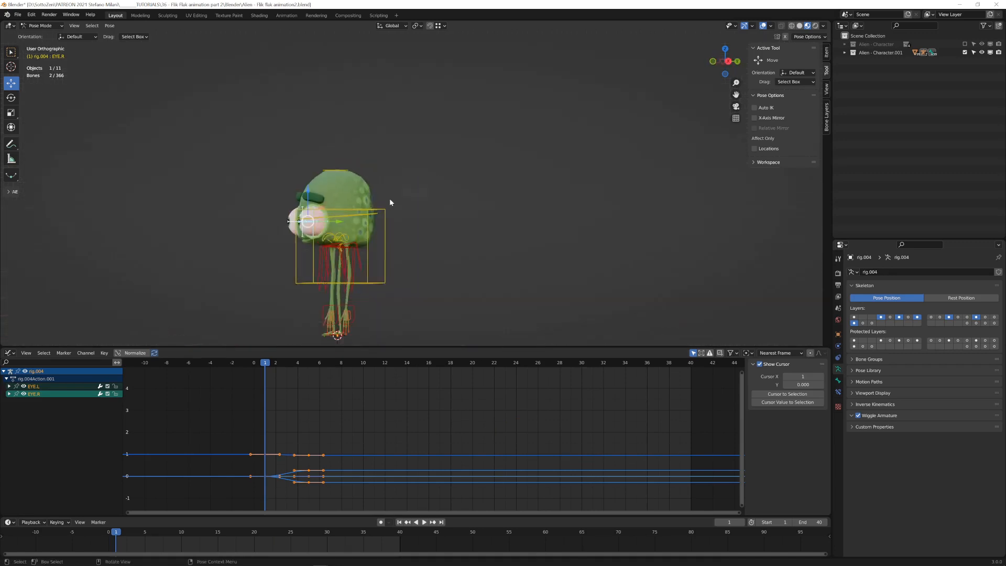
pyautogui.click(417, 26)
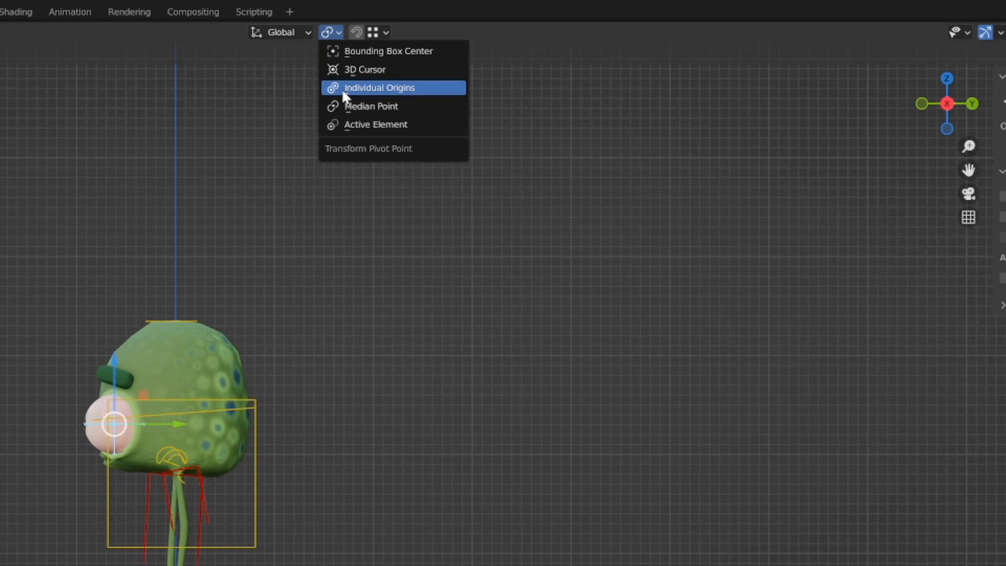
pyautogui.click(343, 89)
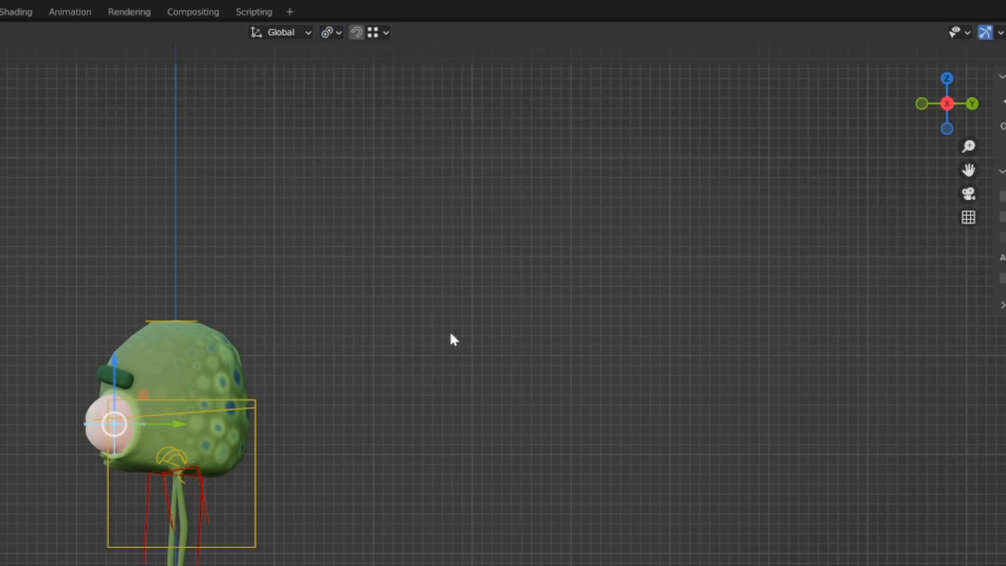
pyautogui.scroll(2, 416, 218)
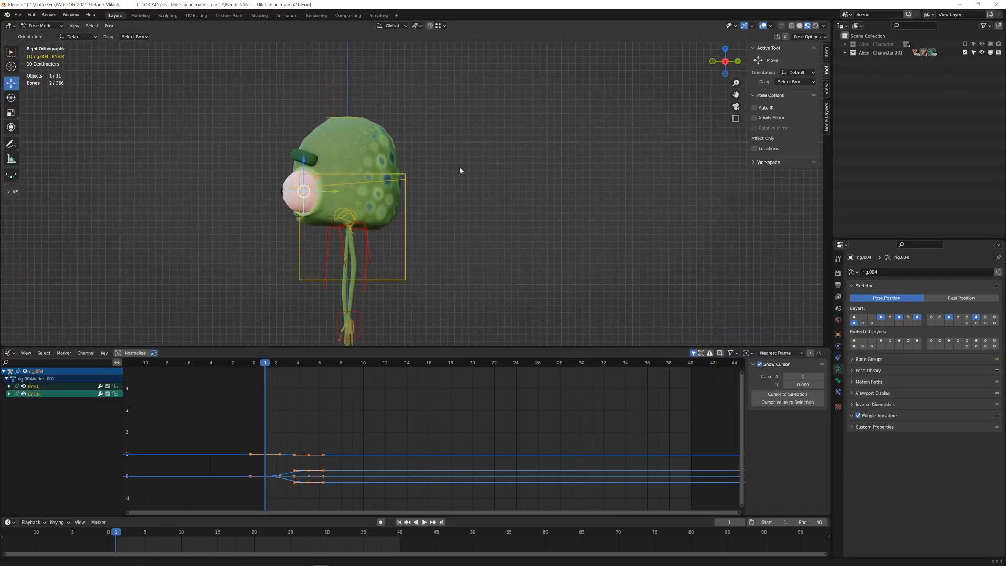
# Advance to frame 16 and insert a Rotation keyframe on both eye controls to hold their current direction.
pyautogui.press('Right')
pyautogui.press('Right')
pyautogui.press('Right')
pyautogui.press('Right')
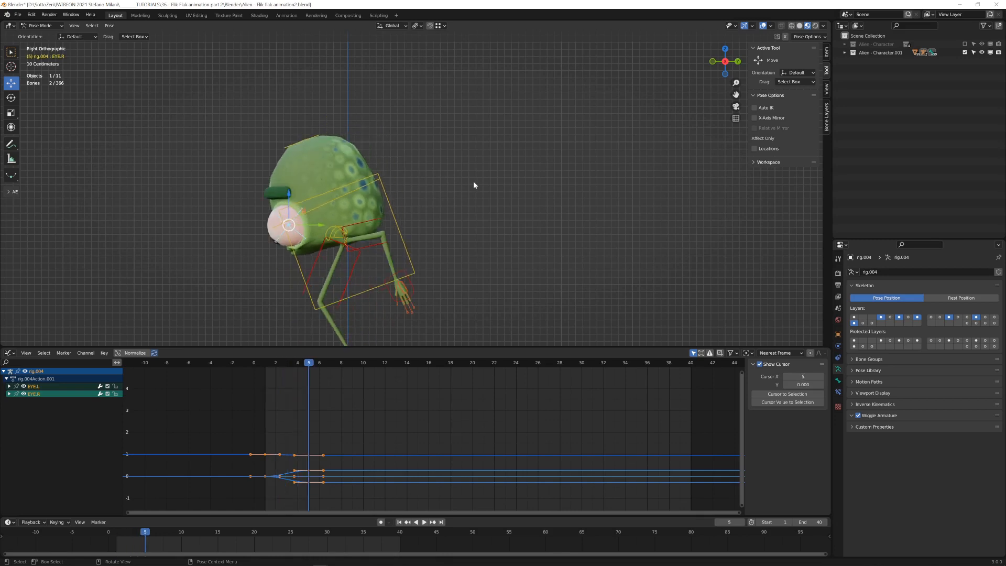
pyautogui.press('Right')
pyautogui.press('Right')
pyautogui.press('Right')
pyautogui.press('Right')
pyautogui.press('Right')
pyautogui.press('Right')
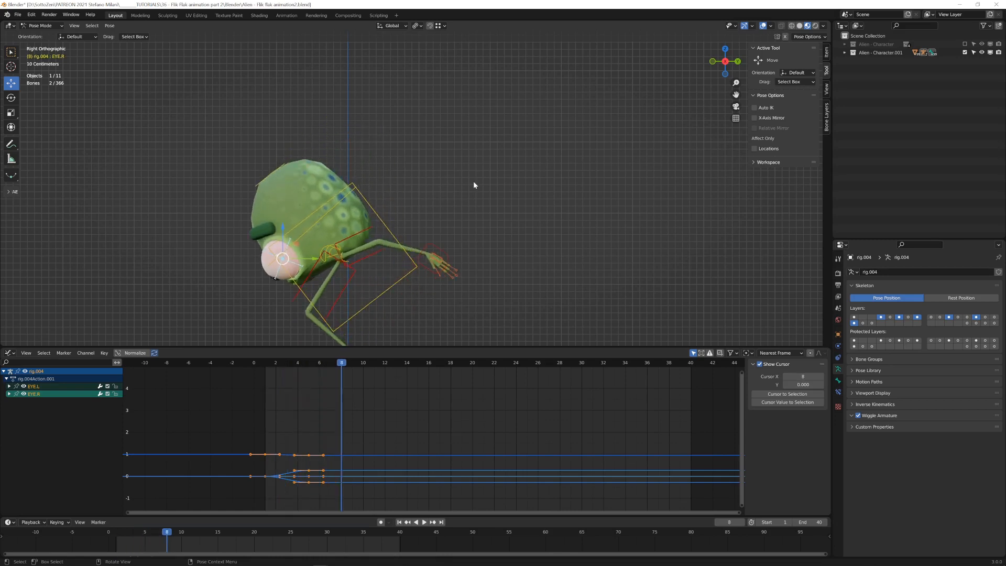
pyautogui.press('Right')
pyautogui.press('Right')
pyautogui.press('Right')
pyautogui.press('Right')
pyautogui.press('Right')
pyautogui.press('Right')
pyautogui.press('Right')
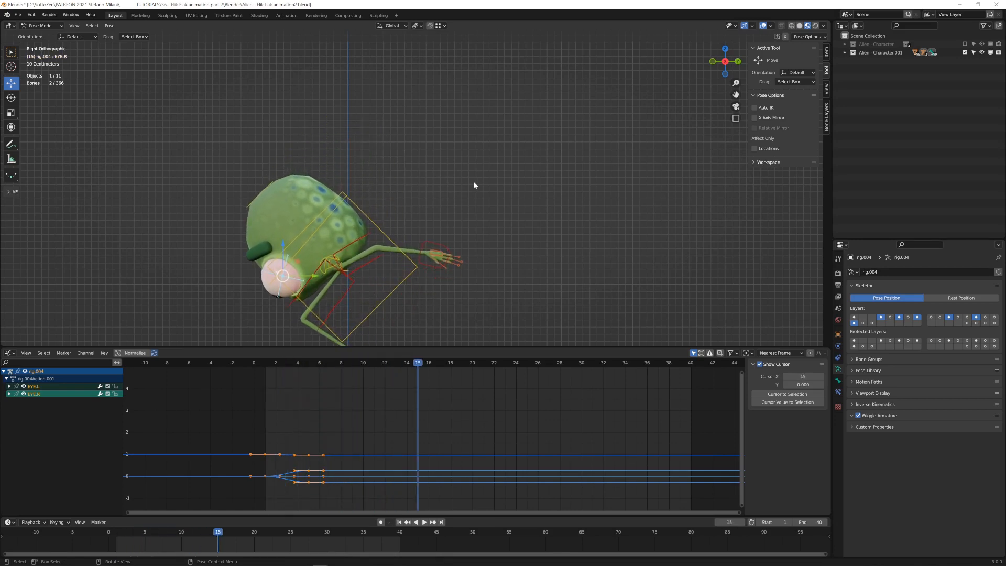
pyautogui.press('Left')
pyautogui.press('Left')
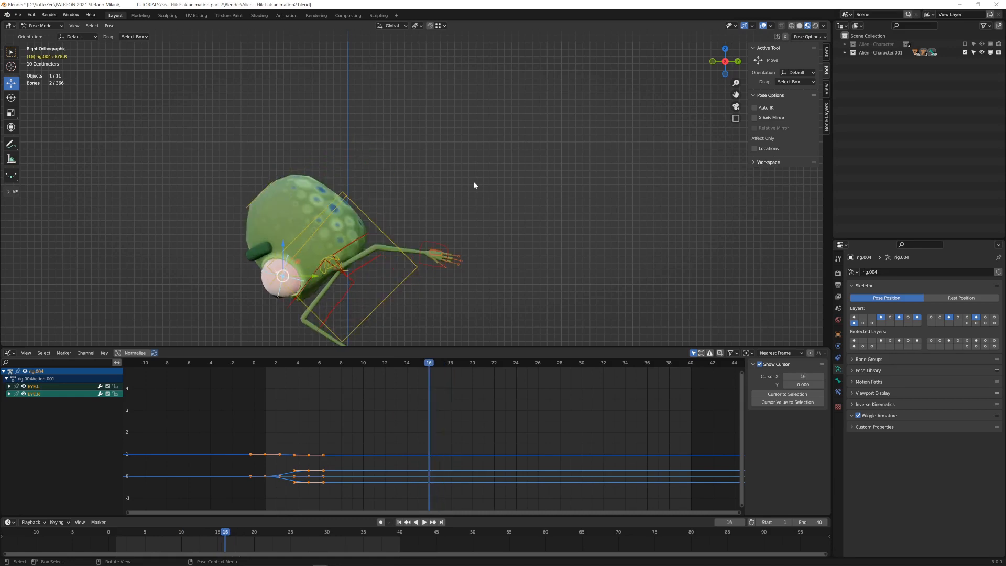
pyautogui.press('i')
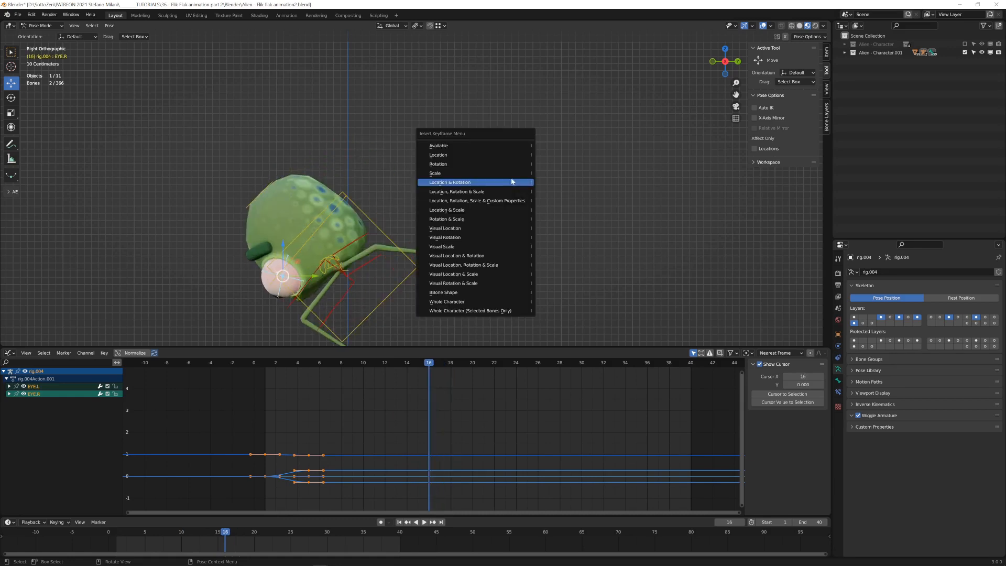
pyautogui.click(508, 166)
# Select both hand IK controls and move them about 0.78 m down and 0.08 m along Y at frame 18.
pyautogui.press('Right')
pyautogui.press('Right')
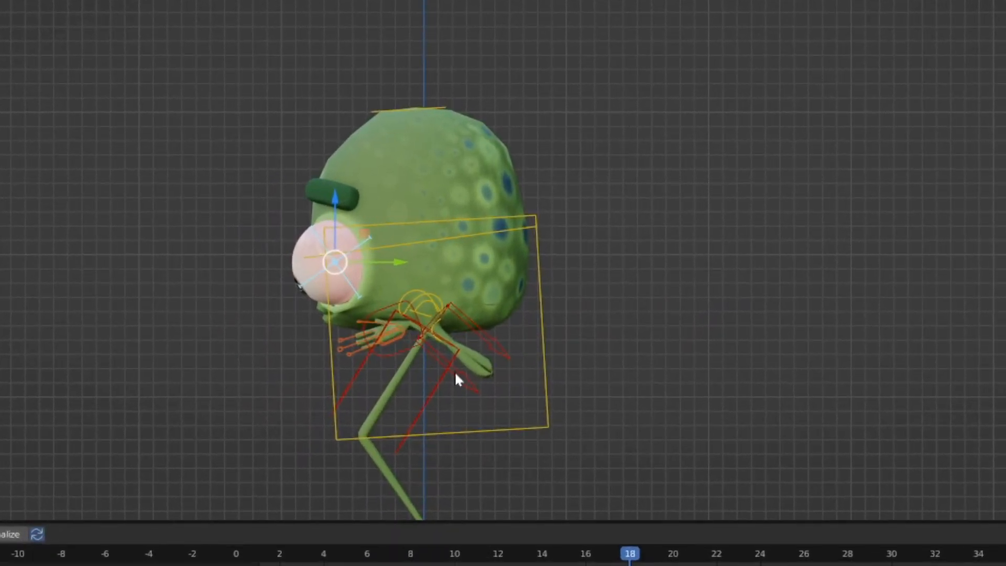
pyautogui.press('Left')
pyautogui.press('Left')
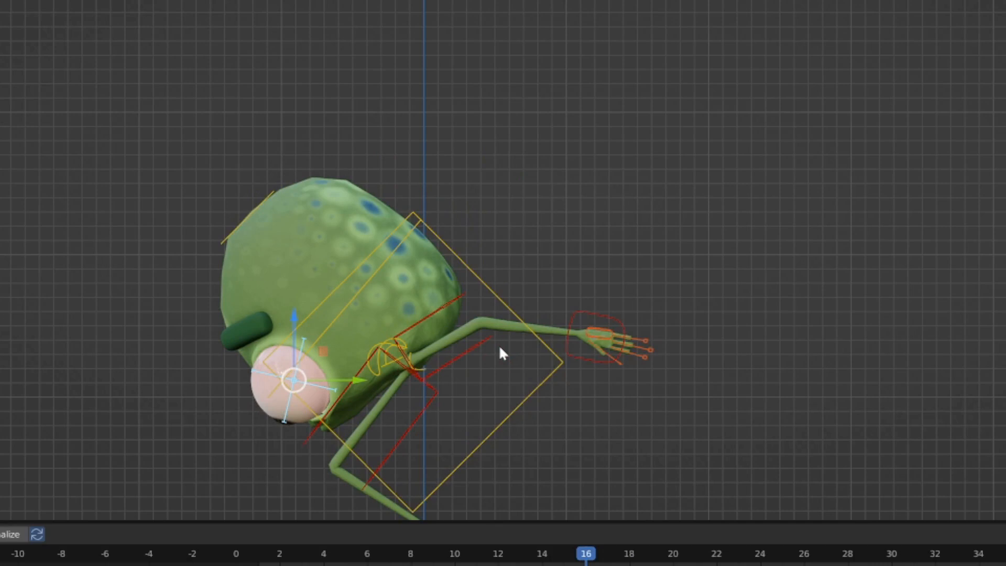
pyautogui.click(585, 313)
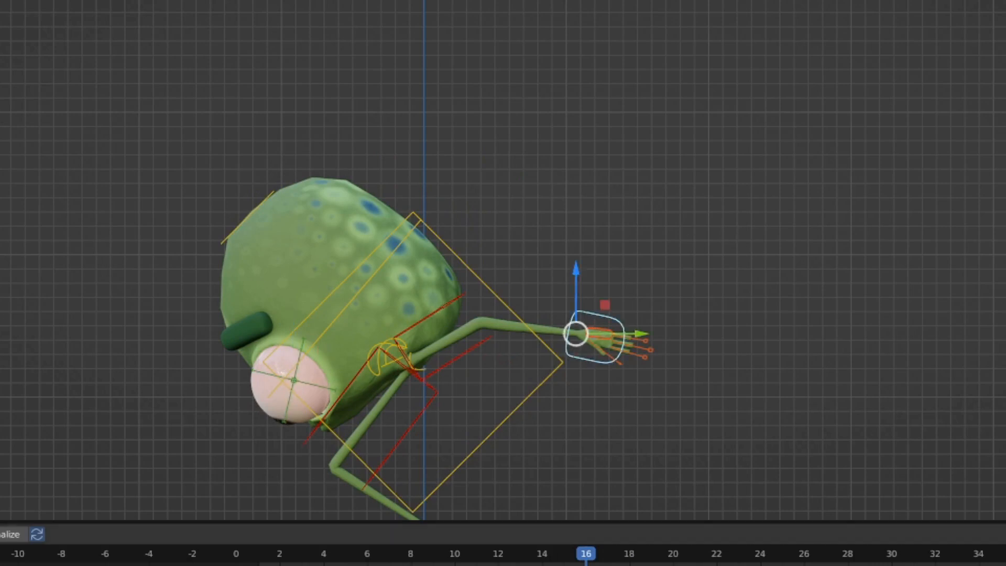
pyautogui.press('Right')
pyautogui.press('Right')
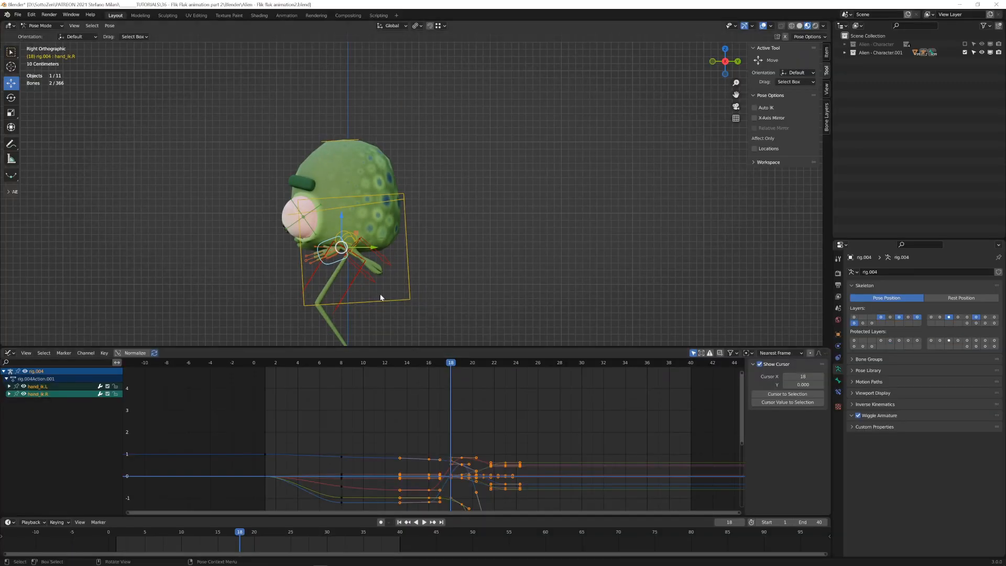
pyautogui.press('g')
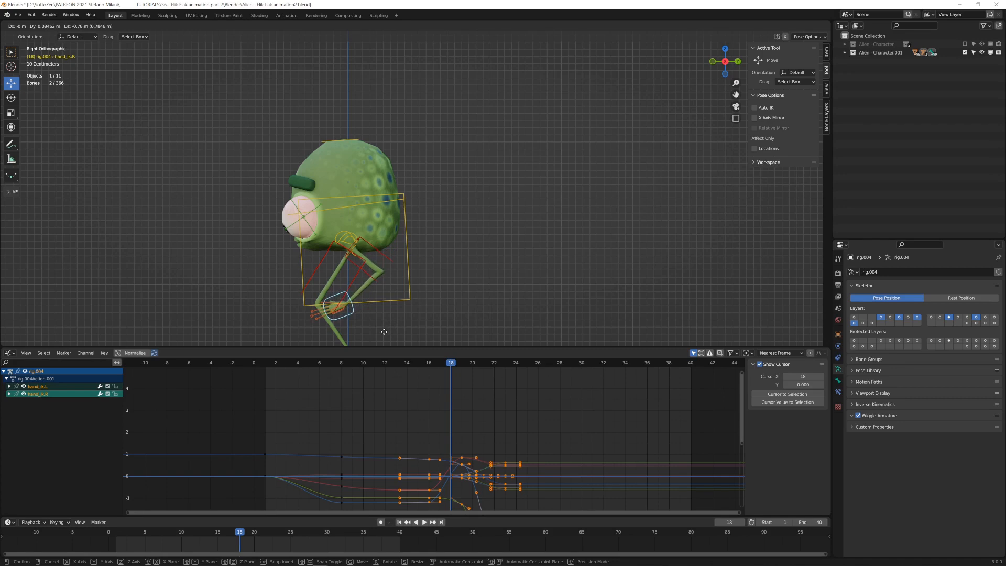
pyautogui.click(384, 331)
# Rotate both hand controls about -16° at frame 18, insert a Location & Rotation keyframe, and check the motion up to frame 20.
pyautogui.press('r')
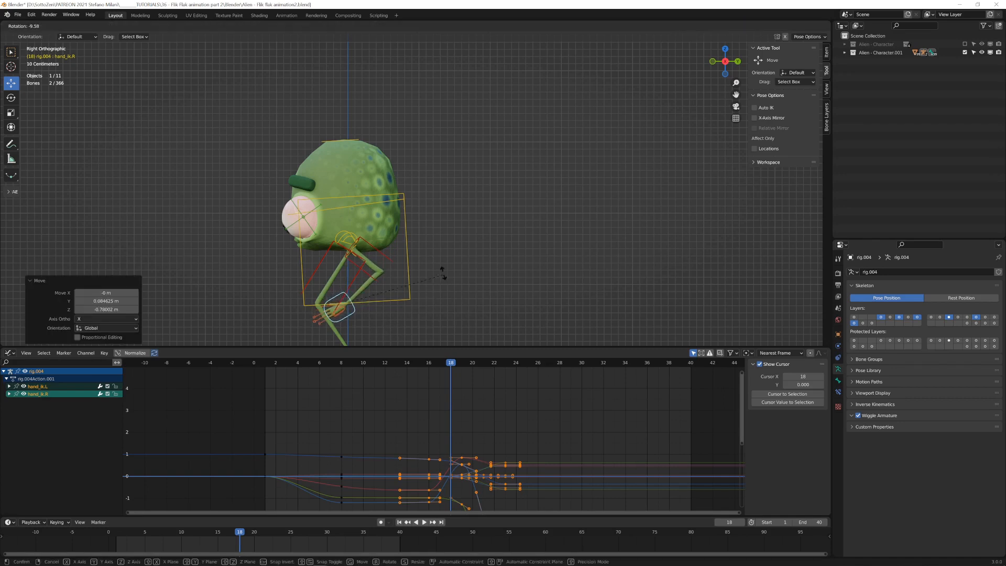
pyautogui.click(444, 260)
pyautogui.press('i')
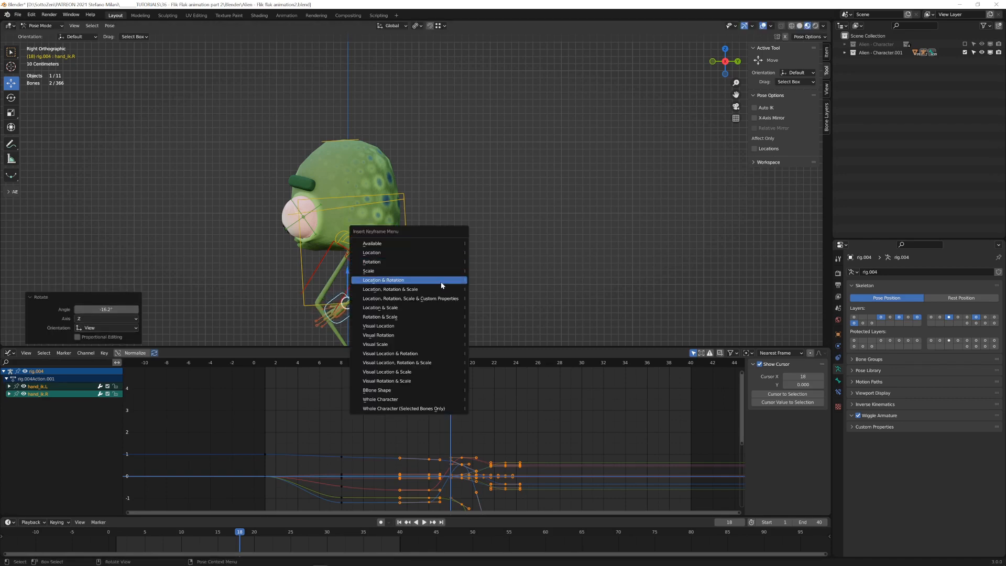
pyautogui.click(441, 280)
pyautogui.press('Right')
pyautogui.press('Right')
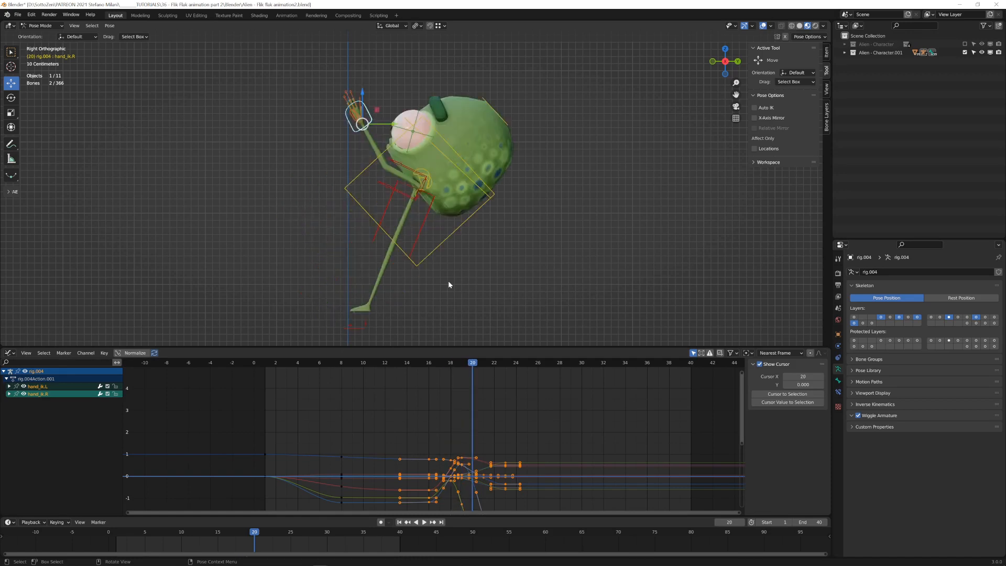
# Select both eye controls, rotate them about 71° at frame 19, and insert a Rotation keyframe.
pyautogui.press('Left')
pyautogui.press('Left')
pyautogui.press('Left')
pyautogui.press('Left')
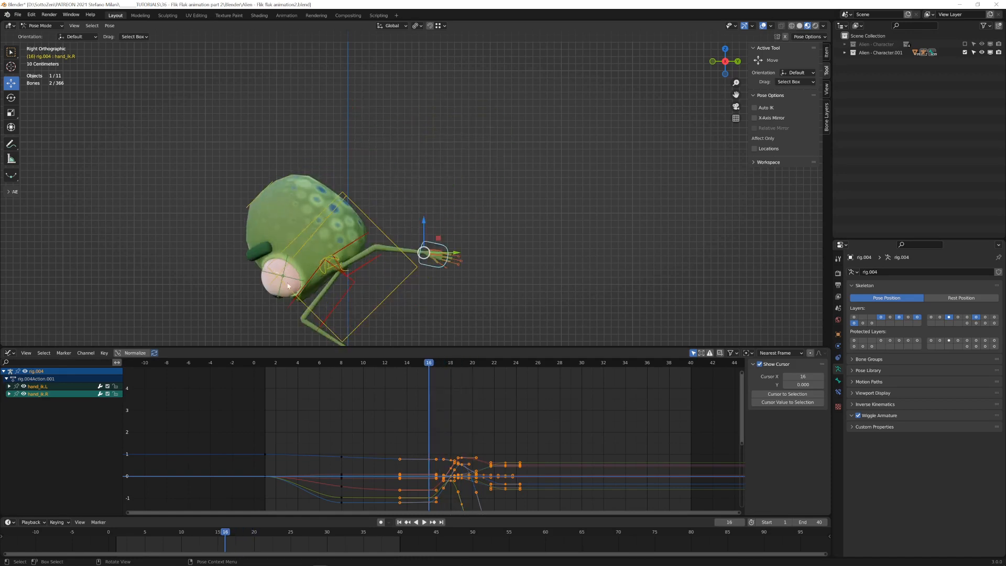
pyautogui.click(293, 282)
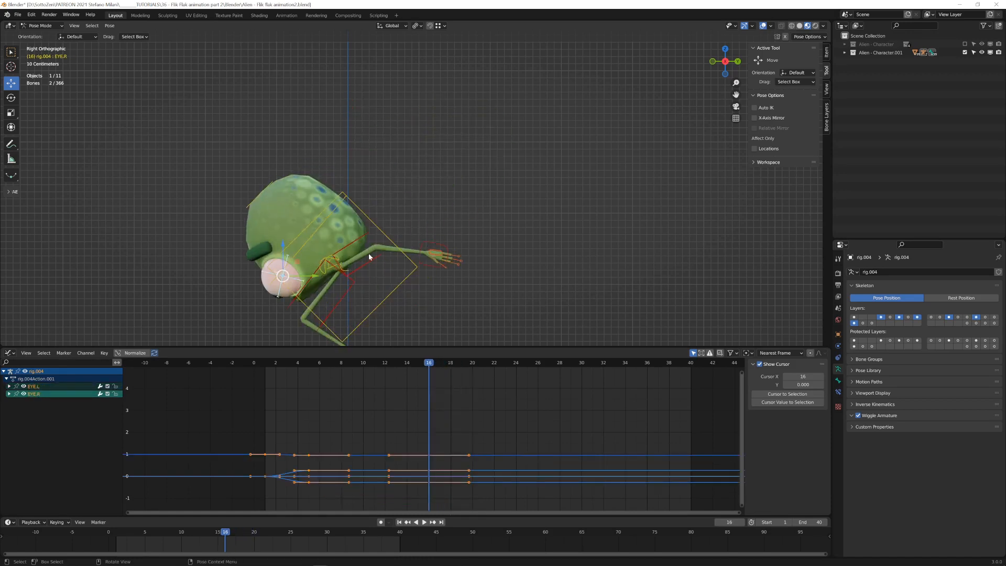
pyautogui.press('Right')
pyautogui.press('Right')
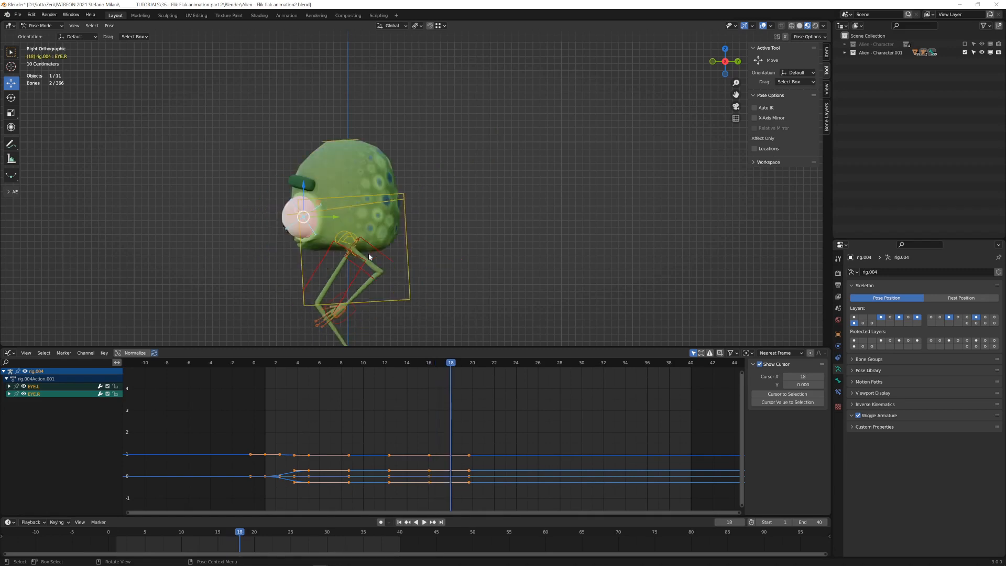
pyautogui.press('Right')
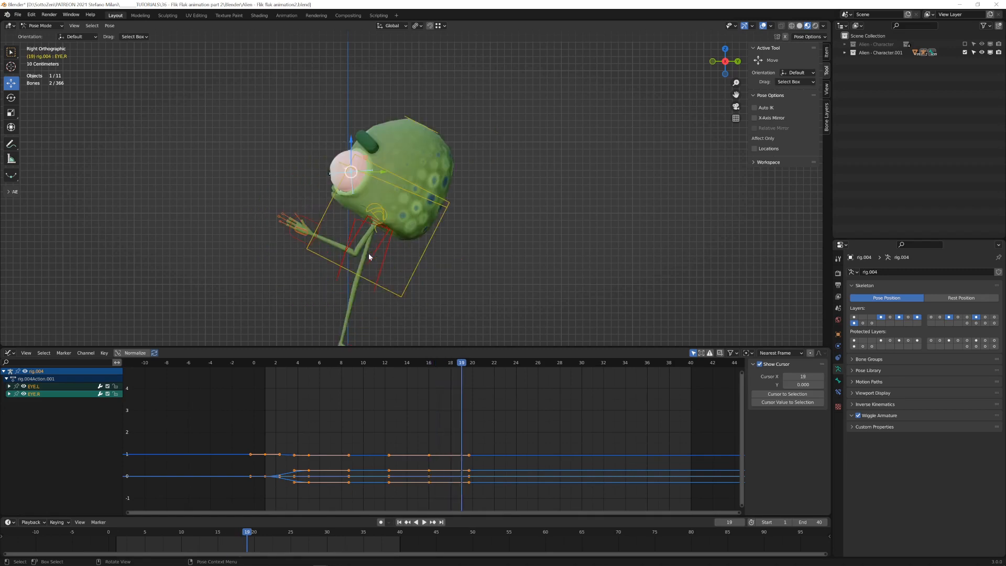
pyautogui.press('r')
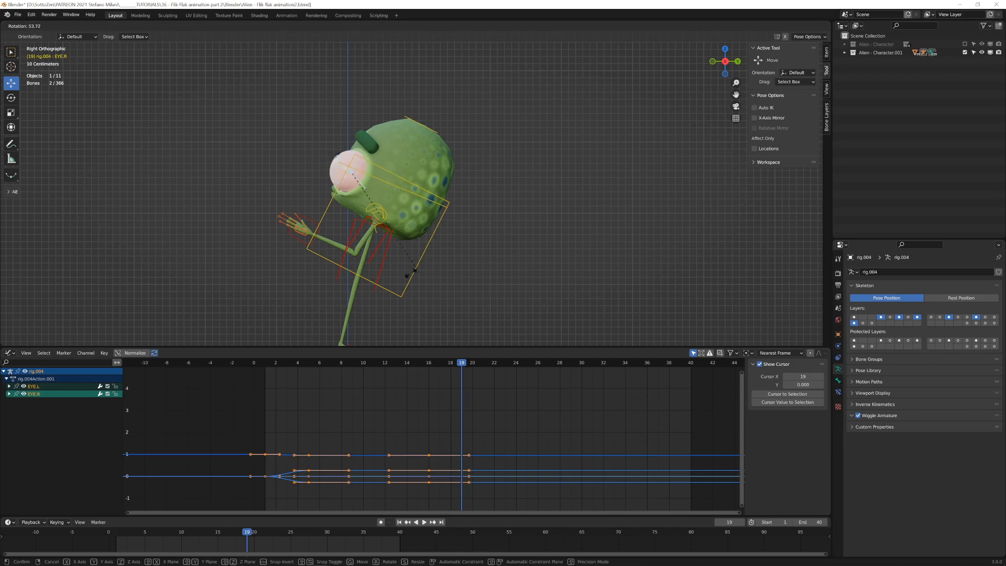
pyautogui.click(379, 274)
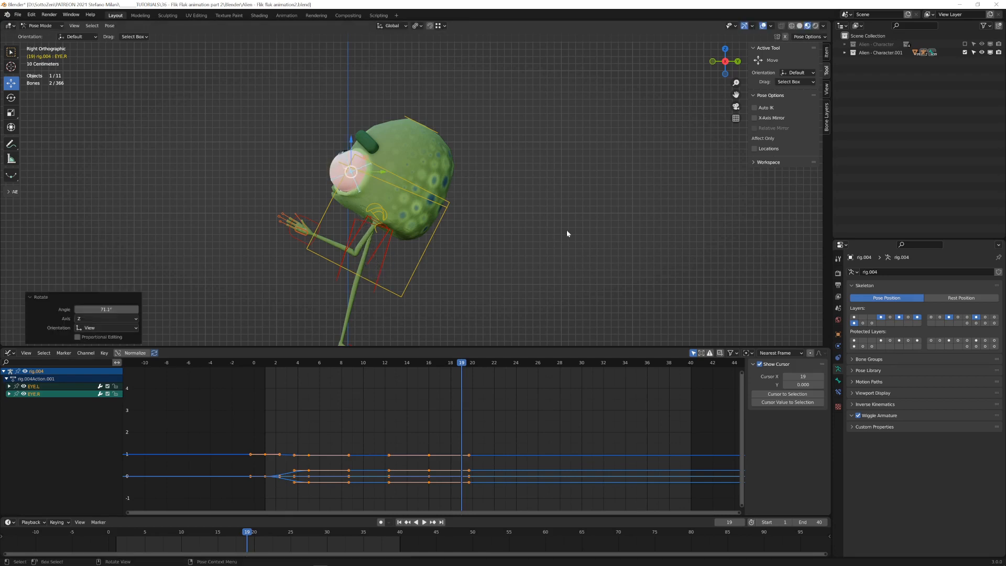
pyautogui.press('i')
pyautogui.click(560, 212)
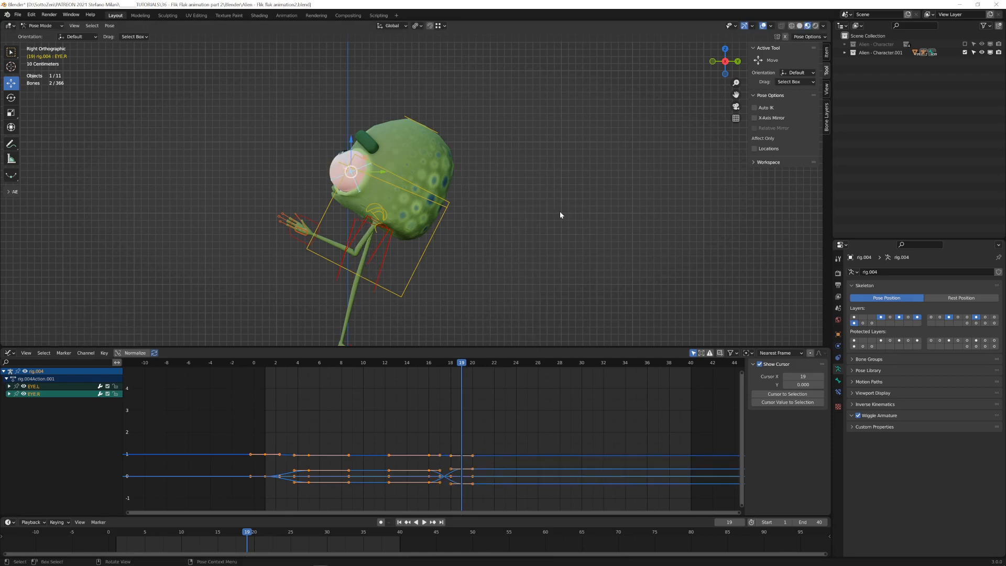
# Play the animation and scrub through the frames near 20 to check the eye direction from a perspective angle.
pyautogui.press('space')
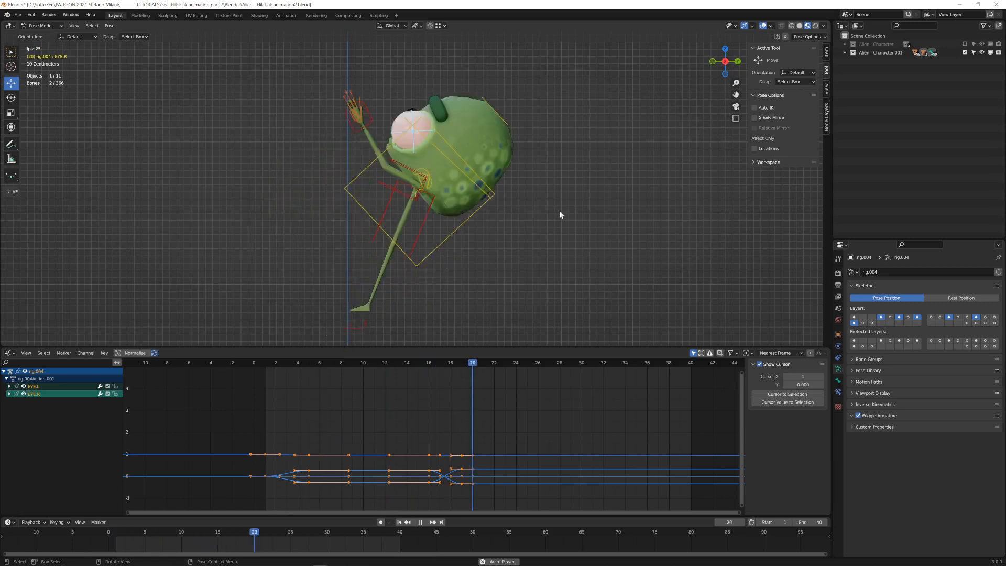
pyautogui.press('space')
pyautogui.moveTo(585, 192); pyautogui.dragTo(435, 266, button='middle')
pyautogui.moveTo(484, 364); pyautogui.dragTo(468, 365)
# Rotate both eye controls about 14.7° at frame 25 in the right side view and insert a Rotation keyframe.
pyautogui.press('Right')
pyautogui.press('Right')
pyautogui.press('Right')
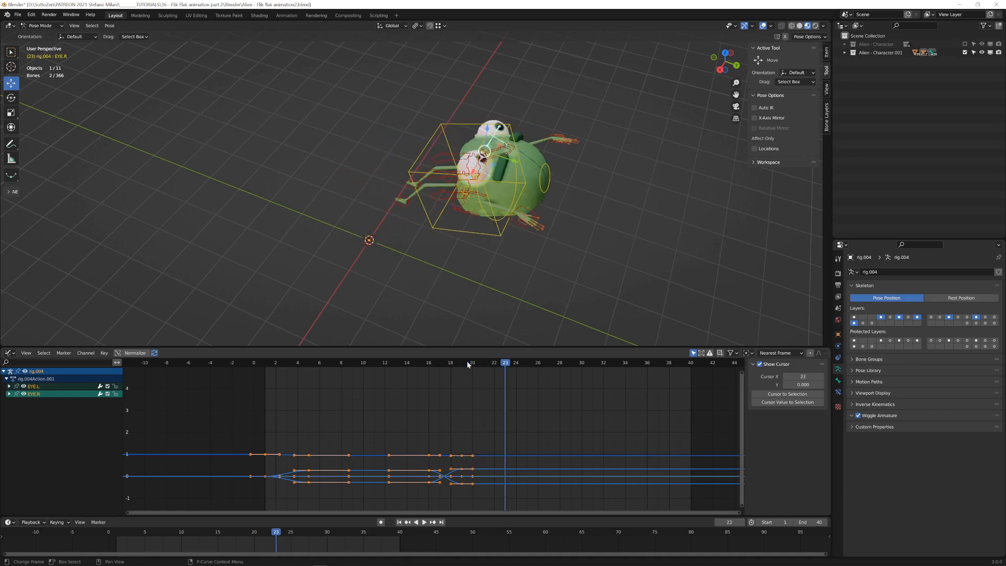
pyautogui.press('Right')
pyautogui.press('Right')
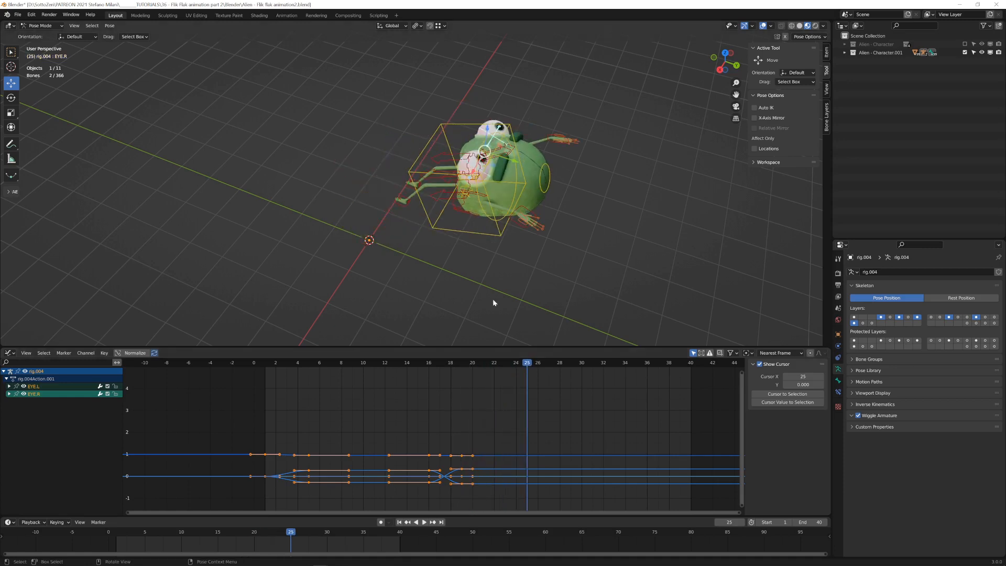
pyautogui.press('KP_3')
pyautogui.scroll(5, 367, 278)
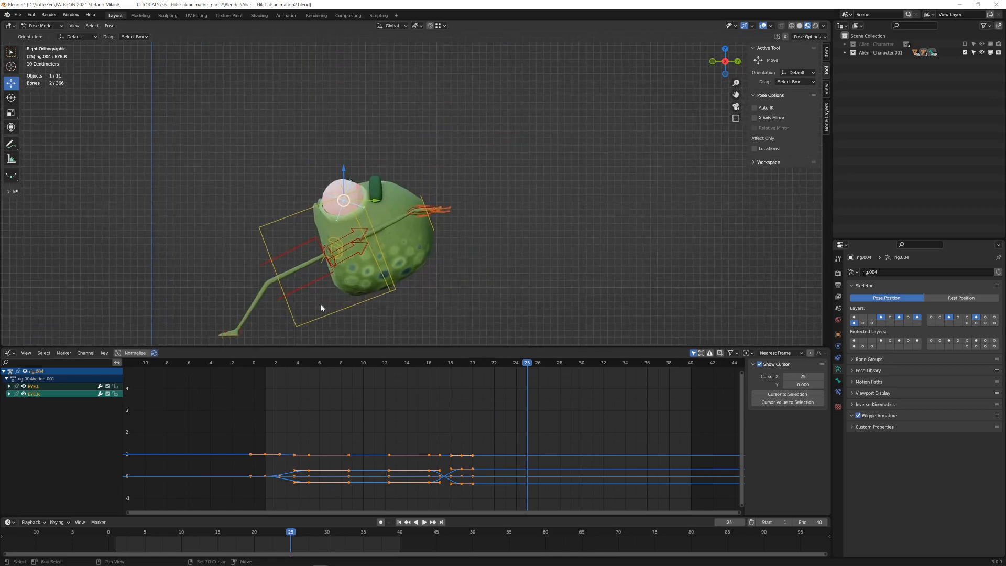
pyautogui.press('r')
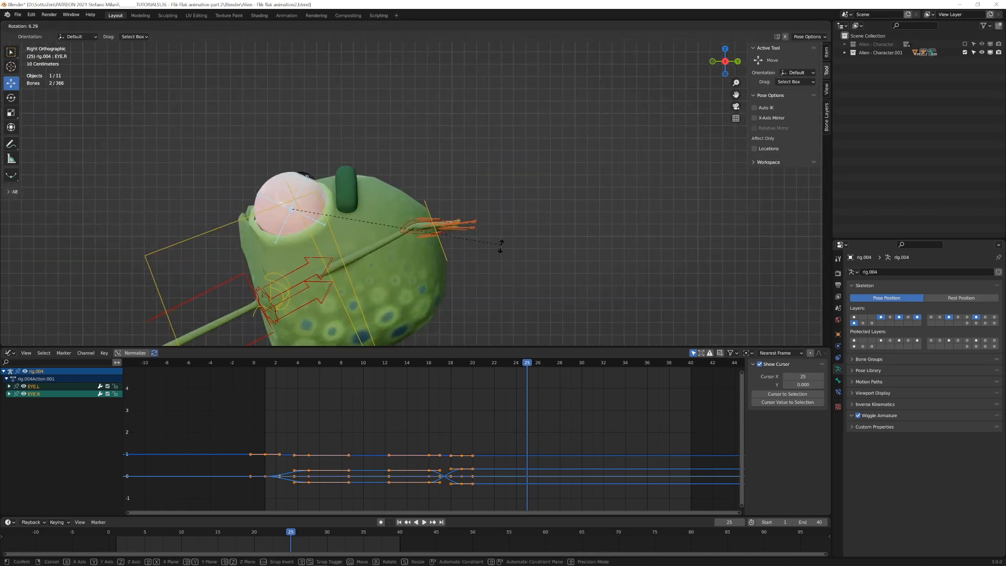
pyautogui.click(486, 272)
pyautogui.press('i')
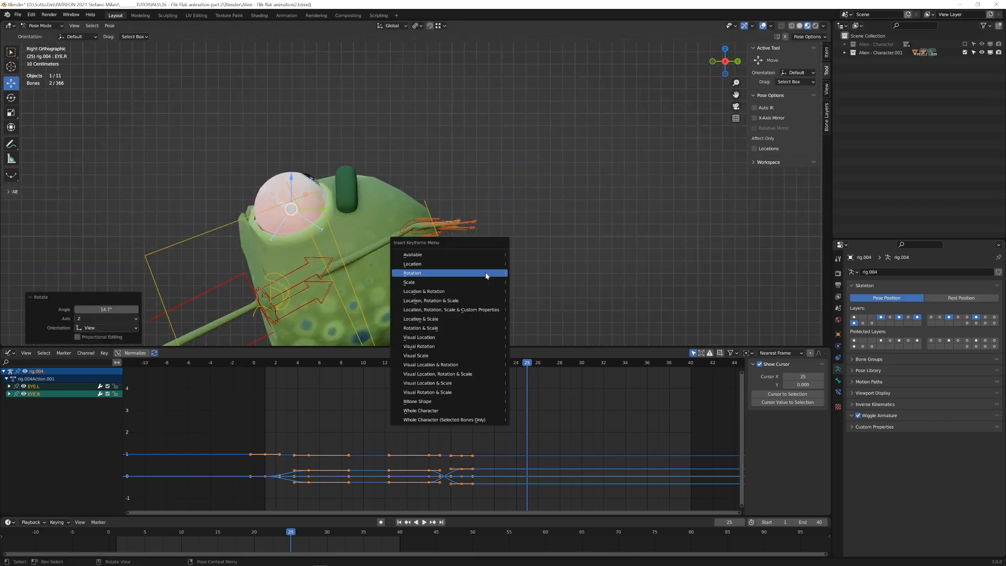
pyautogui.click(486, 273)
pyautogui.scroll(-5, 539, 258)
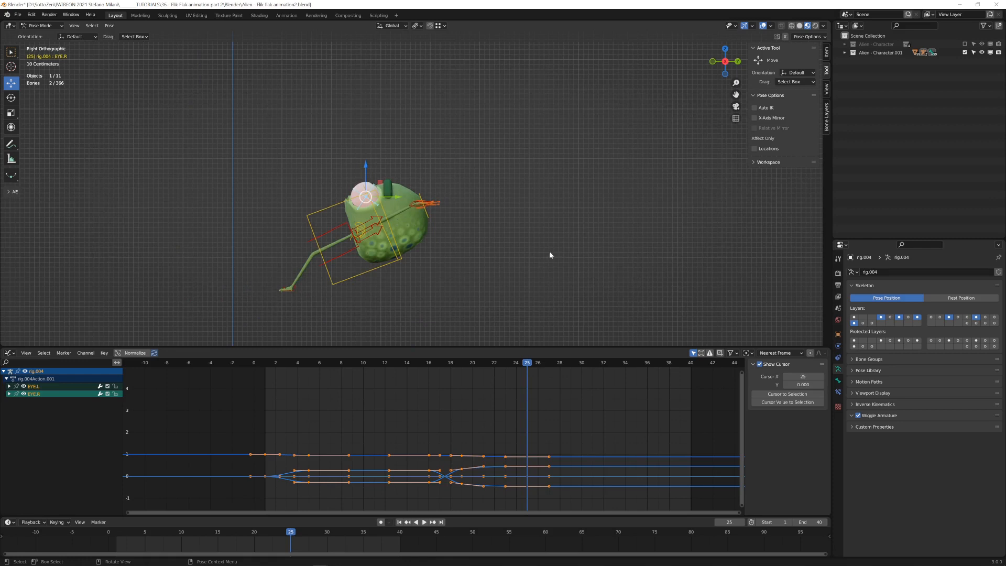
# Play the animation from the first frame to review the eye motion through the jump up to frame 23.
pyautogui.scroll(-3, 550, 250)
pyautogui.hotkey('shift', 'Left')
pyautogui.press('space')
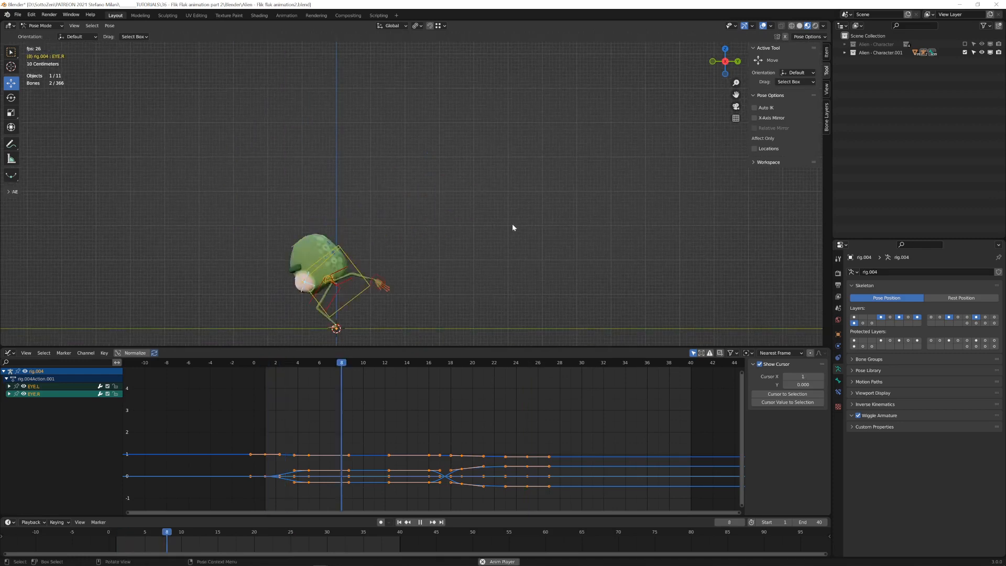
pyautogui.keyDown('shift'); pyautogui.moveTo(470, 257); pyautogui.dragTo(423, 239, button='middle'); pyautogui.keyUp('shift')
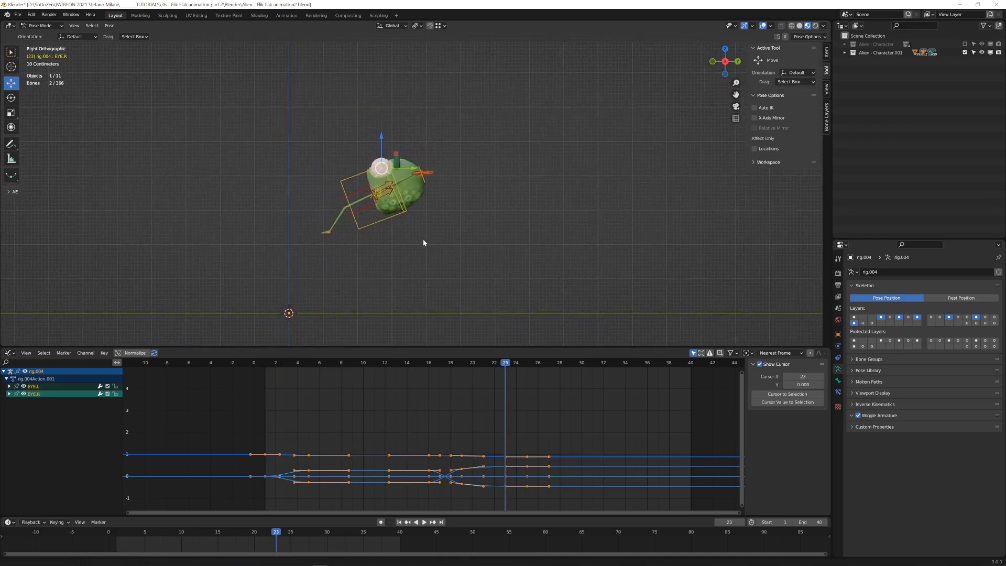
# From the top view at frame 25, select the torso control together with both hand and both foot IK controls.
pyautogui.moveTo(516, 363); pyautogui.dragTo(529, 358)
pyautogui.keyDown('shift'); pyautogui.moveTo(420, 235); pyautogui.dragTo(400, 241, button='middle'); pyautogui.keyUp('shift')
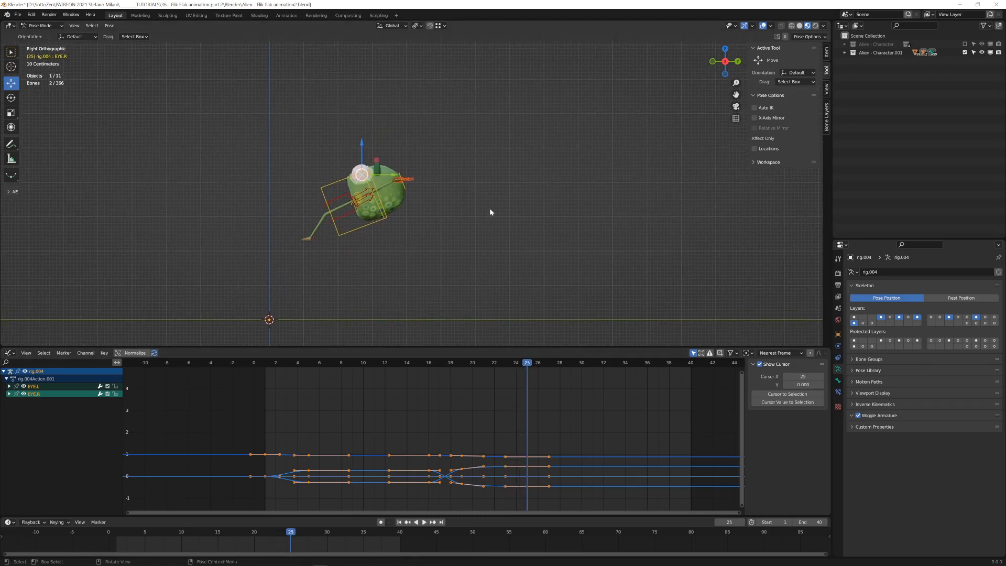
pyautogui.scroll(2, 378, 252)
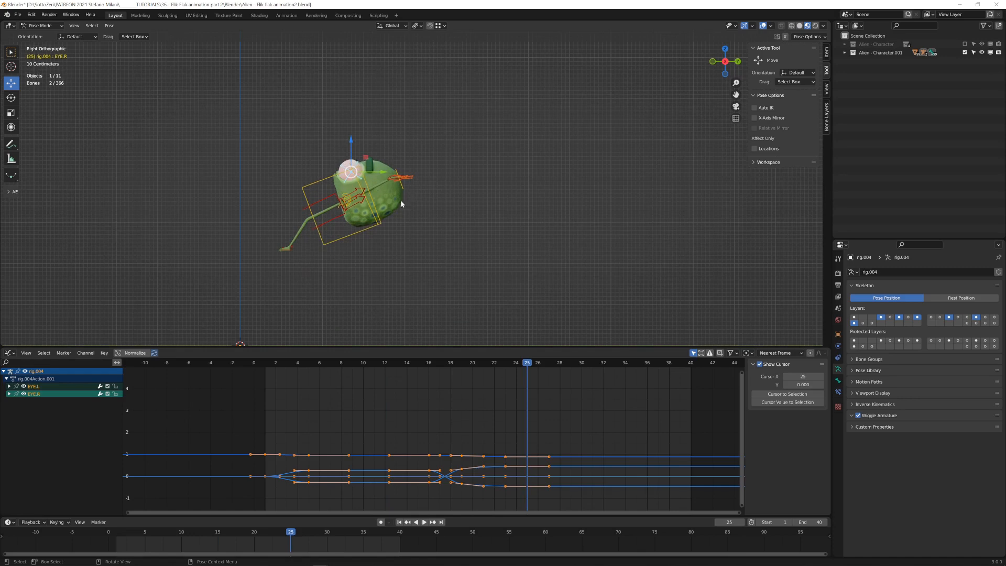
pyautogui.press('KP_7')
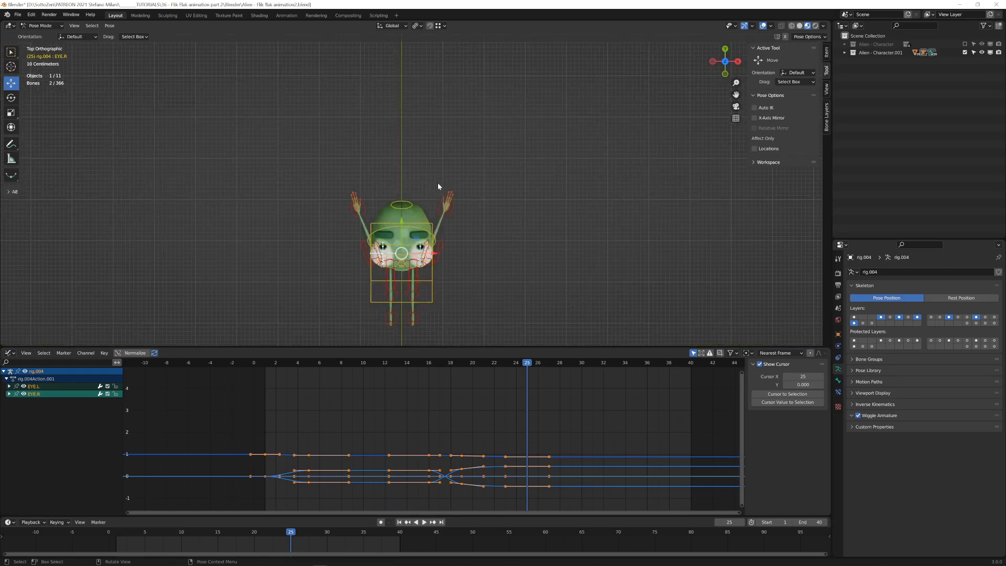
pyautogui.click(448, 210)
pyautogui.keyDown('shift'); pyautogui.click(349, 211); pyautogui.keyUp('shift')
pyautogui.keyDown('shift'); pyautogui.click(432, 294); pyautogui.keyUp('shift')
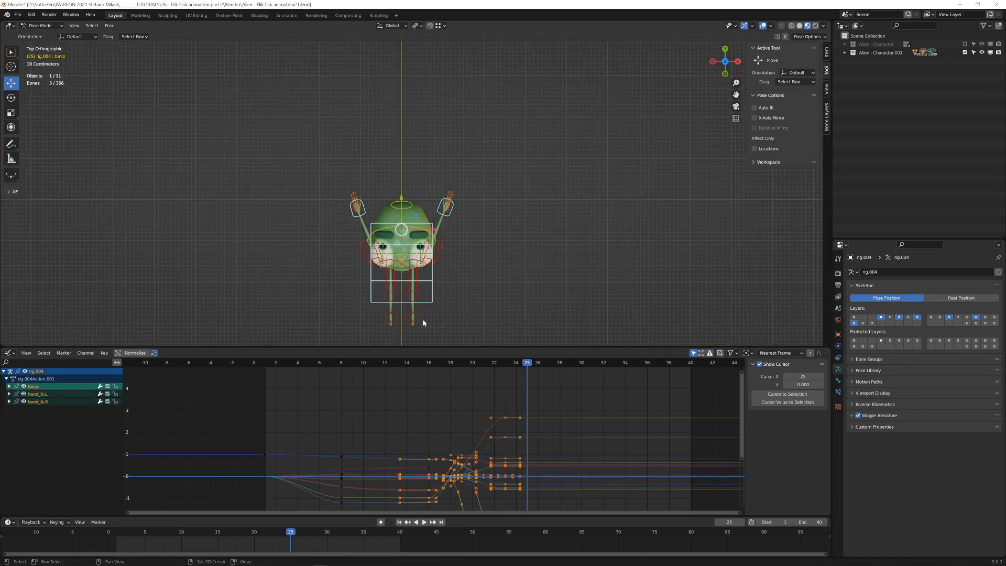
pyautogui.keyDown('shift'); pyautogui.click(417, 315); pyautogui.keyUp('shift')
pyautogui.keyDown('shift'); pyautogui.click(389, 317); pyautogui.keyUp('shift')
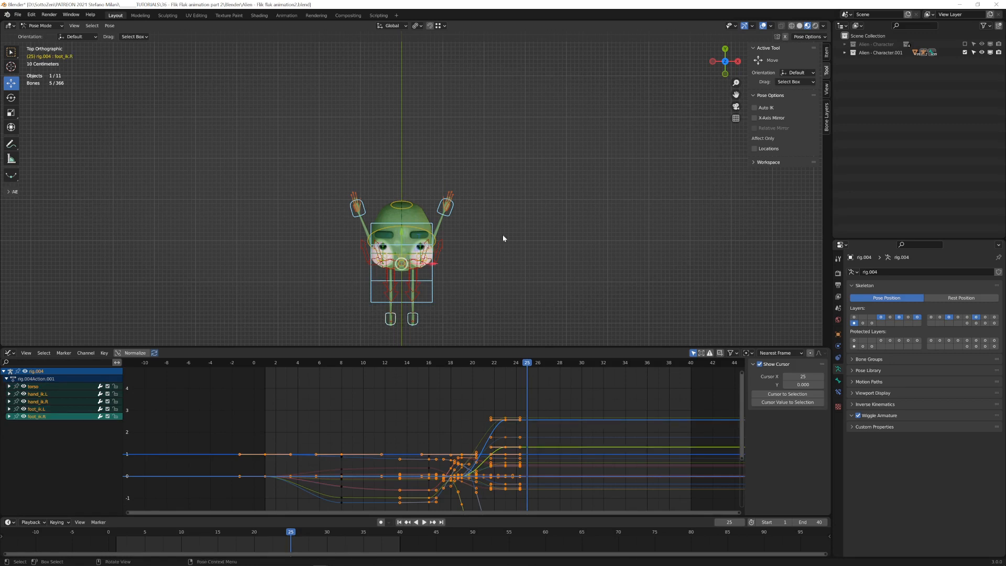
# In the right side view, advance the animation to frame 32.
pyautogui.press('KP_3')
pyautogui.keyDown('shift'); pyautogui.moveTo(365, 204); pyautogui.dragTo(442, 172, button='middle'); pyautogui.keyUp('shift')
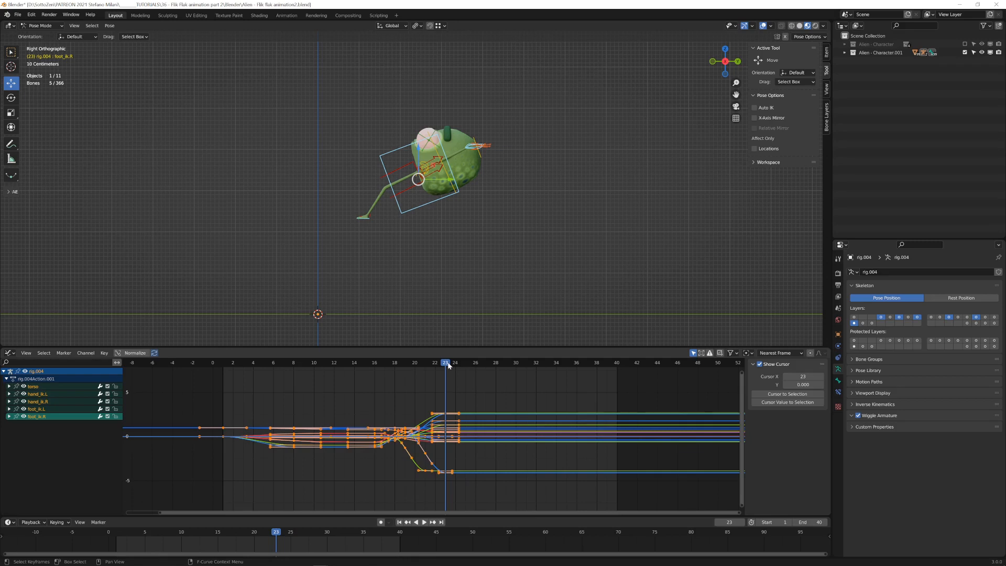
pyautogui.press('Right')
pyautogui.press('Right')
pyautogui.press('Right')
pyautogui.press('Right')
pyautogui.press('Right')
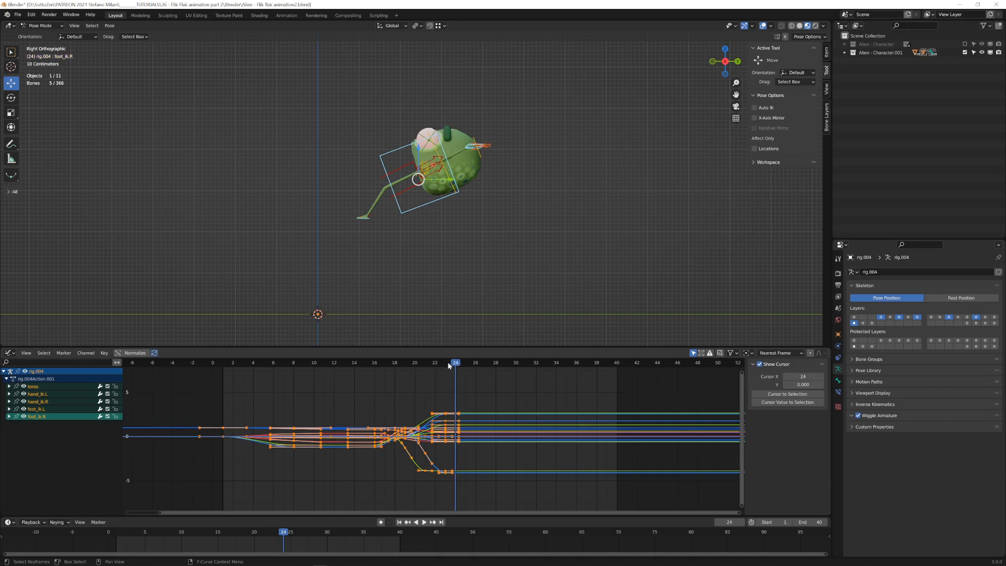
pyautogui.press('Right')
pyautogui.press('Right')
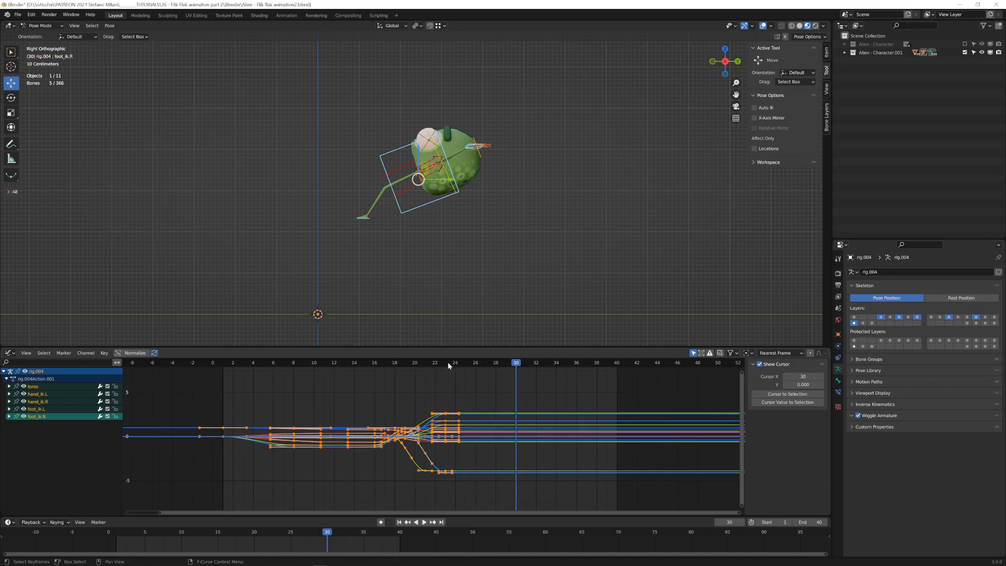
pyautogui.press('Right')
pyautogui.press('Right')
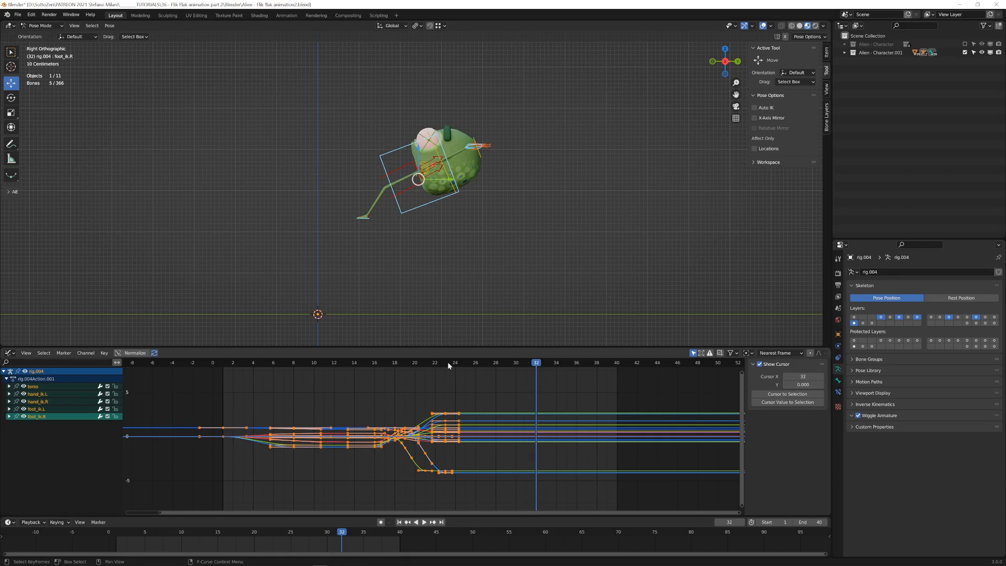
# Try rotating the selected controls with the transform pivot point set to Individual Origins.
pyautogui.click(418, 27)
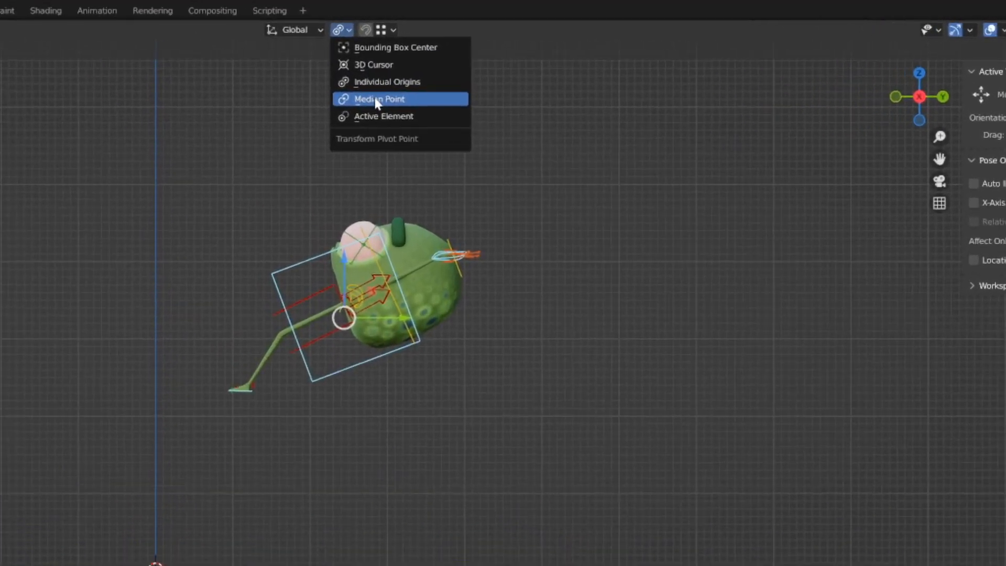
pyautogui.click(376, 100)
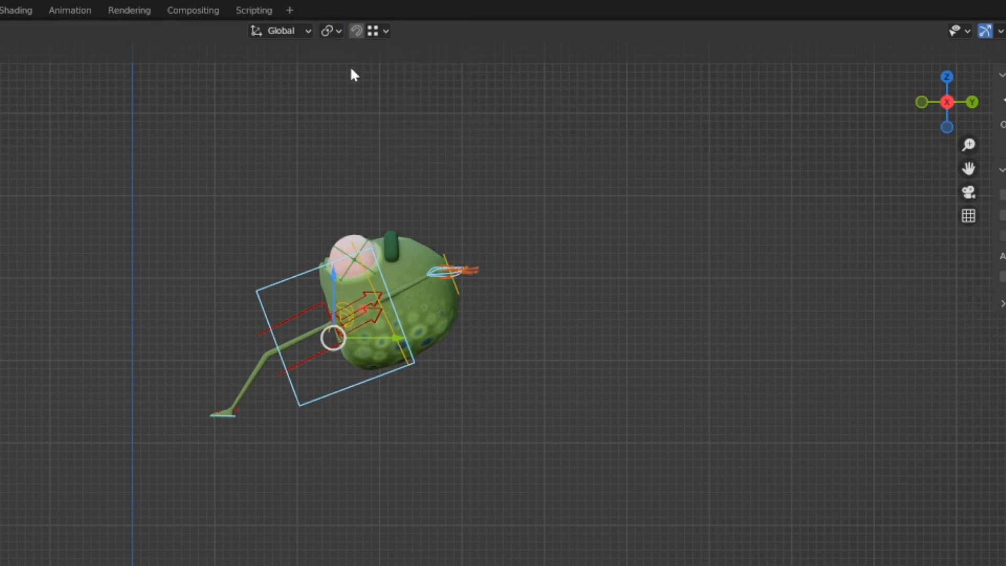
pyautogui.click(331, 31)
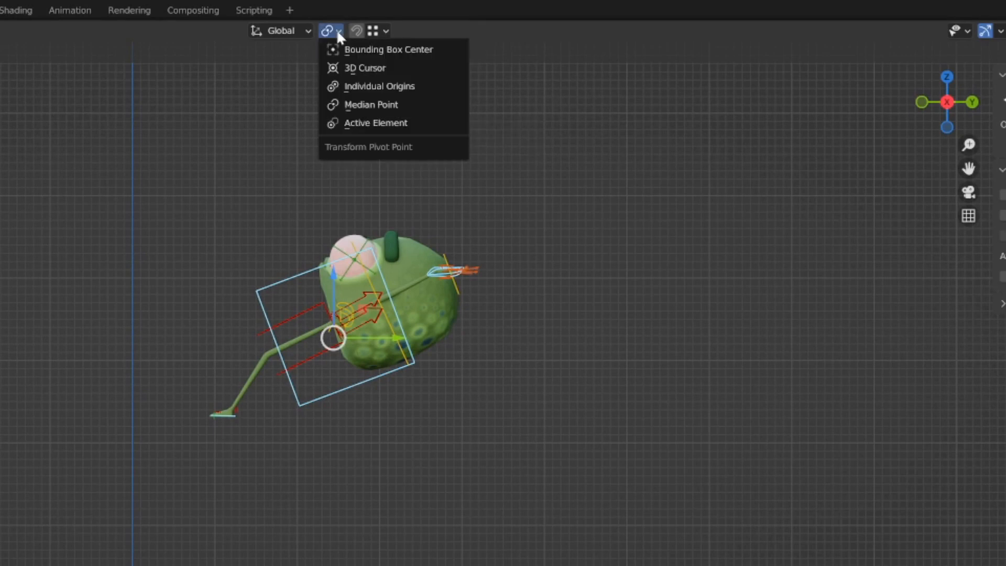
pyautogui.click(350, 86)
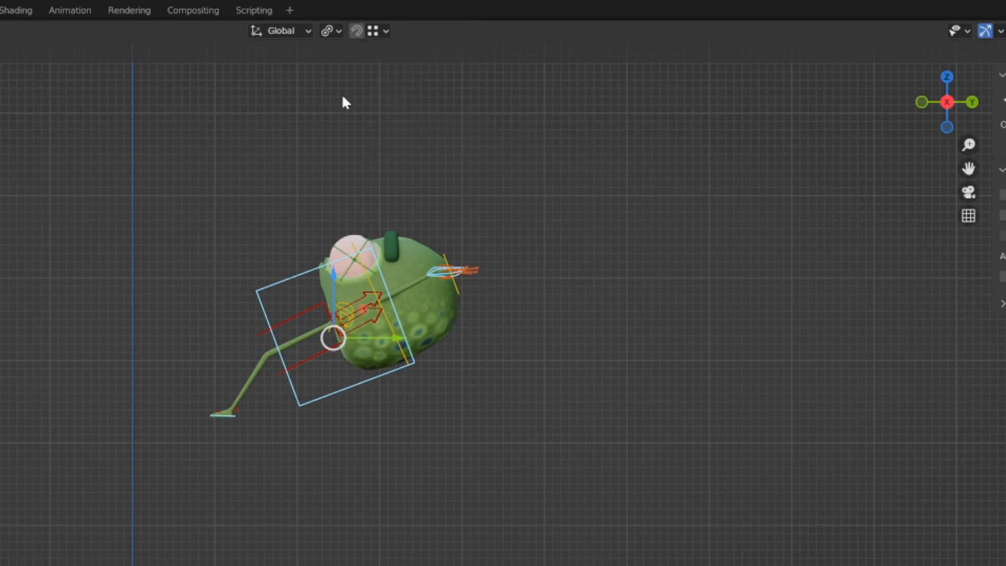
pyautogui.press('r')
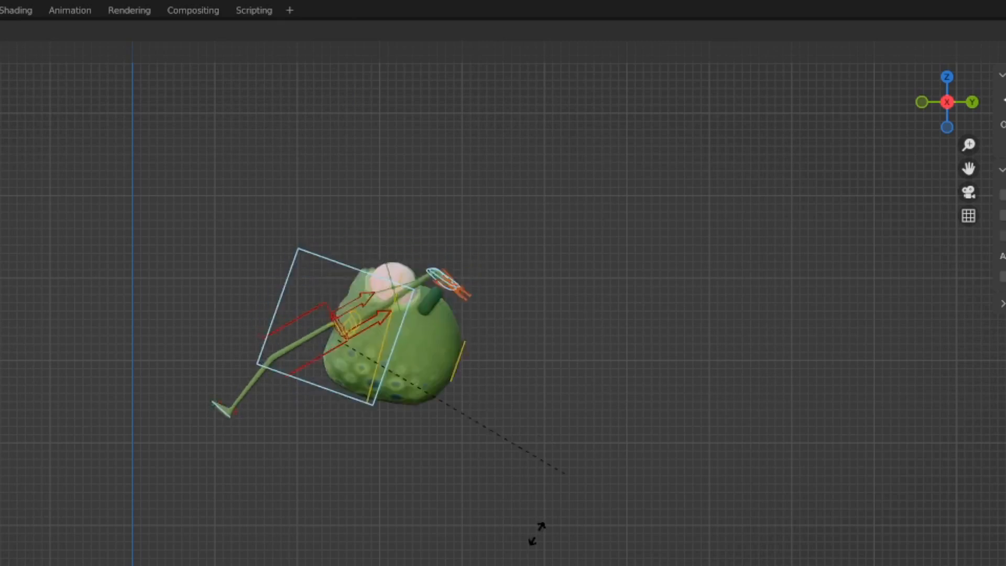
pyautogui.click(414, 163)
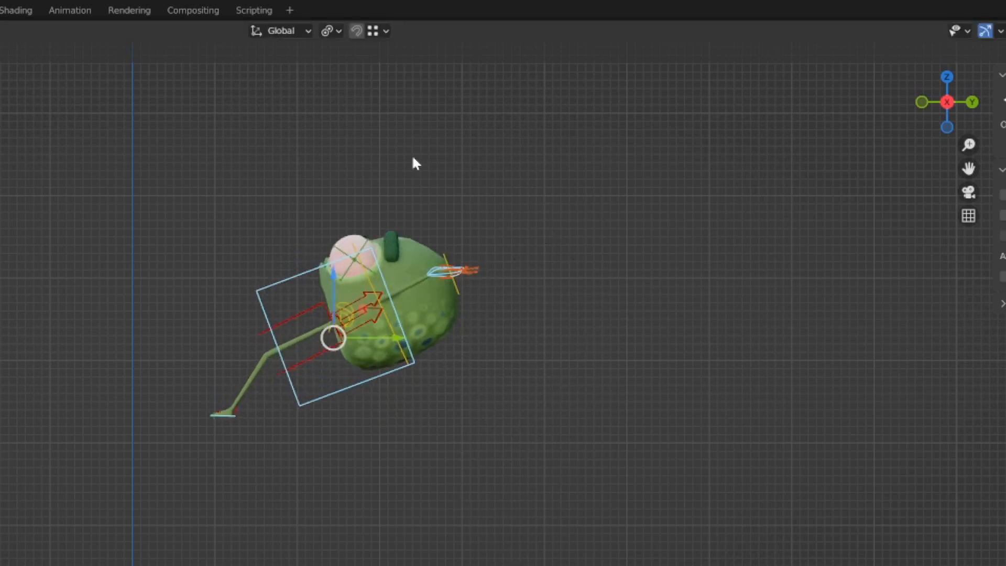
# Set the transform pivot point to Median Point and rotate the selected controls clockwise until the legs and arms lie roughly horizontal.
pyautogui.click(333, 36)
pyautogui.click(354, 105)
pyautogui.press('r')
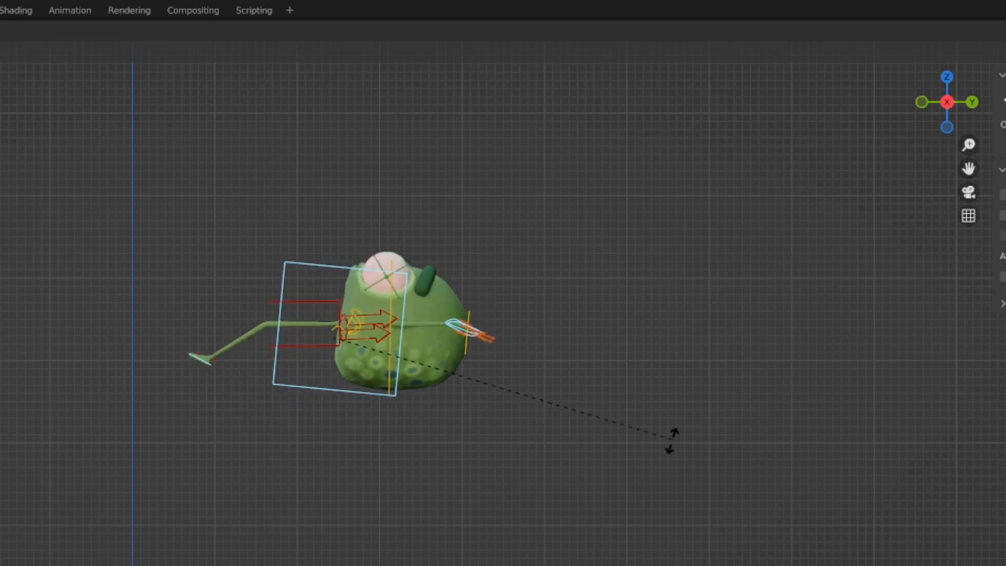
pyautogui.click(671, 450)
# Shift the selected controls slightly, fine-tune their rotation, and insert a keyframe for the airborne pose at frame 32.
pyautogui.press('g')
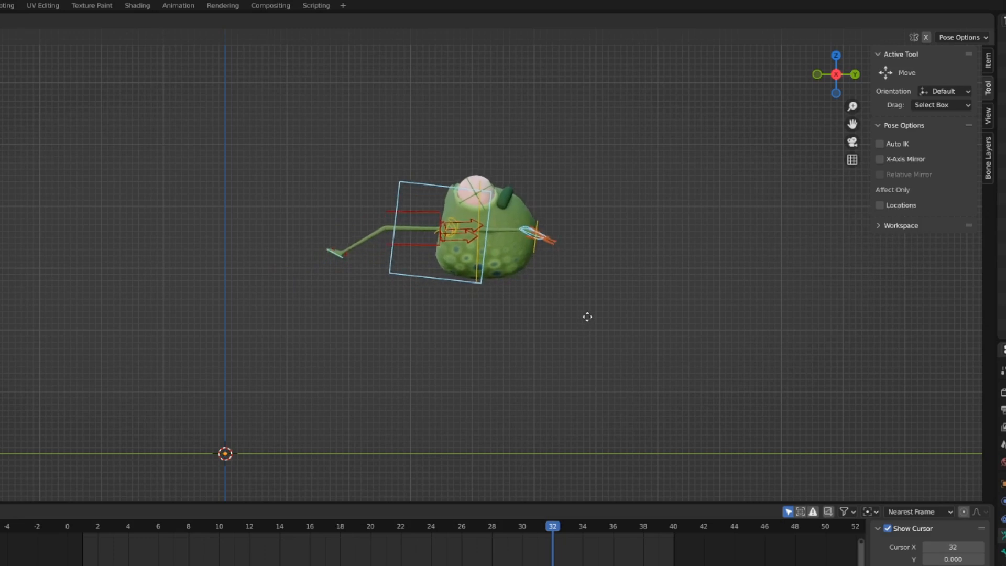
pyautogui.click(591, 317)
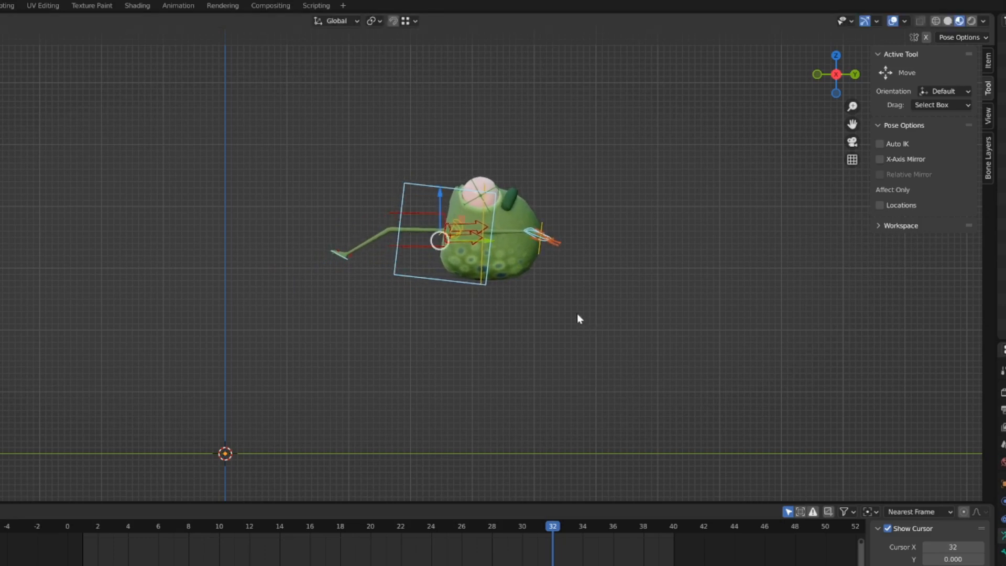
pyautogui.press('r')
pyautogui.click(618, 284)
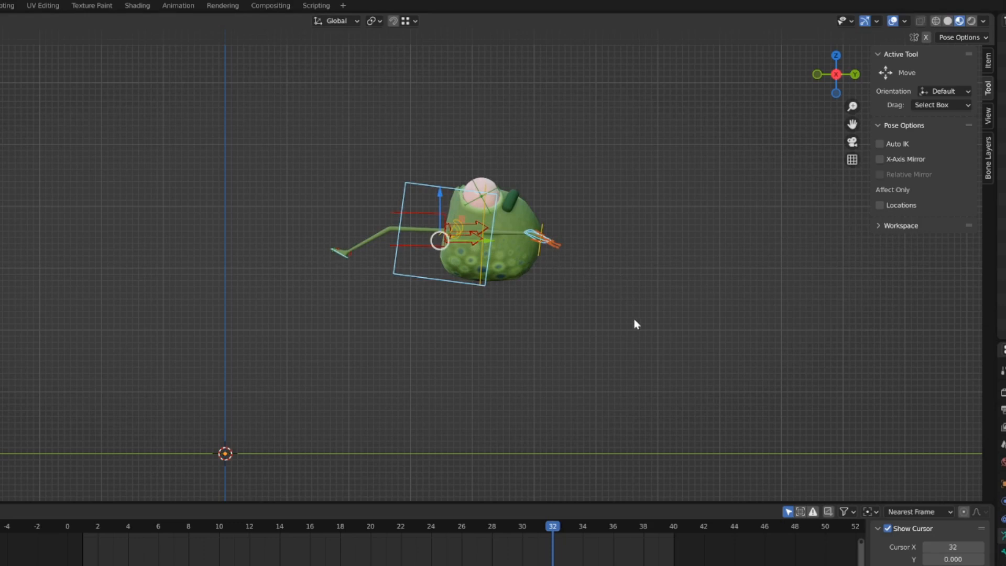
pyautogui.press('i')
pyautogui.click(622, 347)
# Enlarge the Graph Editor and deselect all keyframes to examine the curves between frames 23 and 32, then restore the layout.
pyautogui.moveTo(540, 502); pyautogui.dragTo(516, 270)
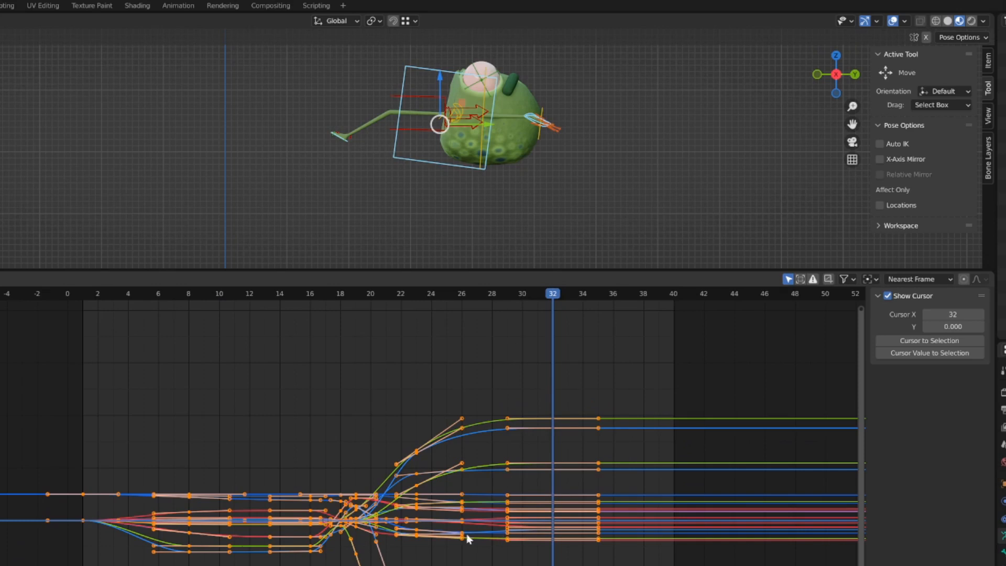
pyautogui.hotkey('alt', 'a')
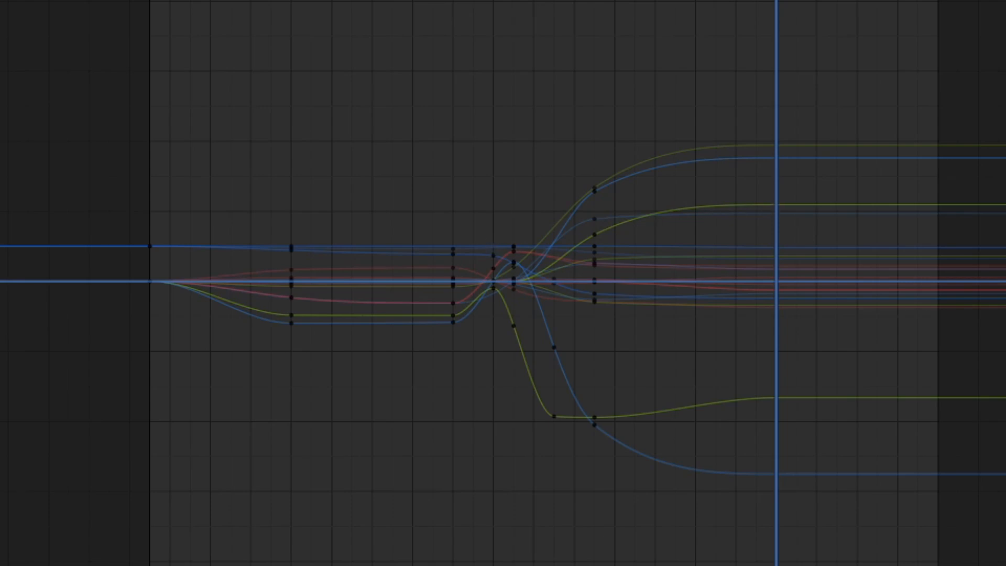
pyautogui.moveTo(726, 0); pyautogui.dragTo(724, 310)
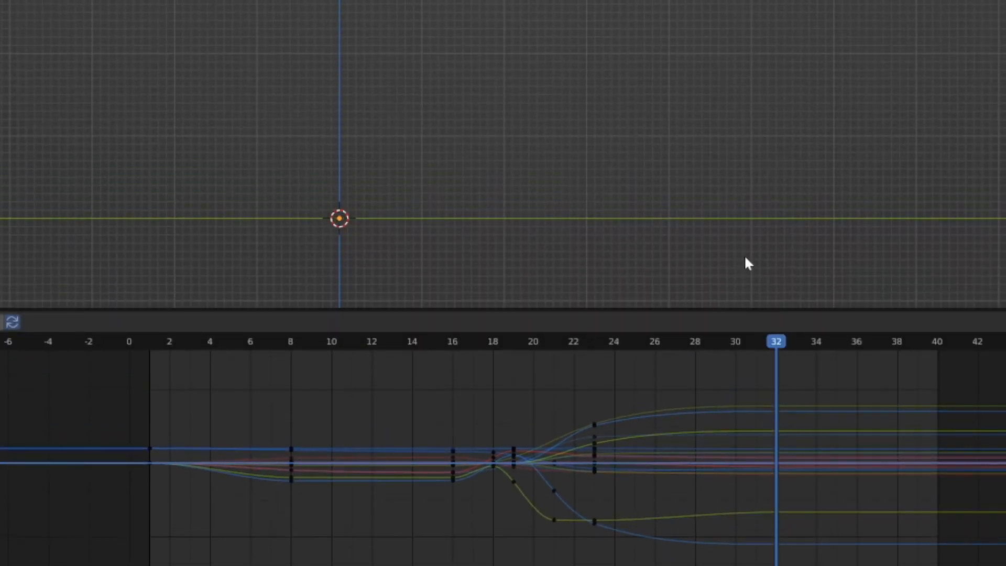
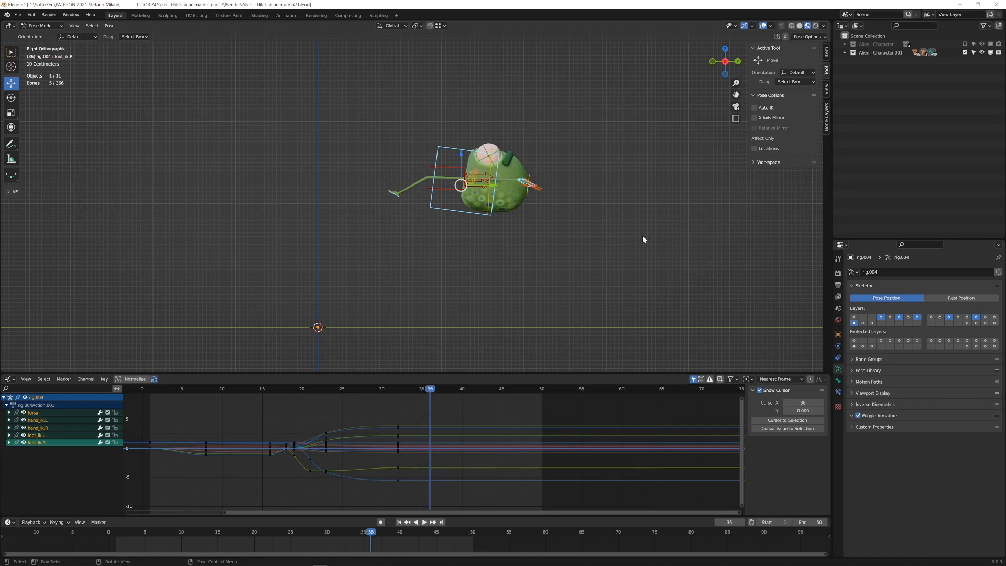
# At frame 36, rotate the selected controls about 66.3° into a handstand and move them down until the hands reach the ground.
pyautogui.press('r')
pyautogui.click(498, 325)
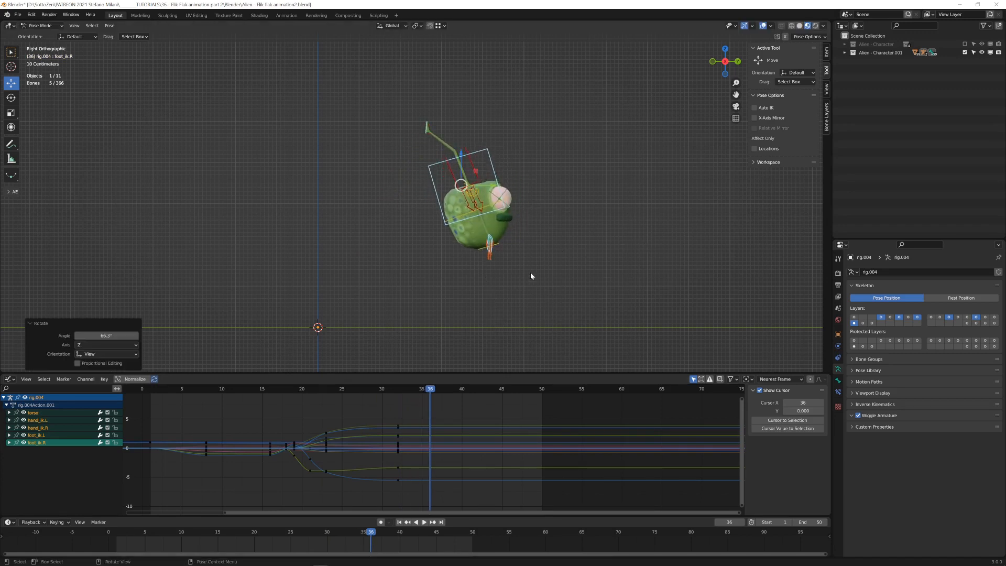
pyautogui.press('g')
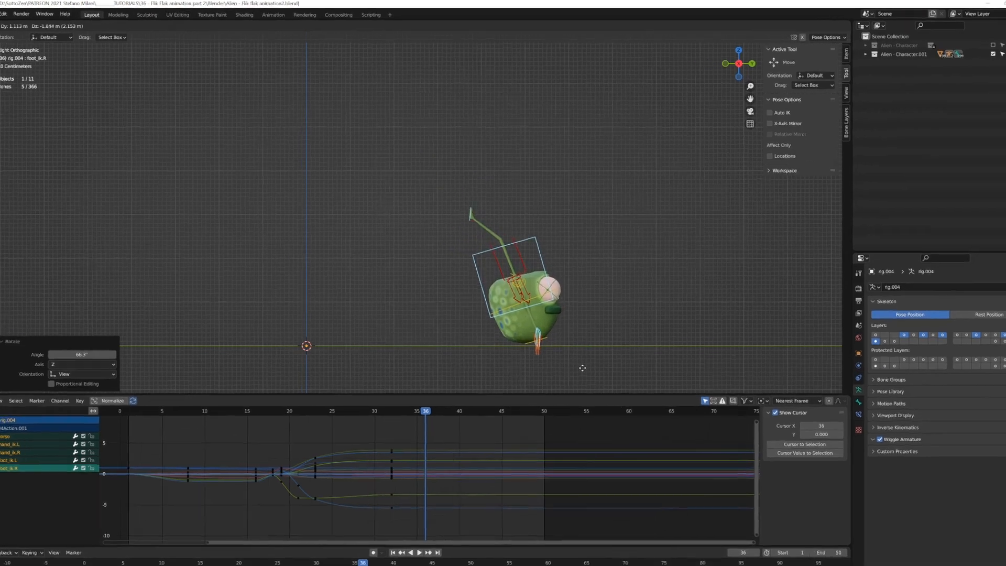
pyautogui.click(610, 479)
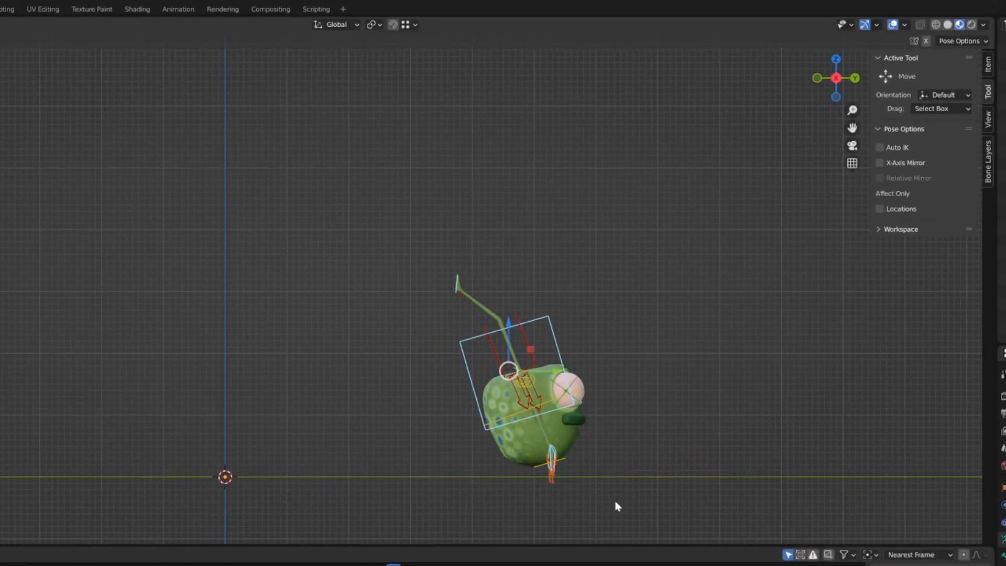
# Insert a Location & Rotation keyframe for the handstand pose at frame 36.
pyautogui.scroll(4, 616, 437)
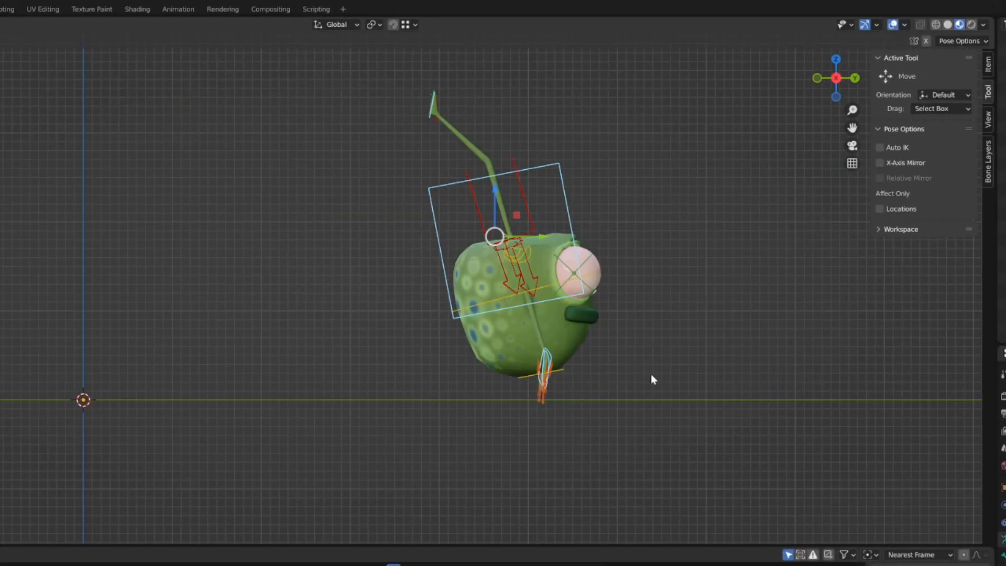
pyautogui.press('i')
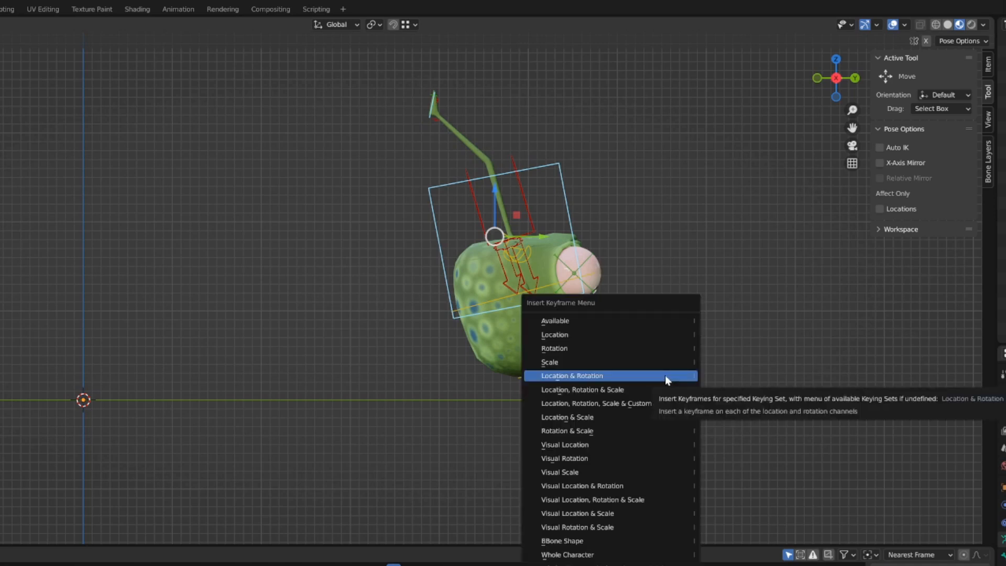
pyautogui.click(666, 375)
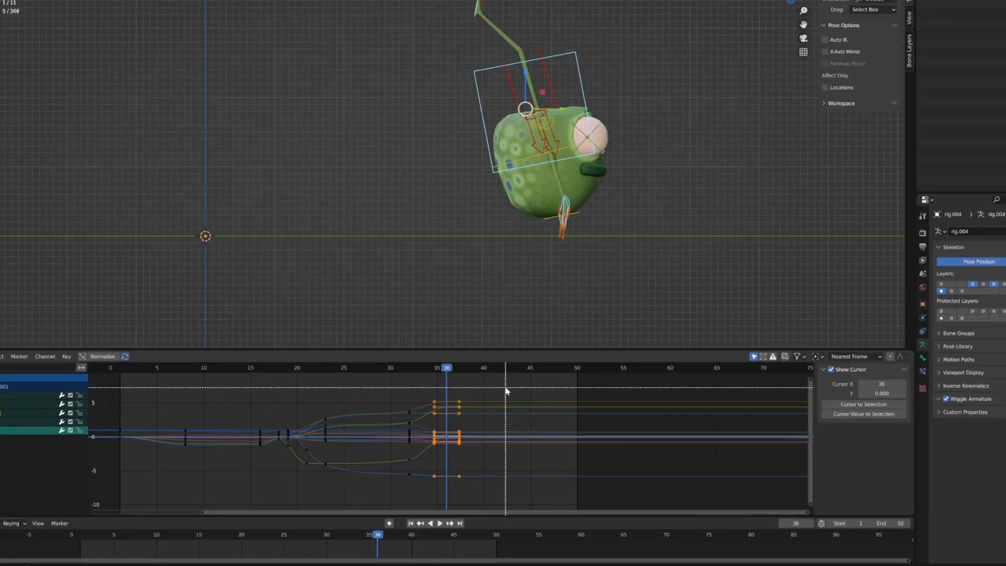
# Select only the incoming curve handles of the frame 36 keyframes and move them right up against frame 36.
pyautogui.moveTo(480, 406); pyautogui.dragTo(435, 478)
pyautogui.keyDown('ctrl'); pyautogui.moveTo(541, 437); pyautogui.dragTo(529, 488); pyautogui.keyUp('ctrl')
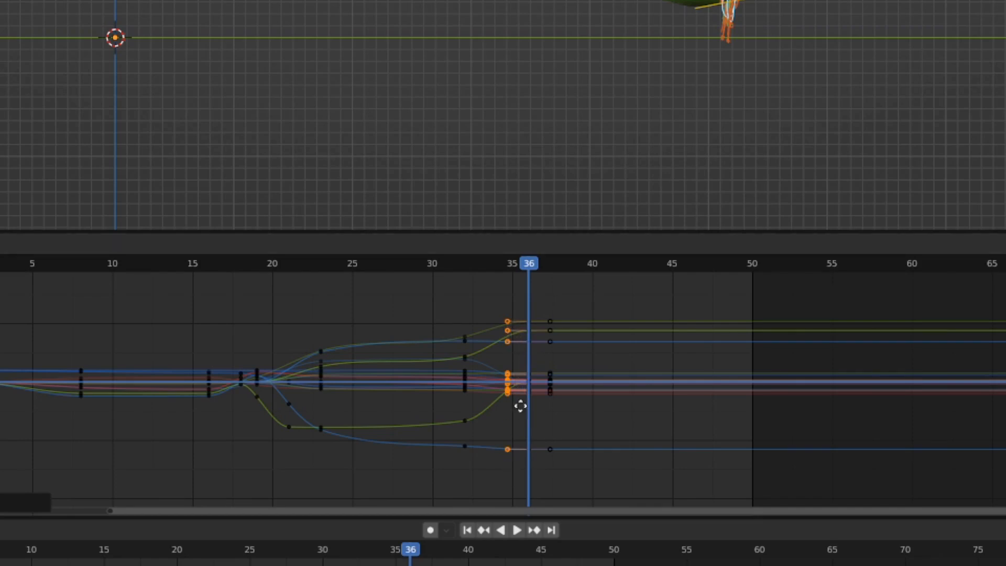
pyautogui.moveTo(521, 406); pyautogui.dragTo(540, 411)
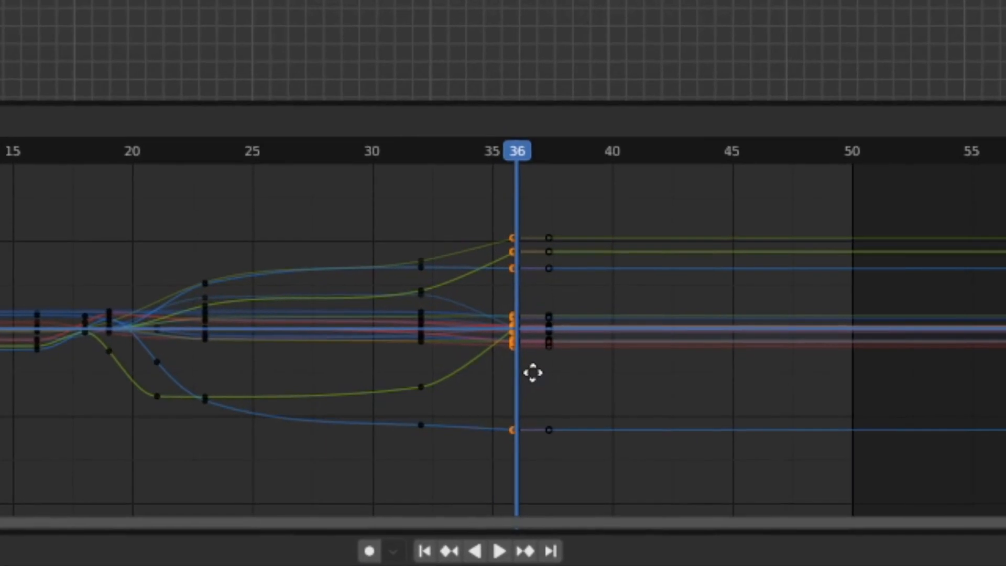
pyautogui.moveTo(532, 373); pyautogui.dragTo(536, 373)
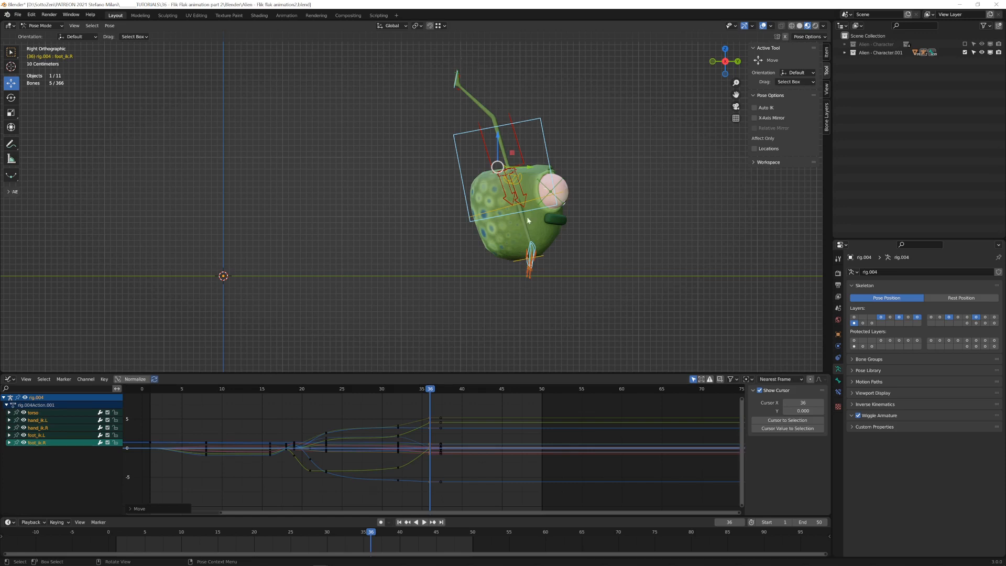
# Play the animation around frame 31 to check the descent onto the hands, and return to the first frame.
pyautogui.keyDown('shift'); pyautogui.moveTo(536, 228); pyautogui.dragTo(521, 270, button='middle'); pyautogui.keyUp('shift')
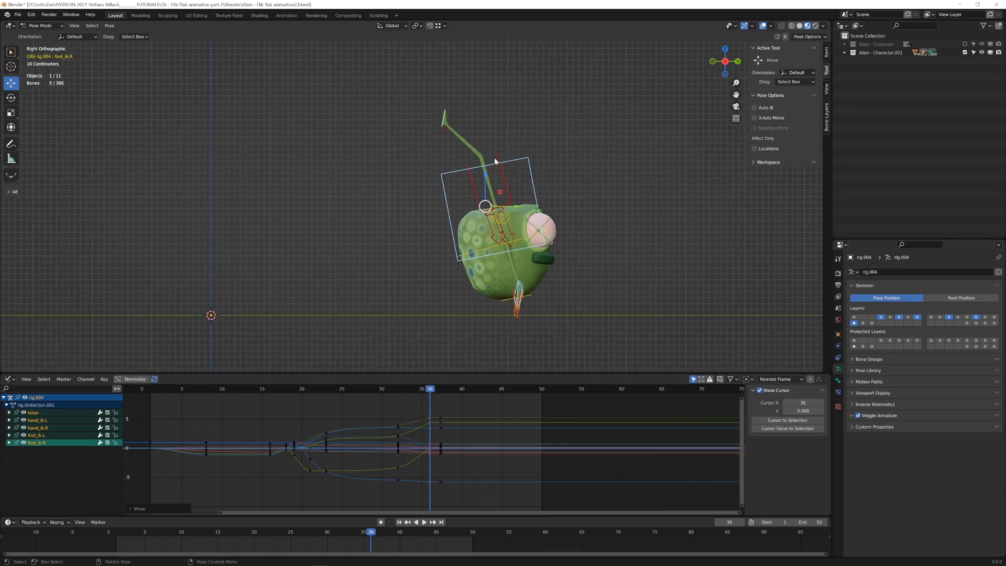
pyautogui.click(385, 389)
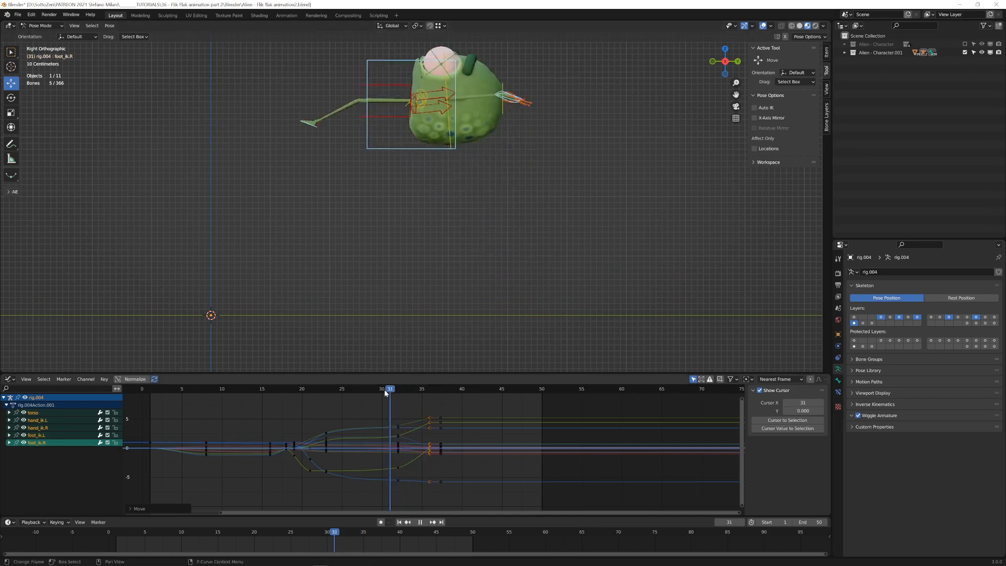
pyautogui.press('space')
pyautogui.press('space')
pyautogui.hotkey('shift', 'Left')
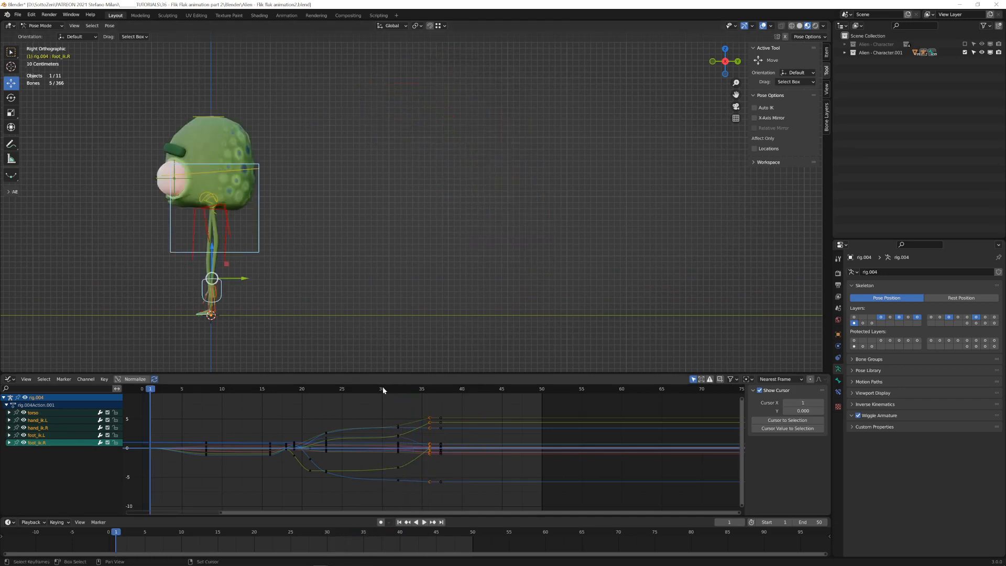
# Play the animation through to frame 41 and examine the handstand landing from the front.
pyautogui.press('space')
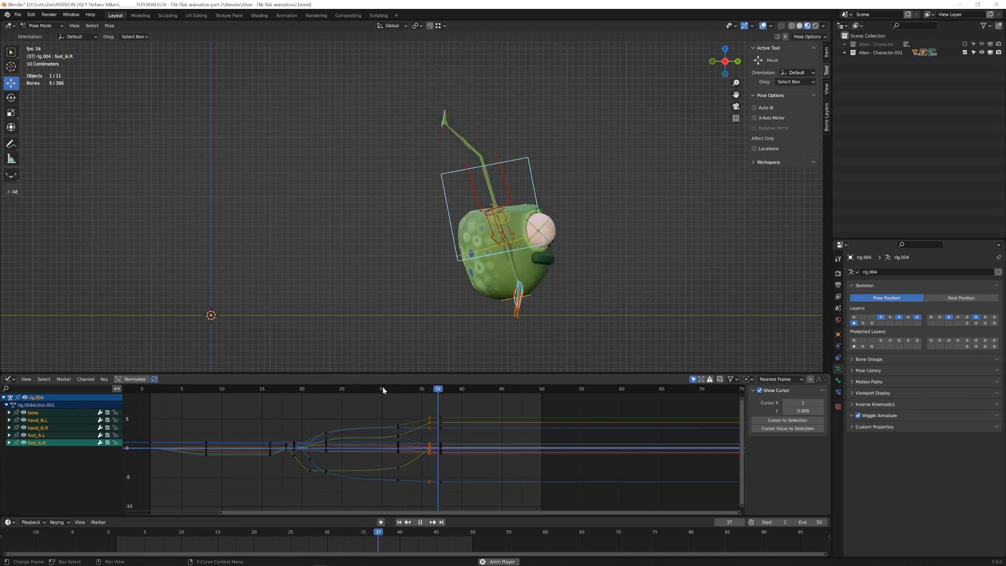
pyautogui.press('space')
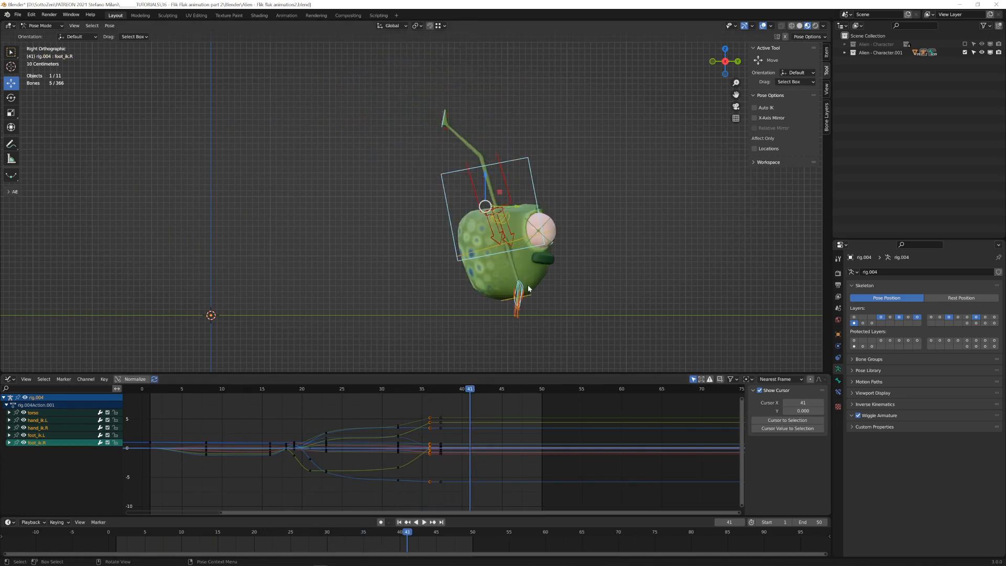
pyautogui.press('KP_1')
pyautogui.scroll(3, 508, 300)
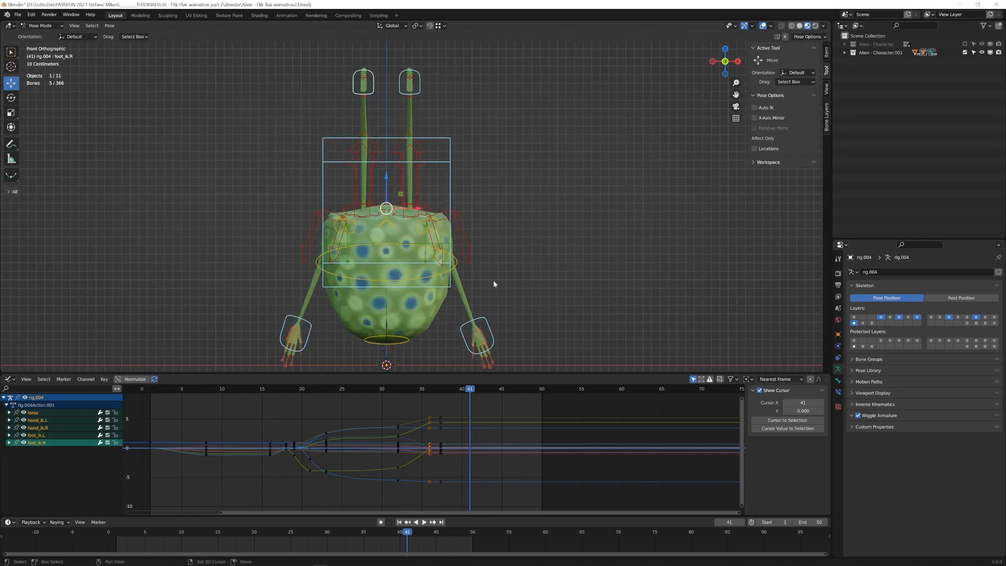
pyautogui.keyDown('shift'); pyautogui.moveTo(493, 280); pyautogui.dragTo(548, 234, button='middle'); pyautogui.keyUp('shift')
# Select both hand IK controls and display their Rig Main Properties with the IK Parent settings.
pyautogui.click(542, 270)
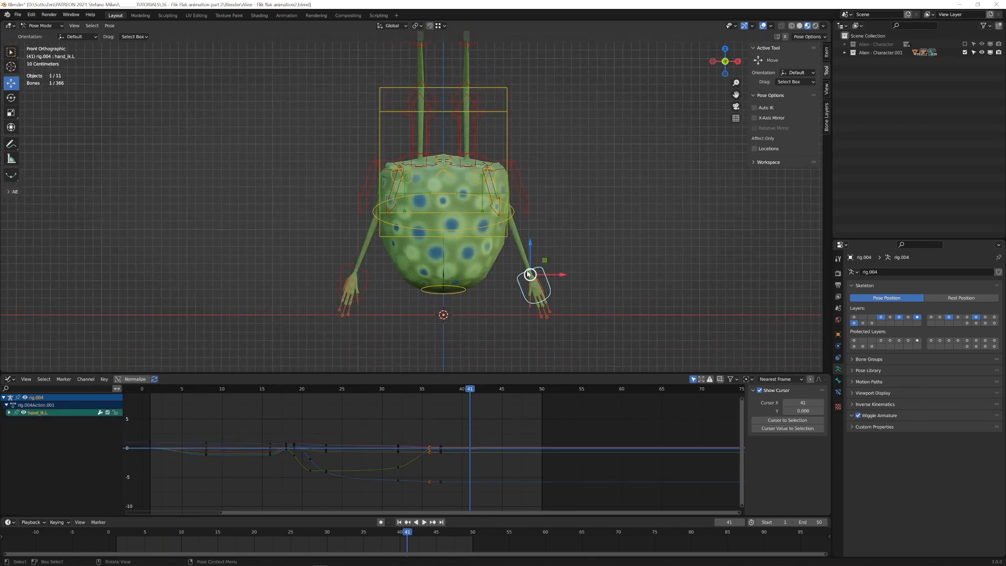
pyautogui.keyDown('shift'); pyautogui.click(369, 277); pyautogui.keyUp('shift')
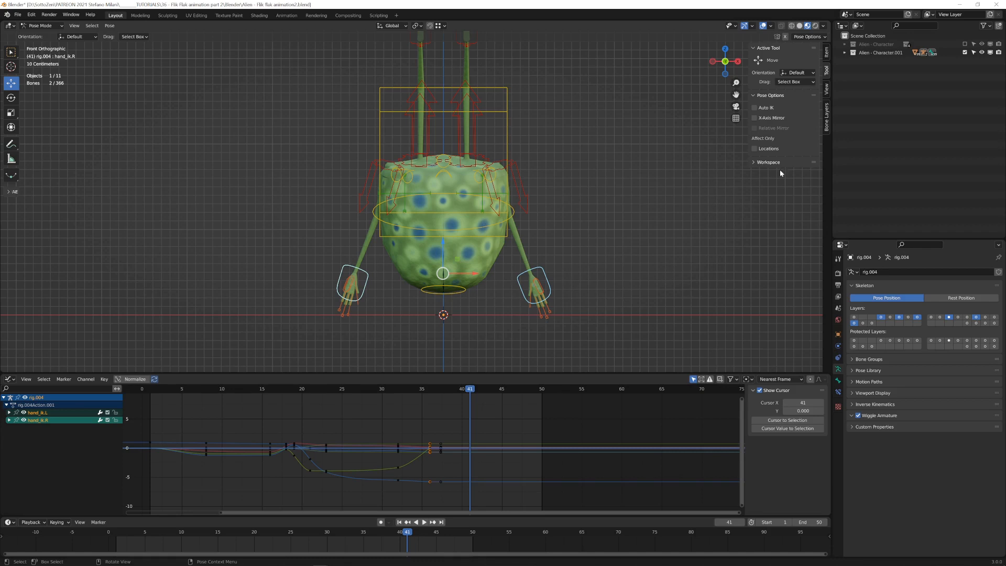
pyautogui.click(827, 114)
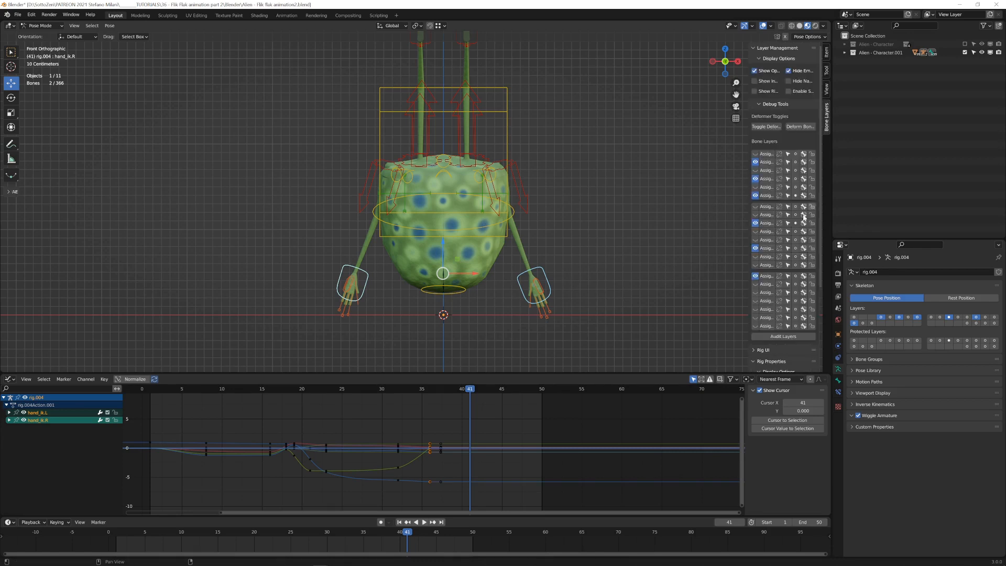
pyautogui.scroll(-5, 776, 275)
pyautogui.scroll(3, 776, 275)
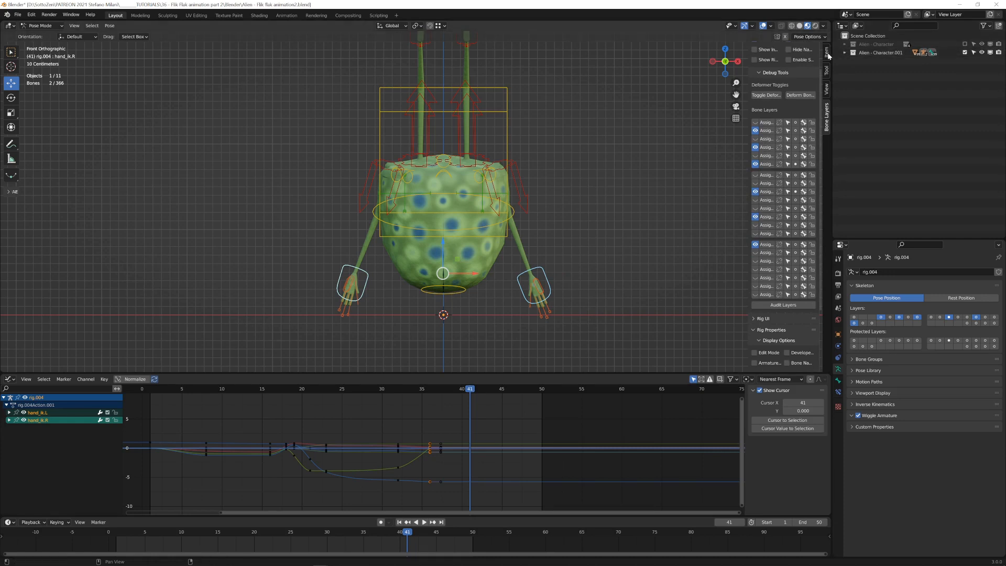
pyautogui.click(828, 55)
pyautogui.scroll(-2, 789, 290)
pyautogui.scroll(-2, 788, 289)
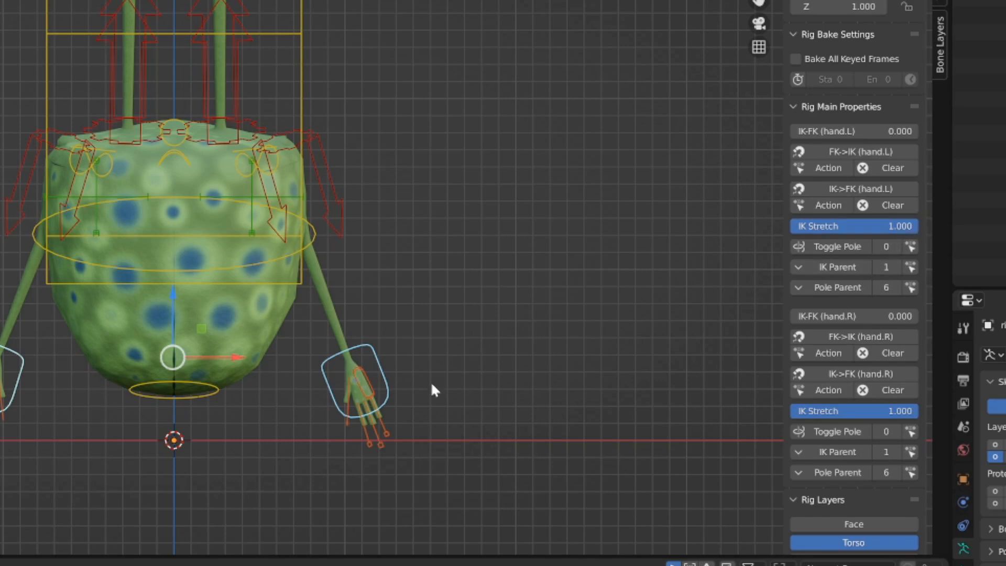
pyautogui.press('g')
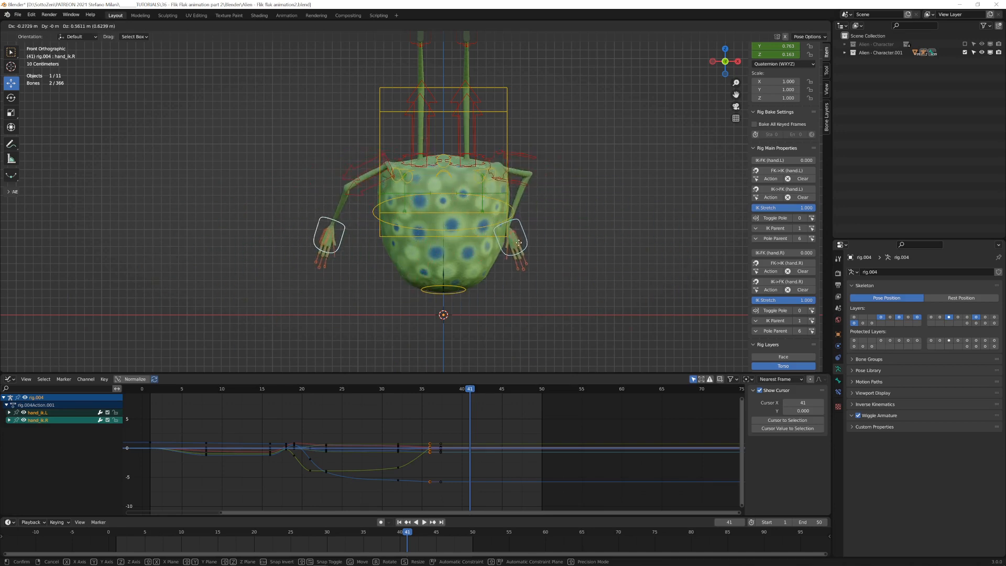
pyautogui.rightClick(544, 257)
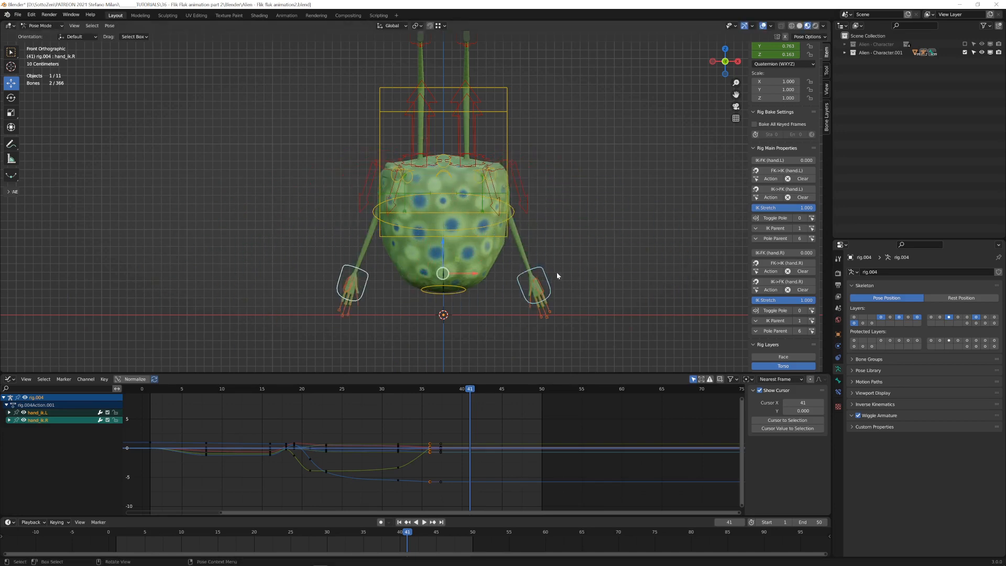
pyautogui.press('KP_3')
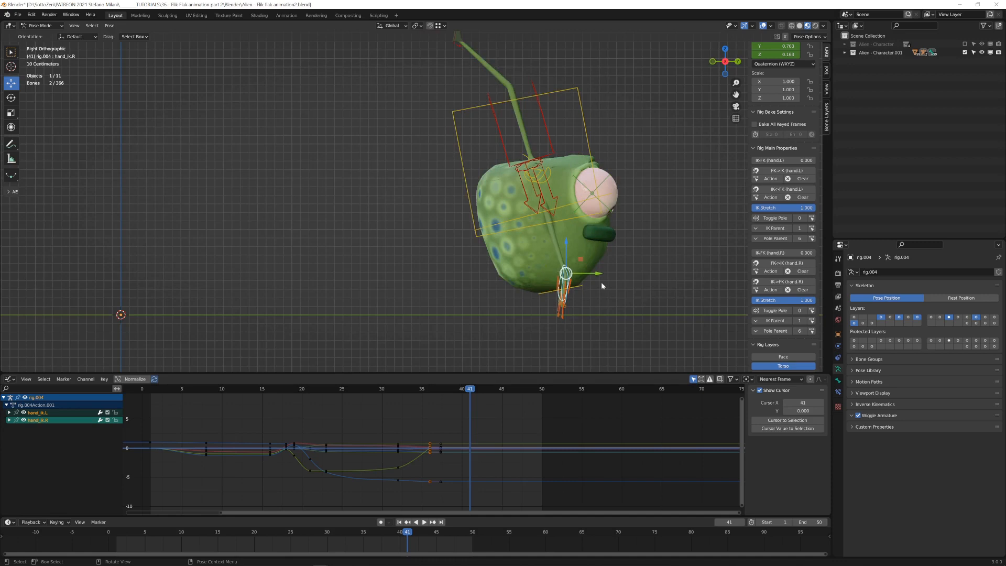
pyautogui.scroll(1, 602, 285)
pyautogui.keyDown('shift'); pyautogui.moveTo(557, 277); pyautogui.dragTo(447, 265, button='middle'); pyautogui.keyUp('shift')
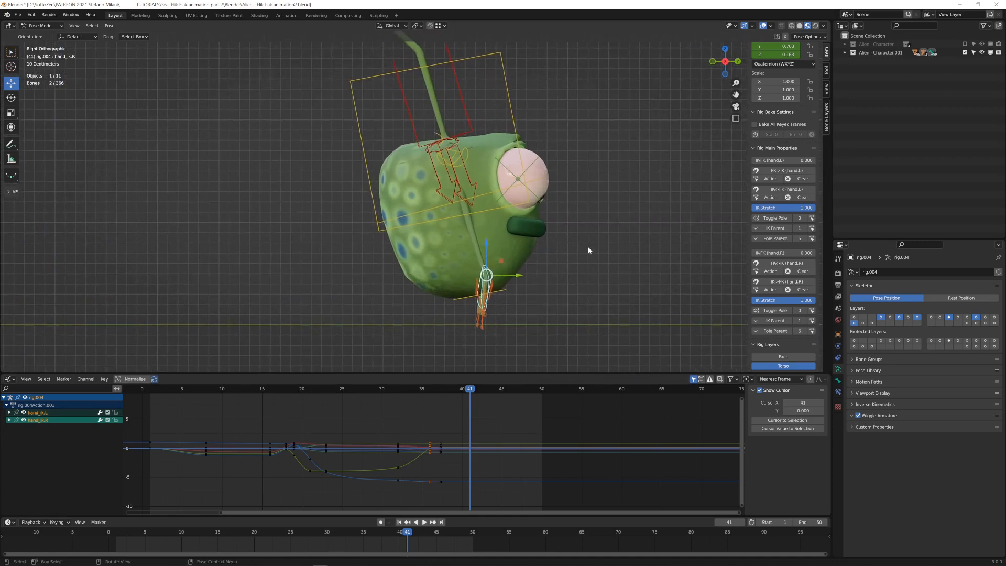
pyautogui.press('r')
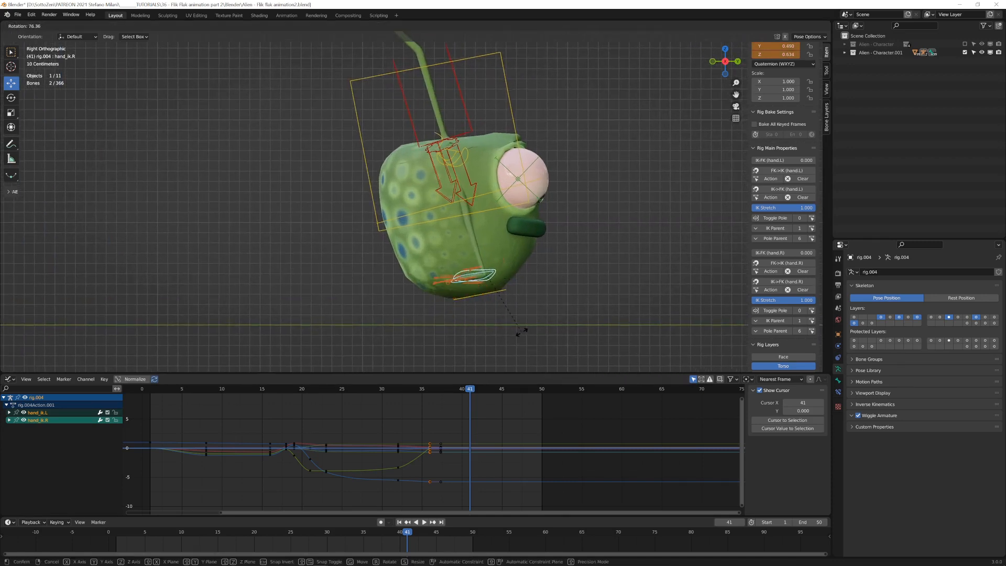
pyautogui.press('Escape')
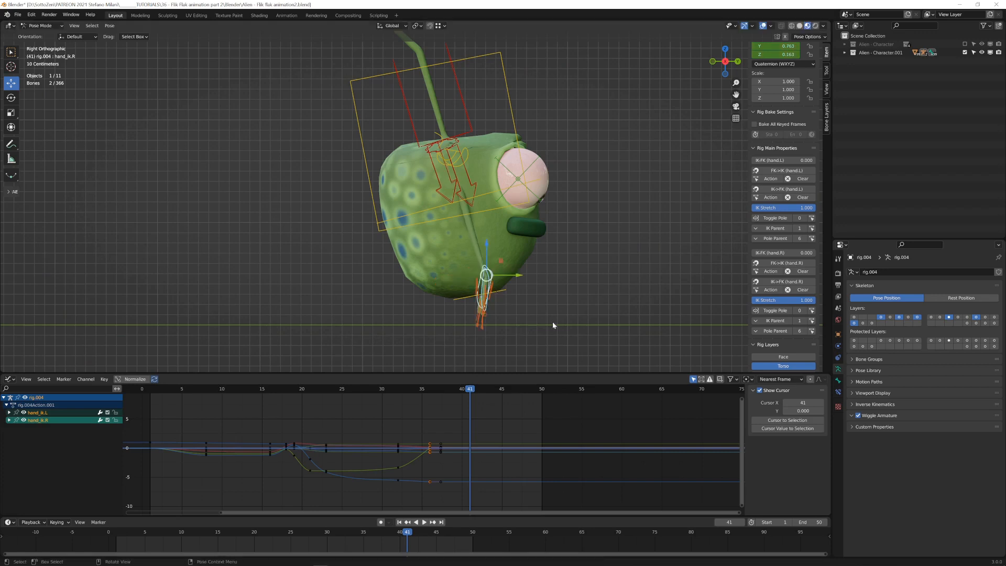
# Step back to frame 36, comparing the hands' pose on the neighbouring frames.
pyautogui.press('Left')
pyautogui.press('Left')
pyautogui.press('Left')
pyautogui.press('Left')
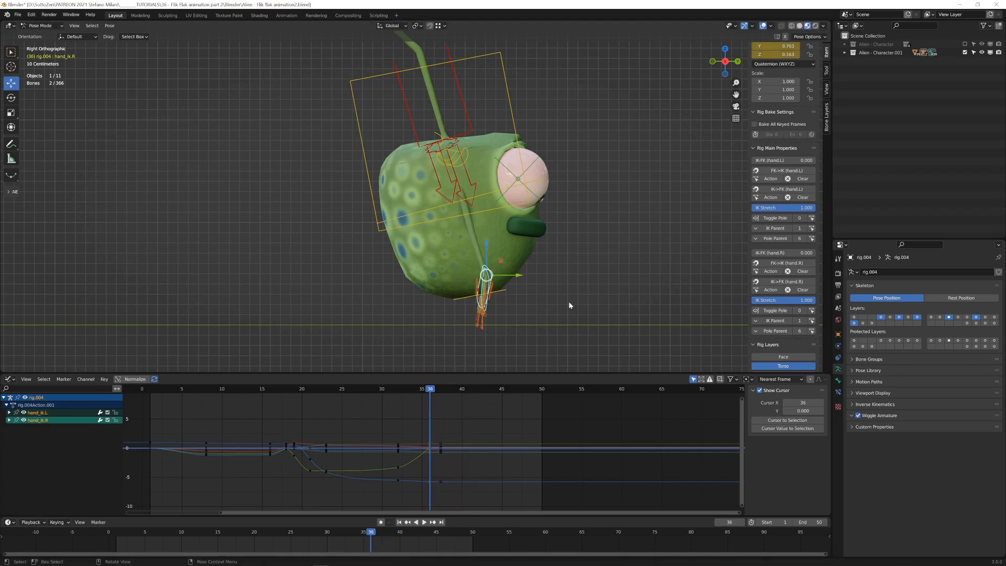
pyautogui.press('Right')
pyautogui.press('Left')
pyautogui.press('Left')
pyautogui.press('Right')
pyautogui.press('Right')
pyautogui.press('Left')
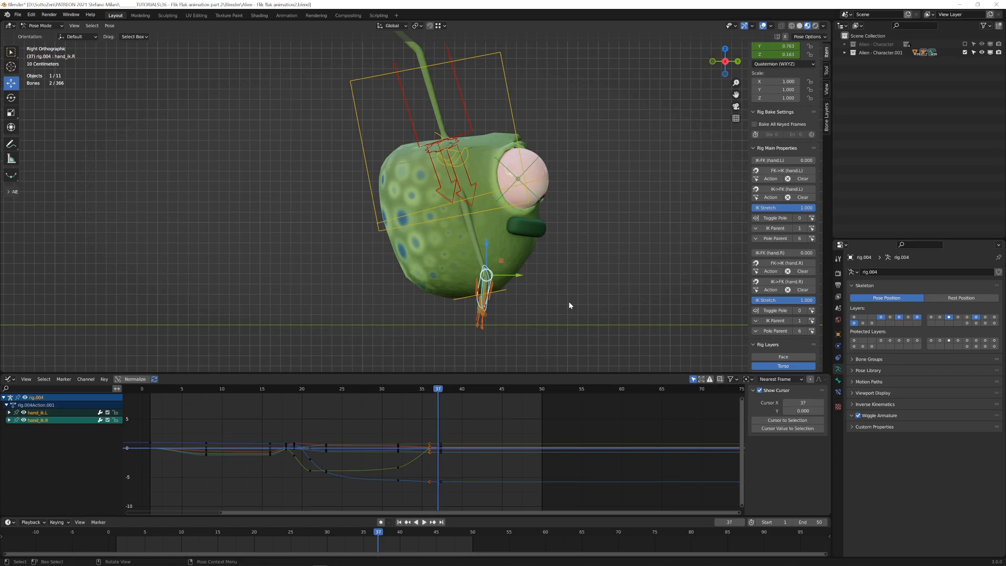
pyautogui.press('Left')
pyautogui.press('Left')
pyautogui.press('Right')
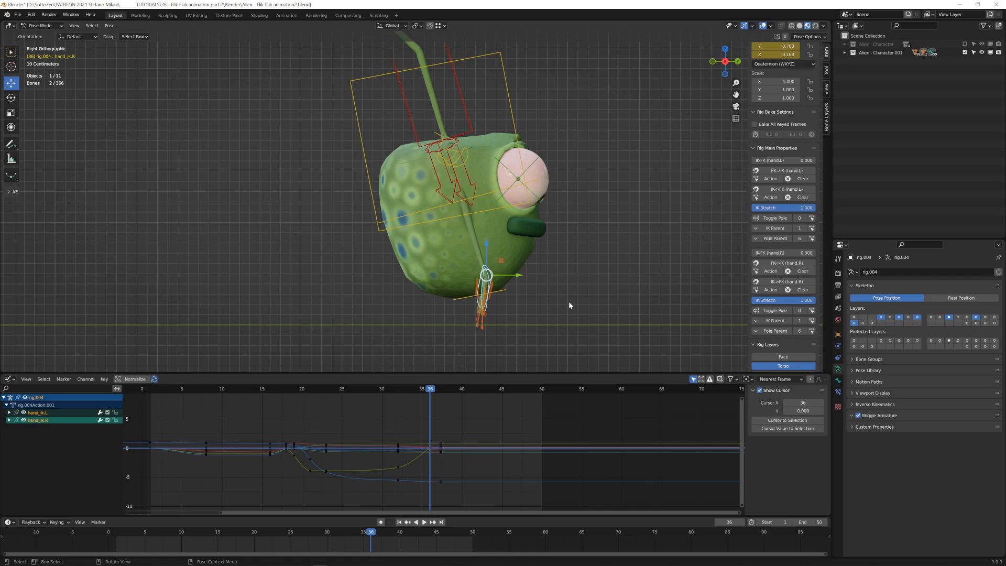
# Try to move both hand IK controls and rotate them about 72.1° flat onto the ground at frame 36.
pyautogui.keyDown('shift'); pyautogui.moveTo(569, 302); pyautogui.dragTo(561, 254, button='middle'); pyautogui.keyUp('shift')
pyautogui.click(479, 429)
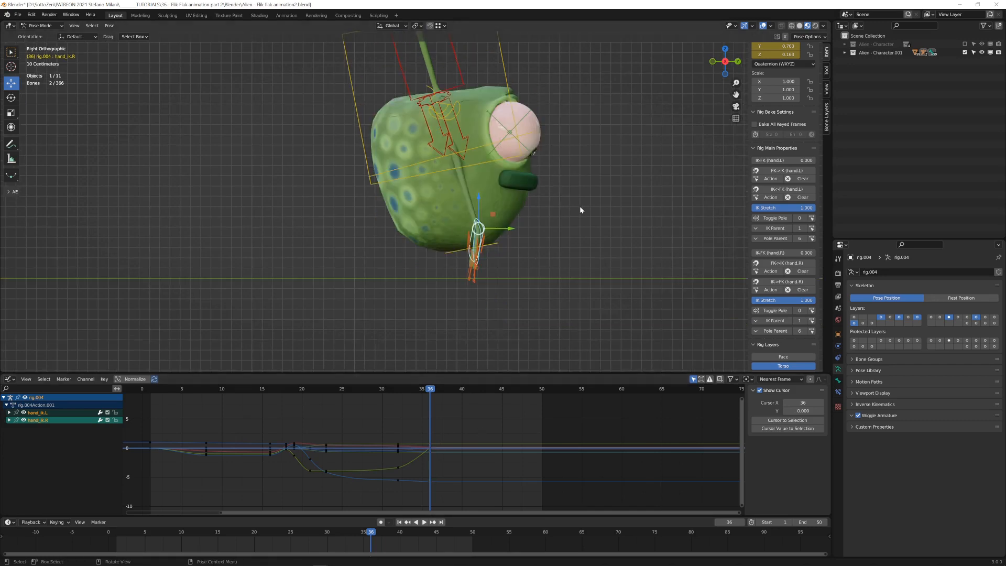
pyautogui.press('g')
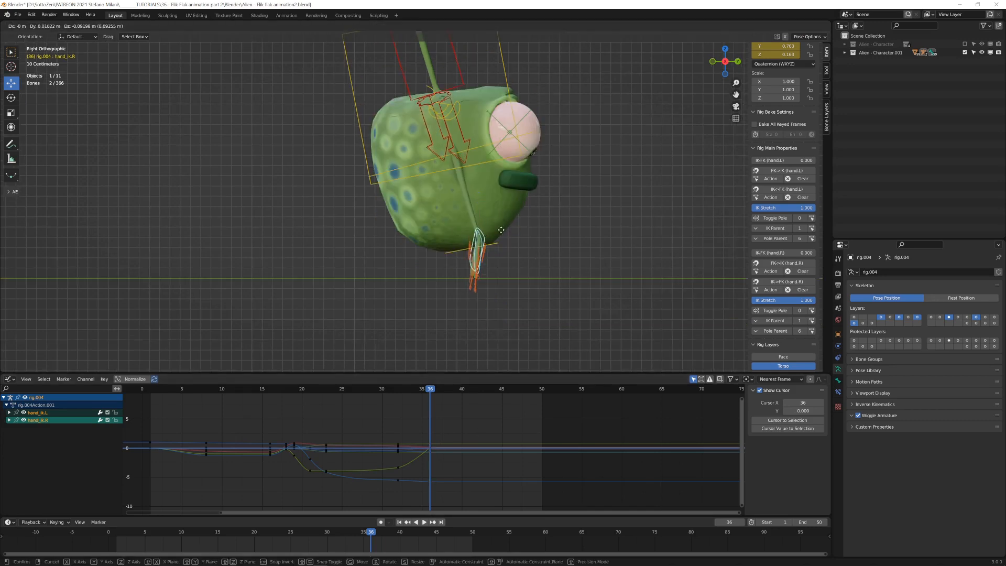
pyautogui.press('r')
pyautogui.click(497, 314)
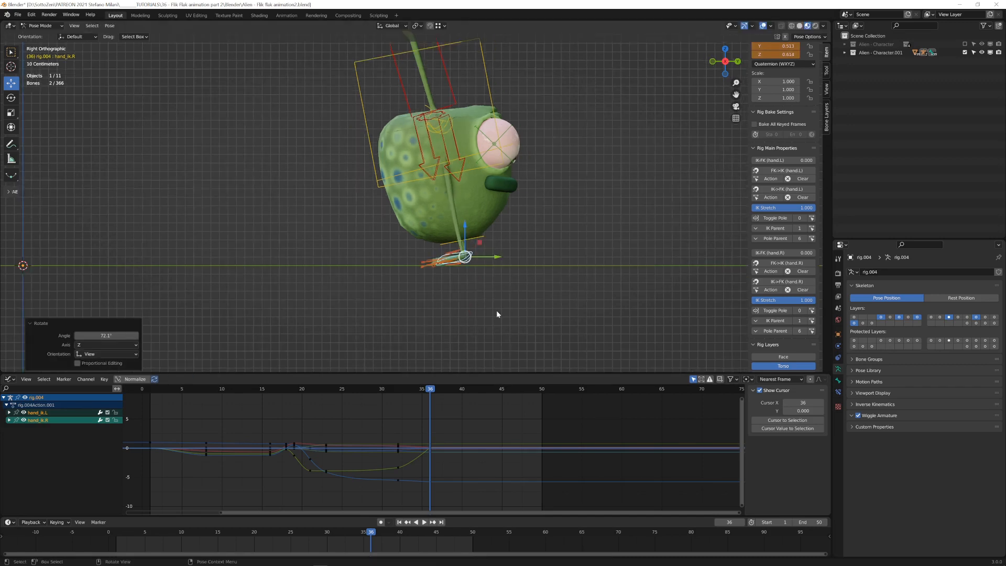
pyautogui.press('KP_1')
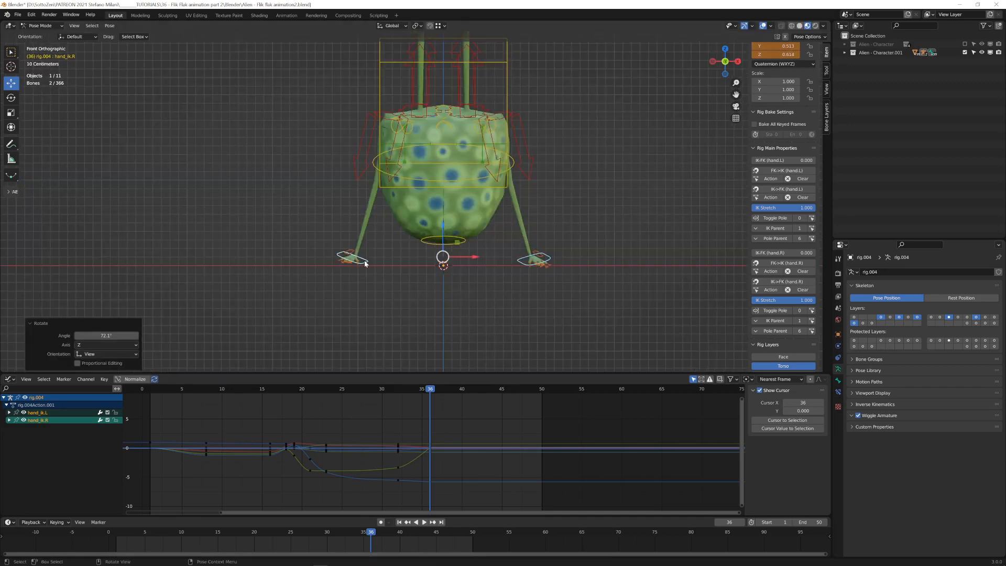
# Rotate only the left hand IK control about 76.5° in side view, refining it with a trackball rotation and about 4° more.
pyautogui.click(365, 263)
pyautogui.click(537, 260)
pyautogui.press('KP_3')
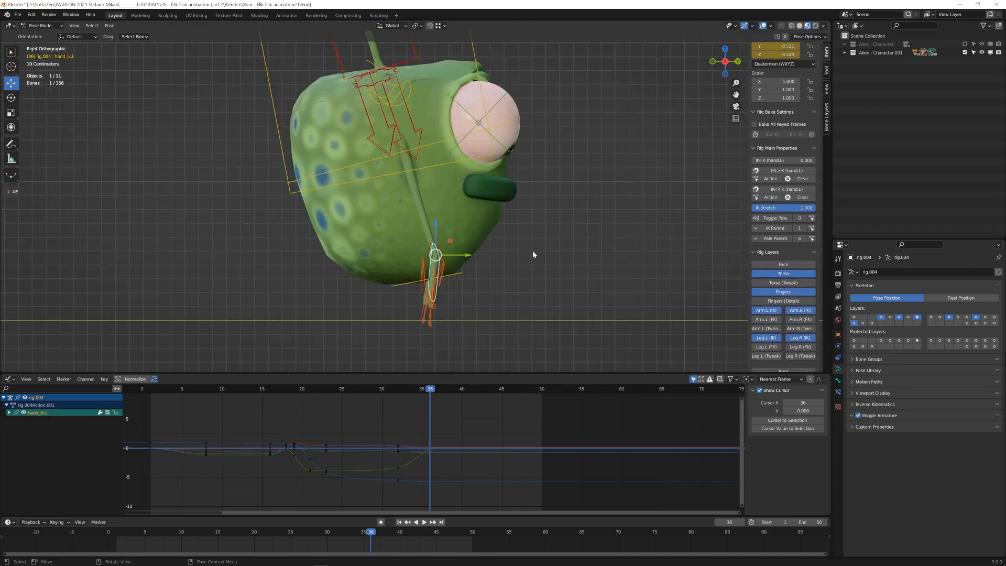
pyautogui.press('r')
pyautogui.click(498, 281)
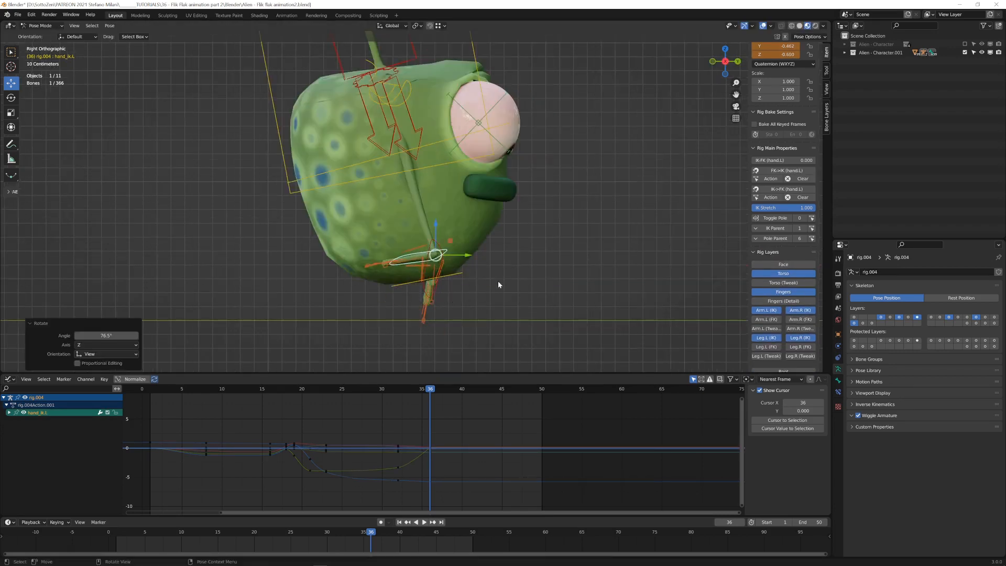
pyautogui.press('r')
pyautogui.press('r')
pyautogui.press('Return')
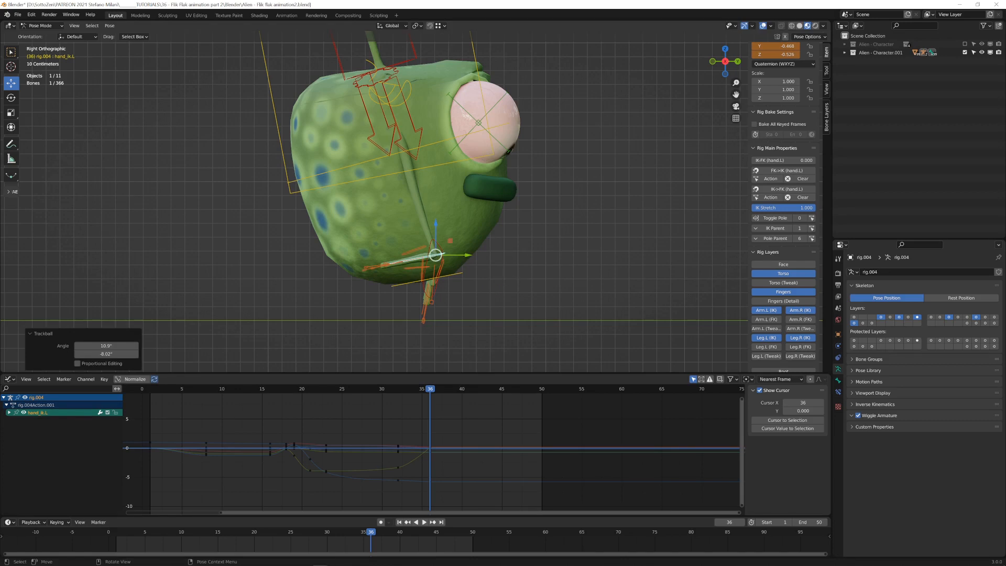
pyautogui.press('r')
pyautogui.click(507, 282)
# Move the left hand IK control down about 0.44 m to the ground and level it with a rotation of about 4.7°.
pyautogui.press('g')
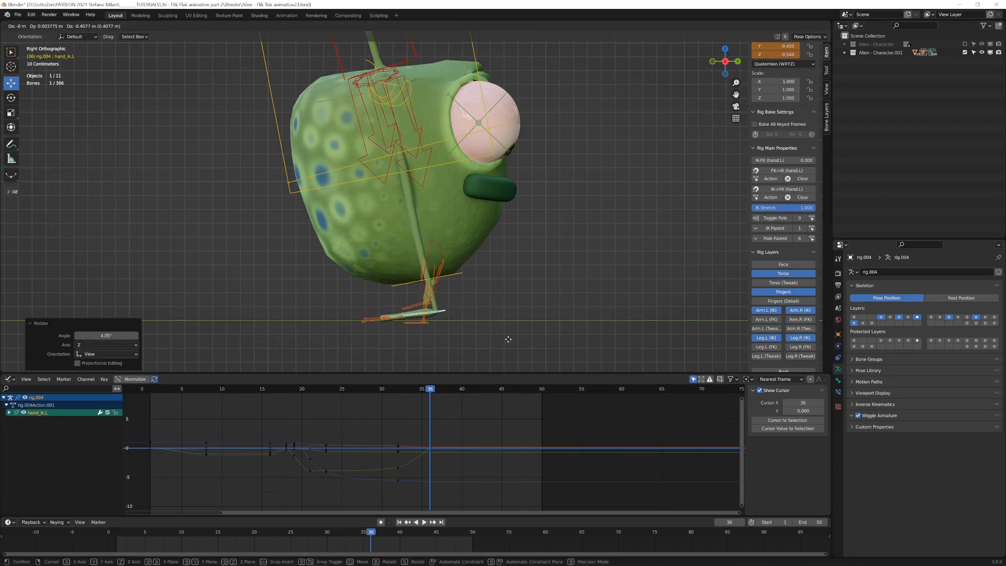
pyautogui.click(507, 339)
pyautogui.press('r')
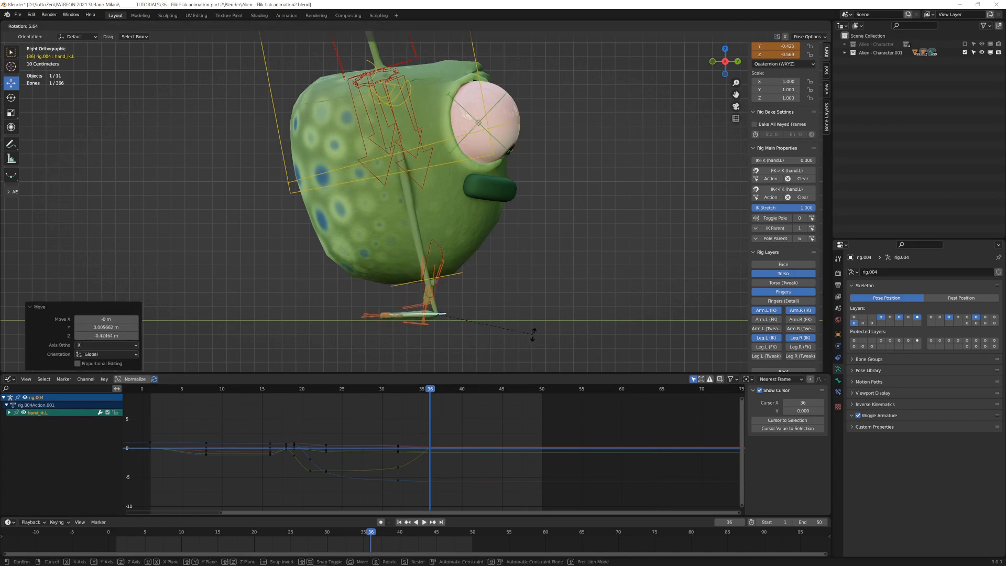
pyautogui.click(532, 325)
pyautogui.press('g')
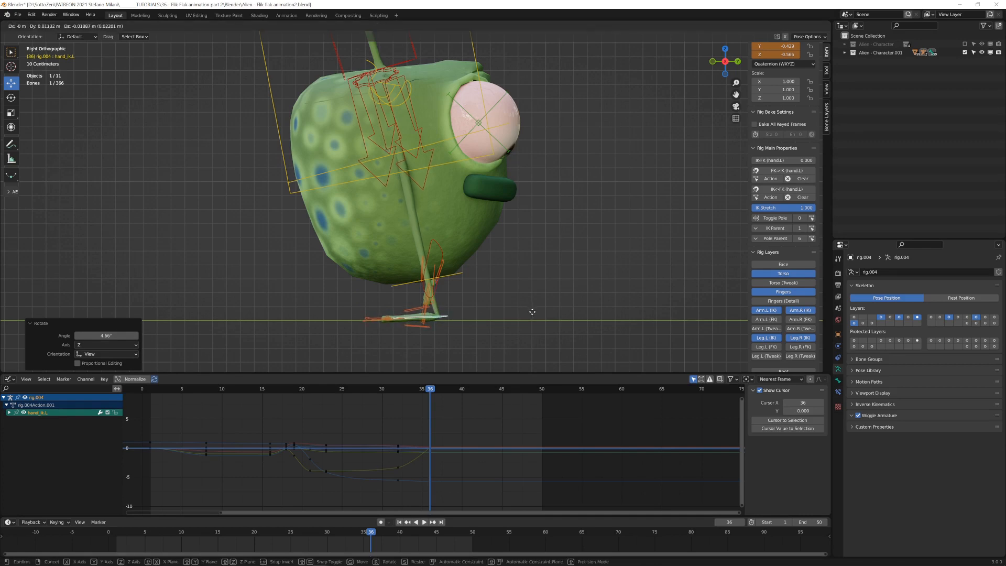
pyautogui.click(532, 314)
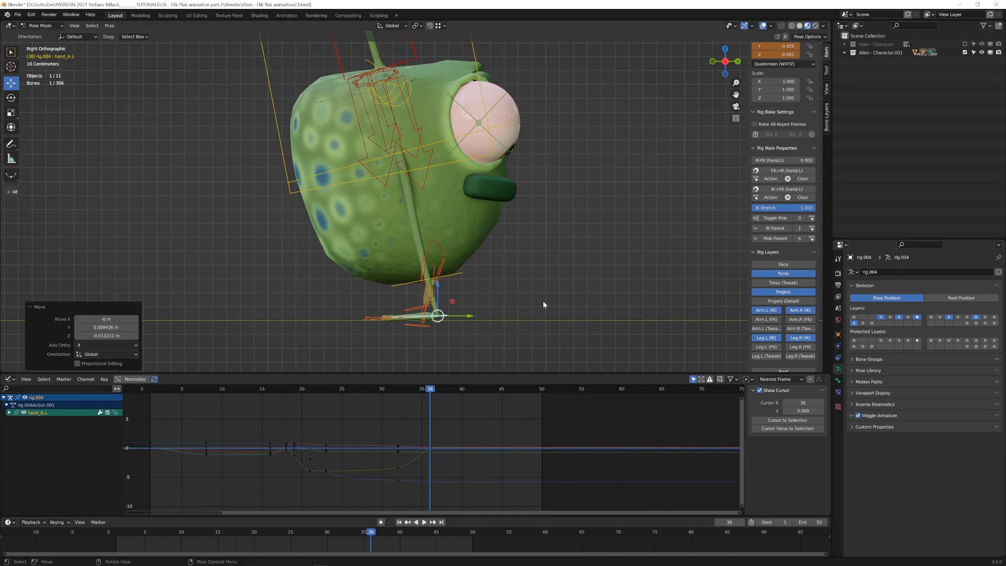
# From the back view, shift the left hand control inward about 0.10 m along X and rotate it about 4°.
pyautogui.press('KP_1')
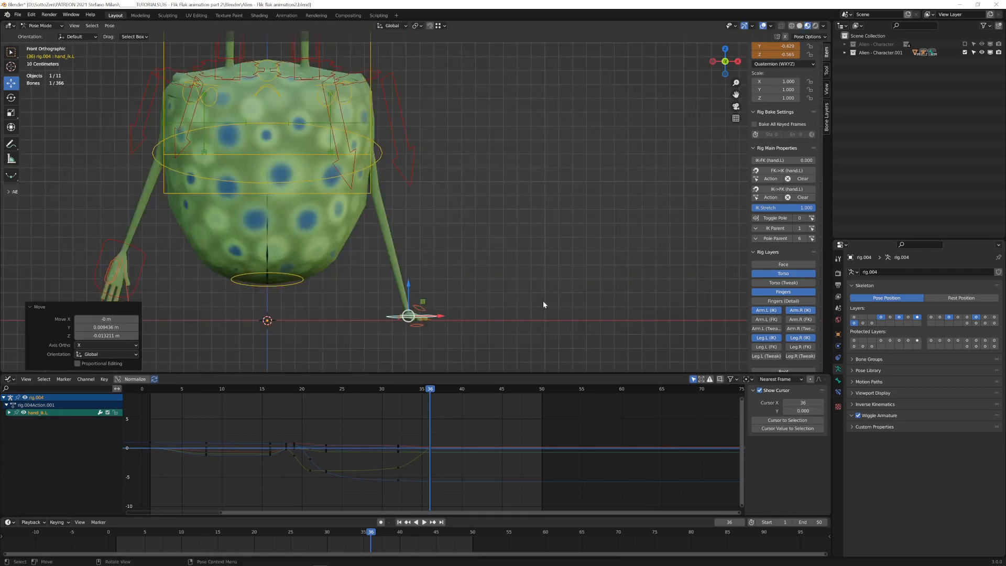
pyautogui.press('ctrl+KP_1')
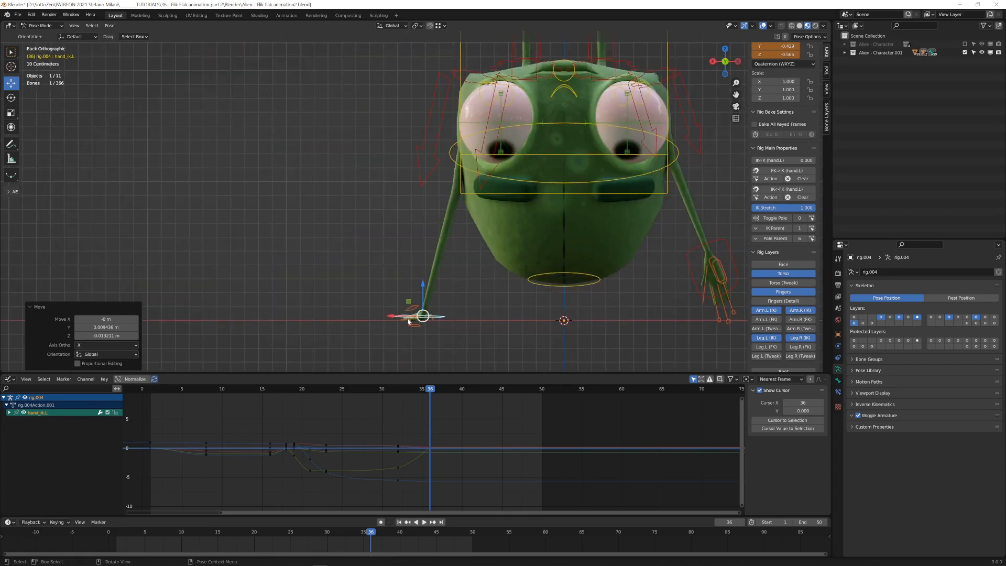
pyautogui.press('g')
pyautogui.press('x')
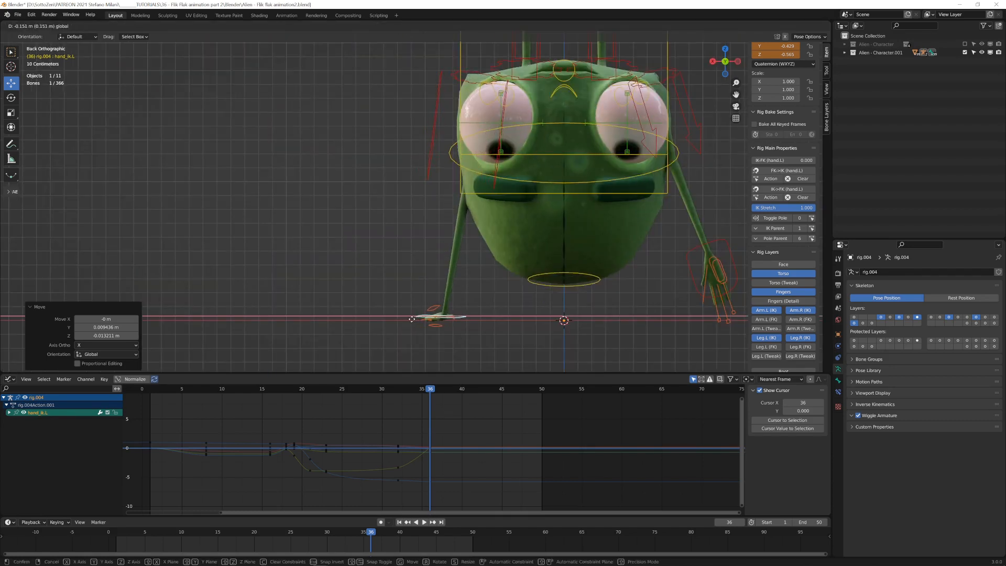
pyautogui.click(410, 319)
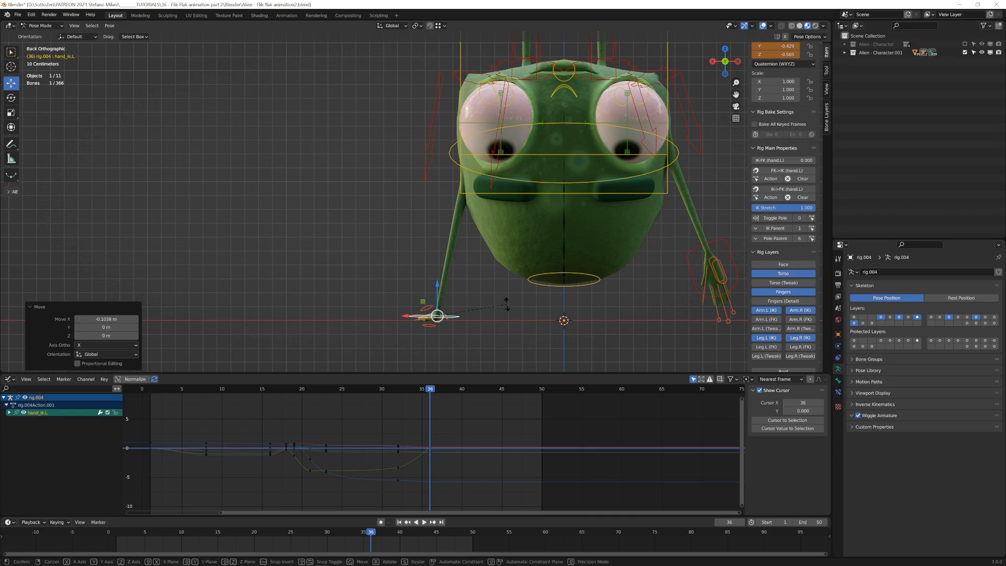
pyautogui.press('r')
pyautogui.click(486, 190)
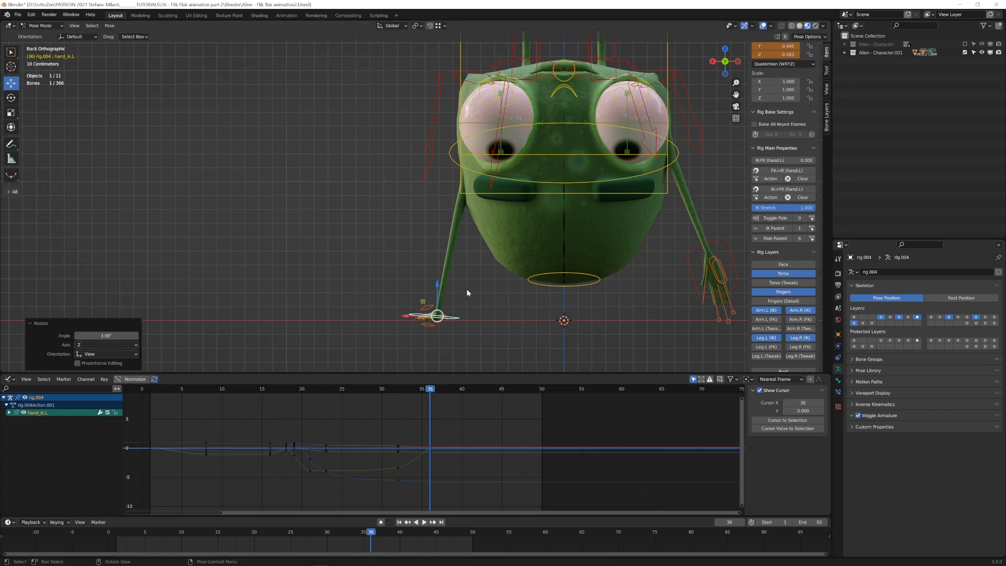
# Copy the left hand control's pose and paste it flipped on the X axis onto the right hand.
pyautogui.moveTo(489, 292); pyautogui.dragTo(499, 260, button='middle')
pyautogui.hotkey('ctrl', 'c')
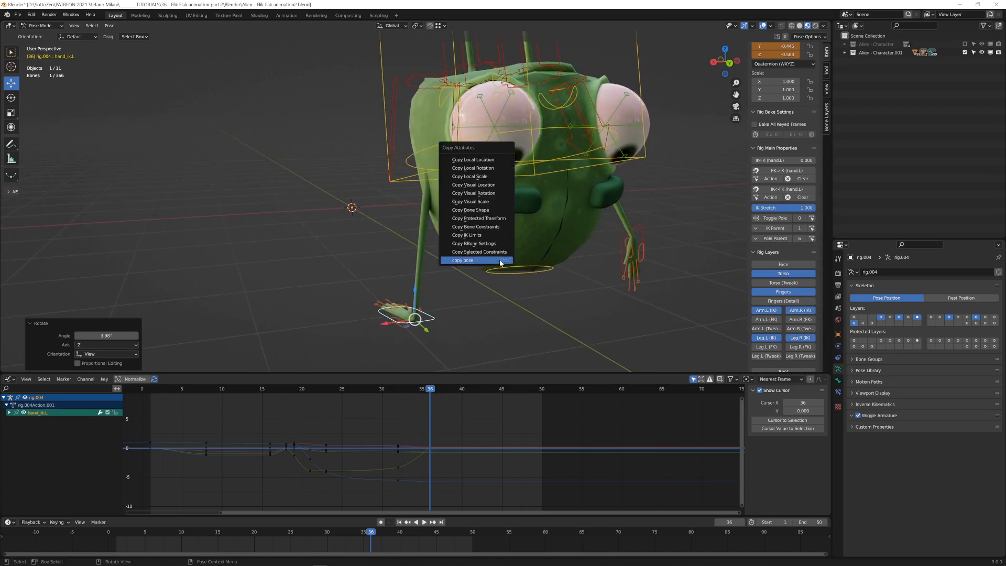
pyautogui.click(501, 261)
pyautogui.hotkey('ctrl', 'shift', 'v')
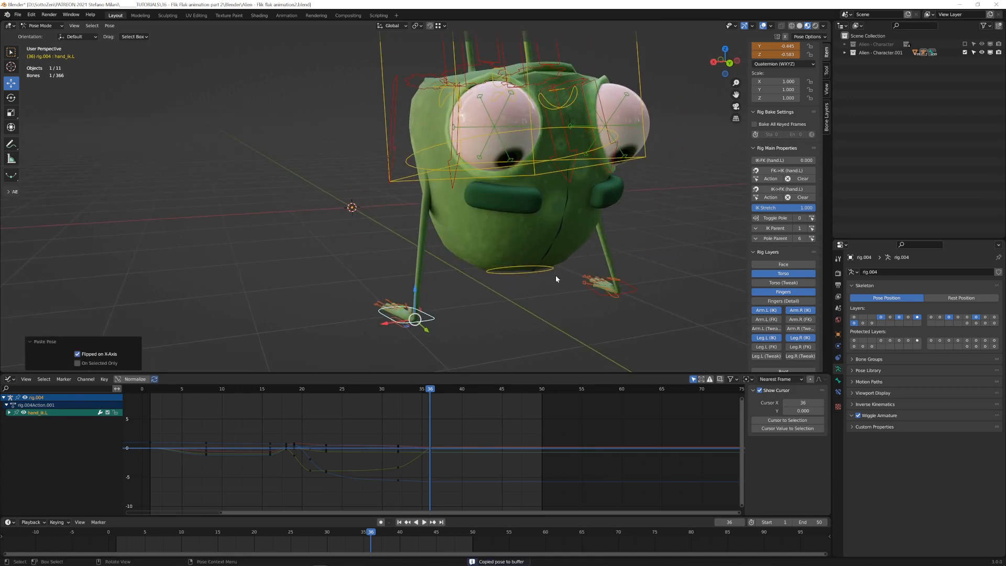
# Add the right hand IK control to the selection and keyframe the available channels of both hands at frame 36.
pyautogui.moveTo(556, 279); pyautogui.dragTo(470, 296, button='middle')
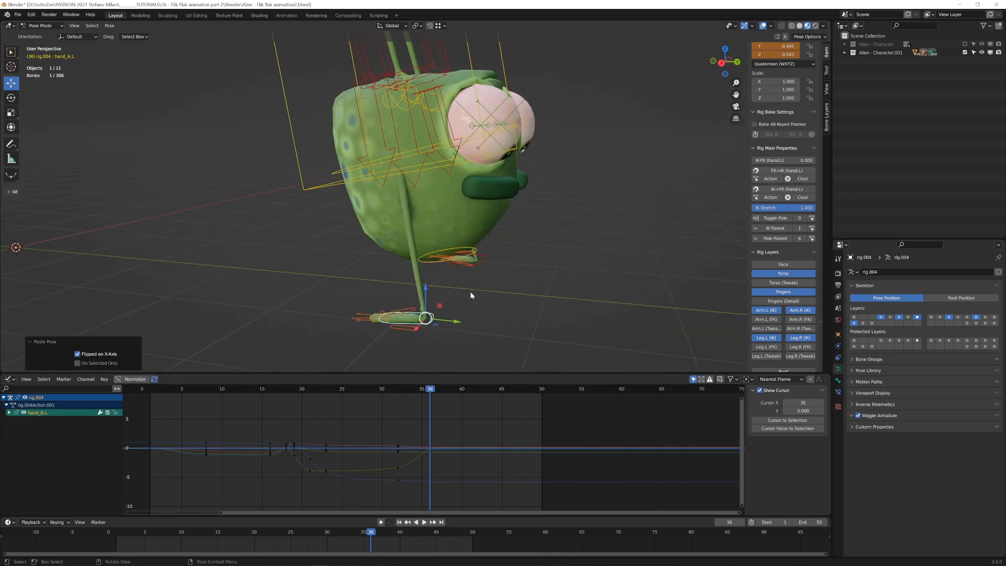
pyautogui.keyDown('shift'); pyautogui.click(484, 258); pyautogui.keyUp('shift')
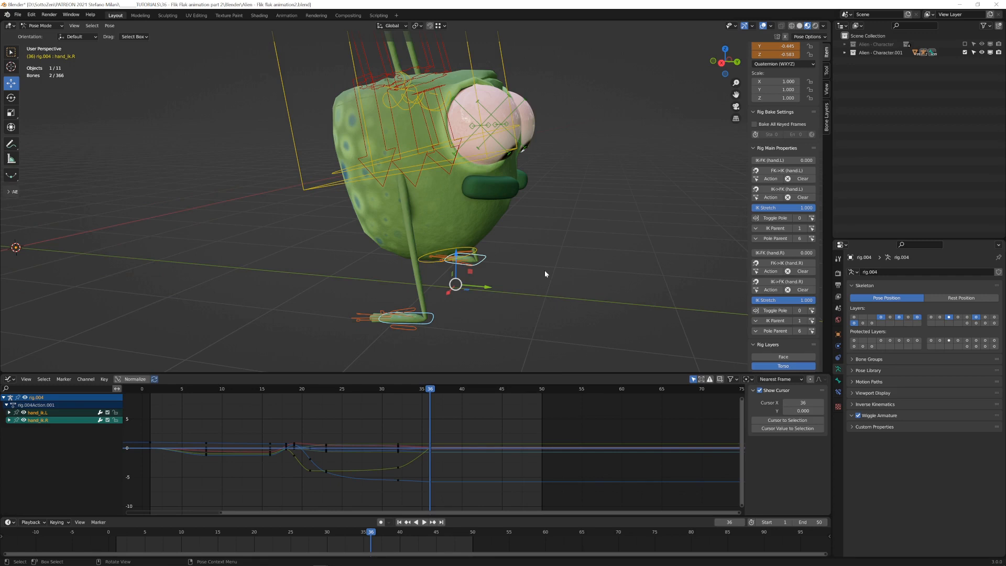
pyautogui.press('i')
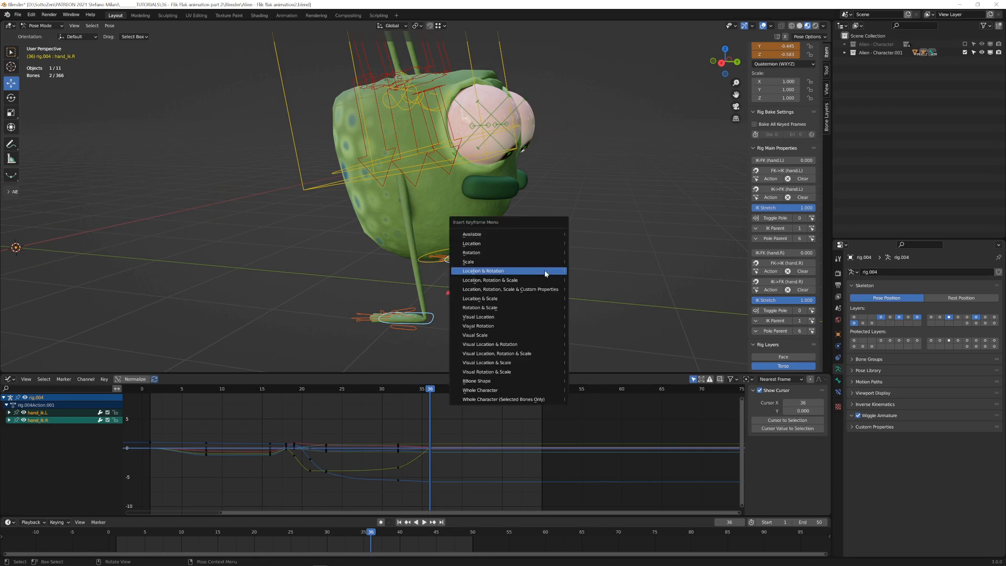
pyautogui.click(539, 234)
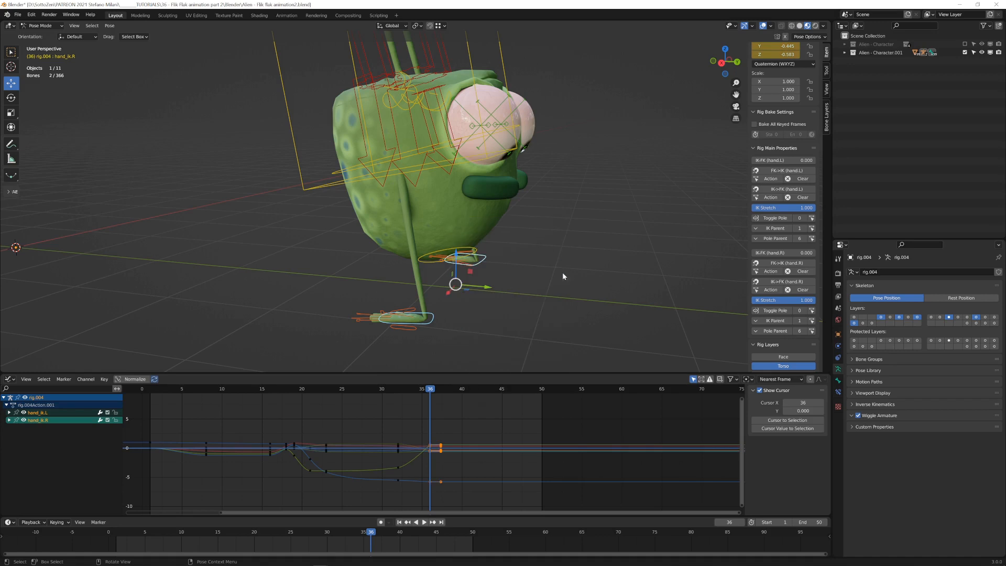
# Play the animation in right orthographic view and examine the orientation of both hands at frame 35 from the front.
pyautogui.press('Left')
pyautogui.press('Left')
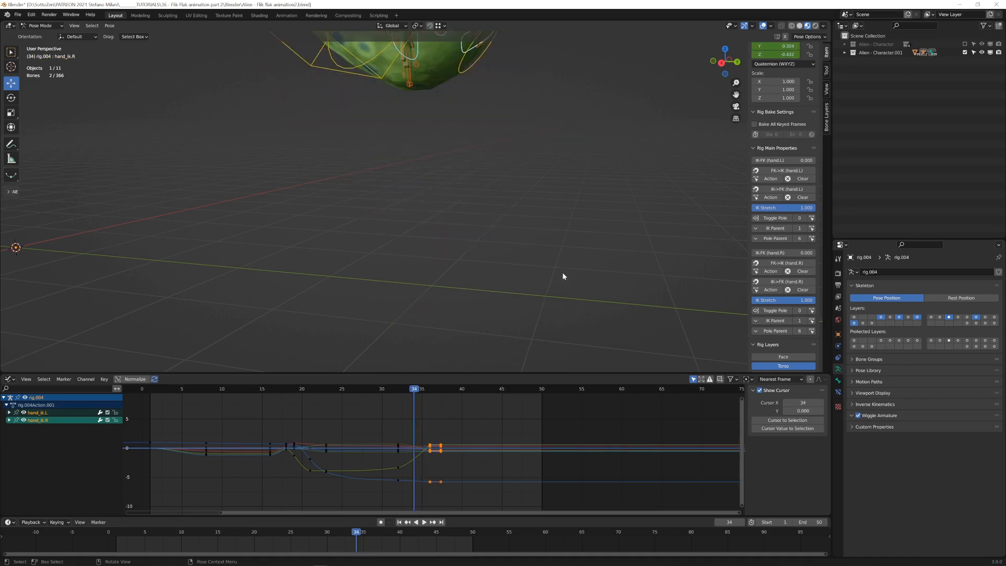
pyautogui.press('KP_3')
pyautogui.scroll(-5, 464, 281)
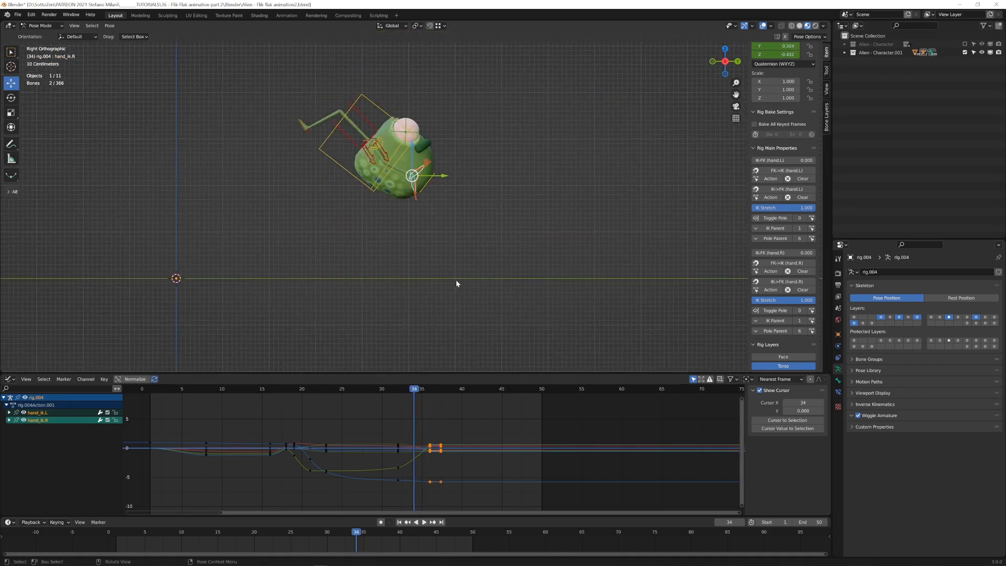
pyautogui.press('space')
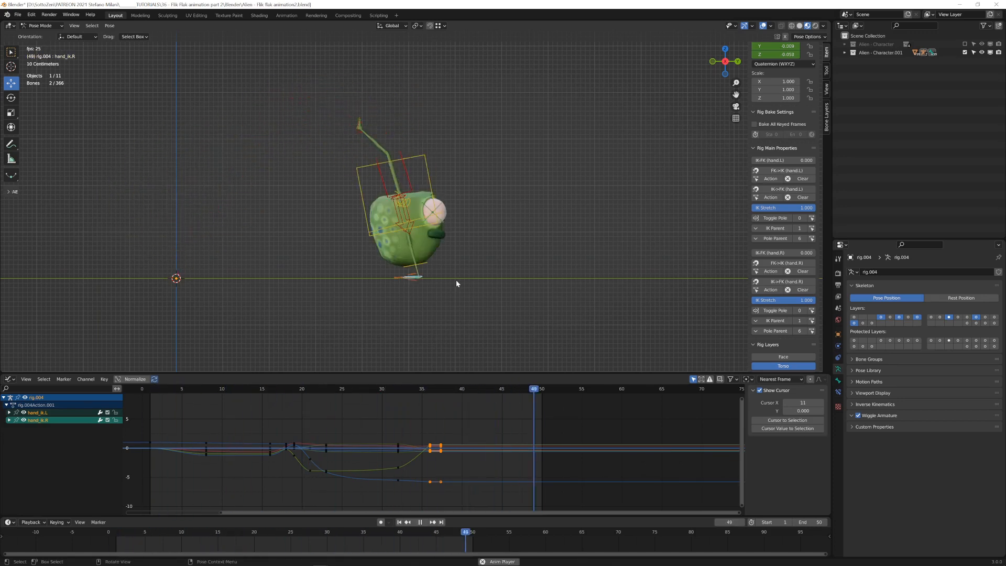
pyautogui.press('space')
pyautogui.moveTo(456, 280); pyautogui.dragTo(383, 276, button='middle')
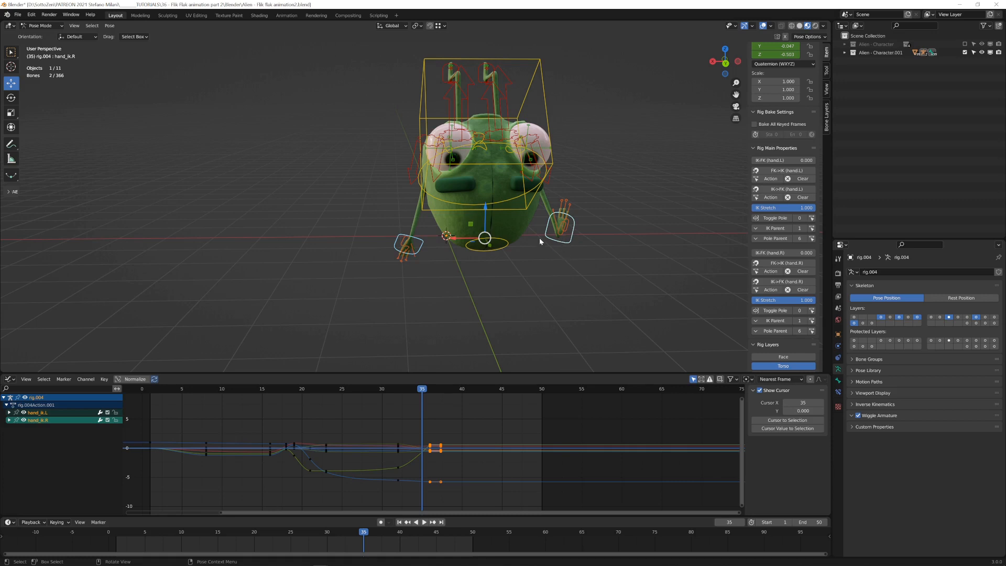
# Hide the right hand IK control's X, Y and Z location curves and delete its rotation keyframes at frame 36.
pyautogui.click(570, 245)
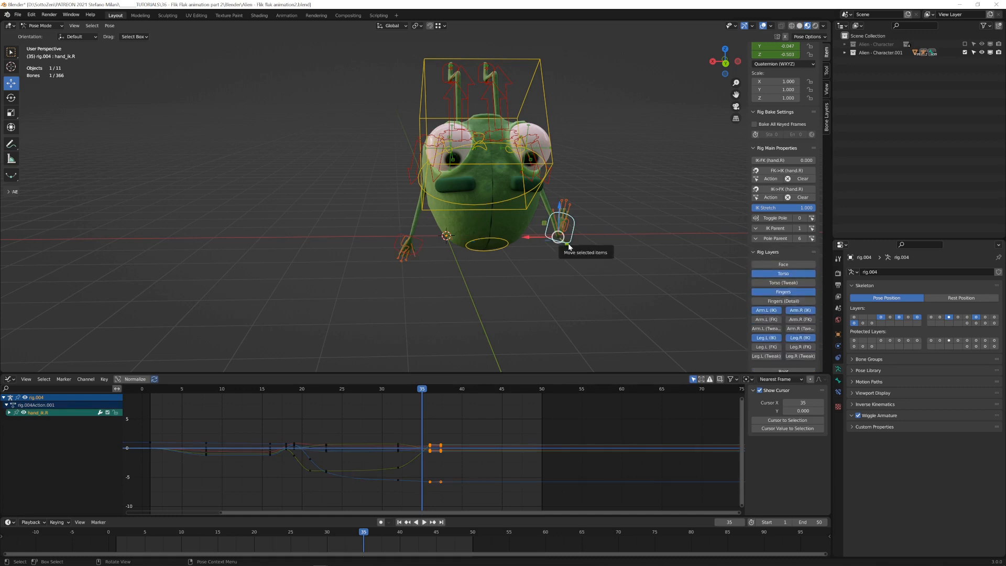
pyautogui.press('Right')
pyautogui.click(9, 413)
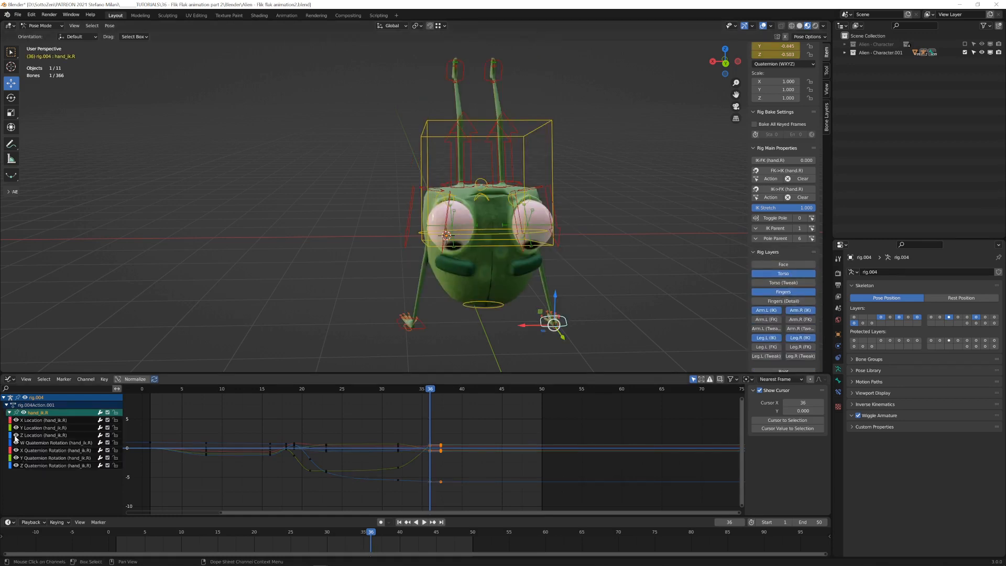
pyautogui.moveTo(16, 435); pyautogui.dragTo(17, 421)
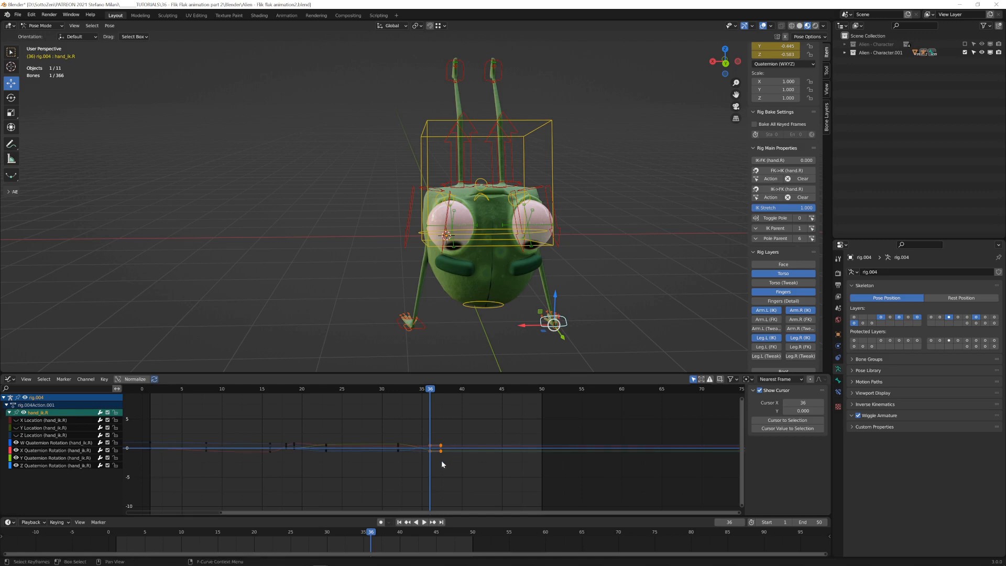
pyautogui.press('x')
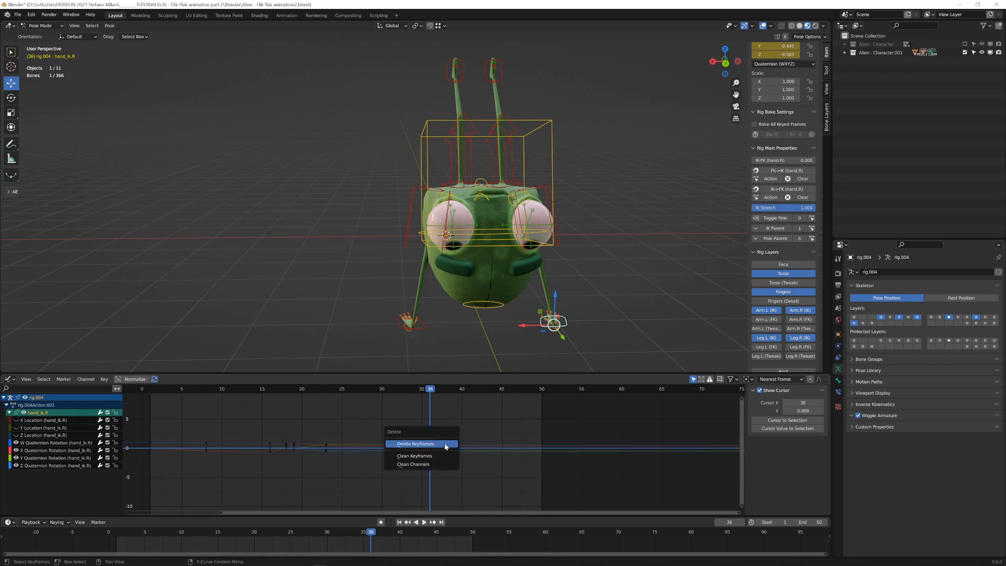
# Delete the right hand IK control's selected rotation keyframes, then rotate the hand about 150° in the side view at frame 36.
pyautogui.click(447, 445)
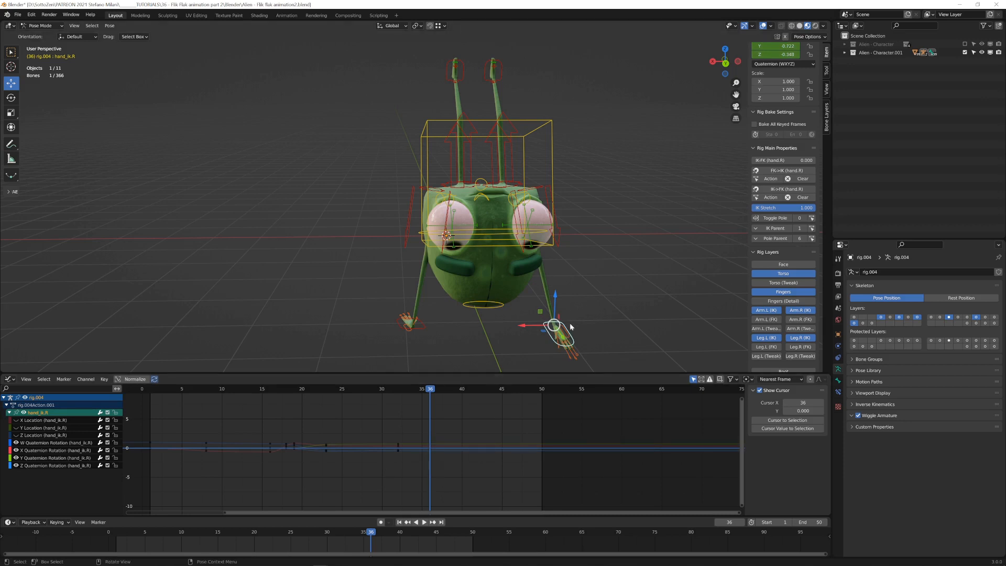
pyautogui.press('KP_3')
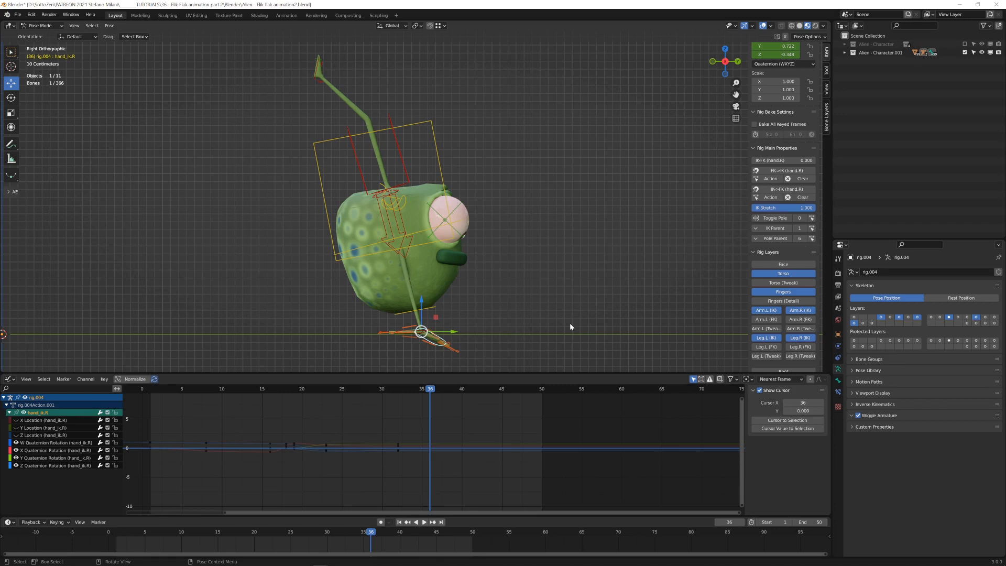
pyautogui.press('Left')
pyautogui.press('Left')
pyautogui.press('Right')
pyautogui.press('Right')
pyautogui.press('r')
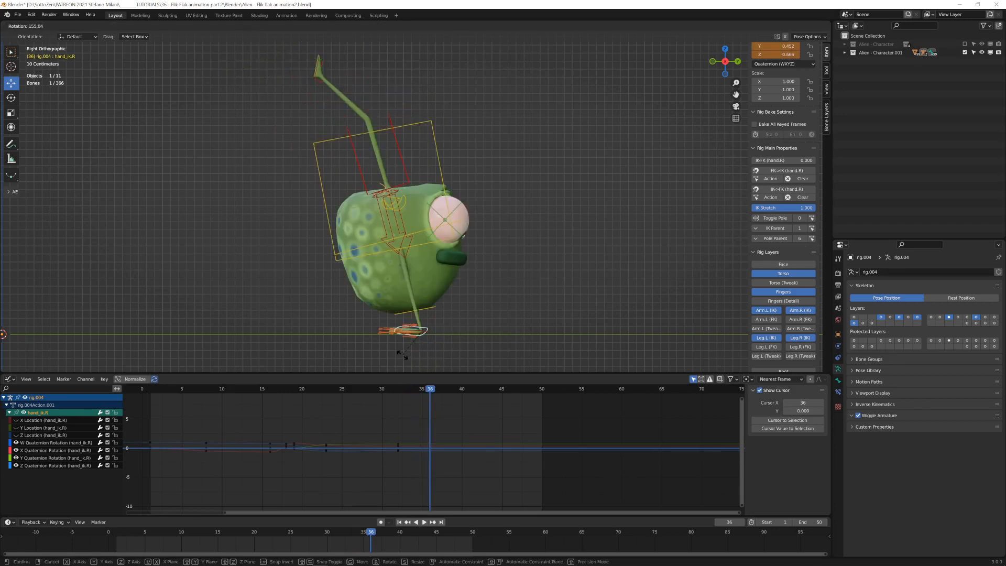
pyautogui.click(467, 319)
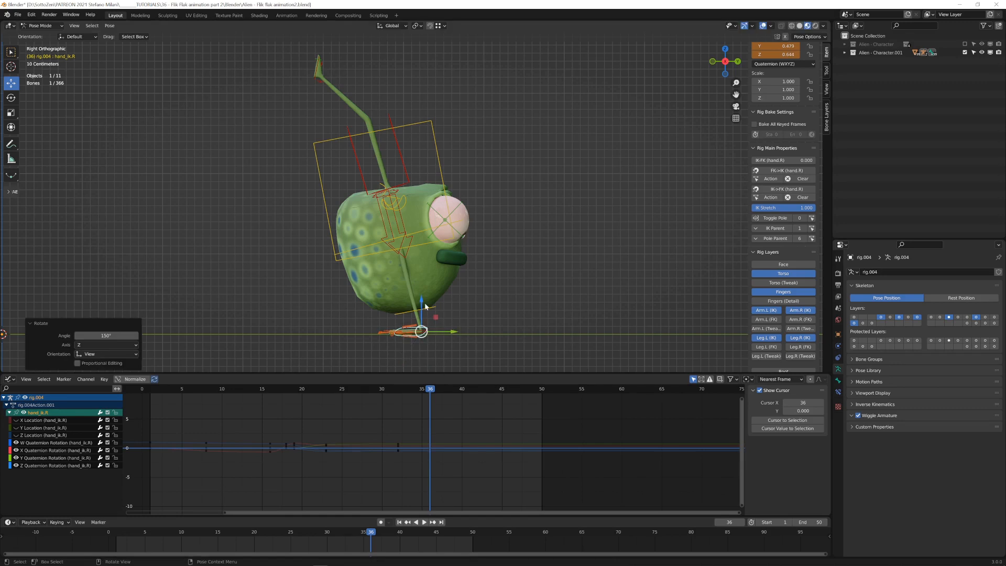
# Level the right hand by rotating it about -14.7° in the front view and 1.3° in the top view.
pyautogui.press('KP_1')
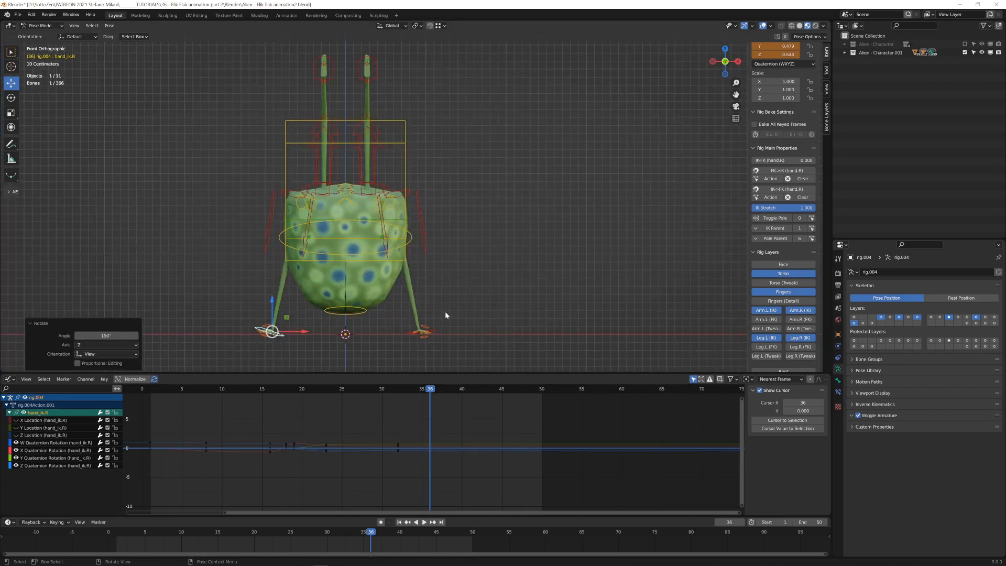
pyautogui.press('r')
pyautogui.click(445, 264)
pyautogui.press('KP_Decimal')
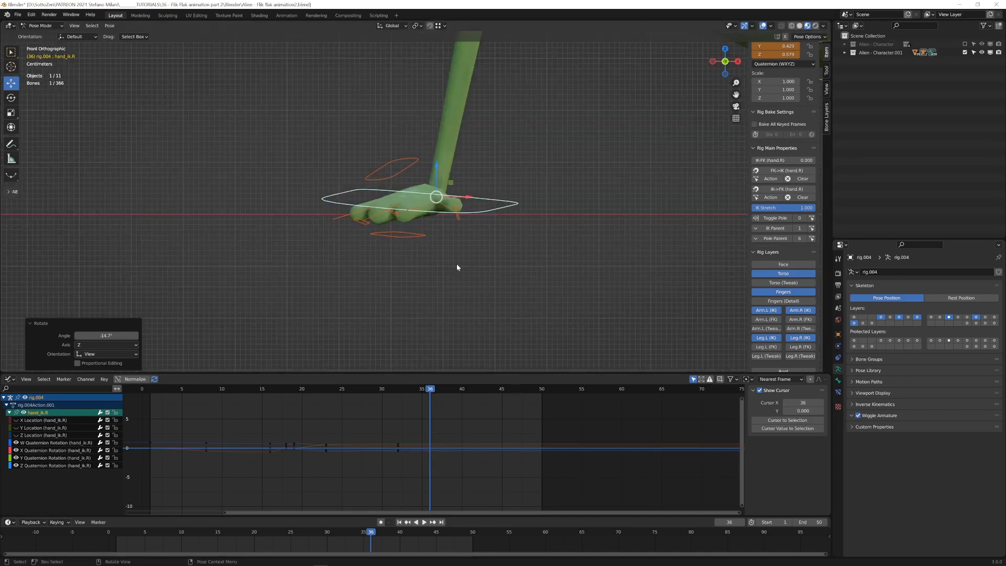
pyautogui.moveTo(457, 263); pyautogui.dragTo(413, 248, button='middle')
pyautogui.press('KP_7')
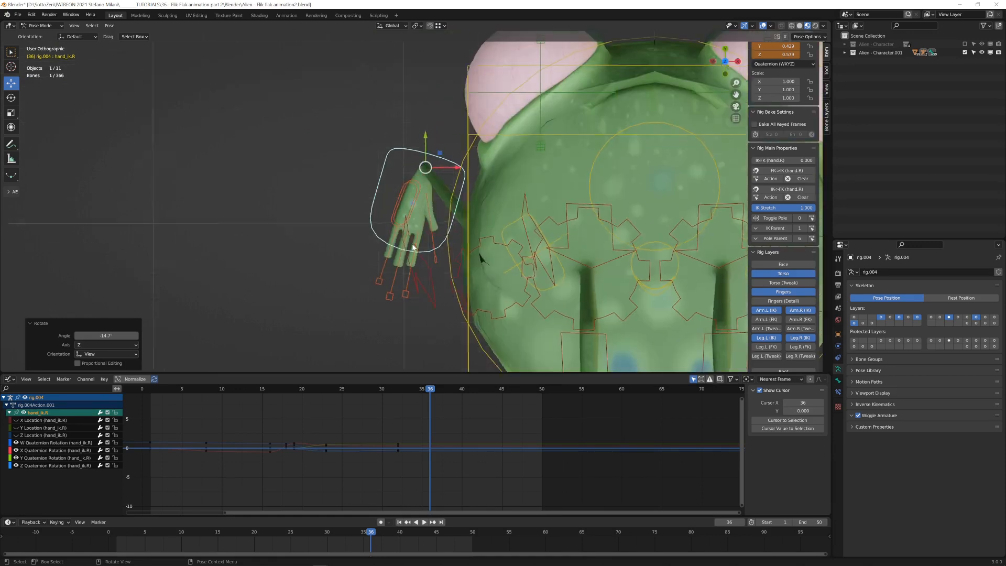
pyautogui.press('r')
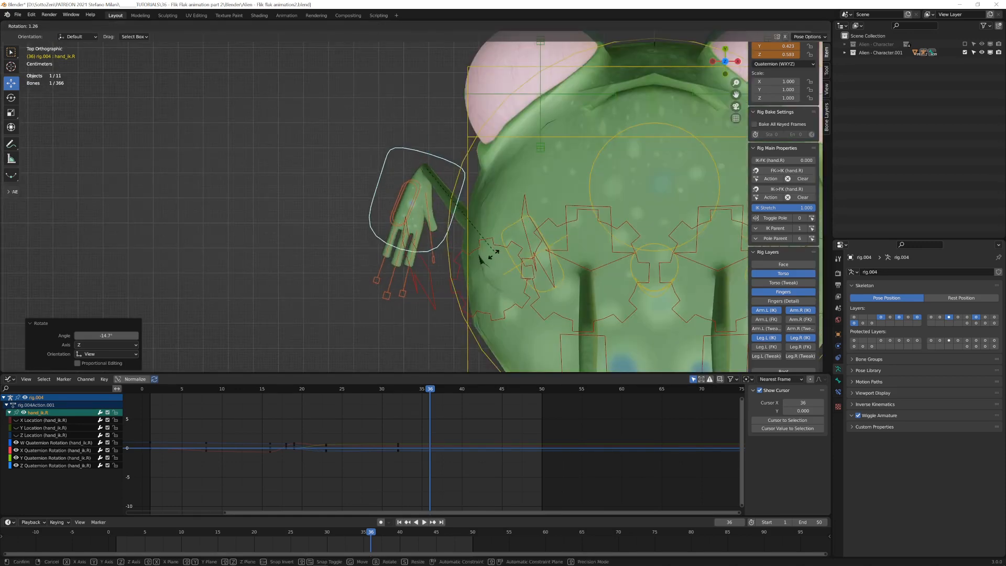
pyautogui.click(495, 254)
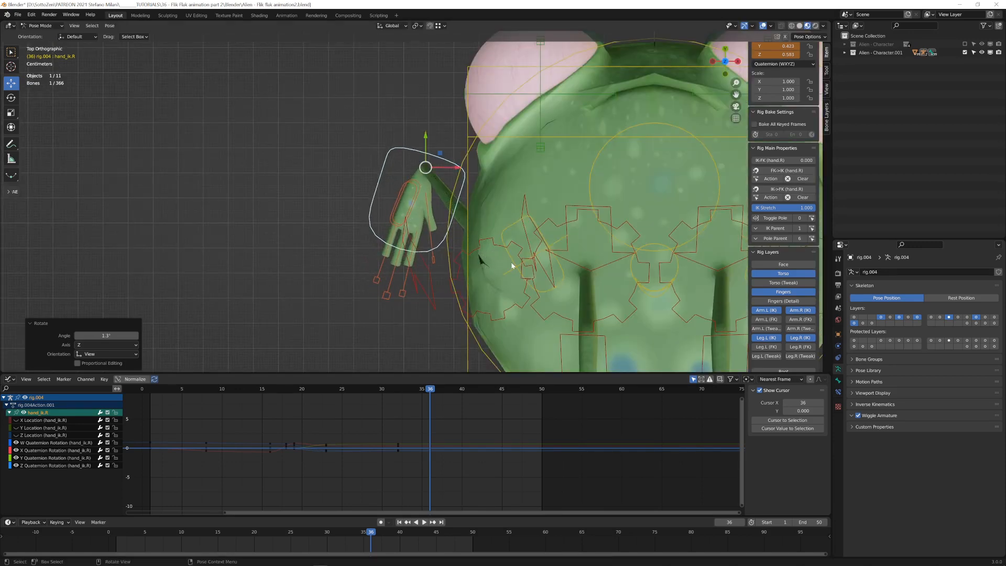
# Insert a Location & Rotation keyframe for the right hand control at frame 36.
pyautogui.moveTo(512, 262); pyautogui.dragTo(449, 209, button='middle')
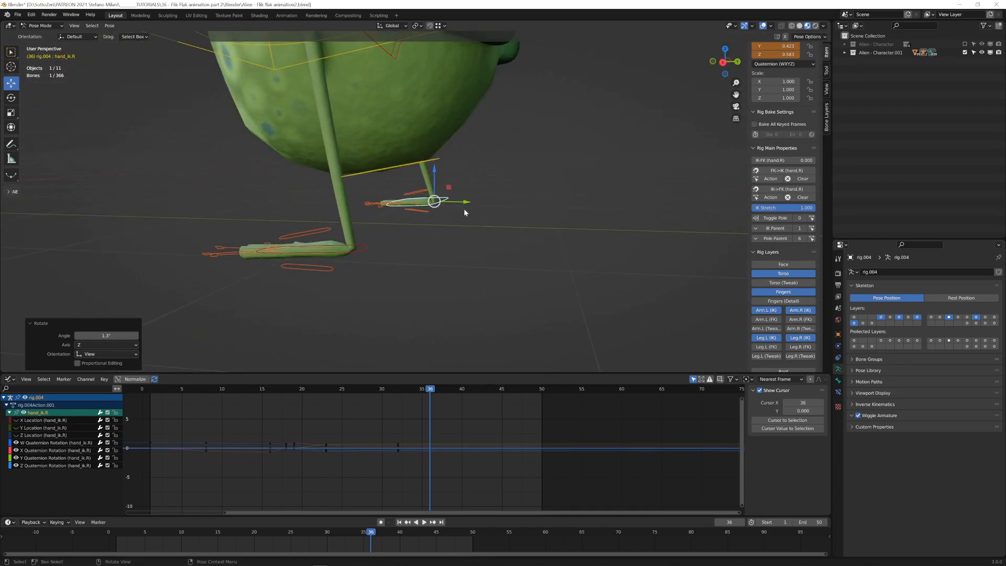
pyautogui.press('i')
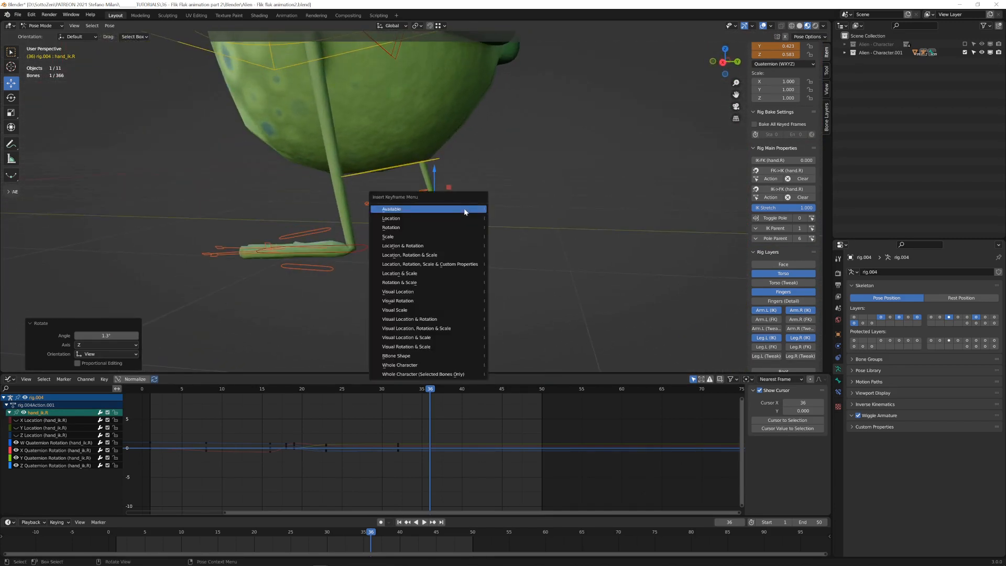
pyautogui.click(449, 246)
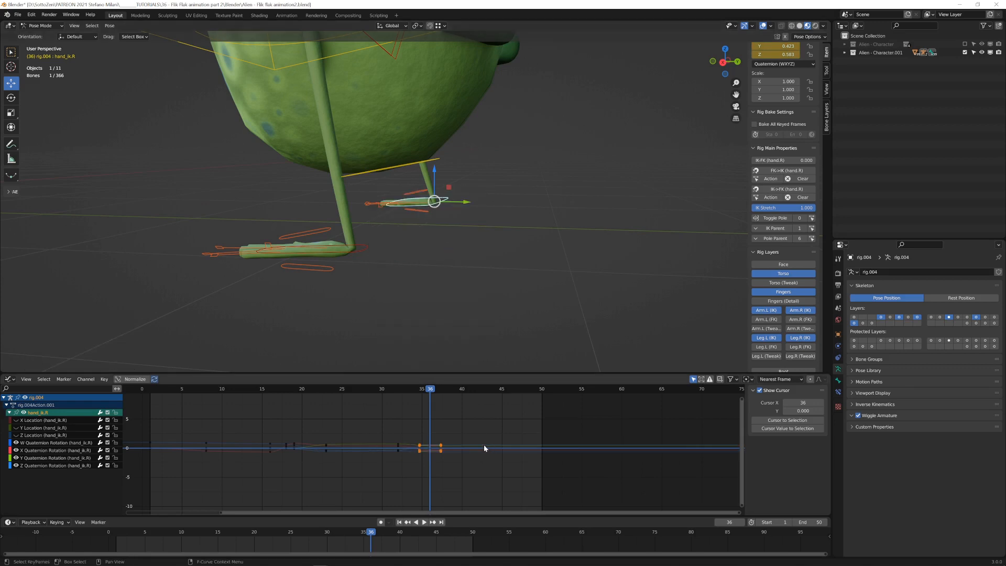
# Shift the left handles of the right hand's frame 36 rotation keys 1 frame along X, and show its location curves.
pyautogui.press('a')
pyautogui.press('a')
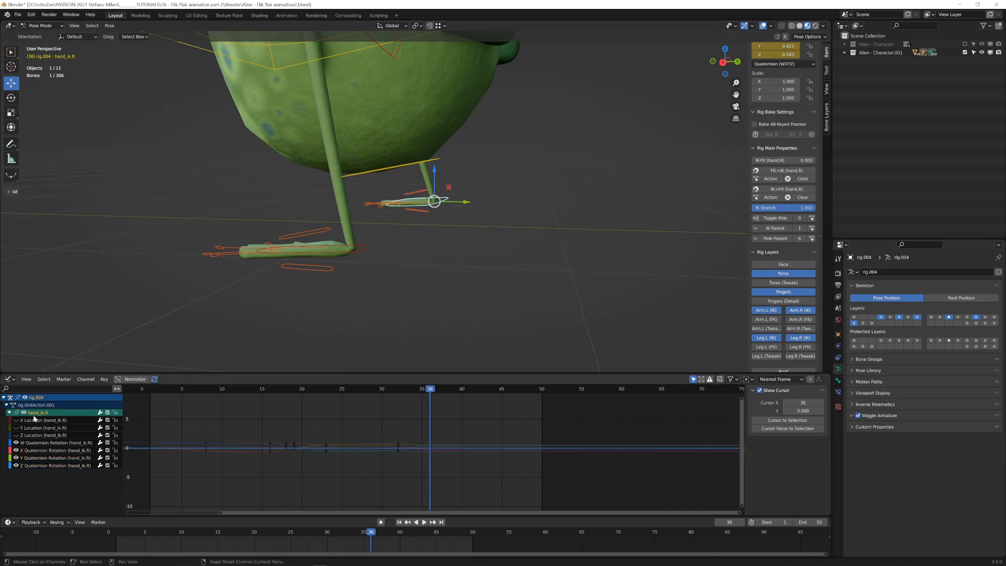
pyautogui.moveTo(16, 421)
pyautogui.mouseDown()
pyautogui.moveTo(16, 435)
pyautogui.moveTo(16, 420)
pyautogui.mouseUp()
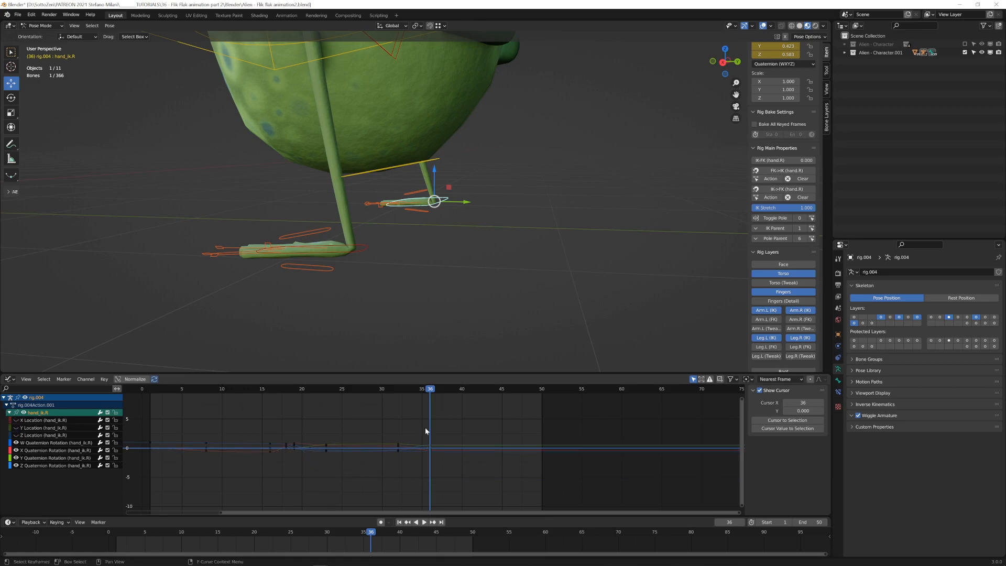
pyautogui.press('b')
pyautogui.moveTo(418, 431); pyautogui.dragTo(471, 456)
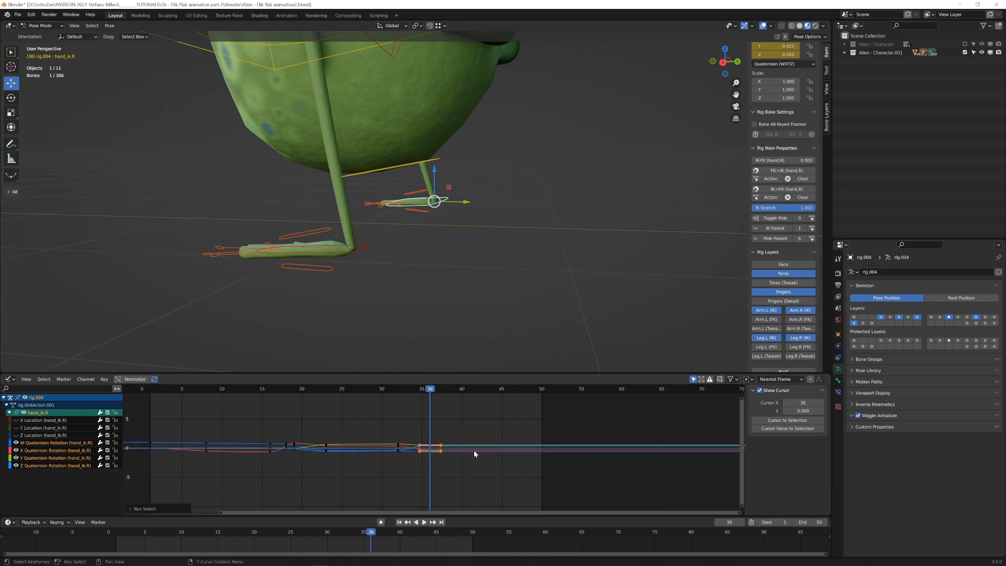
pyautogui.press('b')
pyautogui.moveTo(426, 430); pyautogui.dragTo(467, 483, button='middle')
pyautogui.press('g')
pyautogui.press('x')
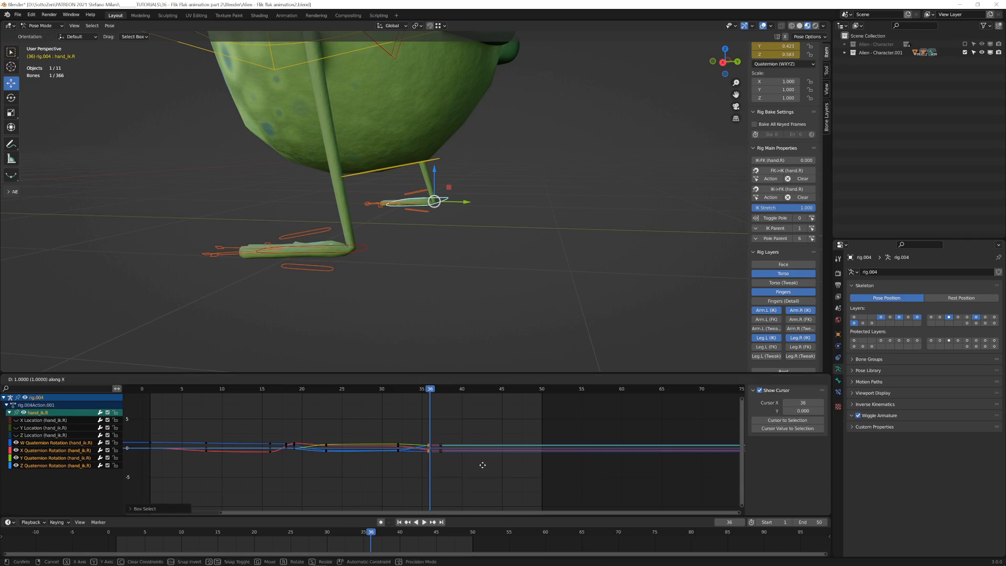
pyautogui.click(483, 465)
pyautogui.moveTo(16, 420); pyautogui.dragTo(16, 436)
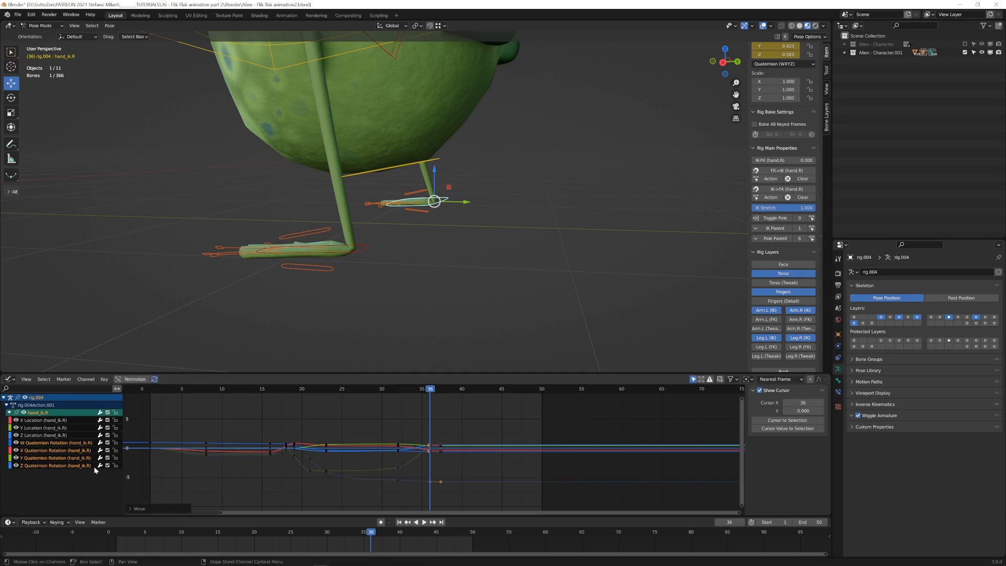
# Play back the animation in the side view to examine the right hand's landing motion.
pyautogui.press('KP_3')
pyautogui.scroll(-3, 414, 199)
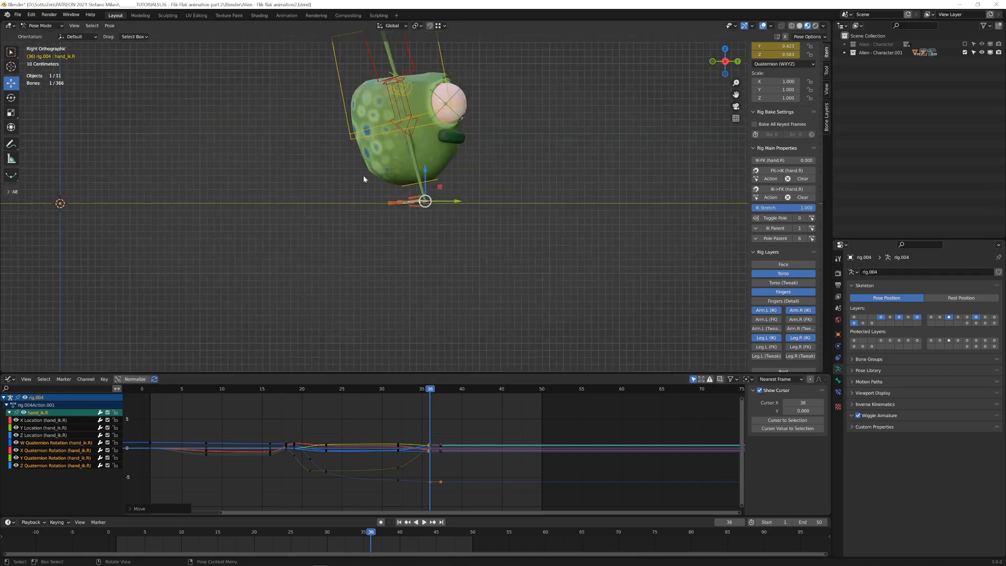
pyautogui.keyDown('shift'); pyautogui.moveTo(388, 190); pyautogui.dragTo(392, 300, button='middle'); pyautogui.keyUp('shift')
pyautogui.press('Left')
pyautogui.press('Left')
pyautogui.press('Left')
pyautogui.press('Left')
pyautogui.press('Left')
pyautogui.press('Left')
pyautogui.press('Left')
pyautogui.press('space')
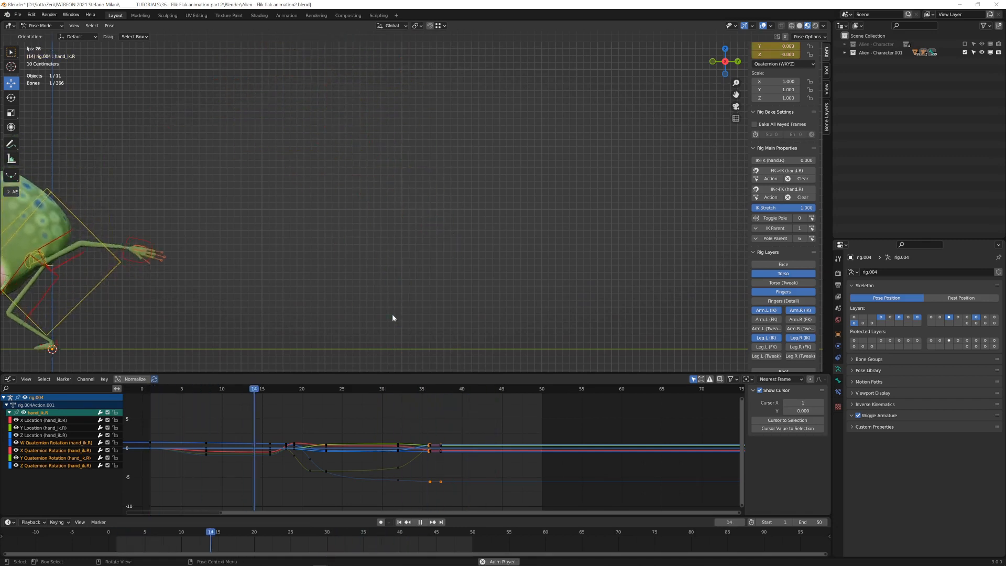
pyautogui.press('space')
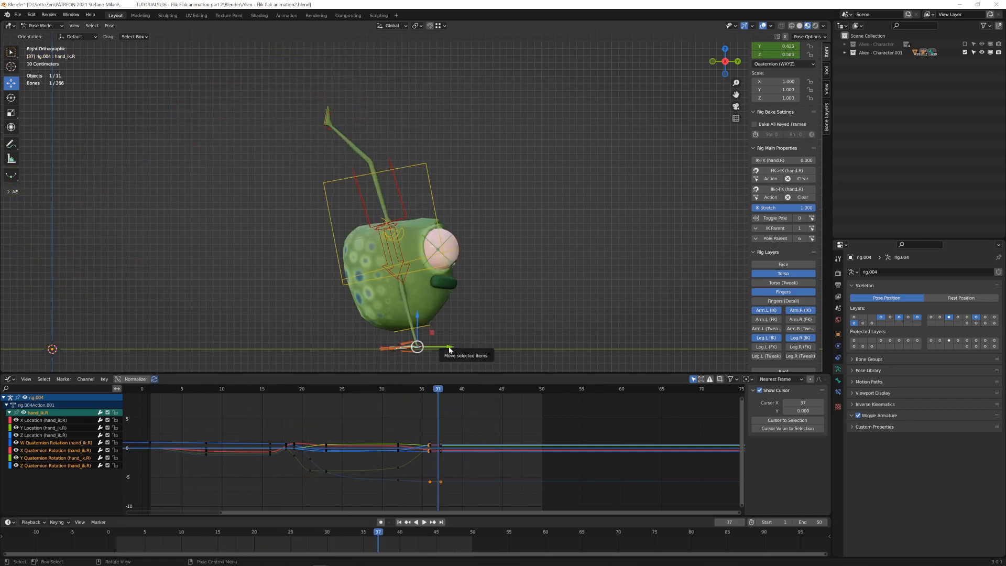
# At frame 35, select both hand IK controls and move them about 0.17 m in Y and -0.42 m in Z.
pyautogui.press('Left')
pyautogui.press('Left')
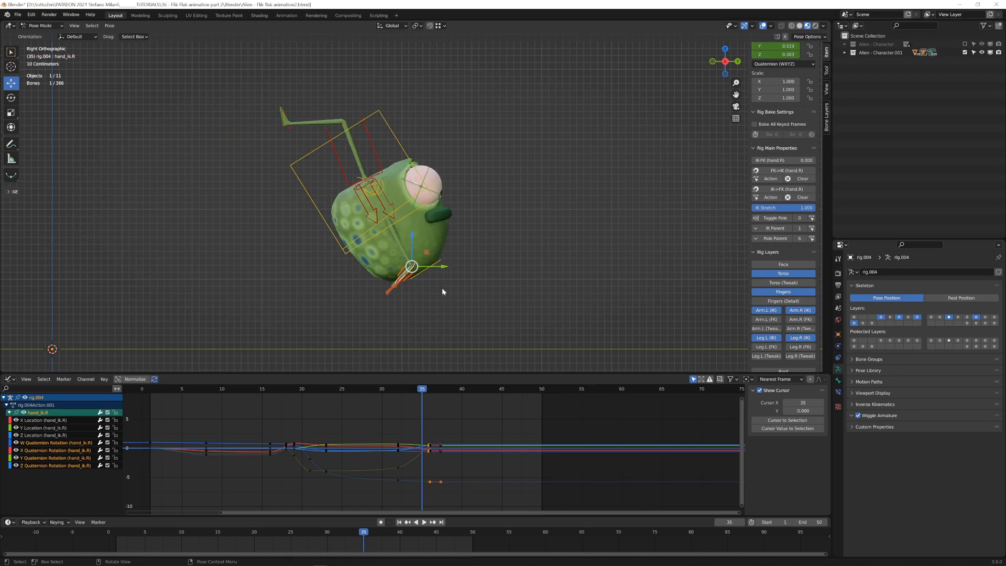
pyautogui.moveTo(442, 288); pyautogui.dragTo(324, 289, button='middle')
pyautogui.keyDown('shift'); pyautogui.click(323, 285); pyautogui.keyUp('shift')
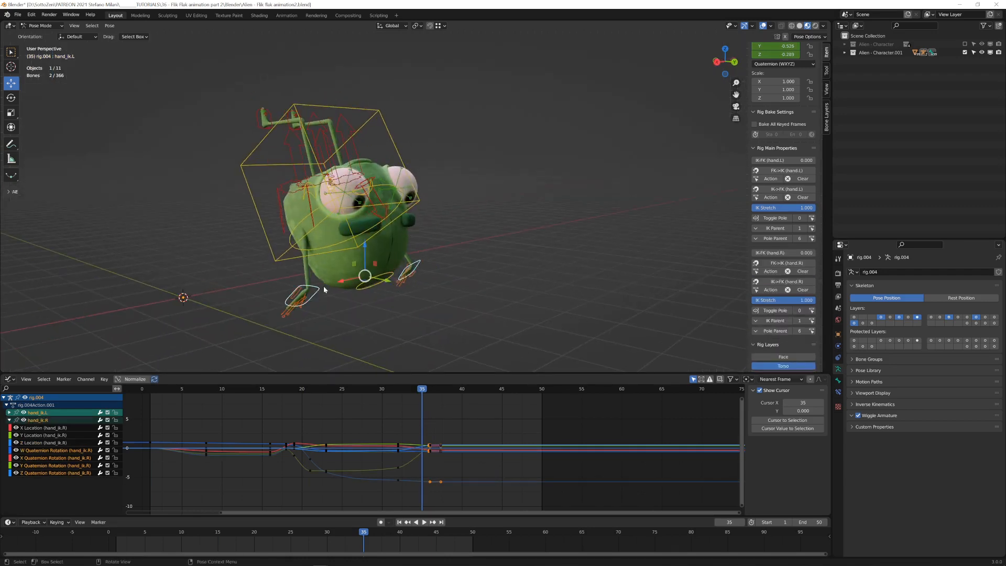
pyautogui.press('KP_3')
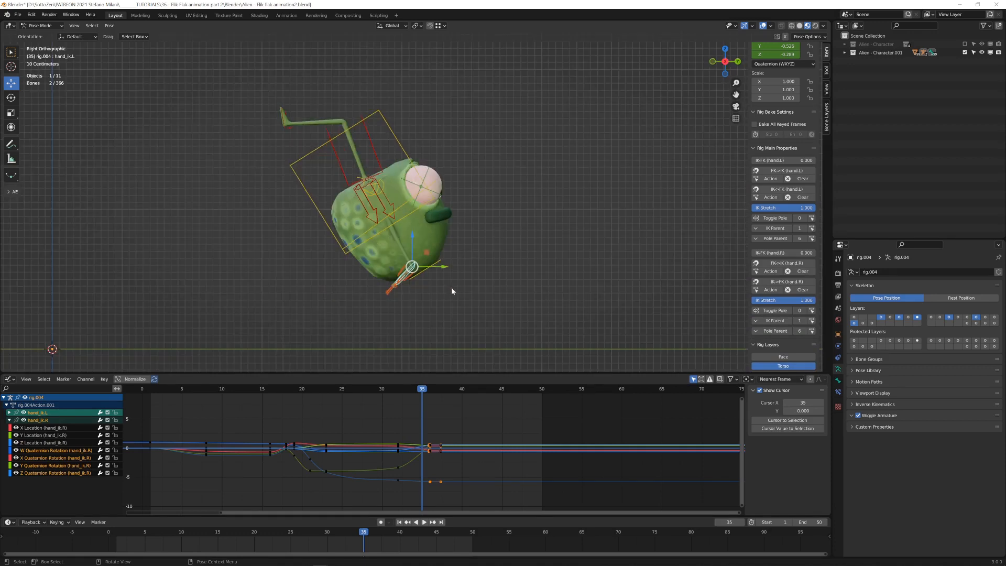
pyautogui.press('g')
pyautogui.click(485, 327)
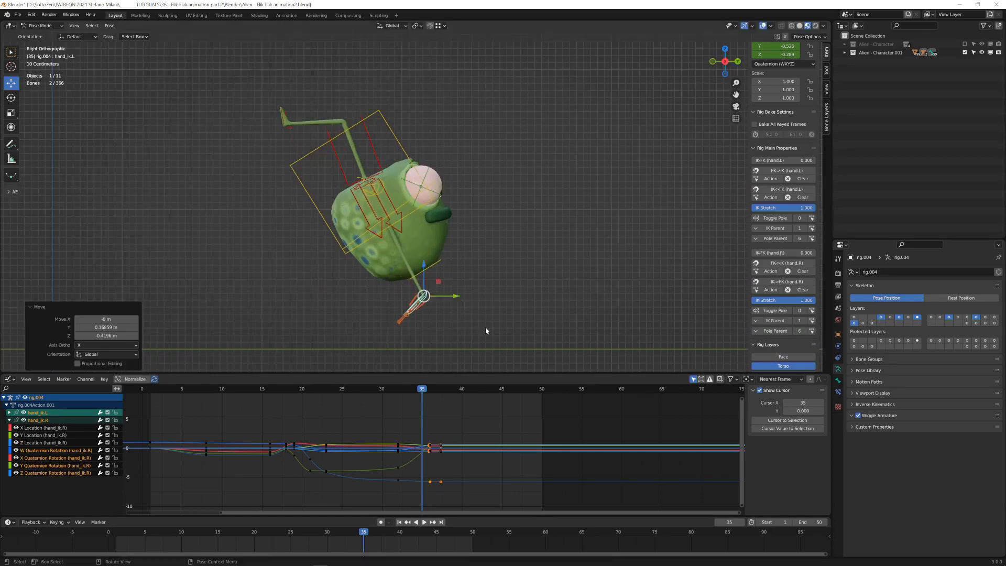
# Rotate both hands about -35° and lower them about 0.12 m, keying Location & Rotation at frame 35.
pyautogui.press('r')
pyautogui.click(507, 297)
pyautogui.press('g')
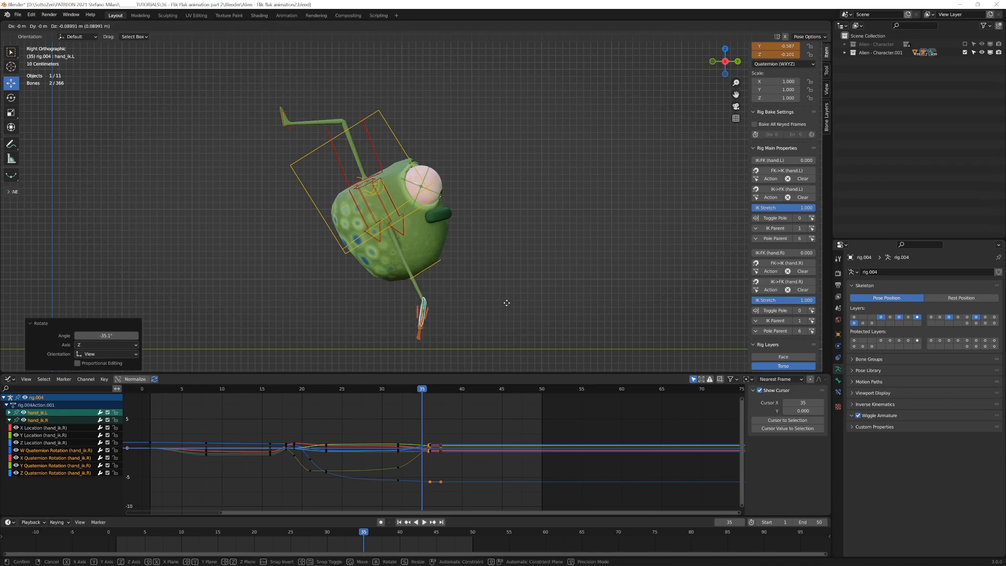
pyautogui.click(507, 306)
pyautogui.press('i')
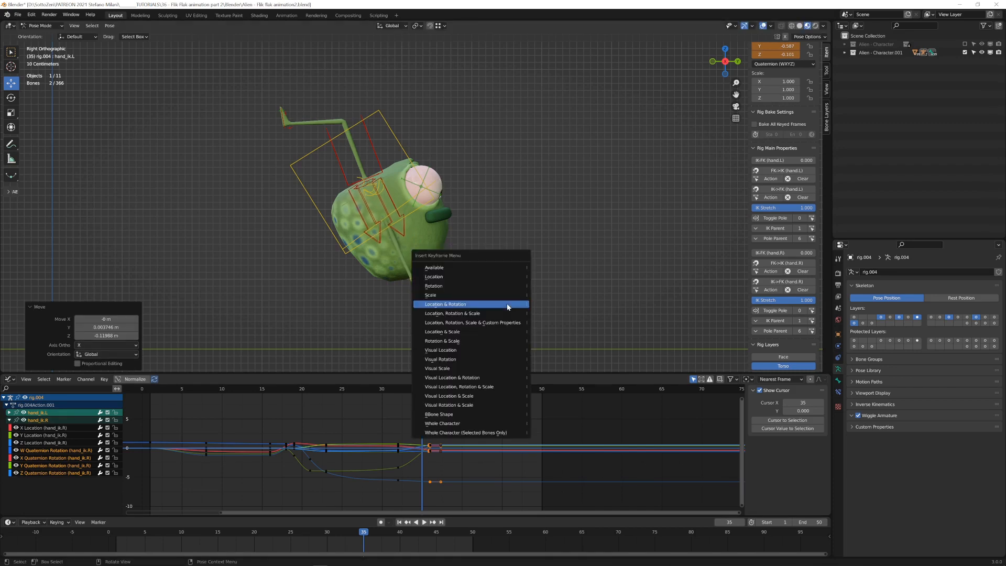
pyautogui.click(507, 307)
# Play the animation from the start and step through the frames around 36 to examine the hands' ground contact.
pyautogui.press('space')
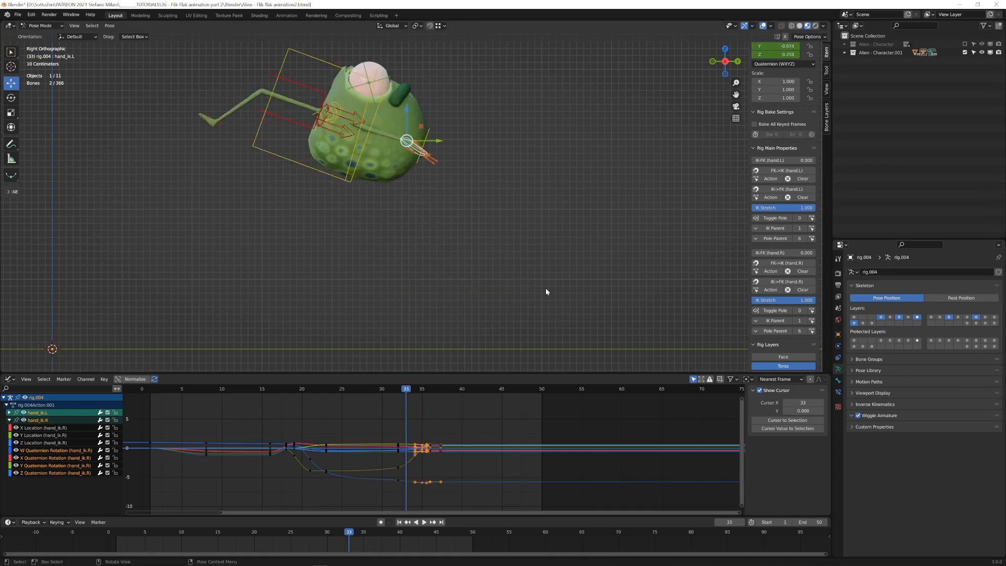
pyautogui.press('space')
pyautogui.press('KP_3')
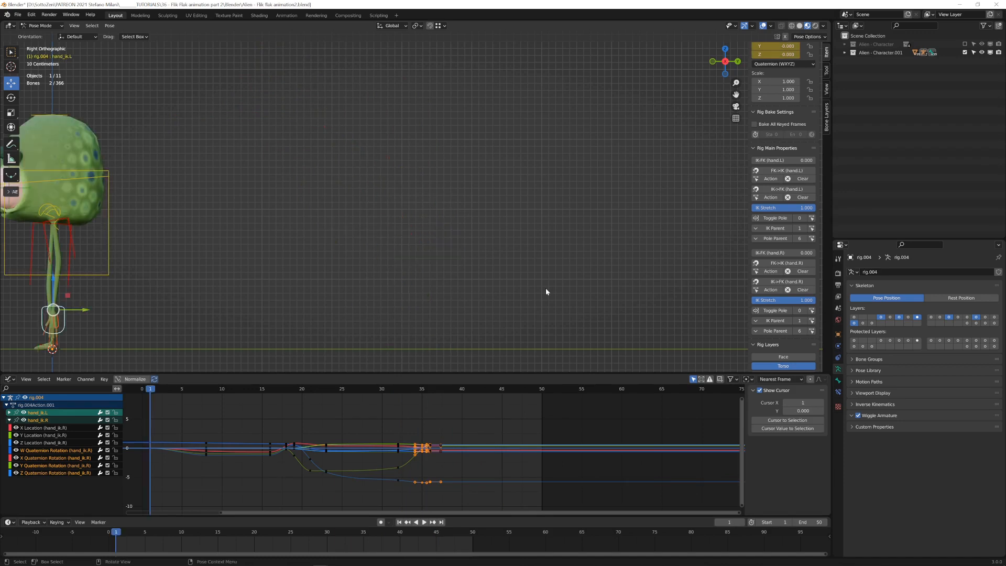
pyautogui.hotkey('shift', 'Left')
pyautogui.press('space')
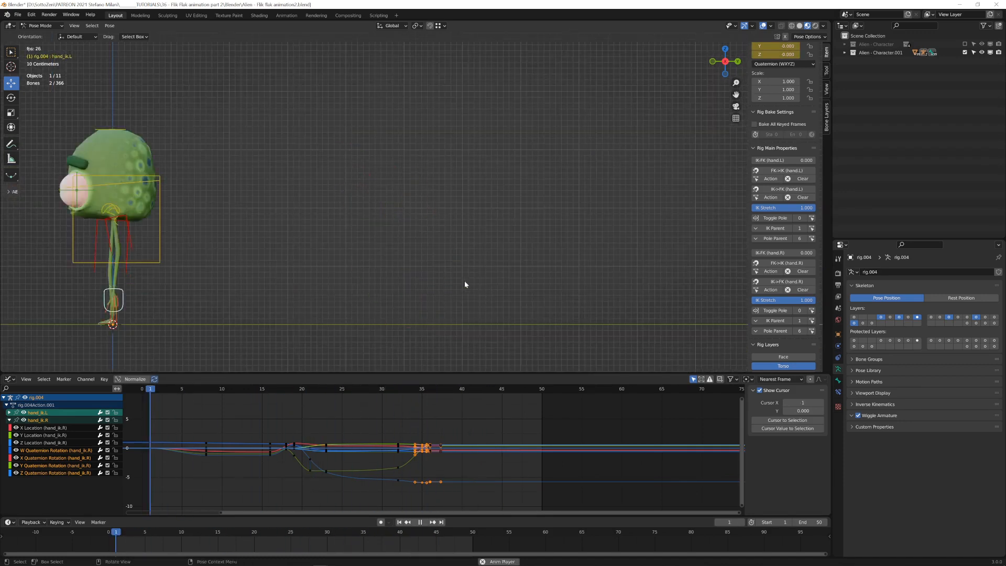
pyautogui.press('space')
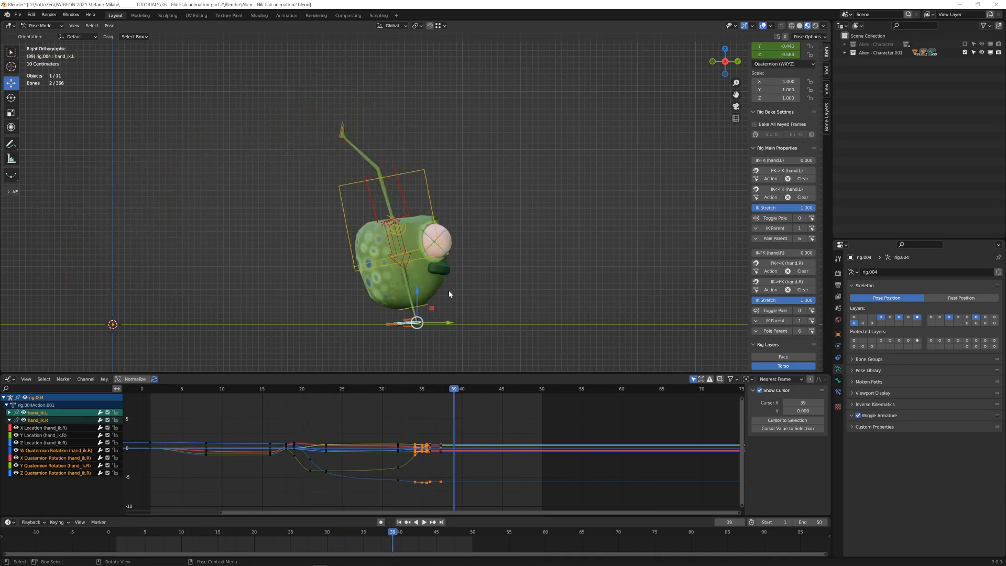
pyautogui.press('Left')
pyautogui.press('Left')
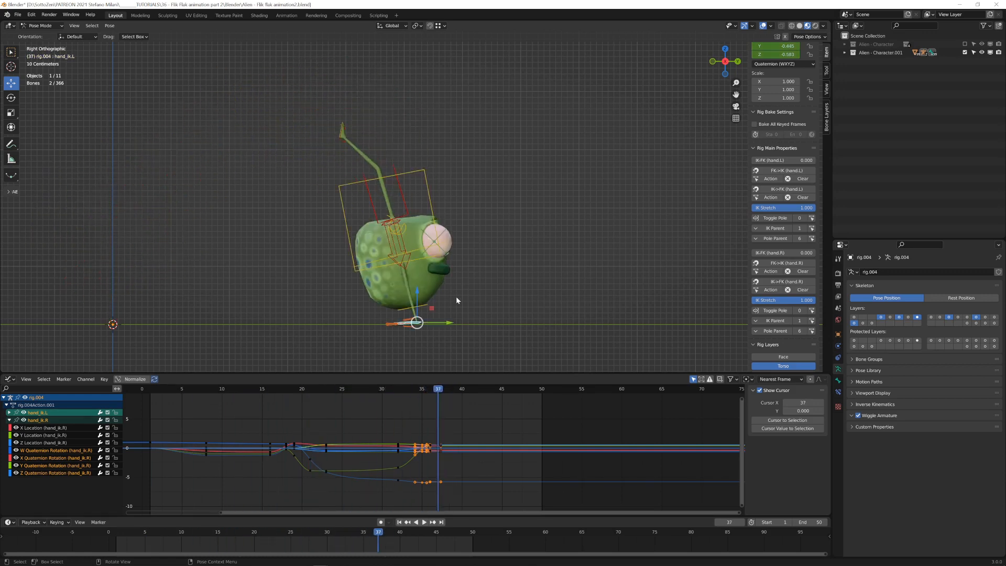
pyautogui.press('Left')
pyautogui.press('Left')
pyautogui.press('Right')
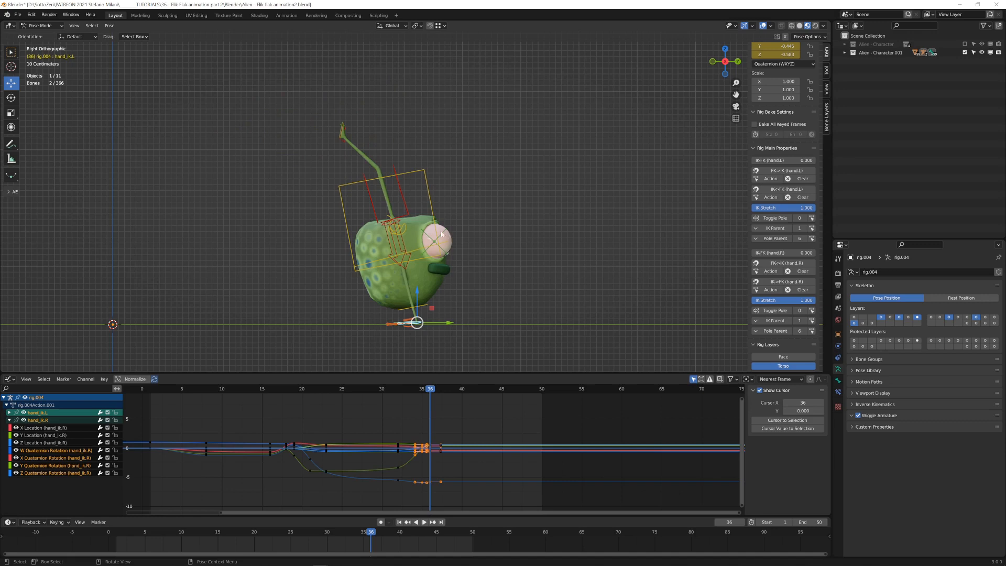
# Select the torso control and insert a keyframe for it at frame 36.
pyautogui.click(433, 206)
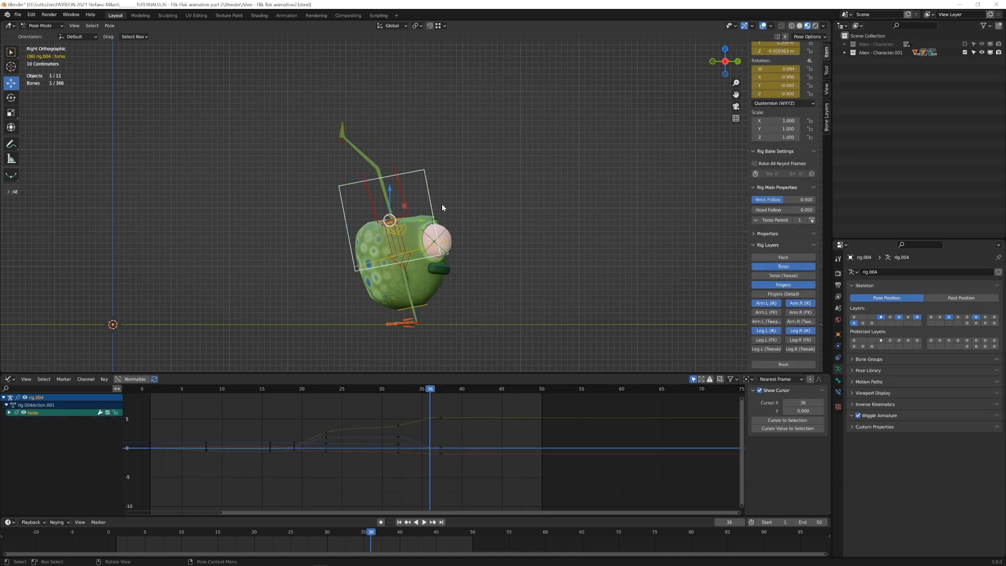
pyautogui.press('i')
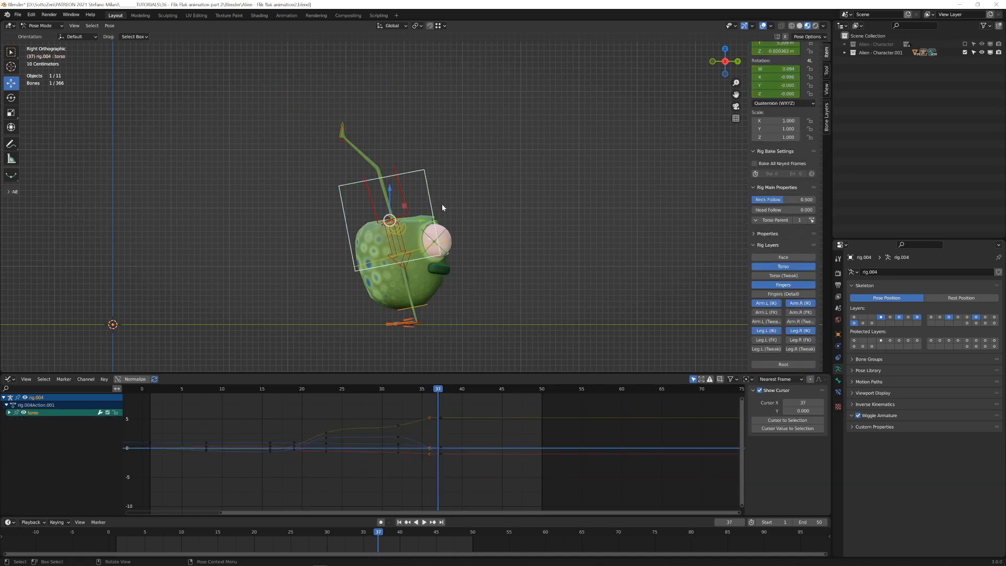
# Step back and forth through the frames around 36 to examine the torso's motion at landing.
pyautogui.press('Right')
pyautogui.press('Right')
pyautogui.press('Left')
pyautogui.press('Left')
pyautogui.press('Left')
pyautogui.press('Left')
pyautogui.press('Left')
pyautogui.press('Right')
pyautogui.press('Right')
pyautogui.press('Right')
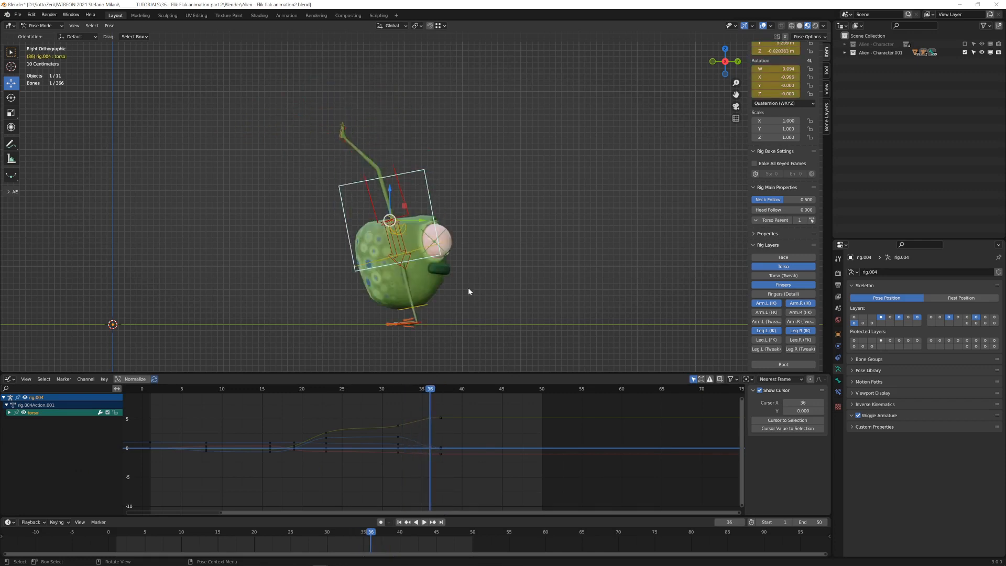
# At frame 38, lower the torso control about 0.22 m, shift it about 0.09 m along Y, and key the pose.
pyautogui.press('Right')
pyautogui.press('Right')
pyautogui.press('g')
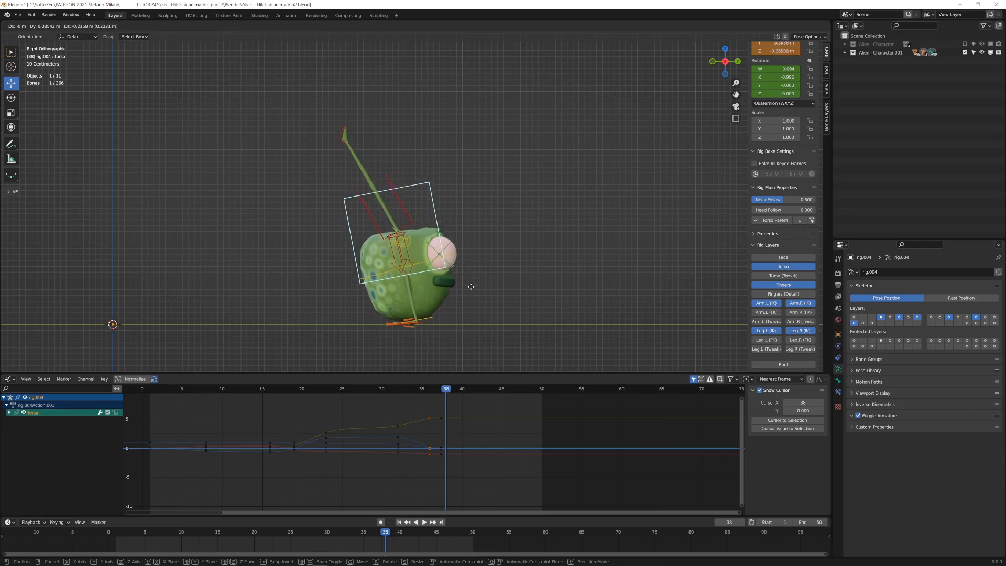
pyautogui.rightClick(401, 147)
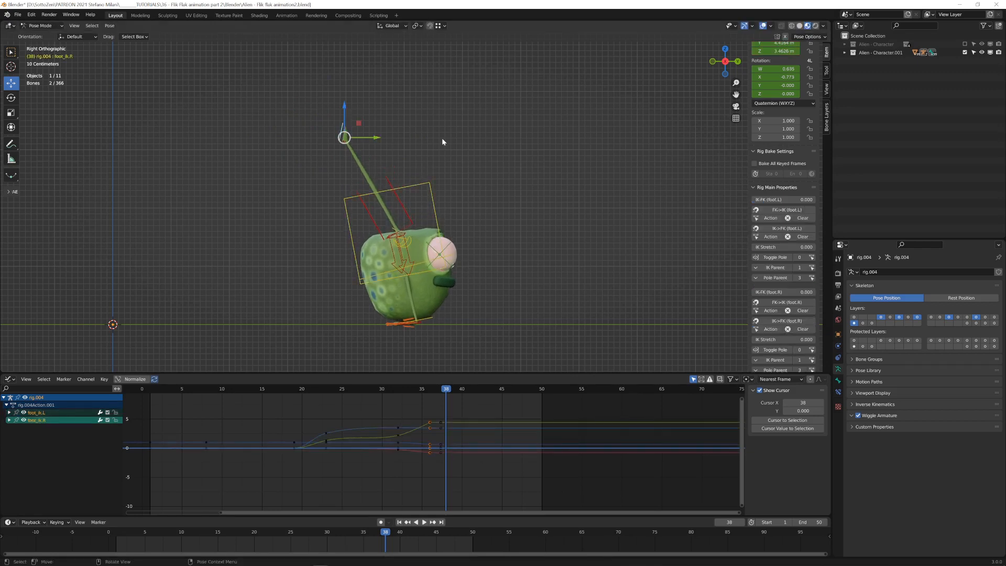
# At frame 39, move both feet about 0.59 m in Y and -0.67 m in Z, rotate them -40.1°, and key Location & Rotation.
pyautogui.press('Right')
pyautogui.press('g')
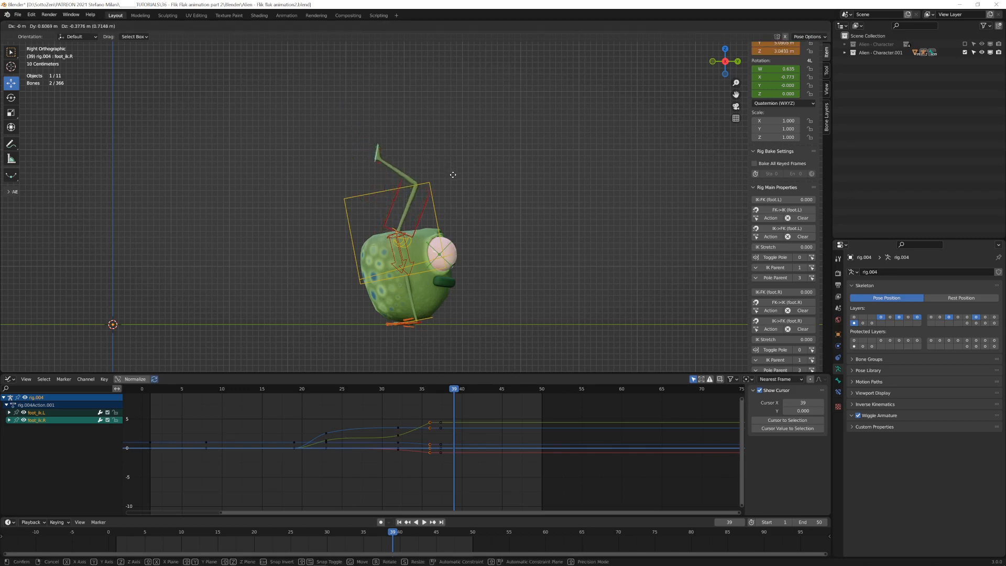
pyautogui.click(479, 188)
pyautogui.press('r')
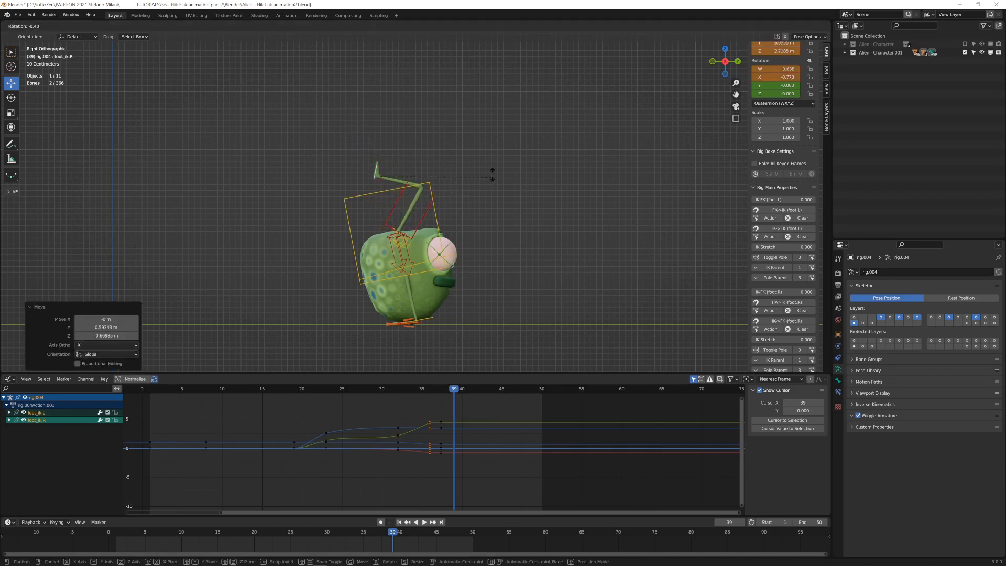
pyautogui.click(472, 100)
pyautogui.press('i')
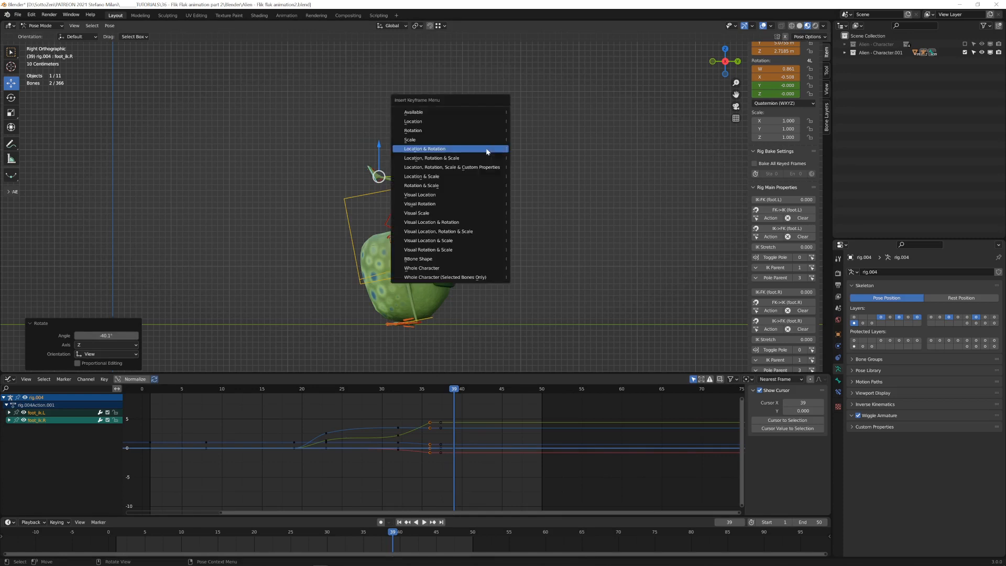
pyautogui.click(486, 150)
# Play the animation repeatedly from the side to examine the jump and the landing with the new foot pose.
pyautogui.press('space')
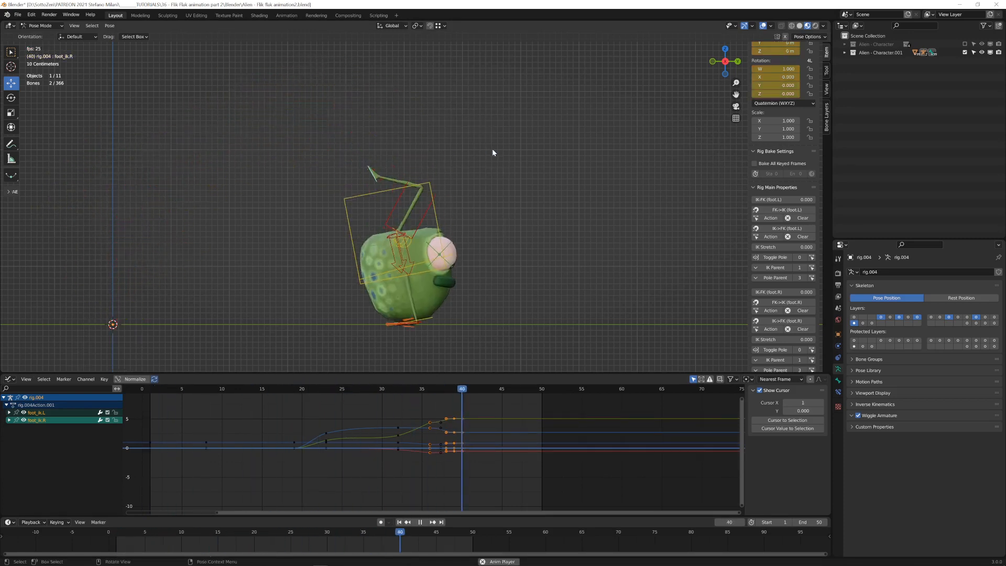
pyautogui.press('KP_3')
pyautogui.press('space')
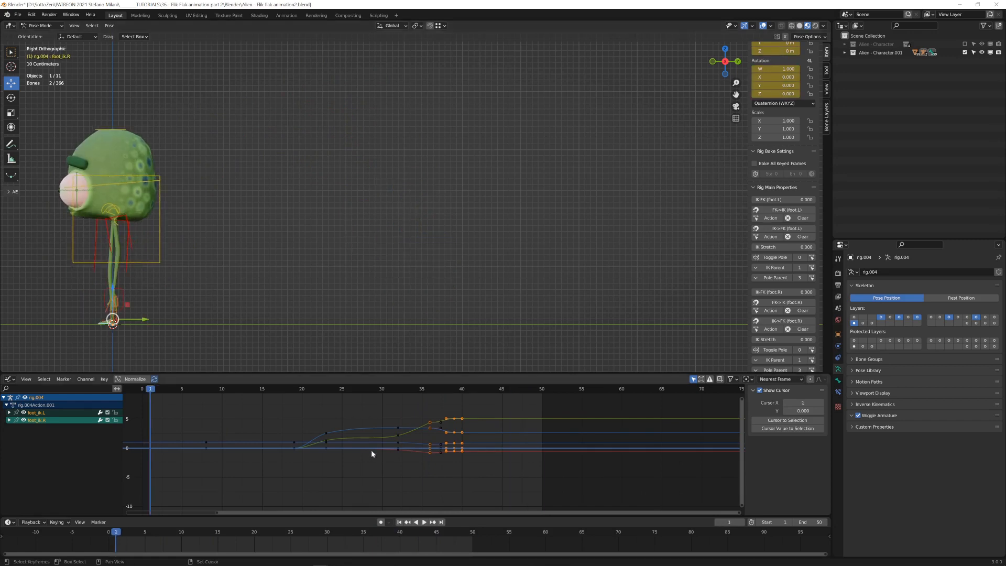
pyautogui.press('Home')
pyautogui.press('space')
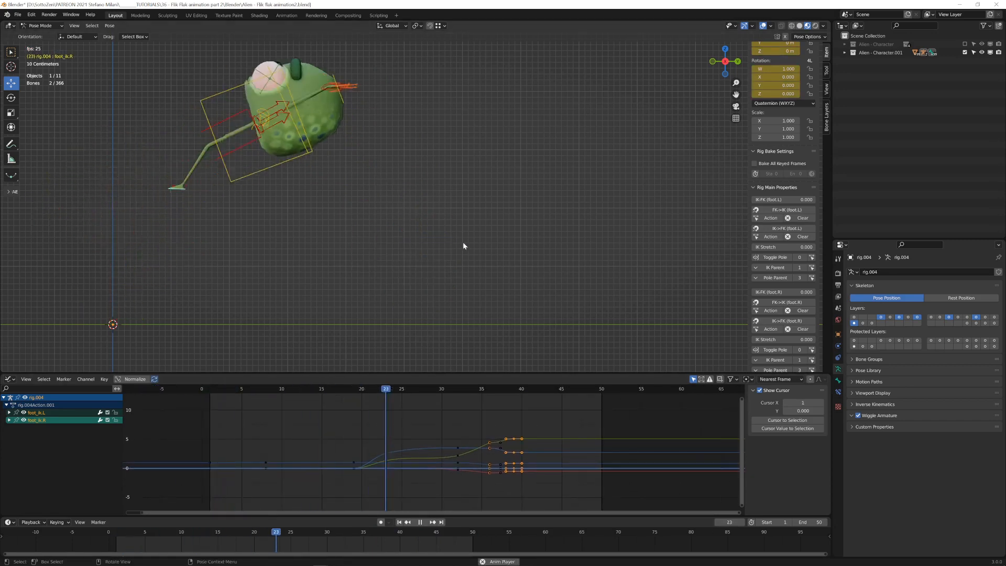
pyautogui.press('space')
pyautogui.keyDown('shift'); pyautogui.moveTo(429, 264); pyautogui.dragTo(447, 304, button='middle'); pyautogui.keyUp('shift')
pyautogui.press('space')
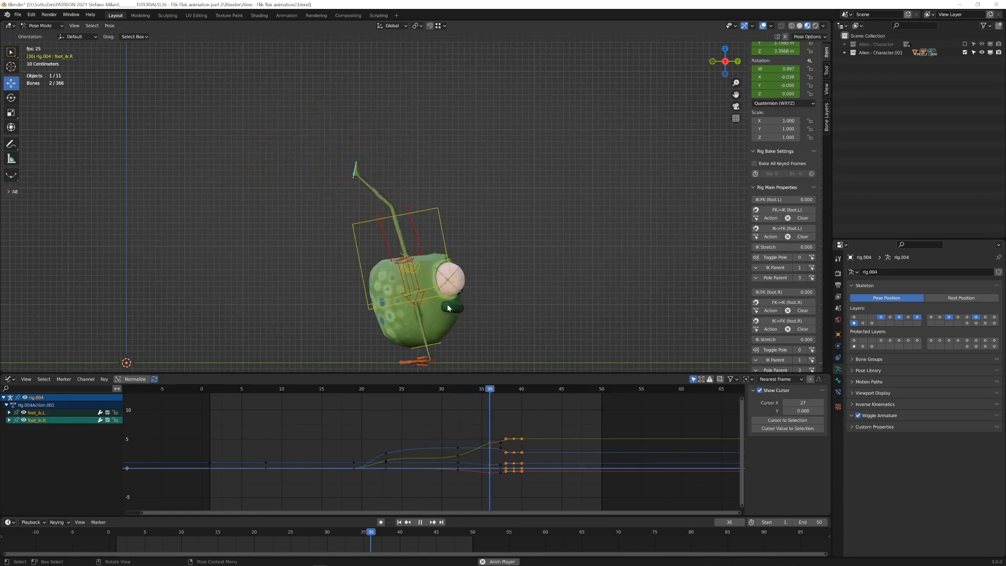
pyautogui.press('space')
pyautogui.hotkey('shift', 'Left')
pyautogui.press('space')
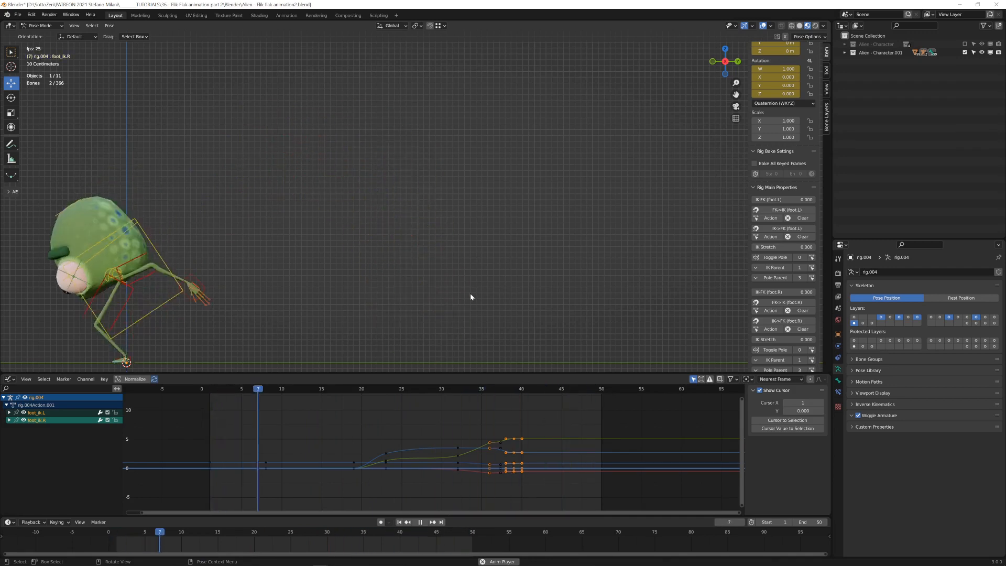
pyautogui.press('space')
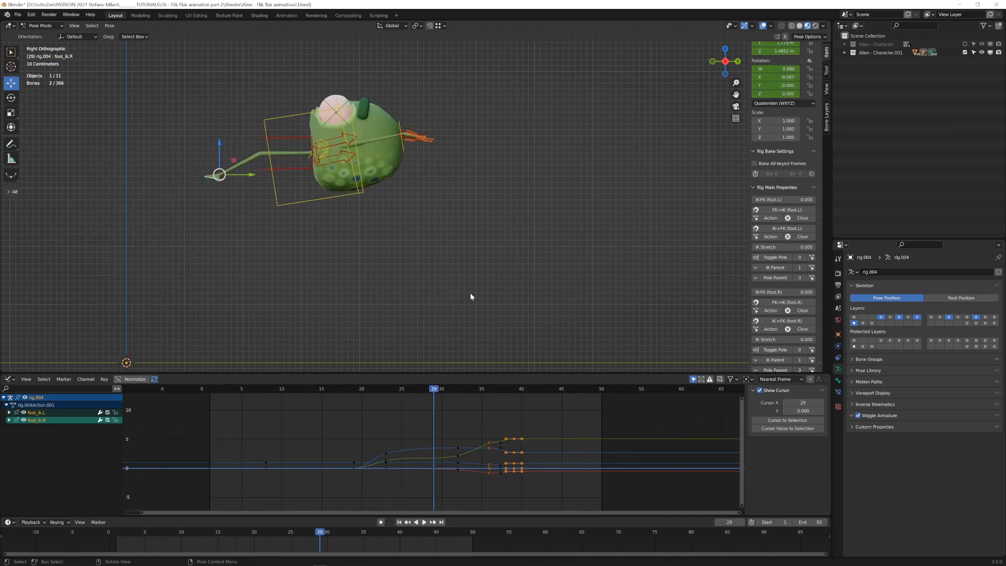
# Rotate the torso control about 12.7° at frame 32 and key its Rotation.
pyautogui.click(334, 196)
pyautogui.moveTo(442, 390); pyautogui.dragTo(458, 389)
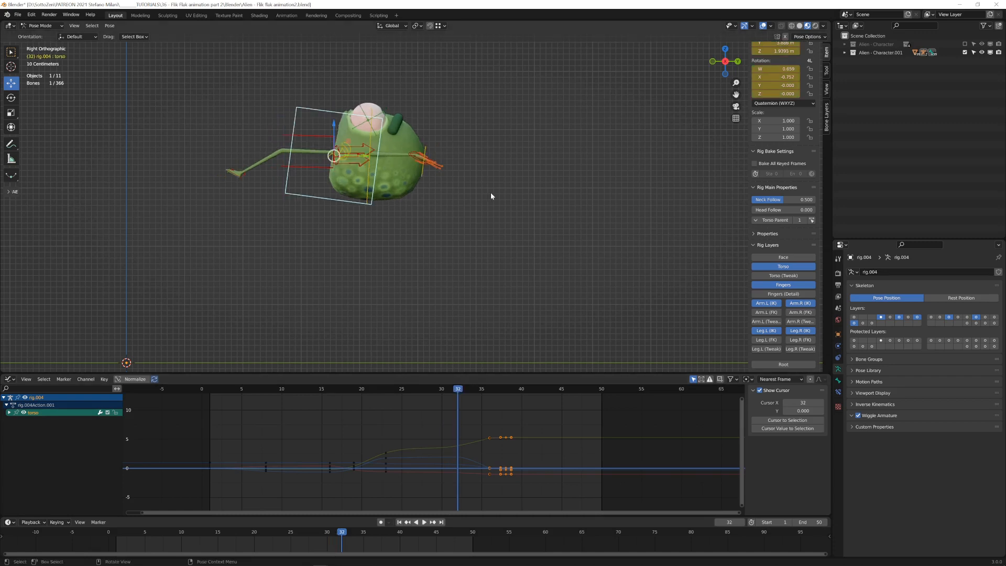
pyautogui.press('r')
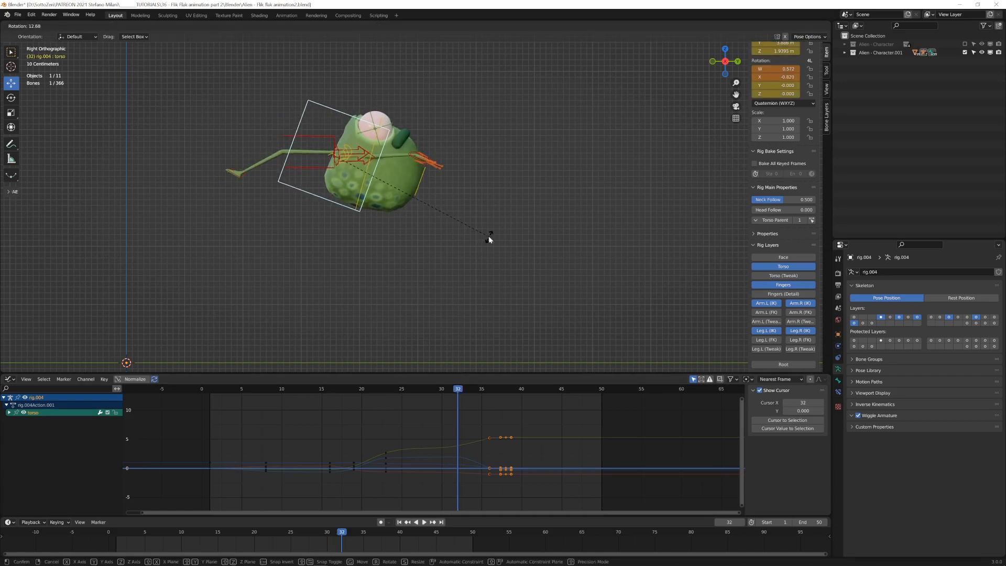
pyautogui.click(489, 235)
pyautogui.press('i')
pyautogui.click(489, 219)
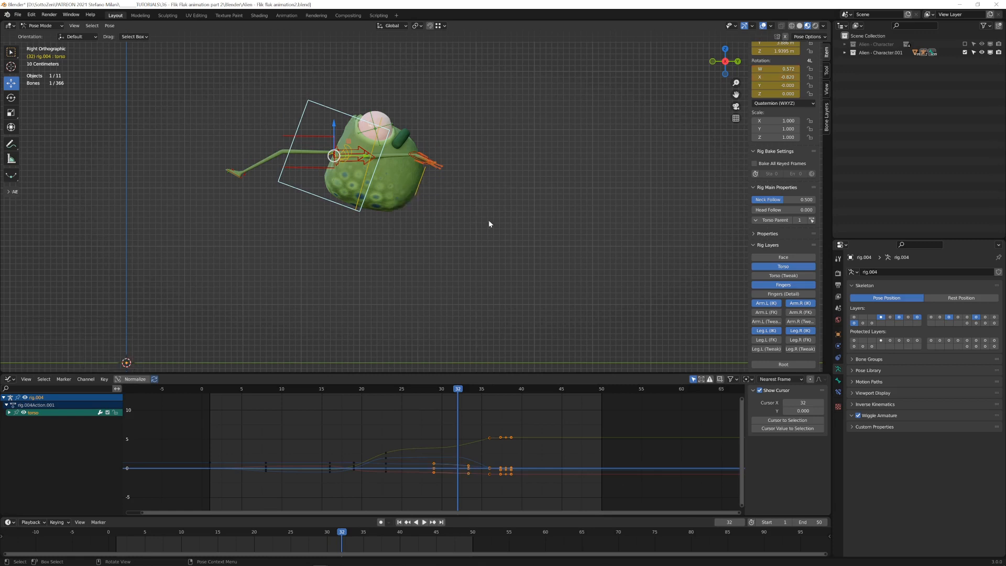
# Rotate the torso control 4.45° at frame 23 and key its Rotation.
pyautogui.press('space')
pyautogui.click(389, 390)
pyautogui.press('space')
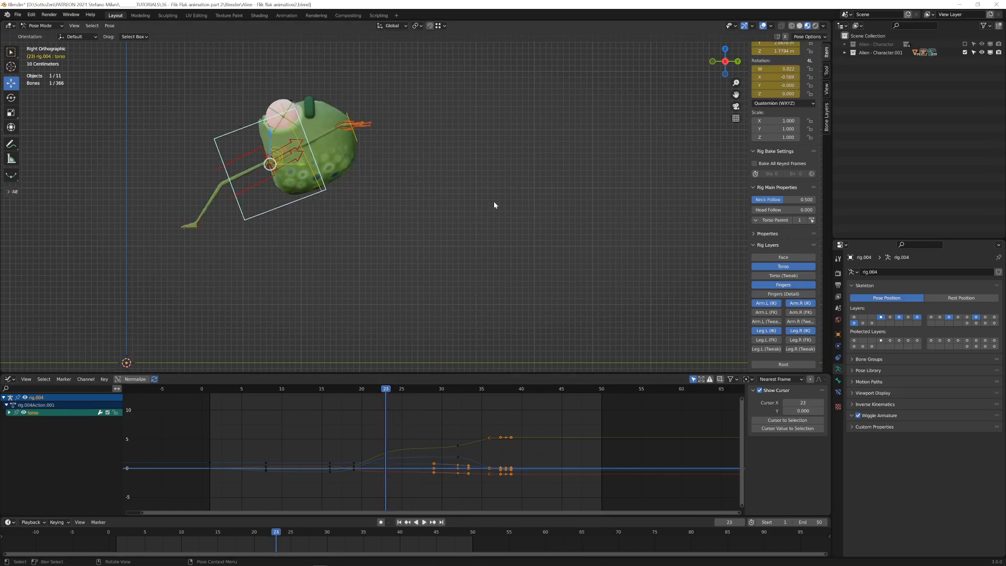
pyautogui.press('r')
pyautogui.click(491, 222)
pyautogui.press('i')
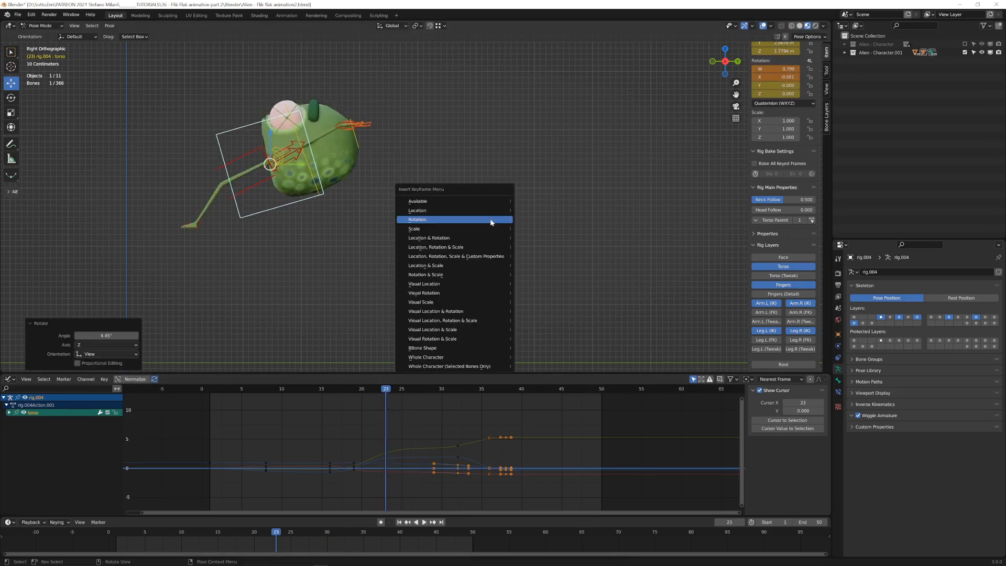
pyautogui.click(490, 220)
# Play the result, then rotate the torso a further 8.51° at frame 32 and key its Rotation.
pyautogui.press('space')
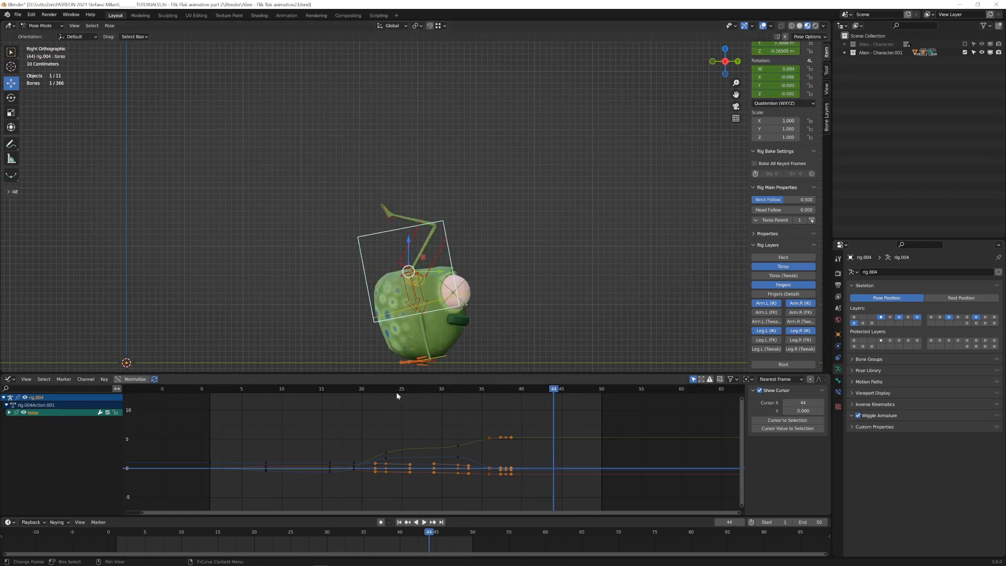
pyautogui.moveTo(396, 390); pyautogui.dragTo(456, 390)
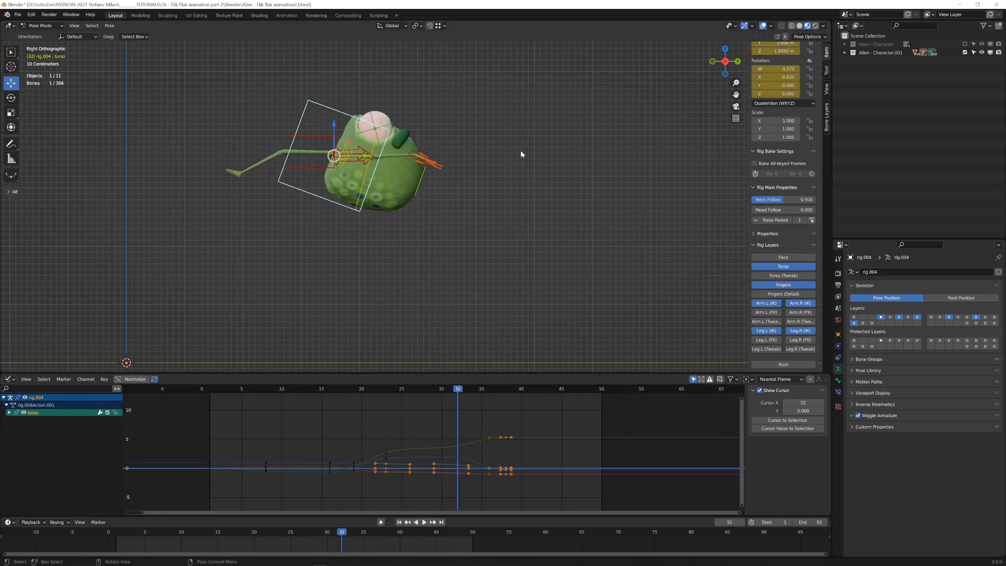
pyautogui.press('r')
pyautogui.click(526, 180)
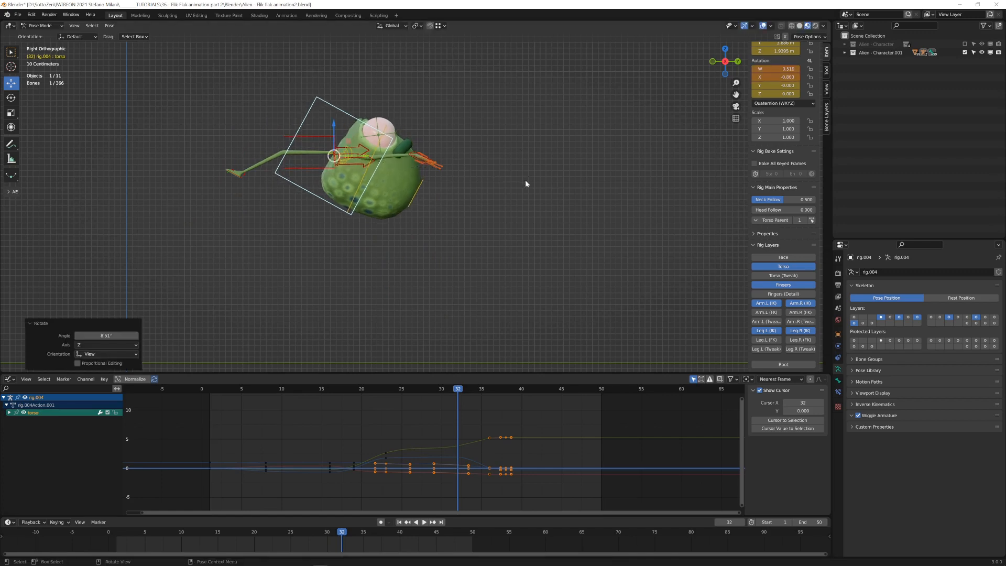
pyautogui.press('i')
pyautogui.click(526, 181)
# Select both hand controls at frame 32, move them about -0.07 m in Y and -0.26 m in Z, and key Location.
pyautogui.keyDown('shift'); pyautogui.click(412, 154); pyautogui.keyUp('shift')
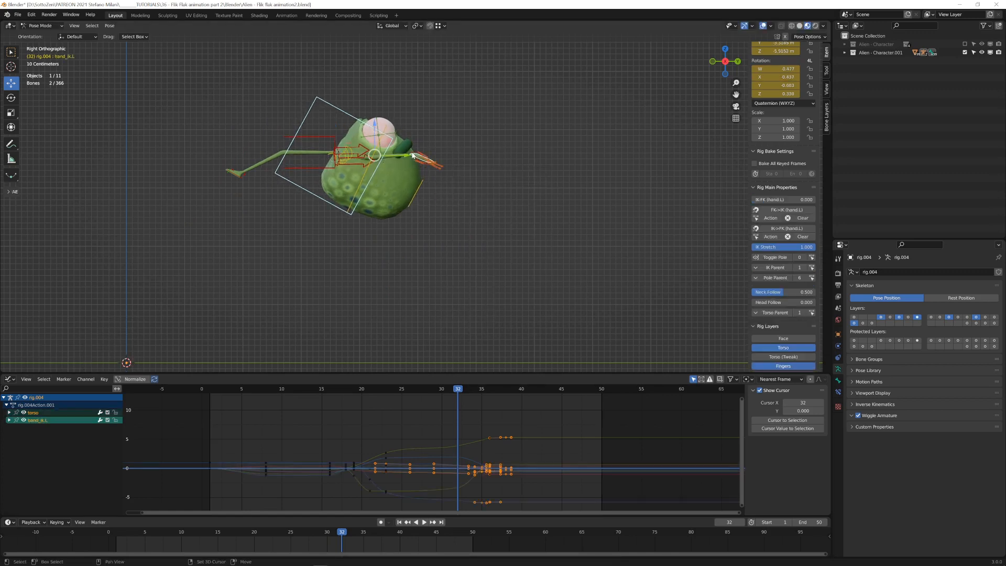
pyautogui.click(413, 152)
pyautogui.keyDown('shift'); pyautogui.click(413, 153); pyautogui.keyUp('shift')
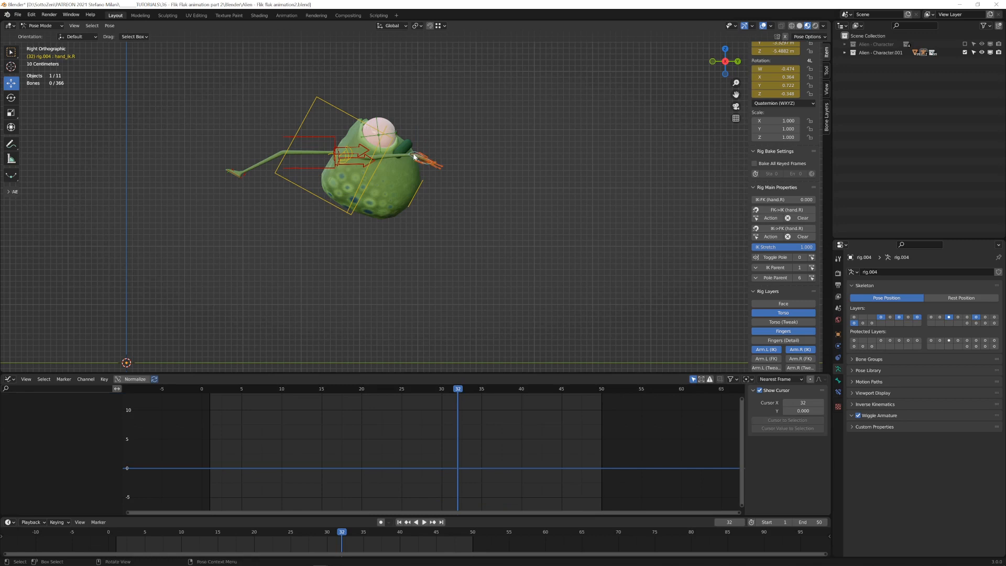
pyautogui.click(413, 153)
pyautogui.keyDown('shift'); pyautogui.click(413, 153); pyautogui.keyUp('shift')
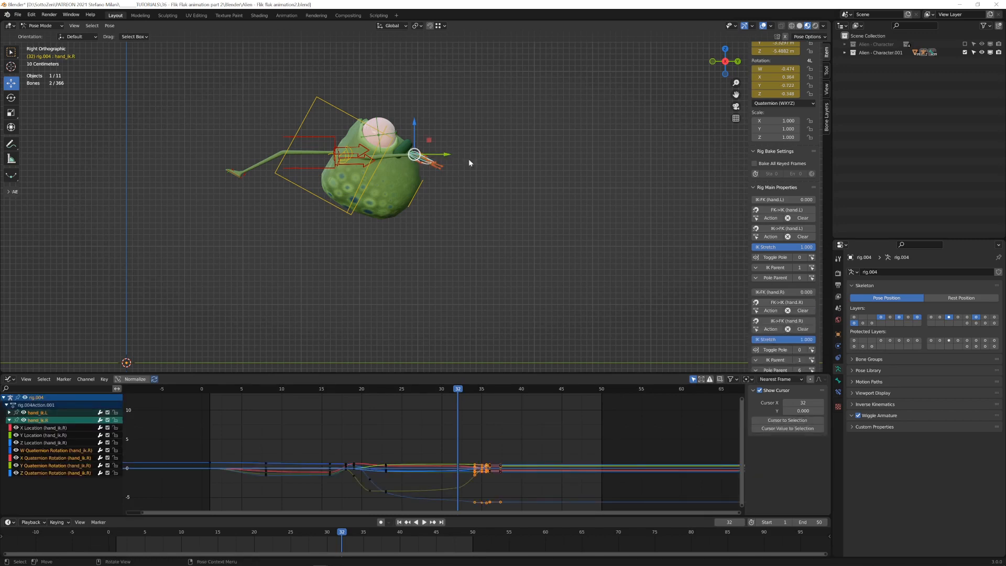
pyautogui.press('g')
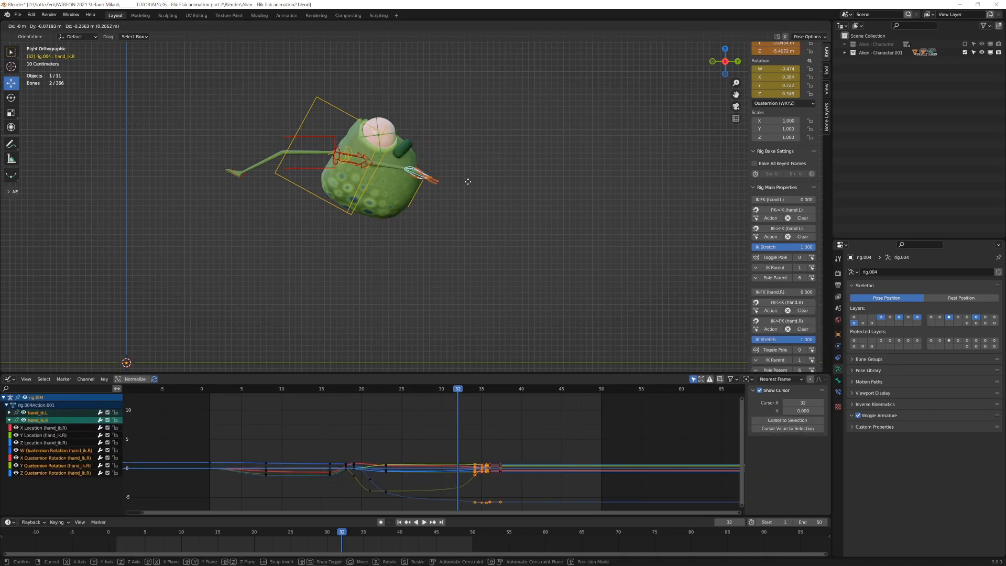
pyautogui.click(468, 182)
pyautogui.press('i')
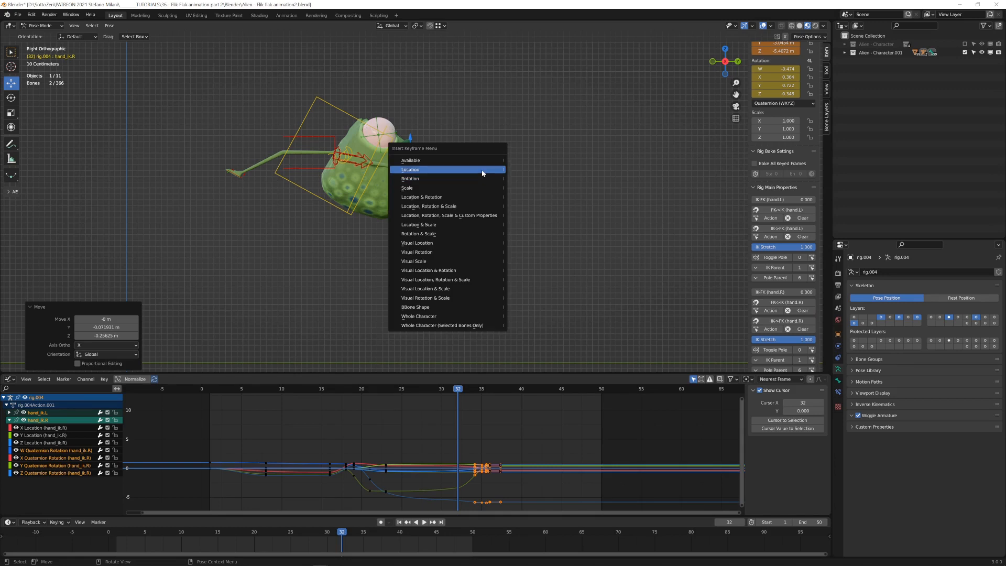
pyautogui.click(483, 173)
# Play the whole flip several times to examine the body arc and the landing on the hands.
pyautogui.press('space')
pyautogui.press('space')
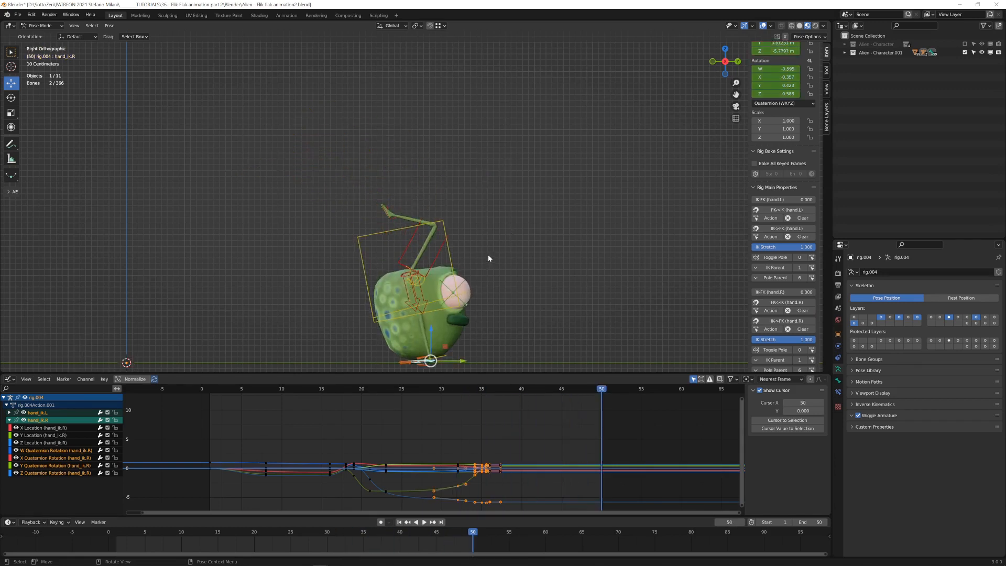
pyautogui.press('space')
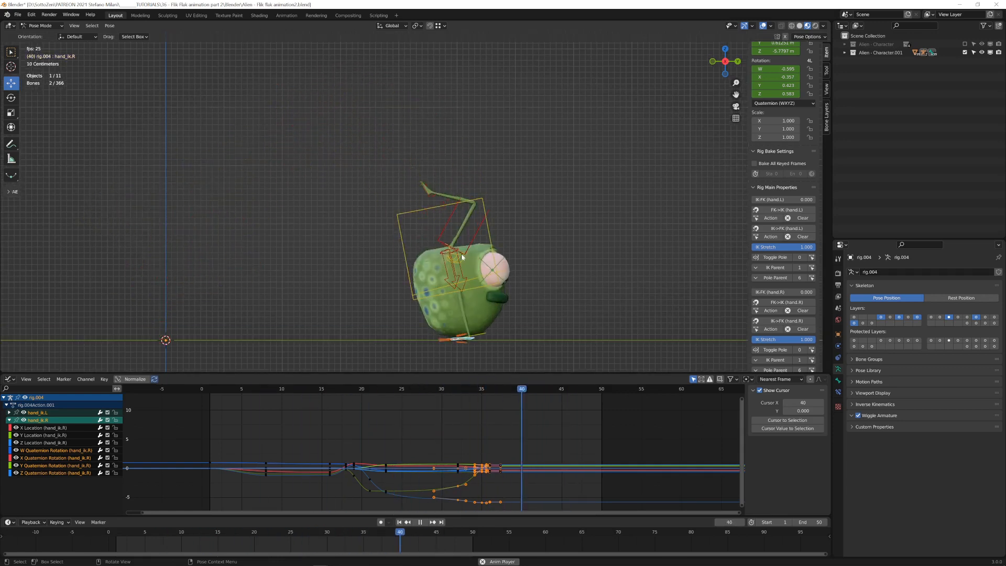
pyautogui.press('space')
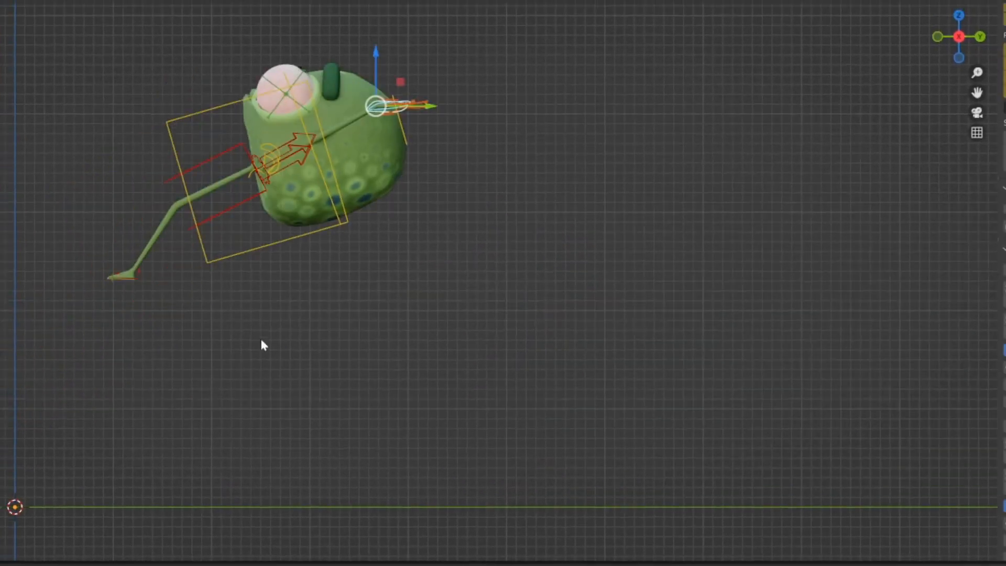
pyautogui.press('space')
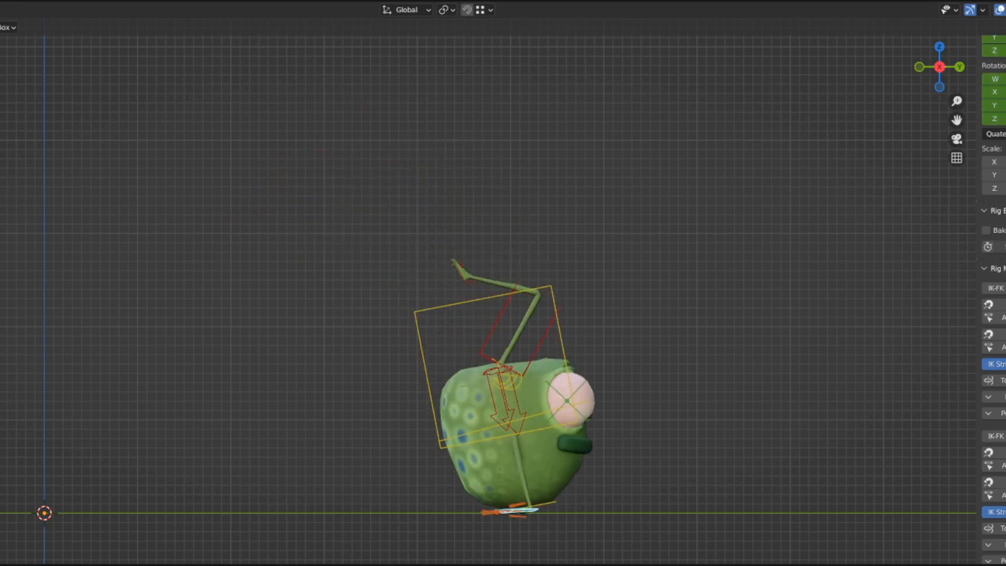
pyautogui.press('space')
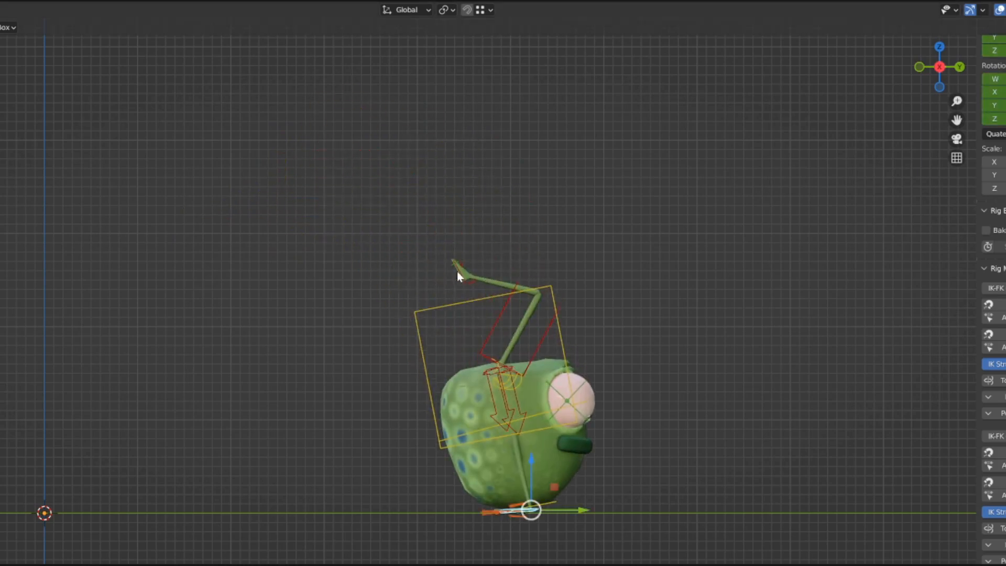
# Shift the torso's landing keyframes one frame later to frame 39 and scale their curve handles along the time axis.
pyautogui.click(559, 336)
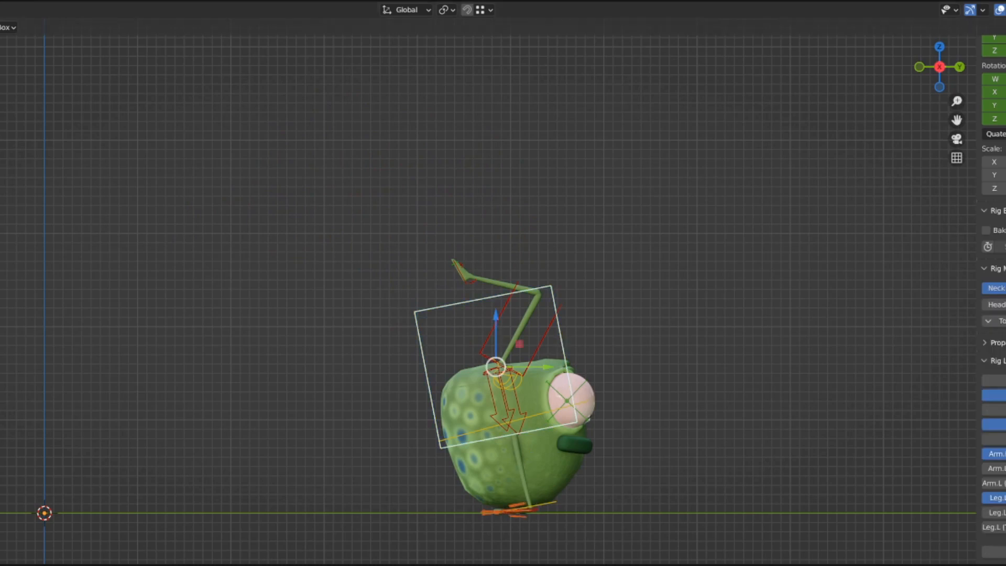
pyautogui.moveTo(531, 422); pyautogui.dragTo(495, 492)
pyautogui.press('g')
pyautogui.press('x')
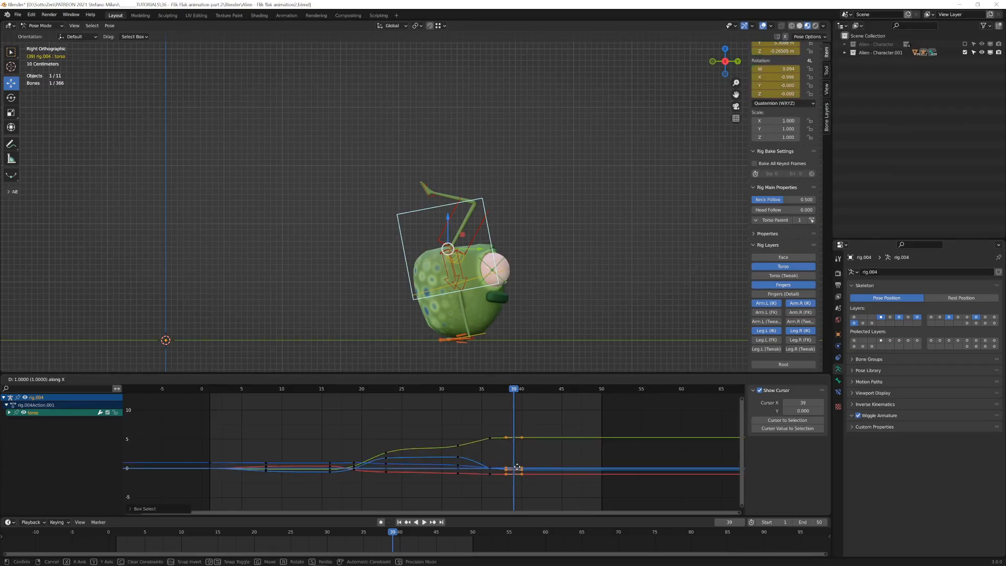
pyautogui.click(524, 467)
pyautogui.press('s')
pyautogui.press('x')
pyautogui.click(521, 441)
pyautogui.hotkey('alt', 'a')
# Replay the landing, then select both foot controls and shorten the handles of their frame 39 keyframes along the time axis.
pyautogui.press('space')
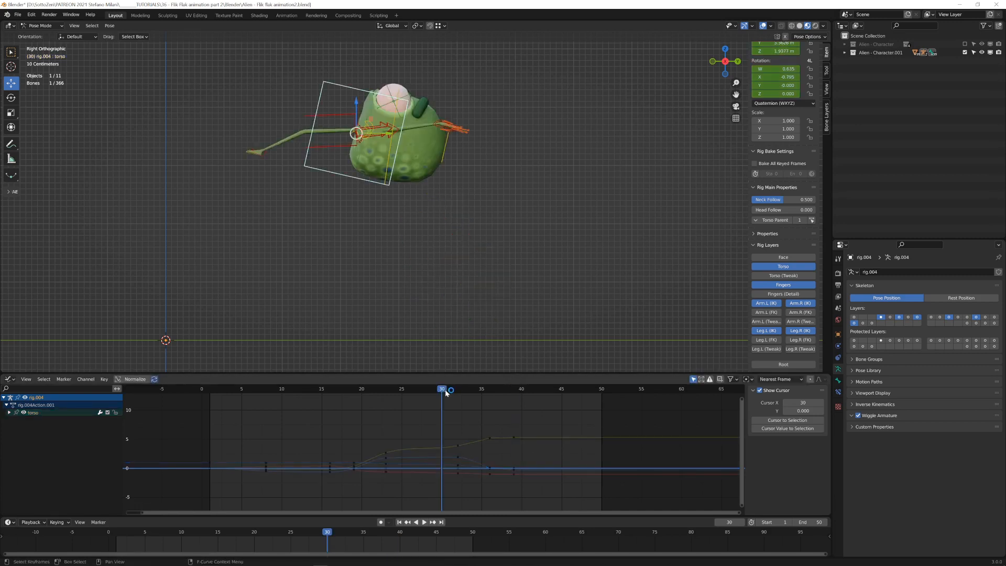
pyautogui.click(447, 389)
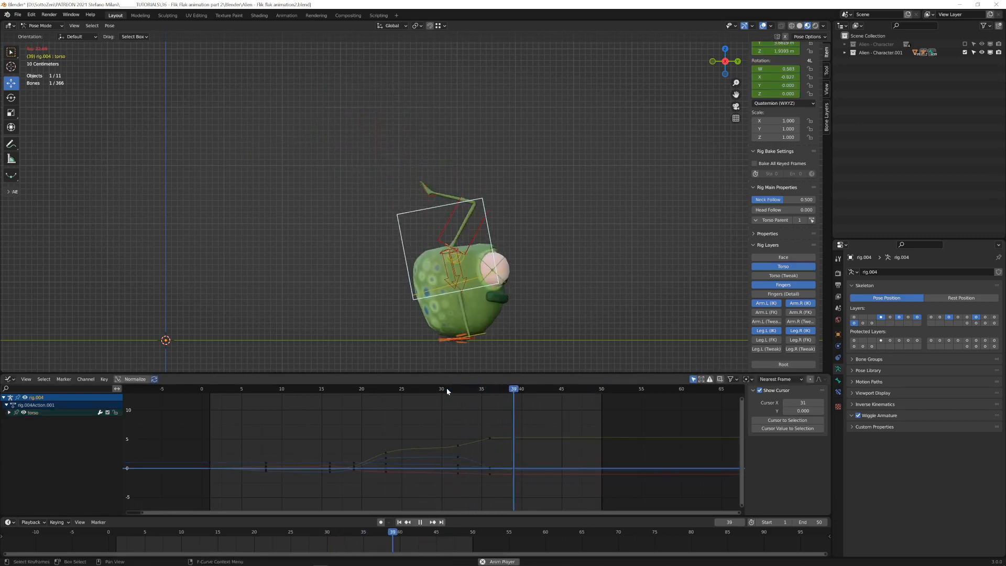
pyautogui.click(514, 389)
pyautogui.press('space')
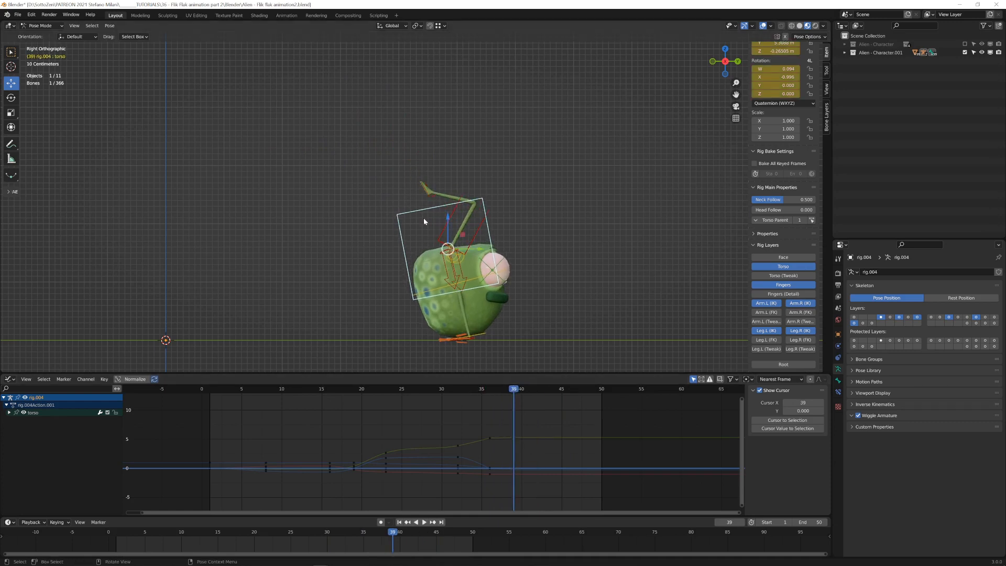
pyautogui.click(425, 189)
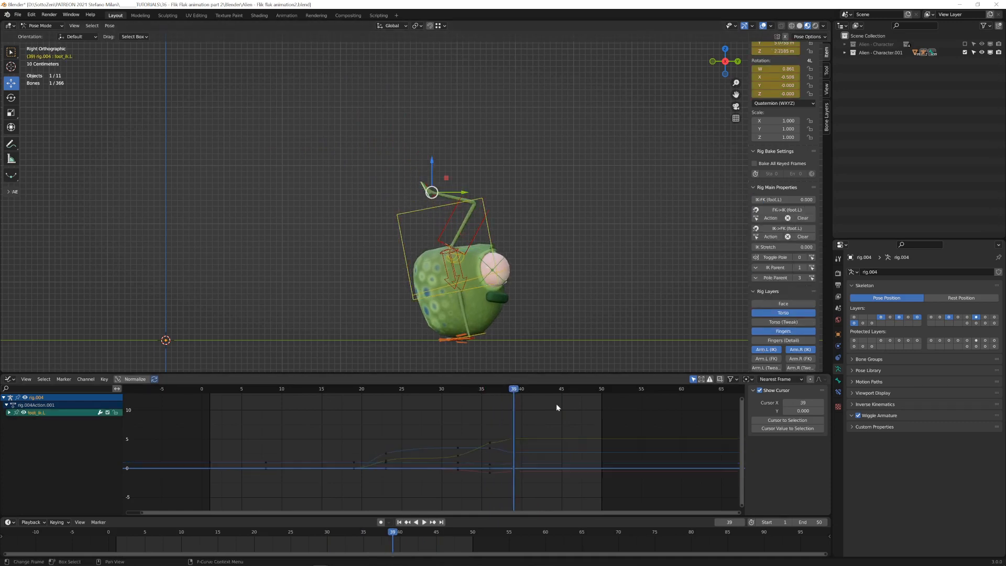
pyautogui.keyDown('shift'); pyautogui.click(425, 193); pyautogui.keyUp('shift')
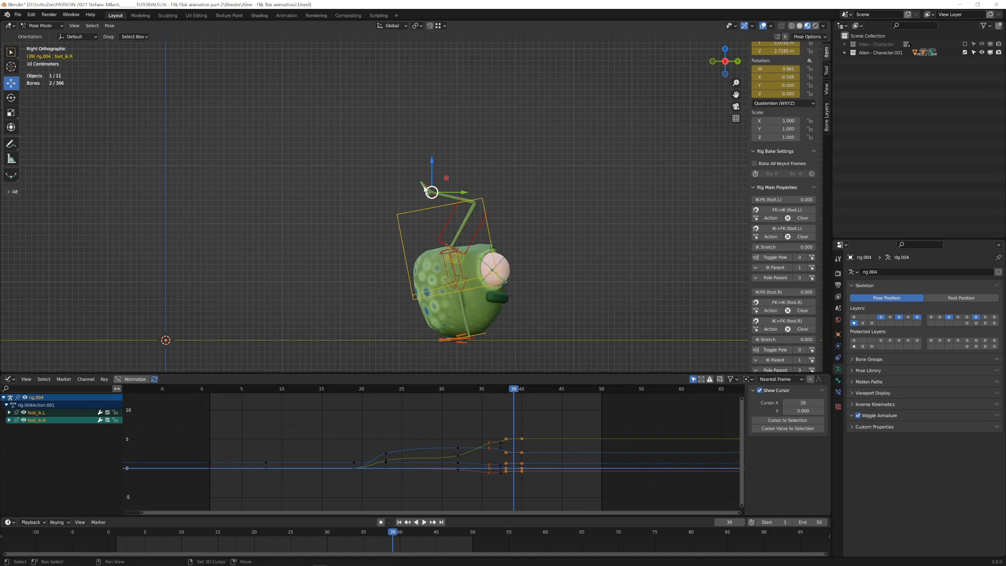
pyautogui.press('a')
pyautogui.click(571, 449)
pyautogui.press('b')
pyautogui.moveTo(540, 424); pyautogui.dragTo(509, 499)
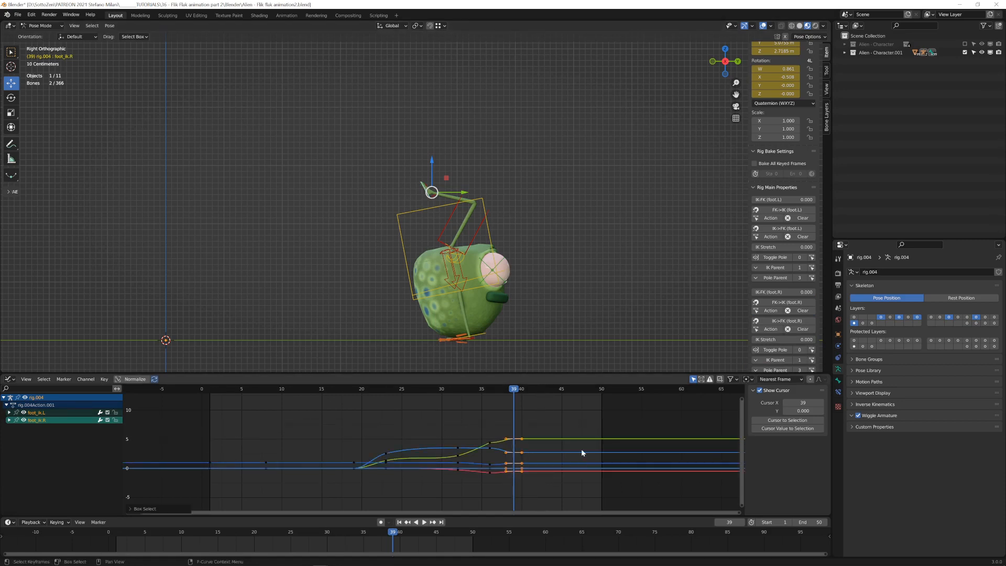
pyautogui.press('s')
pyautogui.click(525, 456)
# Replay the flip, then add the torso to the selected feet and shift all their frame 39 keyframes to frame 38.
pyautogui.click(461, 389)
pyautogui.press('space')
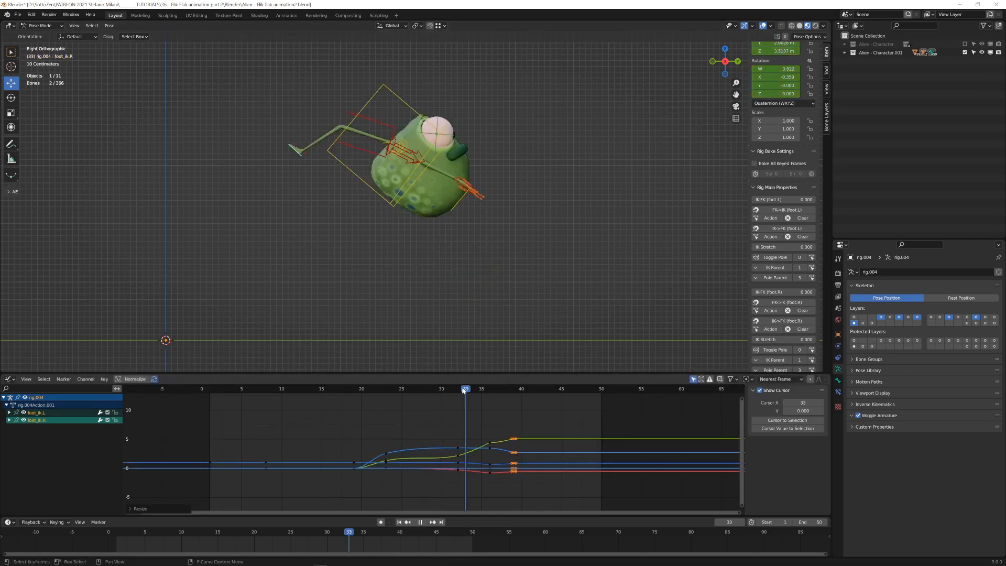
pyautogui.click(379, 394)
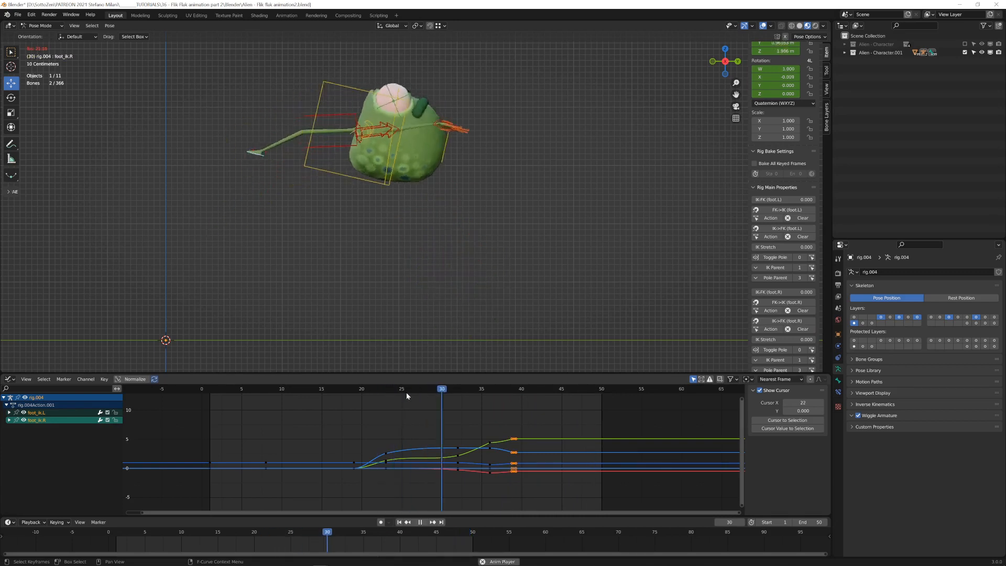
pyautogui.press('space')
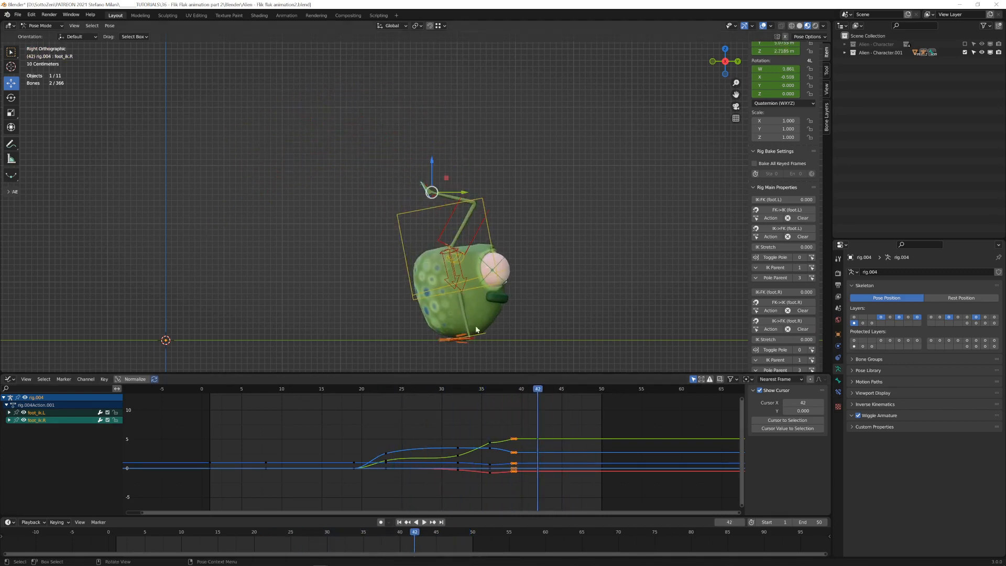
pyautogui.keyDown('shift'); pyautogui.click(488, 243); pyautogui.keyUp('shift')
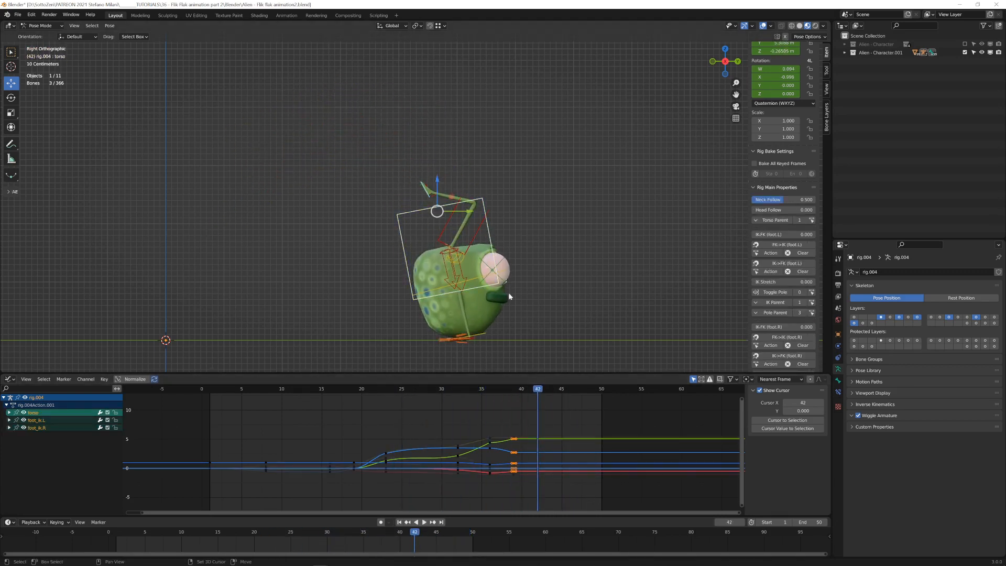
pyautogui.press('a')
pyautogui.hotkey('alt', 'a')
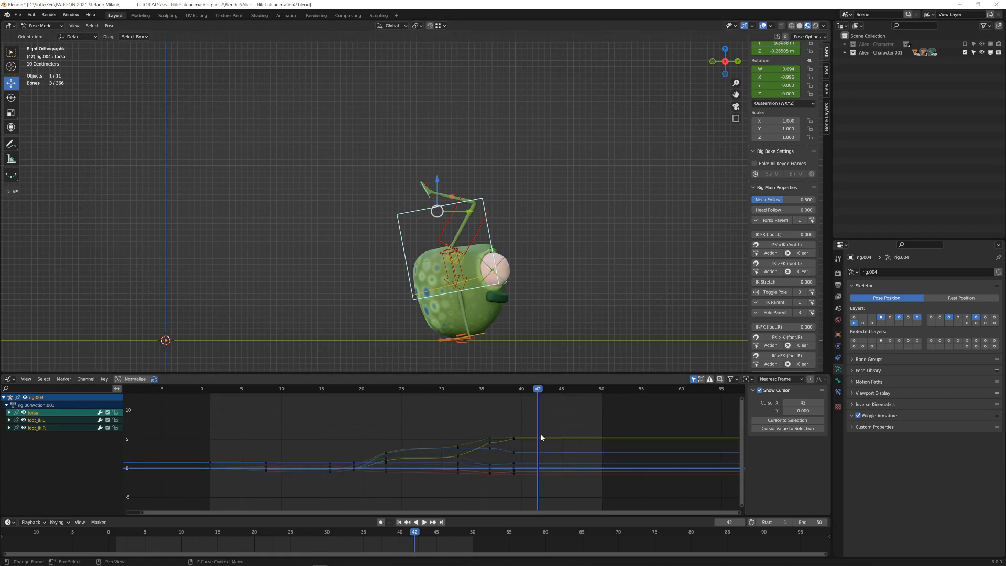
pyautogui.press('n')
pyautogui.press('b')
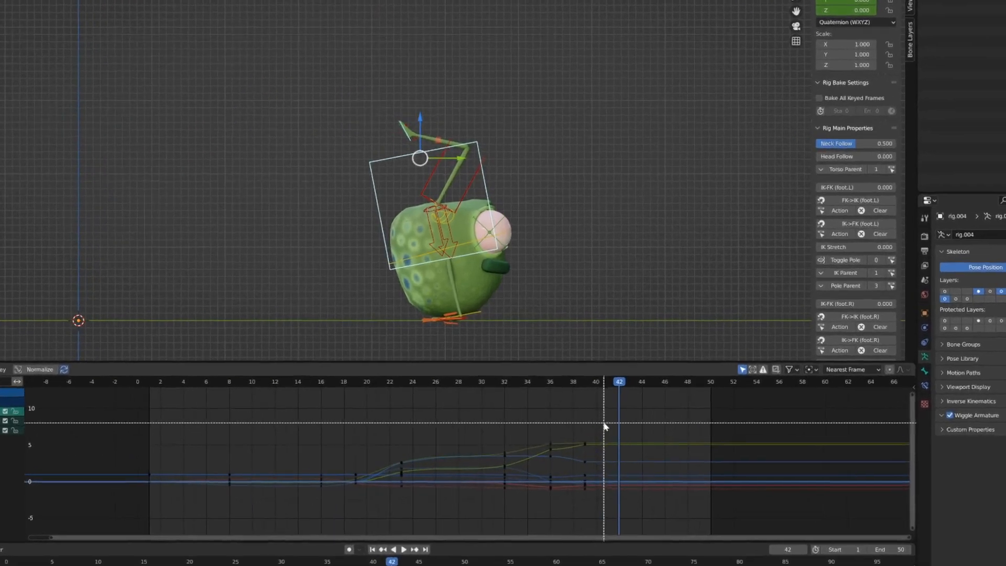
pyautogui.moveTo(583, 424); pyautogui.dragTo(556, 486)
pyautogui.press('g')
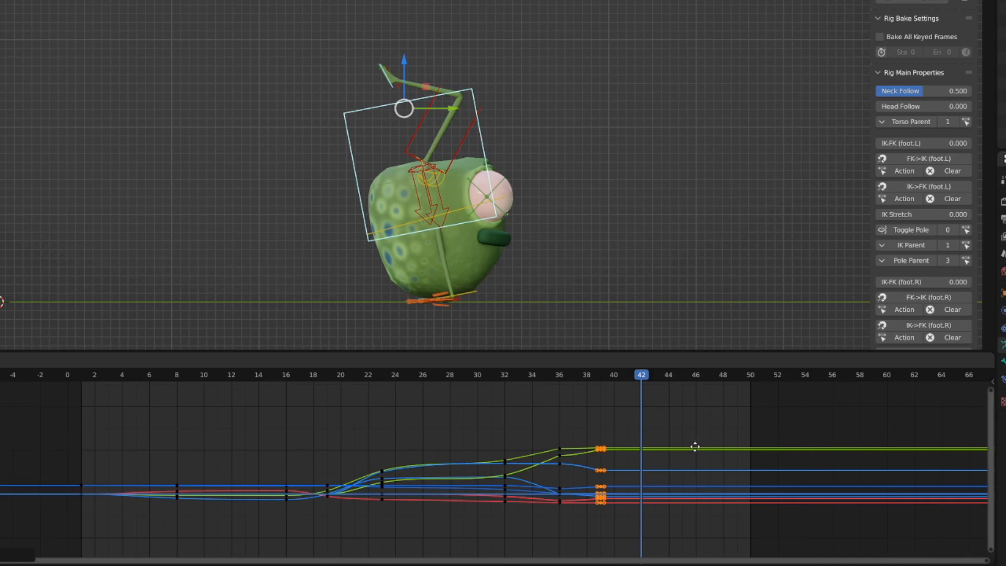
pyautogui.click(695, 449)
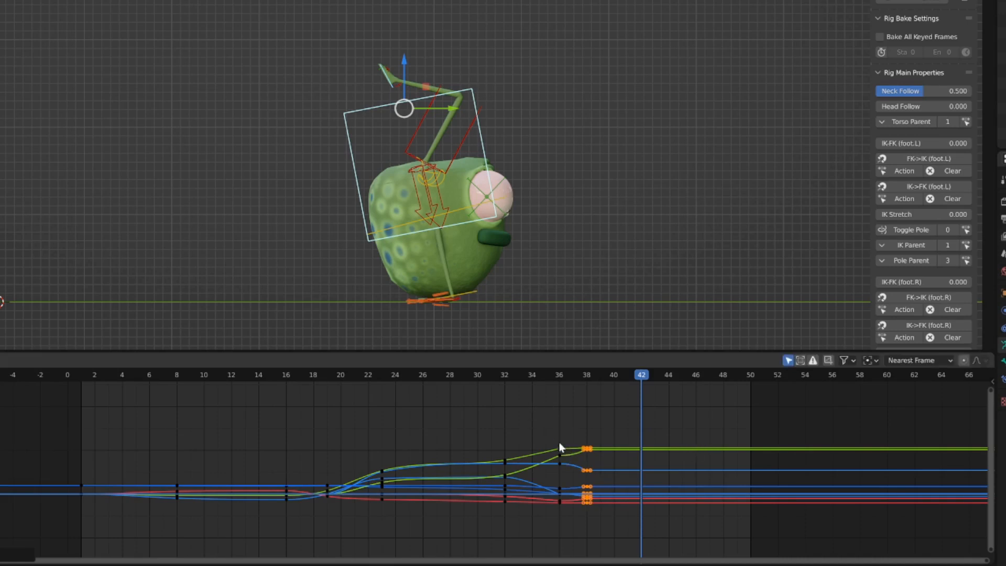
# Replay the flip from frame 24 and scrub to the landing at frame 38 to examine its timing.
pyautogui.click(521, 378)
pyautogui.click(395, 377)
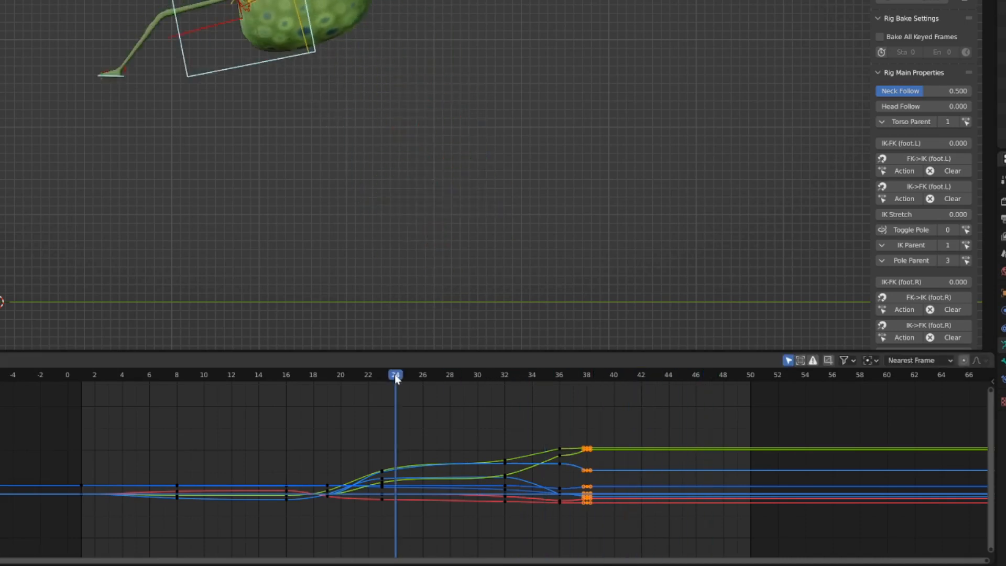
pyautogui.click(394, 375)
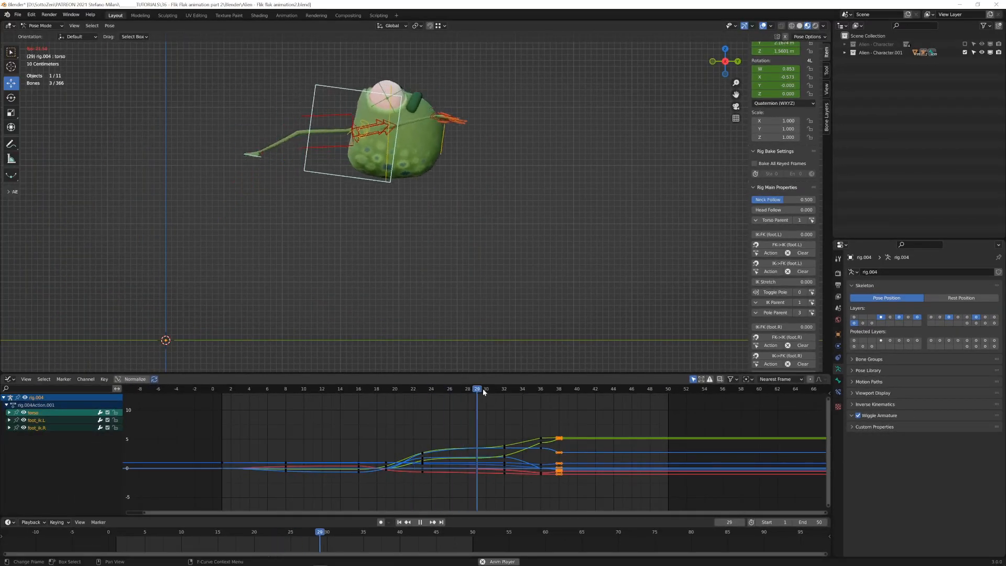
pyautogui.press('space')
pyautogui.scroll(-2, 486, 415)
pyautogui.moveTo(478, 412); pyautogui.dragTo(433, 423, button='middle')
pyautogui.moveTo(453, 391); pyautogui.dragTo(465, 390)
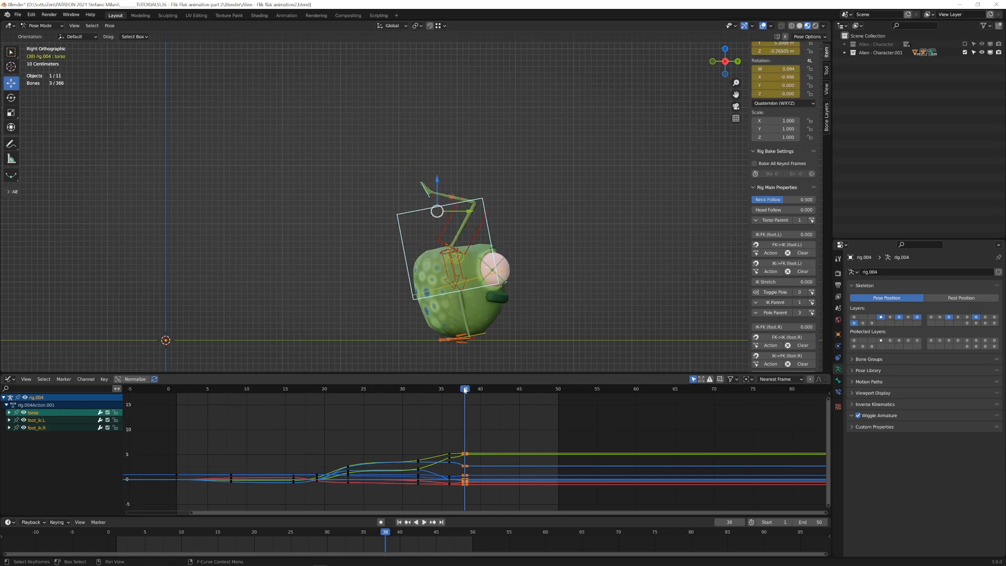
# At frame 42, move both foot controls about 0.97 m in Y and 0.62 m in Z, then rotate them 126°.
pyautogui.press('Right')
pyautogui.press('Right')
pyautogui.press('Right')
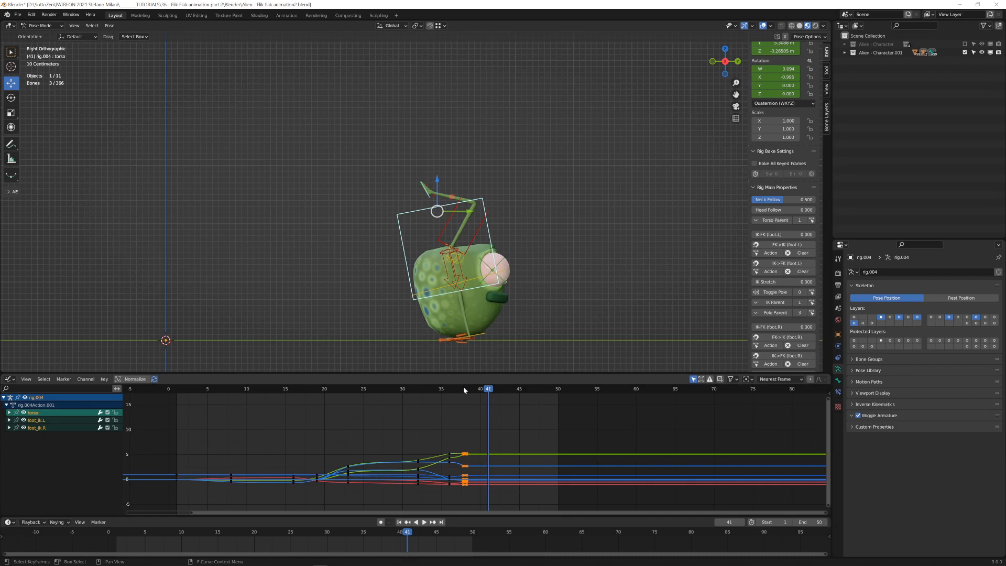
pyautogui.press('Right')
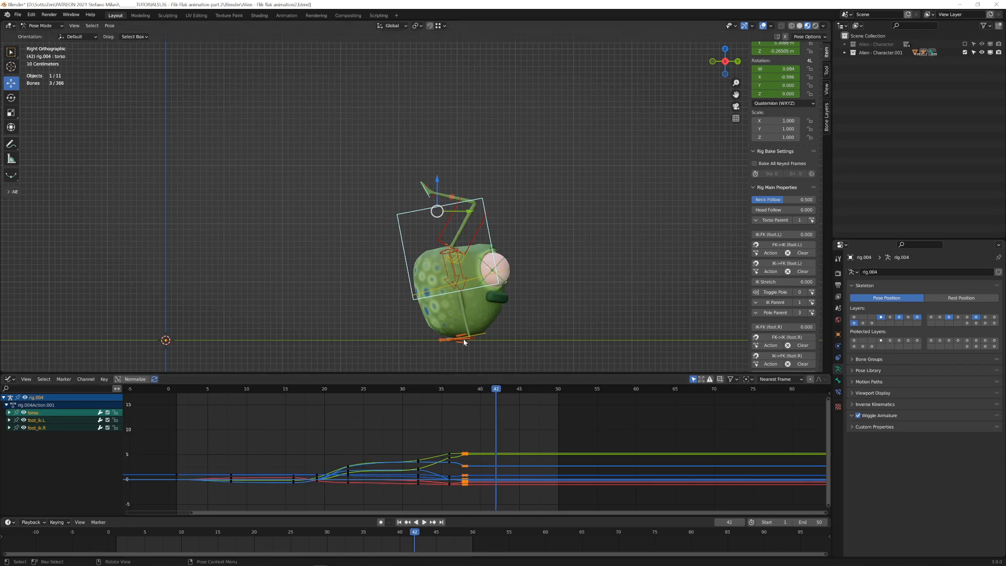
pyautogui.click(427, 192)
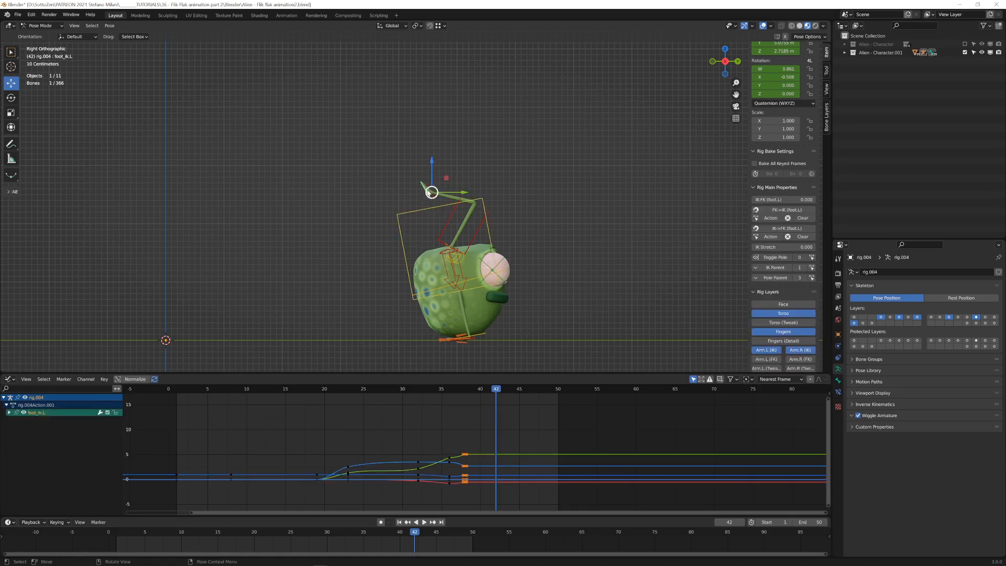
pyautogui.keyDown('shift'); pyautogui.click(428, 192); pyautogui.keyUp('shift')
pyautogui.press('g')
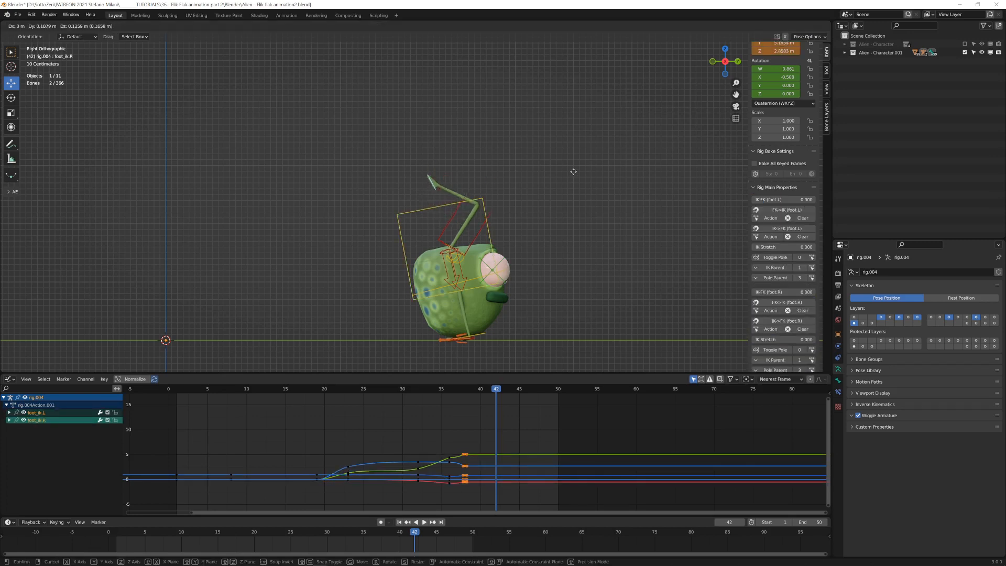
pyautogui.click(621, 146)
pyautogui.press('r')
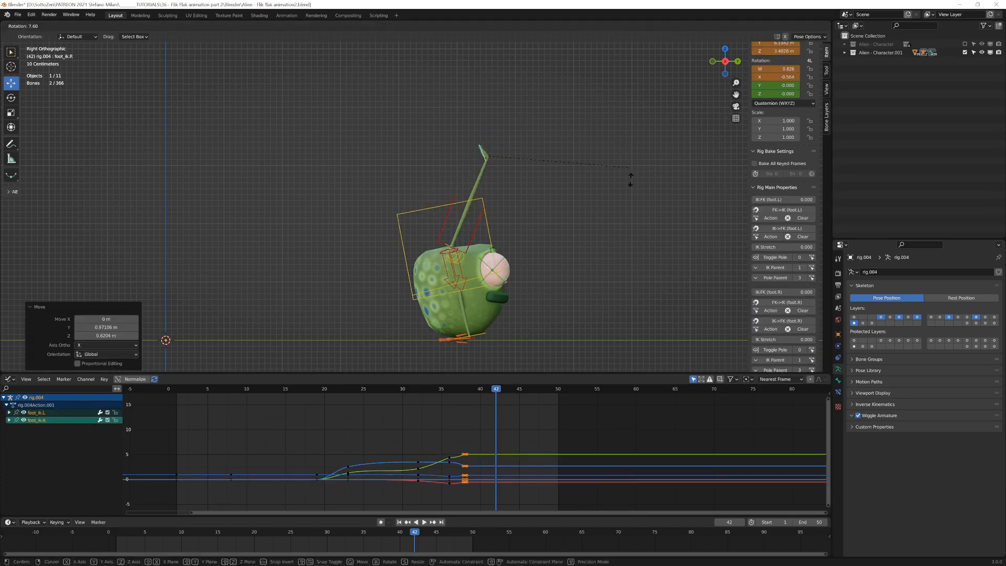
pyautogui.click(479, 238)
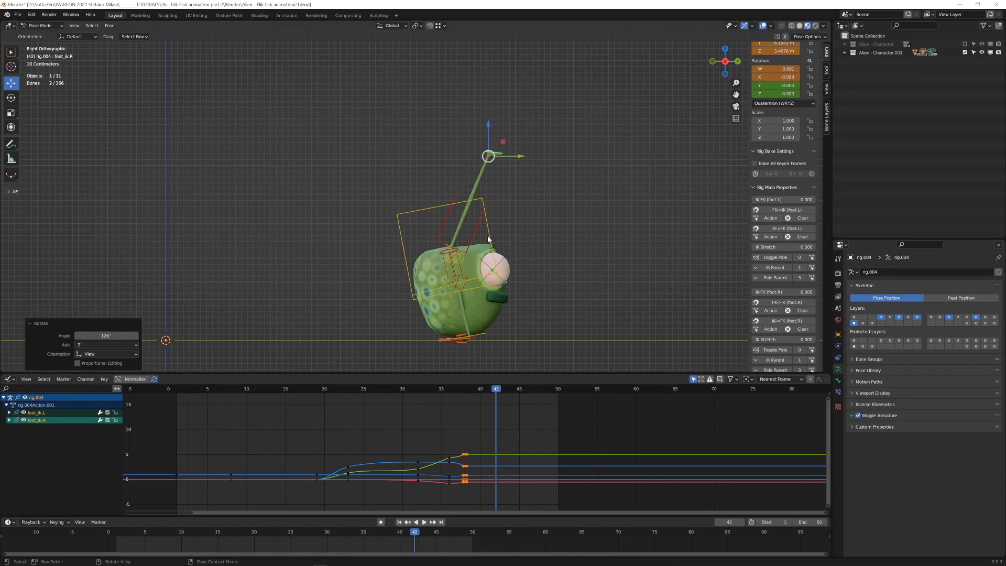
# Add both hand controls and the torso to the foot selection, then tip the whole pose forward and lift it off the ground at frame 42.
pyautogui.moveTo(521, 250); pyautogui.dragTo(473, 246, button='middle')
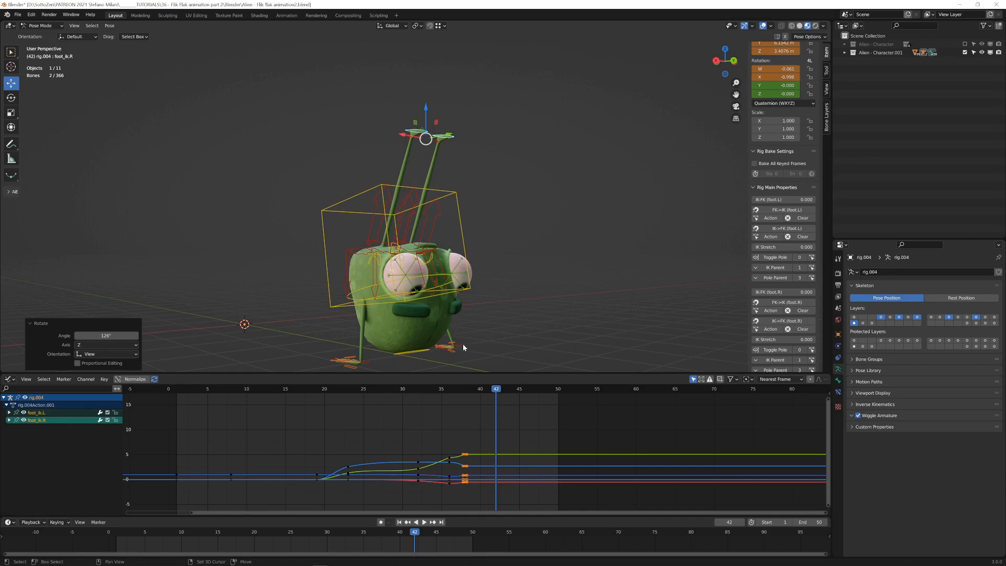
pyautogui.keyDown('shift'); pyautogui.click(363, 363); pyautogui.keyUp('shift')
pyautogui.keyDown('shift'); pyautogui.click(362, 364); pyautogui.keyUp('shift')
pyautogui.keyDown('shift'); pyautogui.click(465, 239); pyautogui.keyUp('shift')
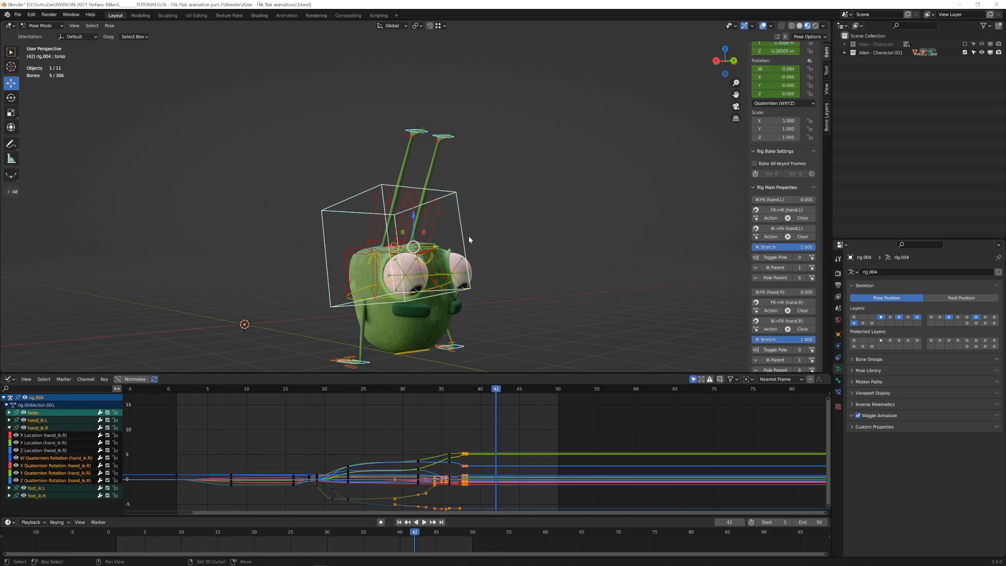
pyautogui.press('KP_3')
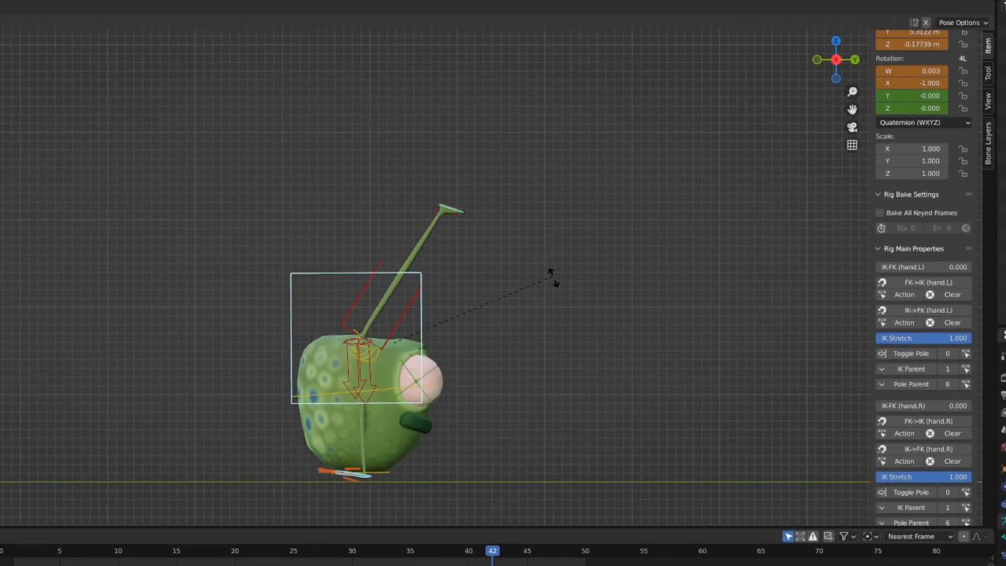
pyautogui.rightClick(573, 343)
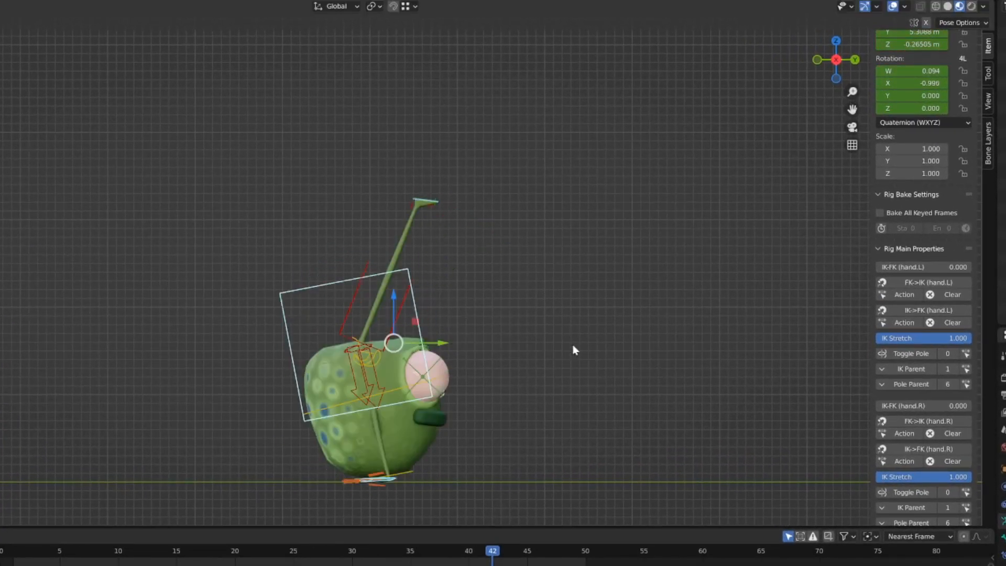
pyautogui.press('g')
pyautogui.rightClick(605, 327)
pyautogui.press('r')
pyautogui.click(633, 407)
pyautogui.press('g')
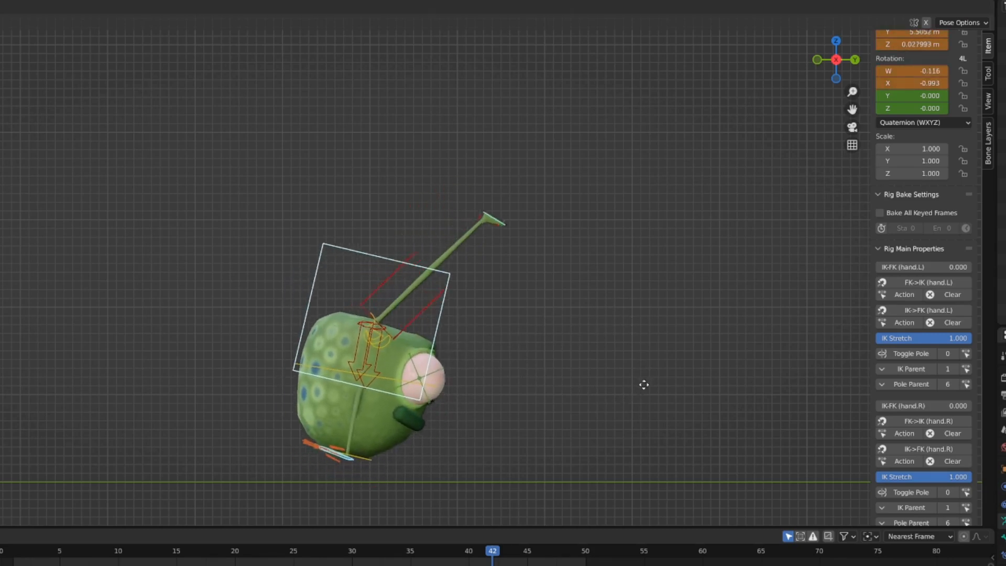
pyautogui.click(713, 363)
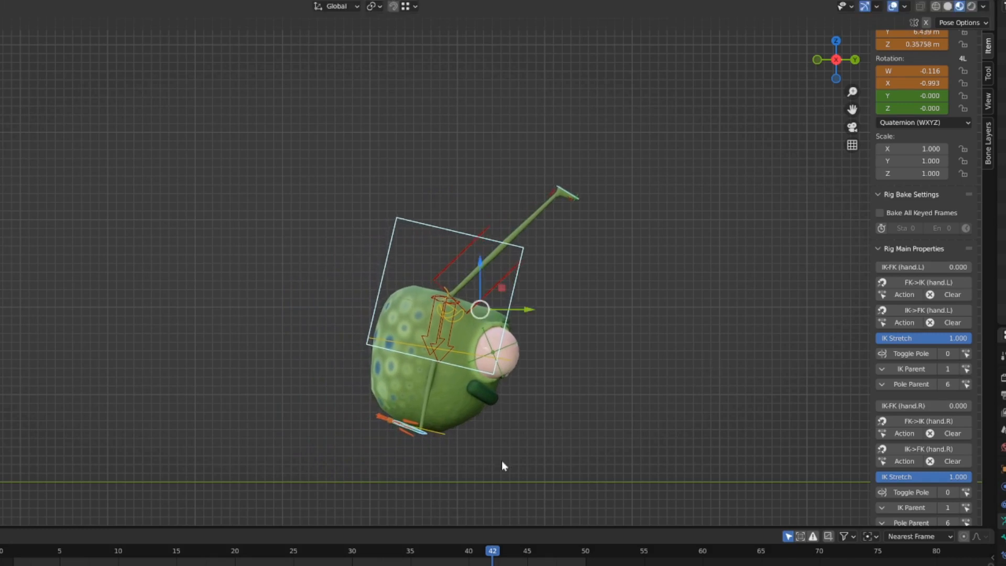
# Select only the two hand controls, rotate them so the fingers point toward the ground, and shift them slightly back and up.
pyautogui.moveTo(501, 461); pyautogui.dragTo(514, 397, button='middle')
pyautogui.click(535, 387)
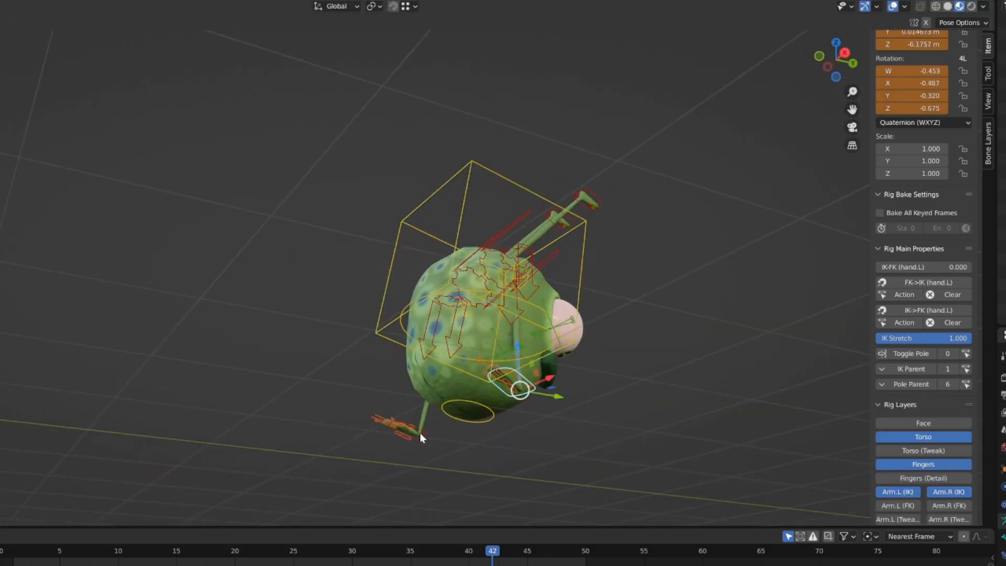
pyautogui.keyDown('shift'); pyautogui.click(423, 439); pyautogui.keyUp('shift')
pyautogui.press('KP_3')
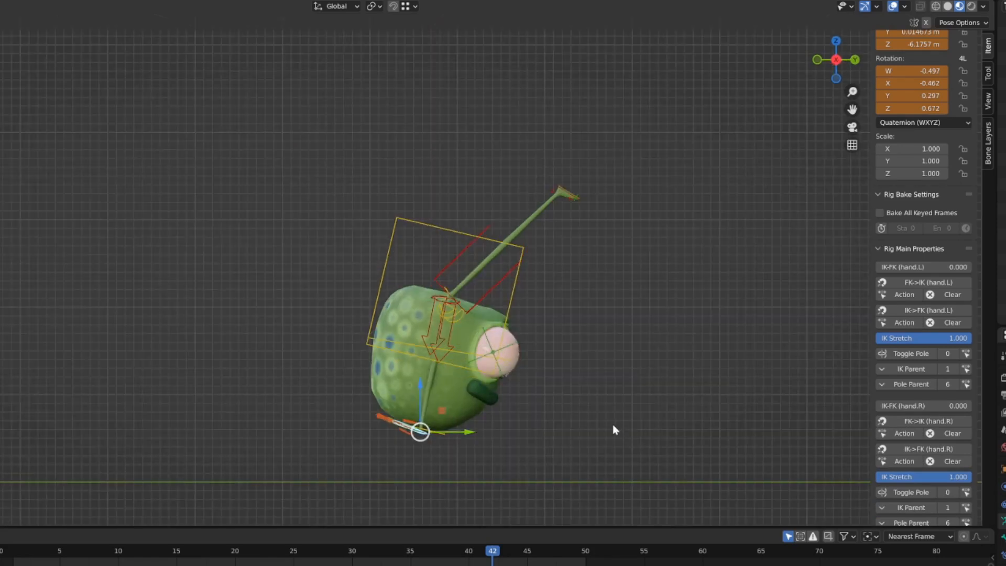
pyautogui.press('r')
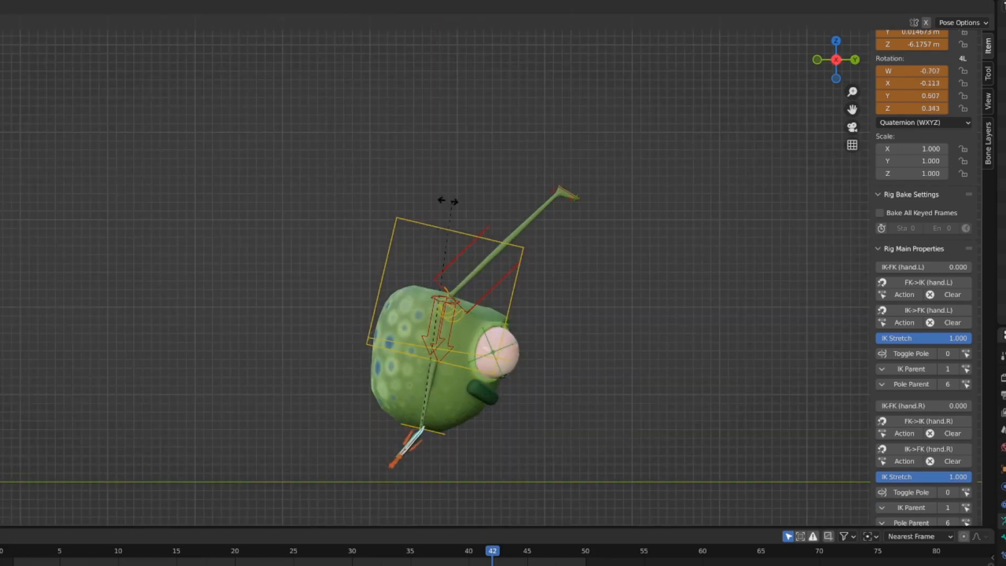
pyautogui.click(398, 220)
pyautogui.press('g')
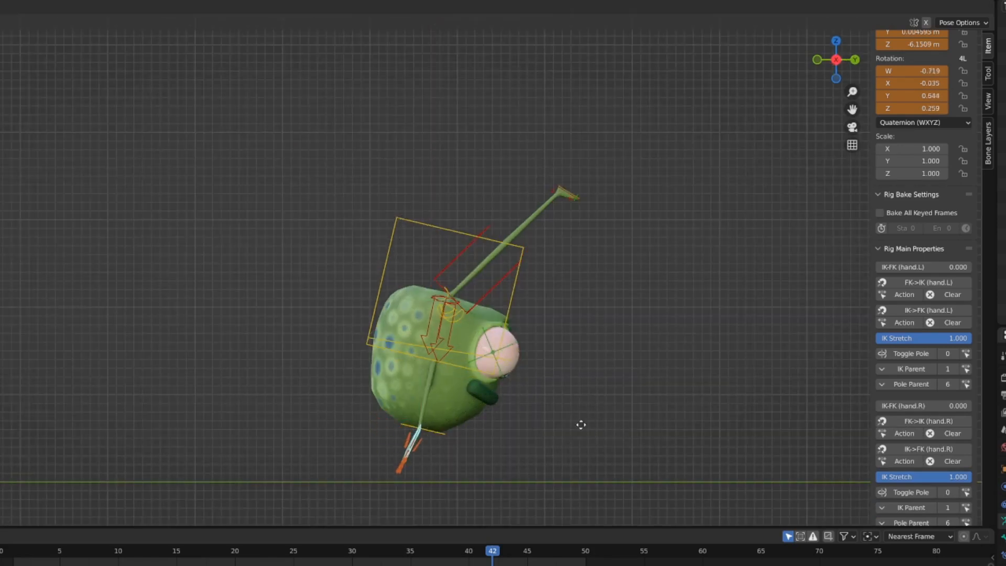
pyautogui.click(575, 420)
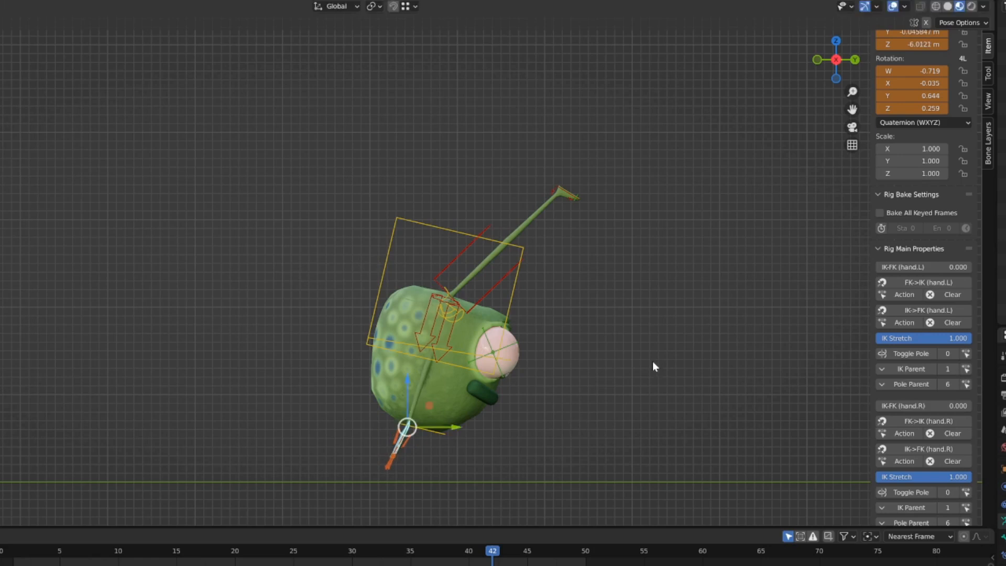
# Add the torso and both foot controls to the hand selection and insert an Available keyframe at frame 42.
pyautogui.click(513, 286)
pyautogui.moveTo(512, 285); pyautogui.dragTo(578, 325, button='middle')
pyautogui.keyDown('shift'); pyautogui.click(563, 231); pyautogui.keyUp('shift')
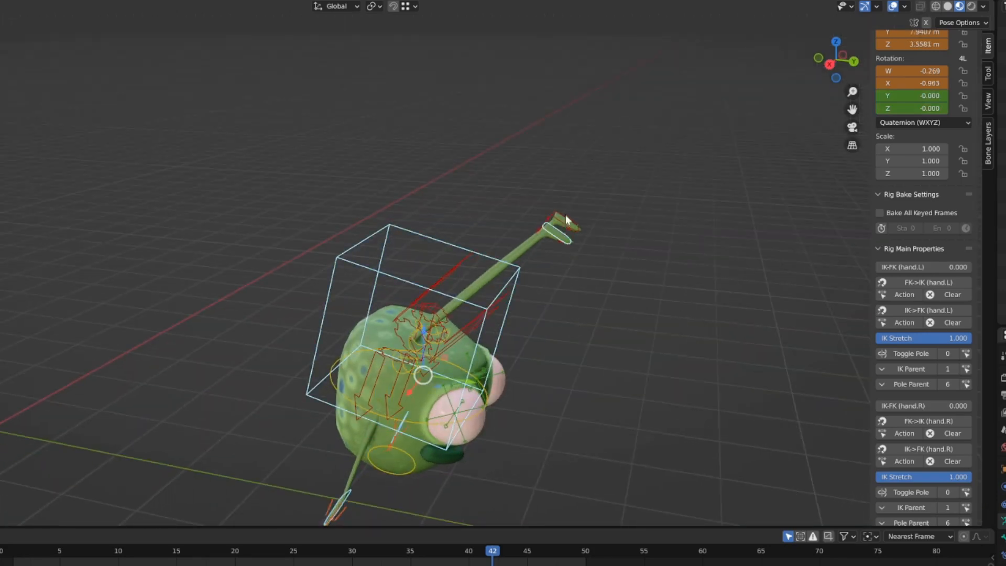
pyautogui.keyDown('shift'); pyautogui.click(565, 216); pyautogui.keyUp('shift')
pyautogui.press('KP_3')
pyautogui.press('i')
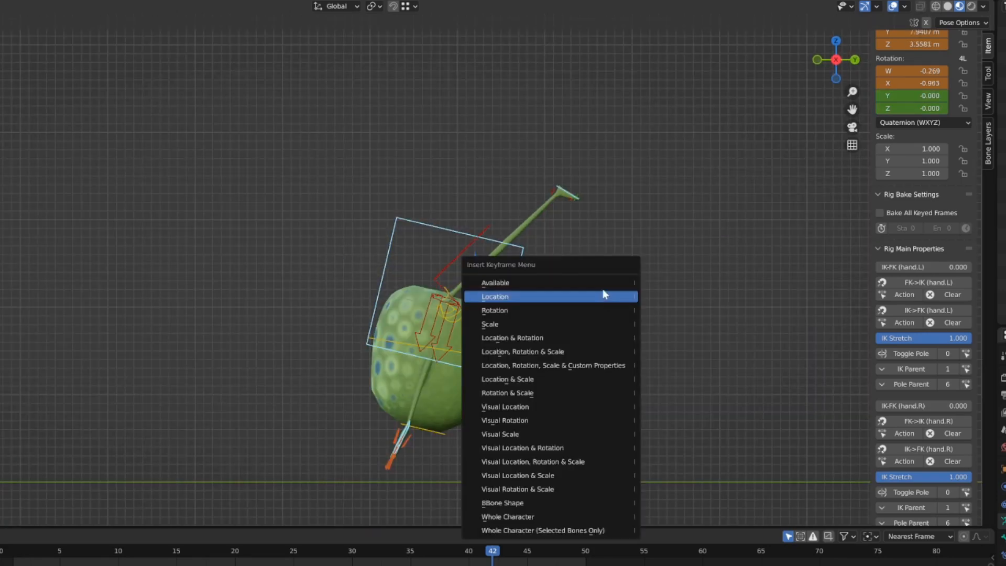
pyautogui.click(599, 282)
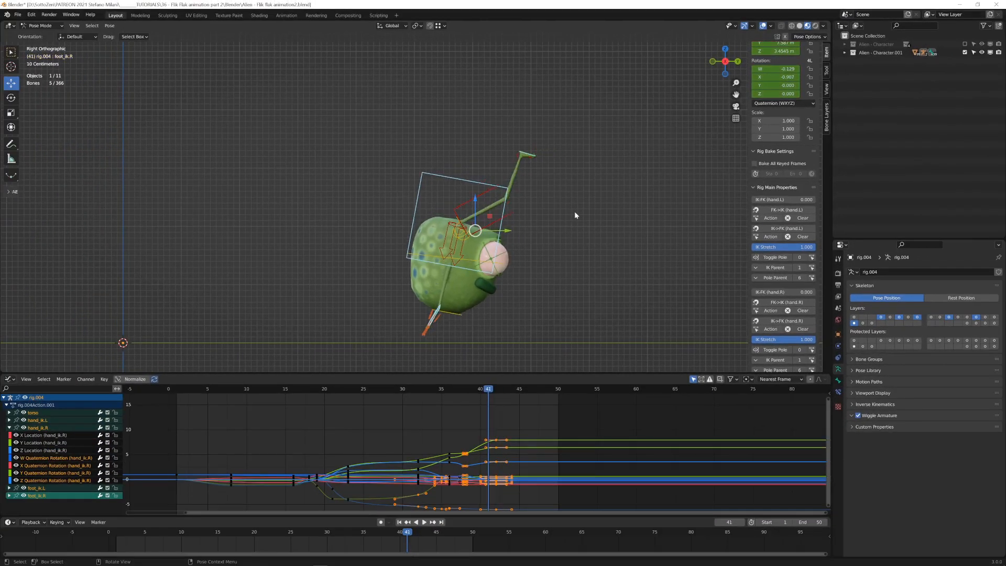
# Step back through the frames before 42 and replay the flip to examine the push-off.
pyautogui.press('Left')
pyautogui.press('Left')
pyautogui.press('Left')
pyautogui.press('Left')
pyautogui.press('space')
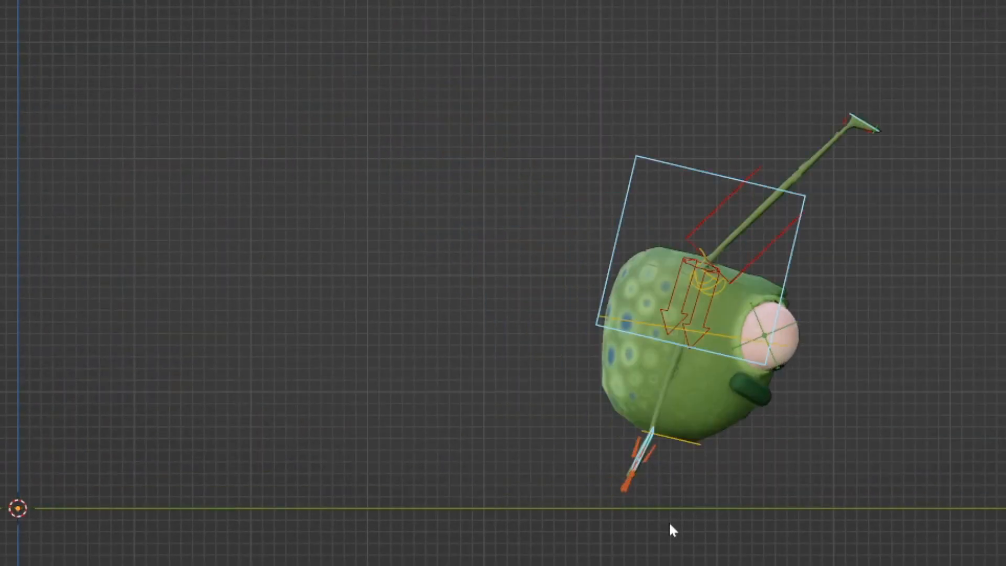
pyautogui.press('space')
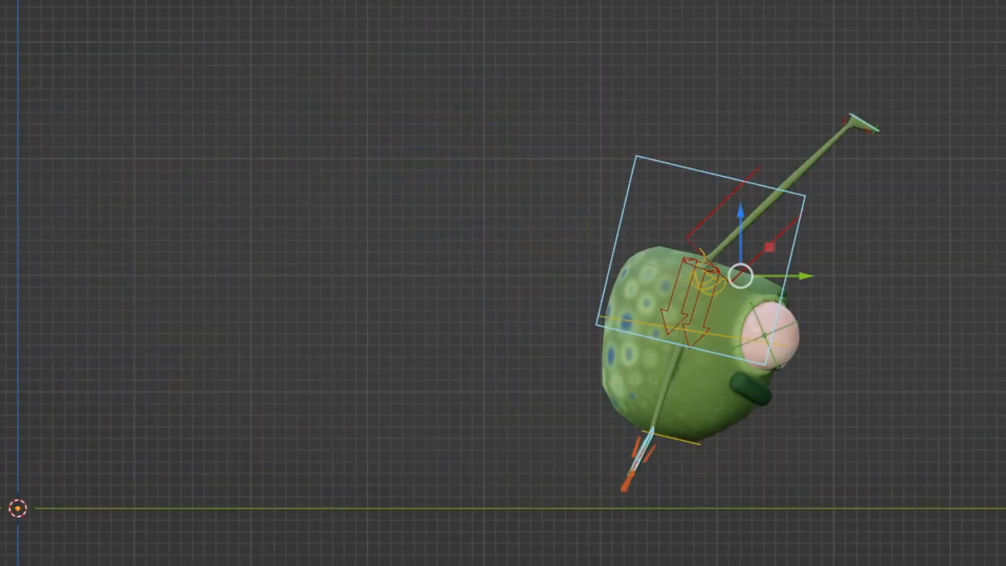
pyautogui.press('space')
pyautogui.press('space')
# Select both hand controls and step through frames 35 to 38 to examine how the hands stay planted.
pyautogui.keyDown('shift'); pyautogui.moveTo(701, 468); pyautogui.dragTo(642, 419, button='middle'); pyautogui.keyUp('shift')
pyautogui.click(530, 479)
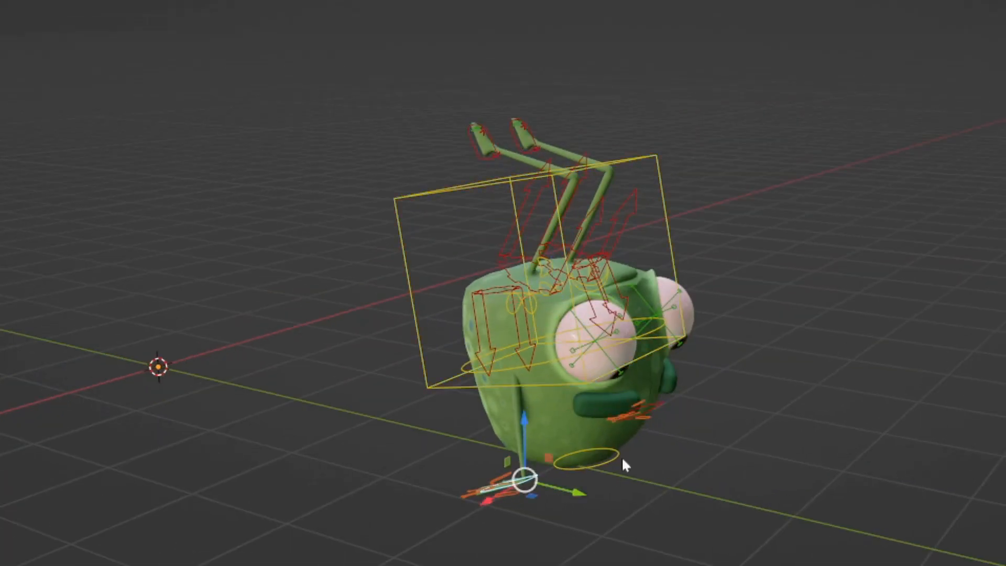
pyautogui.click(657, 412)
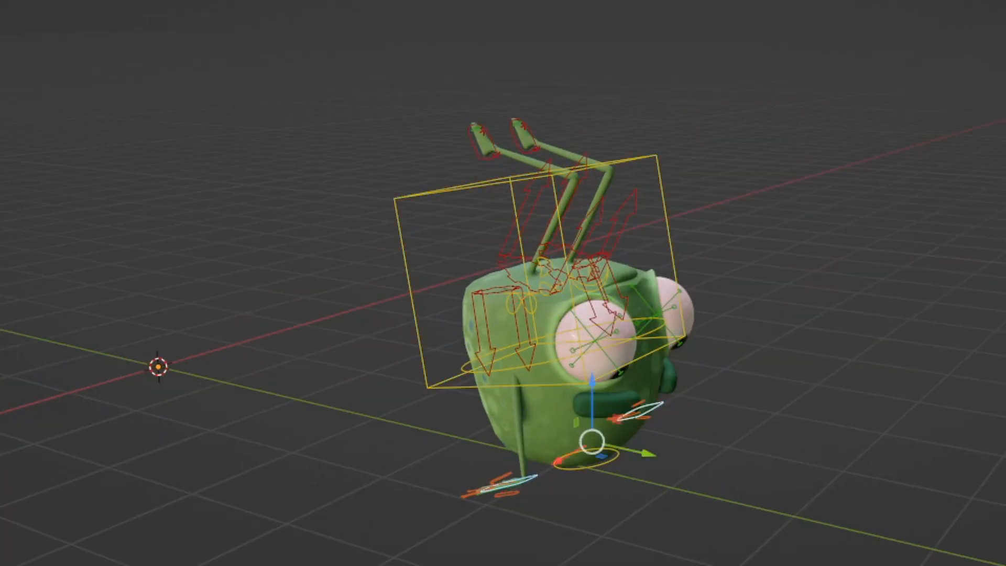
pyautogui.scroll(-4, 595, 451)
pyautogui.moveTo(595, 451); pyautogui.dragTo(446, 450, button='middle')
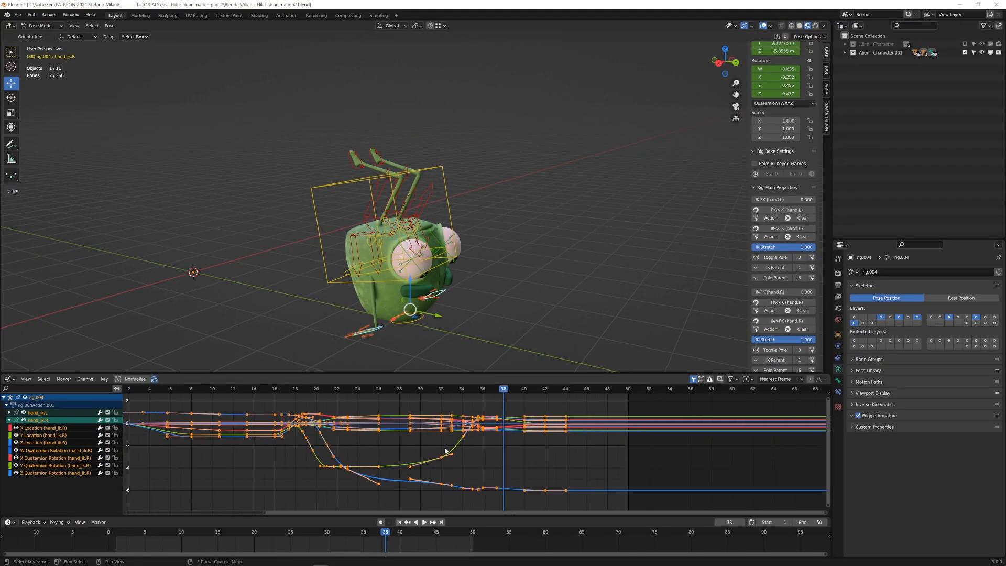
pyautogui.click(455, 445)
pyautogui.press('Left')
pyautogui.press('Left')
pyautogui.press('Left')
pyautogui.press('Left')
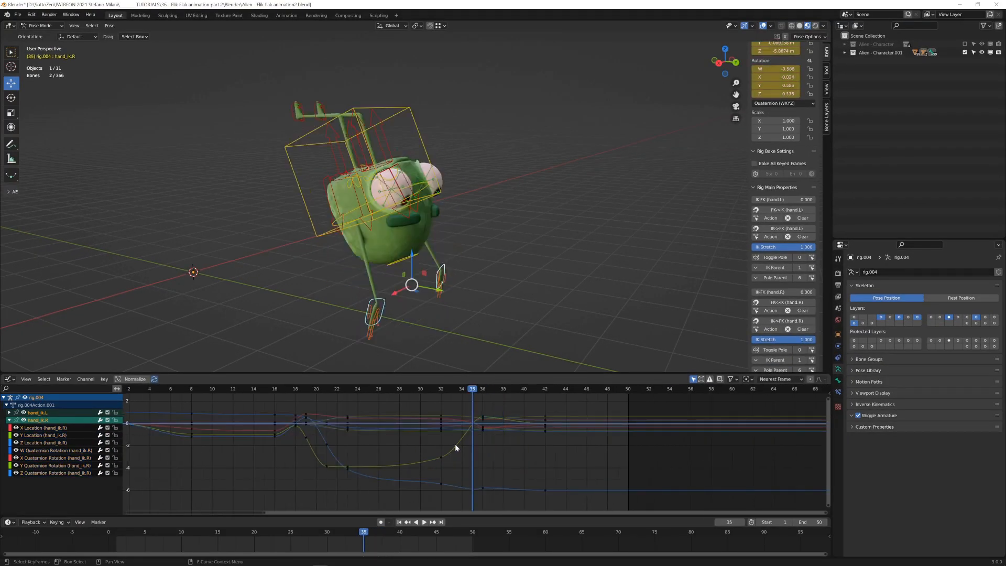
pyautogui.press('Right')
pyautogui.press('Right')
pyautogui.press('Right')
pyautogui.press('Left')
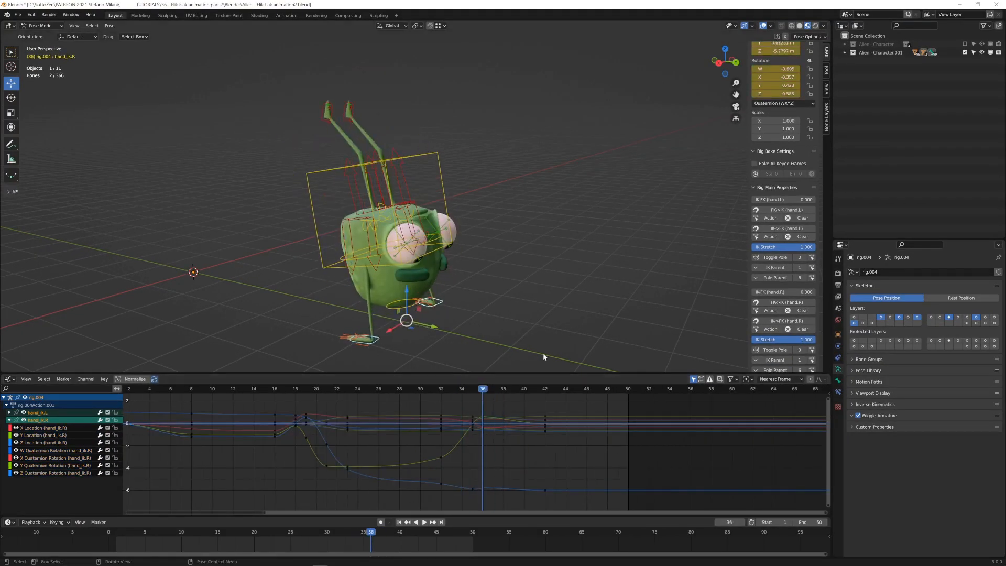
# Copy the two hand controls' keyframes from frame 36 and paste them at frame 39 to hold the hands on the ground.
pyautogui.press('KP_3')
pyautogui.scroll(3, 518, 223)
pyautogui.press('Right')
pyautogui.press('Right')
pyautogui.press('Right')
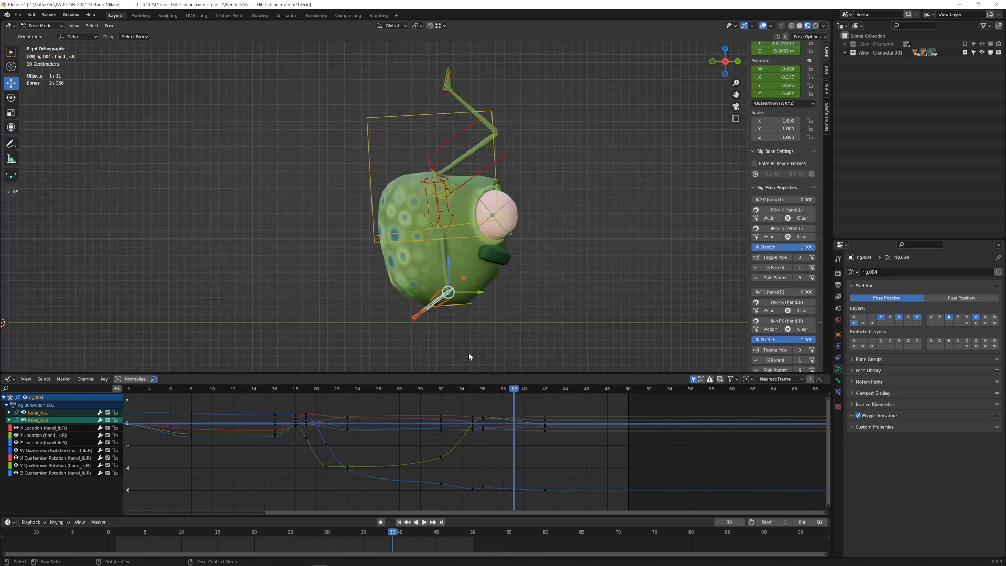
pyautogui.moveTo(499, 406); pyautogui.dragTo(479, 502)
pyautogui.hotkey('ctrl', 'c')
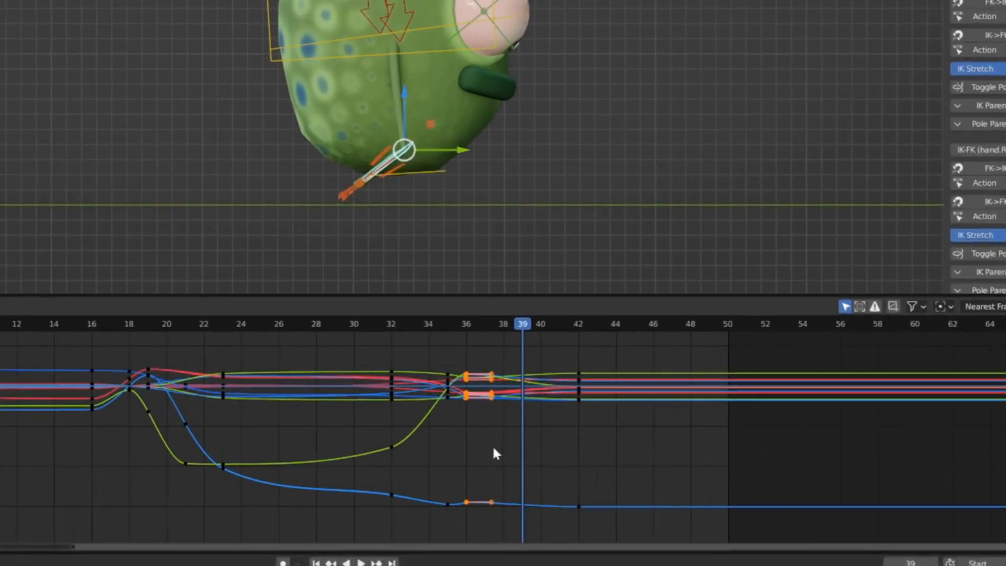
pyautogui.hotkey('ctrl', 'v')
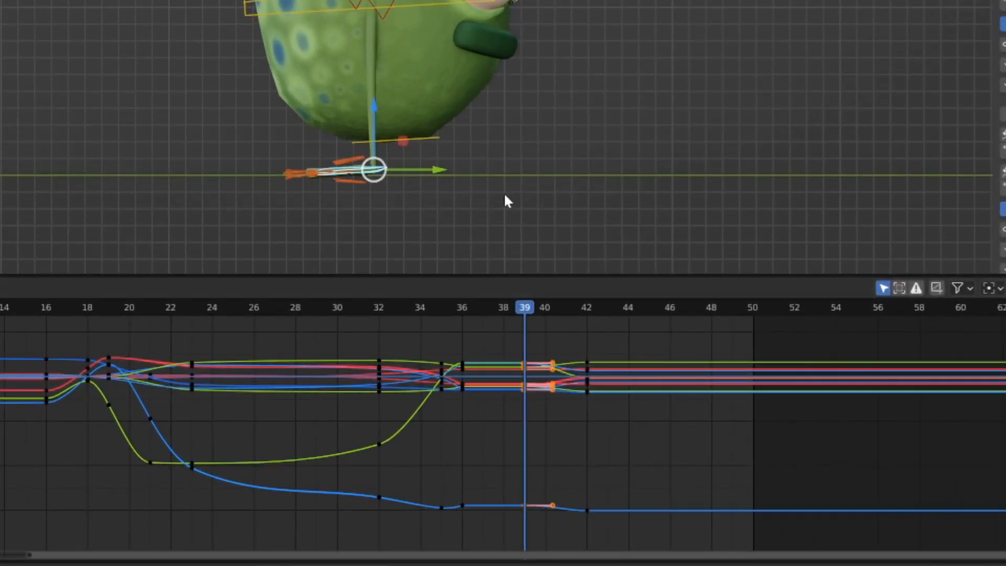
# Replay the animation from its start and step through the frames around 42 to examine the push-off.
pyautogui.press('Right')
pyautogui.press('Right')
pyautogui.press('Right')
pyautogui.scroll(-3, 469, 182)
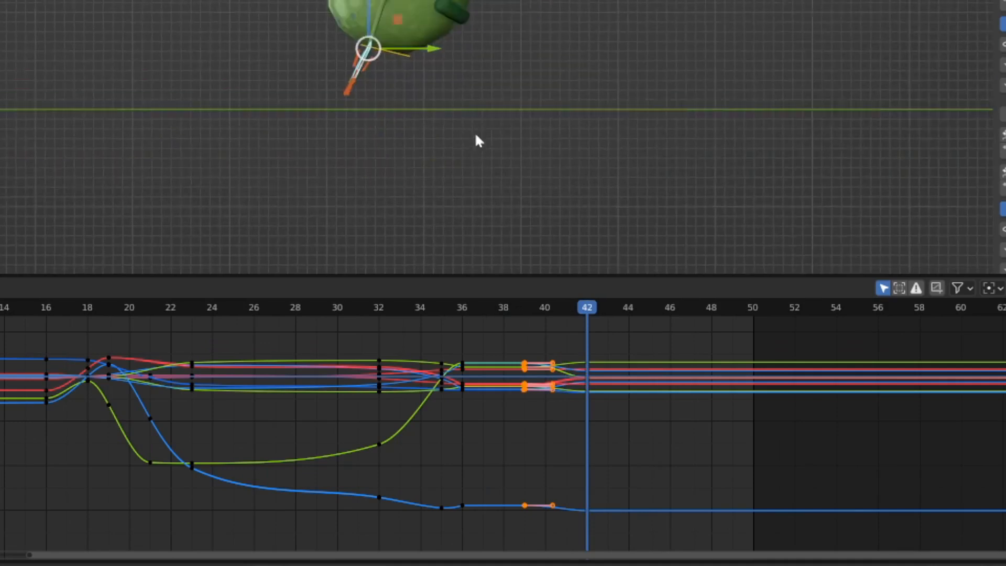
pyautogui.keyDown('shift'); pyautogui.moveTo(492, 127); pyautogui.dragTo(561, 206, button='middle'); pyautogui.keyUp('shift')
pyautogui.hotkey('shift', 'Left')
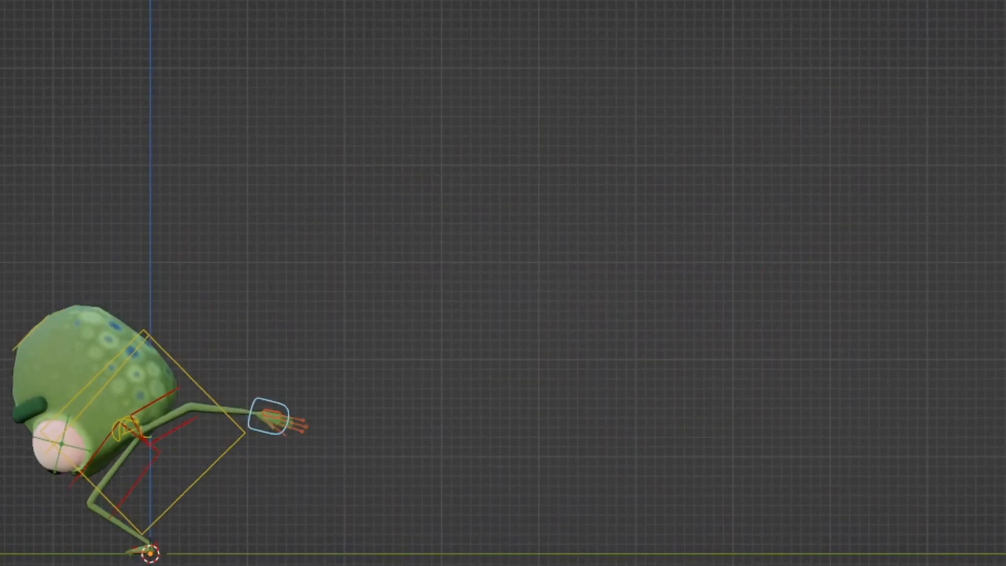
pyautogui.keyDown('shift'); pyautogui.moveTo(802, 561); pyautogui.dragTo(756, 565, button='middle'); pyautogui.keyUp('shift')
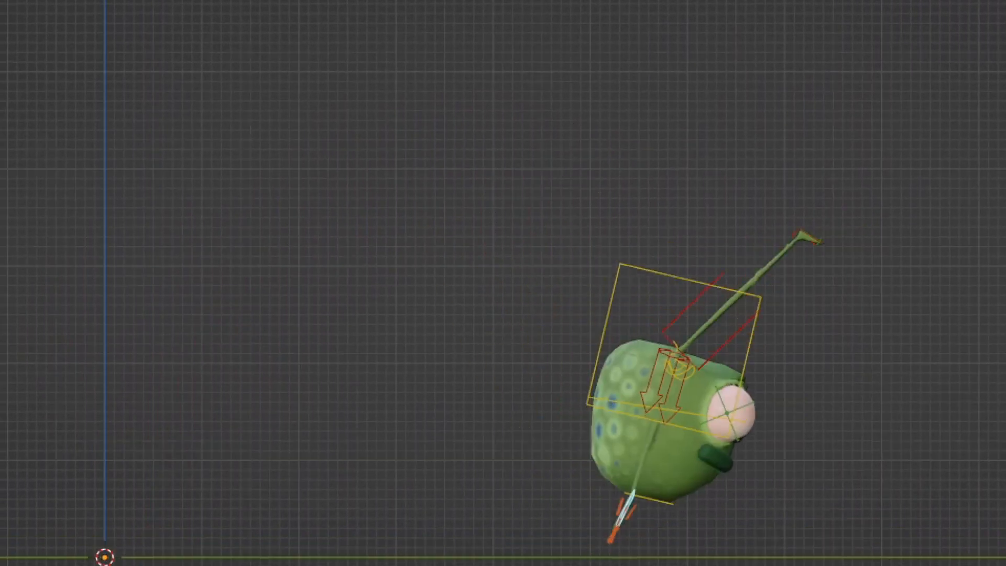
pyautogui.press('Left')
pyautogui.press('Left')
pyautogui.press('Right')
pyautogui.press('Right')
pyautogui.keyDown('shift'); pyautogui.moveTo(783, 484); pyautogui.dragTo(556, 484, button='middle'); pyautogui.keyUp('shift')
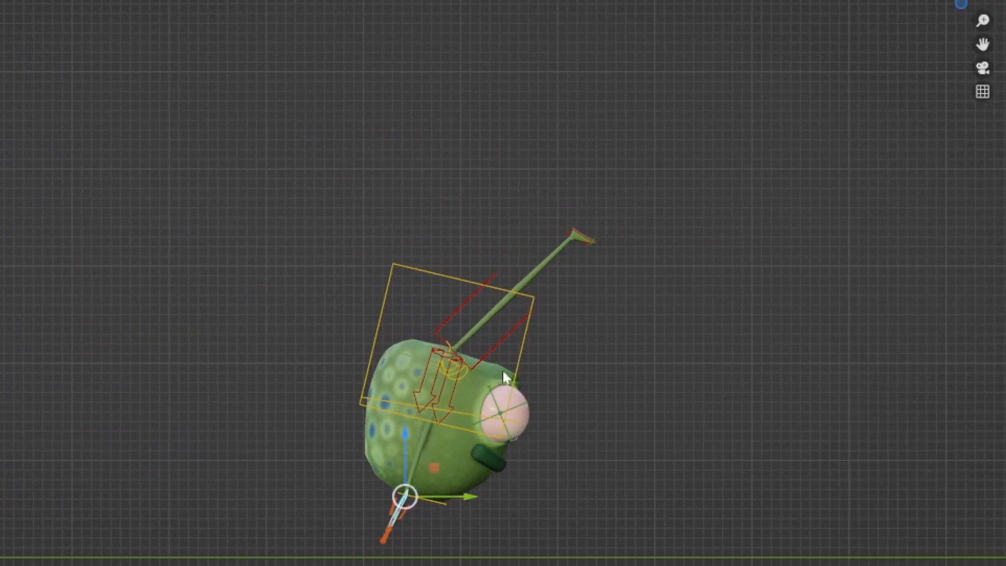
# Select the torso, feet and hands, tip the whole pose further forward, move it forward and up, and keyframe Location & Rotation.
pyautogui.click(524, 349)
pyautogui.keyDown('shift'); pyautogui.click(583, 233); pyautogui.keyUp('shift')
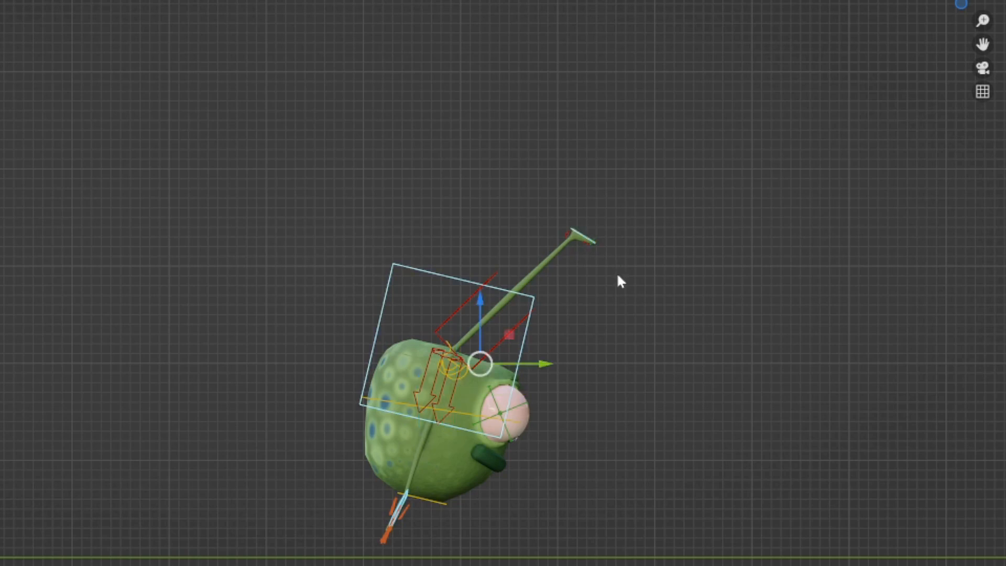
pyautogui.press('r')
pyautogui.click(665, 332)
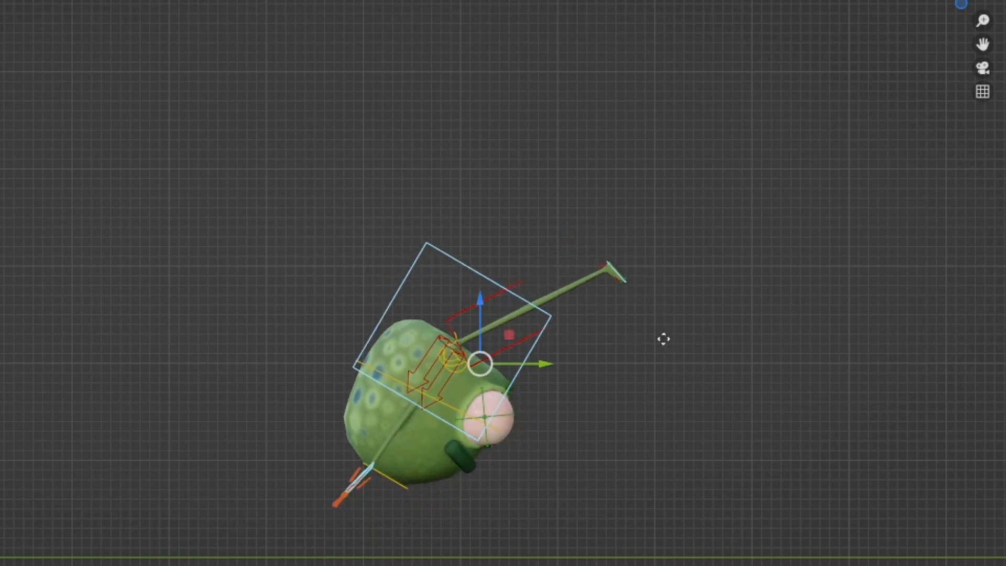
pyautogui.press('g')
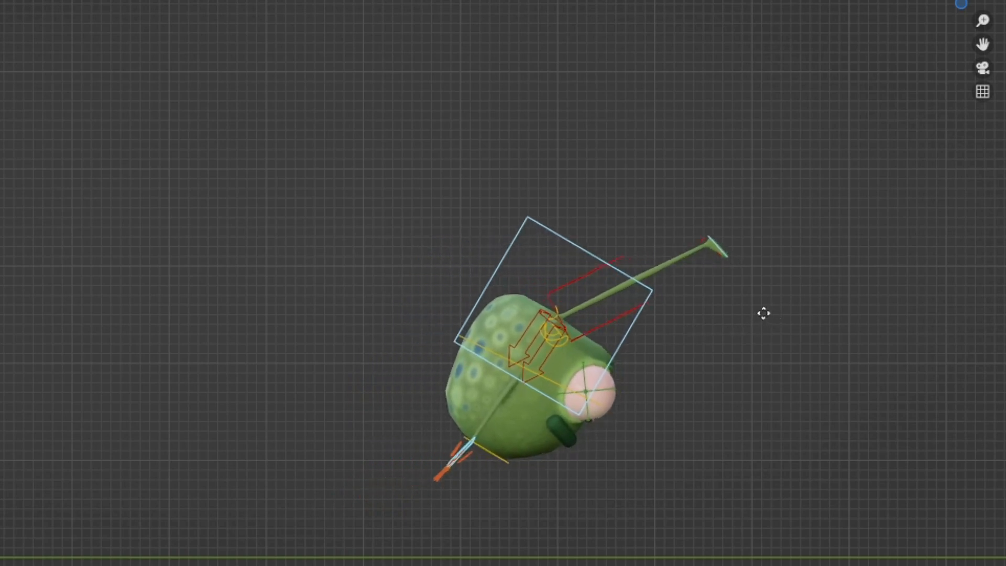
pyautogui.click(765, 313)
pyautogui.press('i')
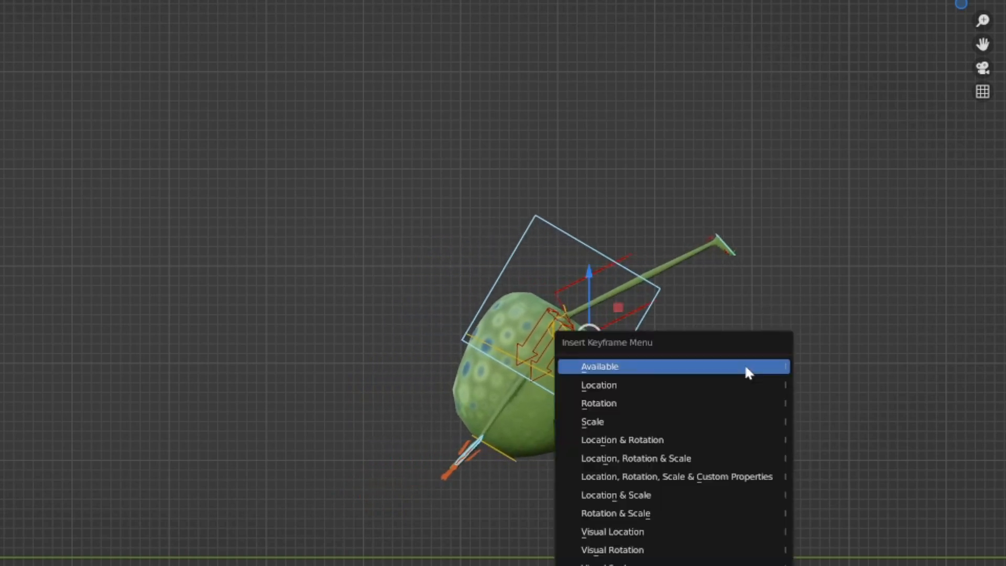
pyautogui.click(719, 440)
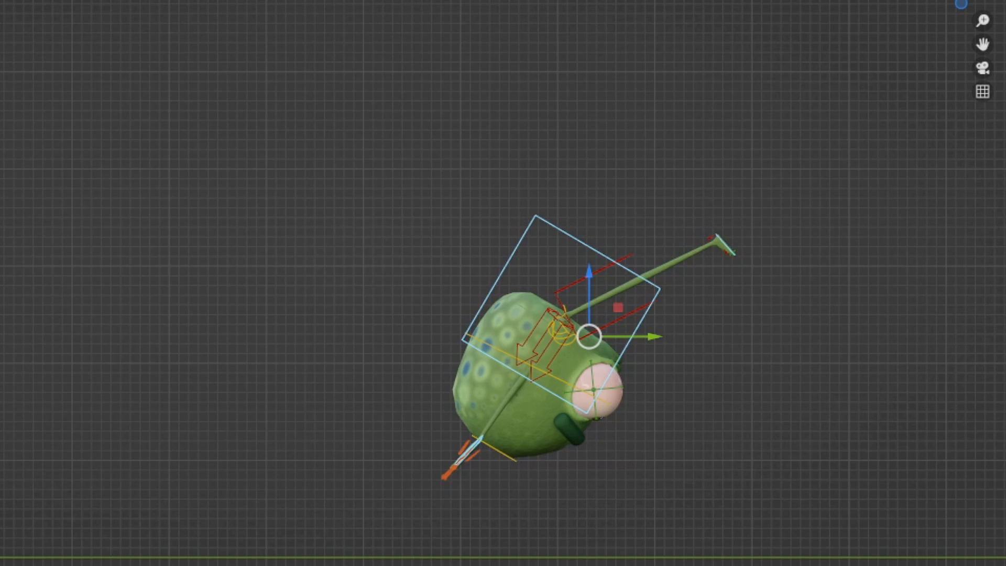
# Replay the motion, then lower both foot controls so the knees bend in the airborne pose.
pyautogui.press('space')
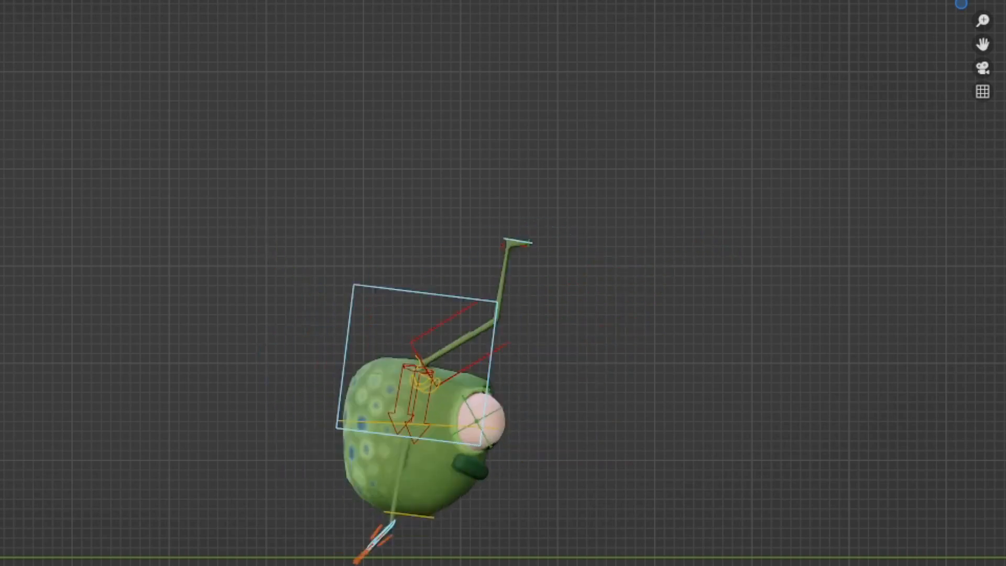
pyautogui.click(727, 243)
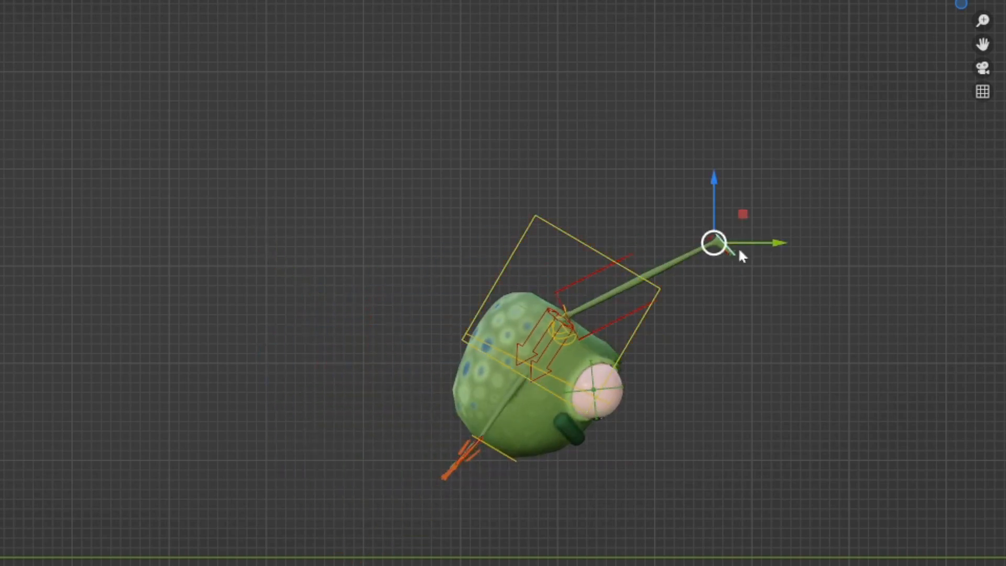
pyautogui.press('g')
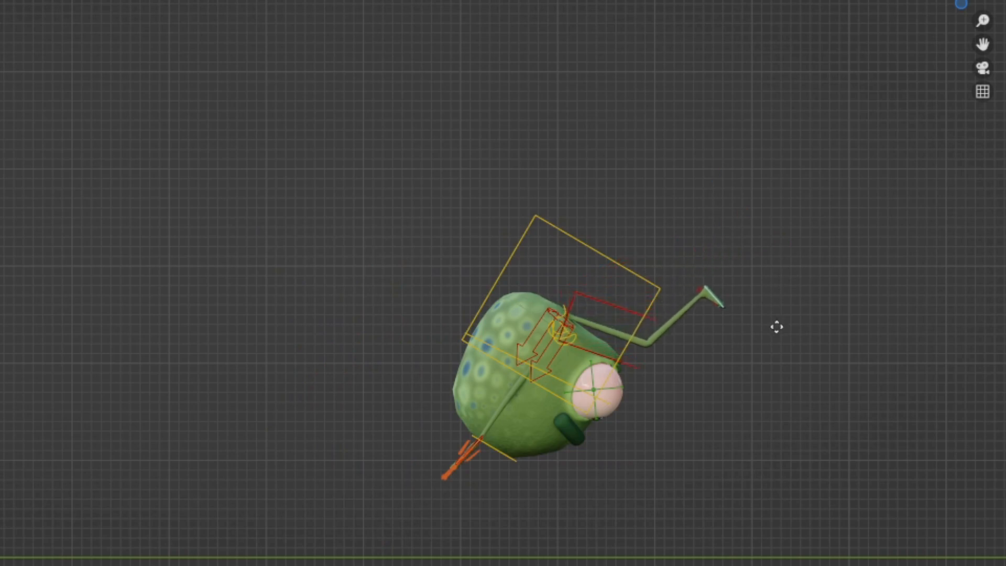
pyautogui.click(786, 342)
pyautogui.press('r')
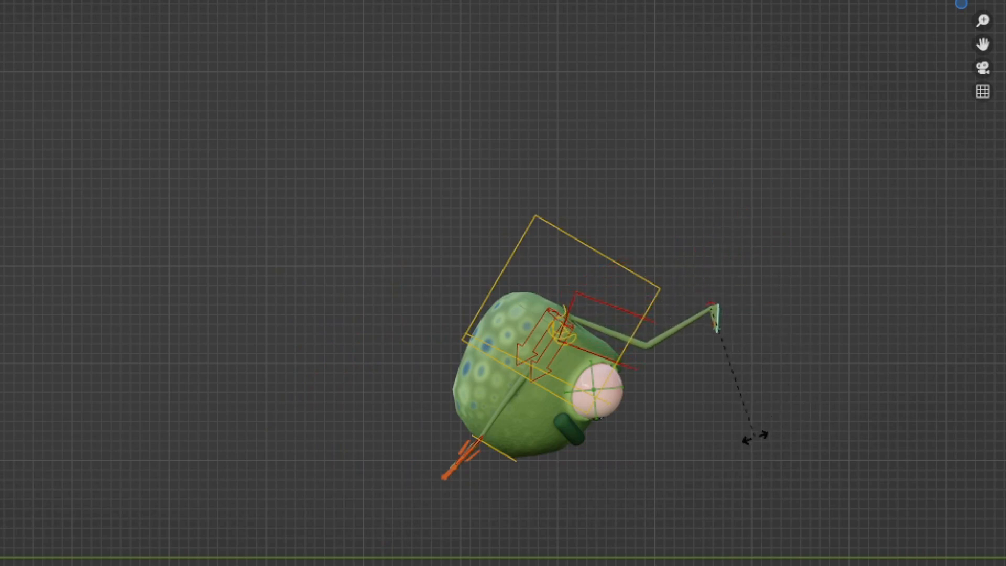
pyautogui.click(763, 439)
pyautogui.press('g')
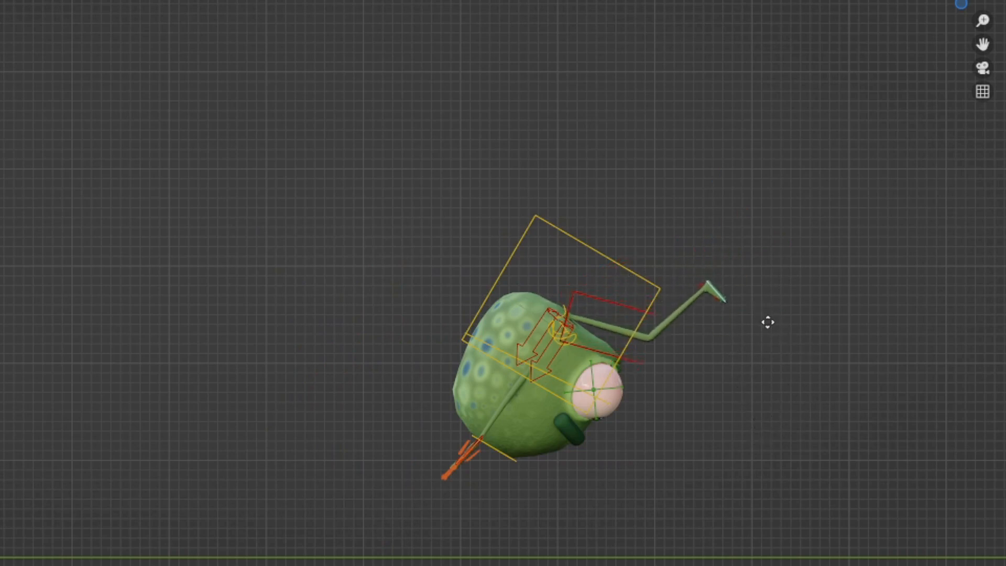
pyautogui.click(778, 333)
# Rotate the torso further forward over the legs, then bring both foot controls lower and closer to the body.
pyautogui.click(658, 282)
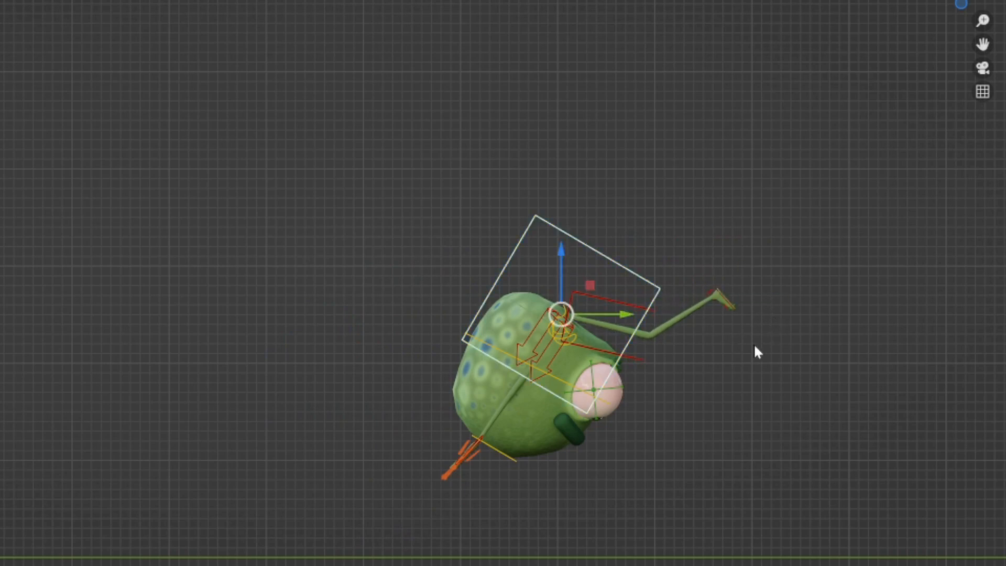
pyautogui.press('r')
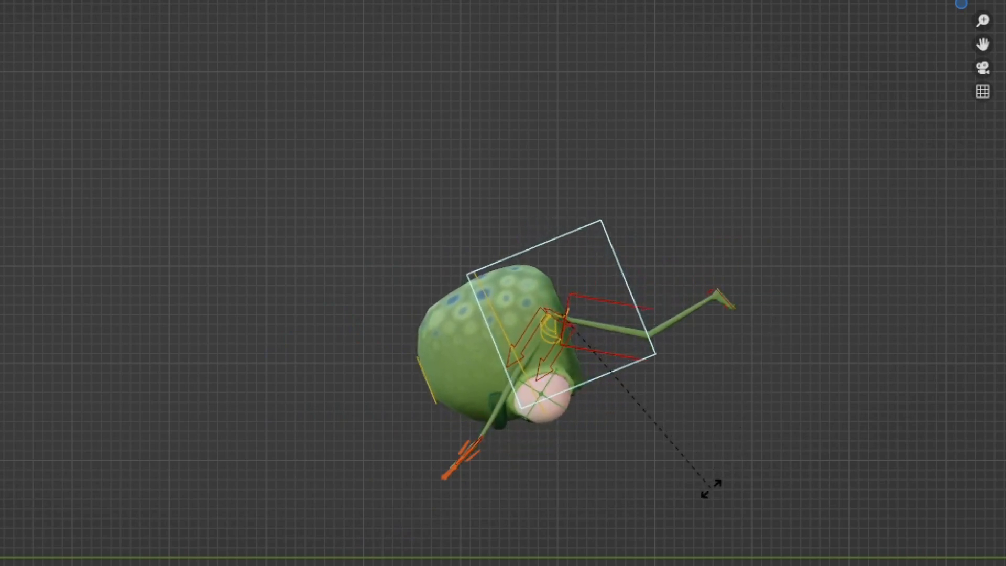
pyautogui.click(710, 487)
pyautogui.click(728, 297)
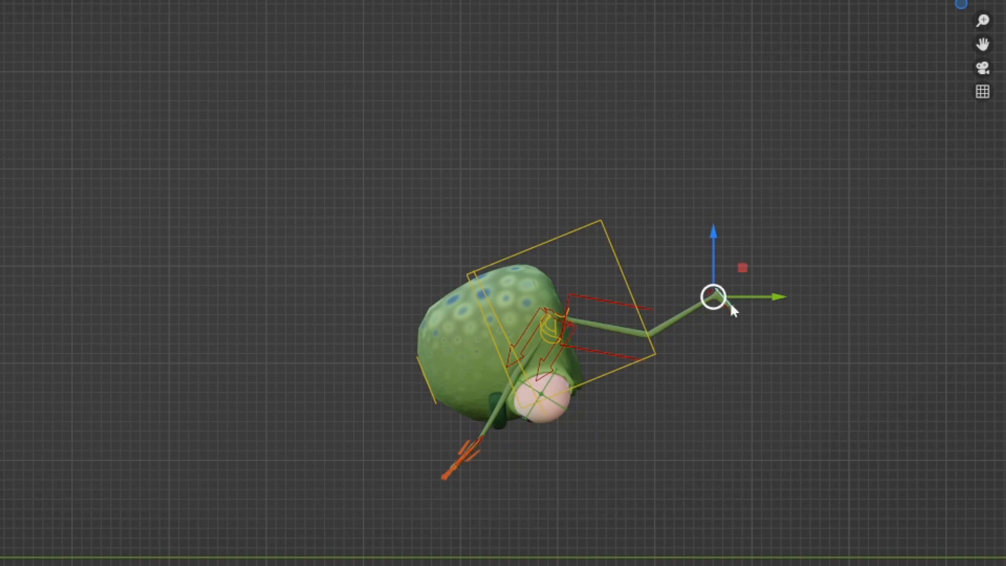
pyautogui.press('g')
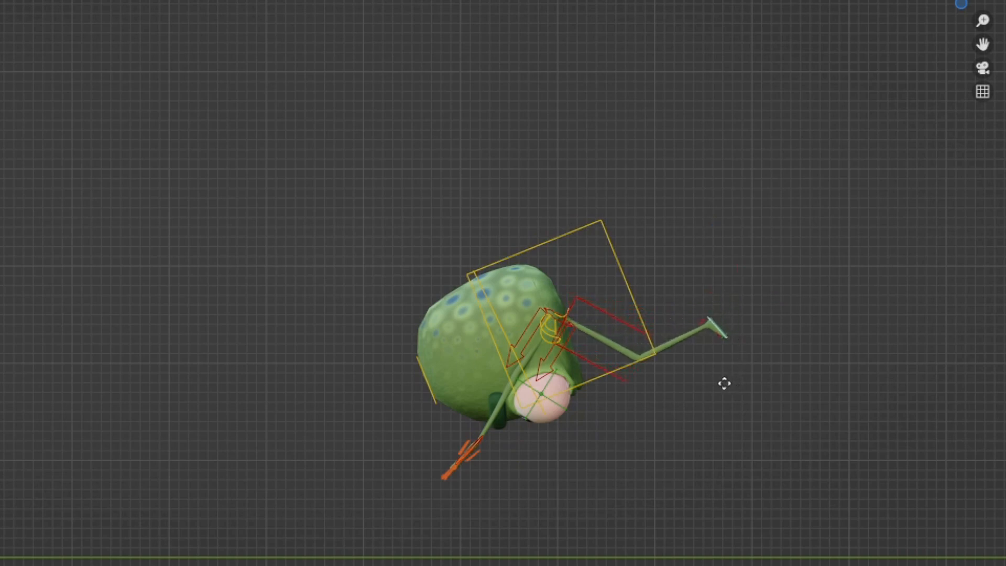
pyautogui.click(718, 388)
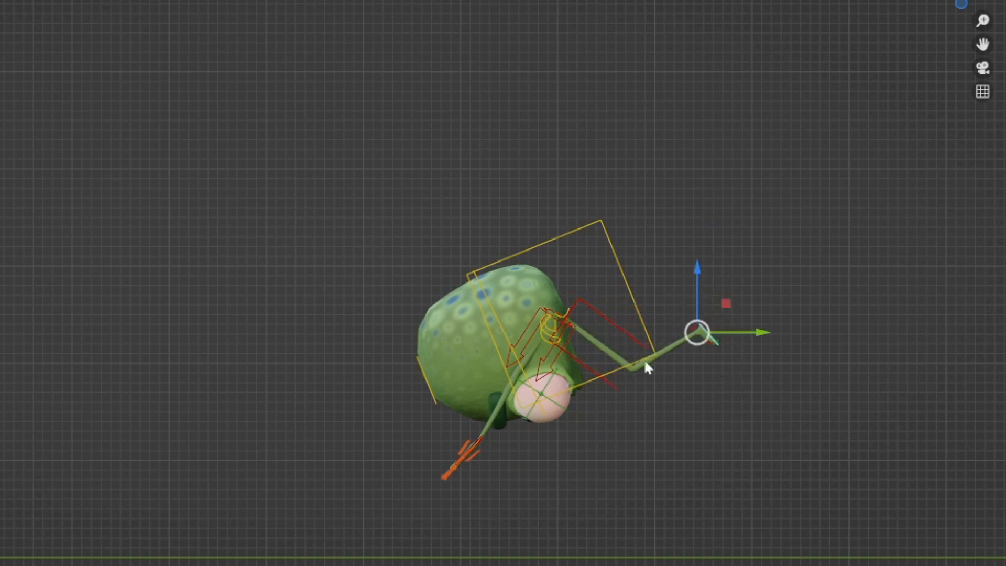
# Add the torso to the foot selection, insert a Location & Rotation keyframe, and replay the flip.
pyautogui.click(634, 295)
pyautogui.press('i')
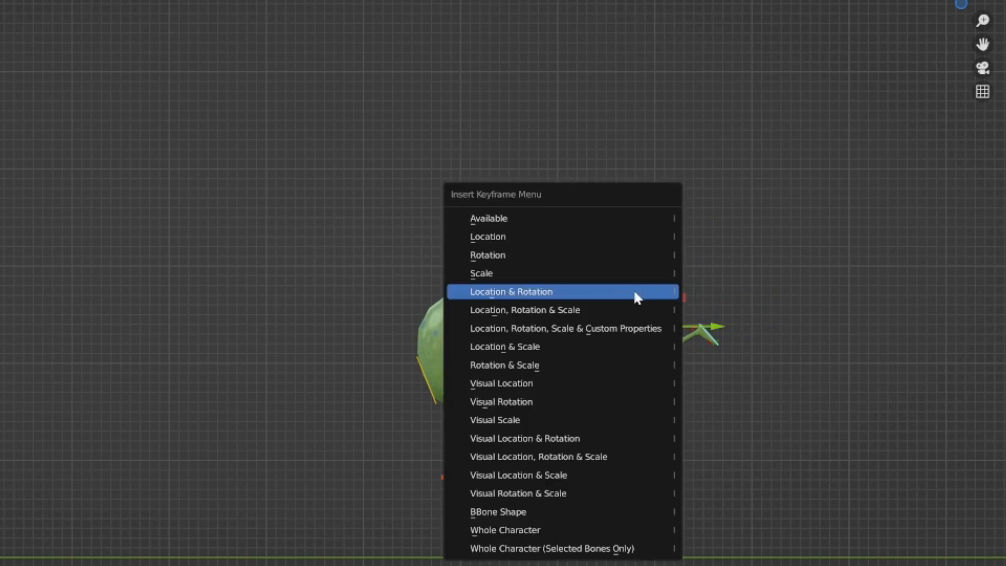
pyautogui.click(636, 297)
pyautogui.press('space')
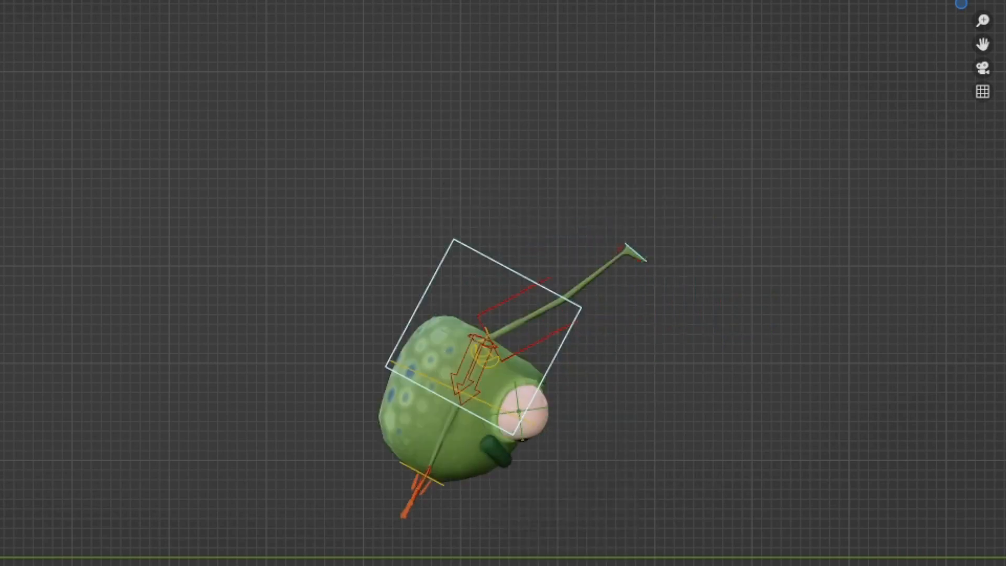
pyautogui.press('Escape')
pyautogui.press('space')
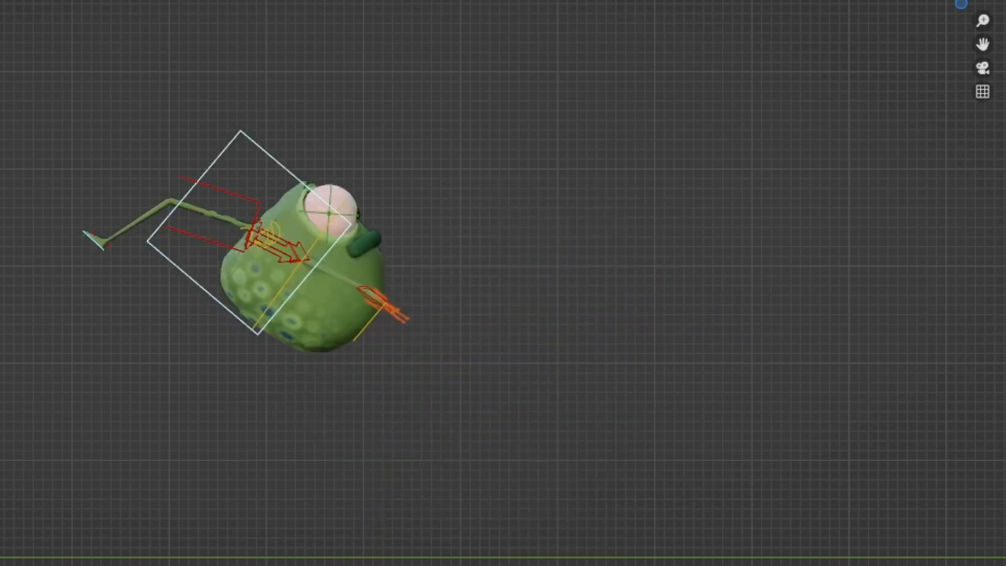
# Stop the playback and go to frame 49, three frames after the airborne pose, stepping back and forth to compare.
pyautogui.press('Escape')
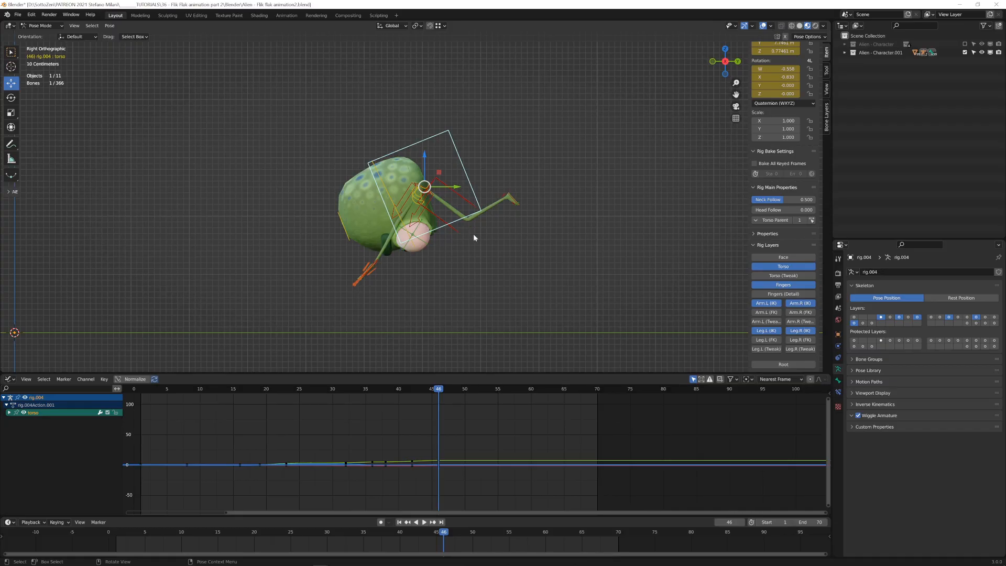
pyautogui.press('Right')
pyautogui.press('Right')
pyautogui.press('Right')
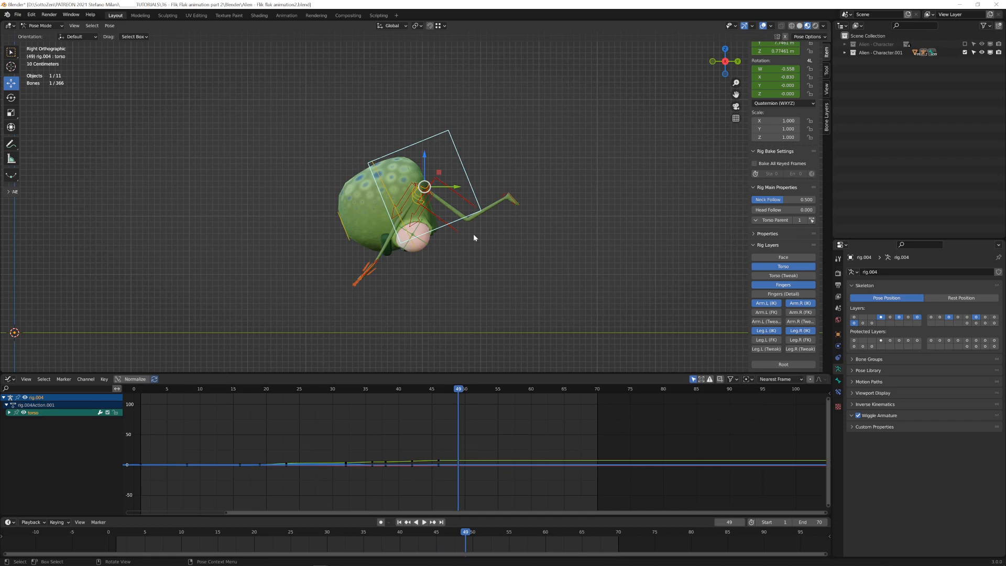
pyautogui.press('Left')
pyautogui.press('Left')
pyautogui.press('Left')
pyautogui.press('Right')
pyautogui.press('Right')
pyautogui.press('Right')
# Add both foot and hand controls to the torso selection, rotate the whole pose until the feet point down, and lower it toward the ground.
pyautogui.keyDown('shift'); pyautogui.click(512, 199); pyautogui.keyUp('shift')
pyautogui.keyDown('shift'); pyautogui.click(512, 199); pyautogui.keyUp('shift')
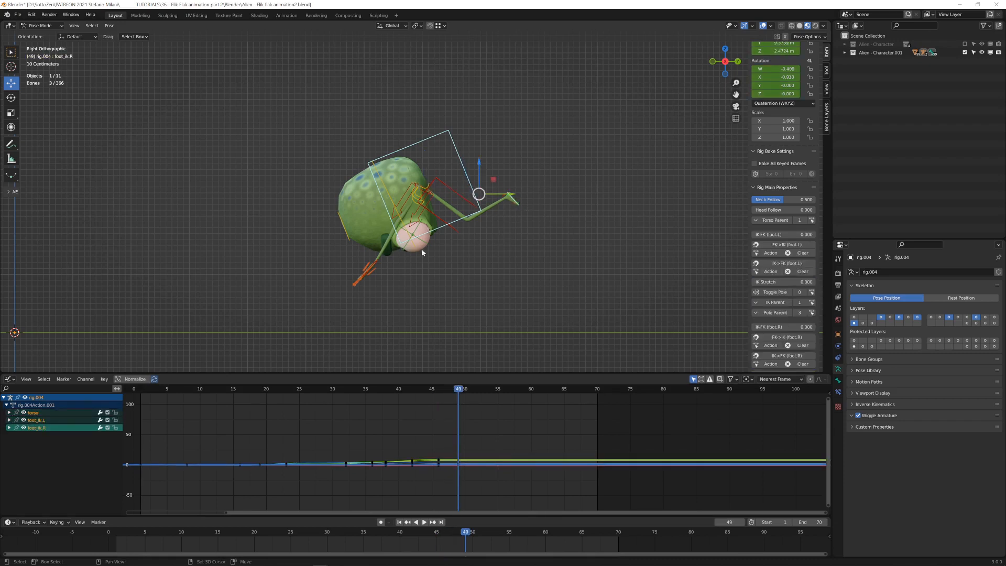
pyautogui.keyDown('shift'); pyautogui.click(376, 259); pyautogui.keyUp('shift')
pyautogui.keyDown('shift'); pyautogui.click(376, 259); pyautogui.keyUp('shift')
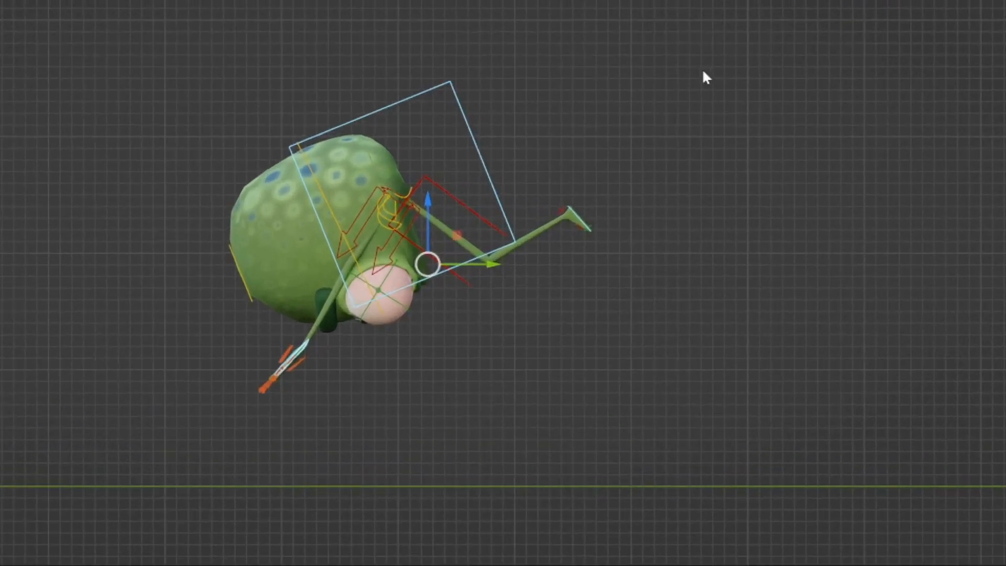
pyautogui.press('r')
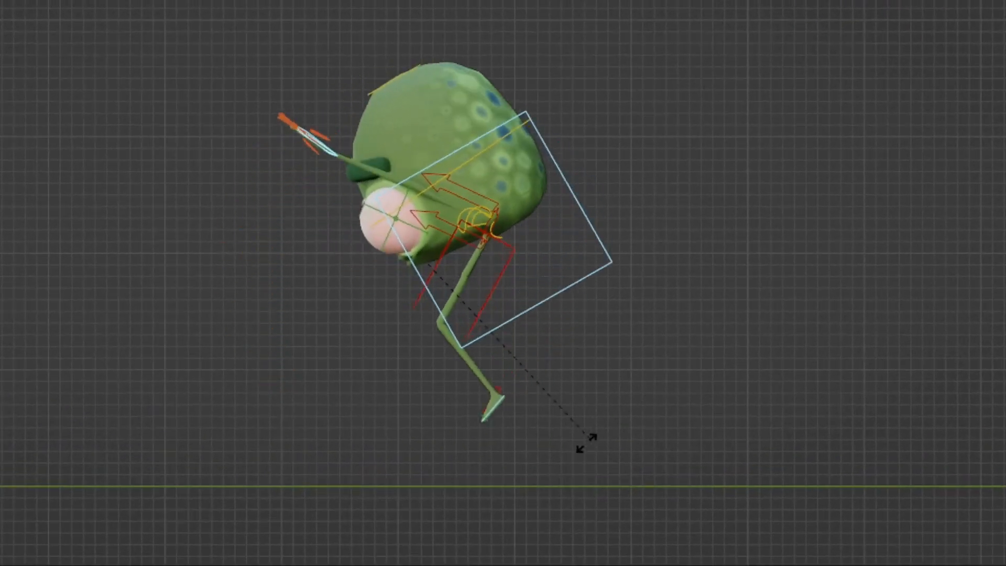
pyautogui.click(570, 452)
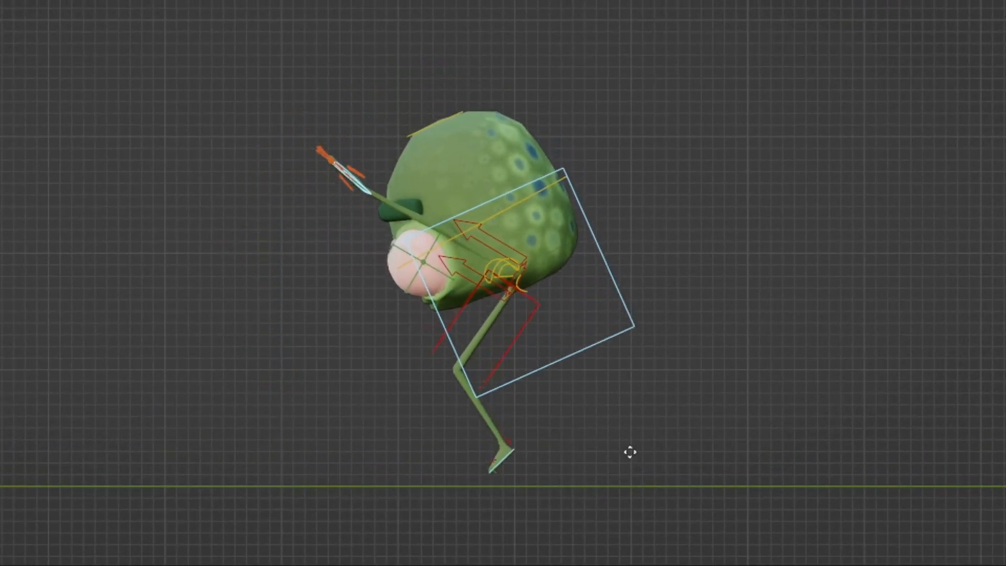
pyautogui.click(653, 477)
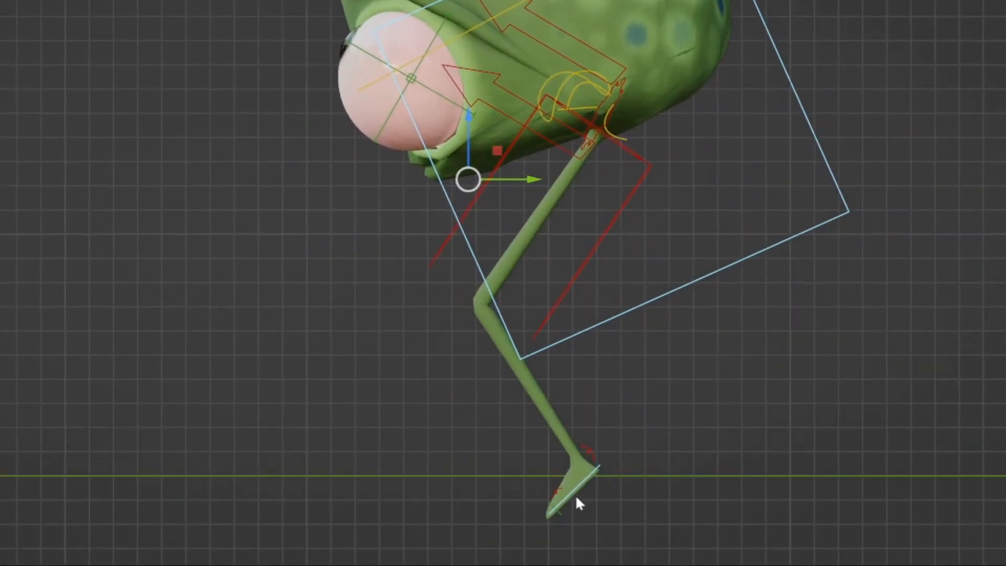
# Select only the foot controls, rotate them flat and place them slightly further forward on the ground line.
pyautogui.click(577, 489)
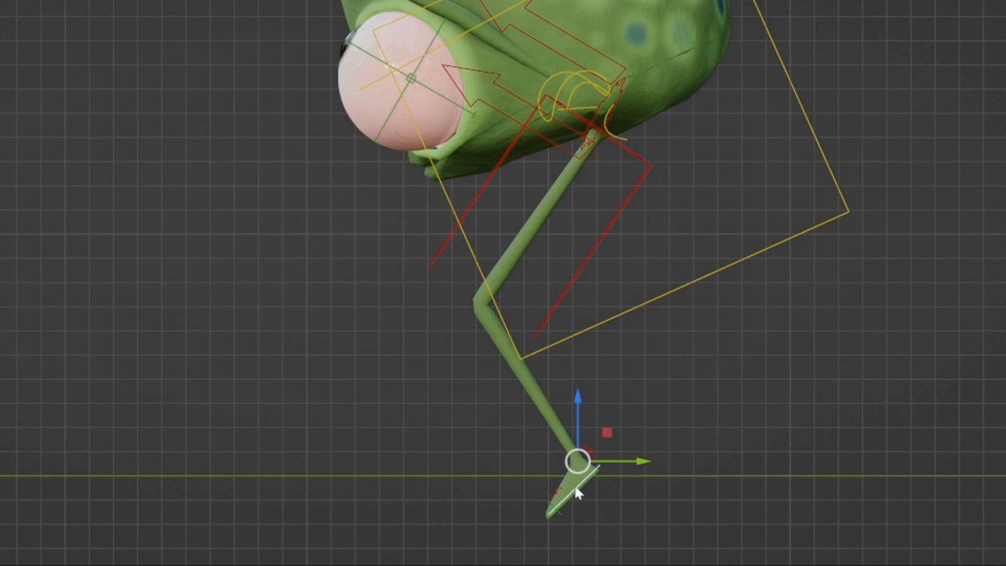
pyautogui.press('r')
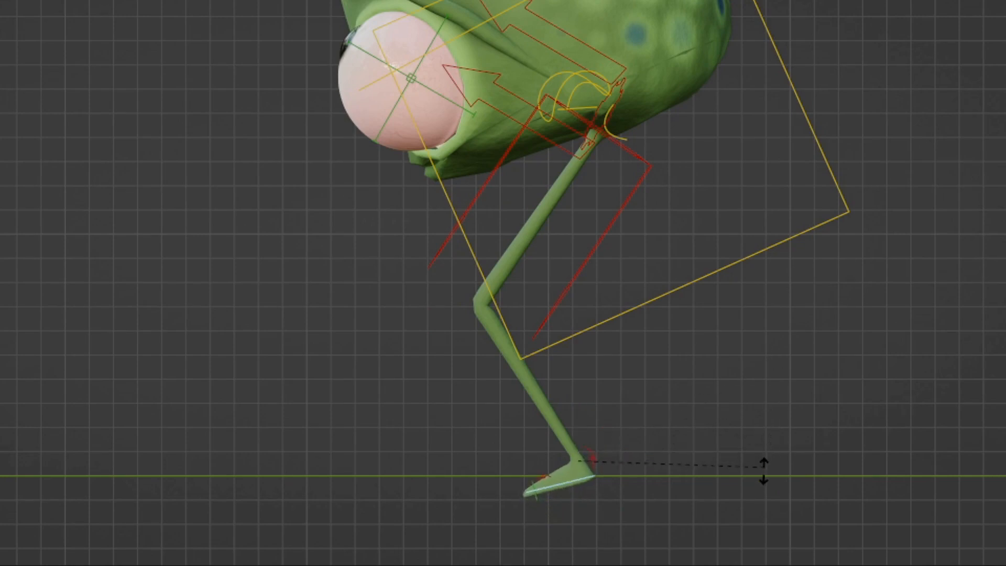
pyautogui.click(748, 506)
pyautogui.press('g')
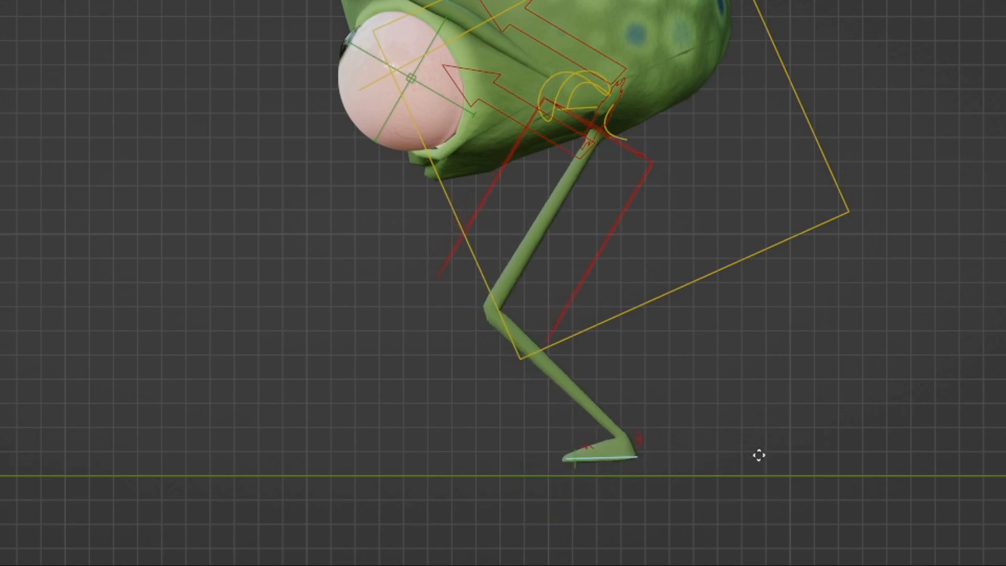
pyautogui.click(769, 467)
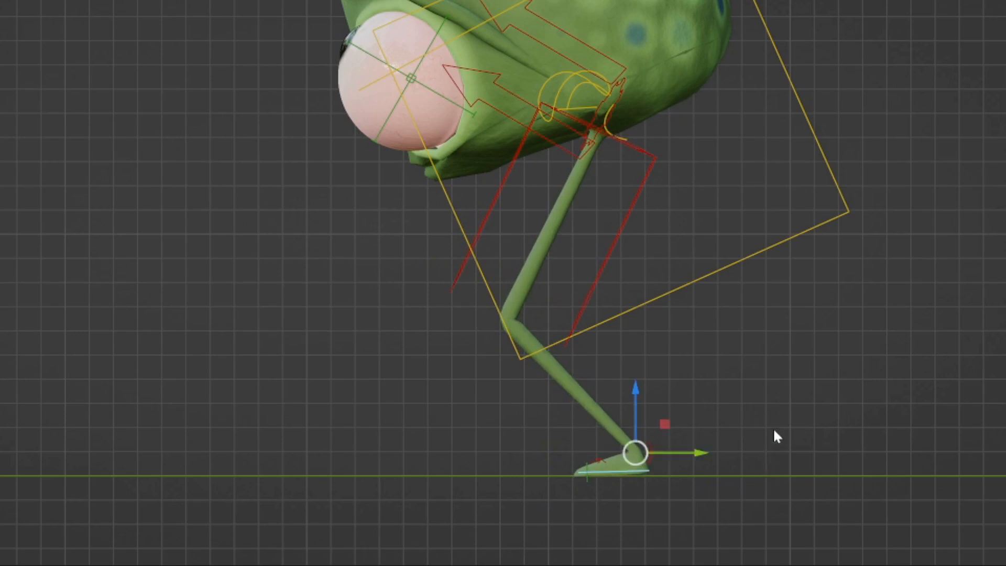
pyautogui.press('r')
pyautogui.click(775, 446)
pyautogui.press('g')
pyautogui.click(770, 443)
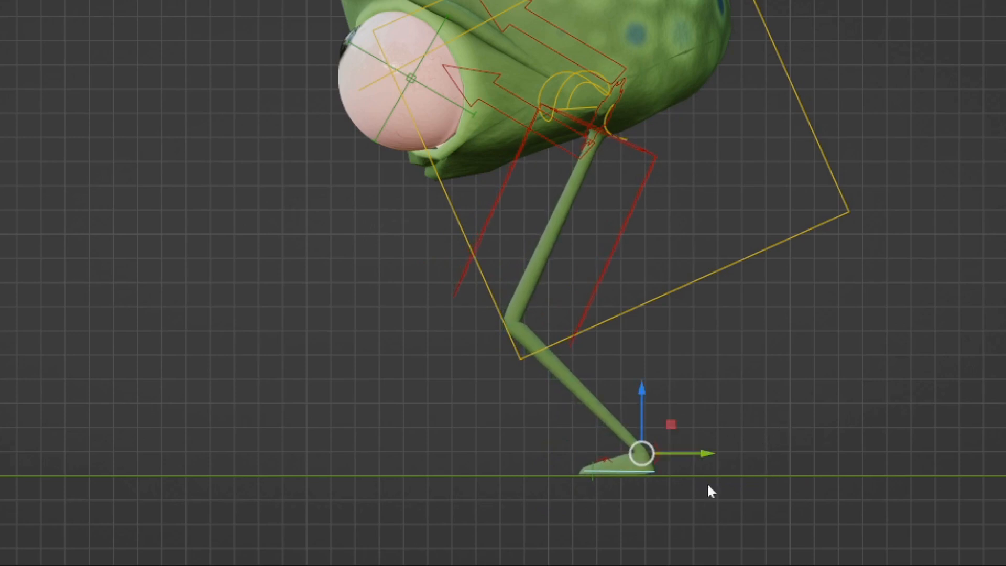
# Select both heel controls, rotate them by -65.4° so the heels lift off the ground, and insert a Rotation keyframe at frame 49.
pyautogui.moveTo(665, 452); pyautogui.dragTo(744, 514, button='middle')
pyautogui.press('KP_3')
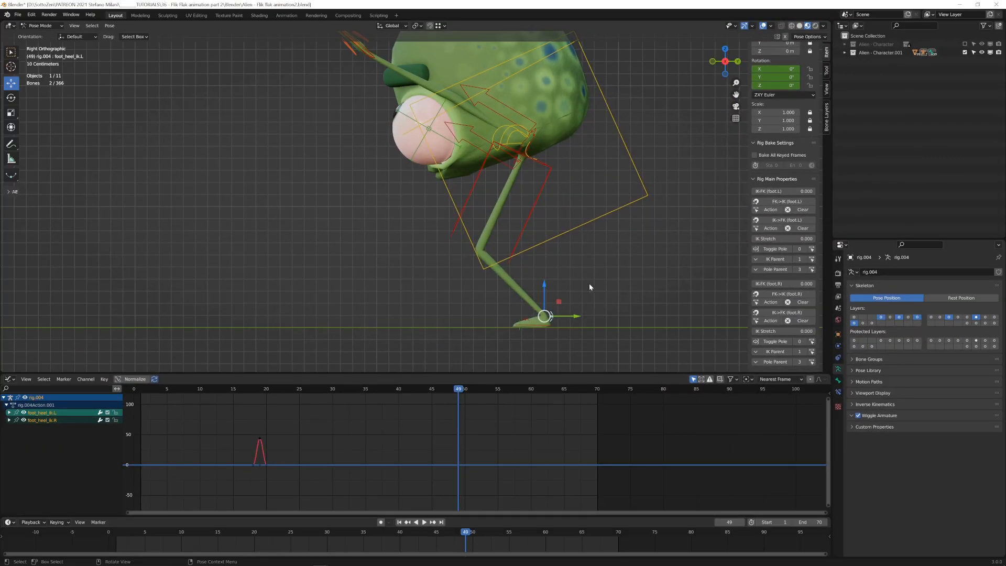
pyautogui.keyDown('shift'); pyautogui.moveTo(590, 284); pyautogui.dragTo(518, 244, button='middle'); pyautogui.keyUp('shift')
pyautogui.scroll(2, 534, 254)
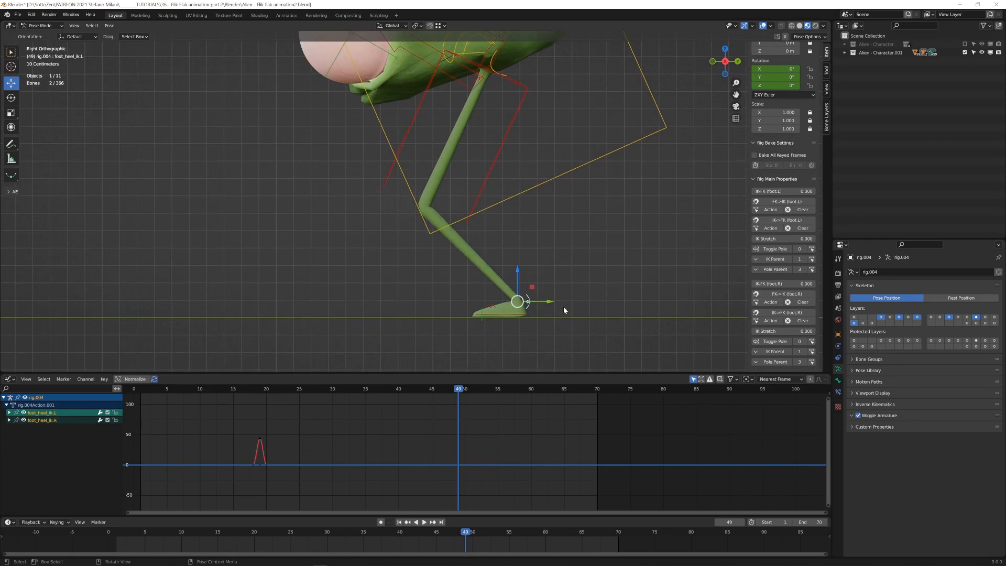
pyautogui.press('r')
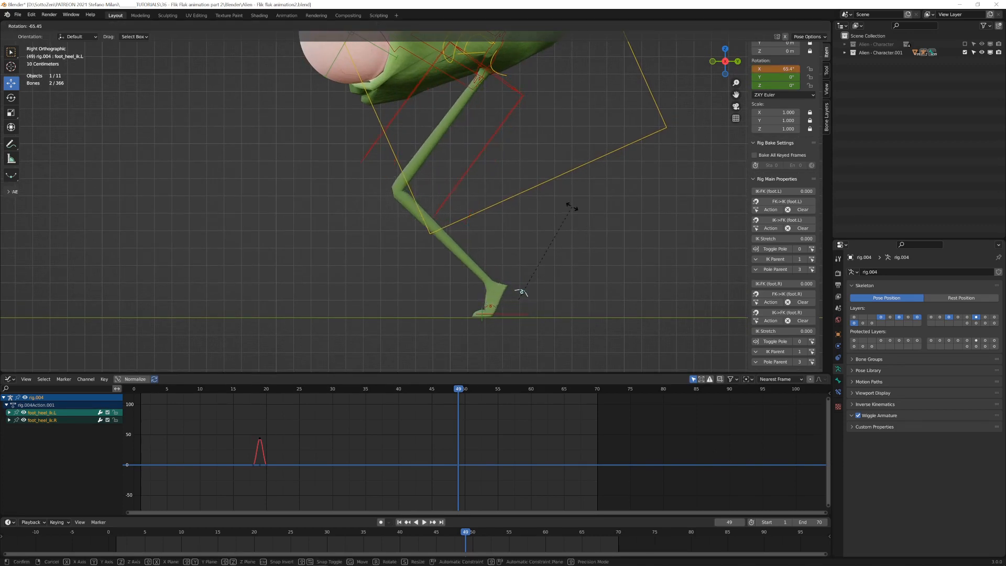
pyautogui.click(558, 291)
pyautogui.scroll(-3, 559, 287)
pyautogui.keyDown('shift'); pyautogui.moveTo(552, 262); pyautogui.dragTo(564, 305, button='middle'); pyautogui.keyUp('shift')
pyautogui.scroll(1, 563, 305)
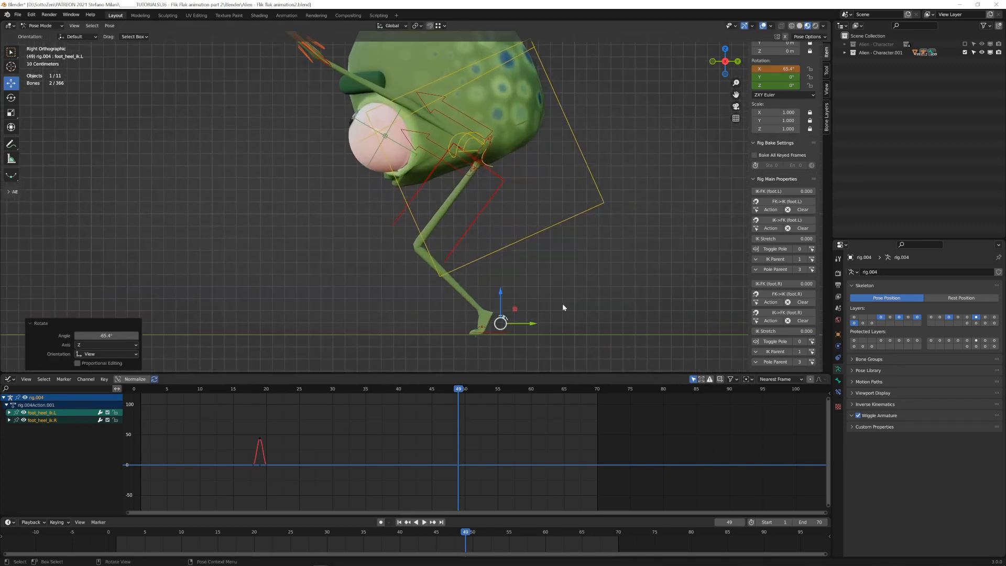
pyautogui.press('k')
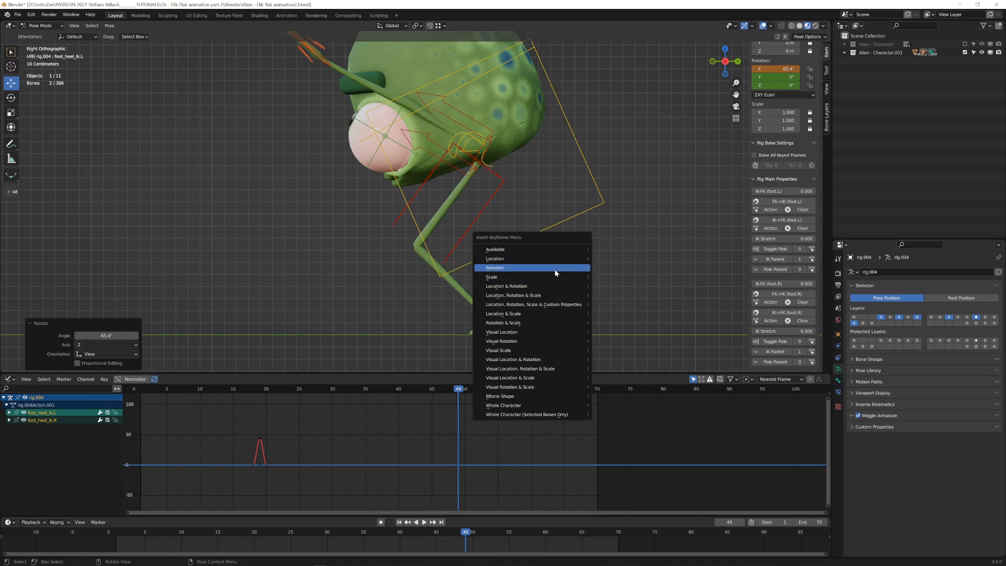
pyautogui.click(505, 268)
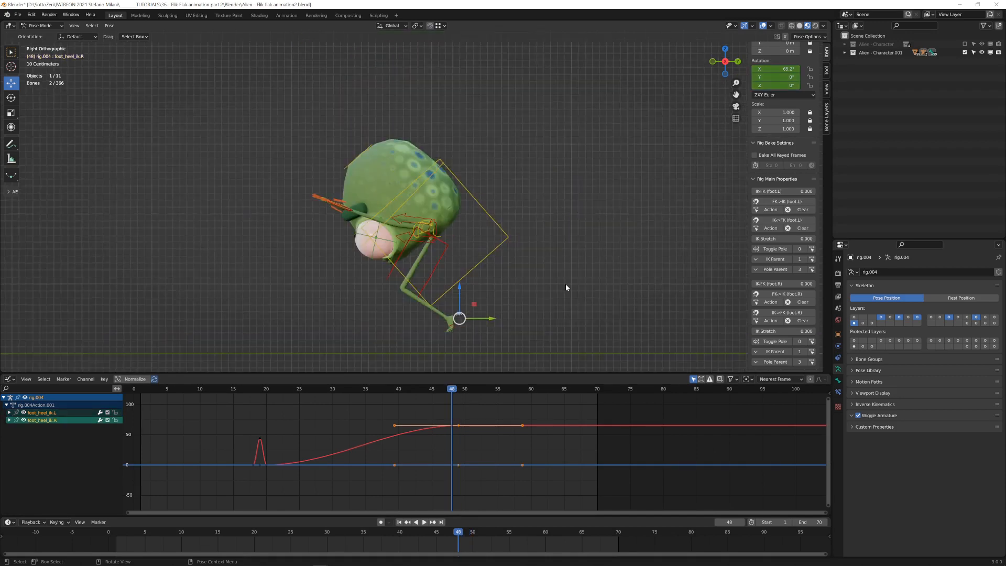
# Clear the rotation of both heel controls at frame 48 and insert a Rotation keyframe there.
pyautogui.hotkey('alt', 'r')
pyautogui.press('i')
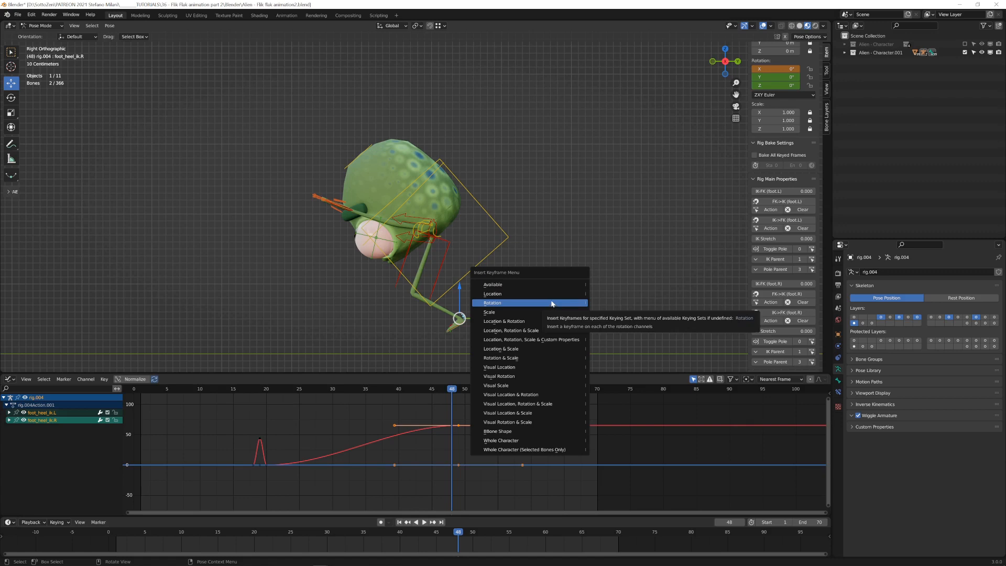
pyautogui.click(552, 303)
# Return to frame 49, move both foot controls about 0.51 m forward along Y, and insert a Location keyframe.
pyautogui.press('Right')
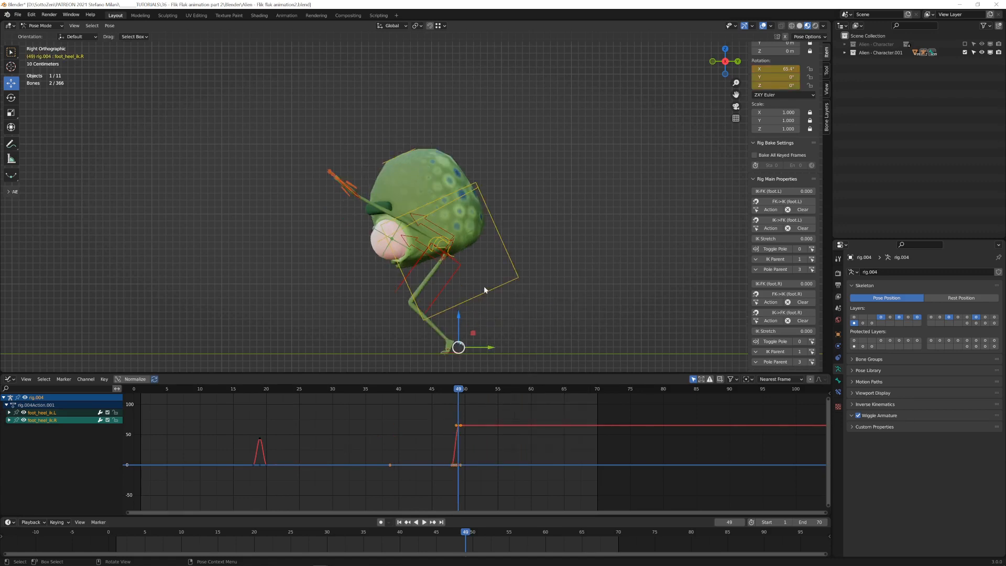
pyautogui.click(458, 348)
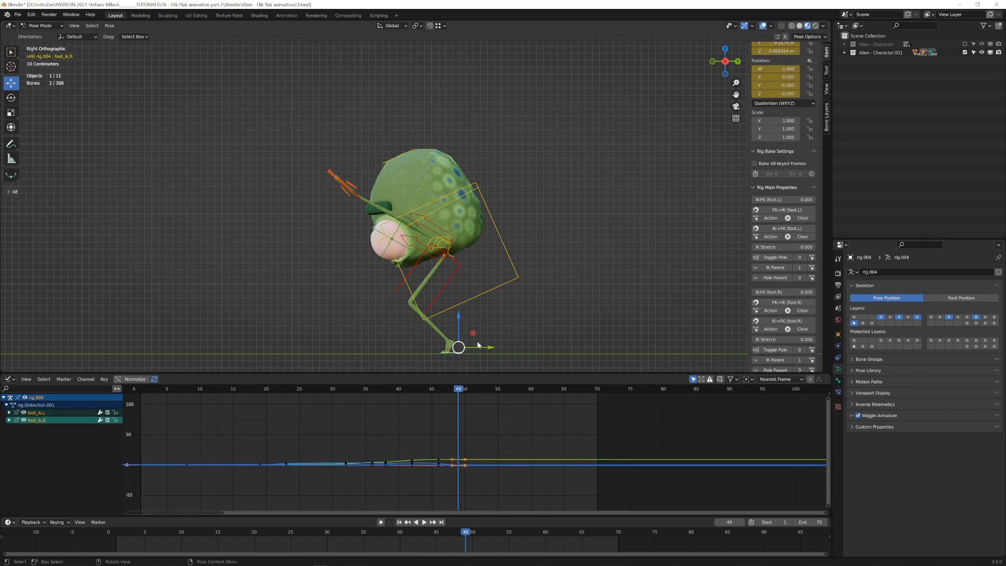
pyautogui.moveTo(493, 350); pyautogui.dragTo(531, 349)
pyautogui.press('i')
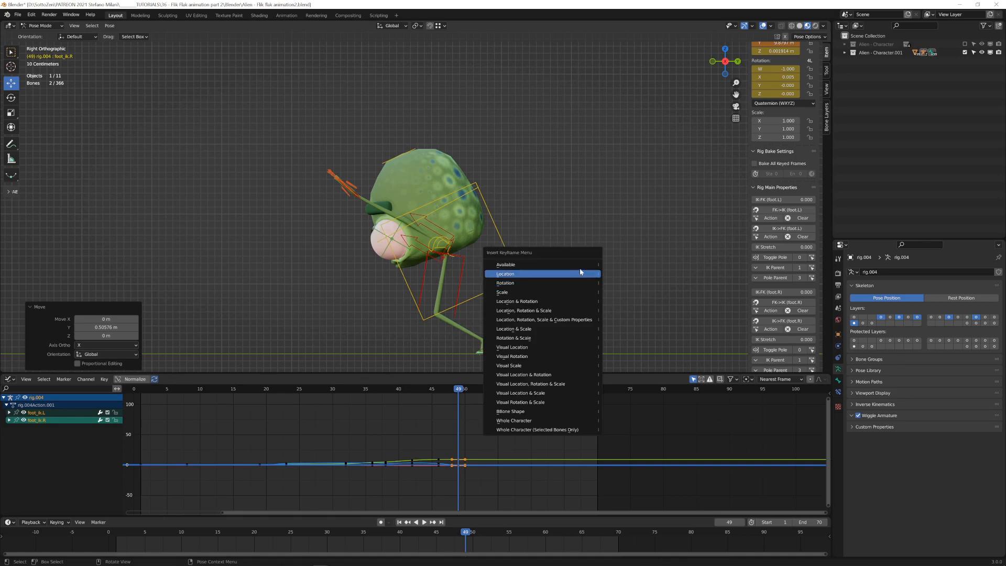
pyautogui.click(580, 275)
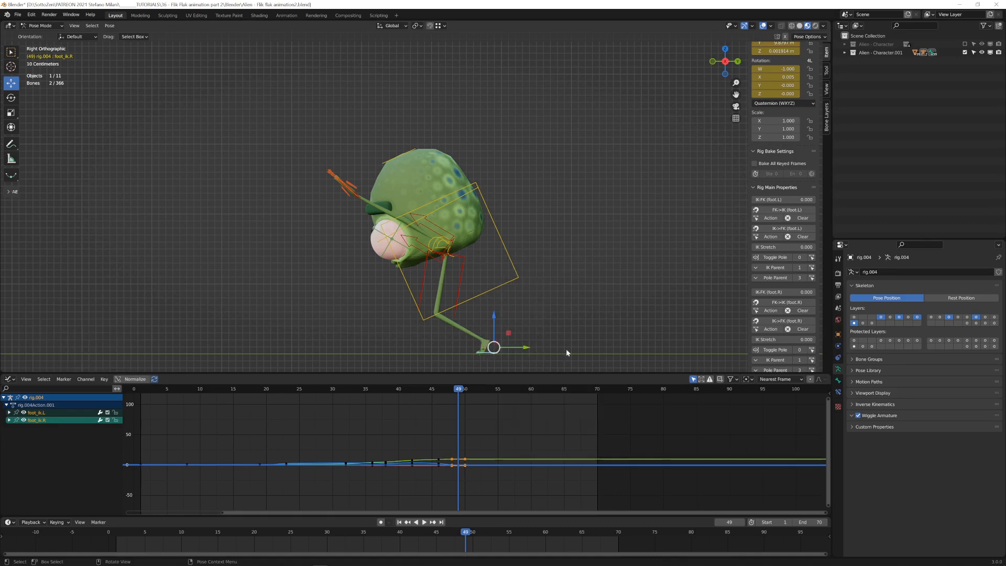
# Shorten the curve handles of the feet's landing keyframes by scaling them along X, then replay the animation.
pyautogui.press('s')
pyautogui.rightClick(529, 436)
pyautogui.press('s')
pyautogui.press('x')
pyautogui.click(486, 453)
pyautogui.press('space')
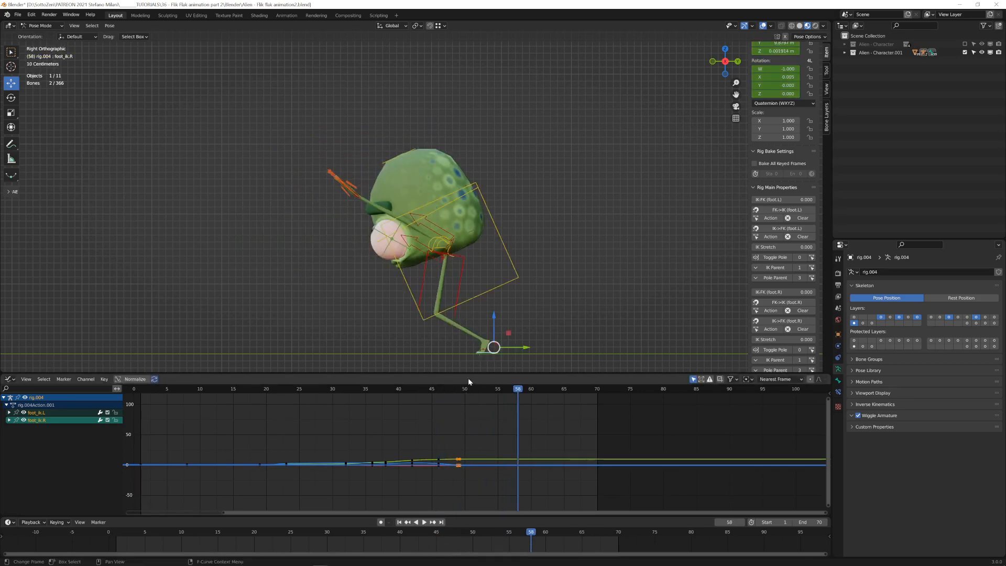
# Scrub back to frame 48, box-select the heel controls' last keyframes and shift them one frame earlier.
pyautogui.moveTo(462, 389)
pyautogui.mouseDown()
pyautogui.moveTo(405, 402)
pyautogui.moveTo(467, 401)
pyautogui.mouseUp()
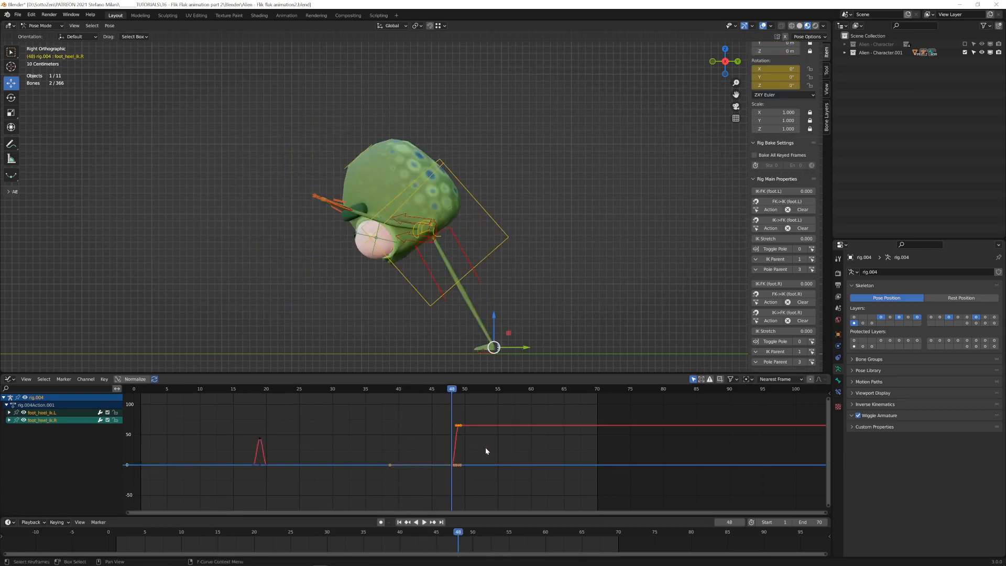
pyautogui.click(494, 440)
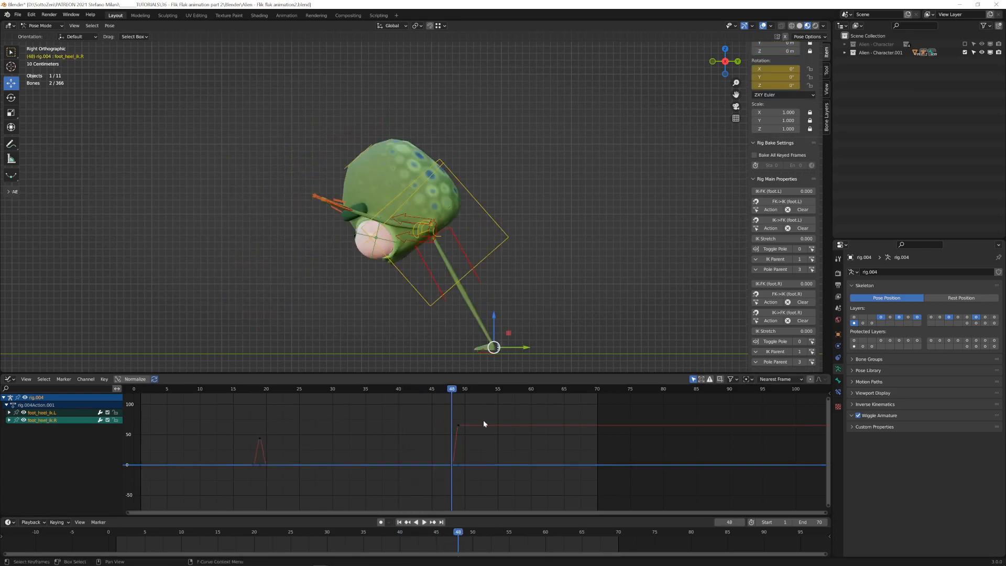
pyautogui.press('b')
pyautogui.moveTo(443, 404); pyautogui.dragTo(488, 470)
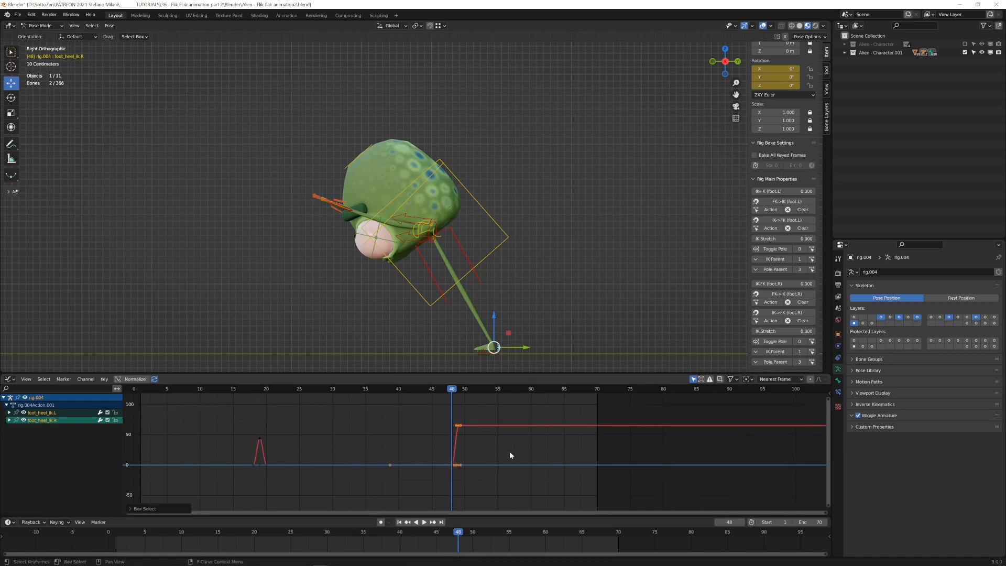
pyautogui.press('g')
pyautogui.press('x')
pyautogui.click(503, 451)
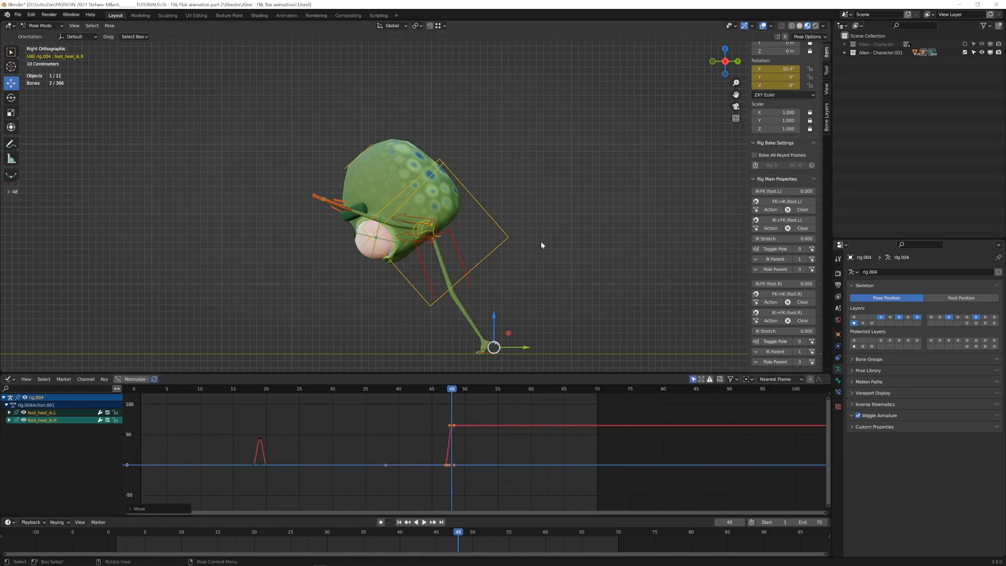
# At frame 38, move both foot controls about 0.45 m back and 0.44 m down, and insert a Location & Rotation keyframe.
pyautogui.press('Left')
pyautogui.press('Left')
pyautogui.press('Left')
pyautogui.press('Right')
pyautogui.press('Right')
pyautogui.press('Right')
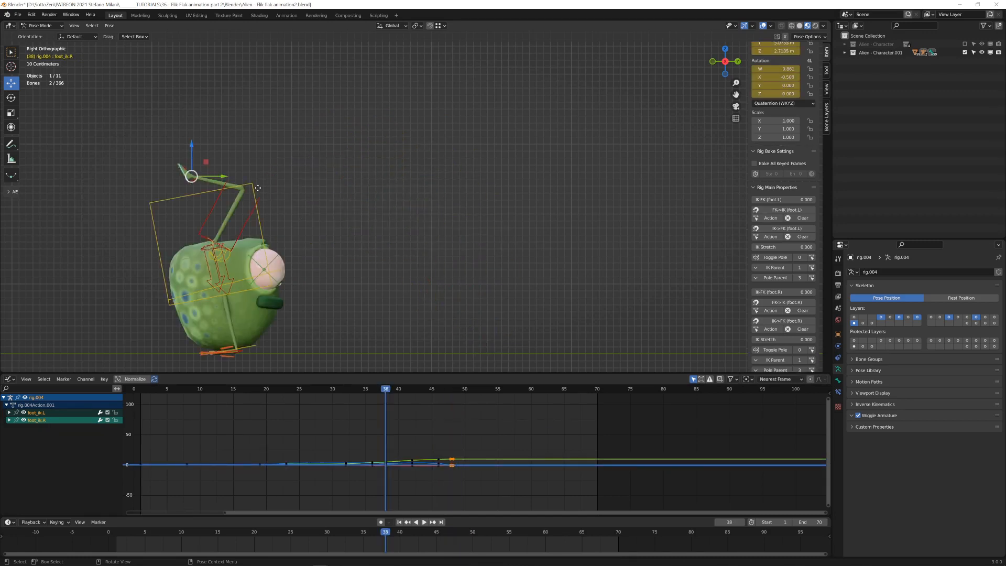
pyautogui.press('g')
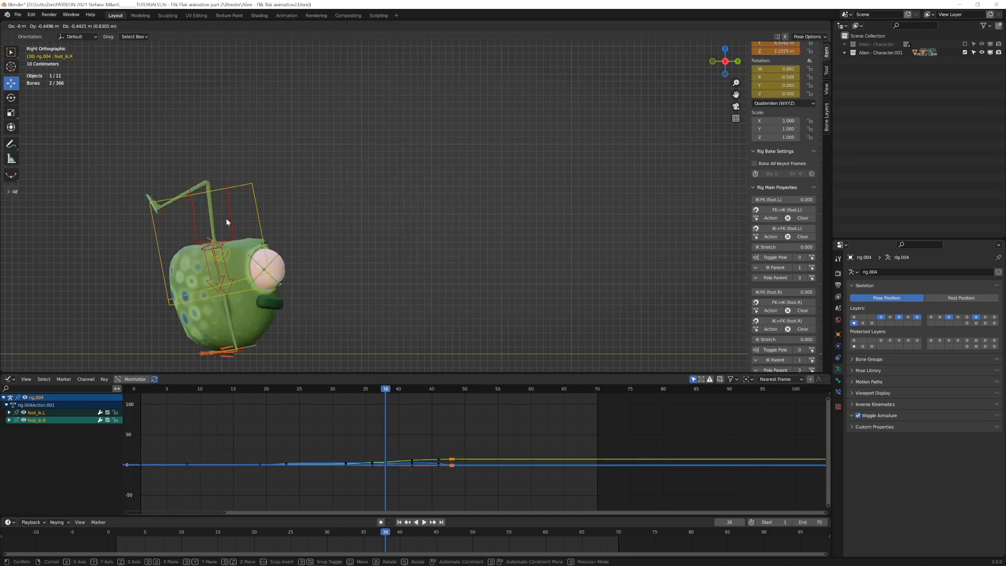
pyautogui.click(225, 218)
pyautogui.press('i')
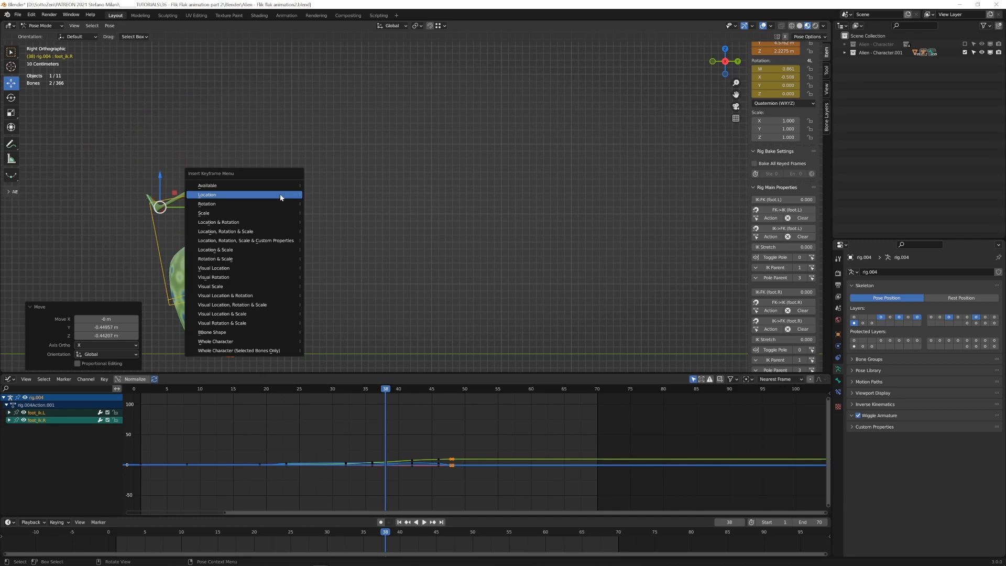
pyautogui.click(276, 223)
# Rotate both feet to follow the bent legs in the handstand pose at frame 38, and keyframe them again.
pyautogui.press('r')
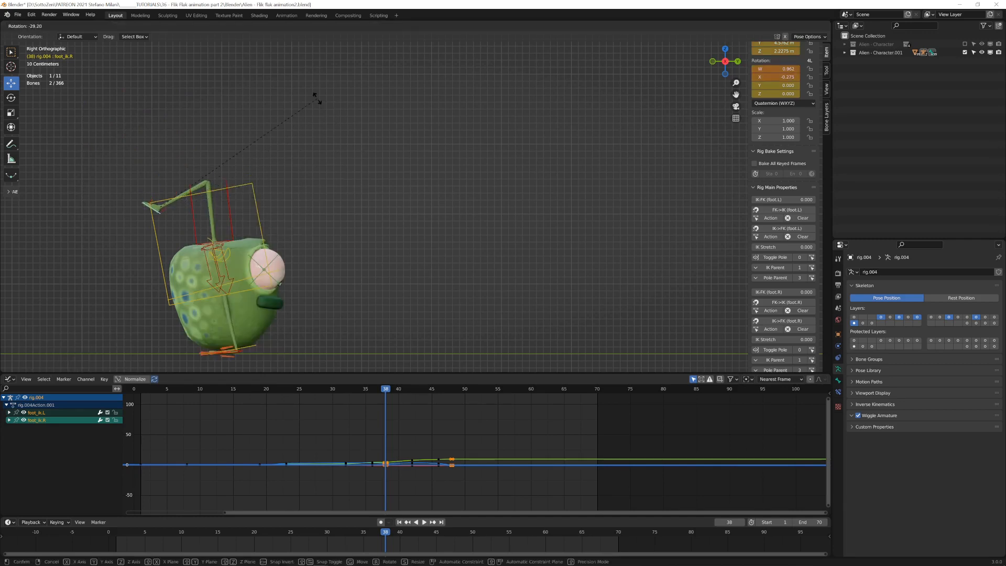
pyautogui.click(326, 133)
pyautogui.press('i')
pyautogui.click(329, 130)
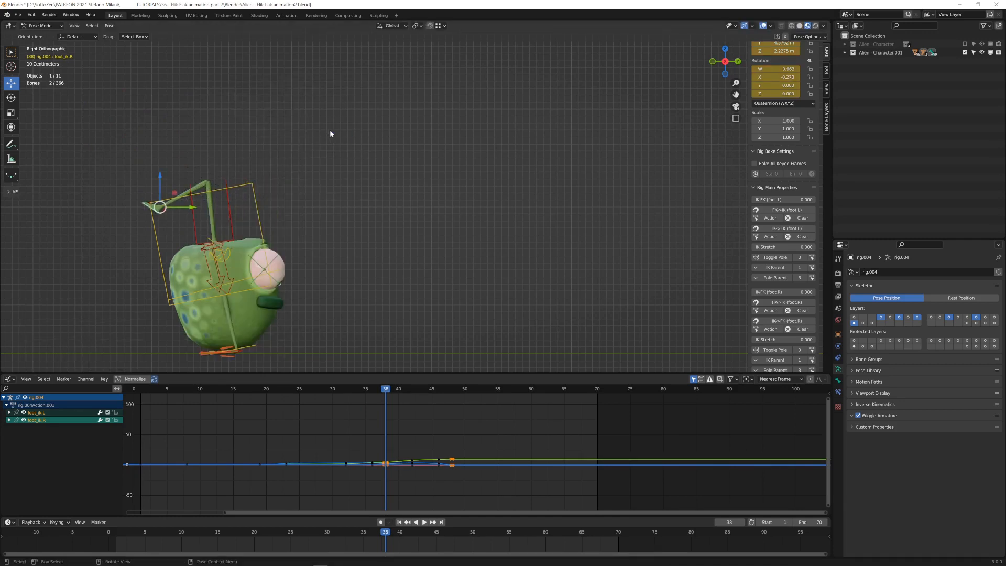
# At frame 42, rotate both feet about -38°, move them about 0.46 m back and 0.33 m up, and insert a Location & Rotation keyframe.
pyautogui.press('Right')
pyautogui.press('Right')
pyautogui.press('Right')
pyautogui.press('Right')
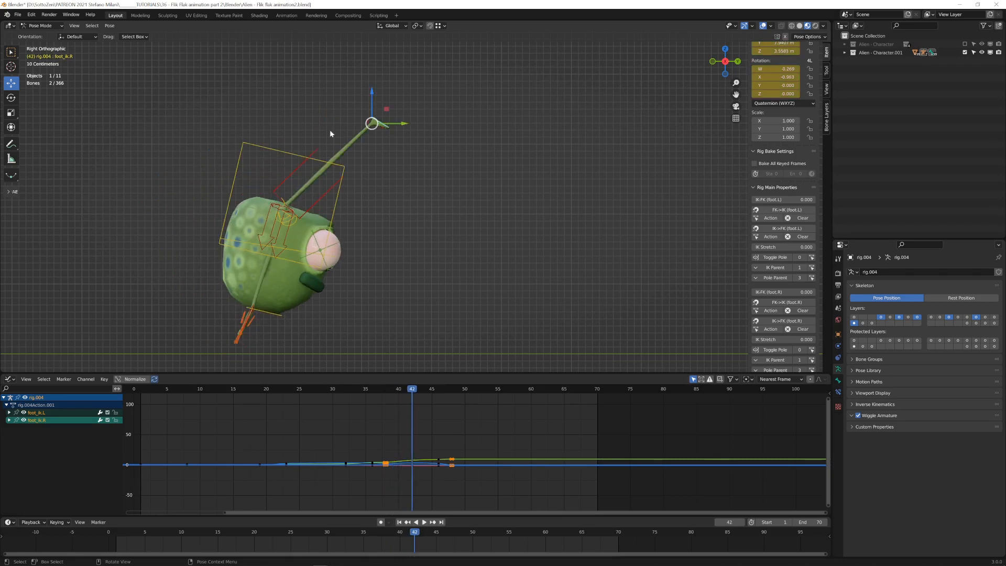
pyautogui.press('Right')
pyautogui.press('Left')
pyautogui.press('r')
pyautogui.click(391, 88)
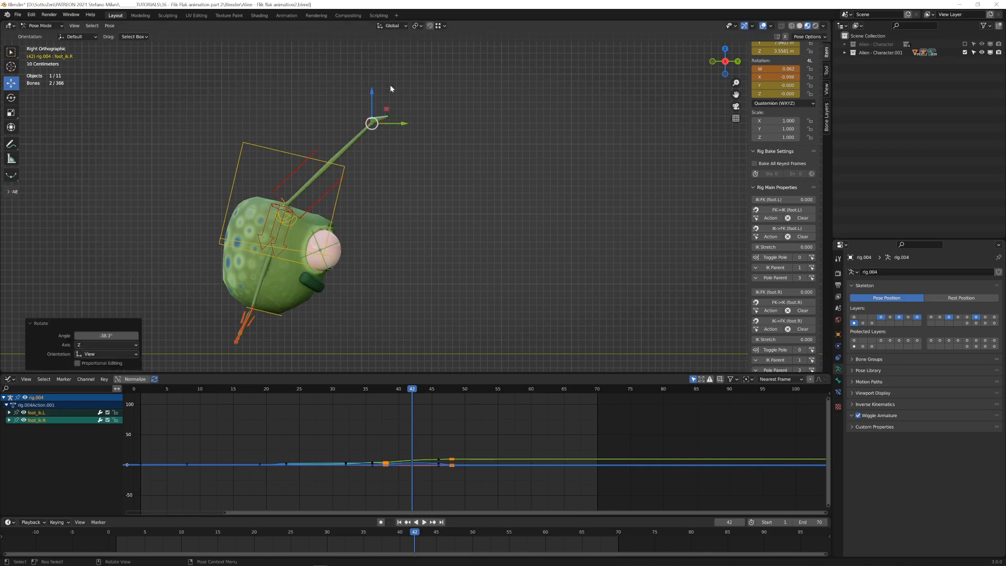
pyautogui.press('g')
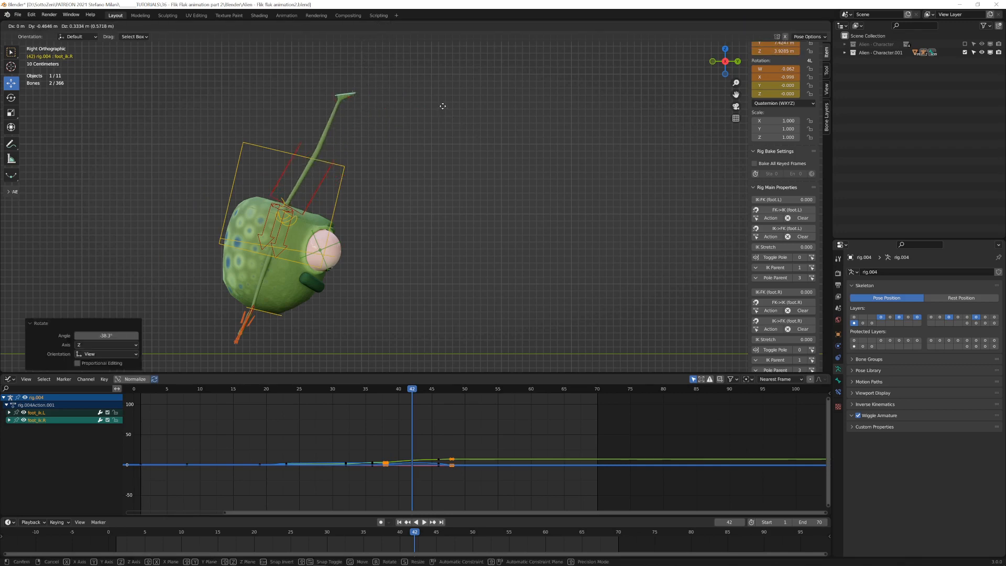
pyautogui.click(442, 109)
pyautogui.press('i')
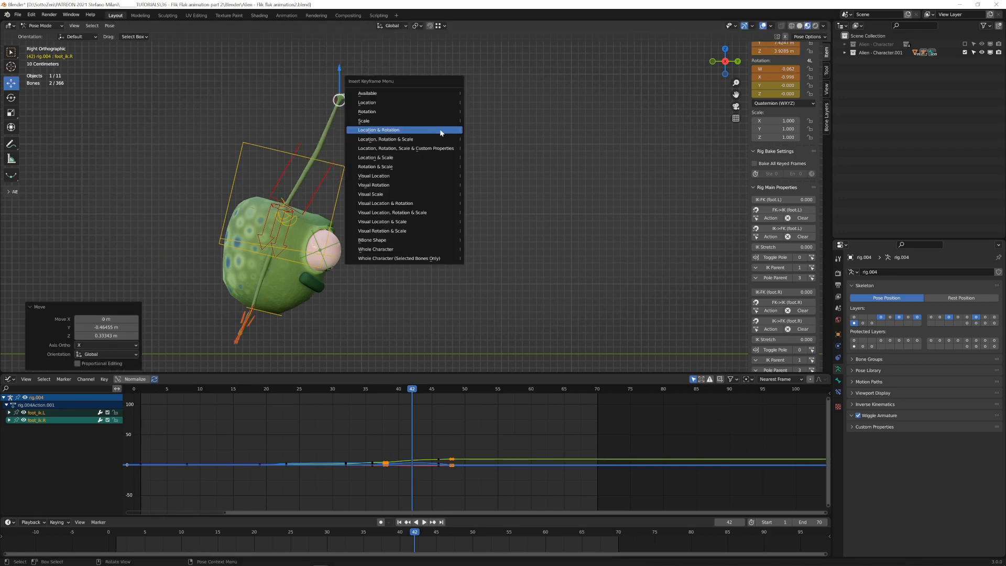
pyautogui.click(441, 133)
# Step through the frames up to 50, then hide the viewport overlays and play the animation to review the leg motion.
pyautogui.press('Right')
pyautogui.press('Right')
pyautogui.press('Right')
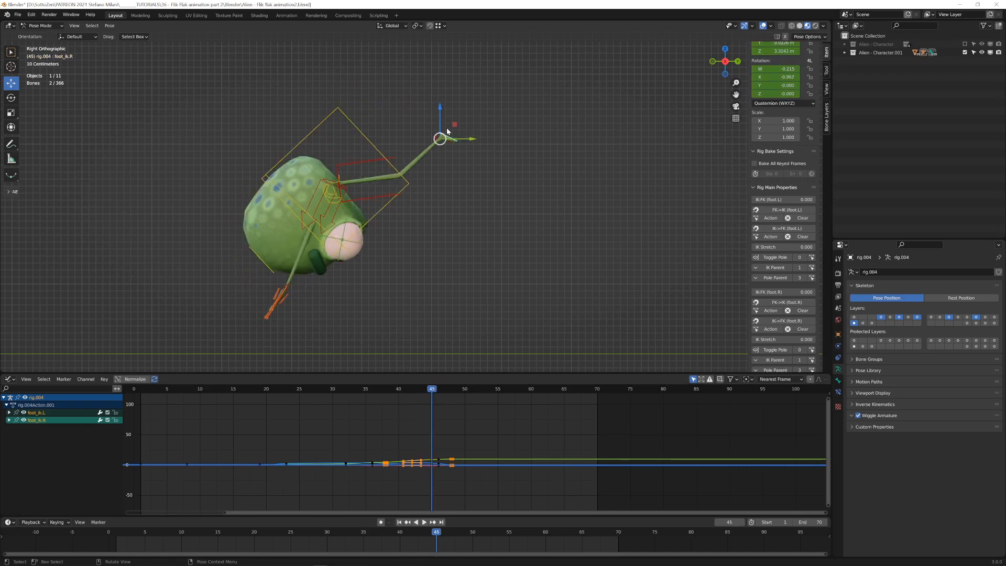
pyautogui.press('Right')
pyautogui.press('Right')
pyautogui.press('Right')
pyautogui.press('Right')
pyautogui.press('Right')
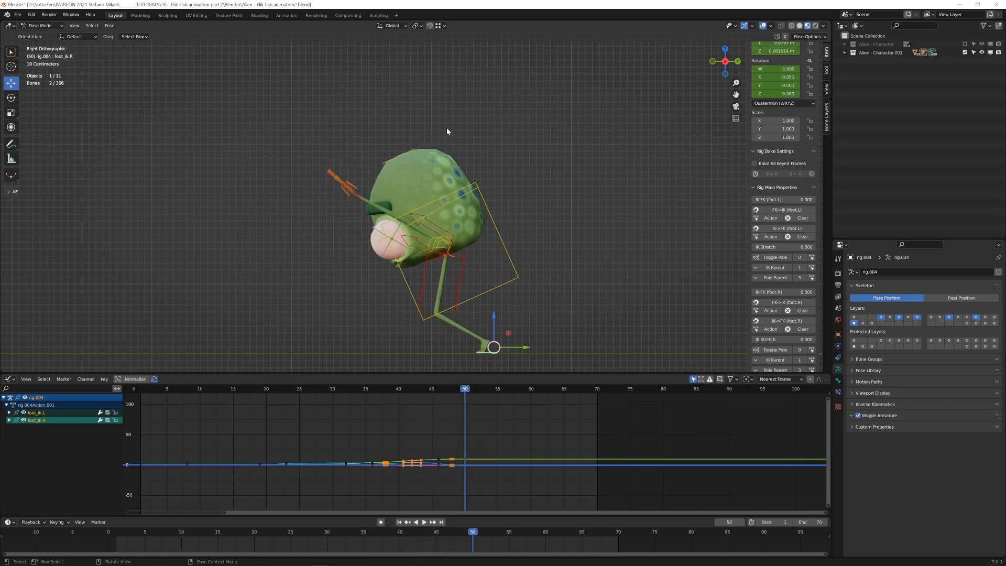
pyautogui.scroll(-3, 432, 150)
pyautogui.keyDown('shift'); pyautogui.moveTo(420, 174); pyautogui.dragTo(518, 220, button='middle'); pyautogui.keyUp('shift')
pyautogui.hotkey('alt', 'shift', 'z')
pyautogui.press('space')
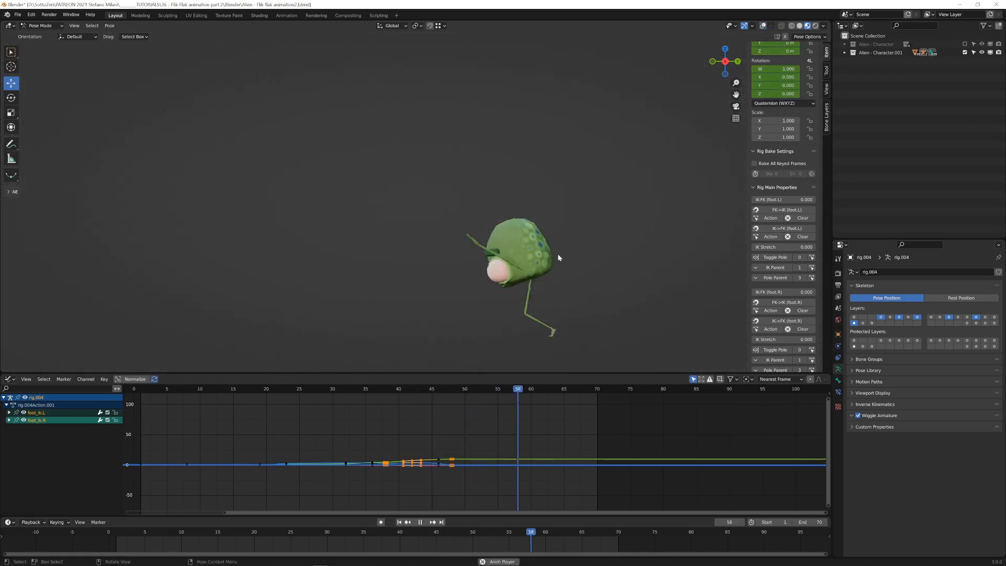
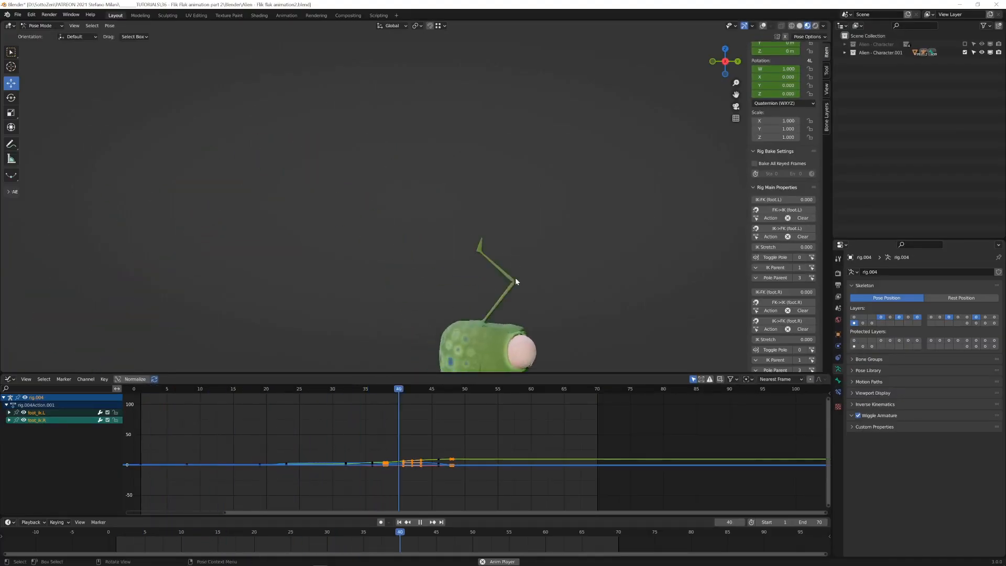
pyautogui.press('space')
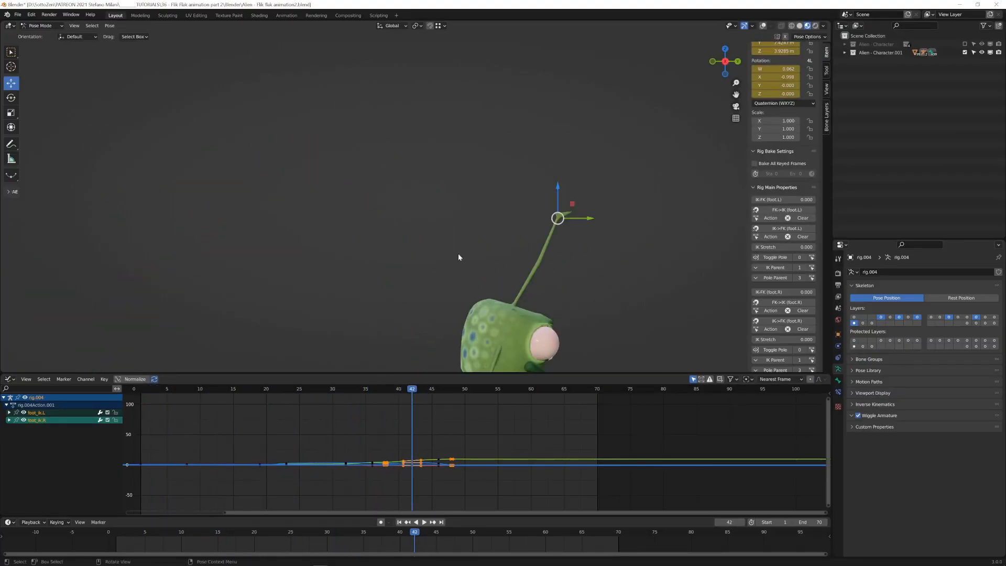
# Show the overlays again and step through the handstand around frames 37 to 40 to examine how the legs swing.
pyautogui.click(763, 25)
pyautogui.scroll(-3, 501, 212)
pyautogui.scroll(2, 496, 240)
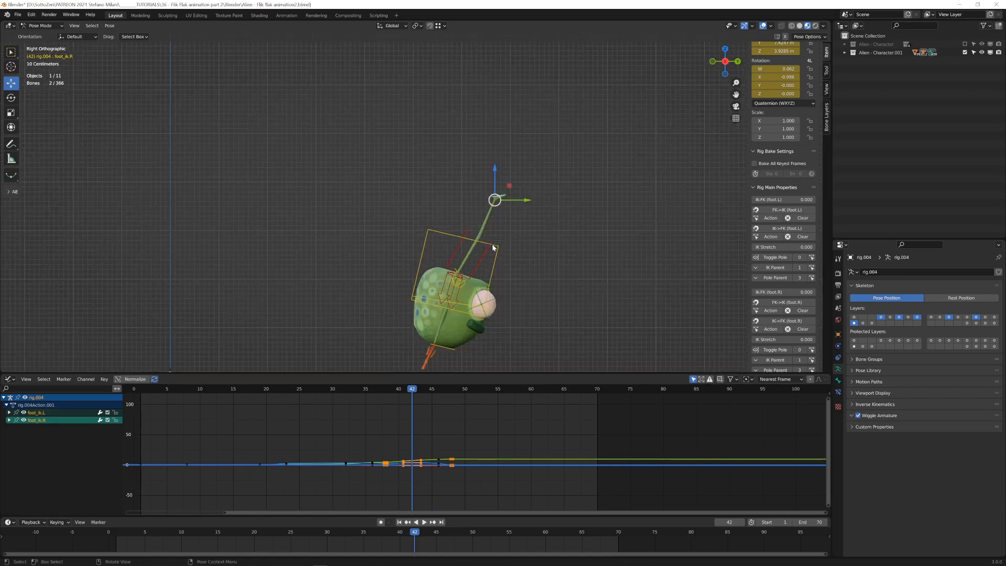
pyautogui.scroll(-1, 493, 247)
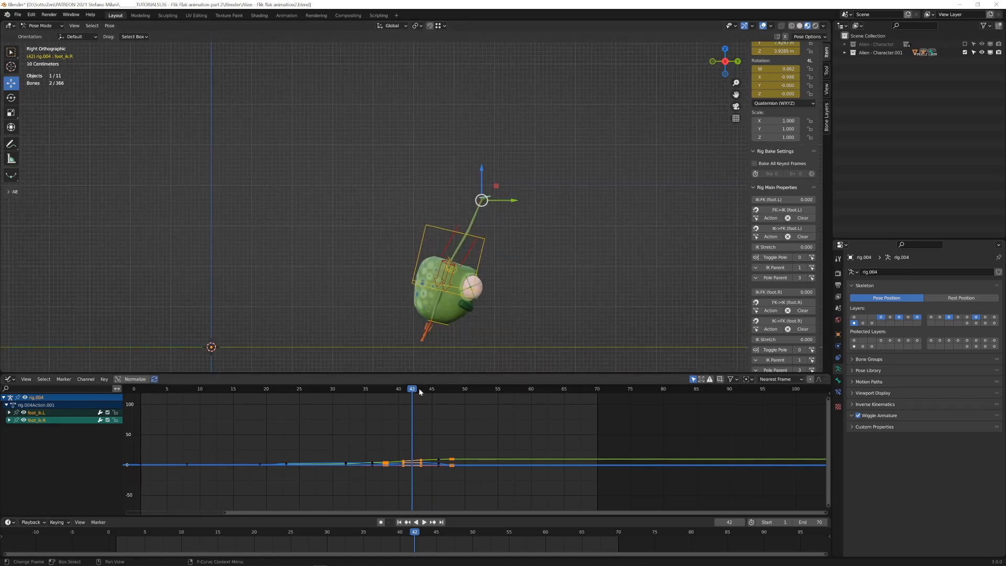
pyautogui.moveTo(412, 391); pyautogui.dragTo(387, 394)
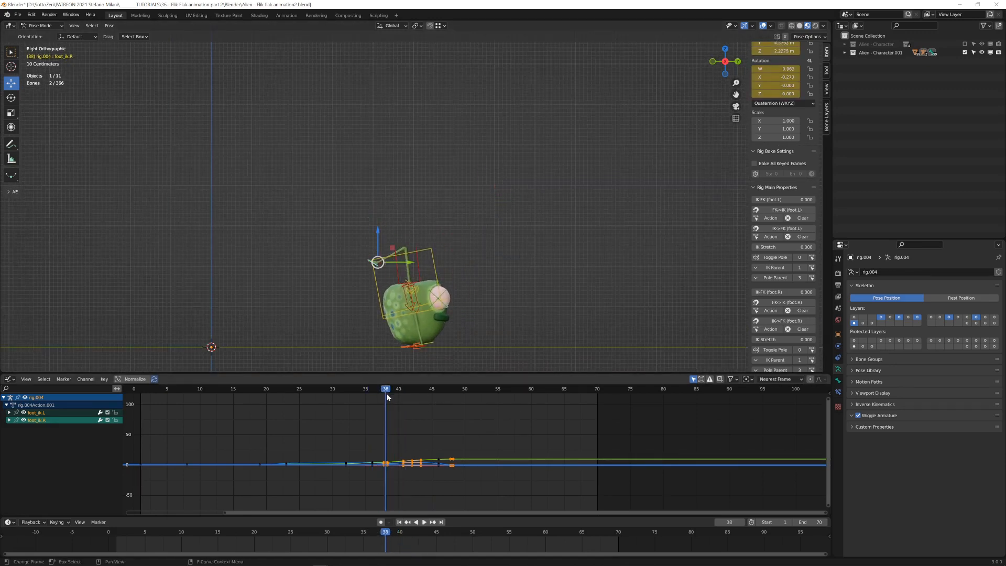
pyautogui.scroll(1, 474, 309)
pyautogui.keyDown('shift'); pyautogui.moveTo(469, 294); pyautogui.dragTo(471, 218, button='middle'); pyautogui.keyUp('shift')
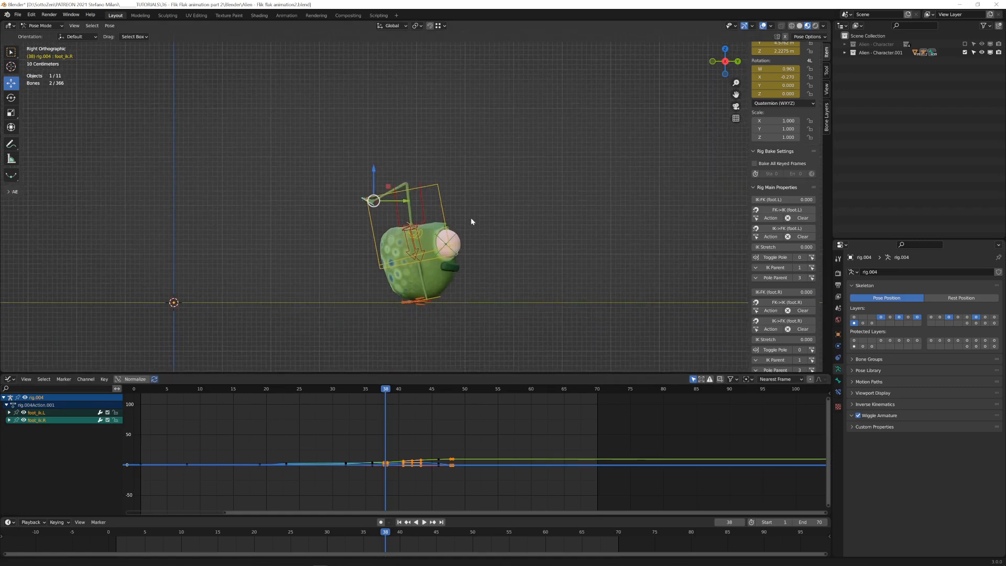
pyautogui.click(447, 443)
pyautogui.press('Left')
pyautogui.press('Left')
pyautogui.press('Left')
pyautogui.press('Left')
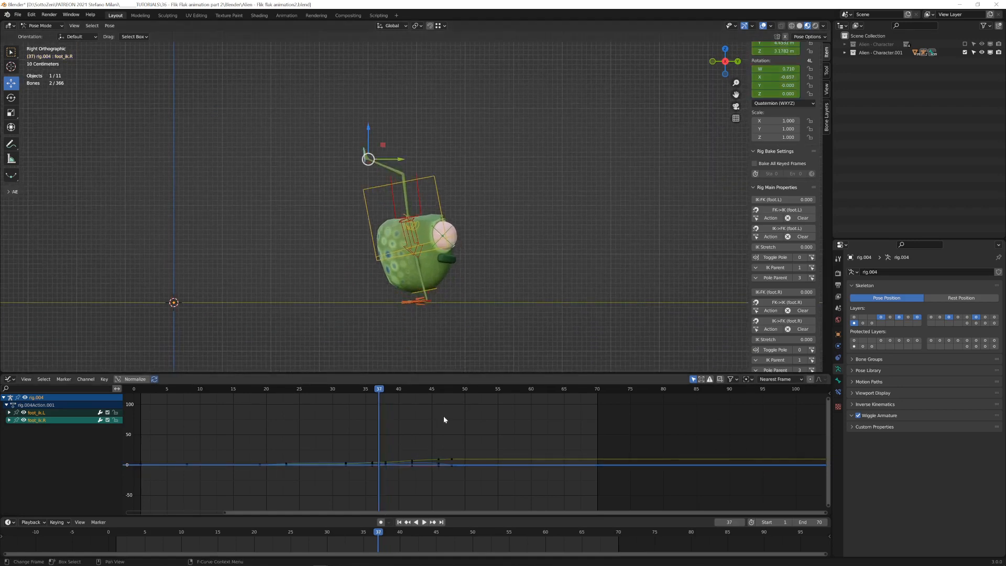
pyautogui.press('Right')
pyautogui.press('Right')
pyautogui.press('Right')
pyautogui.press('Right')
pyautogui.press('Right')
pyautogui.press('Right')
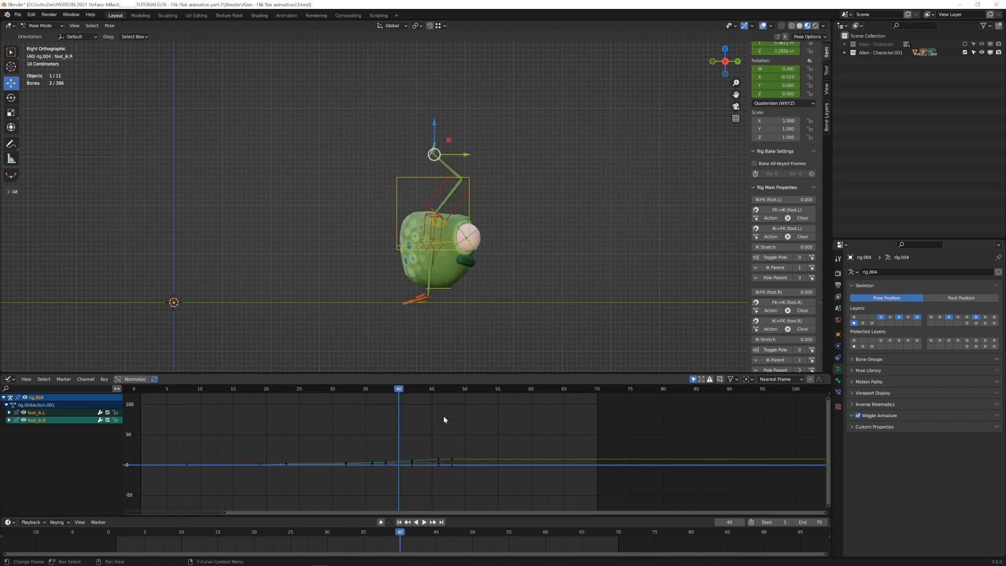
# Box-select the foot controls' keyframes at frame 42 and shift them one frame later.
pyautogui.moveTo(395, 496); pyautogui.dragTo(445, 474, button='middle')
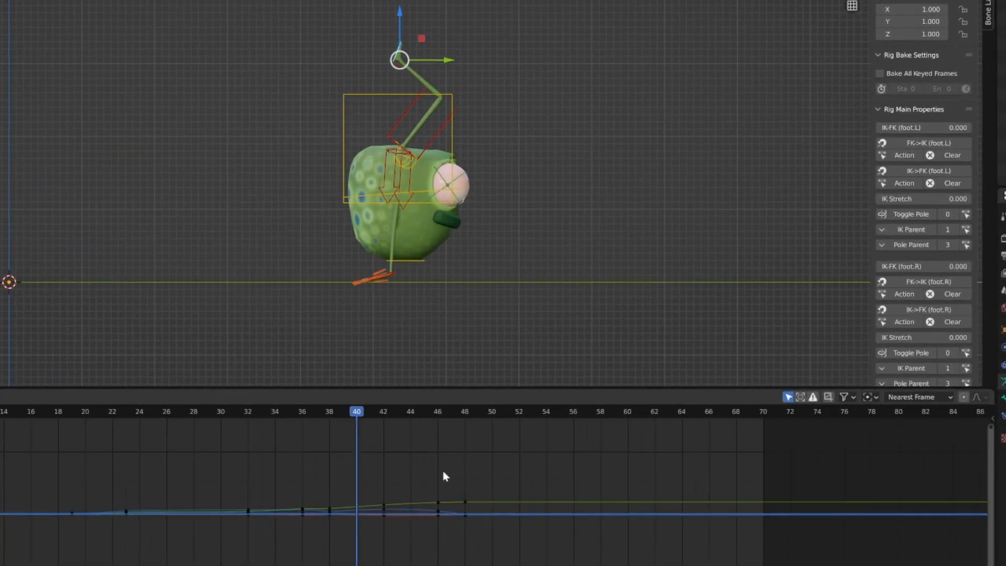
pyautogui.moveTo(374, 490); pyautogui.dragTo(393, 540)
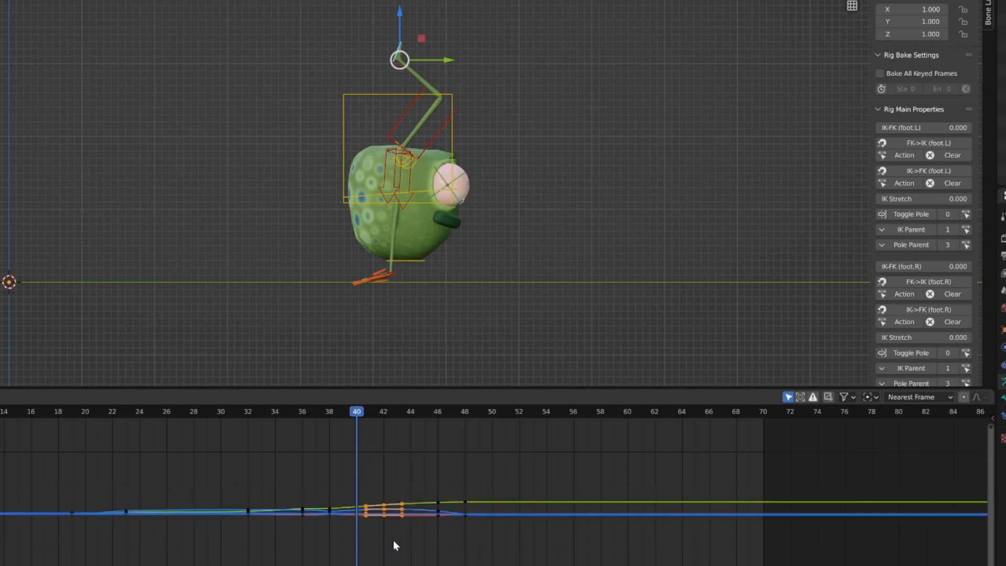
pyautogui.press('g')
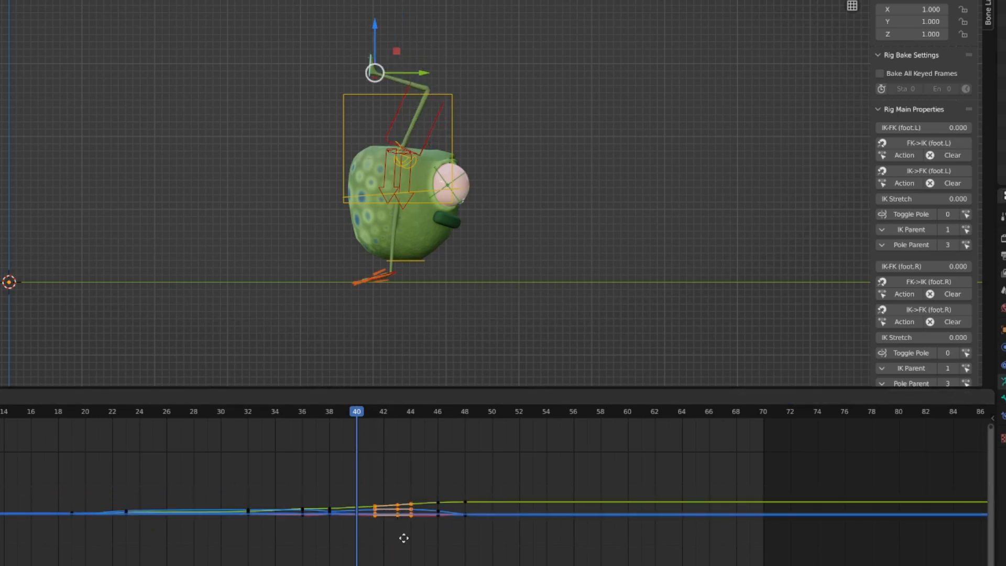
pyautogui.click(404, 538)
# Replay and scrub the flip from the handstand to the landing to check the retimed leg swing.
pyautogui.moveTo(334, 414); pyautogui.dragTo(274, 420)
pyautogui.press('space')
pyautogui.press('space')
pyautogui.press('space')
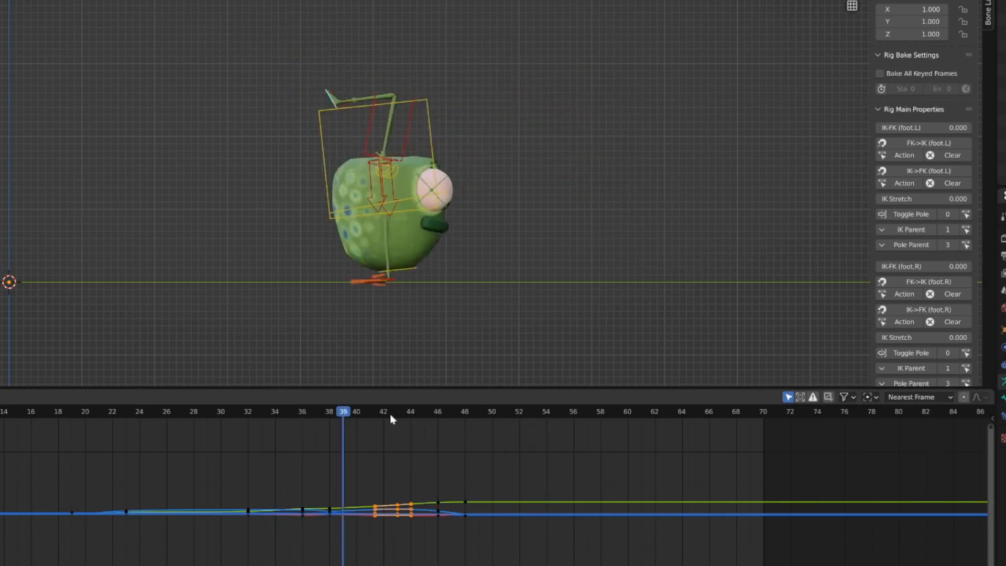
pyautogui.moveTo(398, 414); pyautogui.dragTo(434, 398)
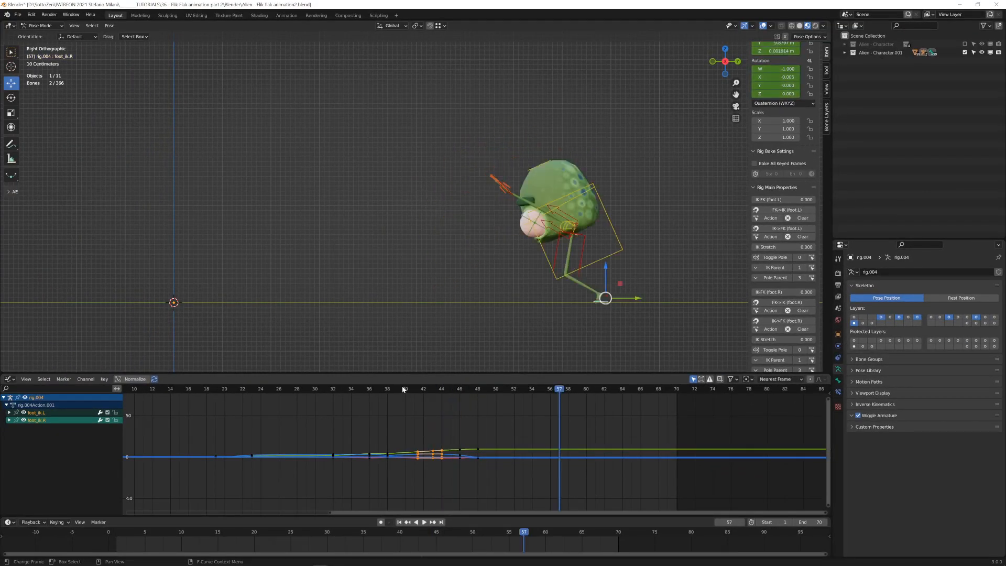
pyautogui.moveTo(402, 388); pyautogui.dragTo(359, 394)
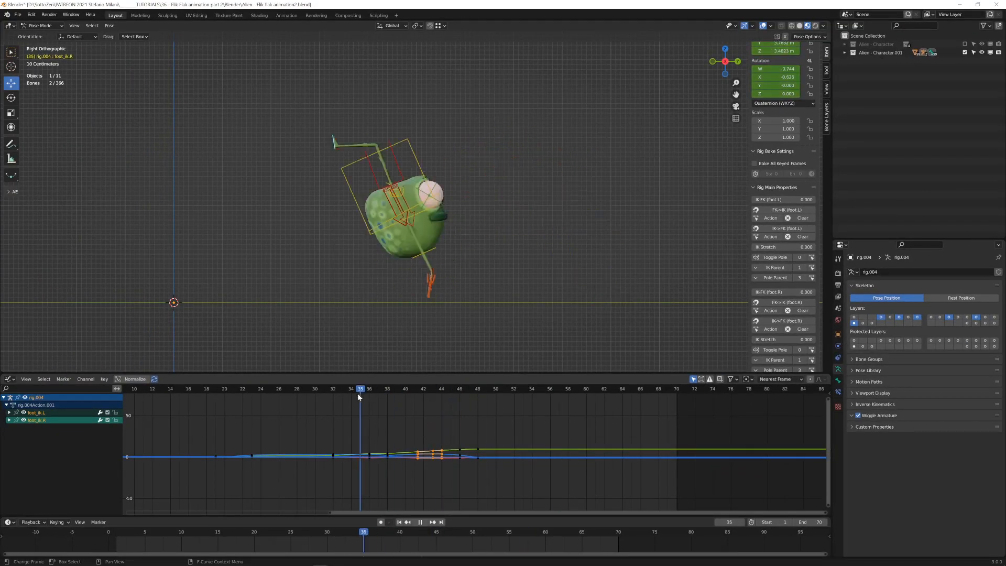
pyautogui.press('space')
pyautogui.press('space')
# Select both heel controls, clear their rotation at frame 50, and insert a Rotation keyframe.
pyautogui.moveTo(479, 391)
pyautogui.mouseDown()
pyautogui.moveTo(461, 392)
pyautogui.moveTo(478, 392)
pyautogui.mouseUp()
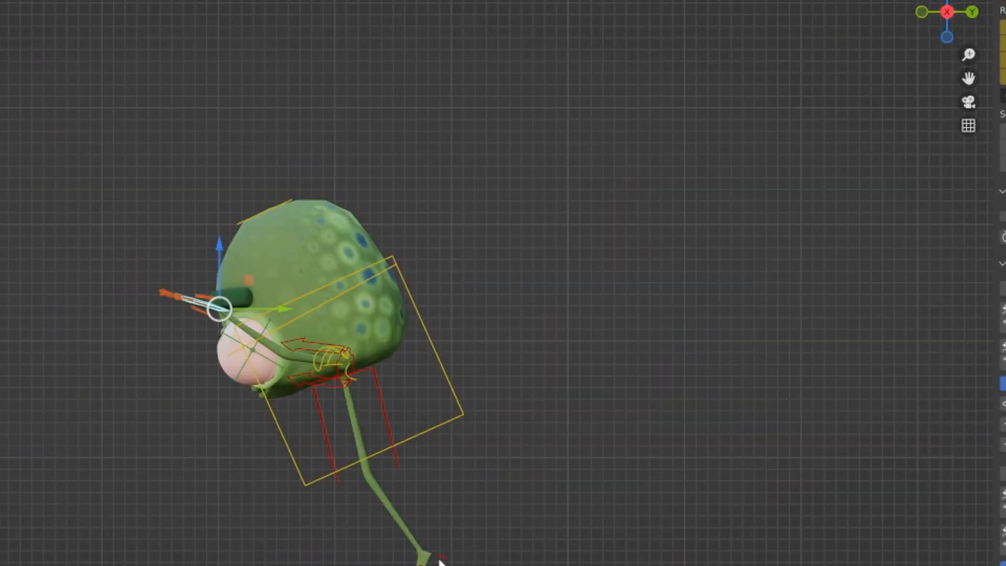
pyautogui.click(440, 562)
pyautogui.keyDown('shift'); pyautogui.click(455, 412); pyautogui.keyUp('shift')
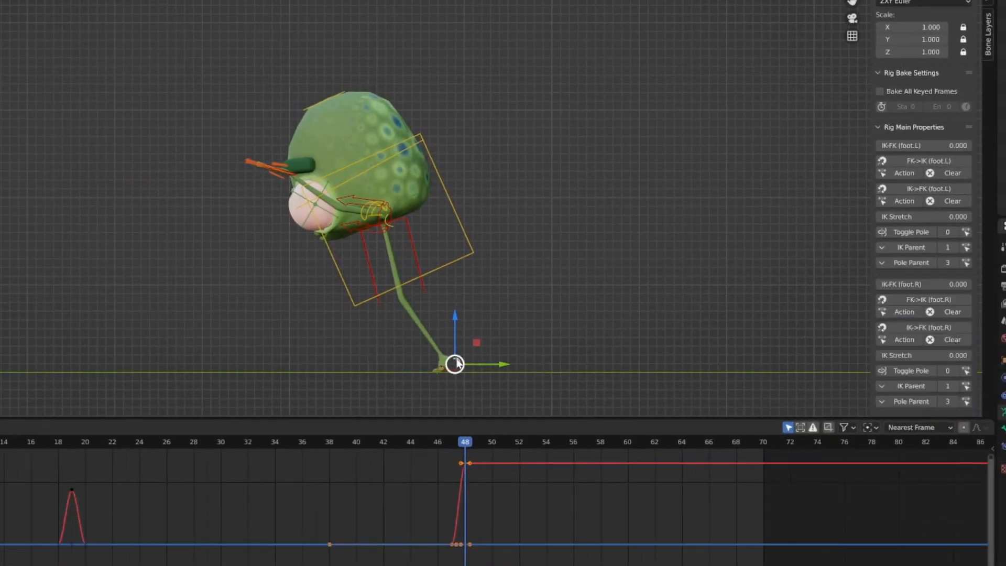
pyautogui.click(457, 364)
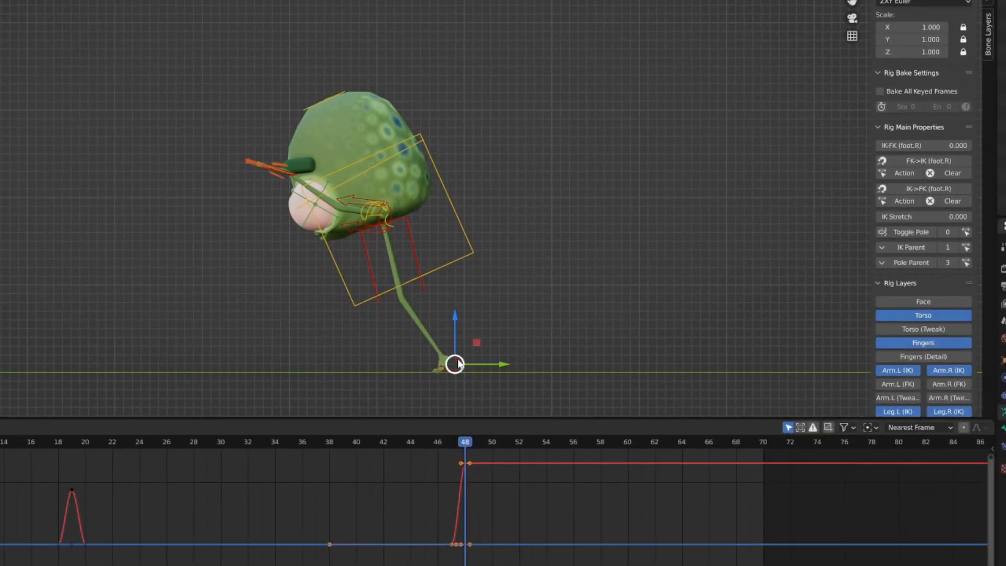
pyautogui.keyDown('shift'); pyautogui.click(457, 363); pyautogui.keyUp('shift')
pyautogui.press('Right')
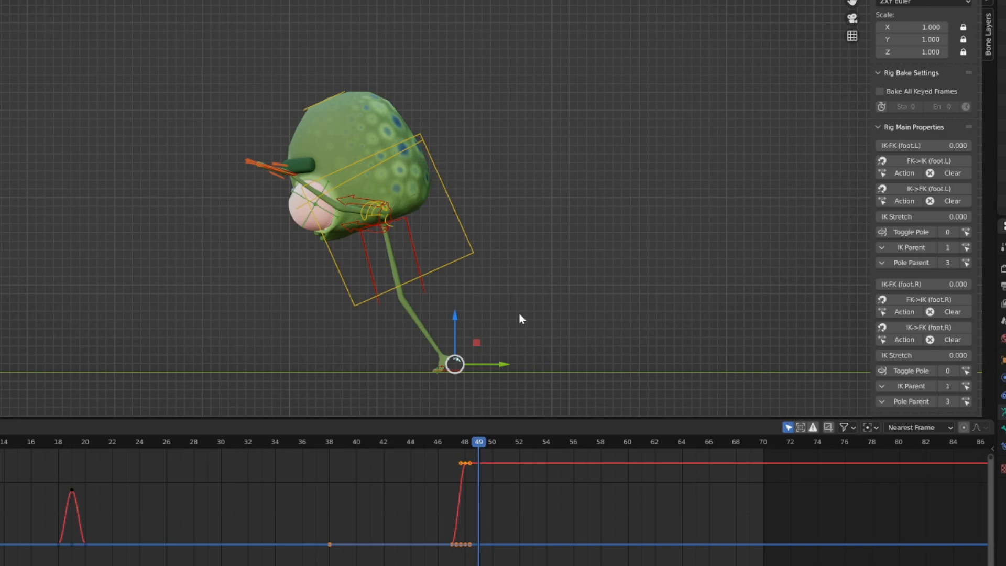
pyautogui.press('Right')
pyautogui.hotkey('alt', 'r')
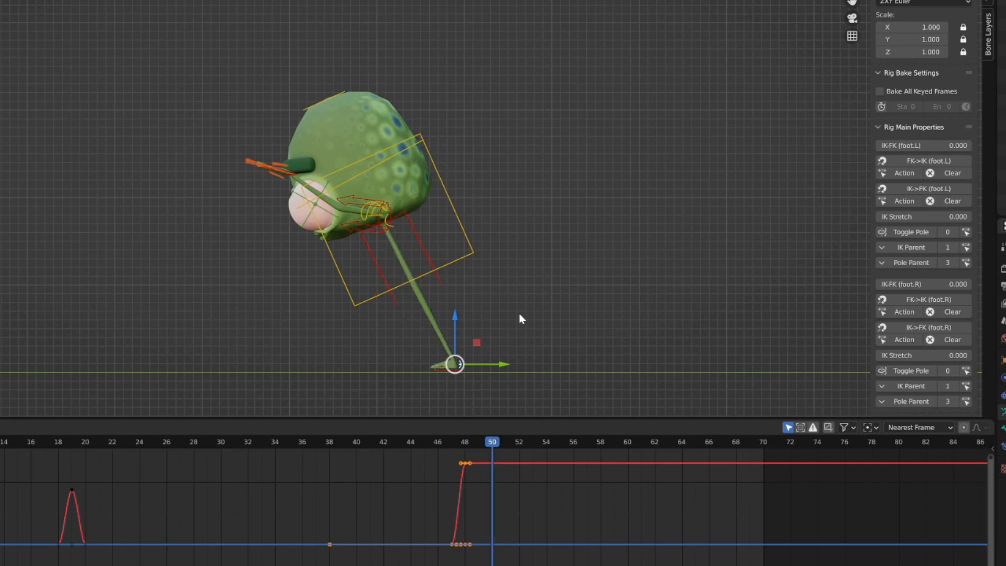
pyautogui.press('i')
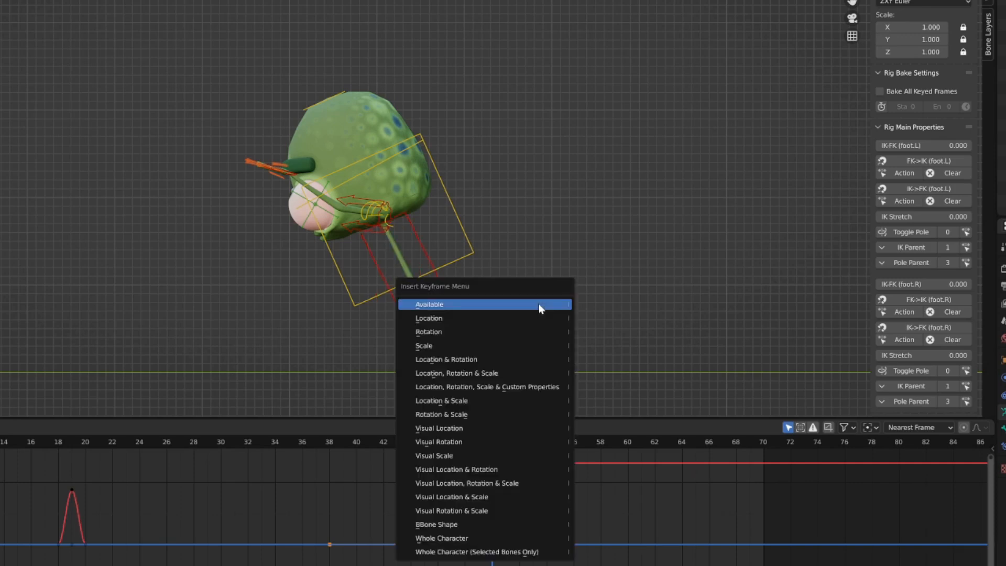
pyautogui.click(527, 332)
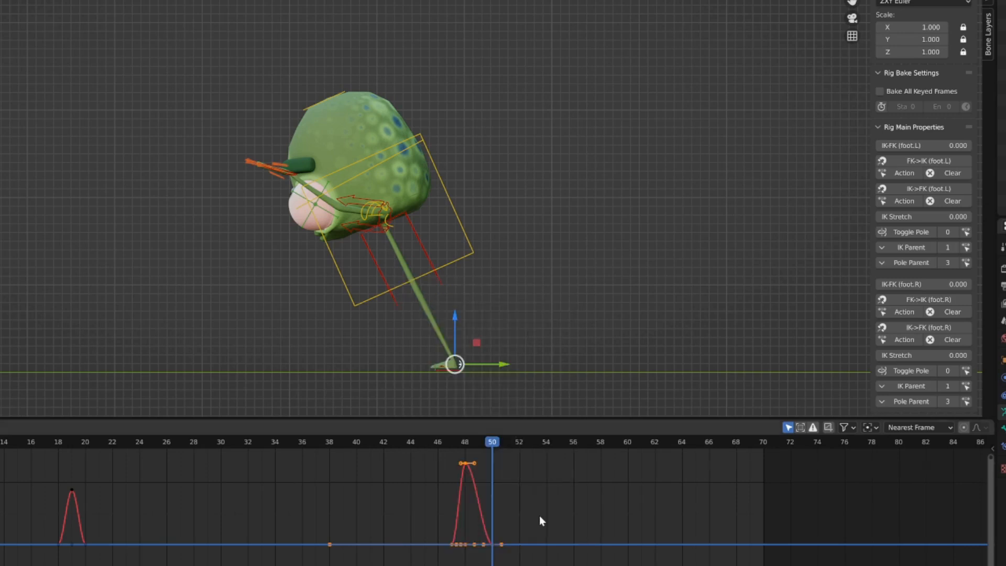
# Scale the curve handles of the heel controls' keyframes at frame 50, then replay the animation.
pyautogui.click(528, 533)
pyautogui.moveTo(523, 520); pyautogui.dragTo(485, 565)
pyautogui.press('s')
pyautogui.click(515, 539)
pyautogui.click(426, 442)
pyautogui.press('space')
pyautogui.press('space')
# At frame 51, lower the torso control, shift it over the feet, tilt it forward, and insert a Location & Rotation keyframe.
pyautogui.moveTo(474, 439)
pyautogui.mouseDown()
pyautogui.moveTo(454, 442)
pyautogui.moveTo(467, 443)
pyautogui.mouseUp()
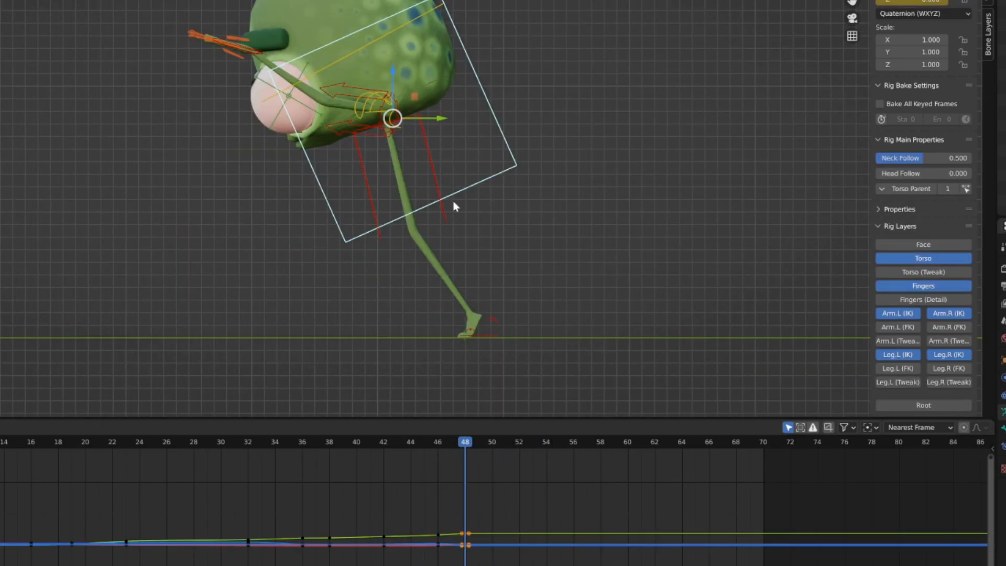
pyautogui.press('Right')
pyautogui.press('Right')
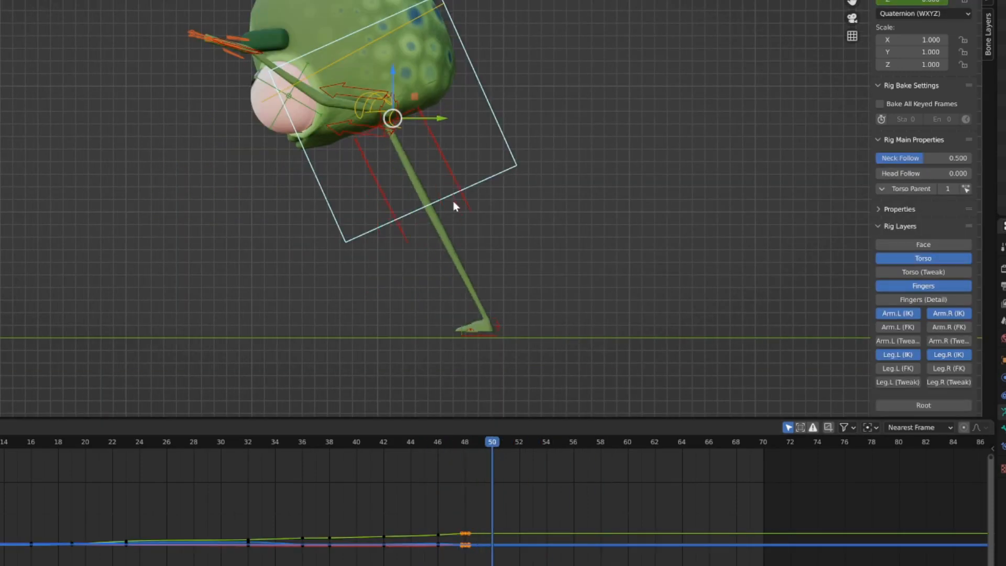
pyautogui.press('Right')
pyautogui.press('g')
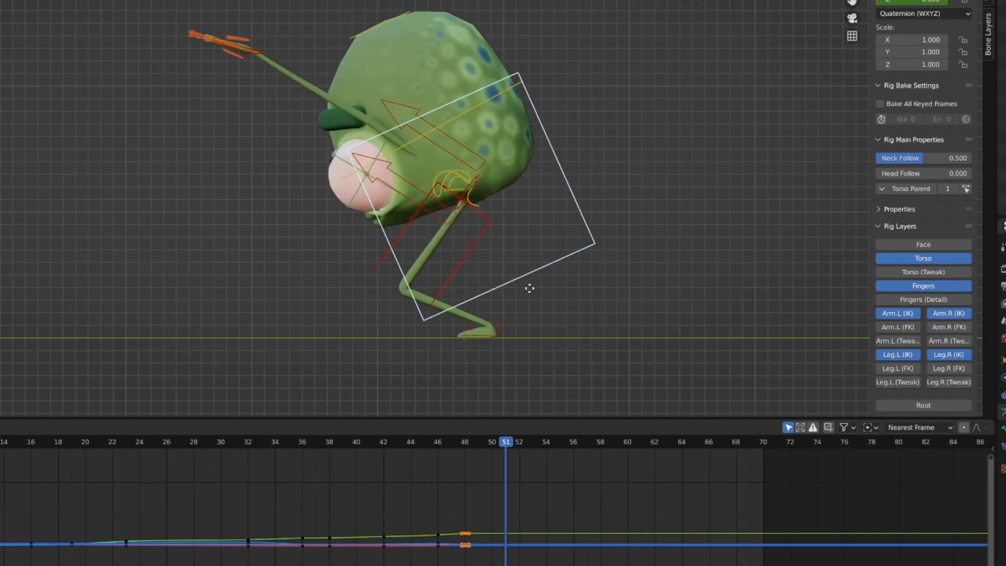
pyautogui.click(561, 289)
pyautogui.press('r')
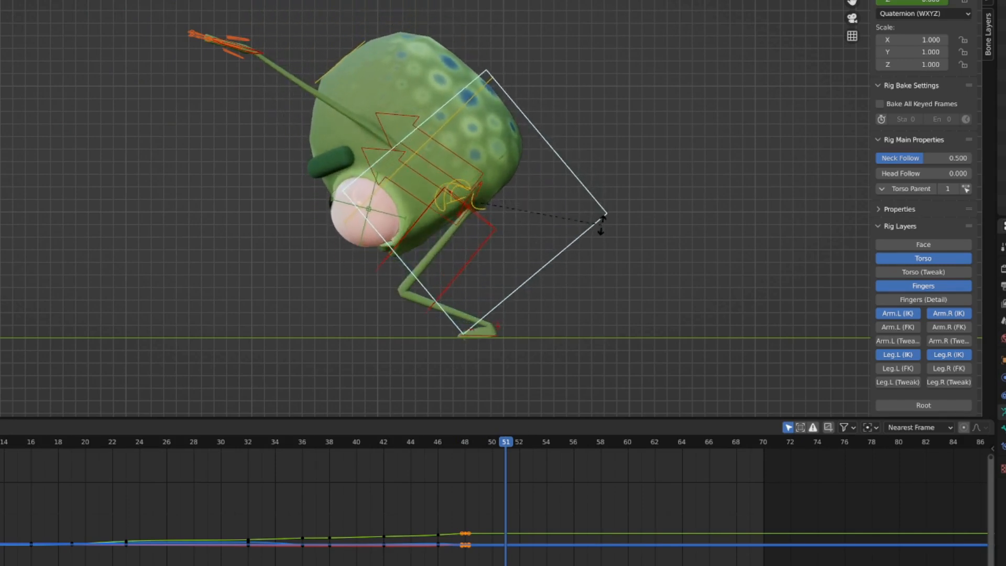
pyautogui.click(602, 225)
pyautogui.press('i')
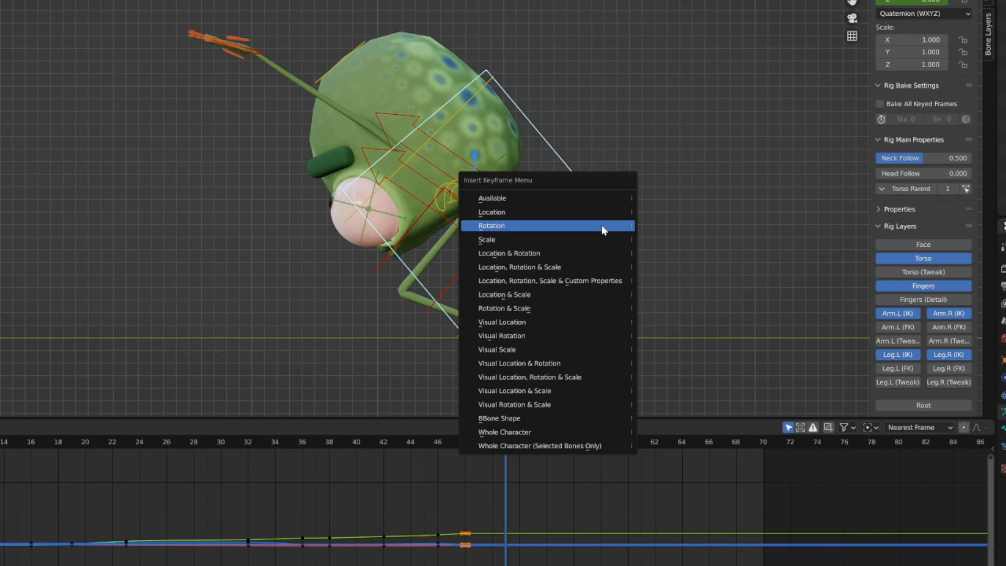
pyautogui.click(600, 254)
# At frame 51, select both hand controls and lower them from the raised pose to just beneath the face.
pyautogui.click(256, 52)
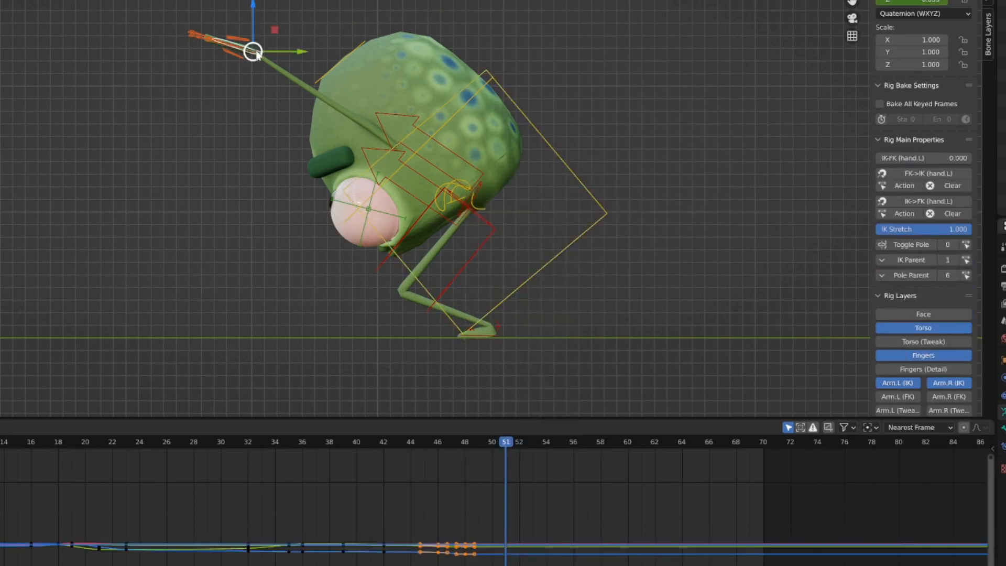
pyautogui.press('g')
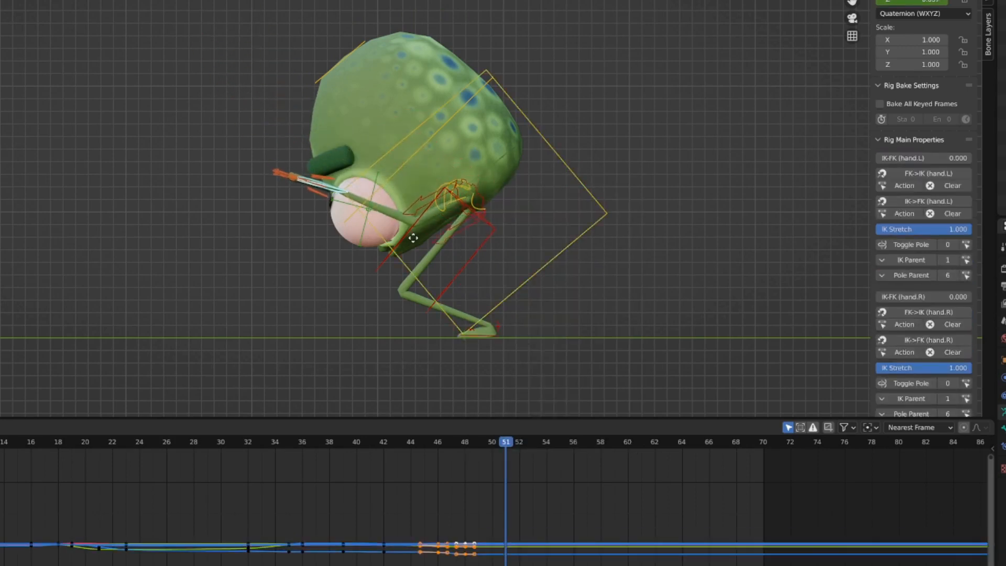
pyautogui.click(453, 301)
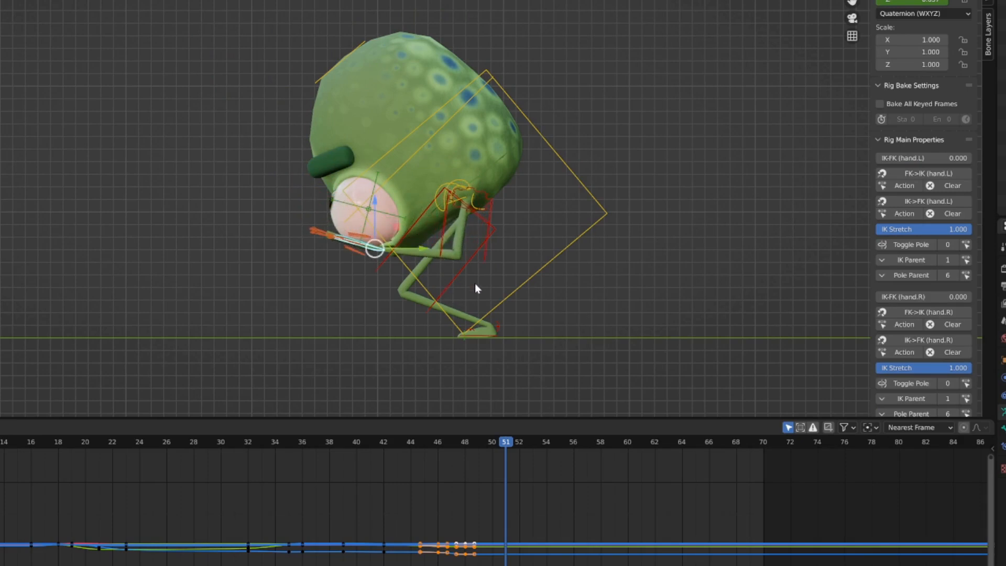
# Rotate the left hand control so the hand stands on edge with its fingers pointing forward.
pyautogui.press('KP_7')
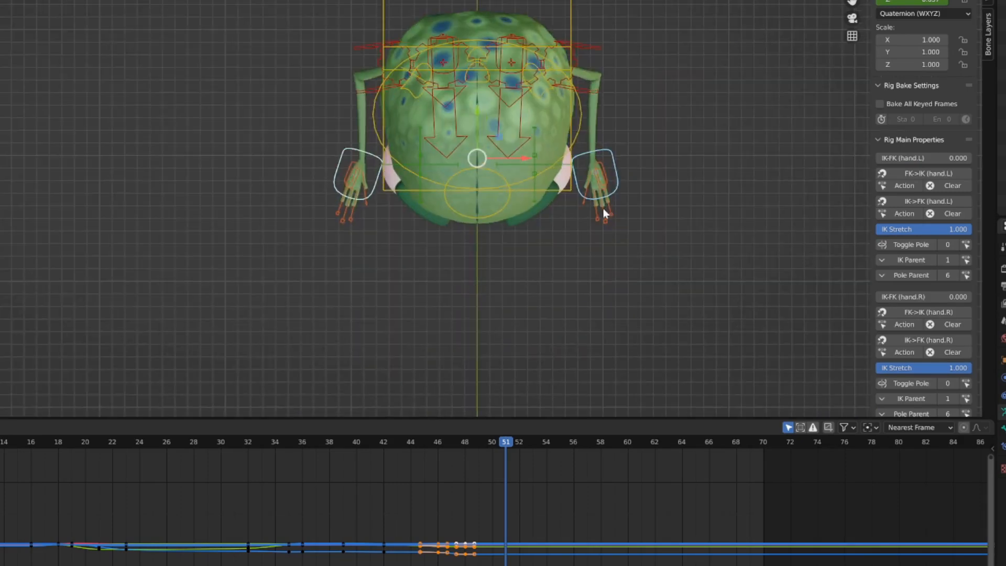
pyautogui.click(610, 161)
pyautogui.press('r')
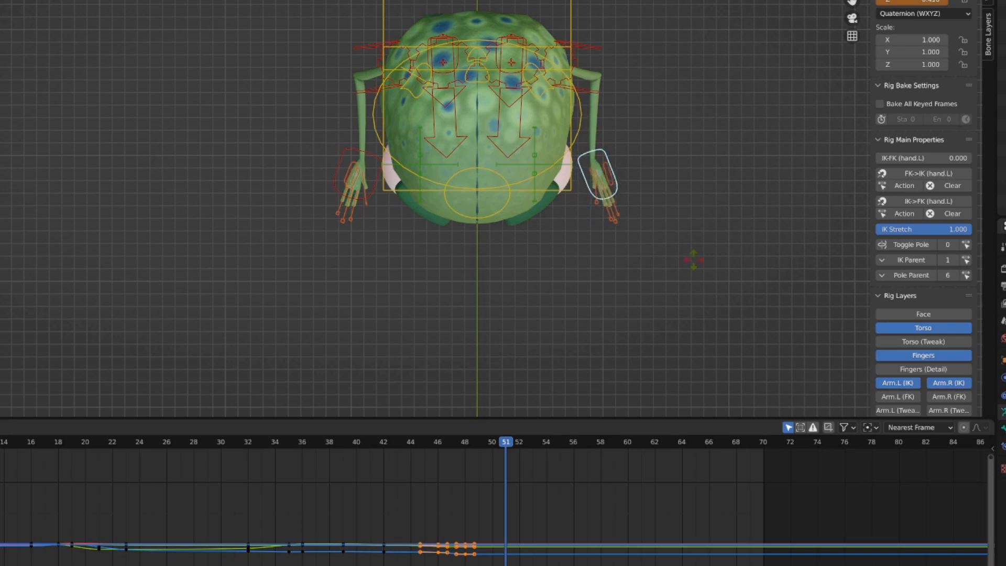
pyautogui.click(706, 265)
pyautogui.press('r')
pyautogui.press('r')
pyautogui.rightClick(691, 269)
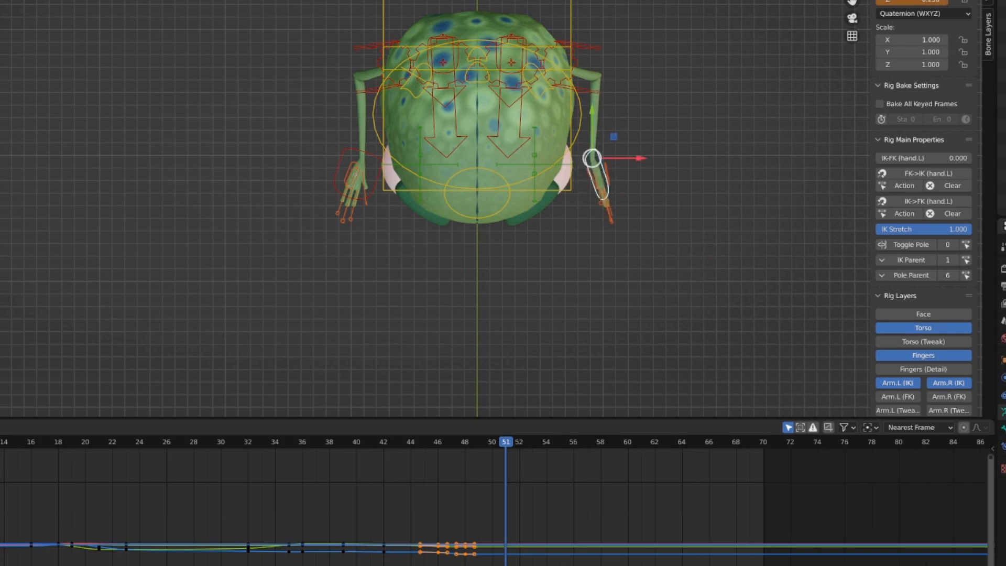
pyautogui.press('r')
pyautogui.press('r')
pyautogui.click(680, 198)
pyautogui.press('r')
pyautogui.click(691, 252)
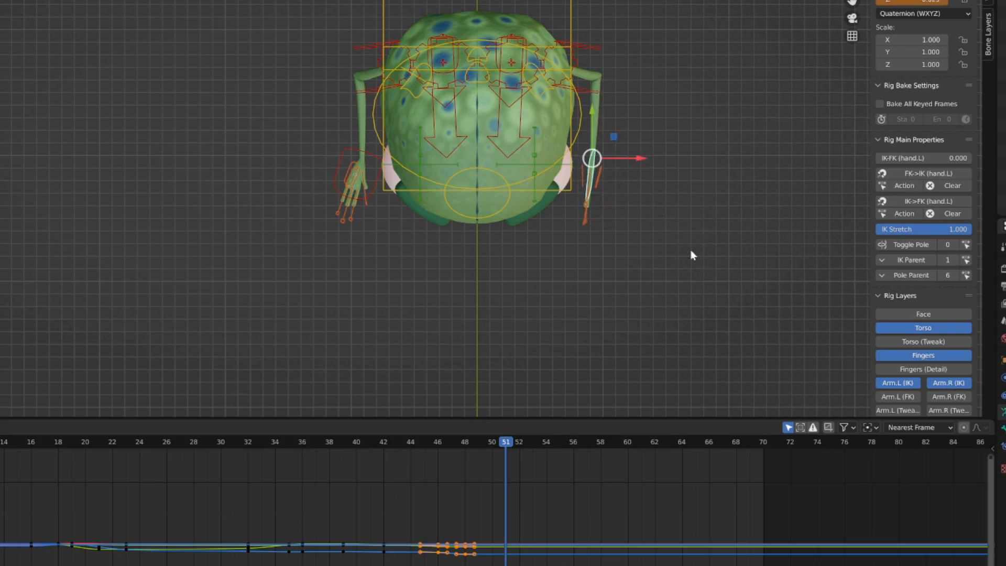
# Rotate the right hand control to mirror the left hand's pose, and select both hand controls.
pyautogui.click(376, 189)
pyautogui.click(367, 151)
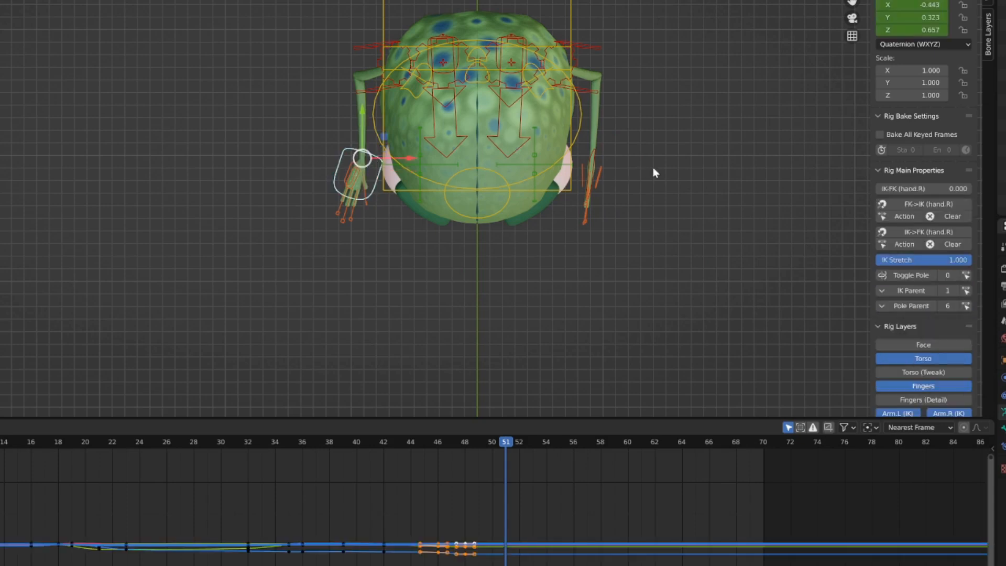
pyautogui.press('r')
pyautogui.press('r')
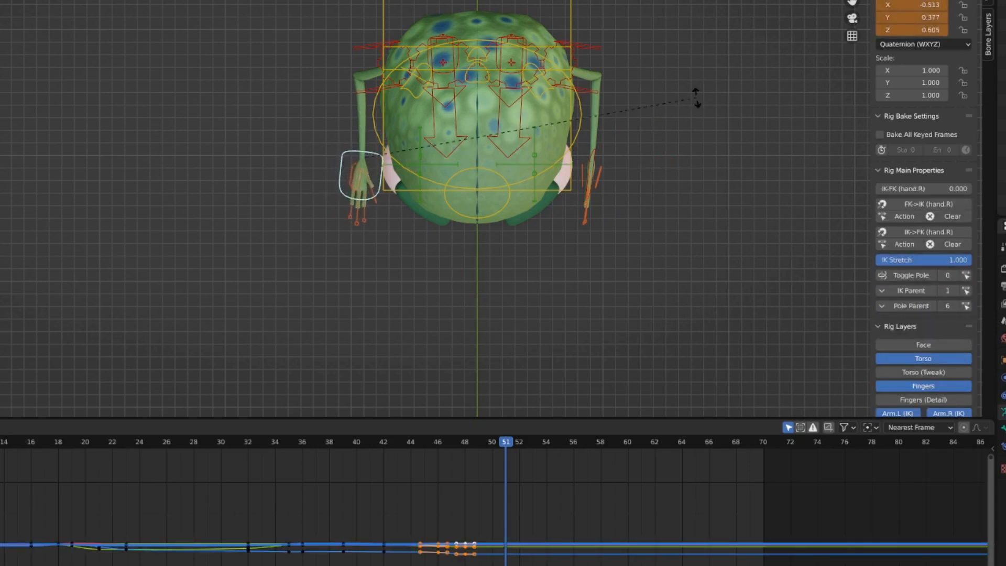
pyautogui.click(659, 127)
pyautogui.press('r')
pyautogui.click(669, 100)
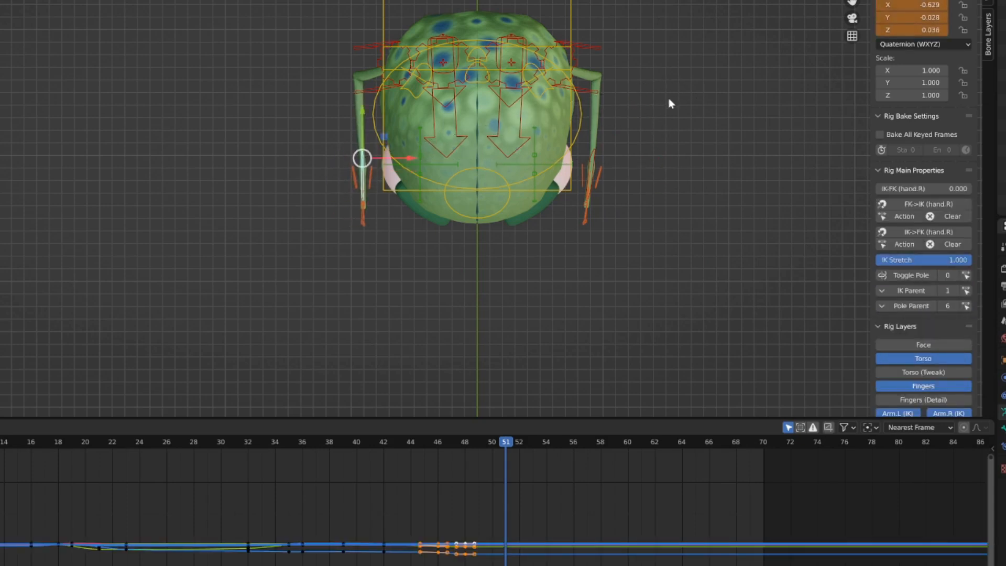
pyautogui.keyDown('shift'); pyautogui.click(594, 151); pyautogui.keyUp('shift')
pyautogui.press('KP_3')
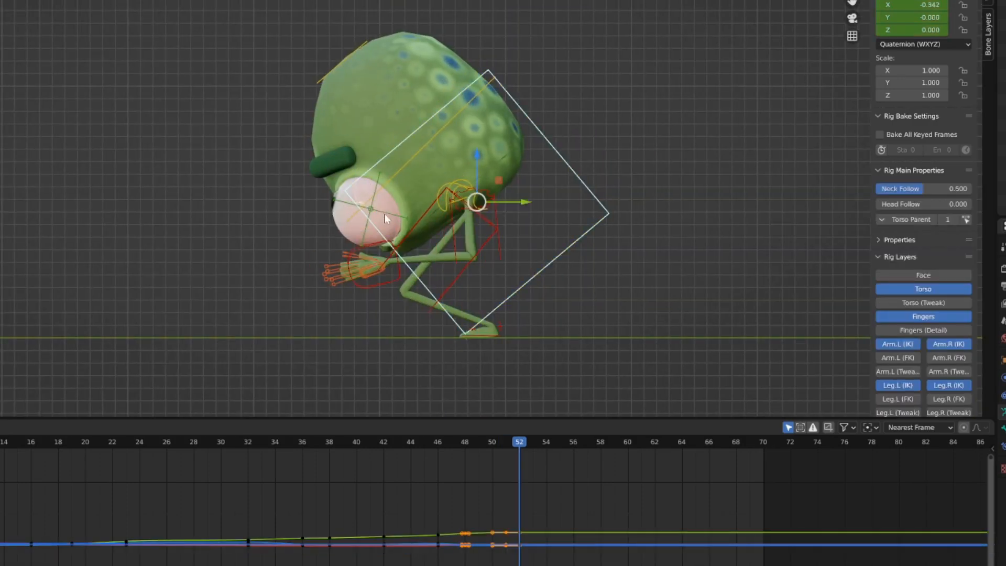
# Select both eye controls and set the transform pivot point to Individual Origins.
pyautogui.click(385, 218)
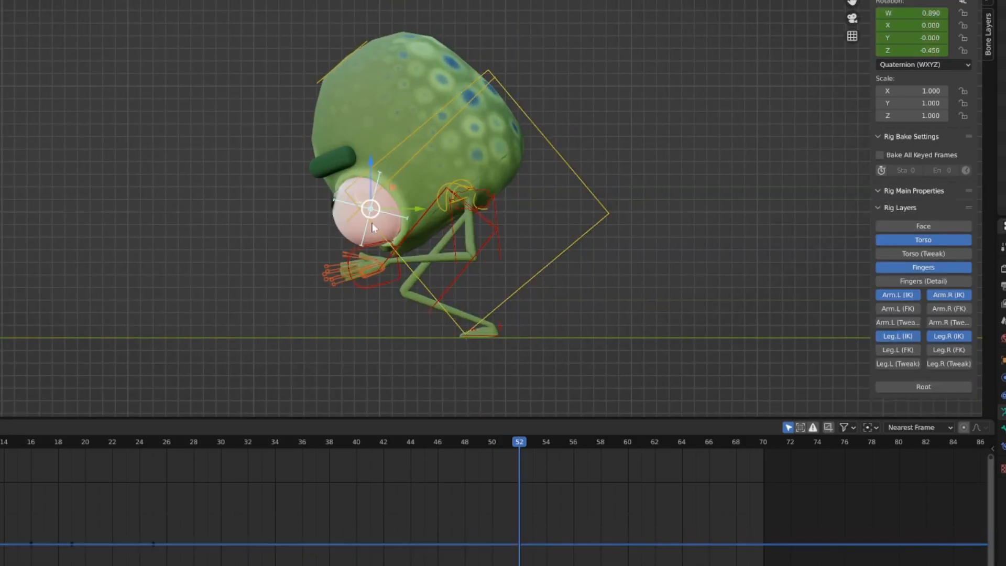
pyautogui.click(418, 25)
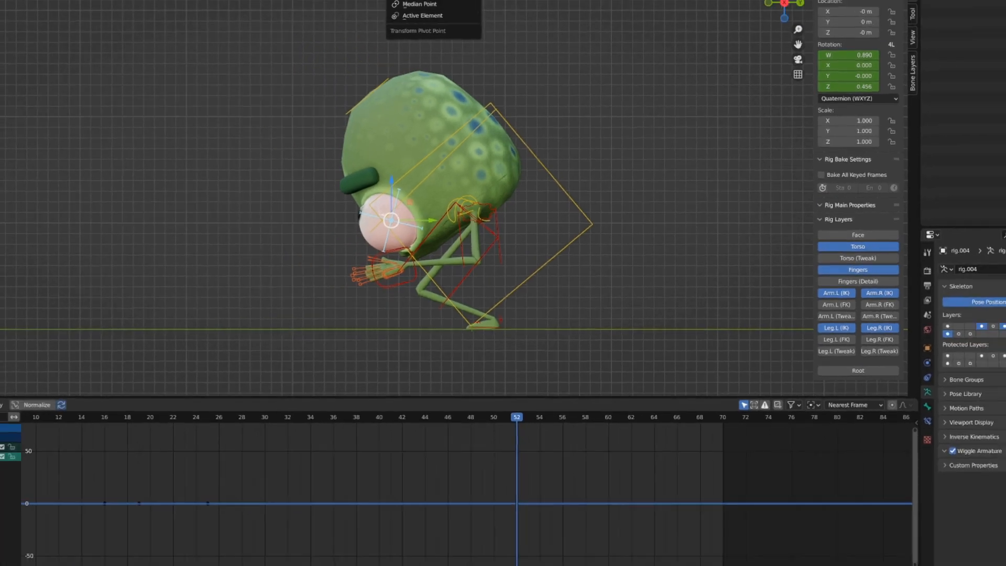
pyautogui.click(432, 54)
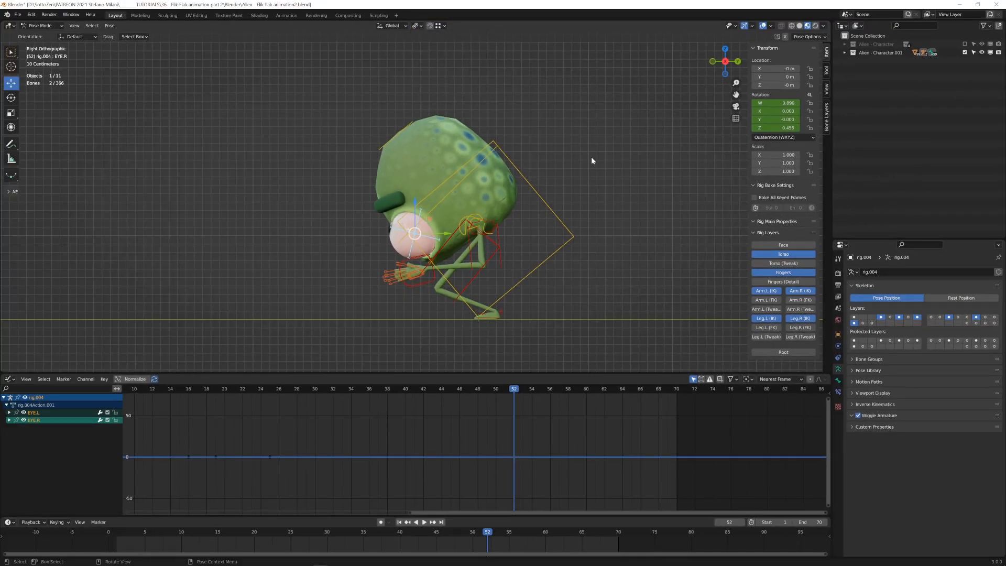
# Step backward from frame 52 to the handstand to examine where the eyes look during the flip.
pyautogui.press('Left')
pyautogui.press('Left')
pyautogui.press('Left')
pyautogui.press('Left')
pyautogui.press('Left')
pyautogui.press('Left')
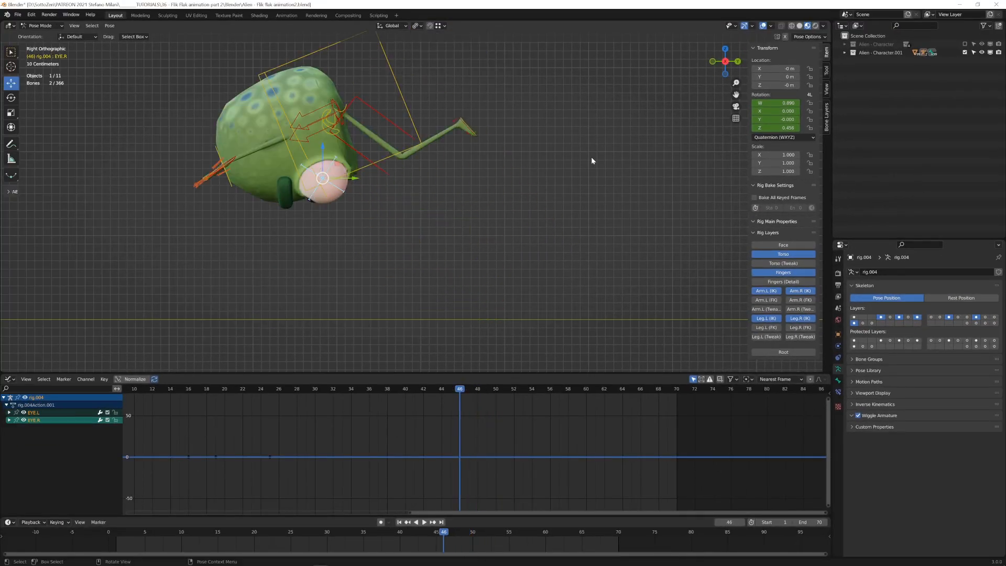
pyautogui.press('Left')
pyautogui.press('Left')
pyautogui.press('Left')
pyautogui.press('Left')
pyautogui.press('Left')
pyautogui.press('Left')
pyautogui.press('Left')
pyautogui.press('Left')
pyautogui.press('Left')
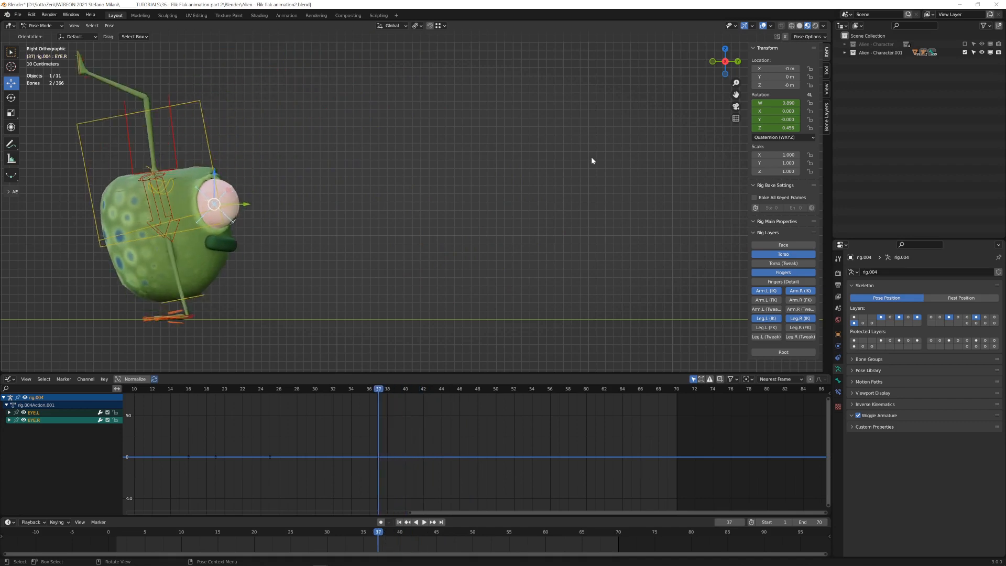
pyautogui.press('Left')
pyautogui.press('Left')
pyautogui.press('Left')
# Insert a Rotation keyframe for both eye controls at frame 46.
pyautogui.press('Right')
pyautogui.press('Right')
pyautogui.press('Right')
pyautogui.press('Right')
pyautogui.press('Right')
pyautogui.press('Right')
pyautogui.press('Right')
pyautogui.press('Right')
pyautogui.press('Right')
pyautogui.press('Right')
pyautogui.press('Right')
pyautogui.press('Right')
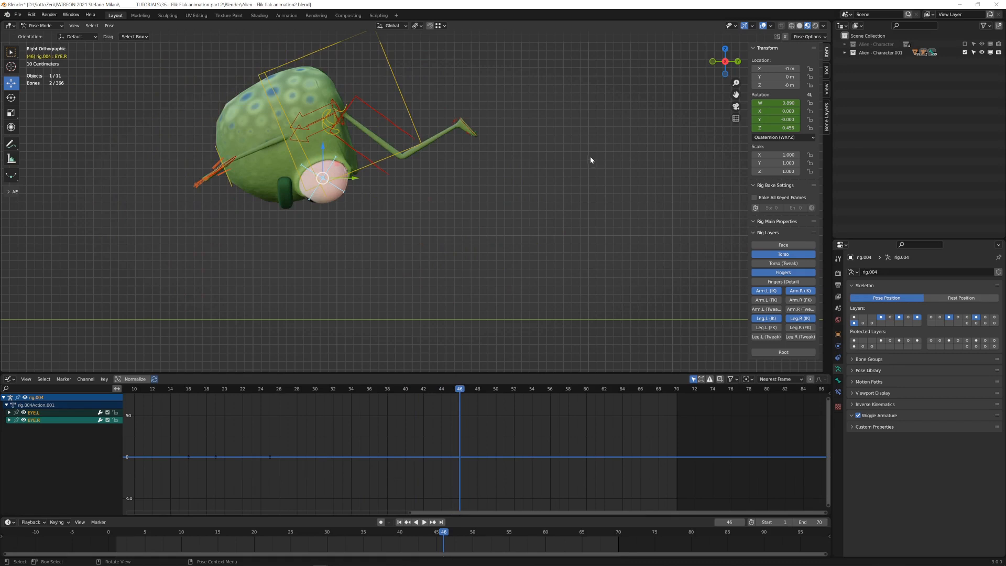
pyautogui.press('i')
pyautogui.click(497, 163)
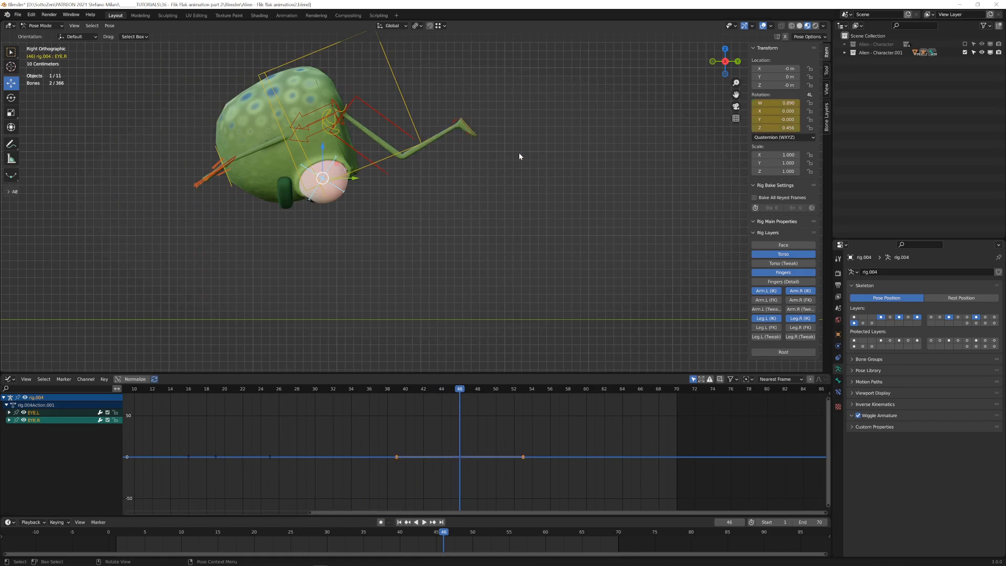
# At frame 49, rotate both eye controls about -88° and insert a Rotation keyframe.
pyautogui.press('Right')
pyautogui.press('Right')
pyautogui.press('Right')
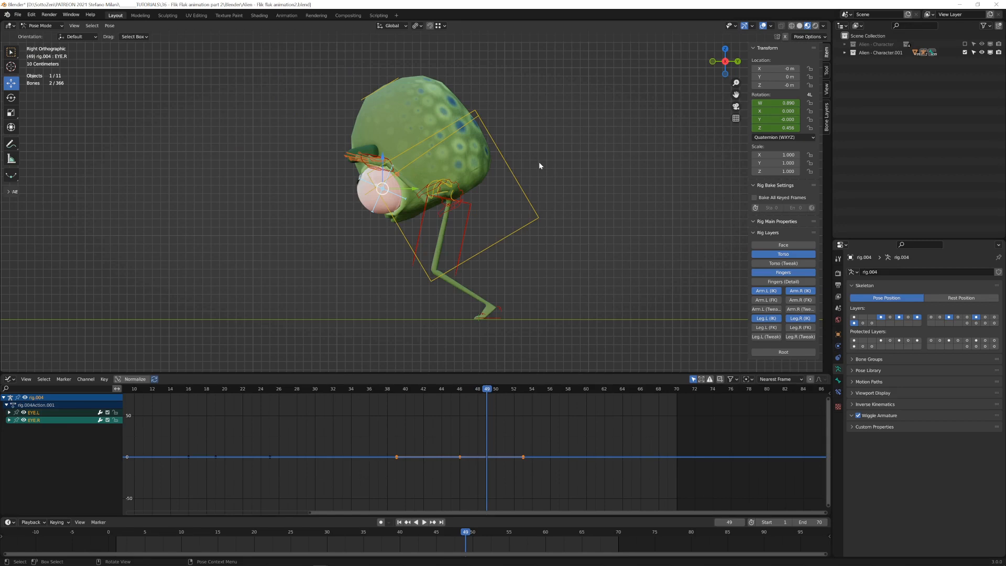
pyautogui.press('r')
pyautogui.click(376, 110)
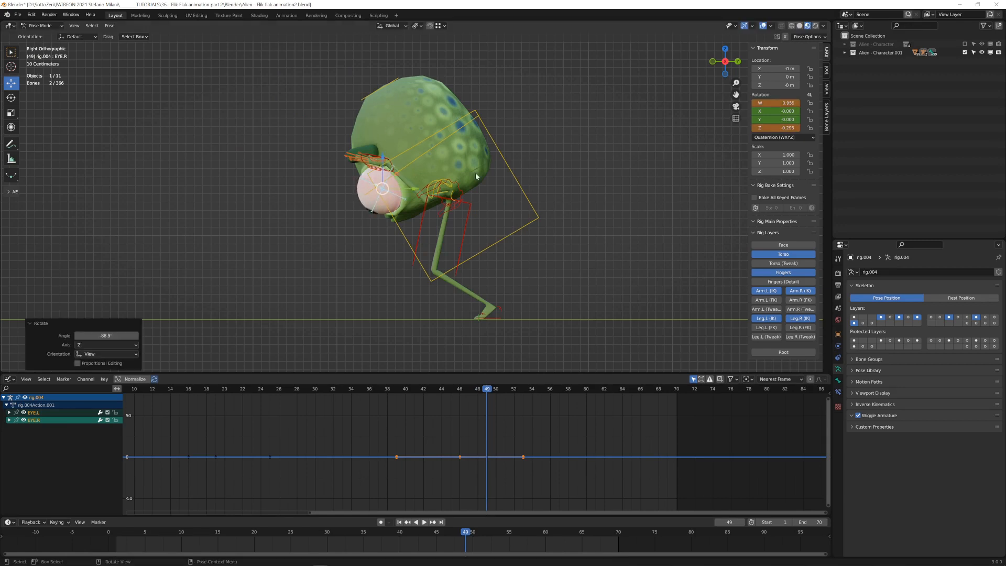
pyautogui.press('i')
pyautogui.click(546, 203)
# Hold the eyes' direction by inserting a Rotation keyframe for both eye controls at frame 53.
pyautogui.press('Right')
pyautogui.press('Right')
pyautogui.press('Right')
pyautogui.press('Right')
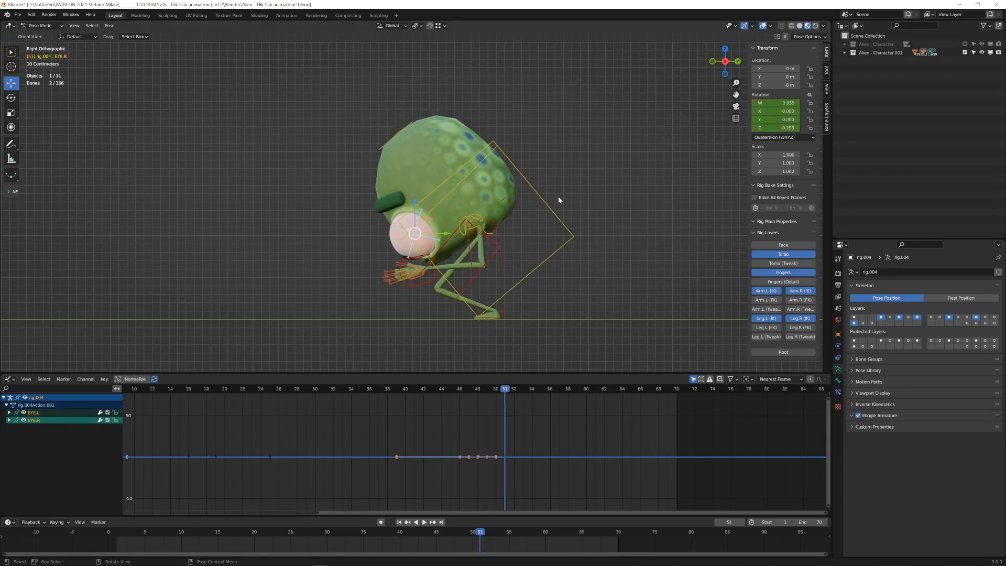
pyautogui.press('i')
pyautogui.click(589, 179)
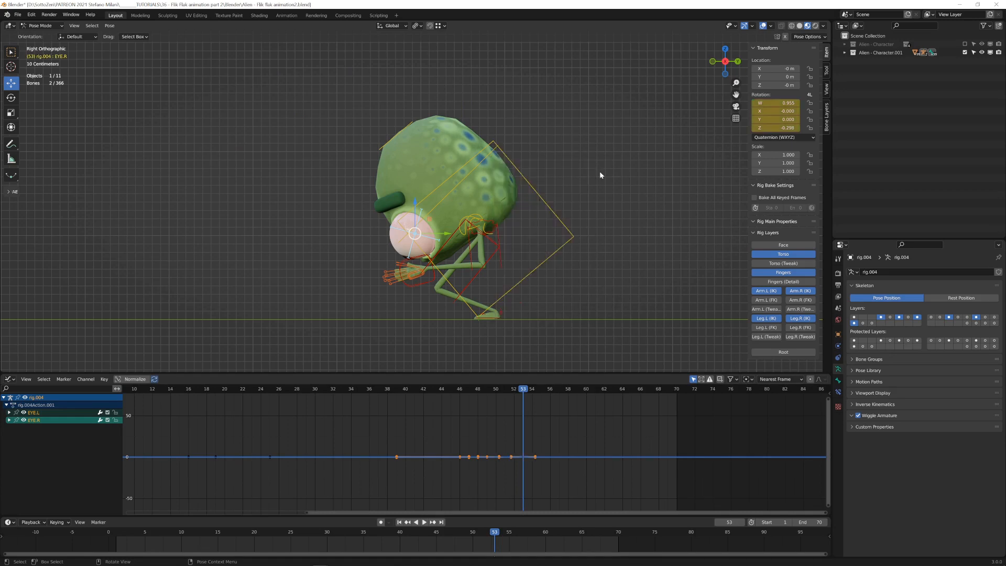
# At frame 56, rotate both eye controls back by about 50° and insert a Rotation keyframe.
pyautogui.press('Right')
pyautogui.press('Right')
pyautogui.press('Right')
pyautogui.press('r')
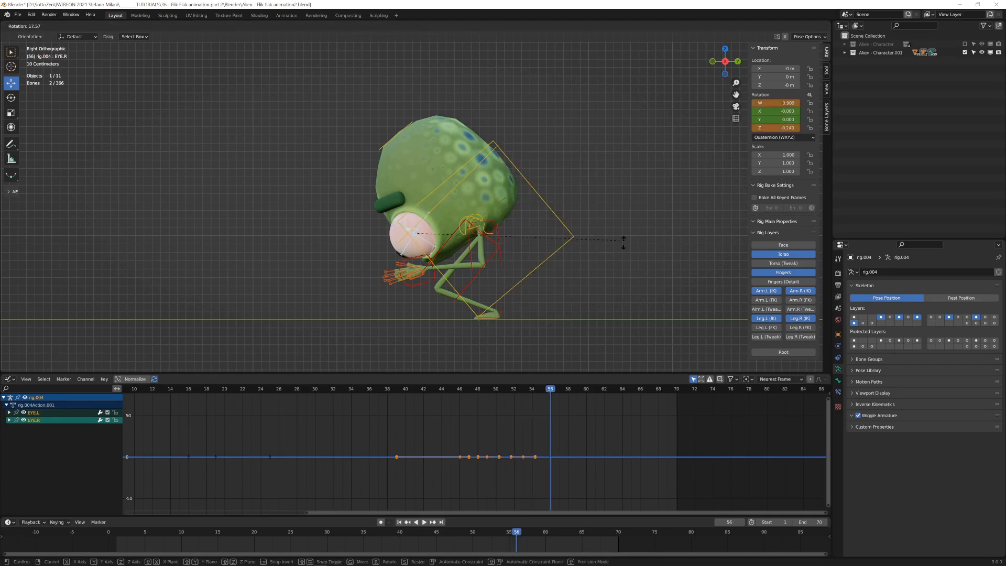
pyautogui.click(537, 315)
pyautogui.press('i')
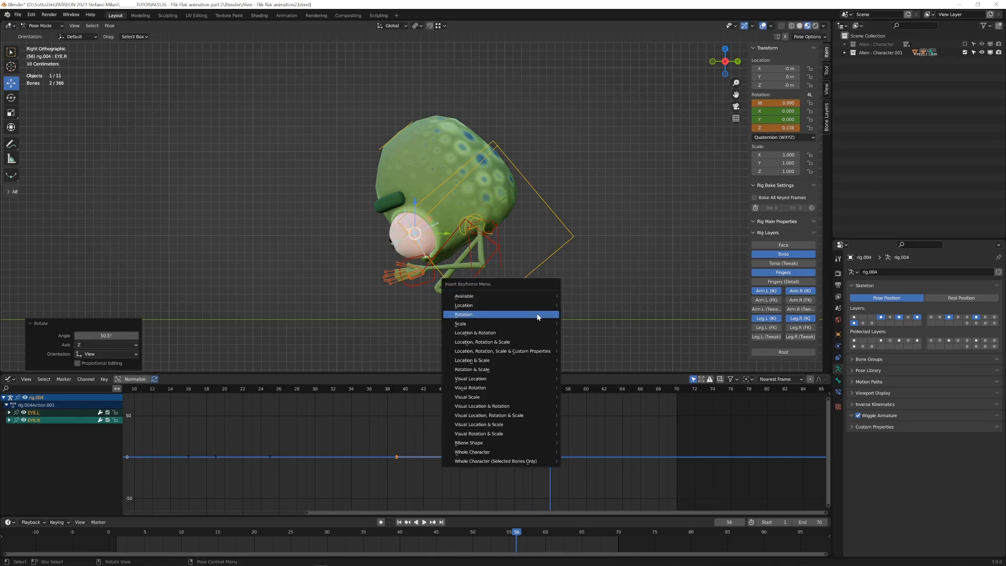
pyautogui.click(538, 315)
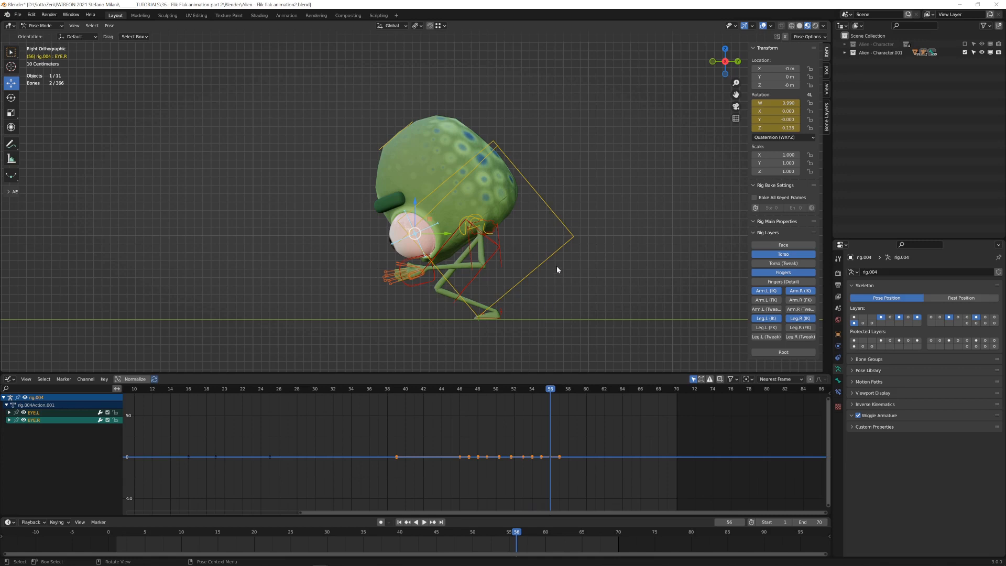
# Select the torso control and rotate it about 36° toward upright at frame 55.
pyautogui.click(534, 271)
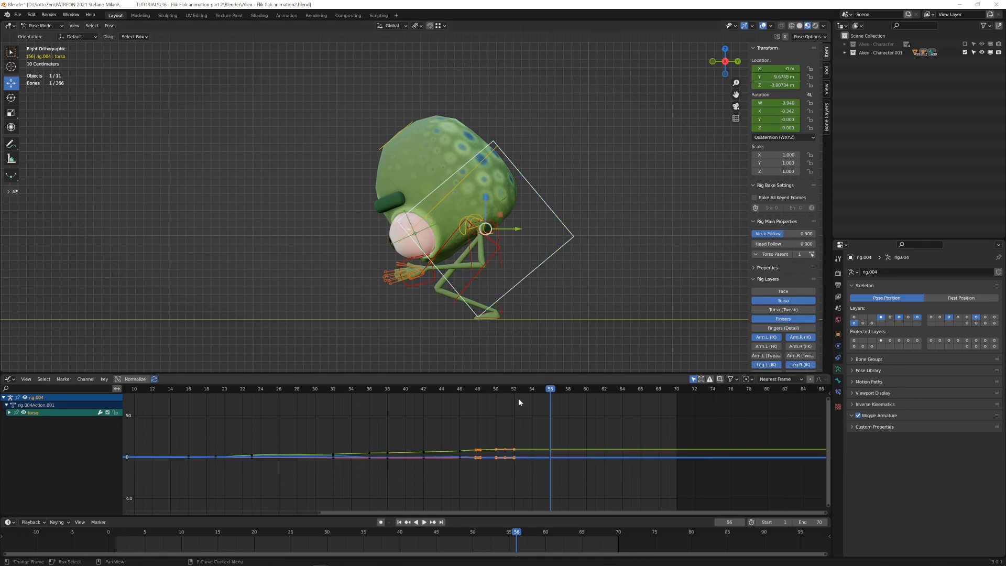
pyautogui.click(506, 389)
pyautogui.press('Right')
pyautogui.press('Right')
pyautogui.press('Right')
pyautogui.press('Right')
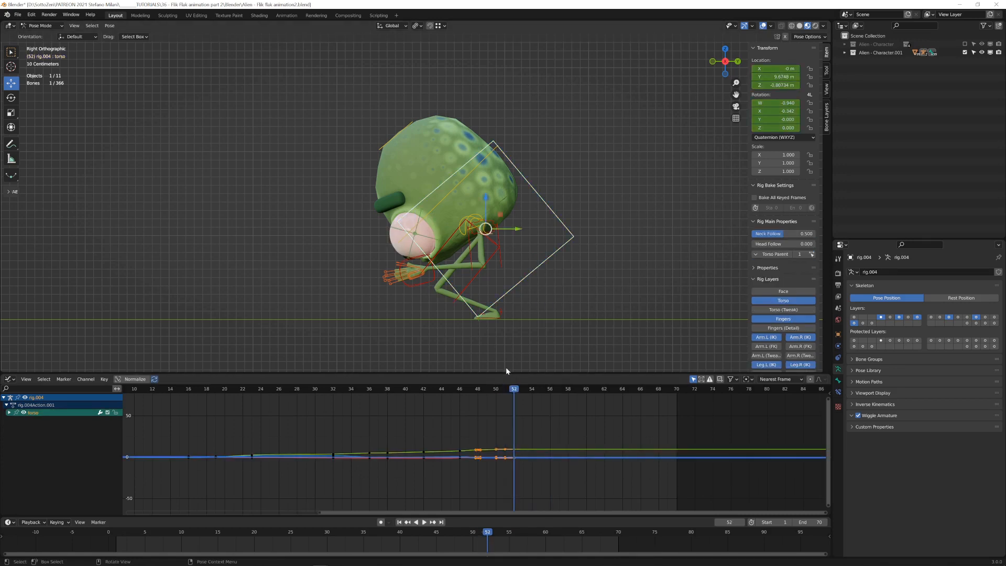
pyautogui.press('r')
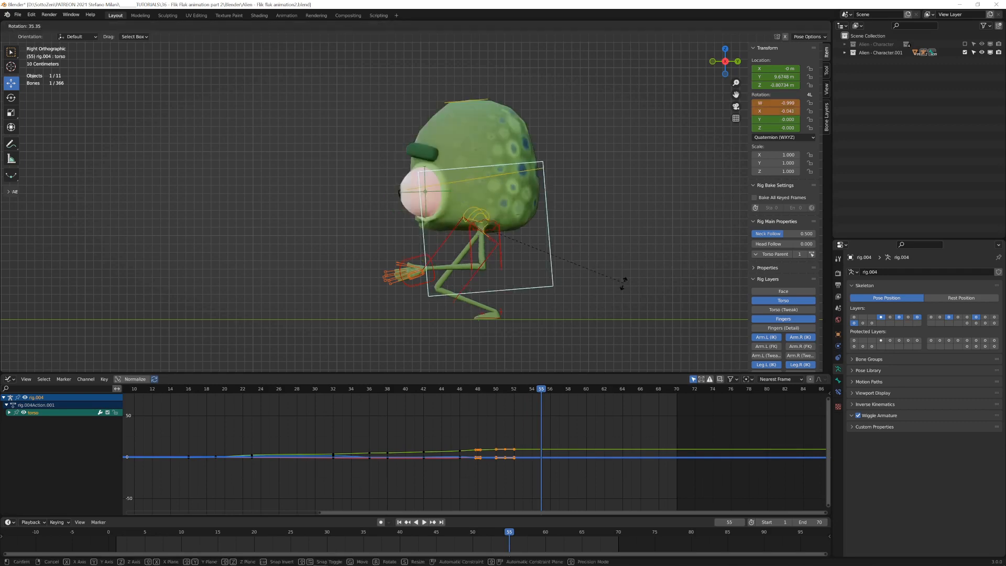
pyautogui.click(583, 266)
# Move the torso control up about 0.61 m and back about 0.29 m, and insert a Location & Rotation keyframe at frame 55.
pyautogui.press('g')
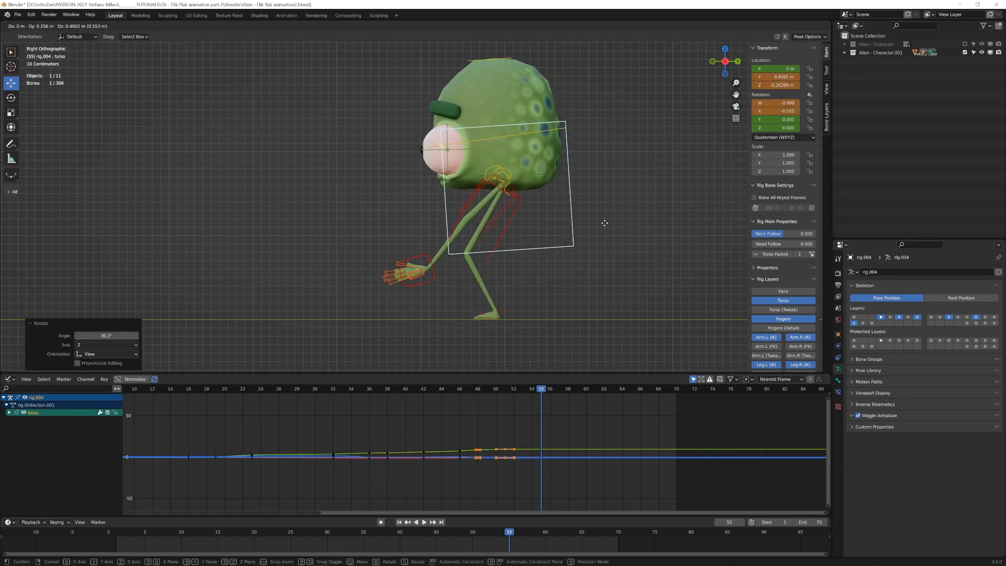
pyautogui.click(605, 235)
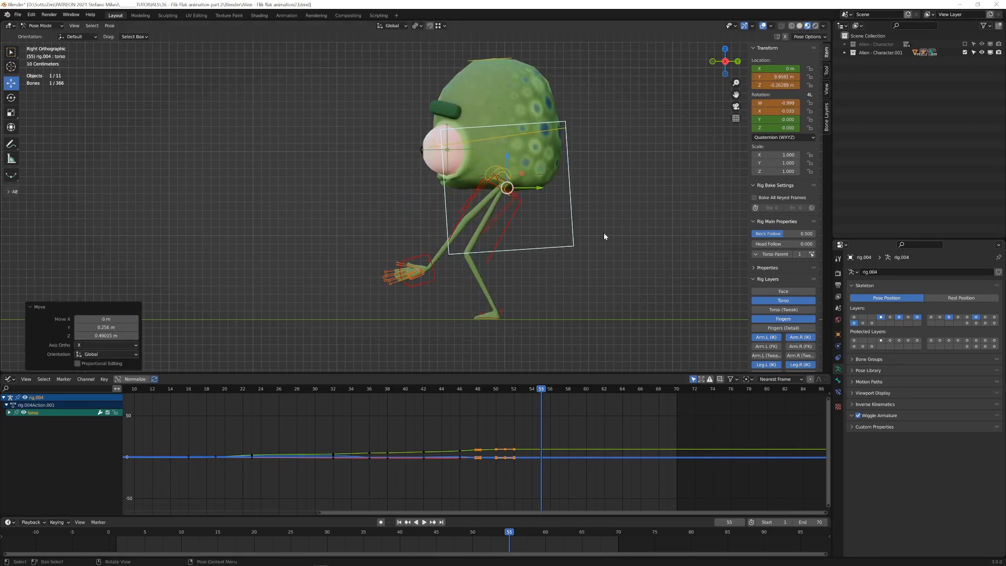
pyautogui.press('g')
pyautogui.click(611, 224)
pyautogui.press('i')
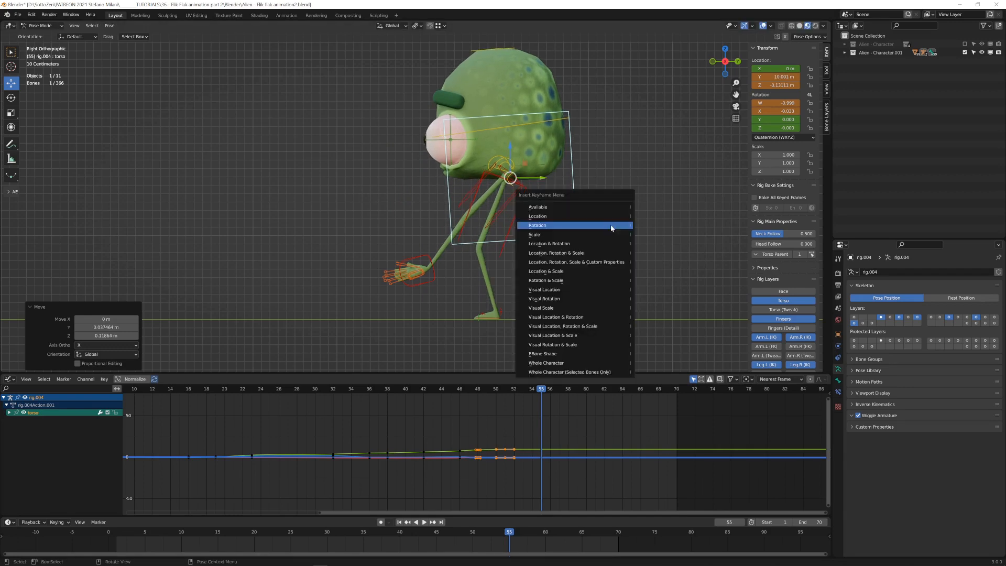
pyautogui.click(606, 244)
# At frame 55, move both hand IK controls back about 0.93 m and rotate them about 73° so the fingers point down.
pyautogui.click(434, 282)
pyautogui.keyDown('shift'); pyautogui.click(435, 281); pyautogui.keyUp('shift')
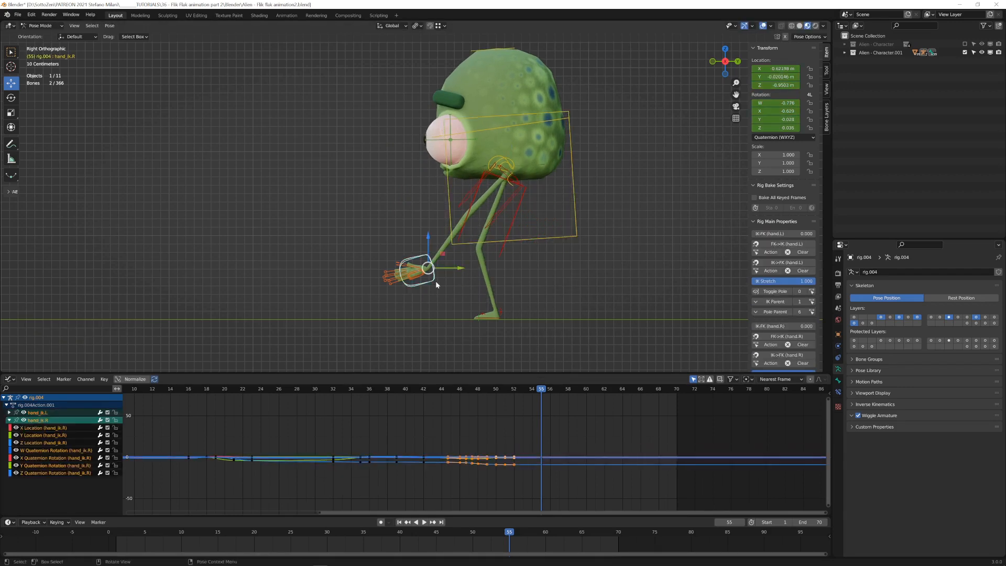
pyautogui.press('g')
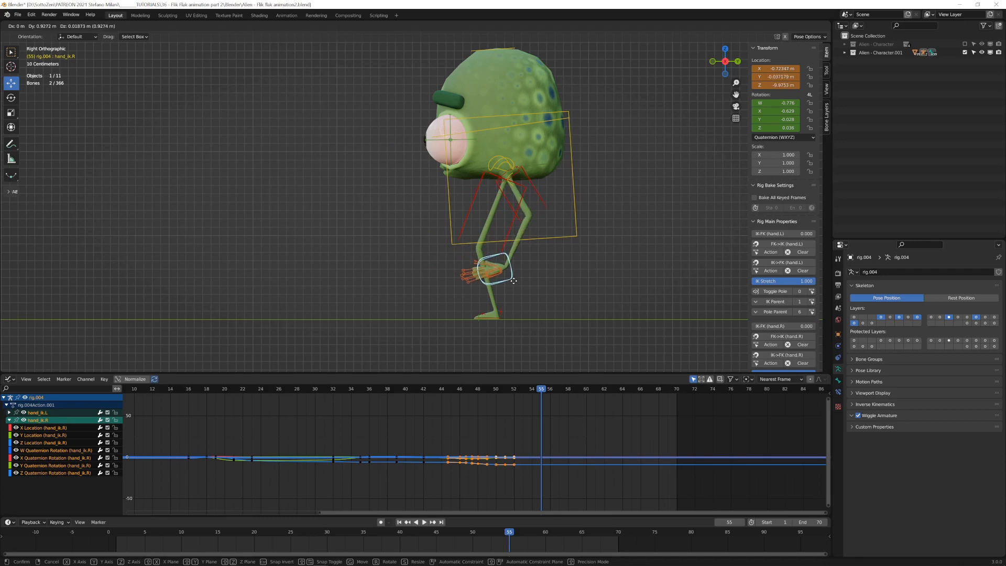
pyautogui.click(509, 275)
pyautogui.press('r')
pyautogui.click(572, 171)
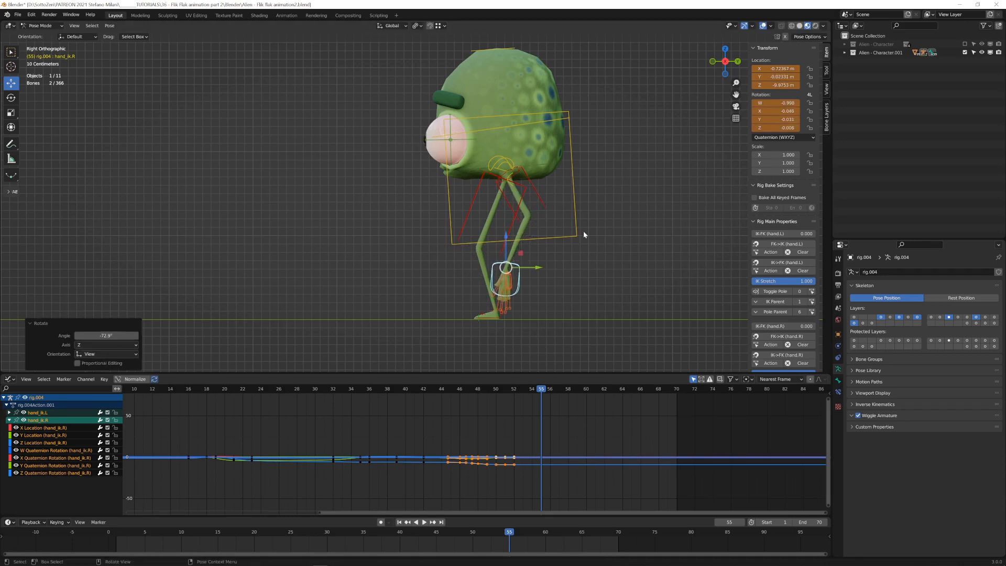
# Move both hand controls about 0.4 m further back and slightly down, and insert a Location & Rotation keyframe at frame 55.
pyautogui.press('g')
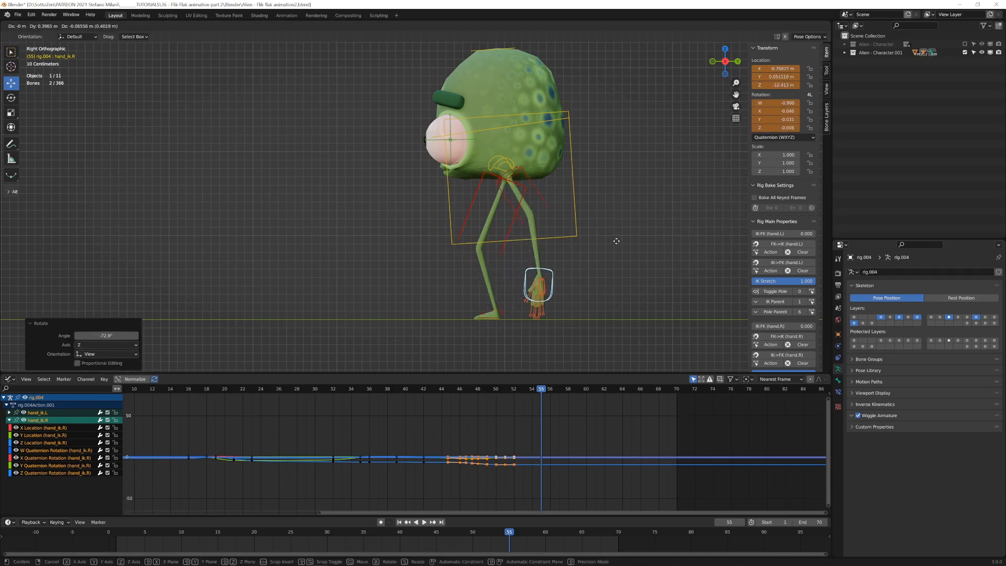
pyautogui.click(609, 240)
pyautogui.press('i')
pyautogui.click(614, 244)
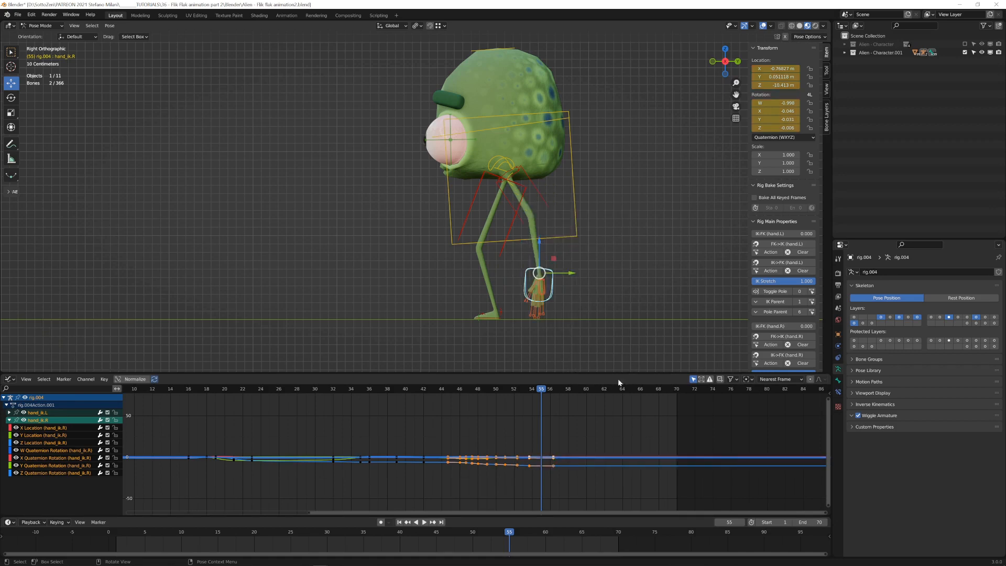
# Play back the landing and rise repeatedly from about frame 44 to examine the hands' motion.
pyautogui.click(441, 392)
pyautogui.press('space')
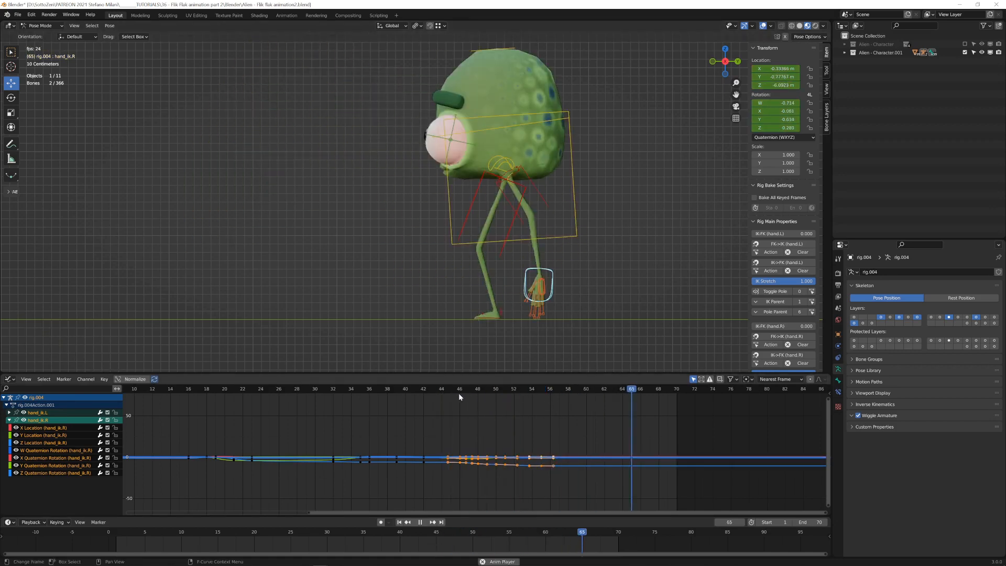
pyautogui.press('space')
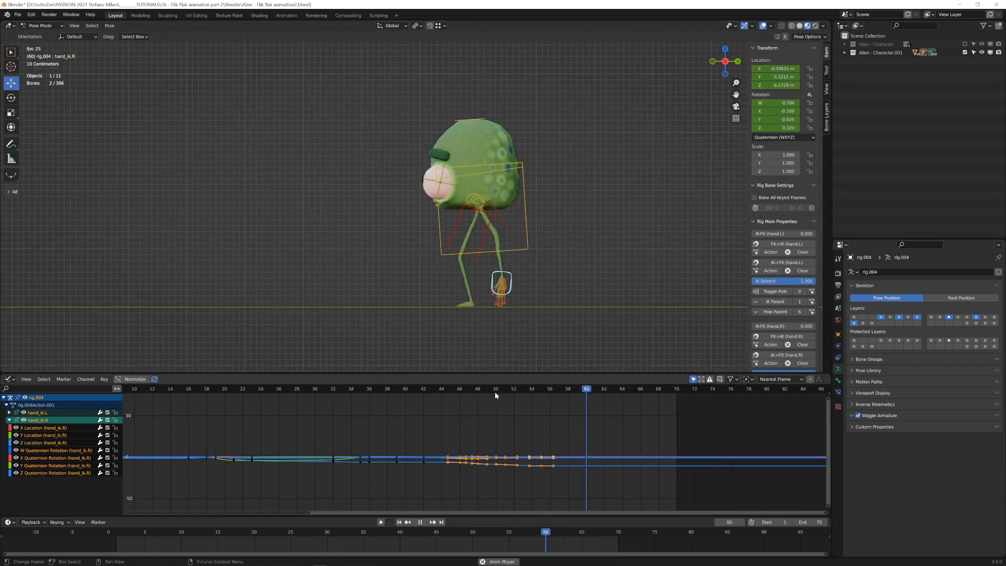
pyautogui.press('space')
pyautogui.moveTo(521, 390); pyautogui.dragTo(446, 393)
pyautogui.press('space')
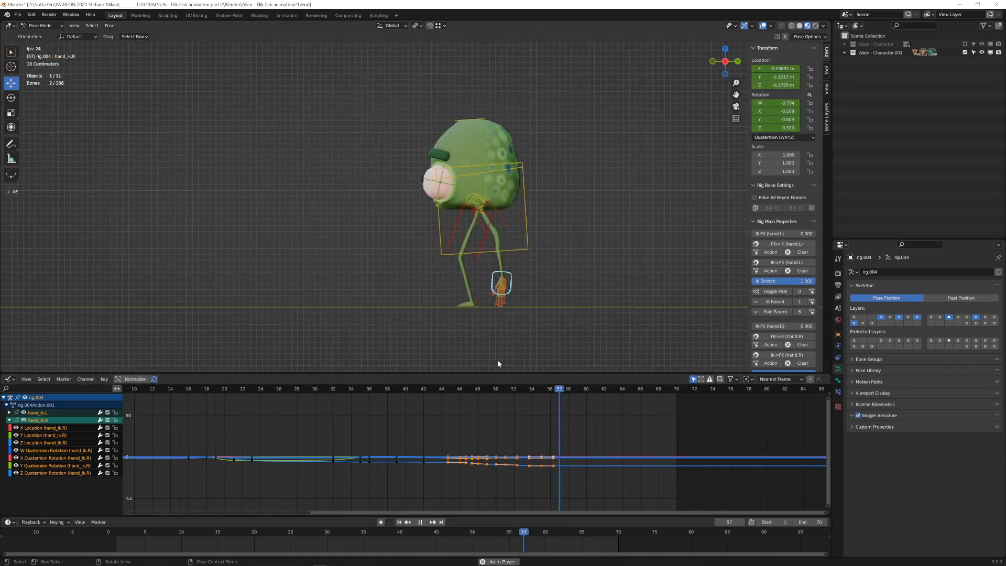
pyautogui.press('space')
pyautogui.moveTo(540, 391)
pyautogui.mouseDown()
pyautogui.moveTo(502, 392)
pyautogui.moveTo(523, 393)
pyautogui.mouseUp()
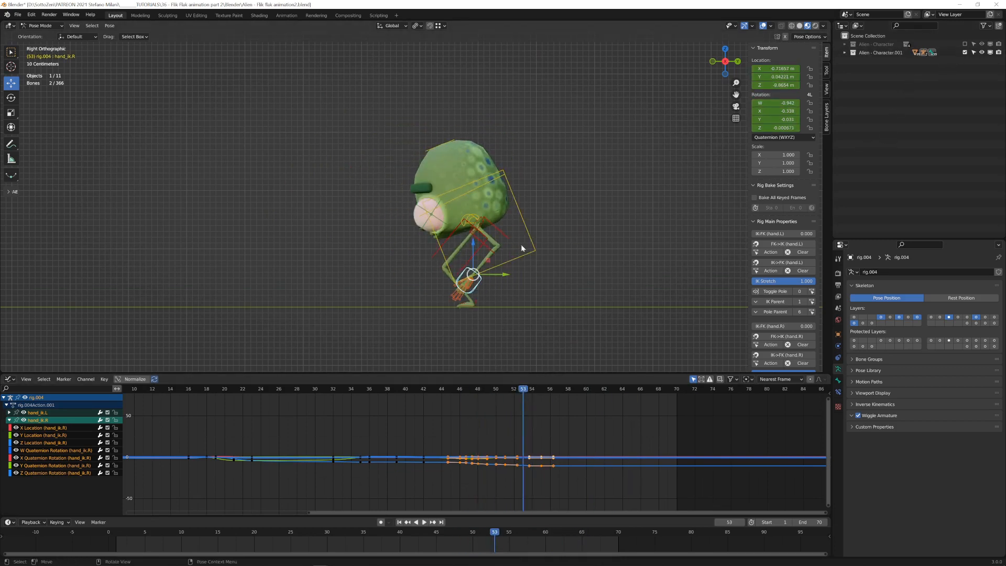
# In Object Mode, enable the Alien - Character collection and play both animations from frame 1 to compare them.
pyautogui.hotkey('ctrl', 'Tab')
pyautogui.click(965, 45)
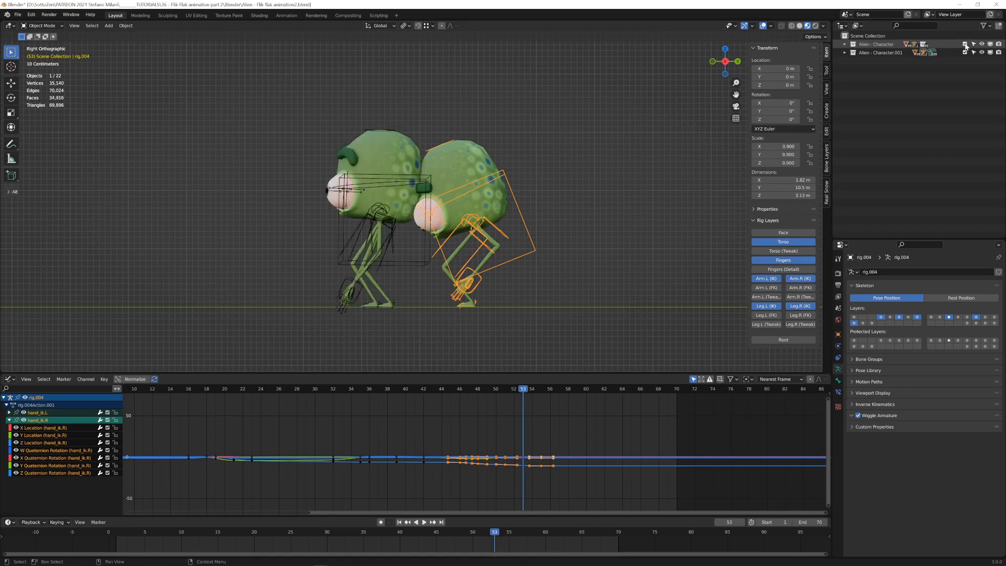
pyautogui.hotkey('shift', 'Left')
pyautogui.scroll(-2, 351, 202)
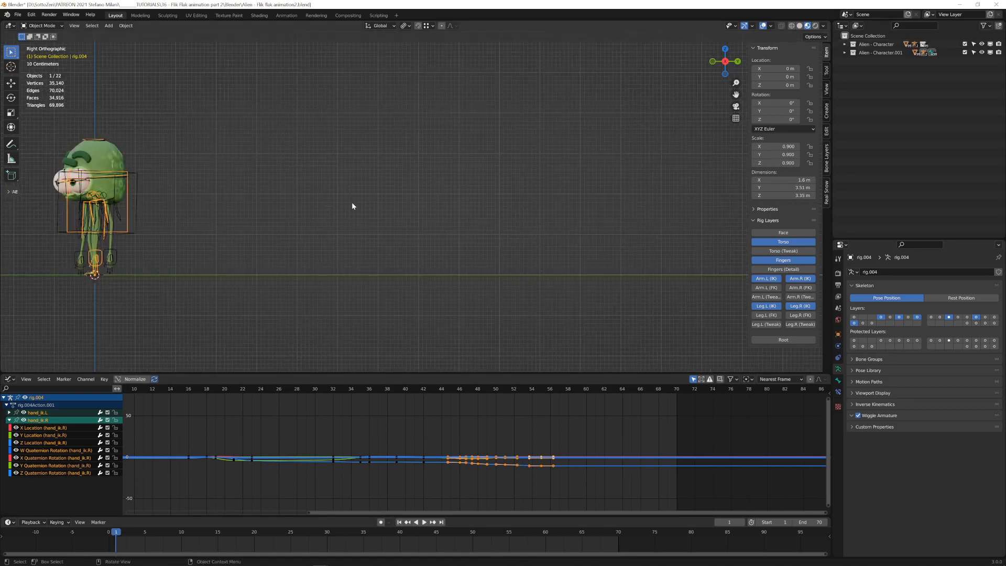
pyautogui.keyDown('shift'); pyautogui.moveTo(352, 202); pyautogui.dragTo(492, 226, button='middle'); pyautogui.keyUp('shift')
pyautogui.scroll(1, 480, 260)
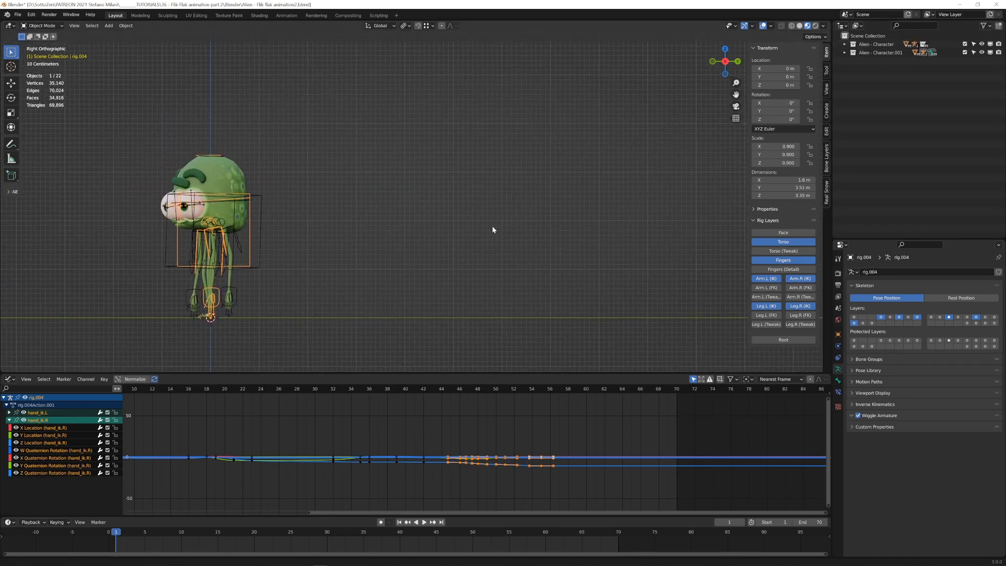
pyautogui.press('space')
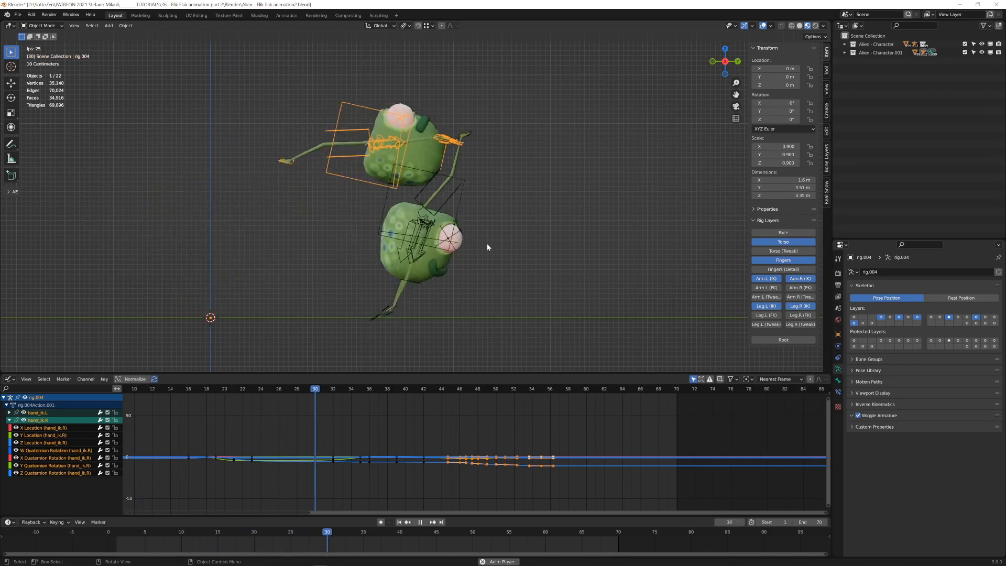
pyautogui.press('Escape')
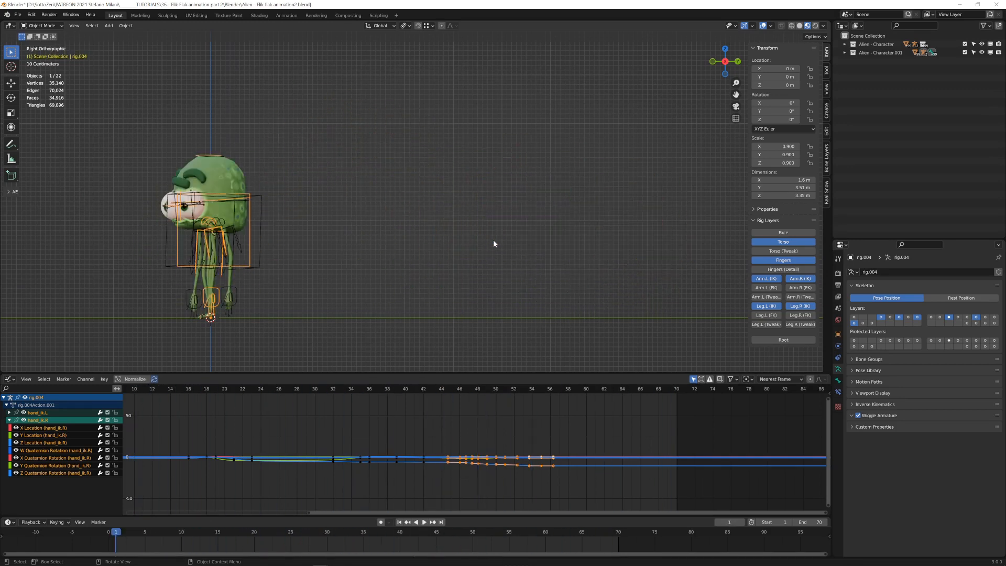
pyautogui.press('space')
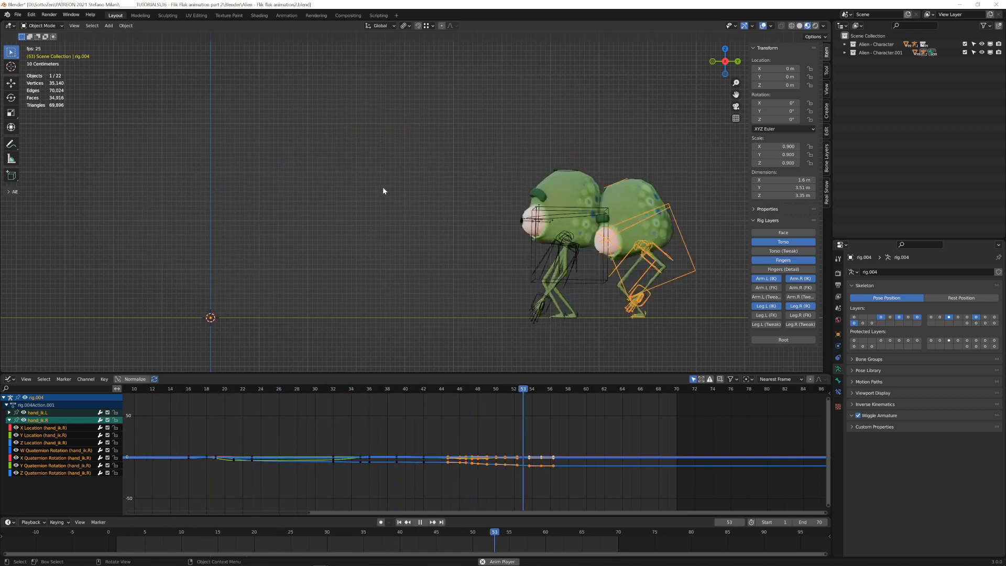
pyautogui.press('space')
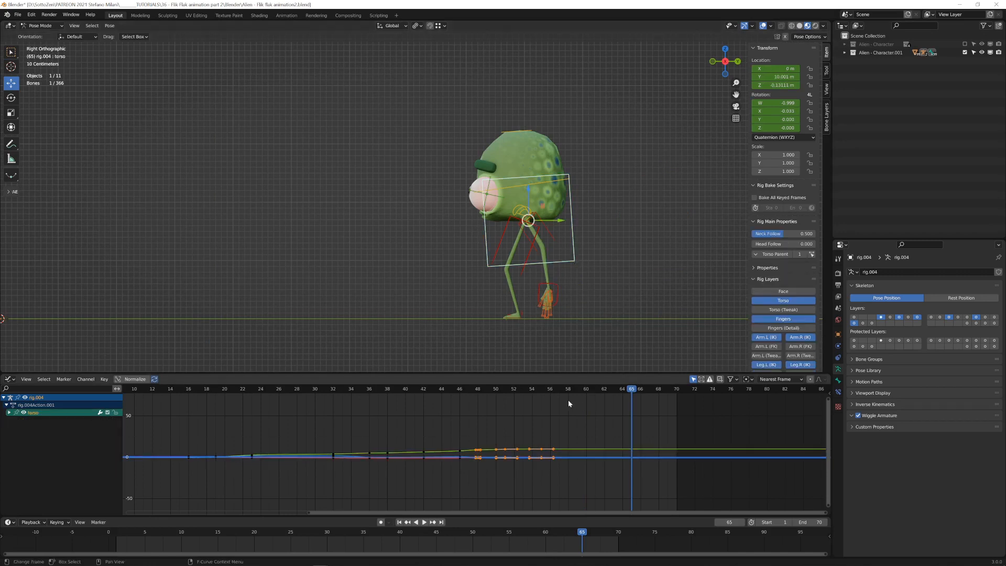
# Return to frame 55 and select both hand IK controls.
pyautogui.moveTo(514, 390); pyautogui.dragTo(542, 390)
pyautogui.scroll(1, 575, 284)
pyautogui.keyDown('shift'); pyautogui.moveTo(576, 284); pyautogui.dragTo(512, 255, button='middle'); pyautogui.keyUp('shift')
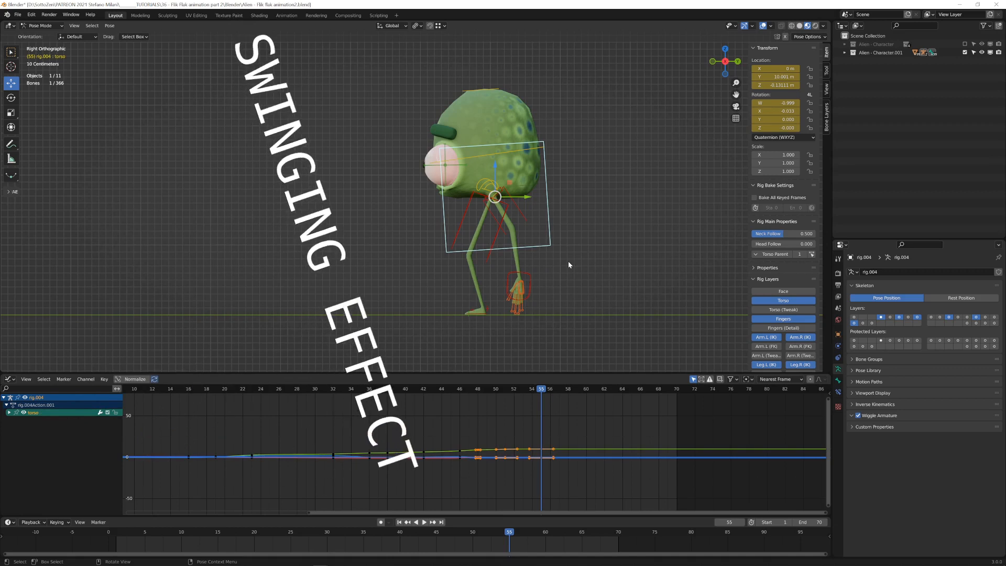
pyautogui.click(531, 281)
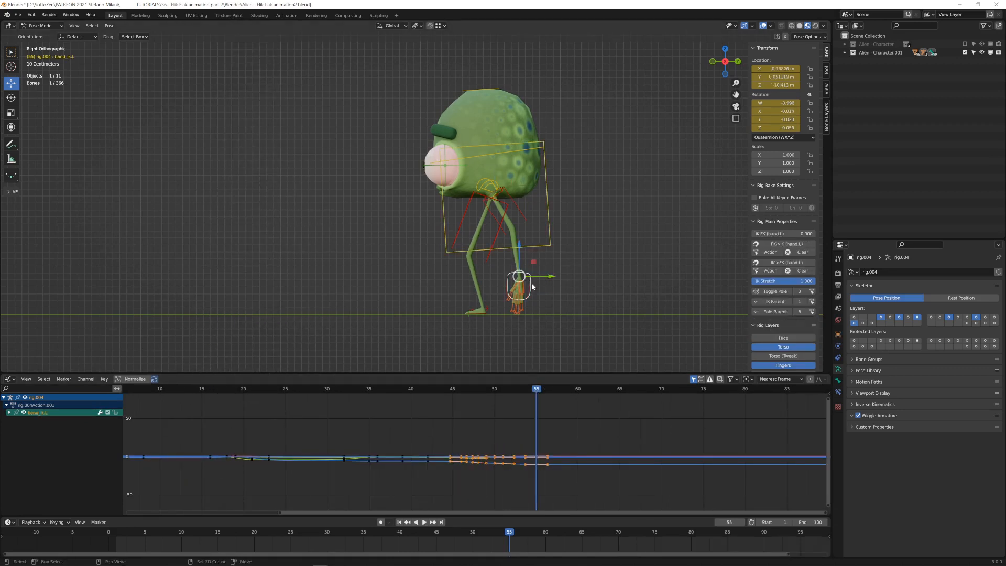
pyautogui.keyDown('shift'); pyautogui.click(534, 290); pyautogui.keyUp('shift')
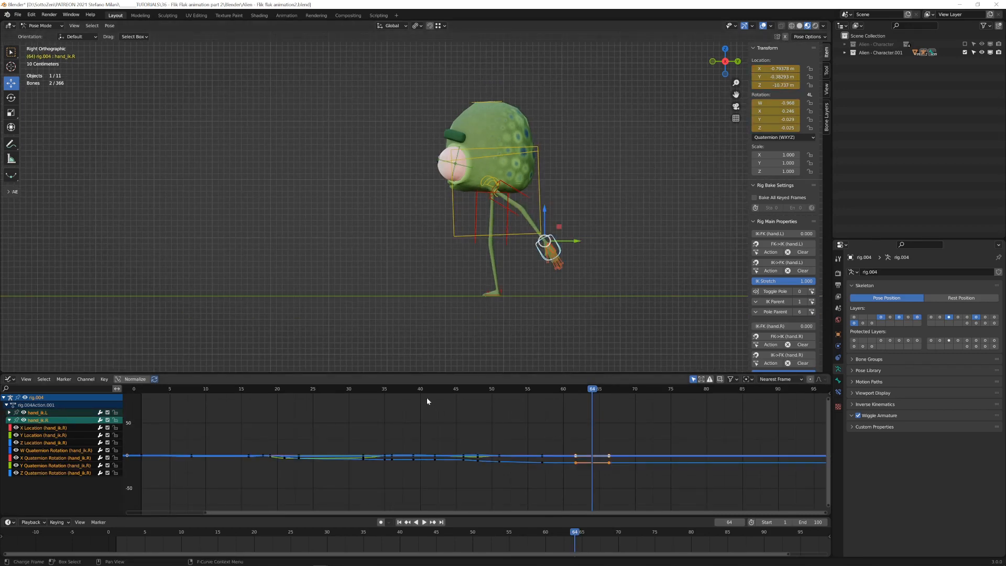
# At frame 57, move both hand controls further back and up, and keyframe their new position.
pyautogui.click(427, 397)
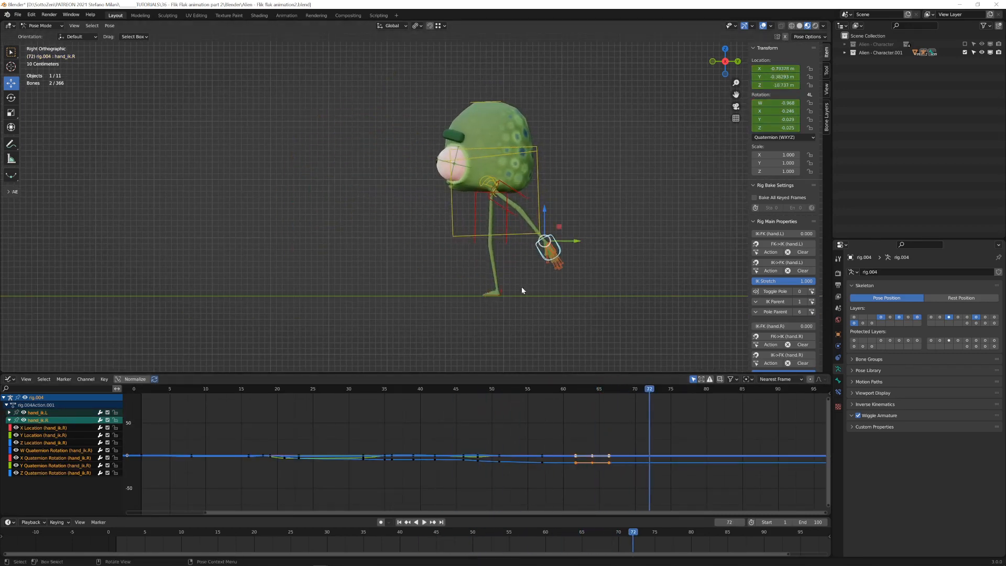
pyautogui.click(465, 389)
pyautogui.press('space')
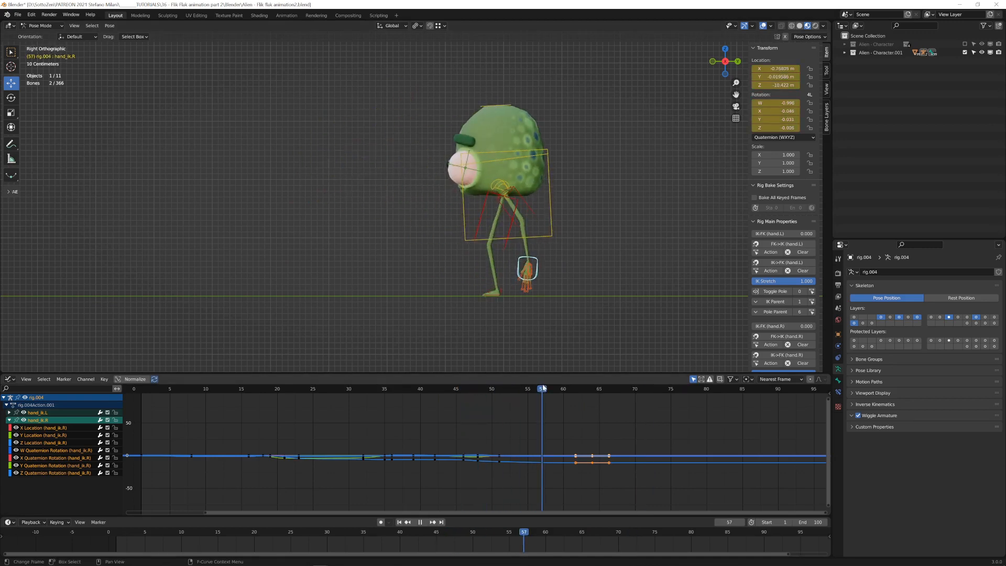
pyautogui.press('g')
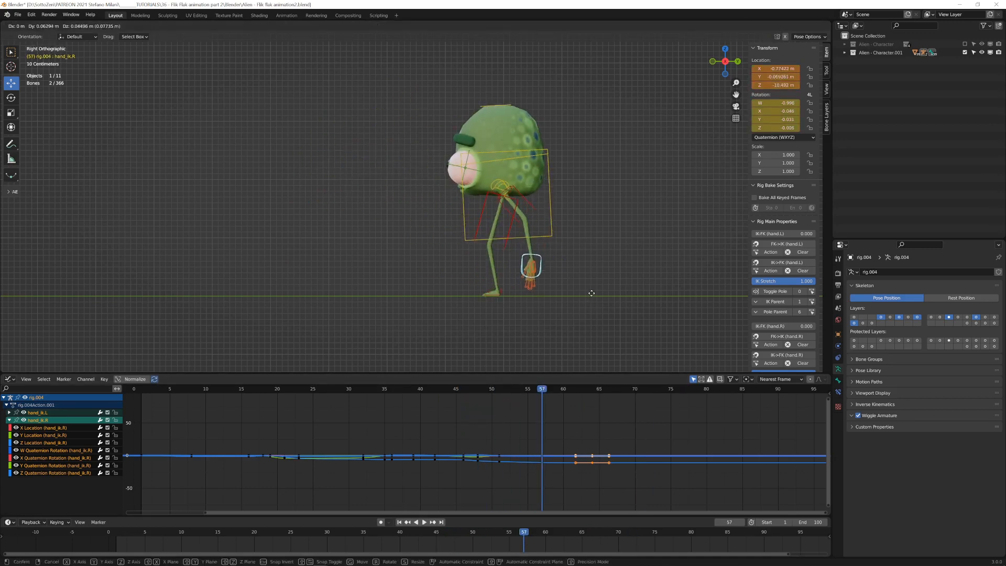
pyautogui.click(596, 288)
pyautogui.press('i')
pyautogui.click(599, 289)
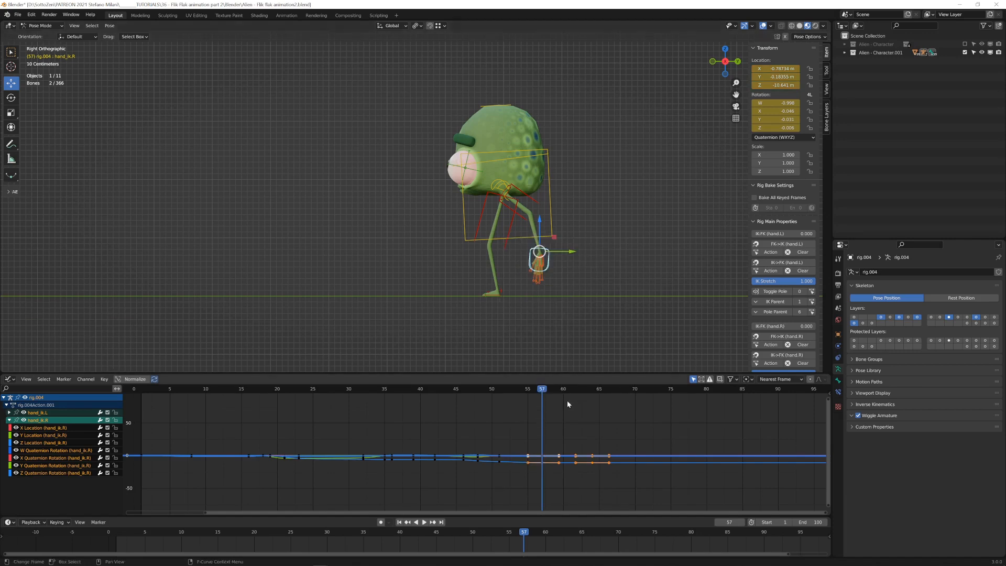
# Replay the rise from about frames 44 to 48 to examine the backward arm swing.
pyautogui.click(466, 388)
pyautogui.press('space')
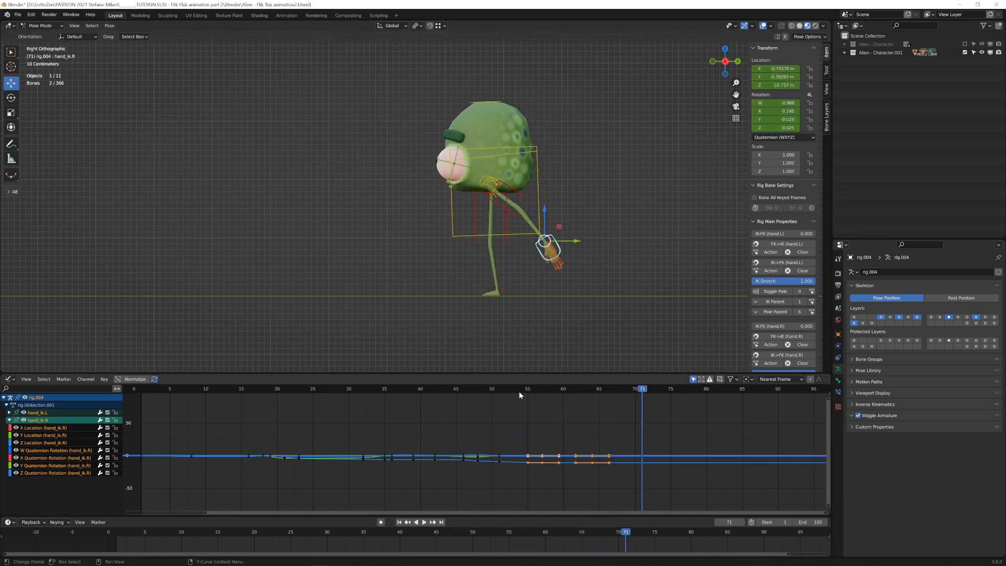
pyautogui.click(481, 389)
pyautogui.press('space')
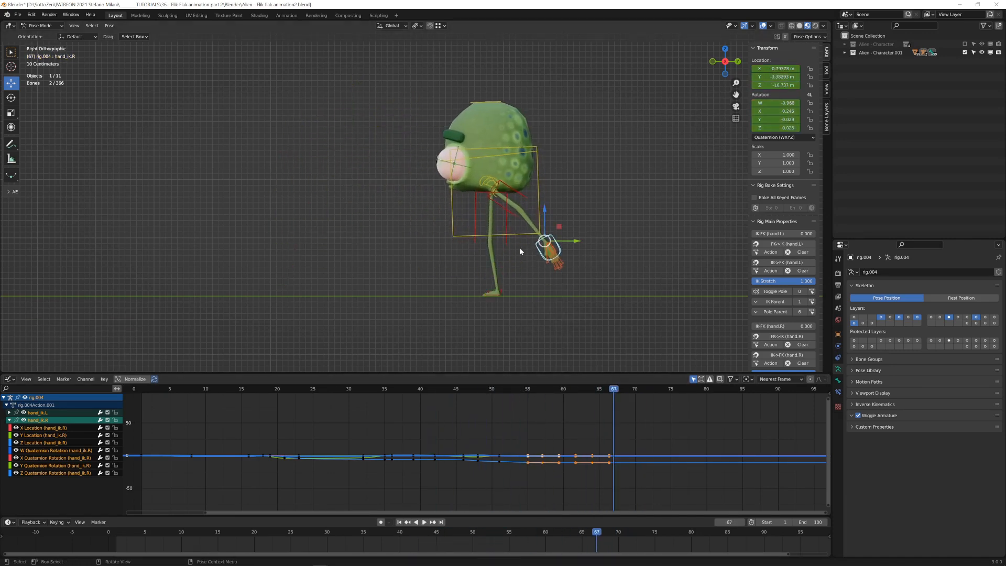
pyautogui.click(483, 423)
pyautogui.press('space')
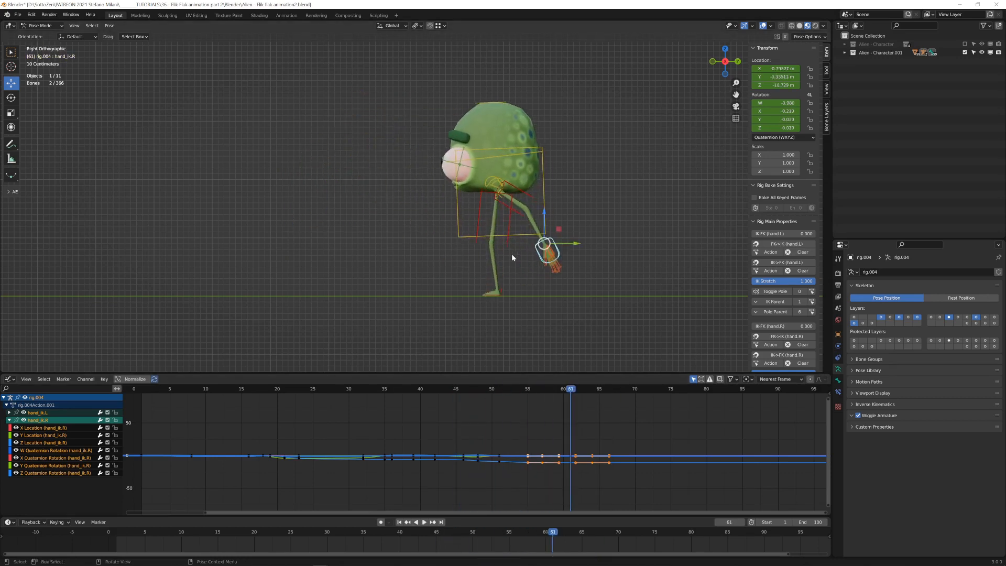
pyautogui.click(448, 388)
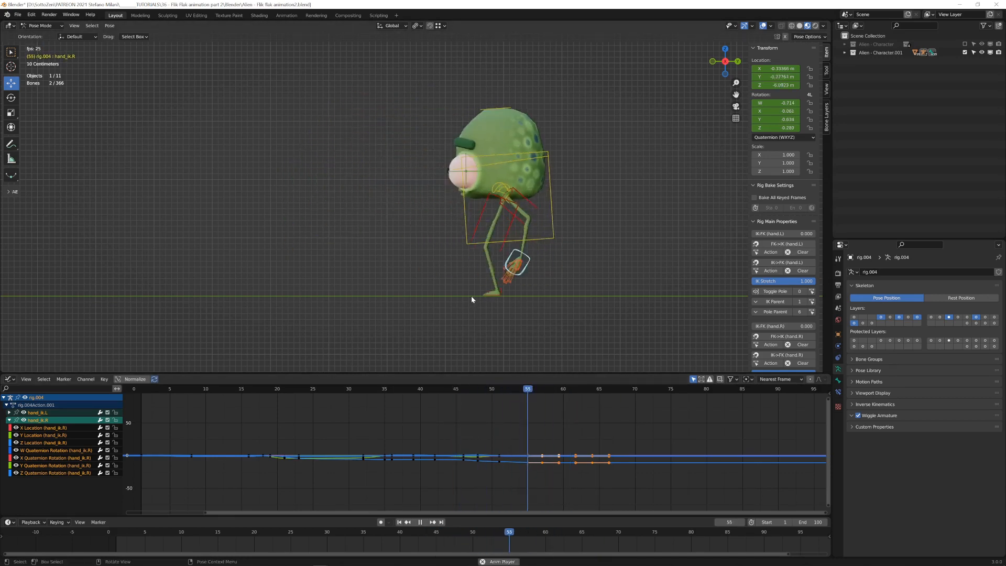
# At frame 64, rotate both hand controls about 26° further backward and keyframe the new rotation.
pyautogui.moveTo(491, 392); pyautogui.dragTo(594, 395)
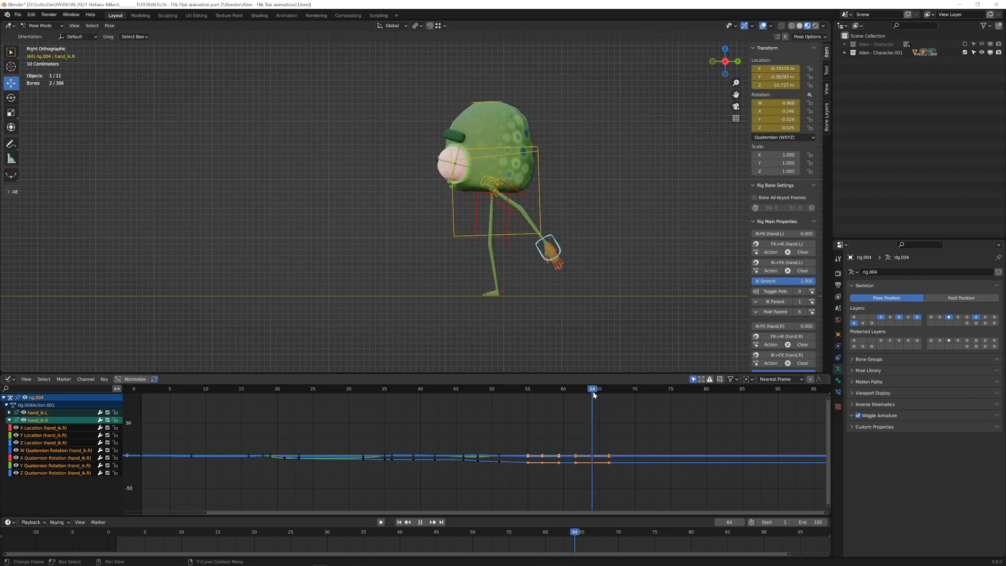
pyautogui.press('r')
pyautogui.click(616, 235)
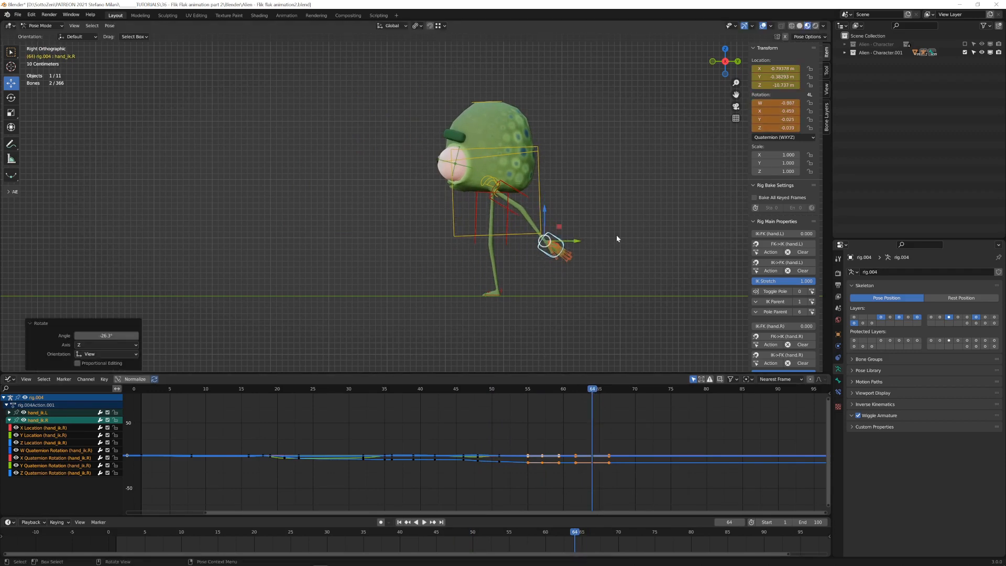
pyautogui.press('i')
pyautogui.click(617, 218)
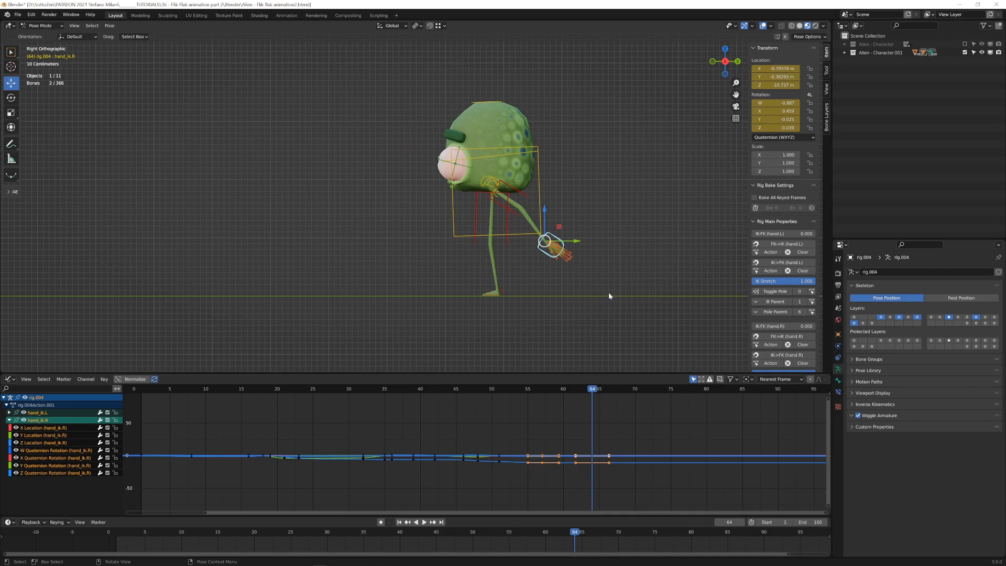
# Play back the arm swing from about frame 50 and step through the frames to frame 70.
pyautogui.click(495, 392)
pyautogui.press('space')
pyautogui.press('space')
pyautogui.press('Right')
pyautogui.press('Down')
pyautogui.press('Down')
pyautogui.press('Right')
pyautogui.press('Right')
pyautogui.press('Right')
pyautogui.press('Right')
pyautogui.press('Right')
pyautogui.press('Right')
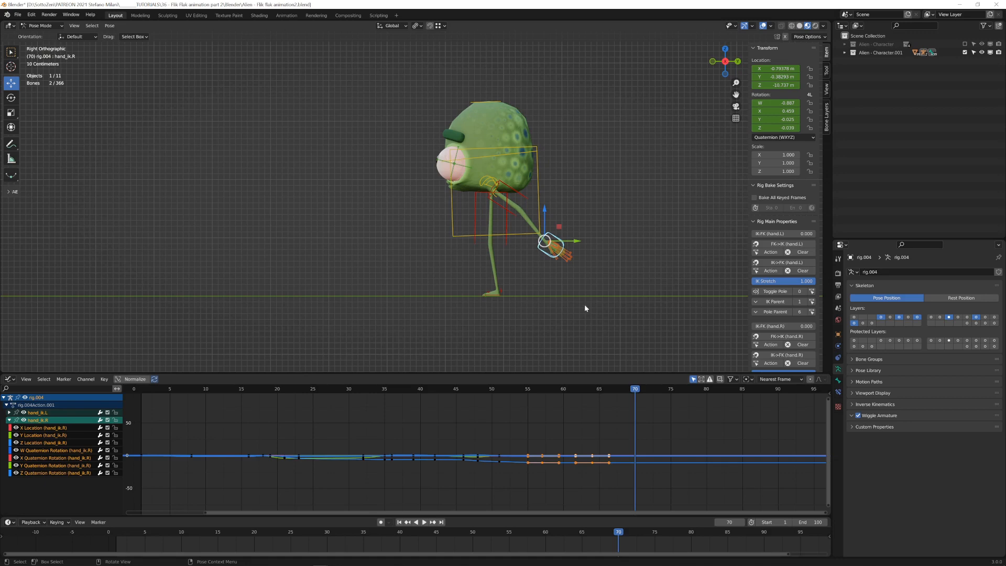
# At frame 70, move both hand controls about 1.11 m forward and 0.34 m down, rotate them about 90°, and insert a Rotation keyframe.
pyautogui.press('g')
pyautogui.click(552, 282)
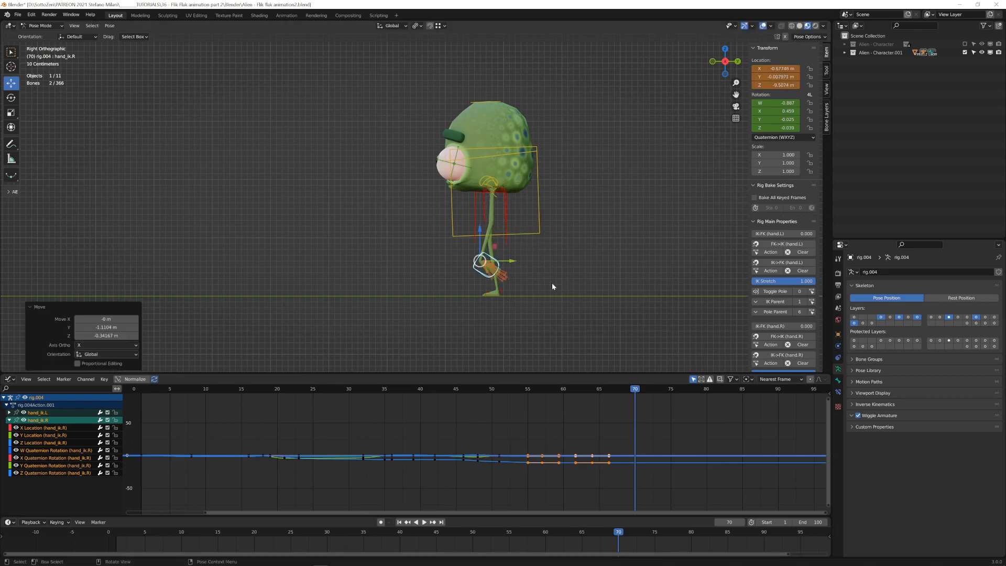
pyautogui.press('r')
pyautogui.click(483, 336)
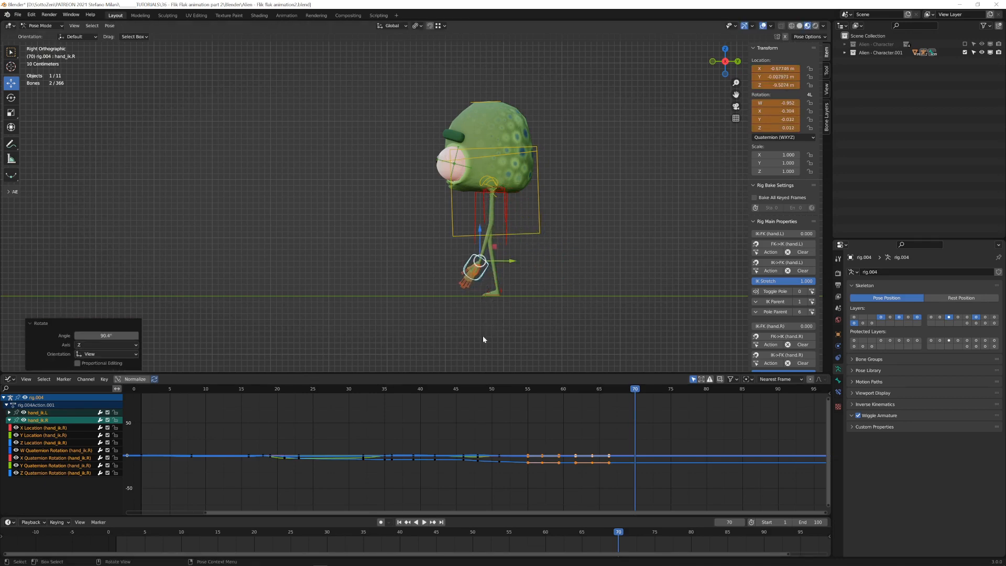
pyautogui.press('i')
pyautogui.click(483, 336)
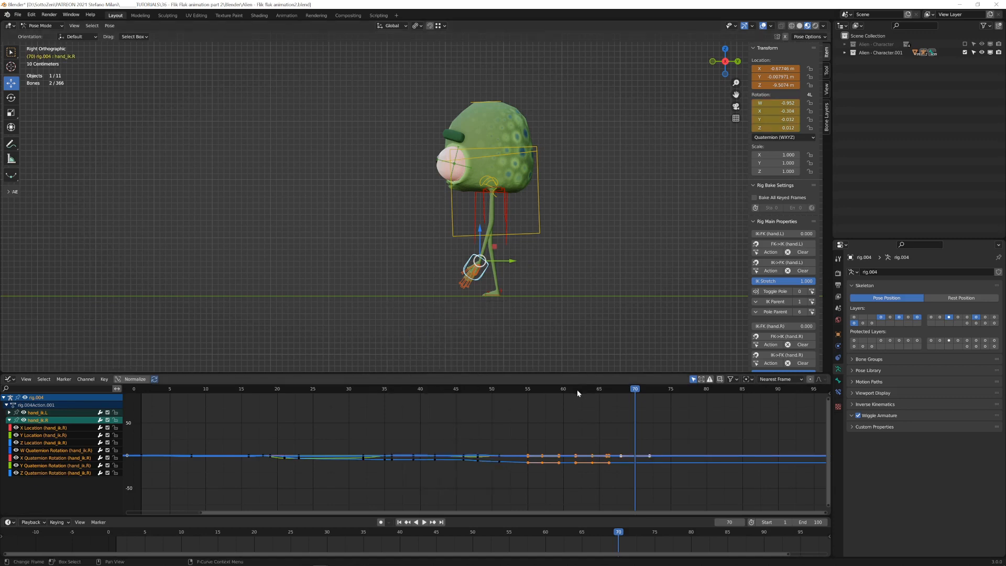
# Play back the animation from about frame 58 to check the hands' forward swing.
pyautogui.click(546, 390)
pyautogui.press('space')
pyautogui.press('space')
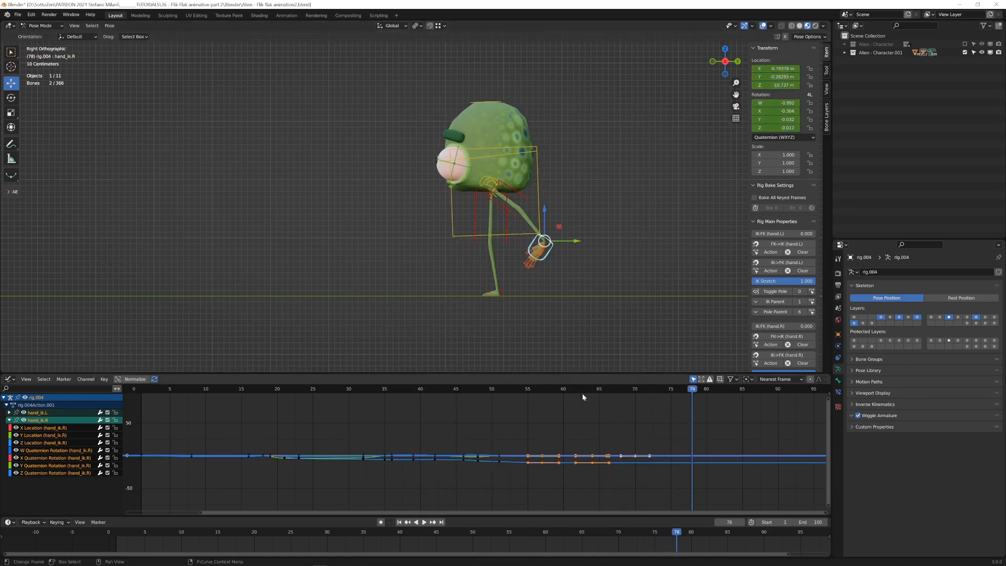
# At frame 70, move both hand controls forward and down past the standing leg, and insert an Available keyframe.
pyautogui.click(635, 390)
pyautogui.press('space')
pyautogui.press('g')
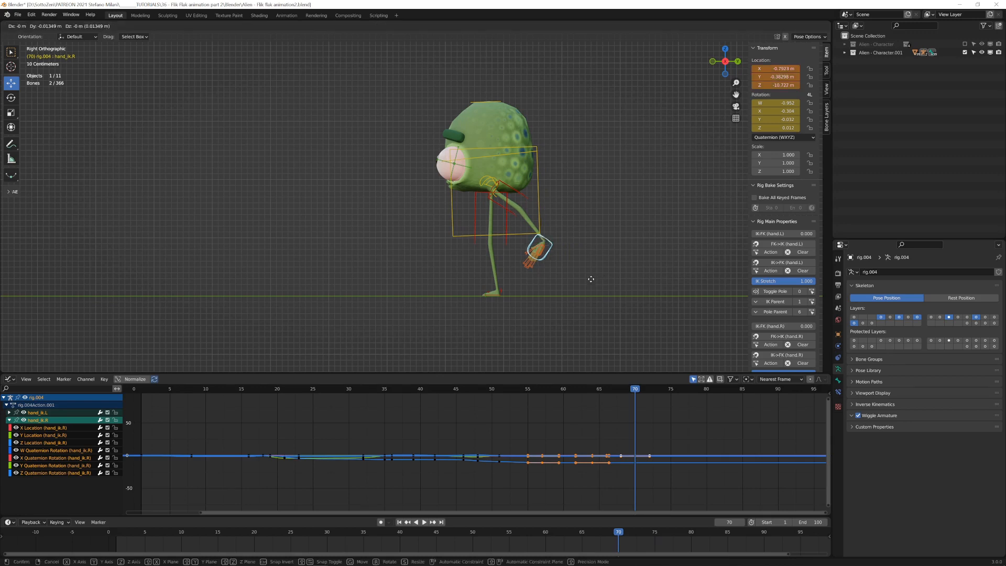
pyautogui.click(582, 304)
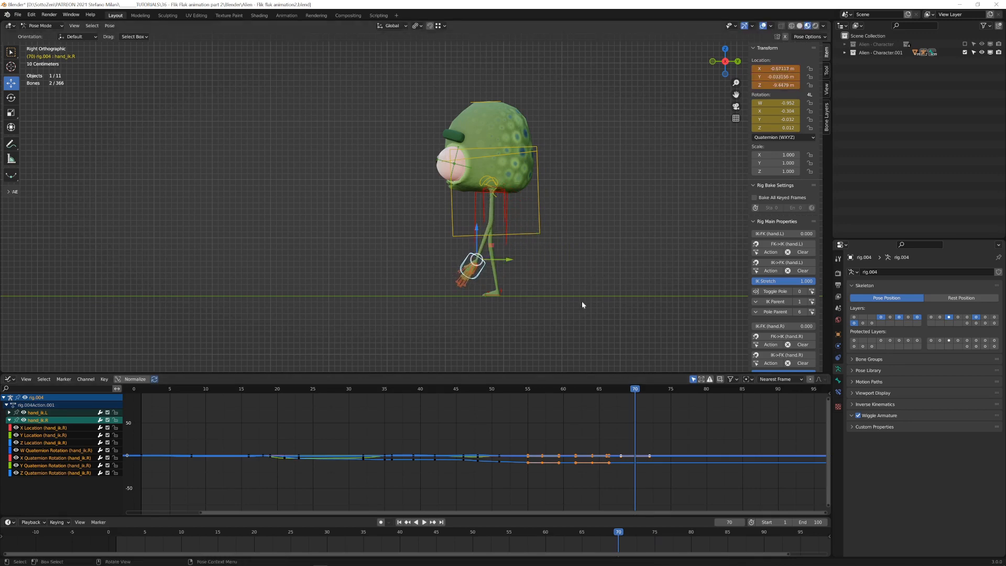
pyautogui.press('i')
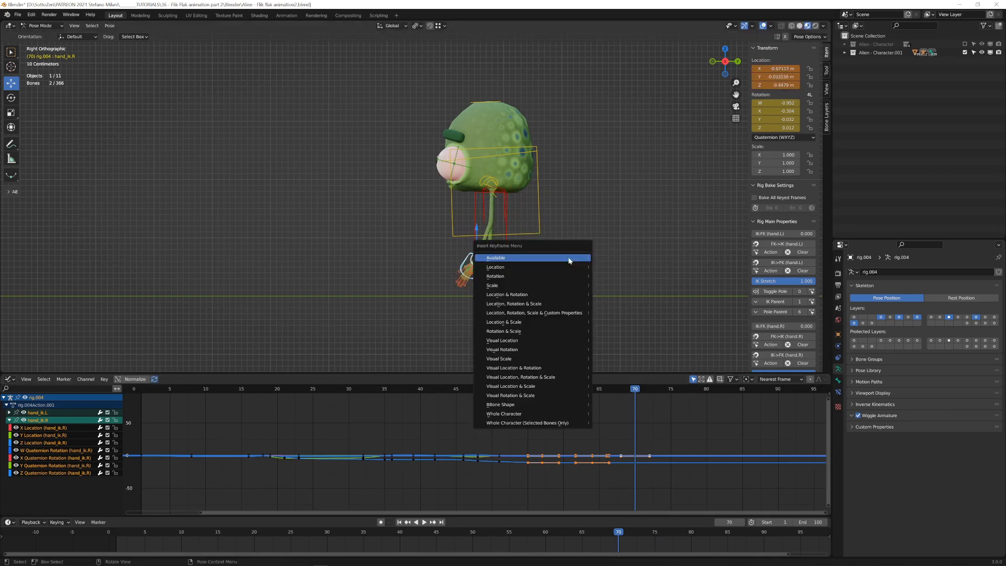
pyautogui.click(513, 259)
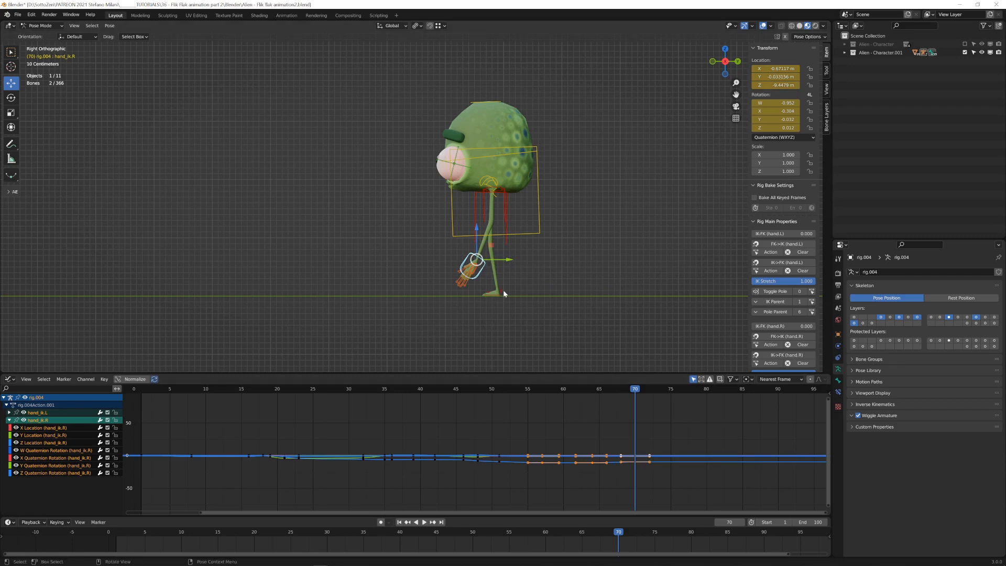
# Play back the hands' forward swing from about frame 55.
pyautogui.moveTo(635, 391); pyautogui.dragTo(527, 392)
pyautogui.press('space')
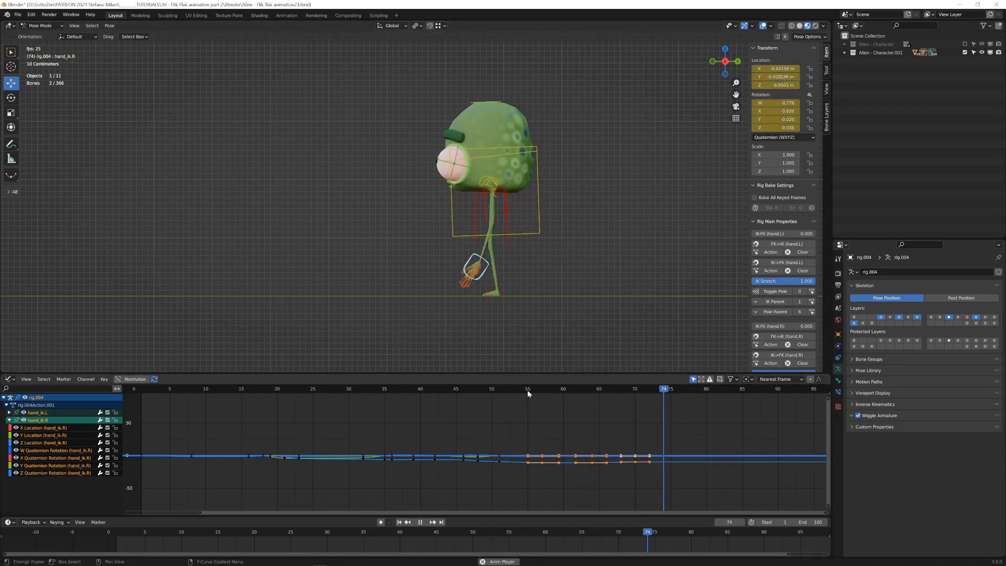
pyautogui.press('space')
# At frame 76, move both hand controls slightly forward and up, rotate them about 12.6°, and insert an Available keyframe.
pyautogui.moveTo(596, 390); pyautogui.dragTo(637, 389)
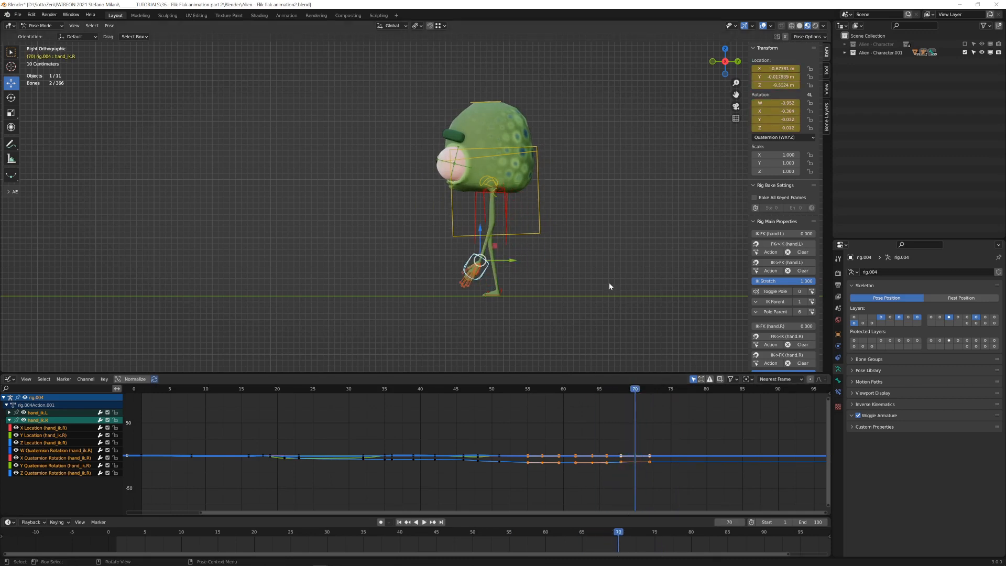
pyautogui.press('Right')
pyautogui.press('Right')
pyautogui.press('Right')
pyautogui.press('Right')
pyautogui.press('Right')
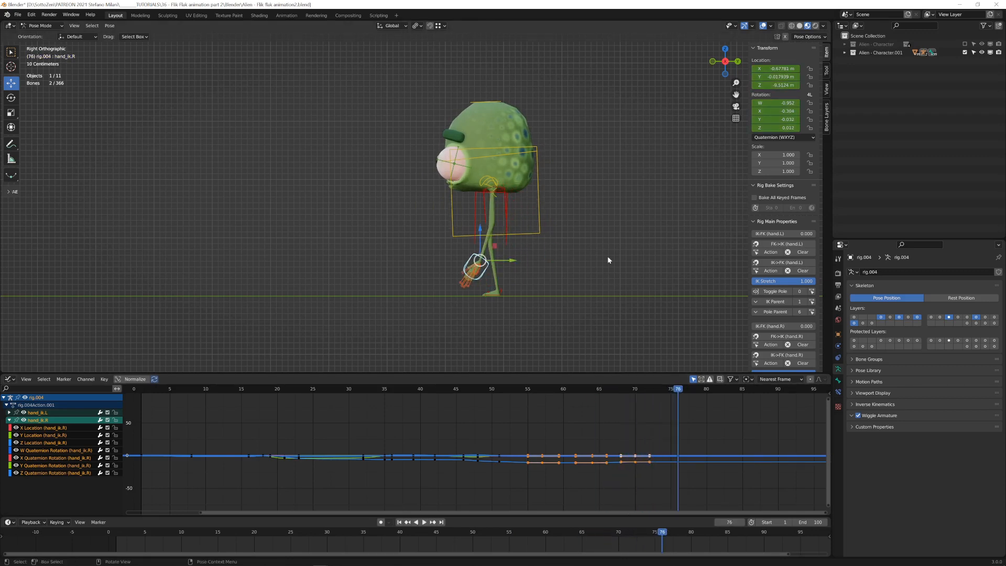
pyautogui.press('g')
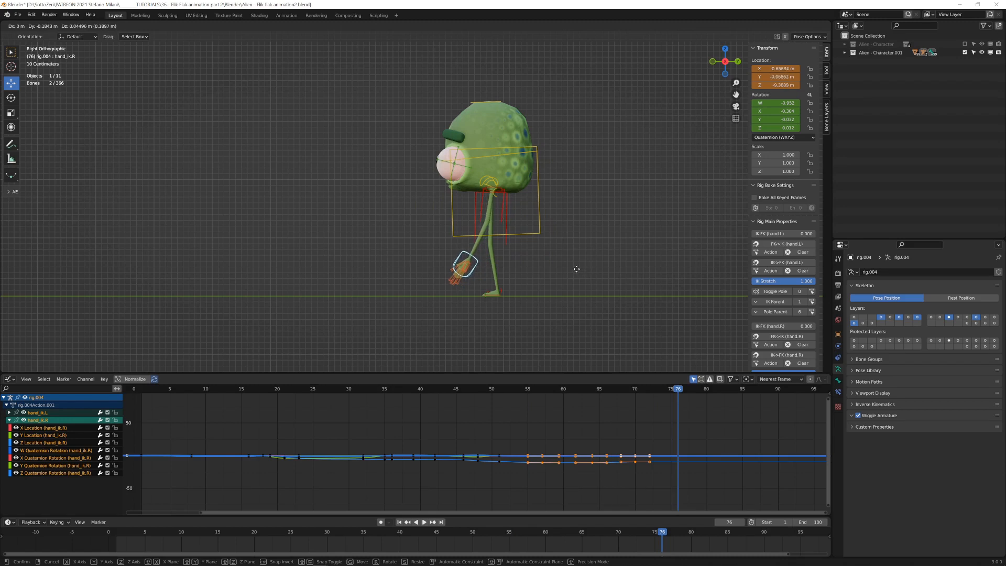
pyautogui.click(579, 271)
pyautogui.press('r')
pyautogui.click(591, 292)
pyautogui.press('i')
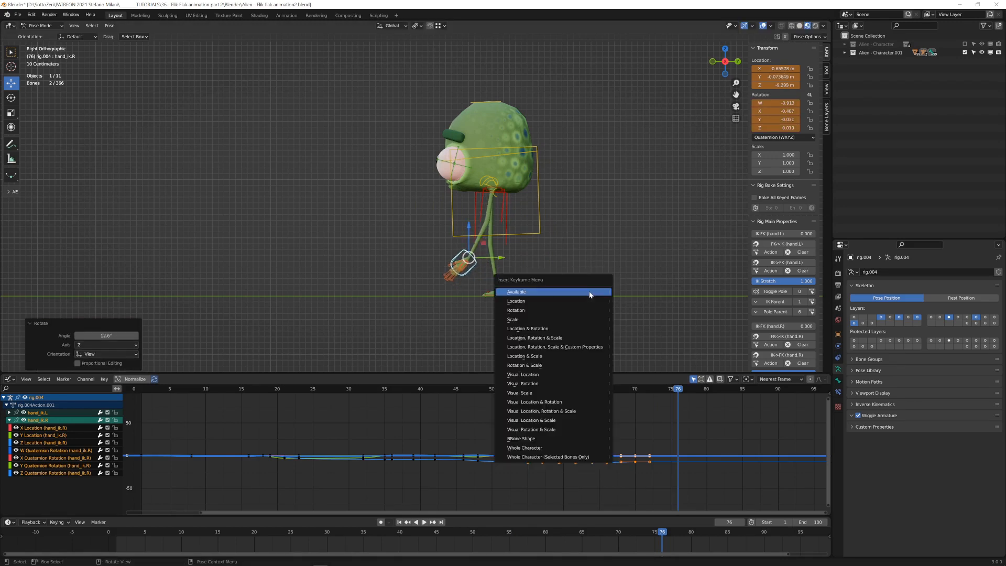
pyautogui.click(590, 292)
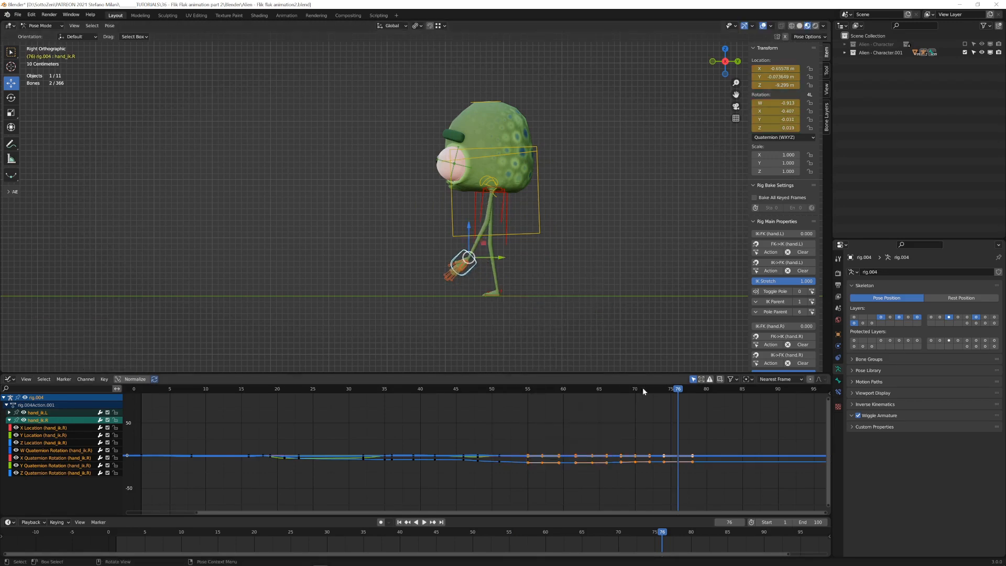
# Play back the arm swing from about frame 61 to check the new frame 76 pose.
pyautogui.click(573, 388)
pyautogui.press('space')
pyautogui.press('space')
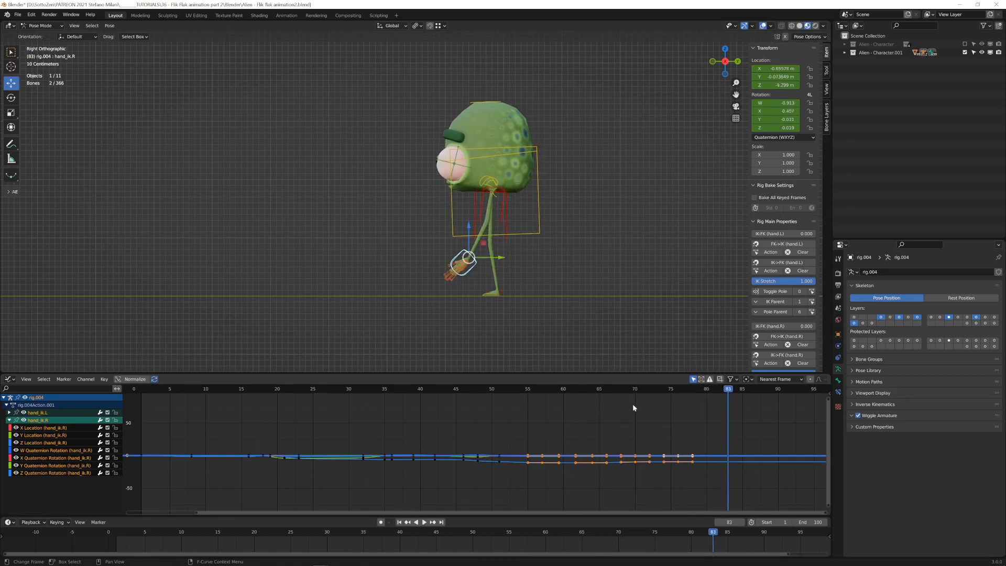
# At frame 84, move both hand controls about 0.42 m backward and 0.11 m down, rotate them about -67°, and insert an Available keyframe.
pyautogui.moveTo(644, 395); pyautogui.dragTo(672, 392)
pyautogui.click(678, 391)
pyautogui.moveTo(683, 419); pyautogui.dragTo(485, 421, button='middle')
pyautogui.press('space')
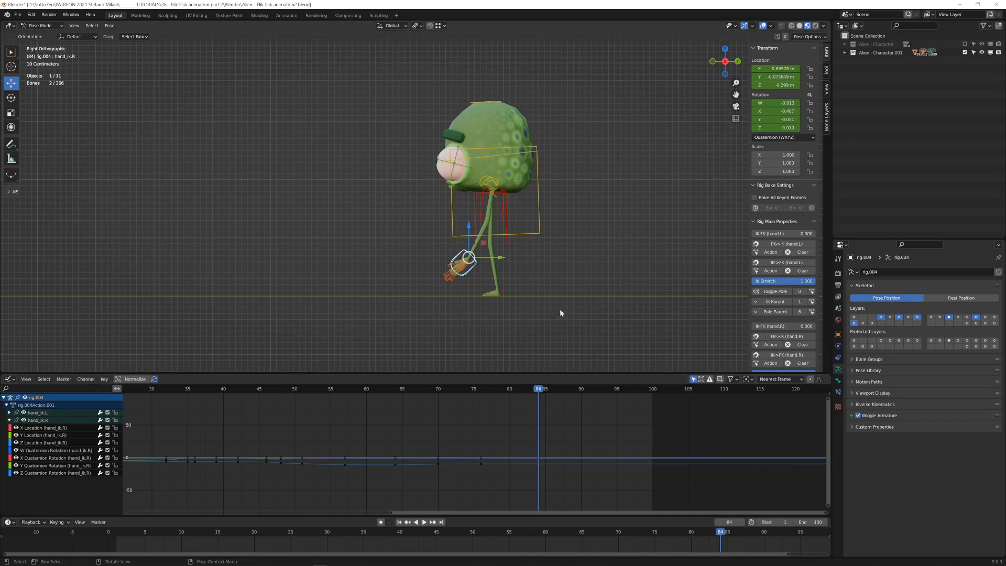
pyautogui.press('g')
pyautogui.click(586, 315)
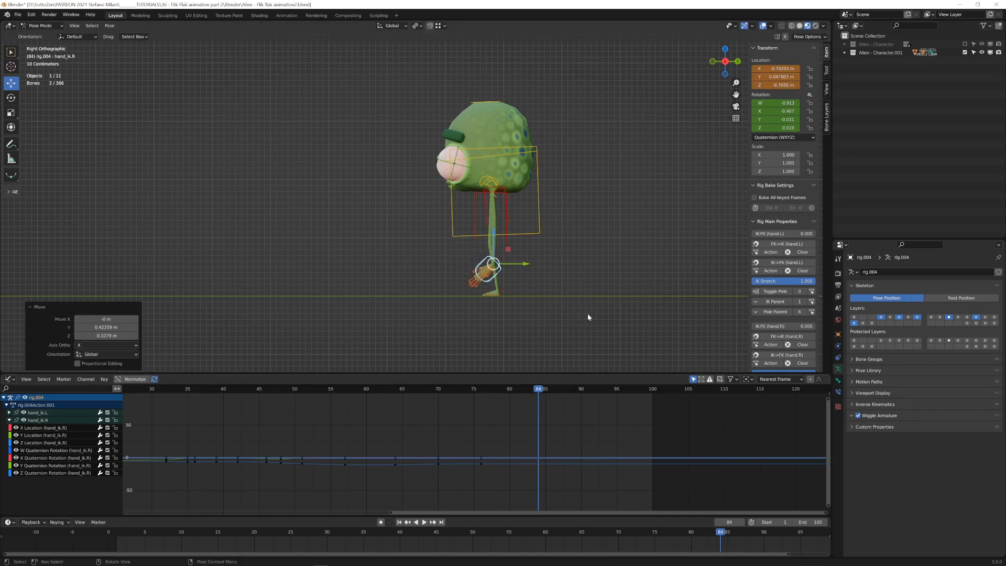
pyautogui.press('r')
pyautogui.click(579, 185)
pyautogui.press('i')
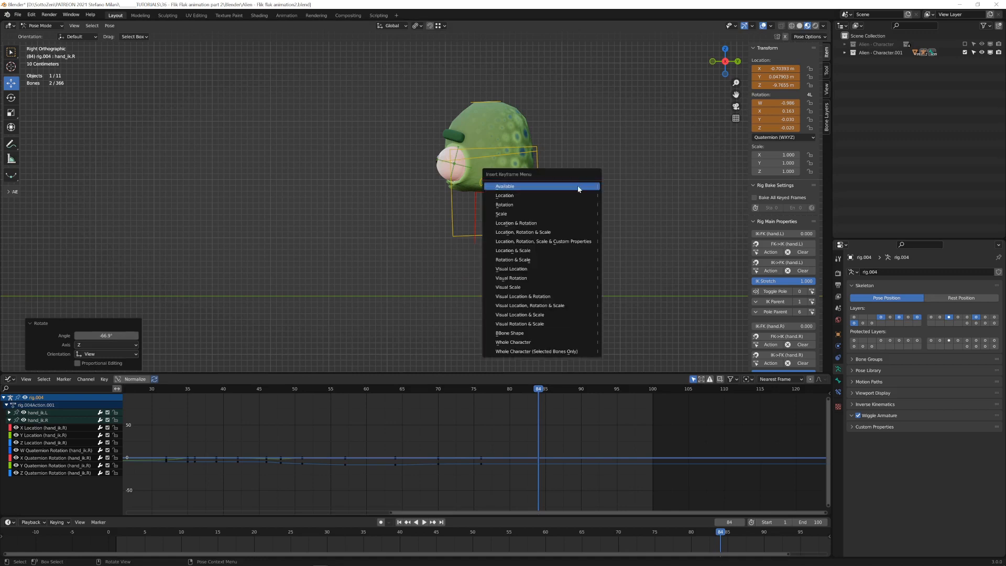
pyautogui.click(574, 187)
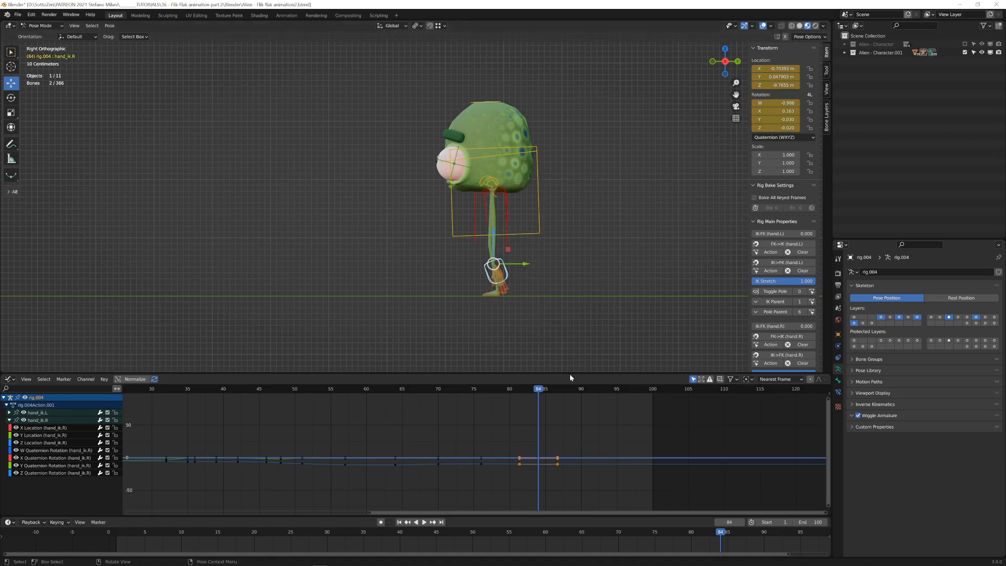
# Play back the arm swing from about frame 56 to check the hands' backward motion.
pyautogui.click(340, 390)
pyautogui.press('space')
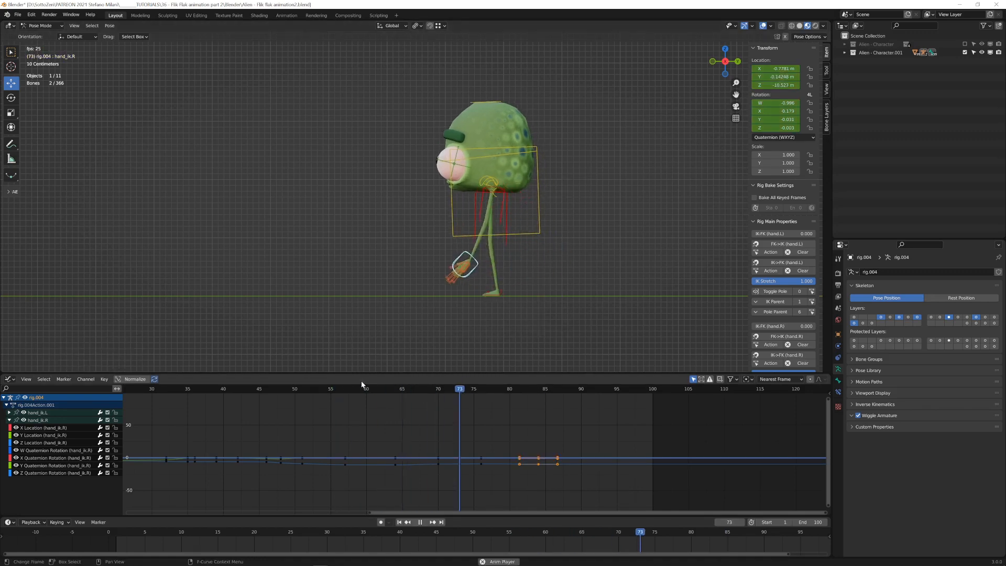
pyautogui.press('space')
# At frame 96, move both hand controls about 0.13 m forward, rotate them about 39° in total, and insert an Available keyframe.
pyautogui.click(539, 390)
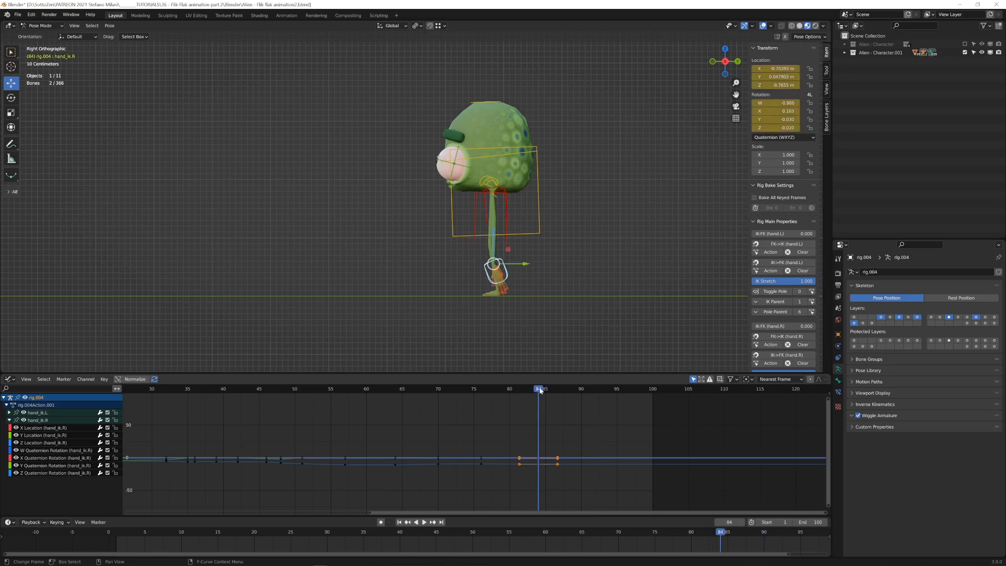
pyautogui.press('space')
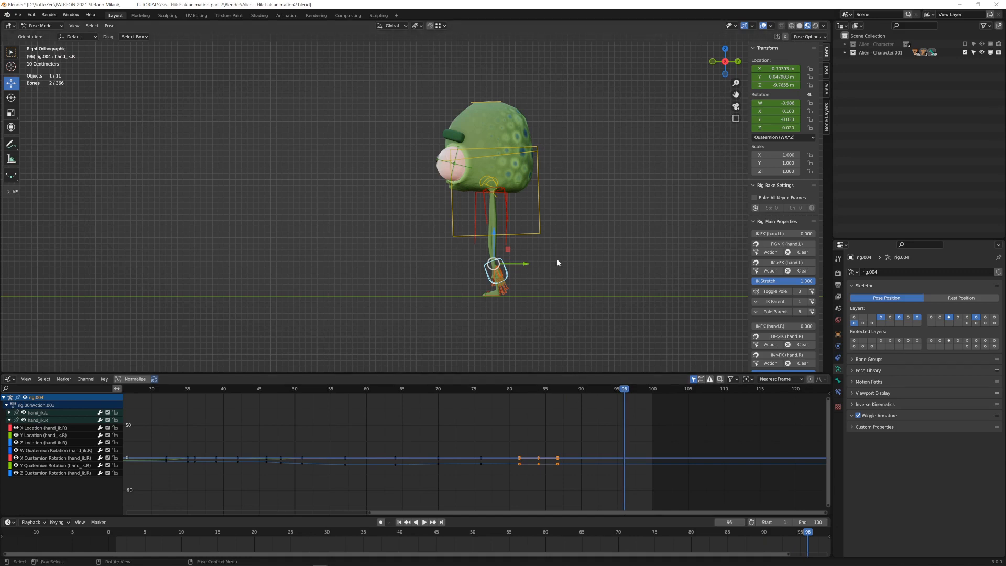
pyautogui.press('r')
pyautogui.click(552, 286)
pyautogui.press('g')
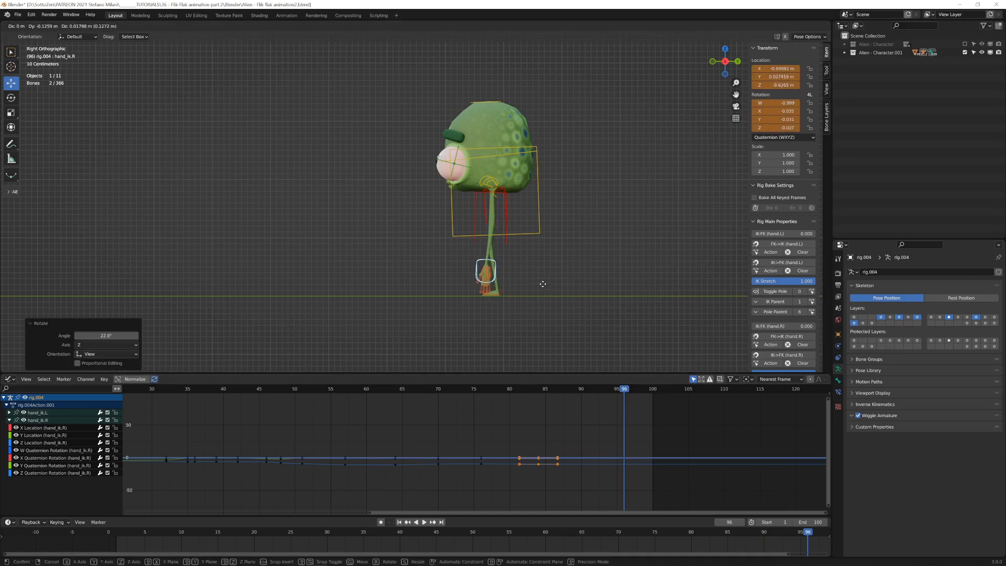
pyautogui.click(543, 283)
pyautogui.press('r')
pyautogui.click(559, 297)
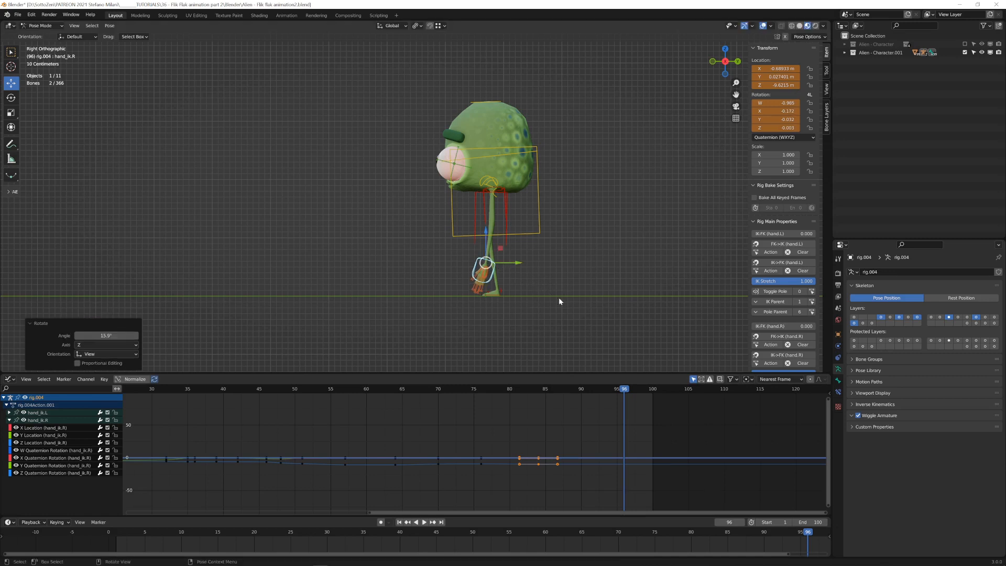
pyautogui.press('i')
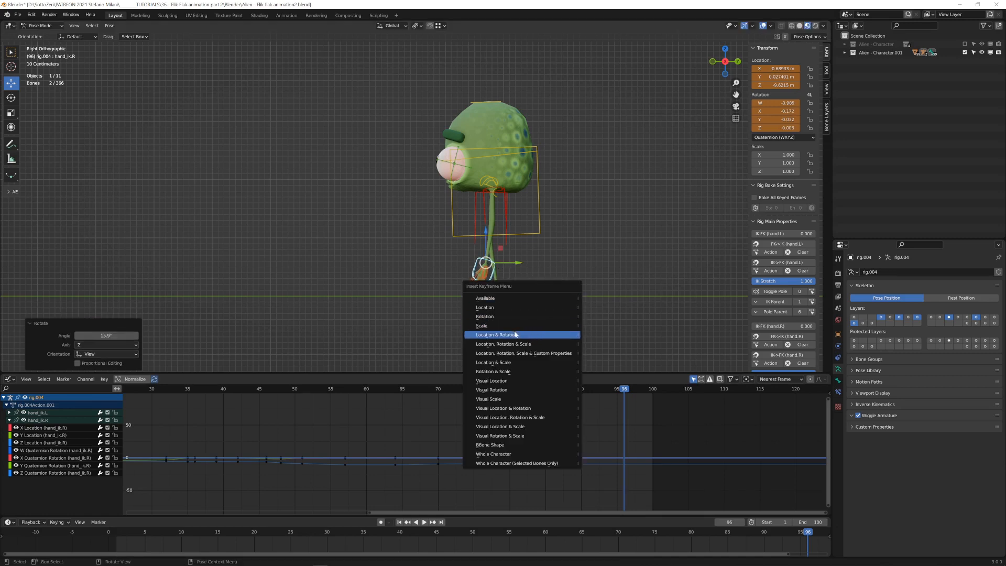
pyautogui.click(514, 299)
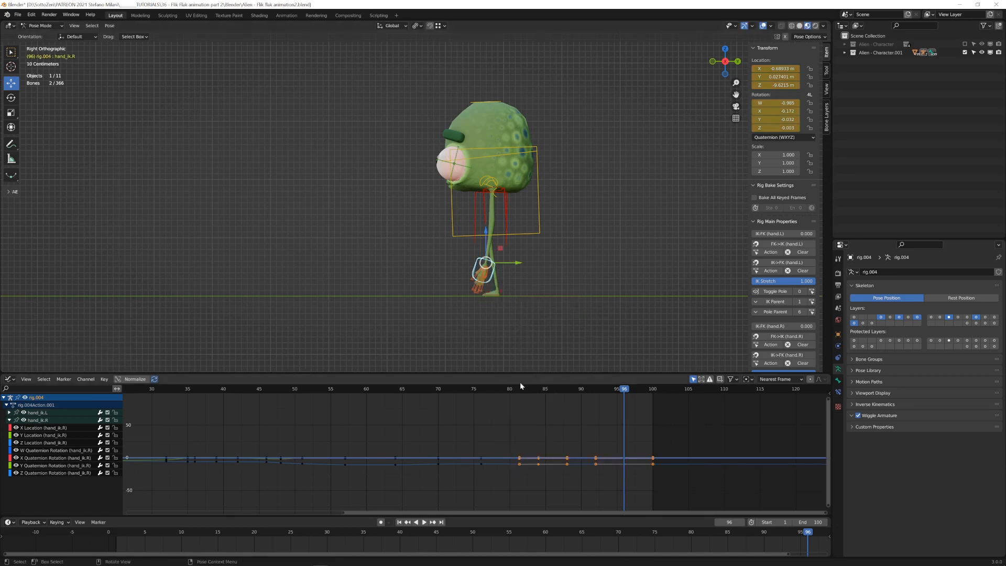
# Play back the arm swing from about frame 72 and set the scene's end frame to 120.
pyautogui.click(451, 388)
pyautogui.press('space')
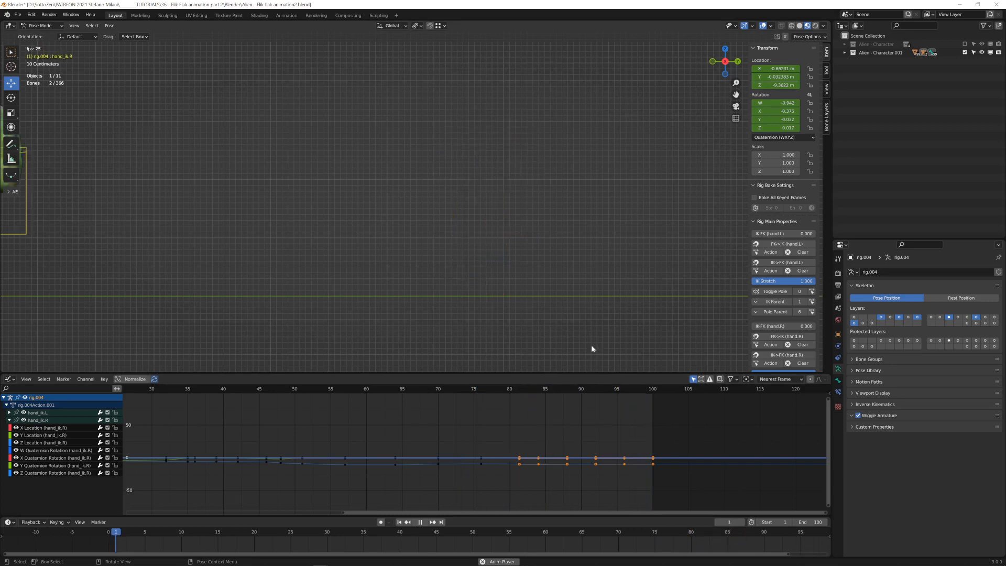
pyautogui.press('space')
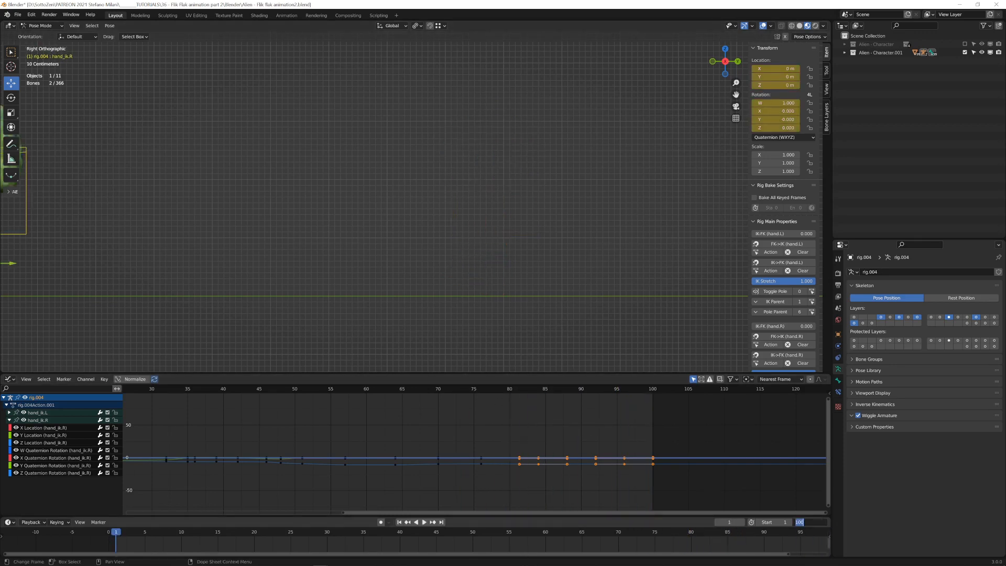
pyautogui.write('120')
pyautogui.press('Return')
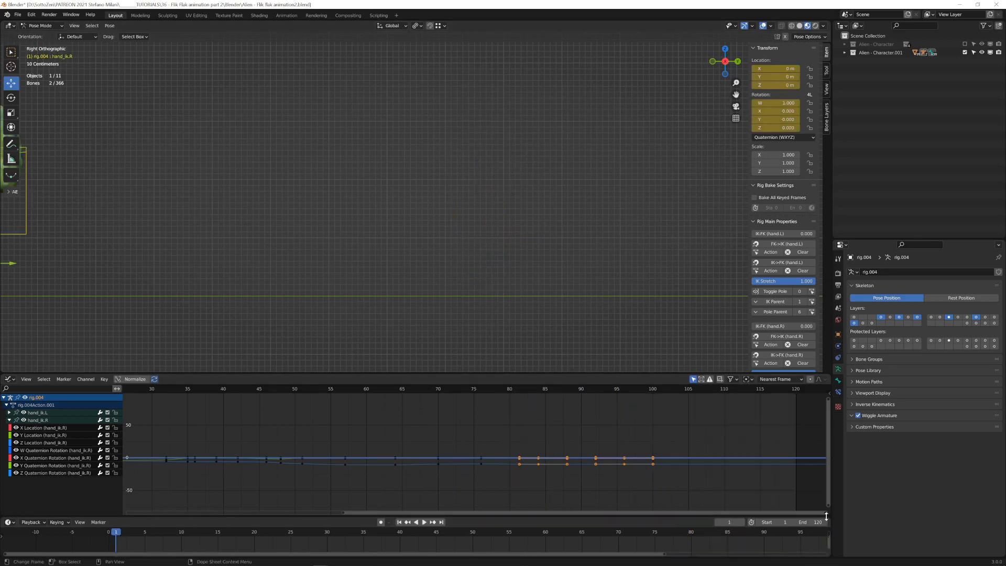
# Play back the settling arm swing twice, starting from about frame 69.
pyautogui.click(427, 390)
pyautogui.press('space')
pyautogui.press('space')
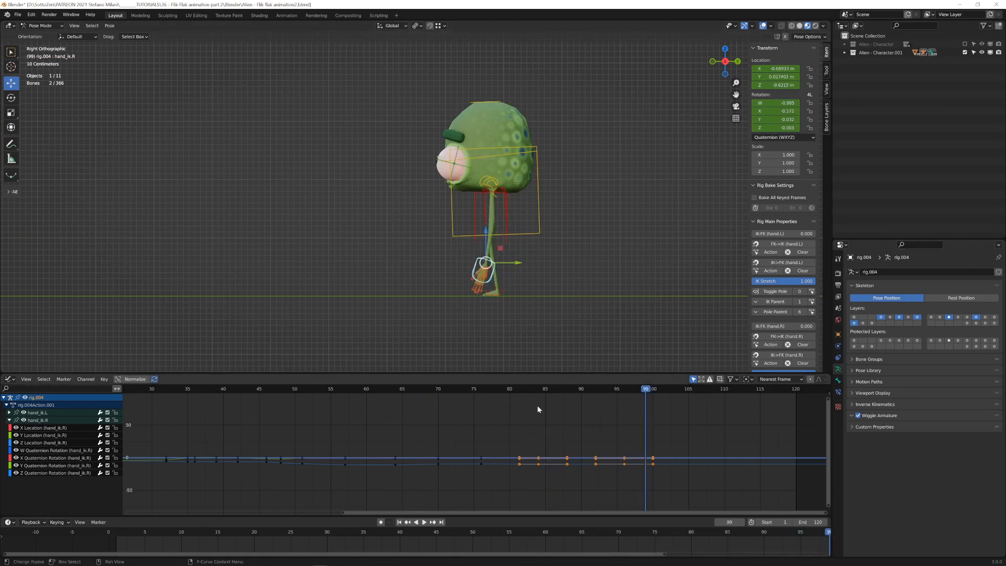
pyautogui.click(435, 389)
pyautogui.press('space')
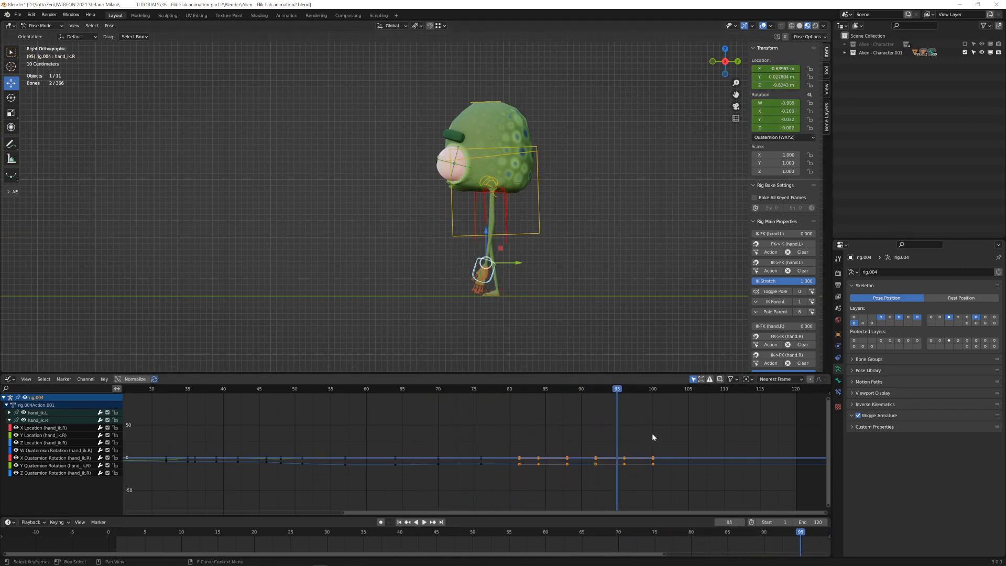
# Select the hand keyframes at frame 96 and move them along the time axis to frame 105.
pyautogui.press('a')
pyautogui.press('a')
pyautogui.press('b')
pyautogui.moveTo(665, 447); pyautogui.dragTo(618, 482)
pyautogui.press('g')
pyautogui.press('x')
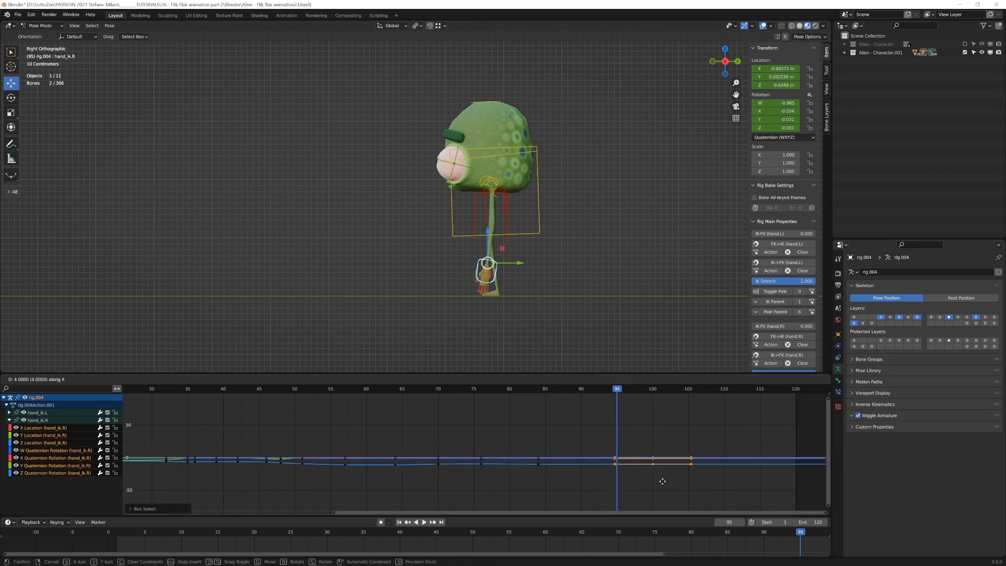
pyautogui.click(684, 481)
# Play back the animation to check the timing of the hands' final settle.
pyautogui.press('space')
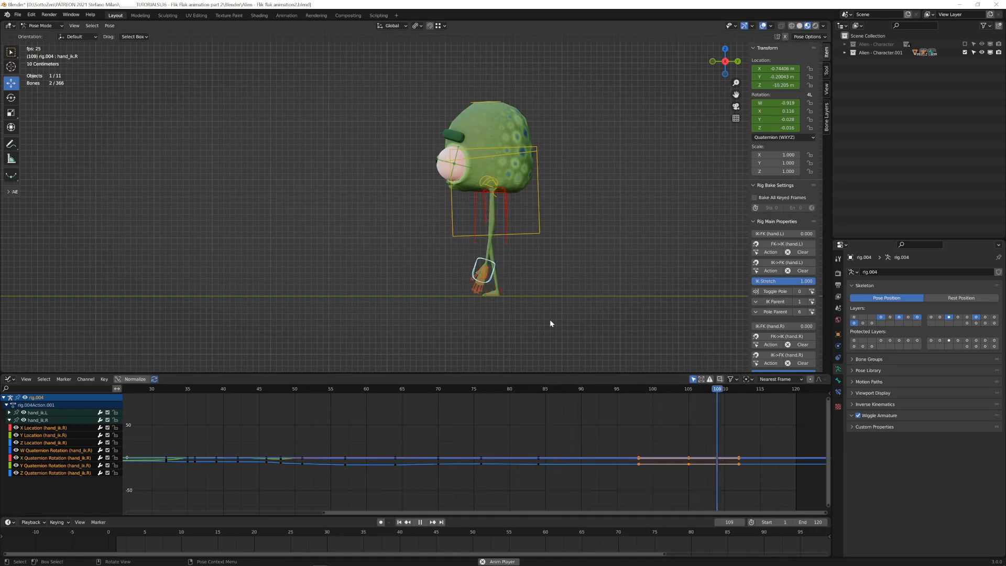
pyautogui.press('Escape')
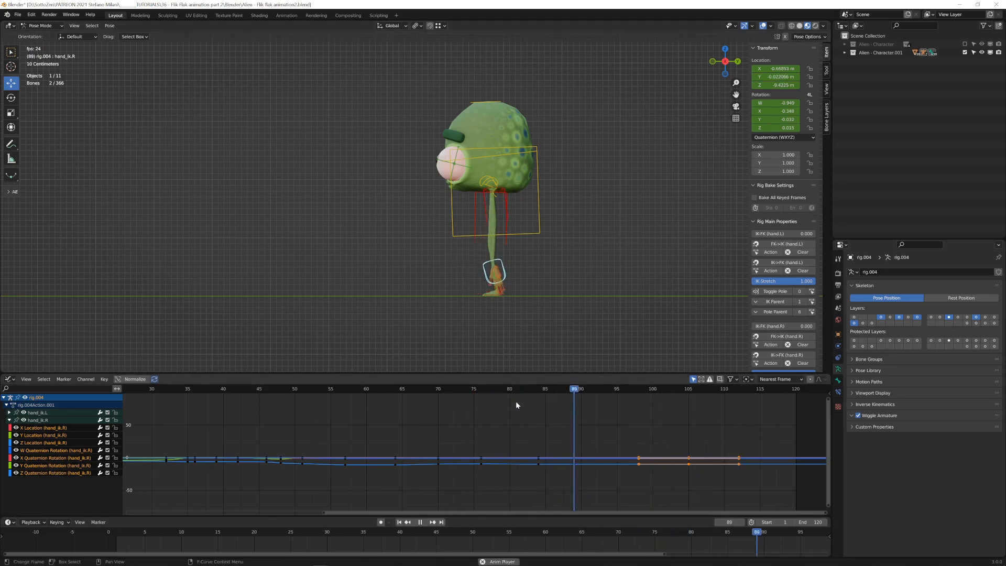
pyautogui.press('space')
# Select the hand keyframes at frame 84 and move them along the time axis to about frame 87.
pyautogui.press('a')
pyautogui.hotkey('alt', 'a')
pyautogui.press('b')
pyautogui.moveTo(530, 446); pyautogui.dragTo(551, 484)
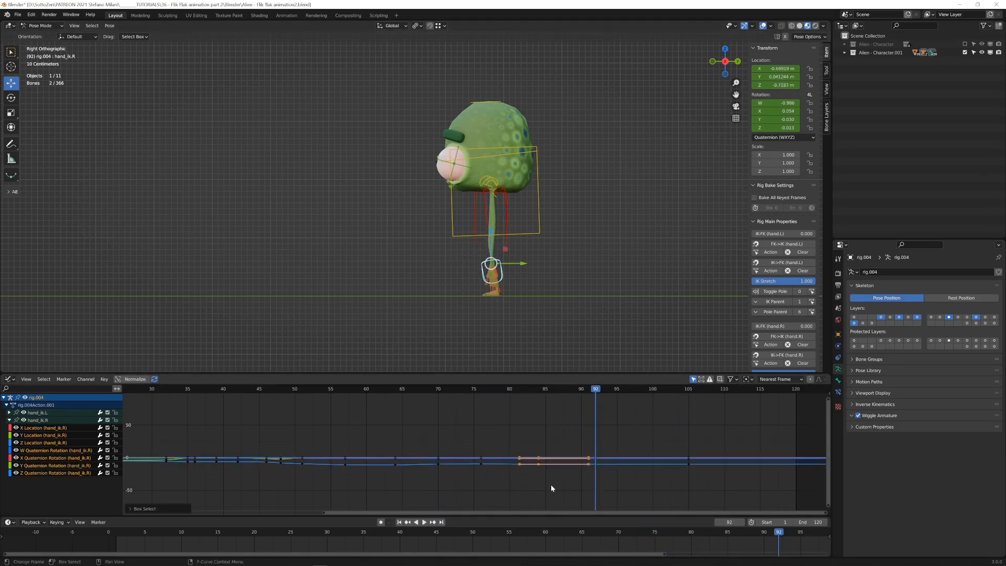
pyautogui.press('g')
pyautogui.press('x')
pyautogui.click(572, 485)
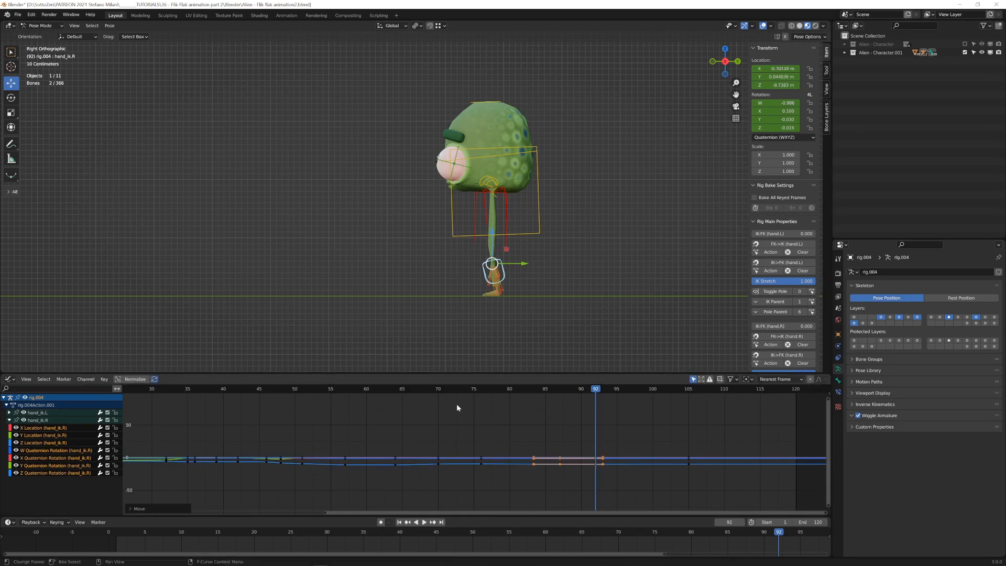
# Play back the retimed hand swing and inspect the alien's motion from an angled view.
pyautogui.press('space')
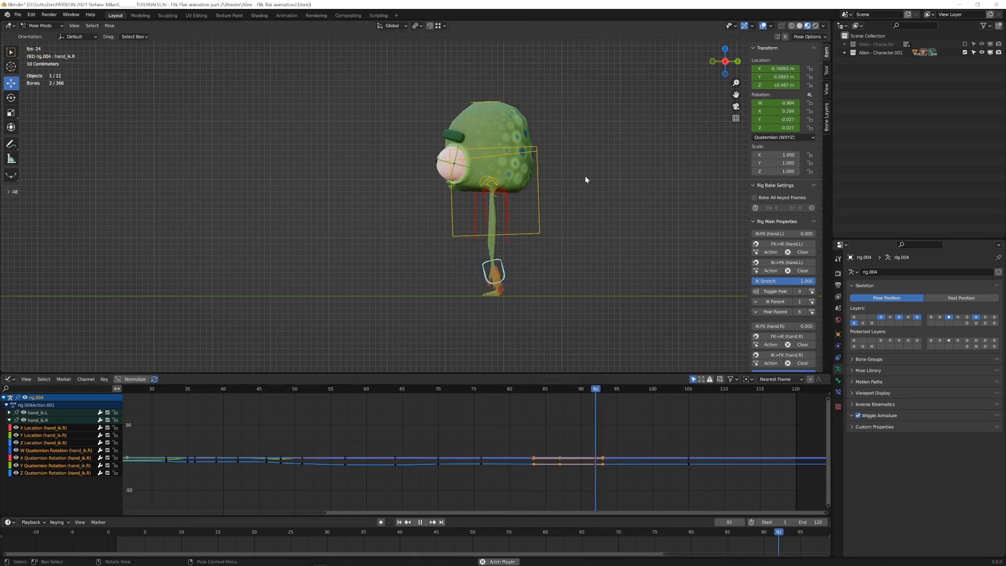
pyautogui.press('space')
pyautogui.moveTo(543, 256); pyautogui.dragTo(566, 258, button='middle')
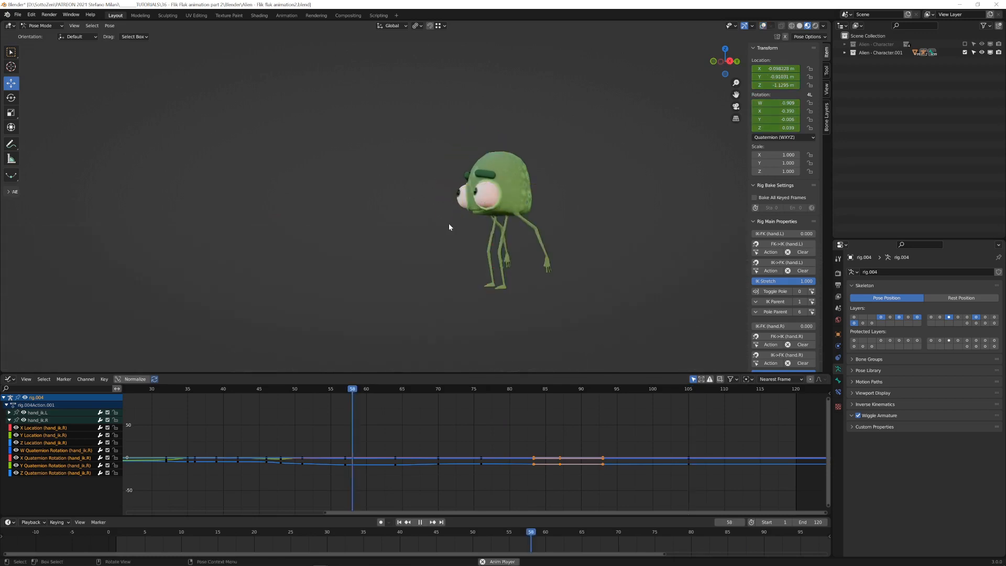
pyautogui.press('space')
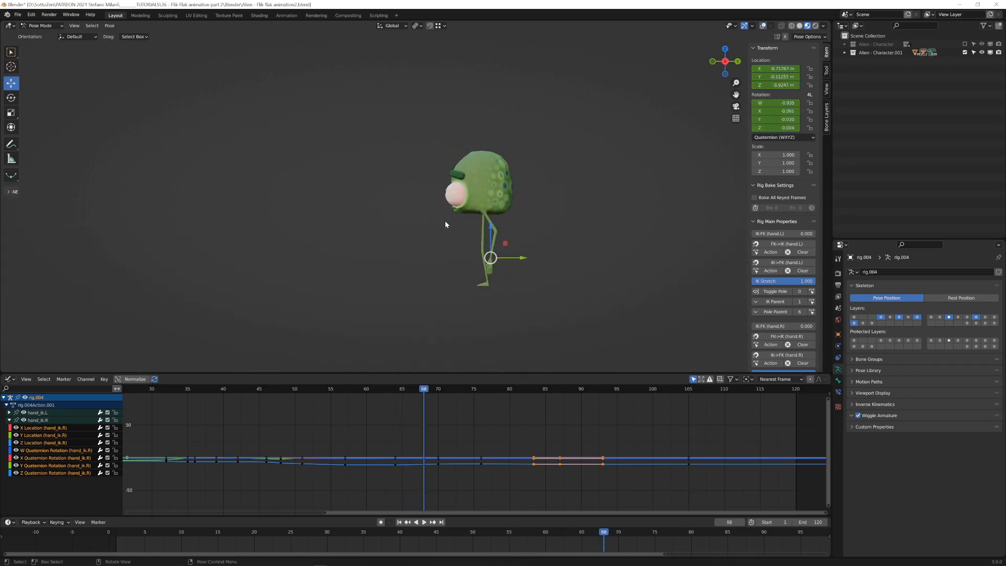
# With overlays shown, rotate the torso bone about 9.1° at frame 76, shift it back and down slightly, and key its location and rotation.
pyautogui.click(764, 26)
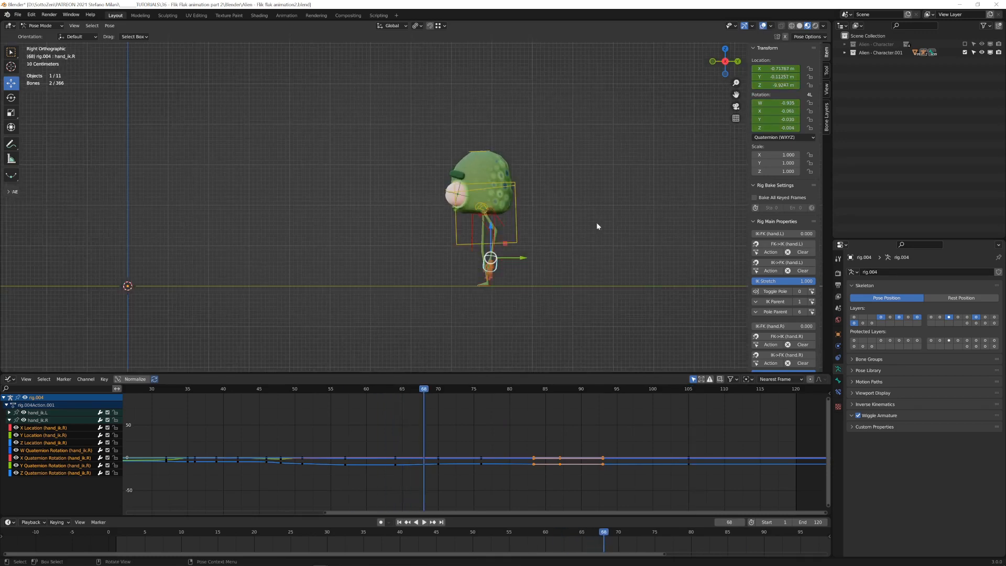
pyautogui.click(517, 234)
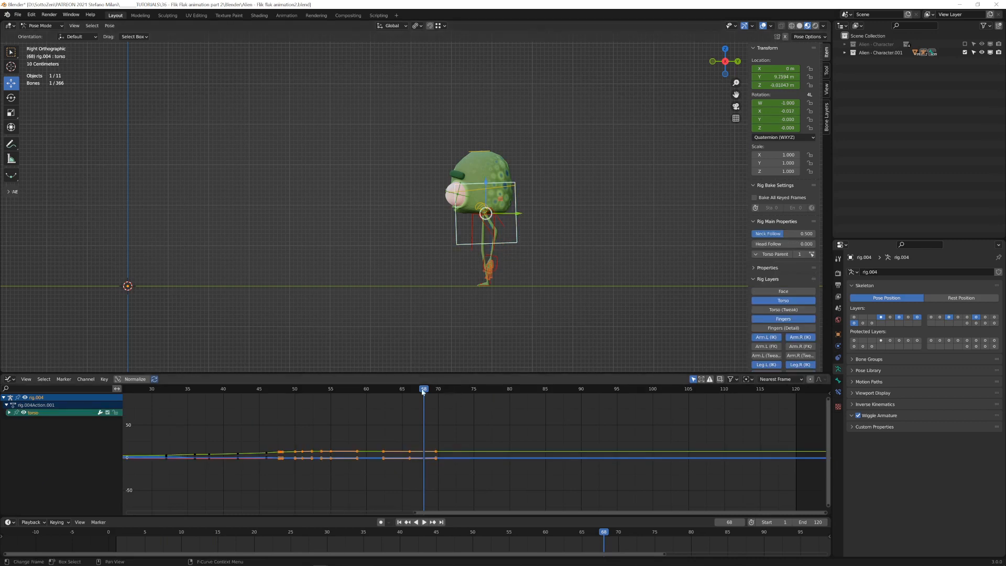
pyautogui.moveTo(424, 392); pyautogui.dragTo(477, 396)
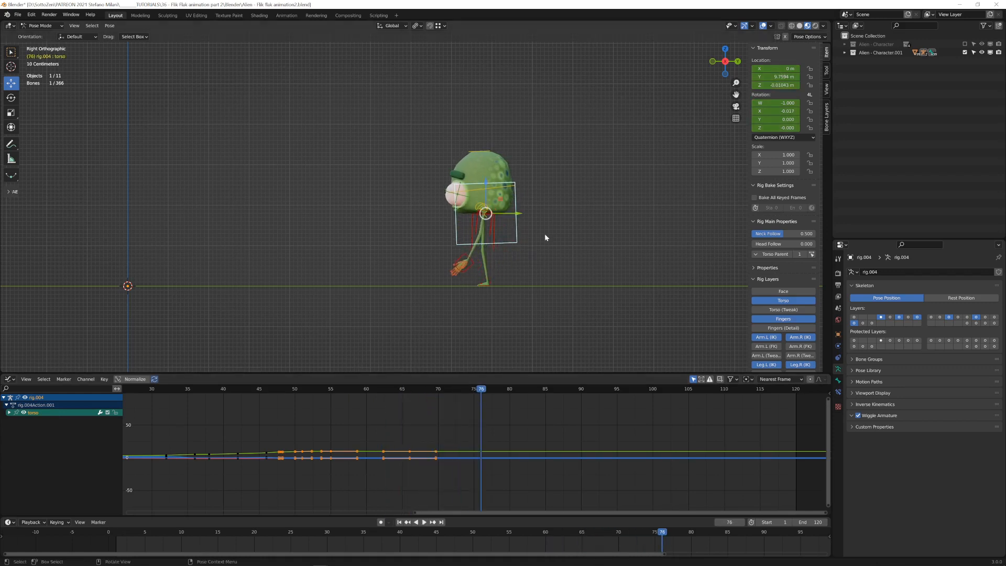
pyautogui.press('r')
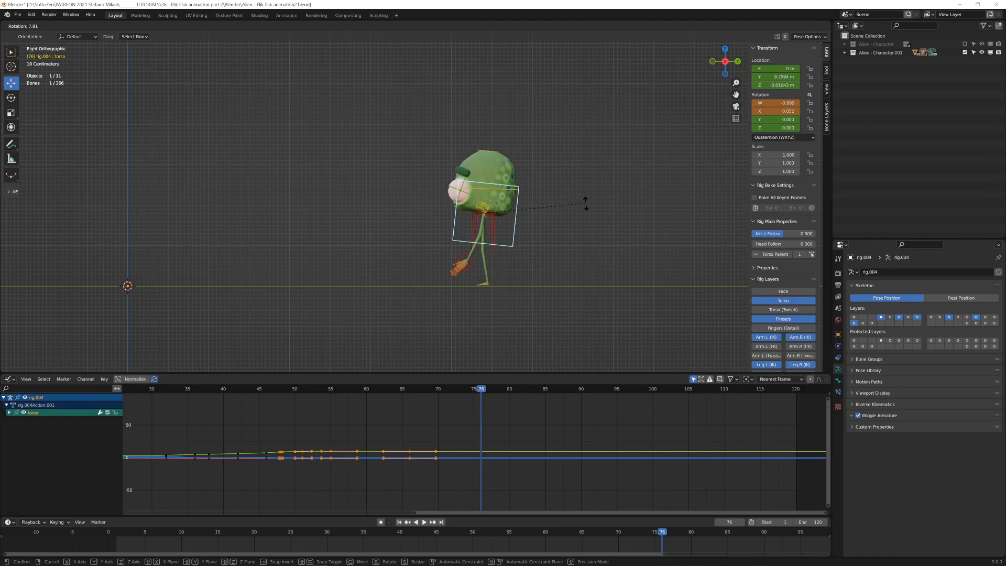
pyautogui.click(586, 208)
pyautogui.press('g')
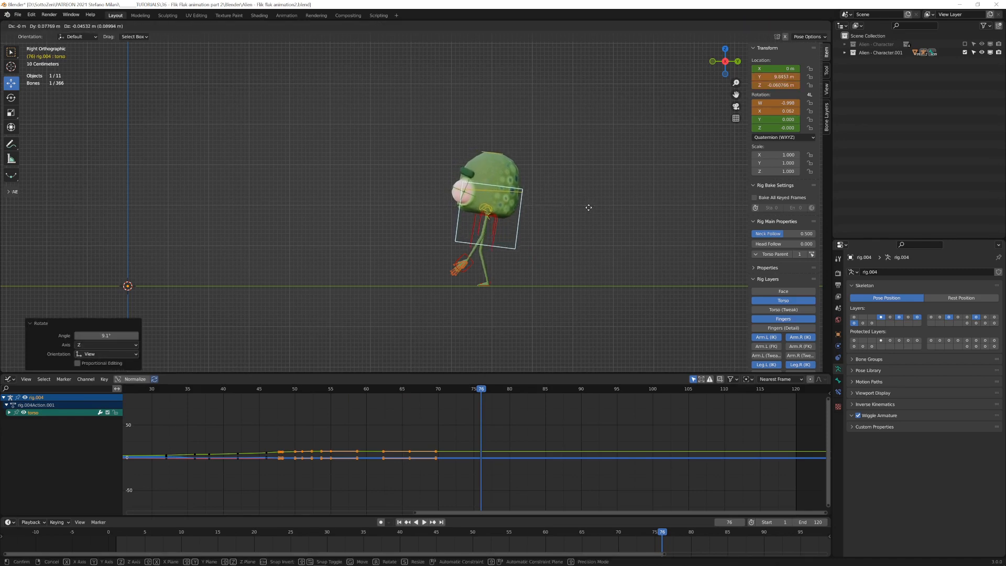
pyautogui.click(591, 208)
pyautogui.press('i')
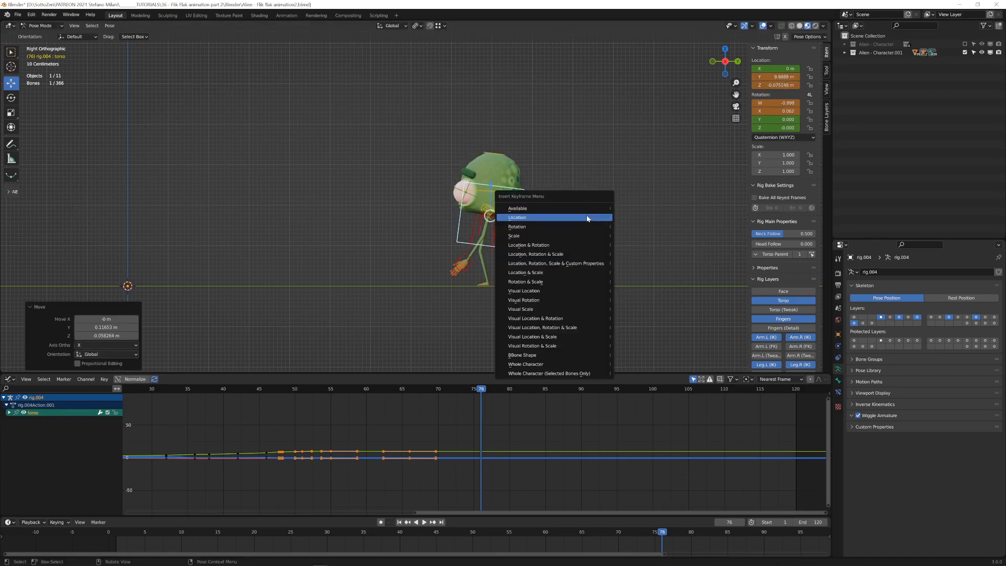
pyautogui.click(581, 245)
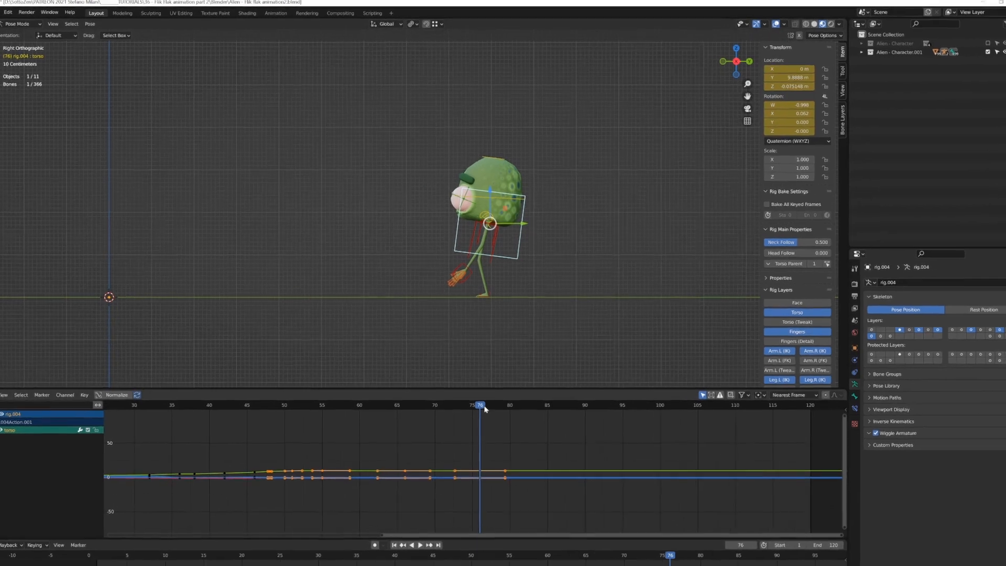
# At frame 90, rotate the torso bone back toward upright, move it slightly forward over the legs, and keyframe the pose.
pyautogui.moveTo(485, 390); pyautogui.dragTo(581, 396)
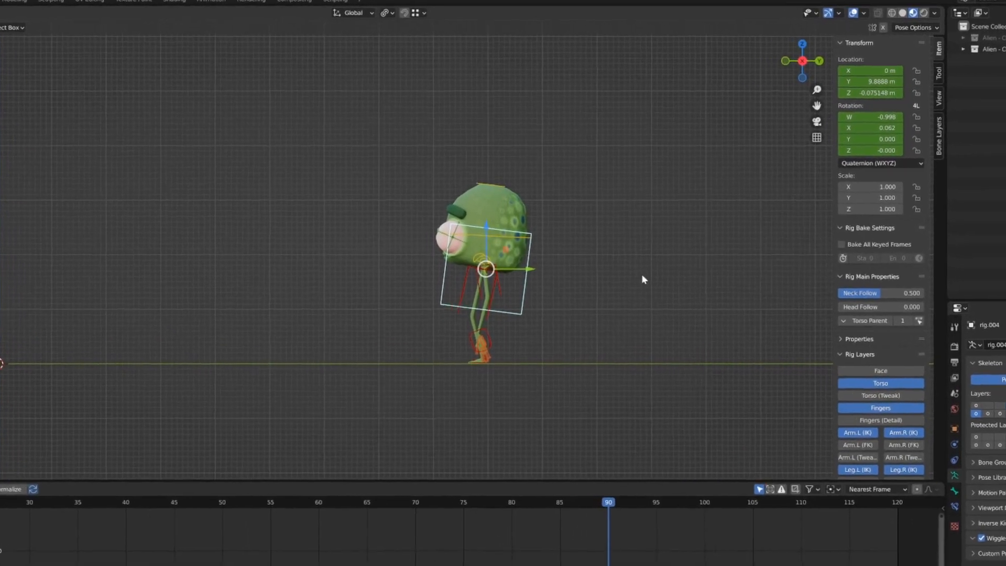
pyautogui.press('r')
pyautogui.click(655, 273)
pyautogui.press('g')
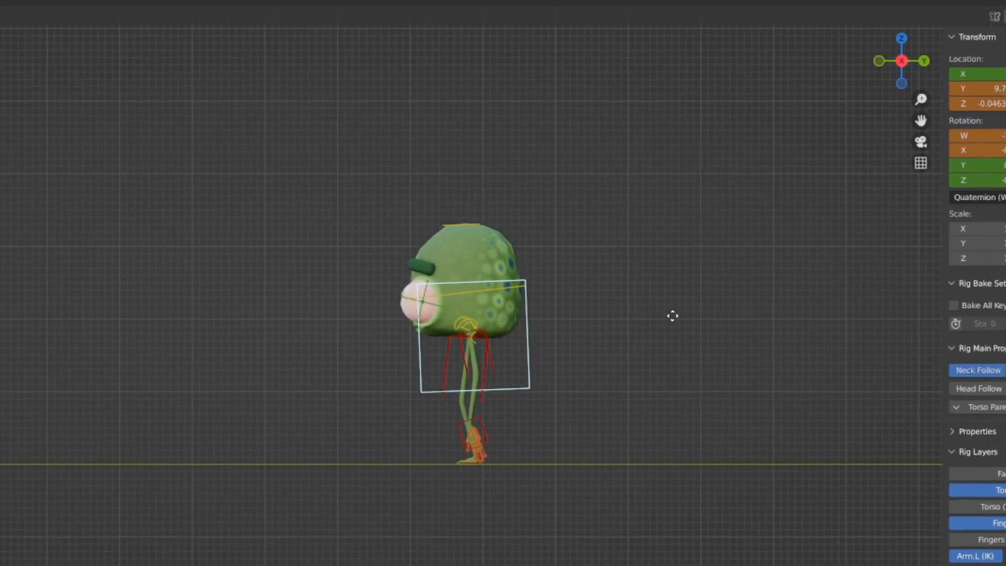
pyautogui.click(673, 318)
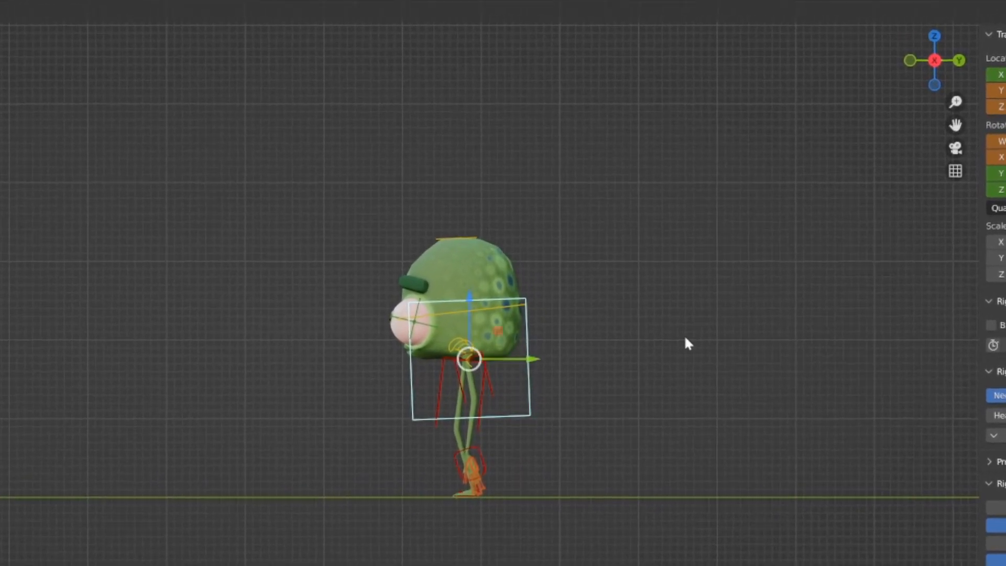
pyautogui.press('i')
pyautogui.click(688, 351)
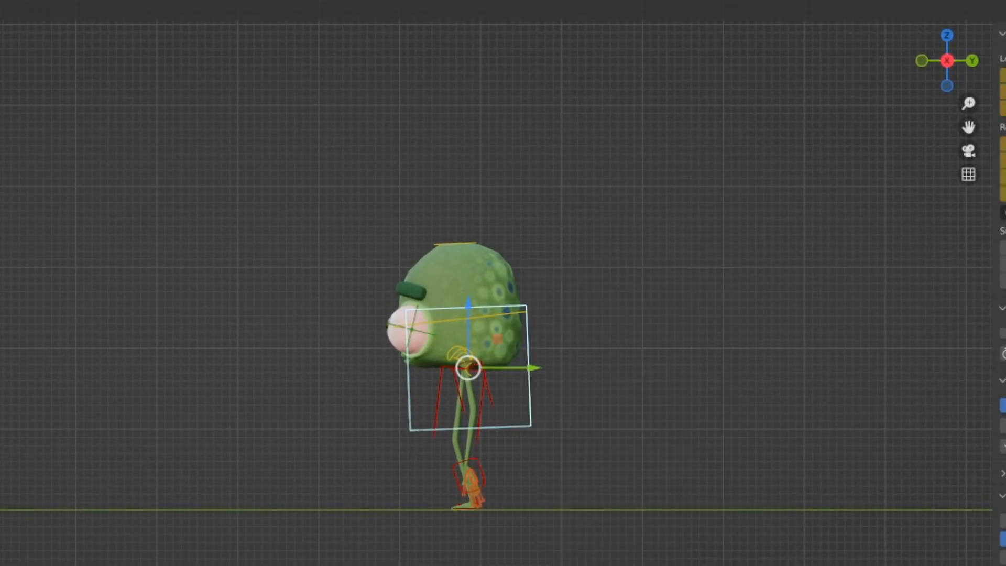
# Play back the animation to check the torso's sway against the hand swing after the landing.
pyautogui.press('space')
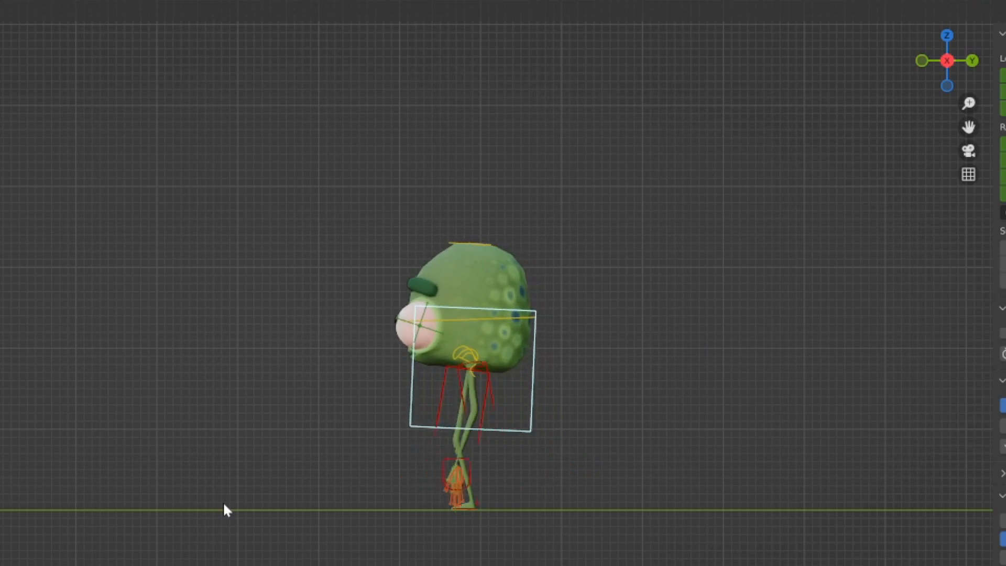
pyautogui.press('space')
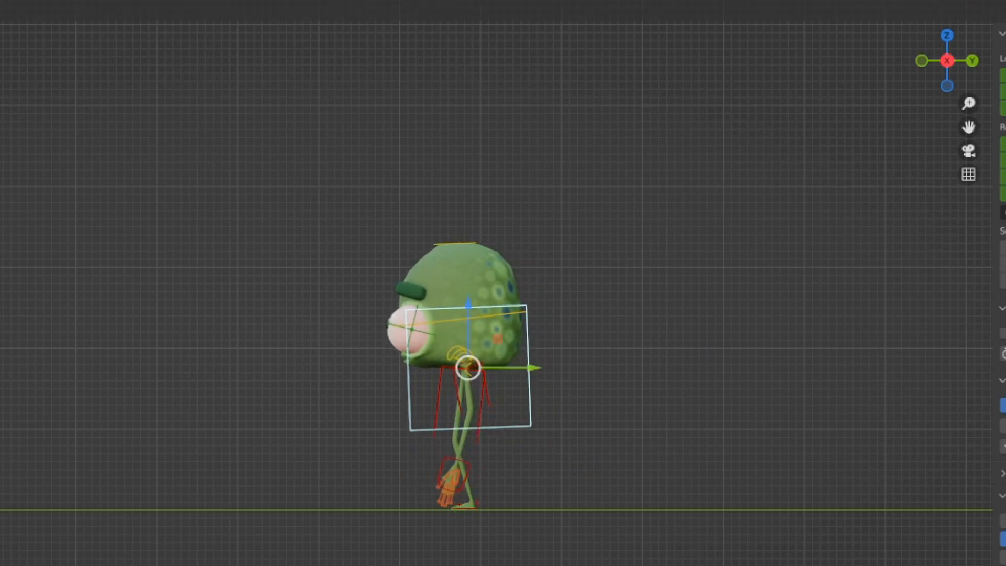
pyautogui.press('space')
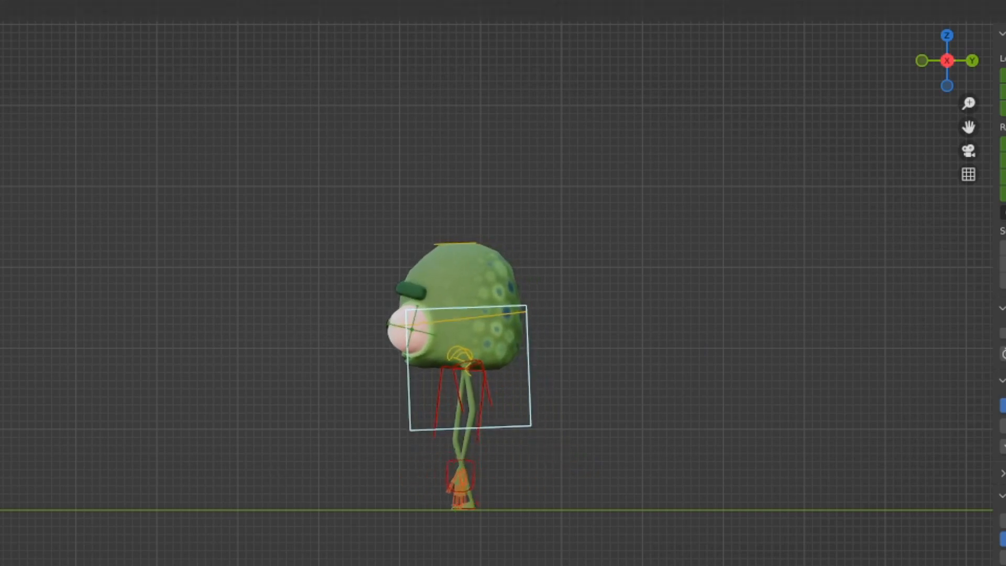
pyautogui.press('space')
pyautogui.press('space')
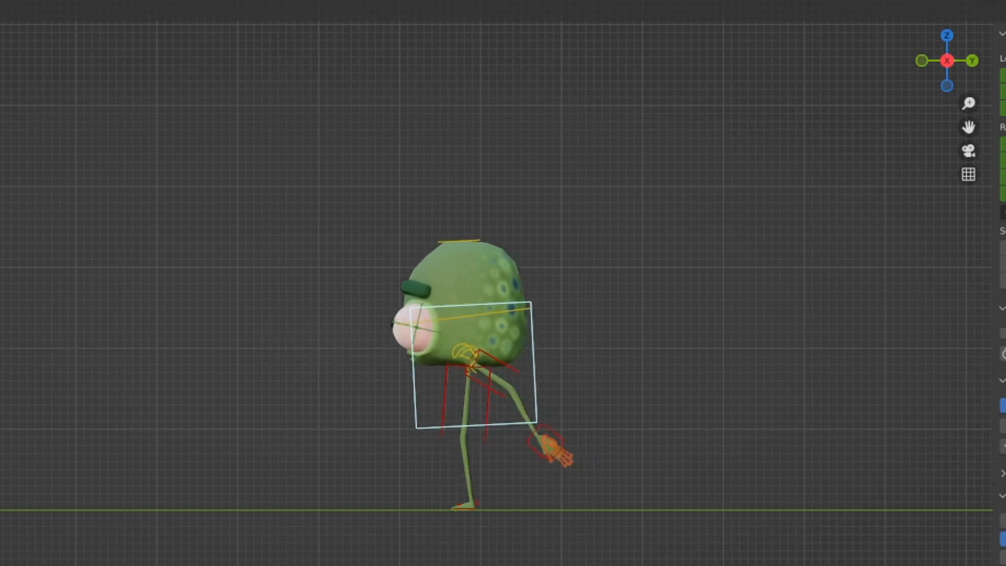
pyautogui.press('space')
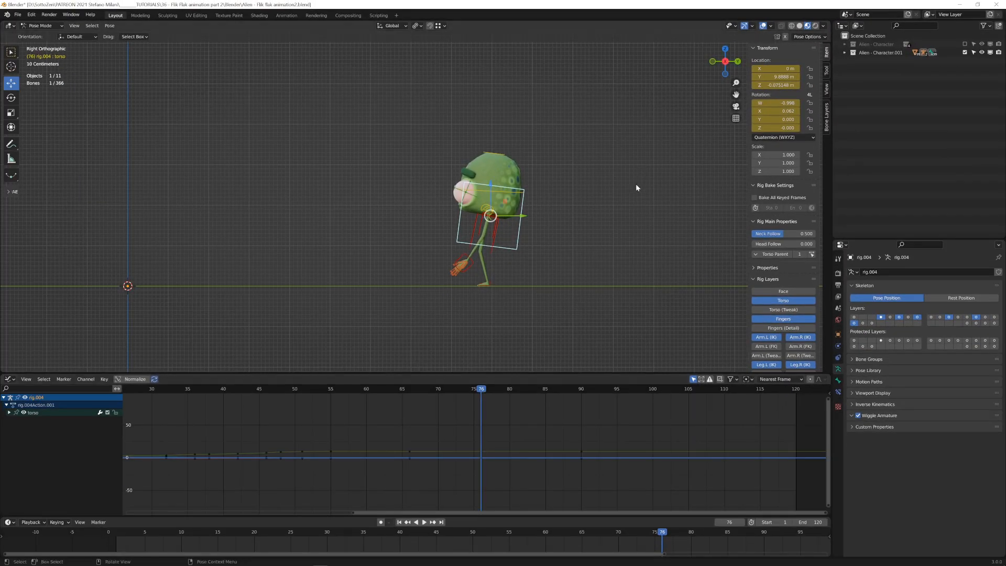
# At frame 76, reduce the torso's tilt and shift it forward and up over the legs, then replace its keyframe.
pyautogui.press('r')
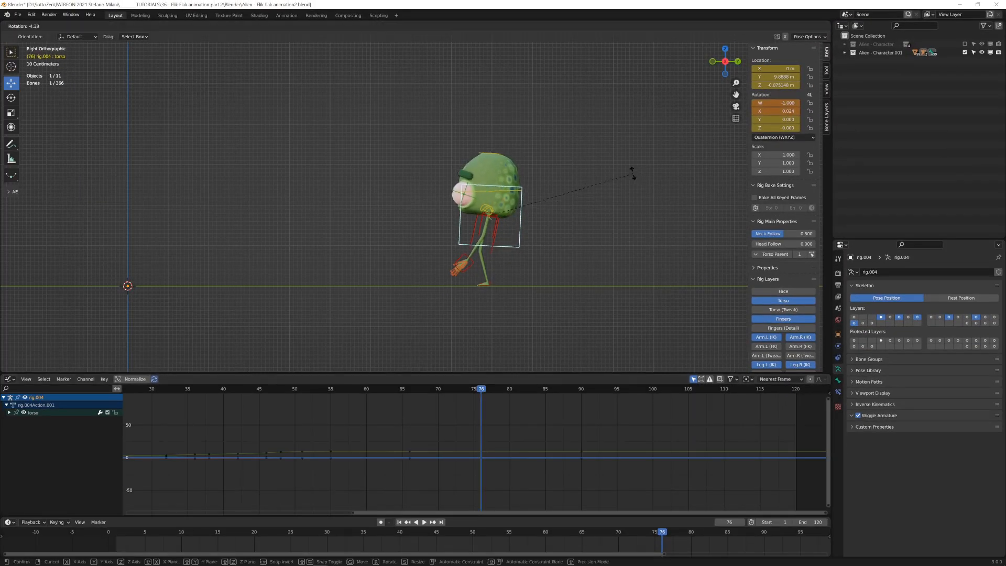
pyautogui.click(621, 186)
pyautogui.press('g')
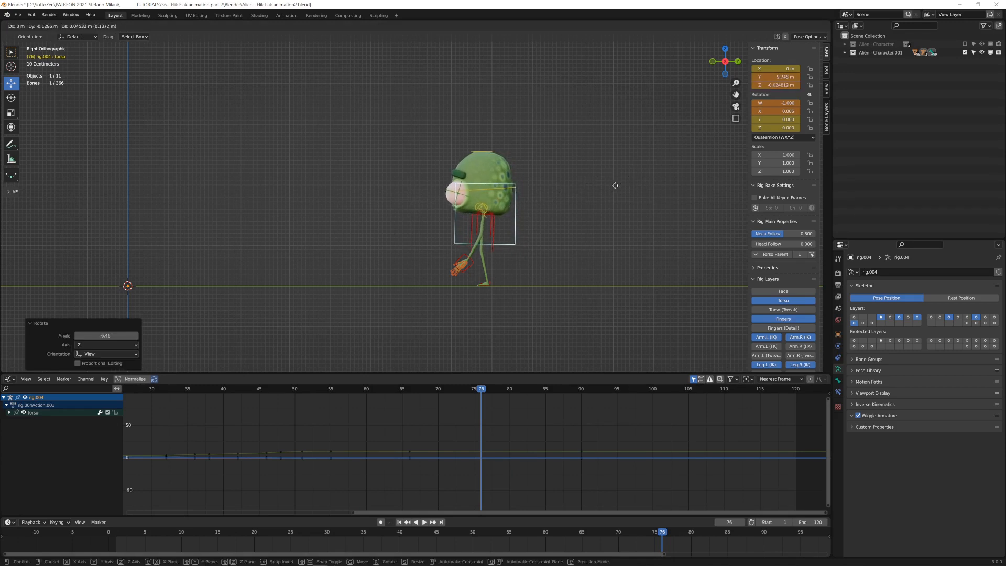
pyautogui.click(613, 186)
pyautogui.press('i')
pyautogui.click(612, 188)
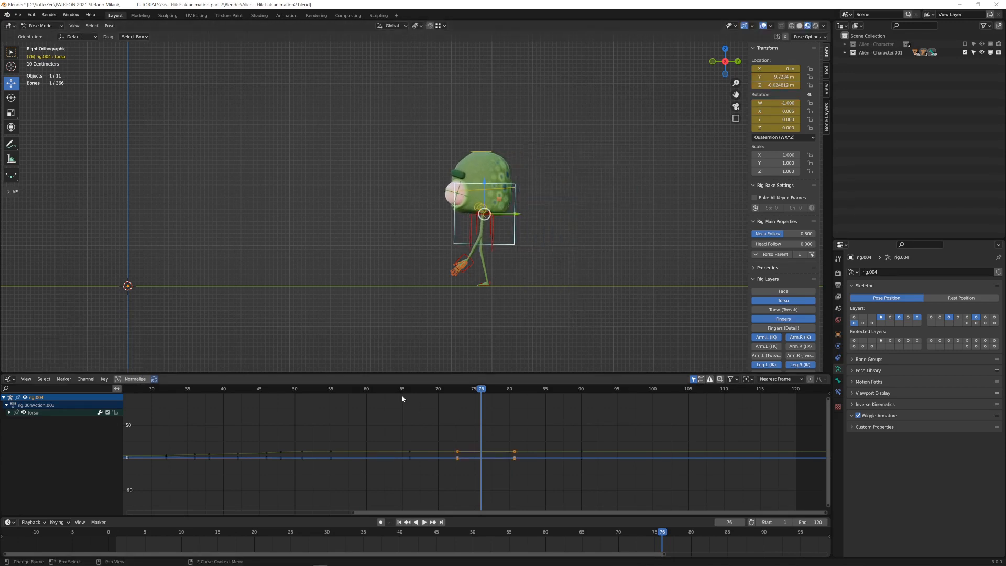
# Play back the revised torso settle from about frame 63.
pyautogui.click(386, 390)
pyautogui.press('space')
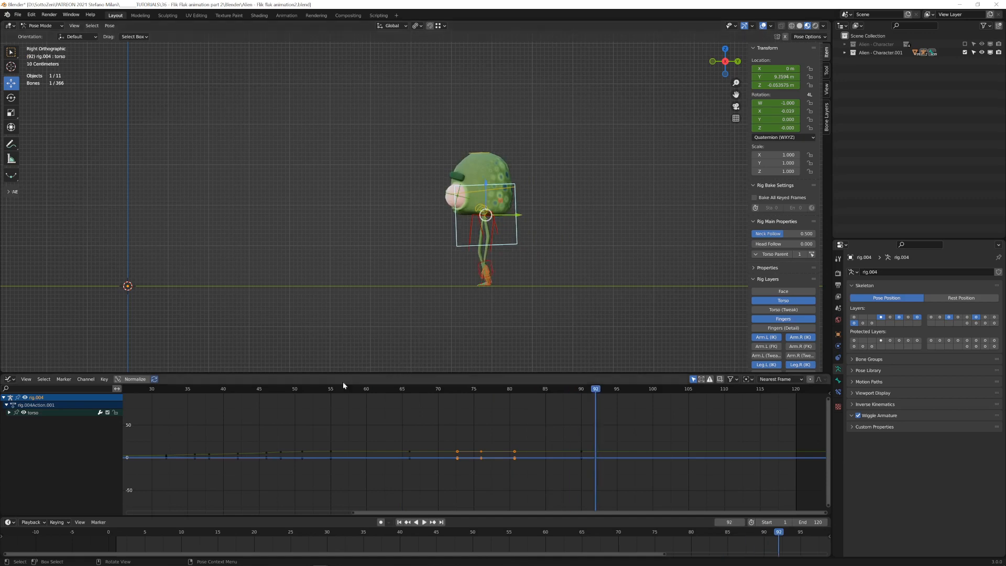
pyautogui.press('space')
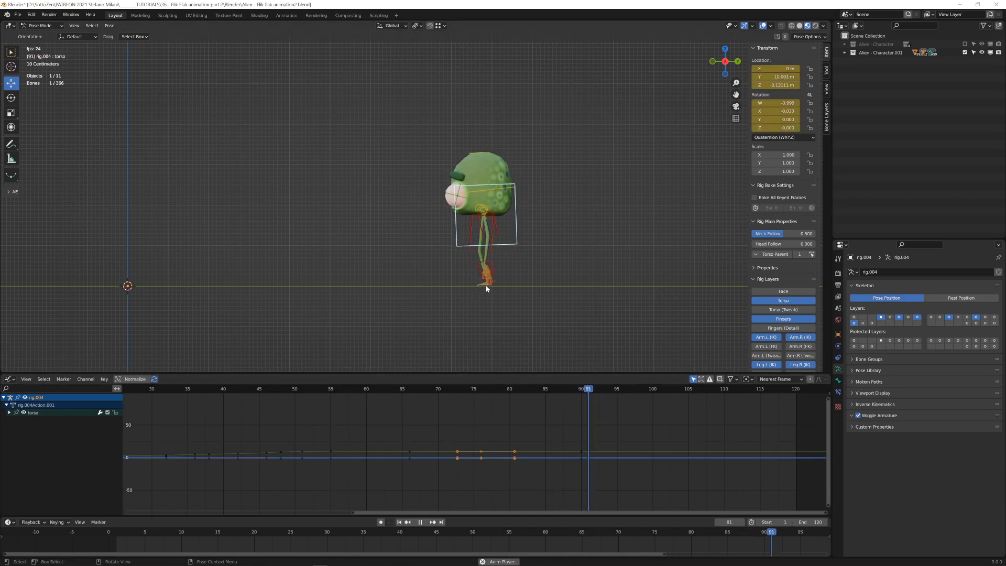
# Hide the viewport overlays, reframe the alien's path, and review the whole flik flak animation in a maximized viewport.
pyautogui.click(763, 26)
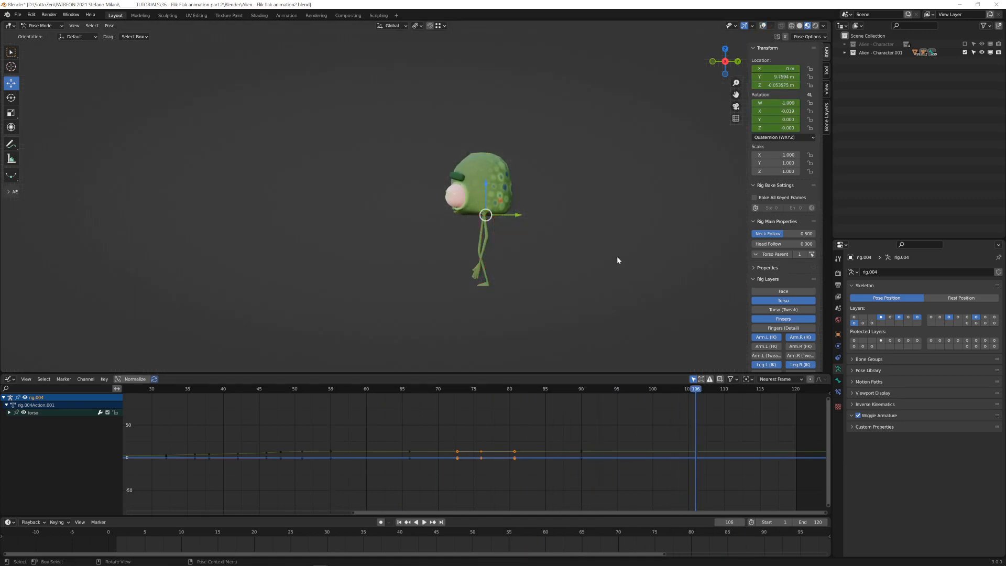
pyautogui.keyDown('shift'); pyautogui.moveTo(597, 262); pyautogui.dragTo(725, 305, button='middle'); pyautogui.keyUp('shift')
pyautogui.press('space')
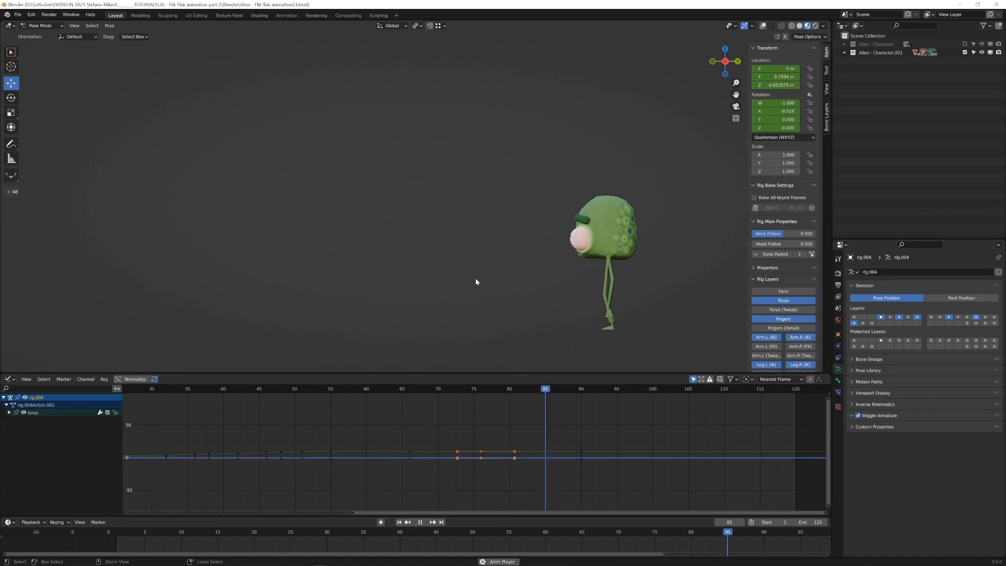
pyautogui.hotkey('ctrl', 'space')
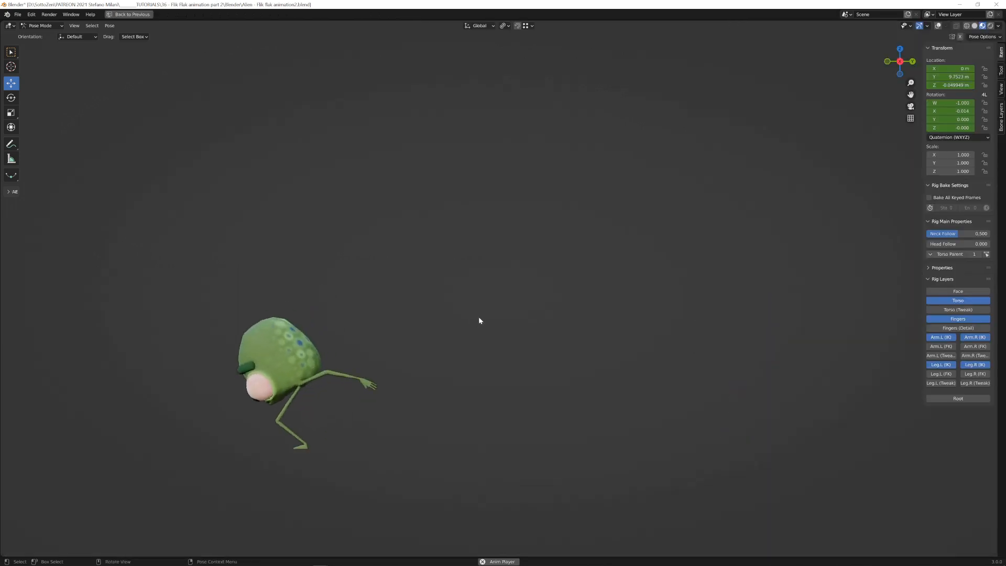